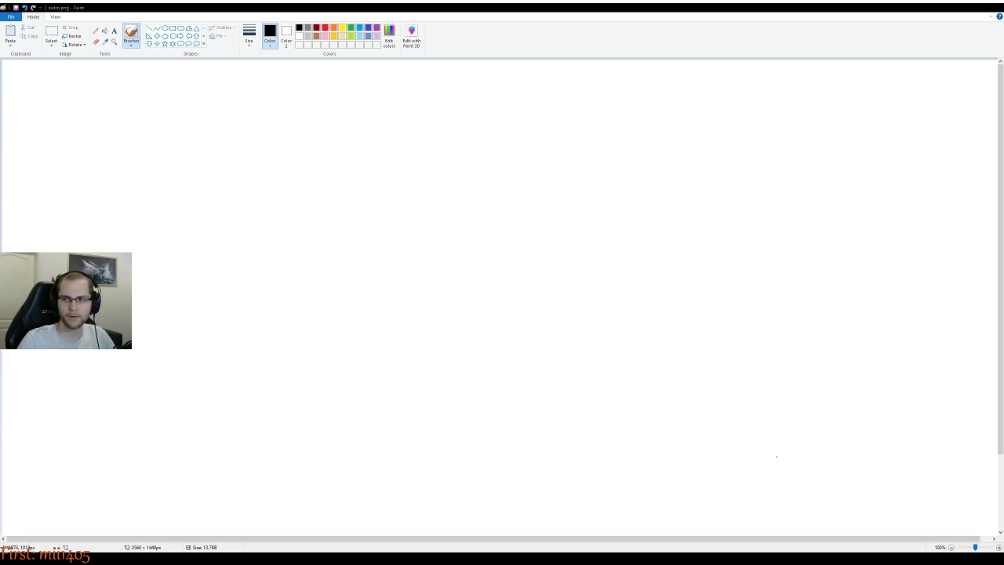
Draw four black-outlined rectangles in a two-by-two layout on the canvas, viewed at 50% zoom
drag(975, 547, 977, 546)
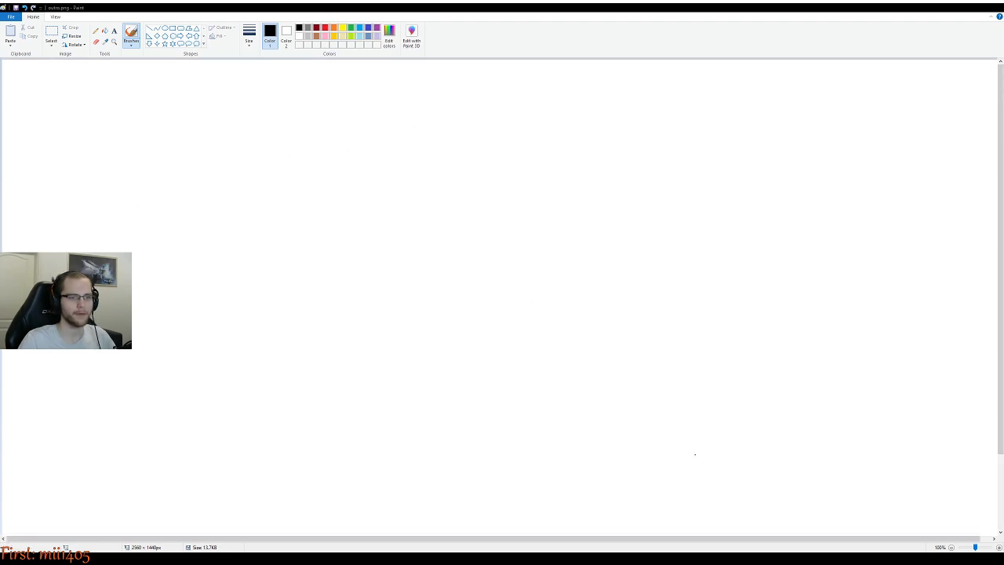
drag(975, 548, 970, 549)
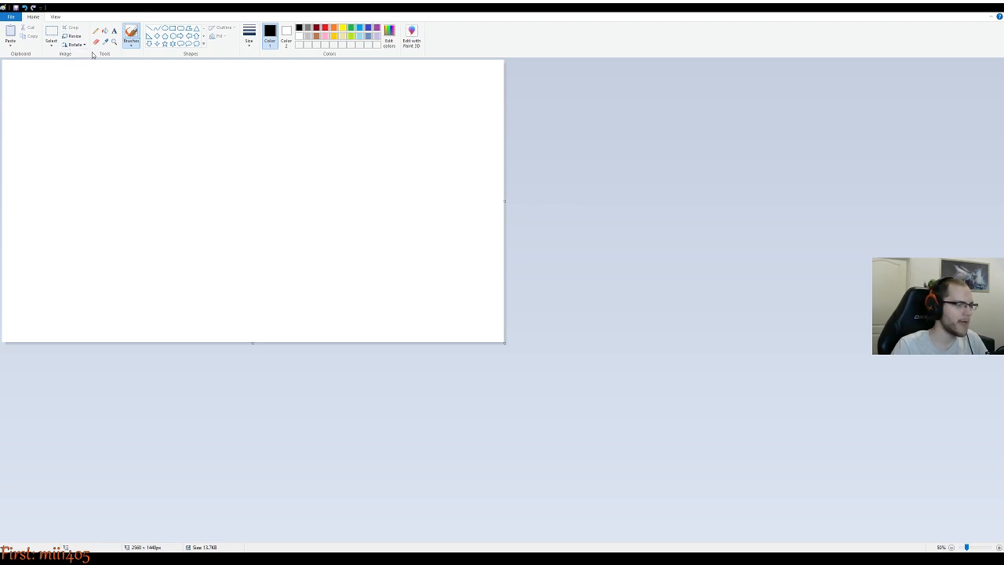
click(173, 29)
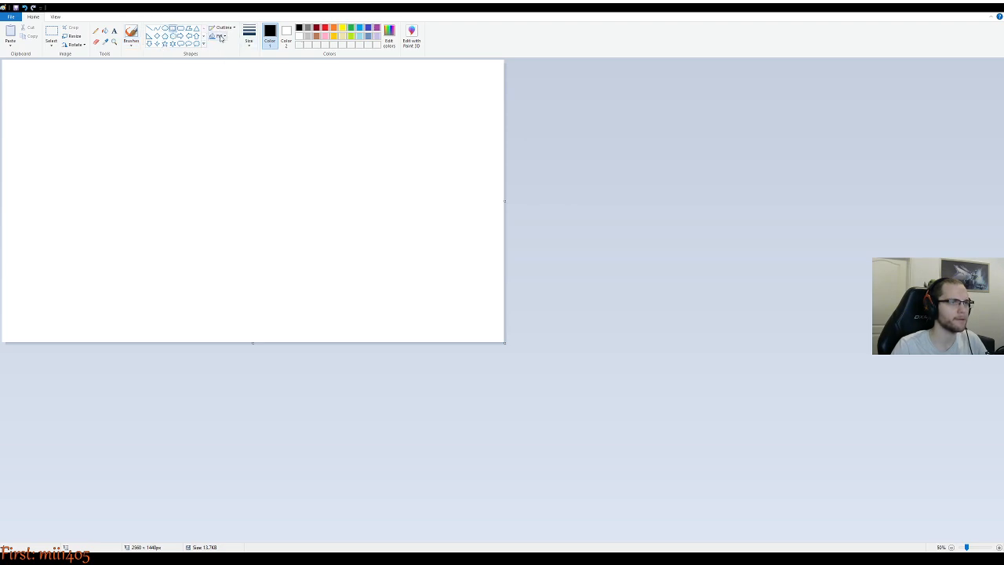
drag(29, 85, 185, 160)
drag(238, 85, 466, 165)
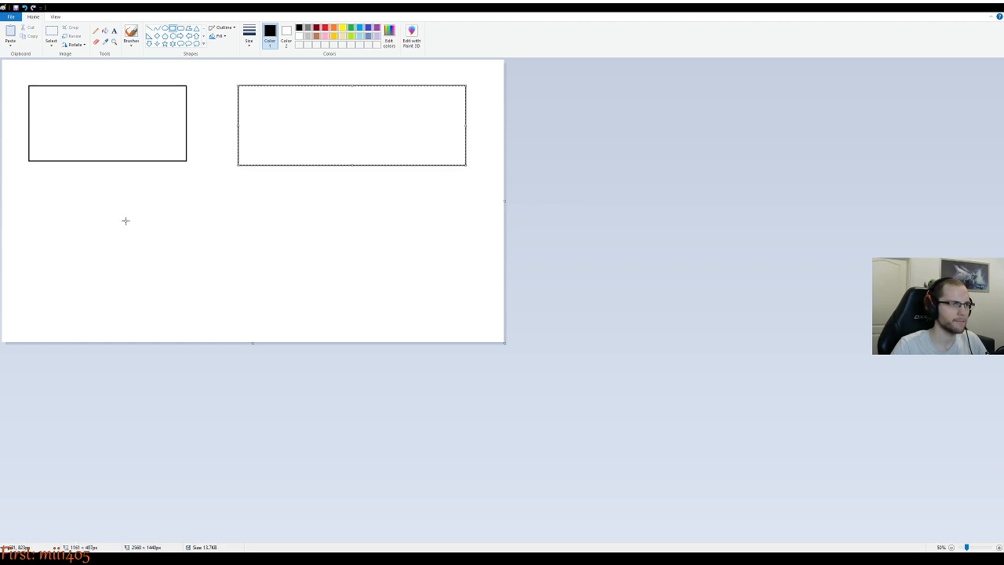
drag(33, 190, 215, 299)
drag(253, 189, 463, 298)
click(462, 382)
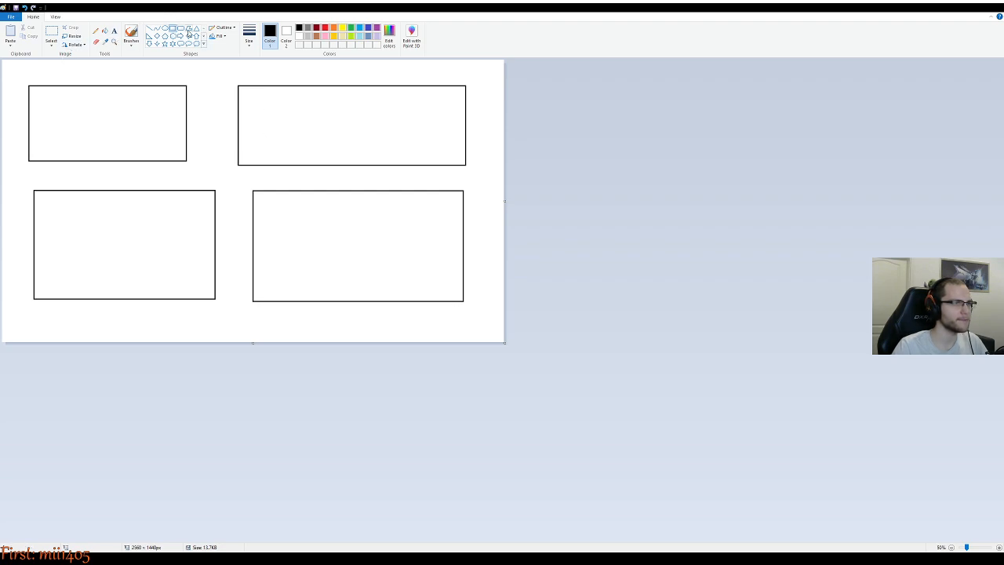
Pencil a head-and-shoulders figure in the upper-left box, and write "!discord" with a small logo sketch in the upper-right box
click(96, 30)
mouse_move(63, 158)
mouse_down()
mouse_move(95, 115)
mouse_move(88, 139)
mouse_move(104, 156)
mouse_up()
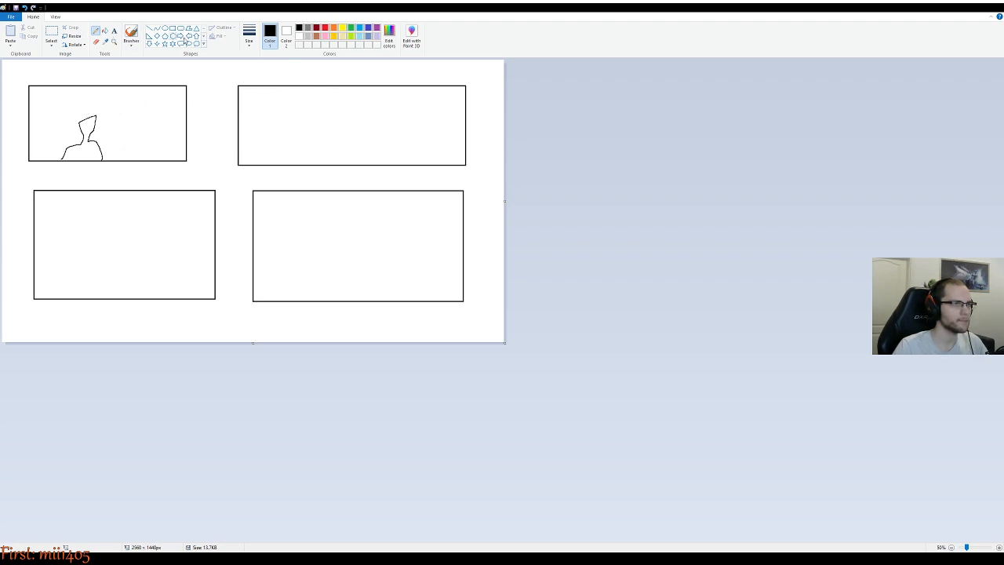
mouse_move(259, 108)
mouse_down()
mouse_move(259, 153)
mouse_move(282, 138)
mouse_move(289, 108)
mouse_move(286, 138)
mouse_move(335, 137)
mouse_up()
mouse_move(361, 125)
mouse_down()
mouse_move(350, 124)
mouse_move(361, 126)
mouse_up()
drag(368, 123, 381, 124)
mouse_move(395, 121)
mouse_down()
mouse_move(384, 126)
mouse_move(397, 110)
mouse_move(396, 135)
mouse_up()
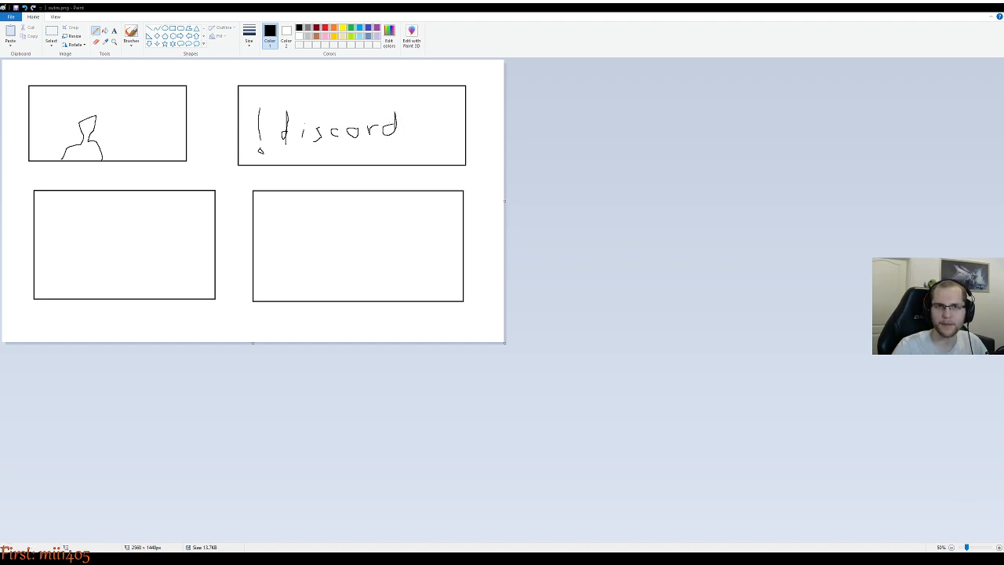
mouse_move(413, 140)
mouse_down()
mouse_move(427, 112)
mouse_move(459, 112)
mouse_move(464, 131)
mouse_move(453, 140)
mouse_move(451, 127)
mouse_move(418, 135)
mouse_up()
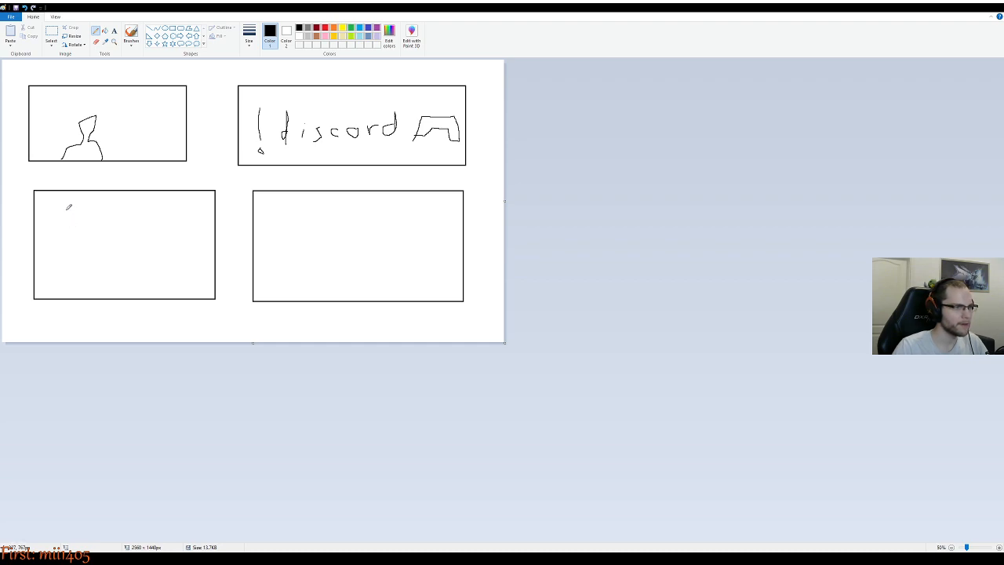
Handwrite a small "mii kap pa" line and a large "CHAT" below it inside the lower-left box
mouse_move(41, 207)
mouse_down()
mouse_move(86, 198)
mouse_move(88, 208)
mouse_move(98, 205)
mouse_move(96, 224)
mouse_move(102, 205)
mouse_move(131, 210)
mouse_up()
mouse_move(78, 268)
mouse_down()
mouse_move(78, 287)
mouse_move(94, 287)
mouse_up()
mouse_move(94, 274)
mouse_down()
mouse_move(127, 257)
mouse_move(130, 284)
mouse_move(175, 297)
mouse_up()
drag(133, 255, 188, 248)
drag(193, 211, 200, 292)
drag(168, 215, 208, 193)
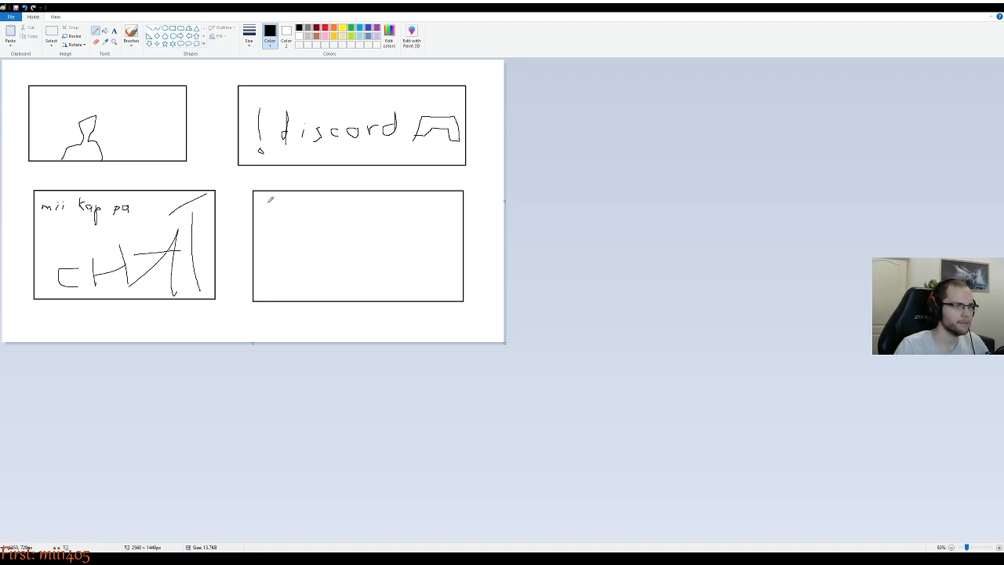
Handwrite the lines "Follow 4 More", "Schedule: Monday" and "!youtube" inside the lower-right box
mouse_move(268, 202)
mouse_down()
mouse_move(268, 218)
mouse_move(281, 202)
mouse_move(298, 218)
mouse_move(352, 198)
mouse_up()
mouse_move(355, 217)
mouse_down()
mouse_move(362, 204)
mouse_move(414, 212)
mouse_up()
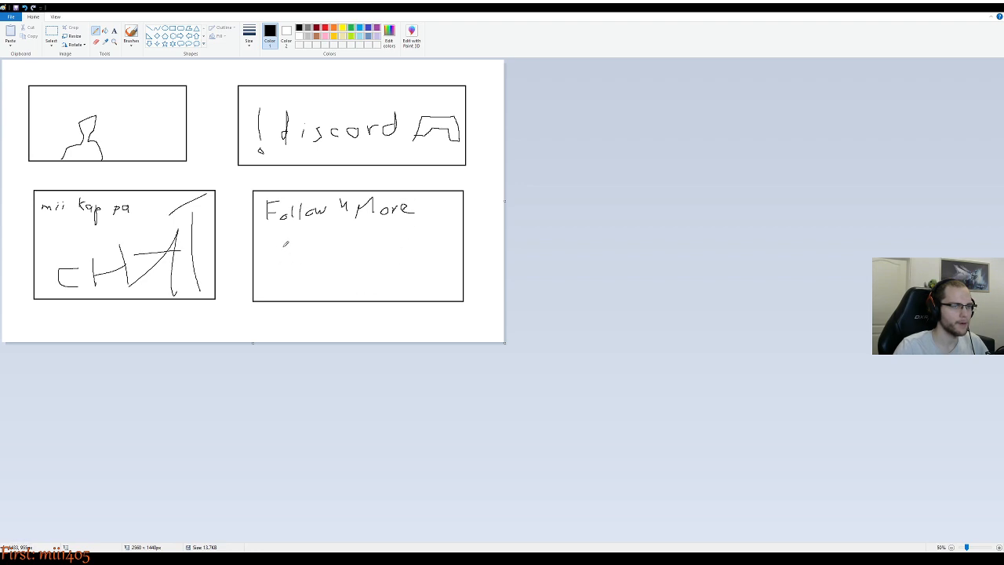
mouse_move(281, 229)
mouse_down()
mouse_move(269, 249)
mouse_move(287, 243)
mouse_move(293, 253)
mouse_move(327, 235)
mouse_move(339, 235)
mouse_move(340, 249)
mouse_move(384, 229)
mouse_move(394, 243)
mouse_move(406, 237)
mouse_move(428, 250)
mouse_move(443, 226)
mouse_move(453, 246)
mouse_move(465, 234)
mouse_move(458, 253)
mouse_up()
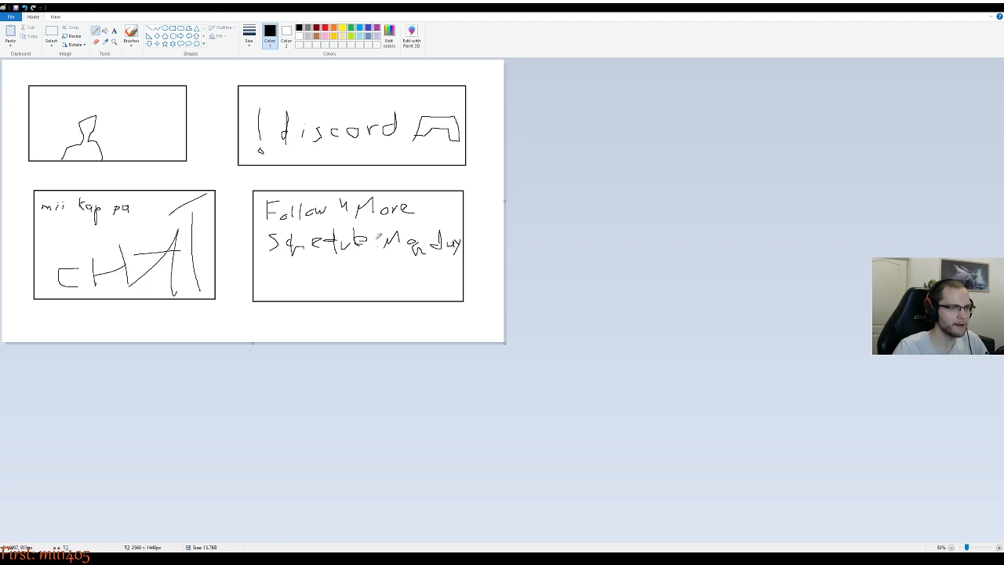
click(377, 250)
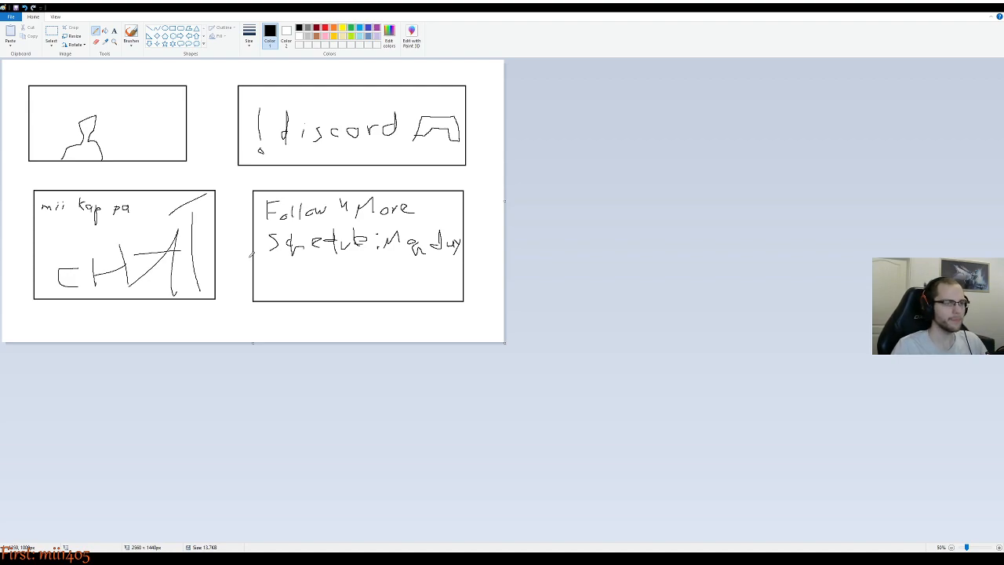
mouse_move(271, 273)
mouse_down()
mouse_move(269, 290)
mouse_move(289, 276)
mouse_move(280, 306)
mouse_move(305, 276)
mouse_move(328, 285)
mouse_up()
click(265, 296)
mouse_move(317, 268)
mouse_down()
mouse_move(335, 266)
mouse_move(344, 282)
mouse_move(359, 282)
mouse_up()
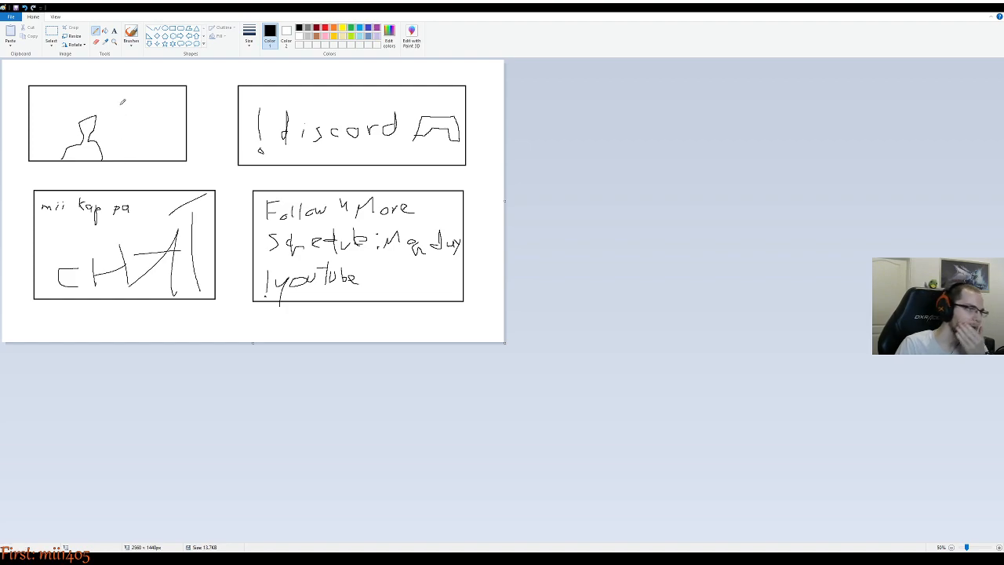
Number the four boxes 1 to 4 beside their upper-left corners, row by row
drag(12, 83, 17, 84)
drag(223, 82, 233, 92)
drag(14, 183, 14, 198)
drag(233, 182, 239, 205)
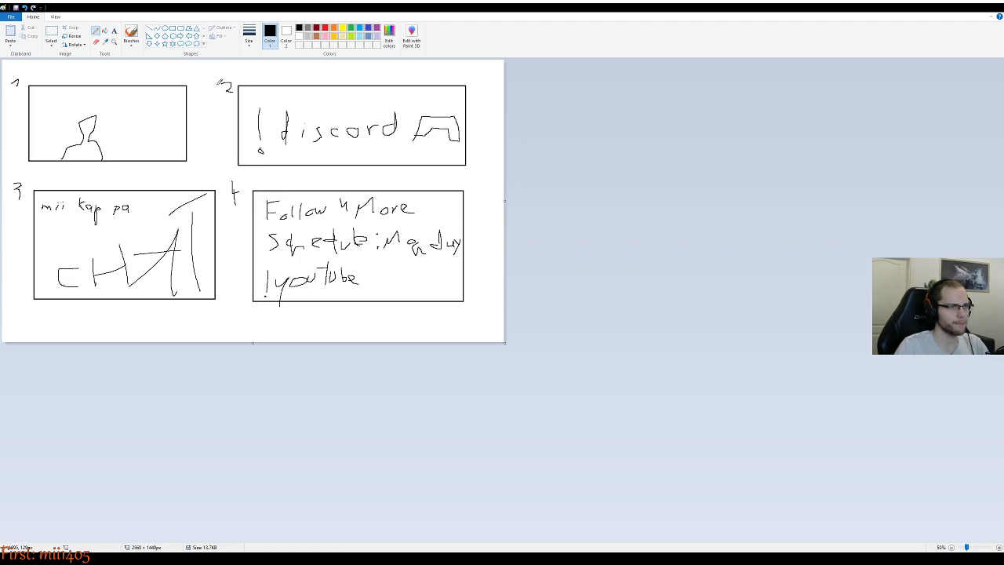
drag(216, 61, 235, 358)
mouse_move(161, 220)
mouse_down()
mouse_move(129, 177)
mouse_move(136, 239)
mouse_move(118, 200)
mouse_up()
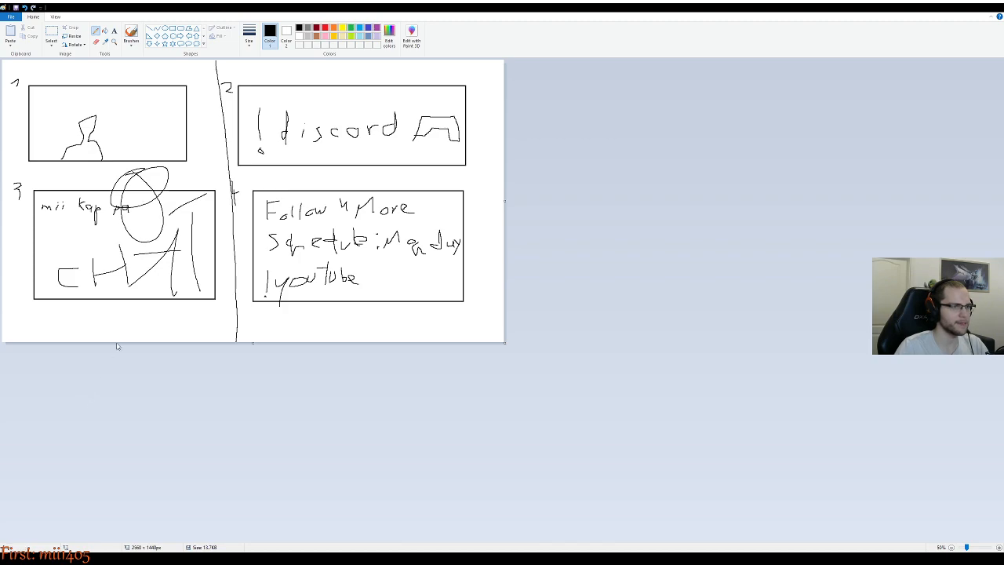
drag(337, 190, 346, 179)
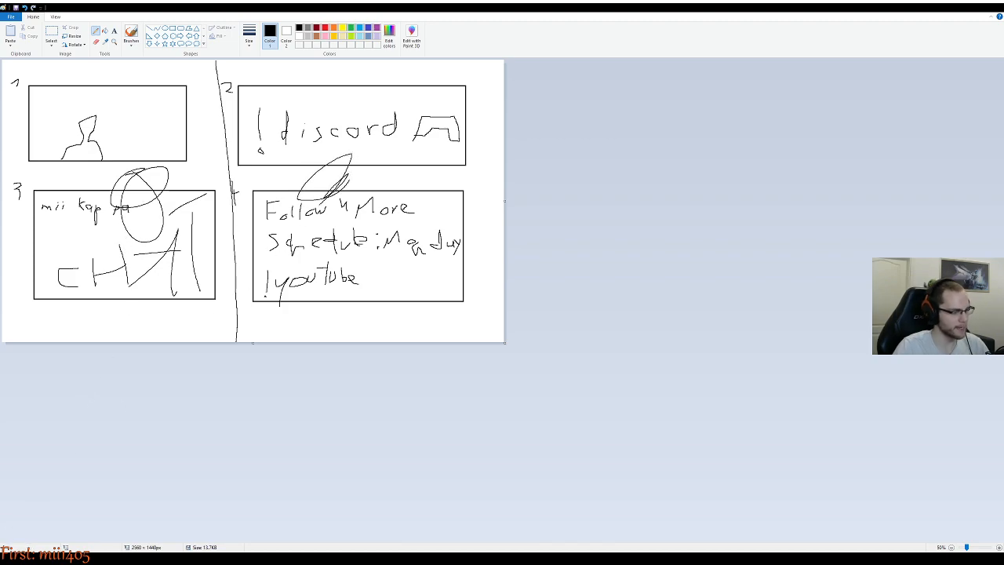
key(ctrl+z)
key(ctrl+z)
key(ctrl+z)
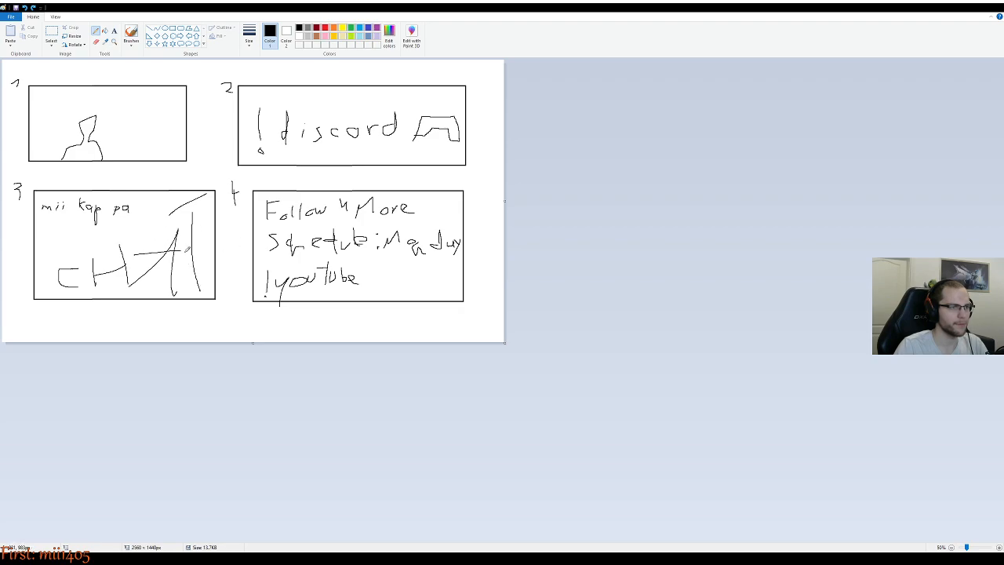
mouse_move(214, 239)
mouse_down()
mouse_move(248, 233)
mouse_move(217, 238)
mouse_move(237, 228)
mouse_move(235, 241)
mouse_up()
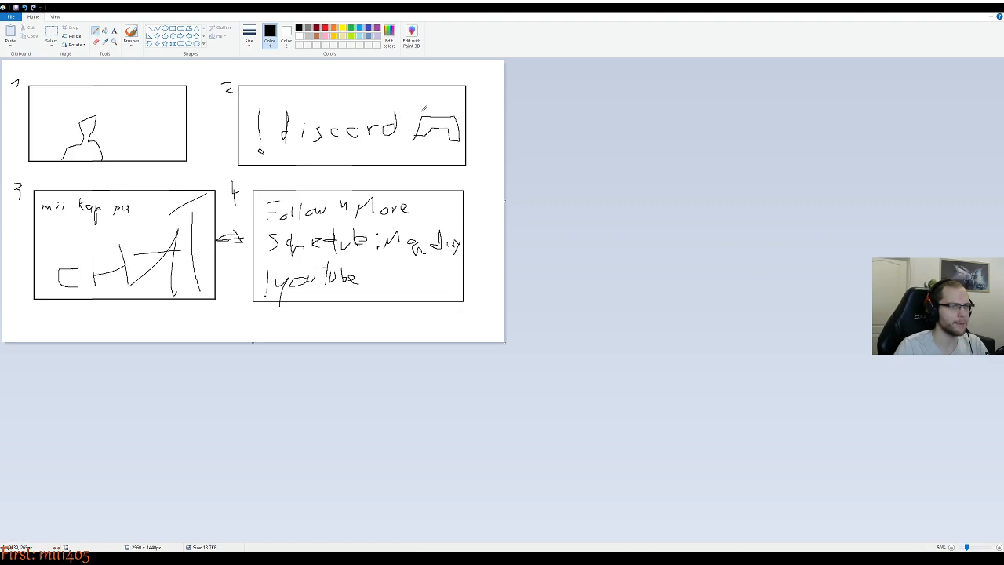
mouse_move(476, 177)
mouse_down()
mouse_move(243, 190)
mouse_move(236, 268)
mouse_up()
mouse_move(147, 165)
mouse_down()
mouse_move(188, 159)
mouse_move(204, 120)
mouse_up()
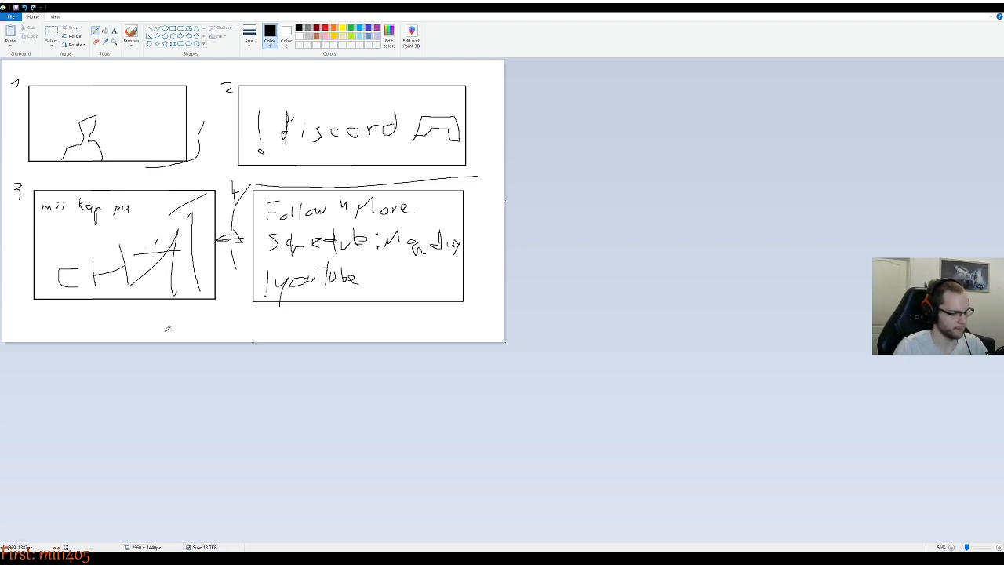
key(ctrl+z)
key(ctrl+z)
key(ctrl+z)
key(ctrl+z)
key(ctrl+z)
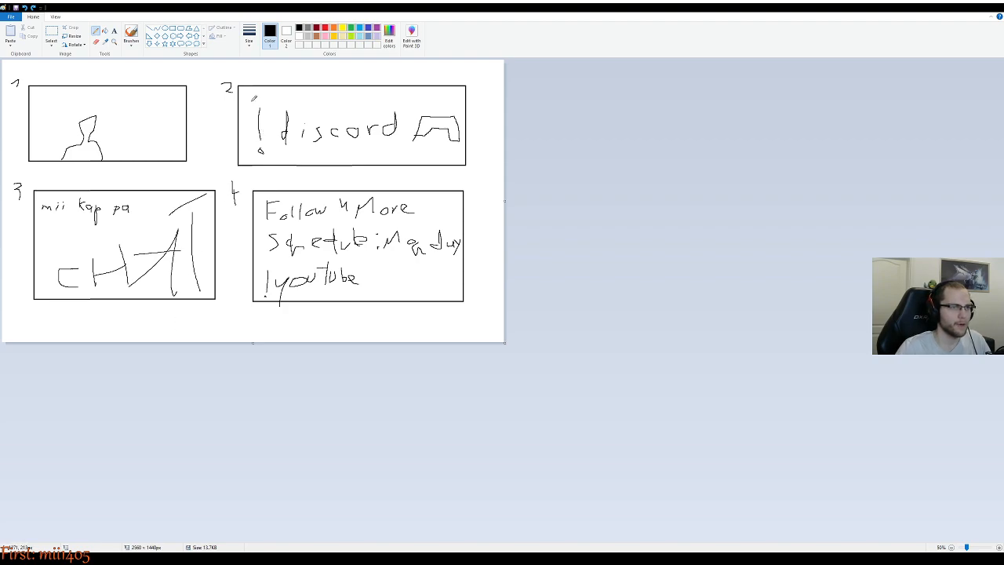
mouse_move(250, 101)
mouse_down()
mouse_move(253, 149)
mouse_move(367, 145)
mouse_move(421, 141)
mouse_move(414, 108)
mouse_move(393, 97)
mouse_move(254, 101)
mouse_move(261, 90)
mouse_move(449, 73)
mouse_move(454, 92)
mouse_move(465, 93)
mouse_move(459, 125)
mouse_move(432, 151)
mouse_move(267, 162)
mouse_move(248, 157)
mouse_move(247, 86)
mouse_move(299, 79)
mouse_move(430, 103)
mouse_up()
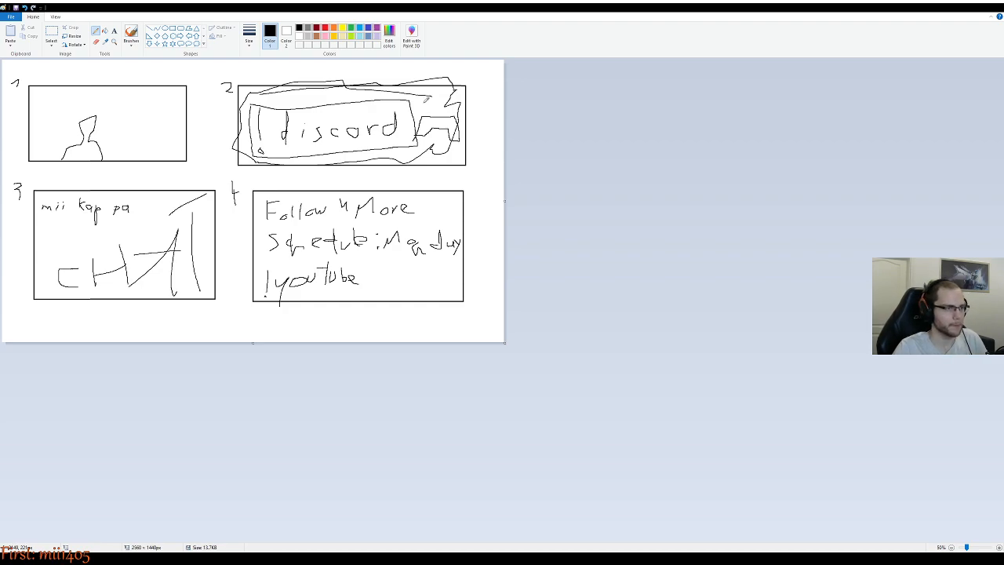
key(ctrl+z)
key(ctrl+z)
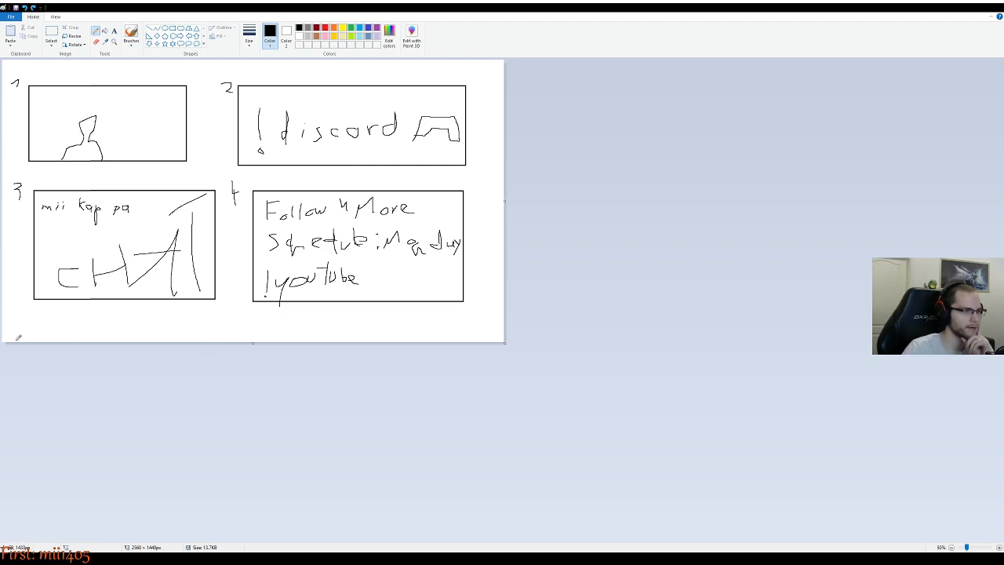
Draw a wavy lime ground line along the canvas bottom and a light-grey stacked tower outline at the right edge
click(353, 36)
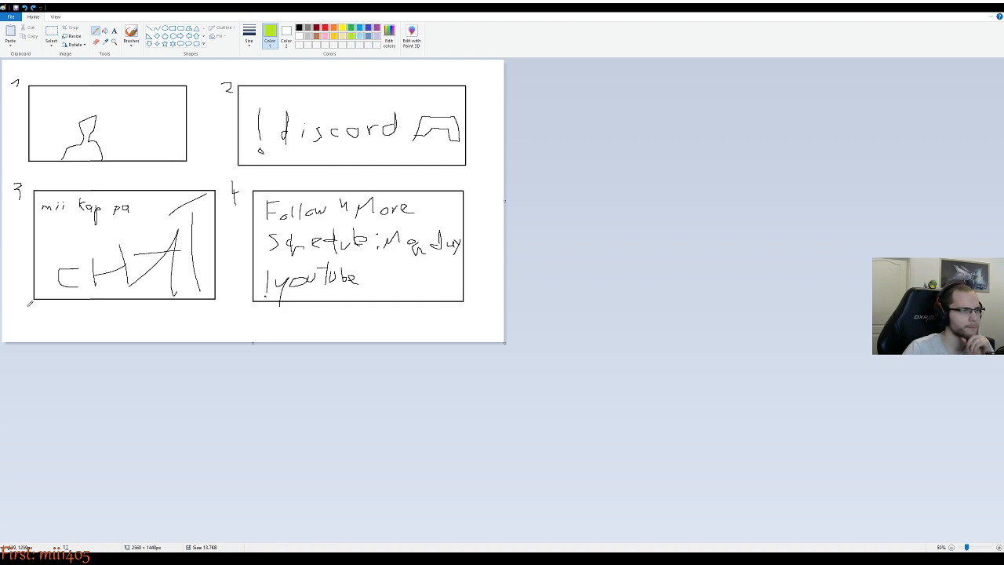
mouse_move(9, 336)
mouse_down()
mouse_move(253, 326)
mouse_move(508, 334)
mouse_up()
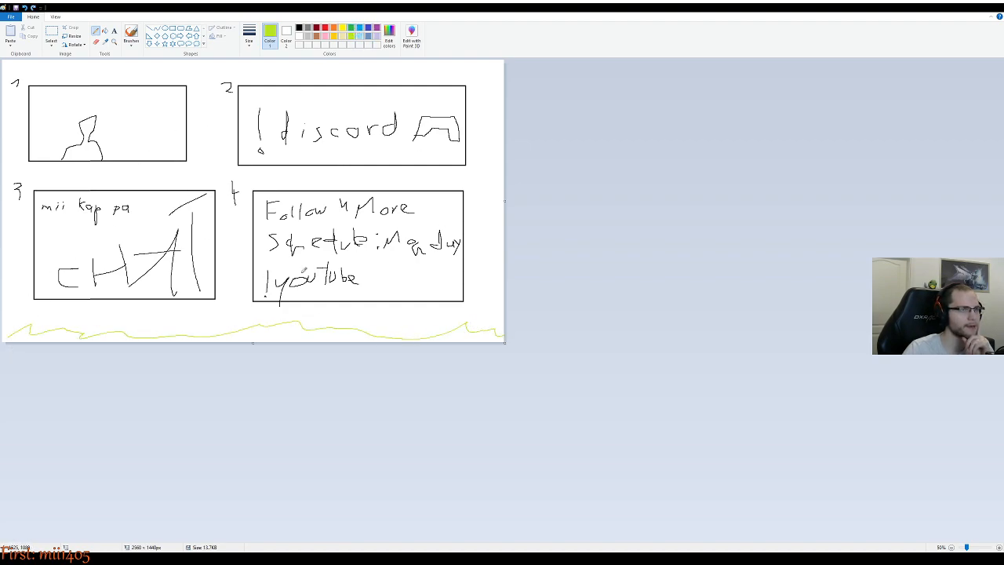
click(307, 36)
mouse_move(483, 318)
mouse_down()
mouse_move(494, 139)
mouse_move(482, 138)
mouse_move(477, 92)
mouse_move(489, 90)
mouse_move(492, 107)
mouse_move(507, 112)
mouse_move(502, 137)
mouse_up()
drag(480, 208, 517, 213)
drag(482, 263, 509, 263)
drag(475, 298, 503, 304)
drag(493, 264, 494, 297)
drag(500, 210, 501, 261)
drag(493, 108, 493, 145)
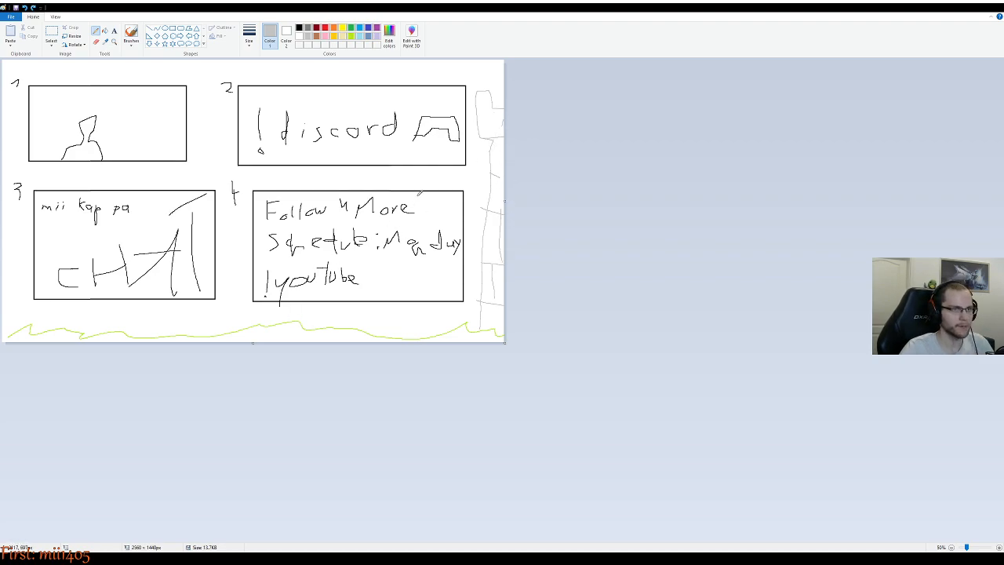
drag(500, 130, 501, 177)
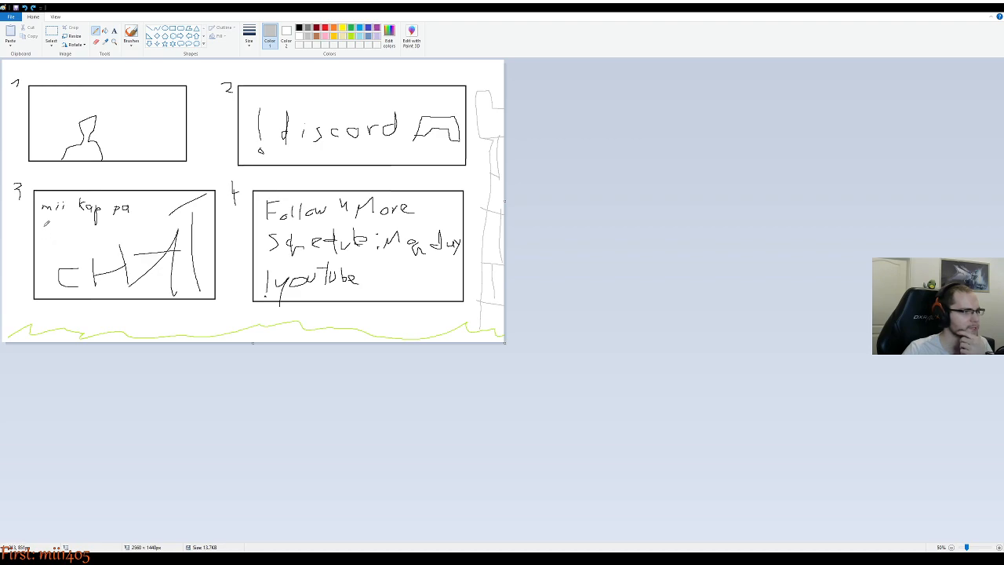
Draw a small green badge below "mii kap pa" in box 3, with a sword-like mark inside a rounded outline
drag(41, 222, 45, 230)
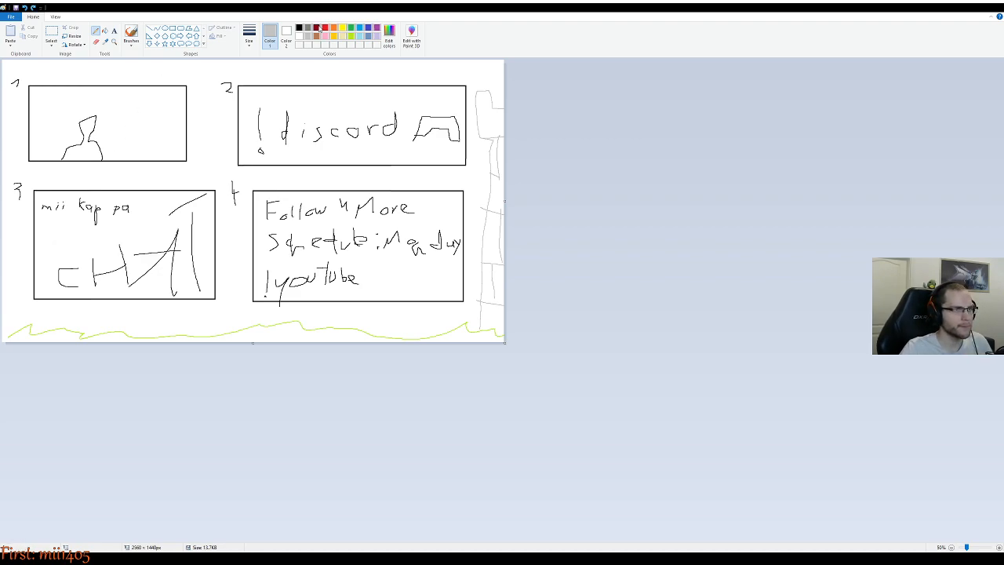
click(350, 28)
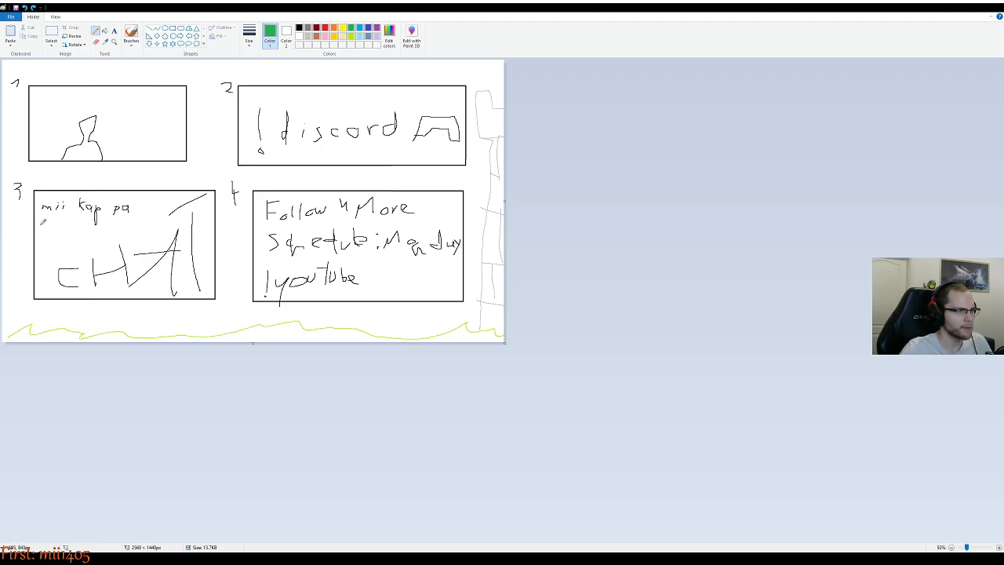
drag(43, 236, 54, 223)
key(ctrl+z)
drag(47, 228, 50, 234)
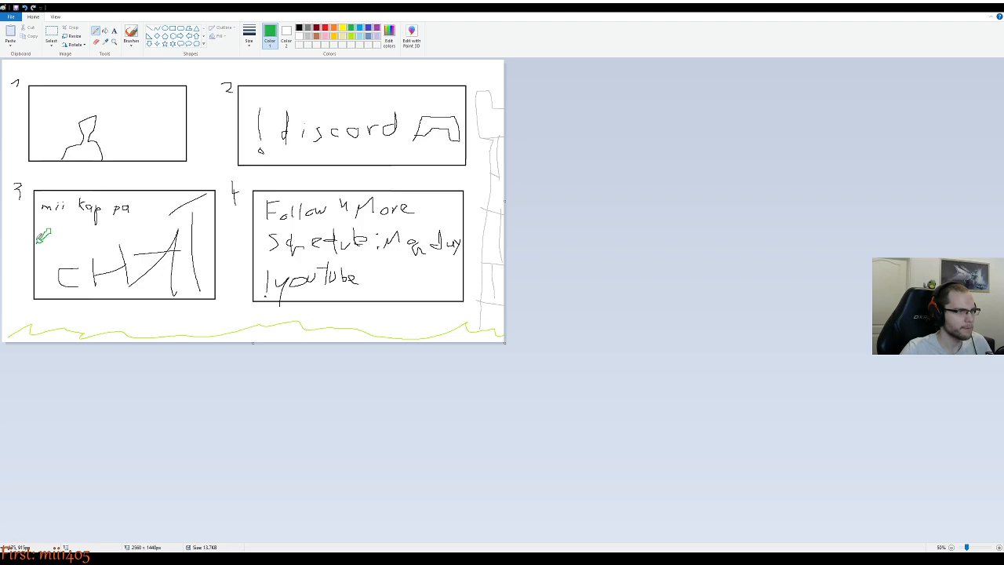
mouse_move(37, 227)
mouse_down()
mouse_move(55, 234)
mouse_move(39, 240)
mouse_up()
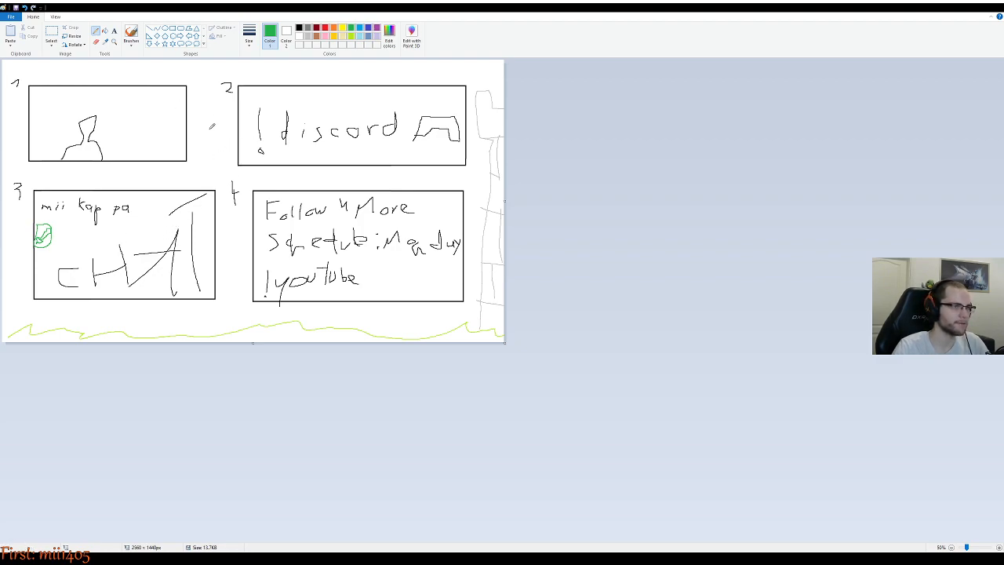
Mark gold crosses between boxes 1 and 2, above box 3, above box 4, and below the gap between boxes 3 and 4
drag(211, 96, 204, 112)
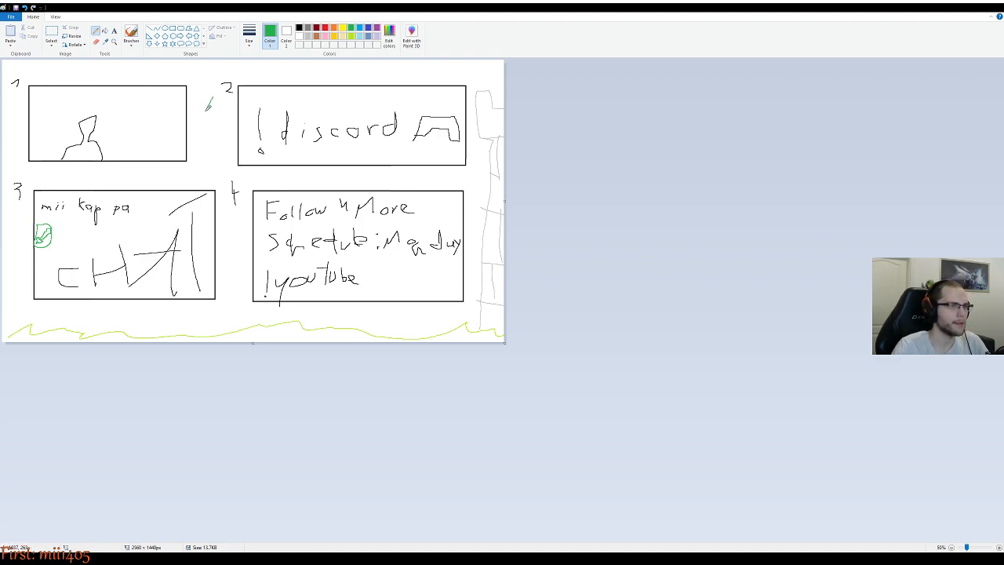
key(ctrl+z)
click(333, 36)
mouse_move(212, 102)
mouse_down()
mouse_move(223, 124)
mouse_move(202, 126)
mouse_up()
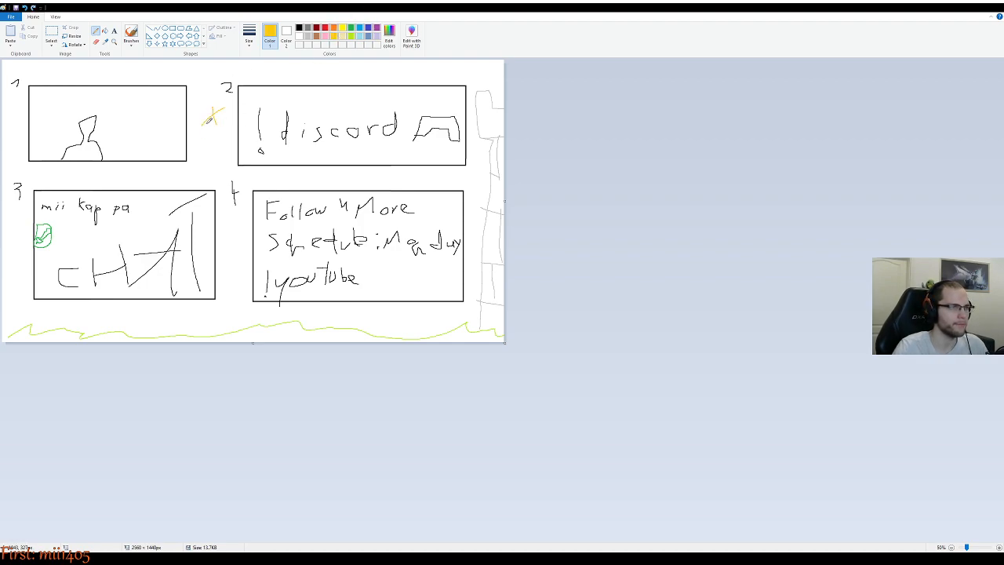
mouse_move(47, 168)
mouse_down()
mouse_move(61, 169)
mouse_move(35, 186)
mouse_up()
mouse_move(212, 310)
mouse_down()
mouse_move(243, 323)
mouse_move(199, 338)
mouse_up()
mouse_move(402, 184)
mouse_down()
mouse_move(436, 165)
mouse_move(441, 183)
mouse_up()
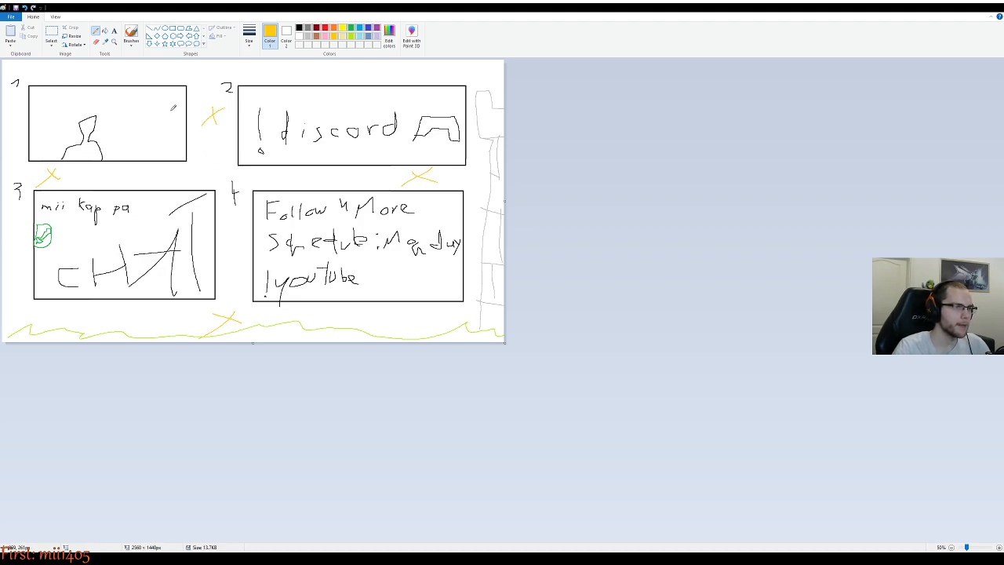
Draw two black vertical lines through box 1, one on each side of the figure
click(298, 28)
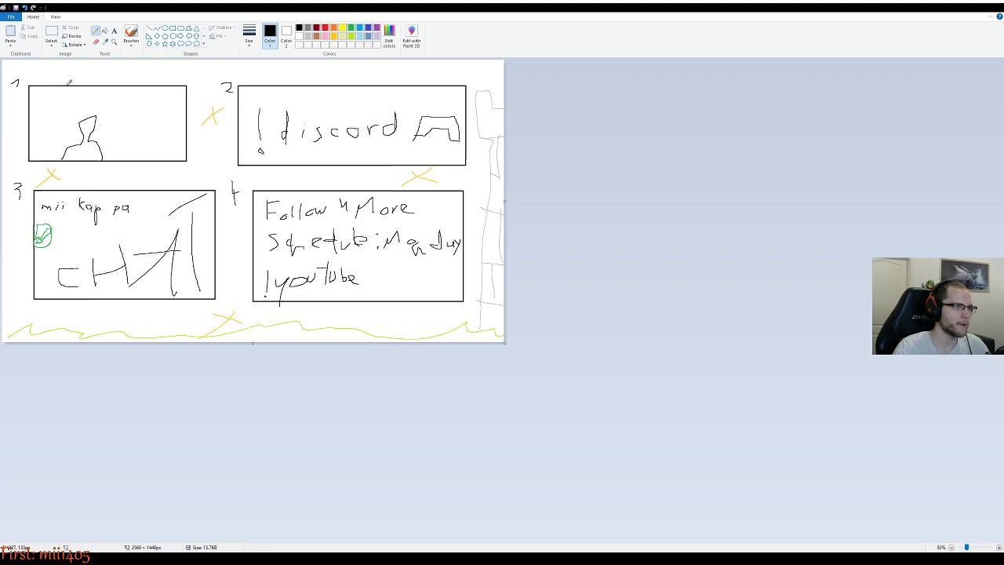
drag(47, 86, 43, 156)
drag(148, 84, 139, 163)
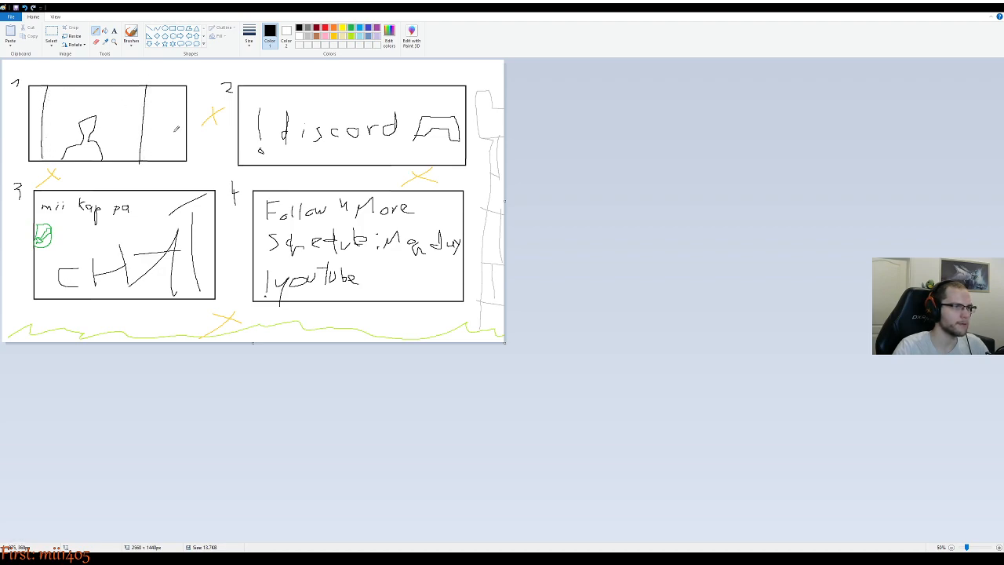
click(335, 36)
mouse_move(174, 112)
mouse_down()
mouse_move(151, 124)
mouse_move(161, 116)
mouse_move(172, 131)
mouse_move(129, 164)
mouse_up()
drag(86, 113, 7, 154)
key(ctrl+z)
key(ctrl+z)
Undo the two black vertical lines in box 1 and all the gold crosses around the boxes
key(ctrl+z)
key(ctrl+z)
key(ctrl+z)
key(ctrl+z)
key(ctrl+z)
key(ctrl+z)
key(ctrl+z)
key(ctrl+z)
key(ctrl+z)
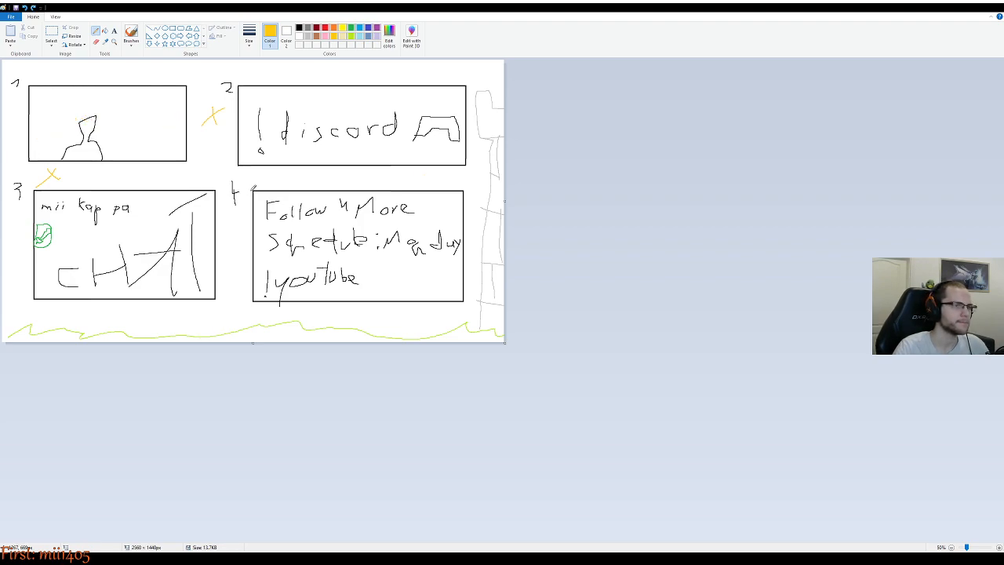
key(ctrl+z)
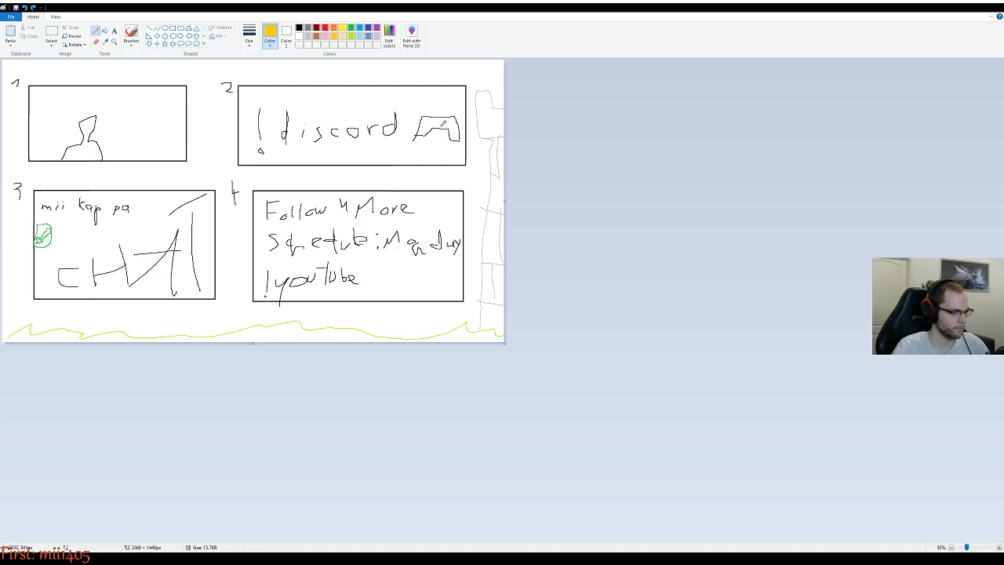
Undo the lime ground line, grey tower, green badge, box numbers, the "!youtube" text and the last letters of the schedule line
key(ctrl+z)
key(ctrl+z)
key(ctrl+z)
key(ctrl+z)
key(ctrl+z)
key(ctrl+z)
key(ctrl+z)
key(ctrl+z)
key(ctrl+z)
key(ctrl+z)
key(ctrl+z)
key(ctrl+z)
key(ctrl+z)
key(ctrl+z)
key(ctrl+z)
key(ctrl+z)
key(ctrl+z)
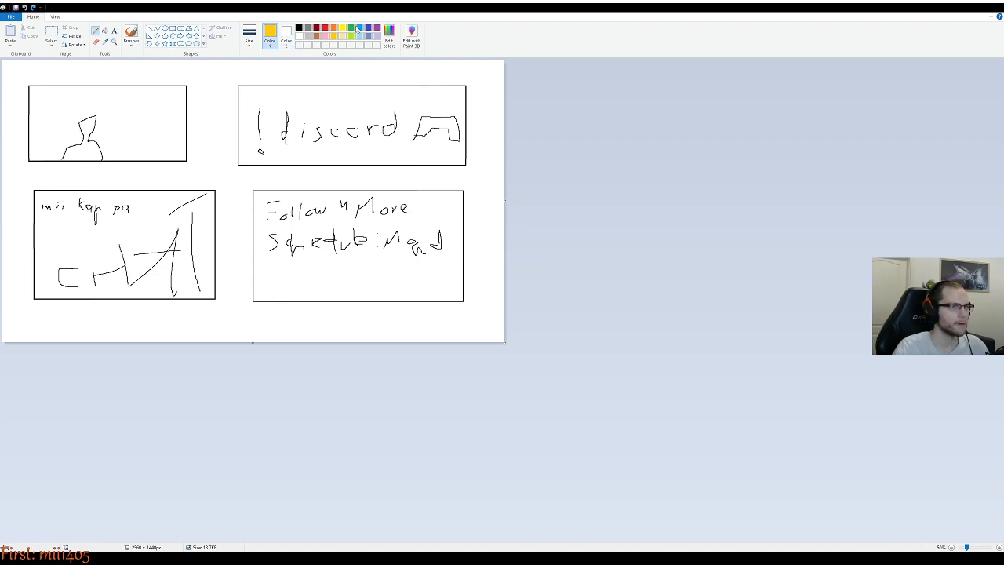
Cover the remaining sketch with a white filled rectangle of about 2411 × 1329 px and set the outline colour back to black
click(286, 35)
click(174, 30)
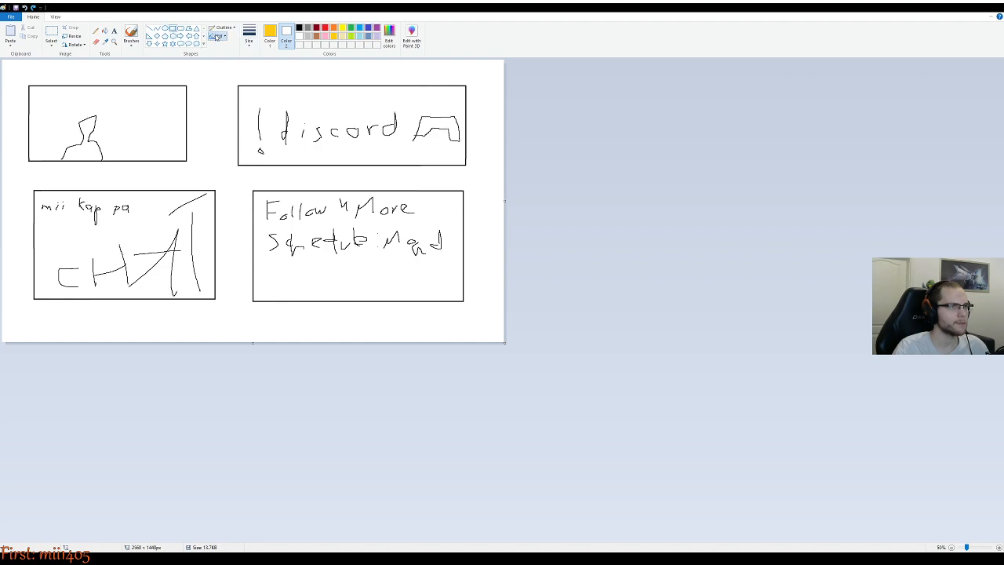
click(269, 36)
click(298, 36)
mouse_move(7, 70)
mouse_down()
mouse_move(145, 178)
mouse_move(487, 333)
mouse_up()
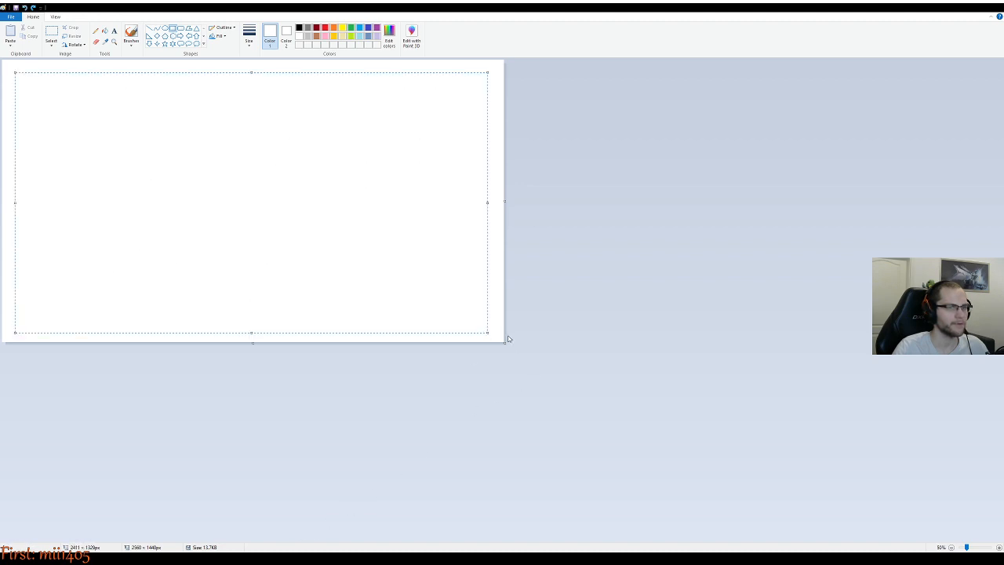
click(500, 316)
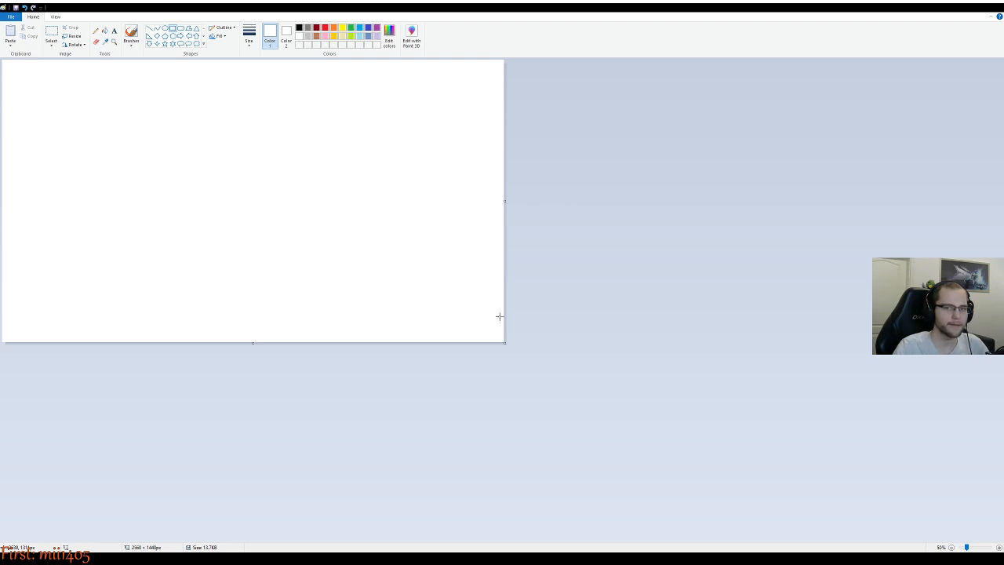
click(299, 28)
drag(85, 138, 182, 205)
click(235, 234)
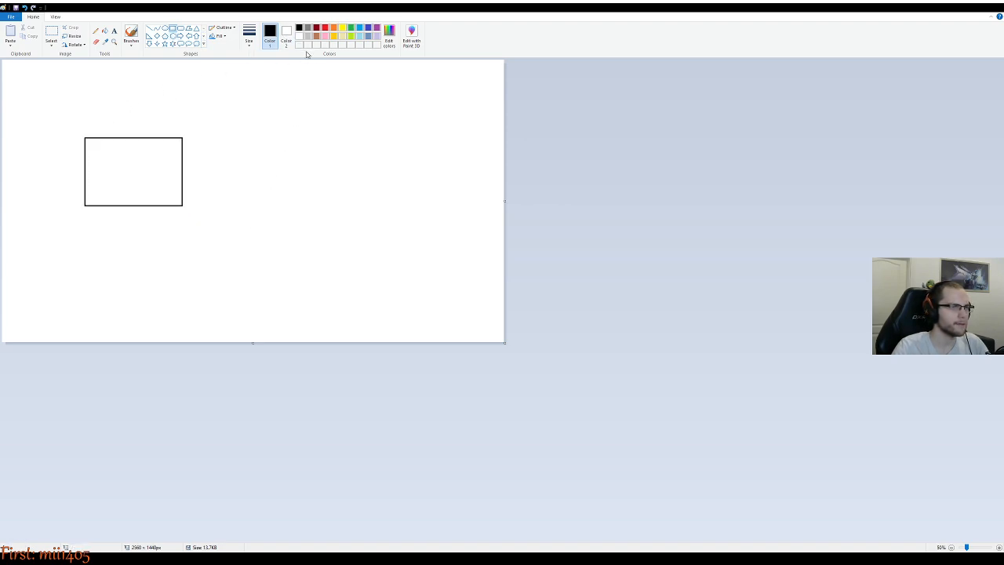
drag(228, 177, 282, 210)
click(290, 274)
scroll(291, 253, up, 1)
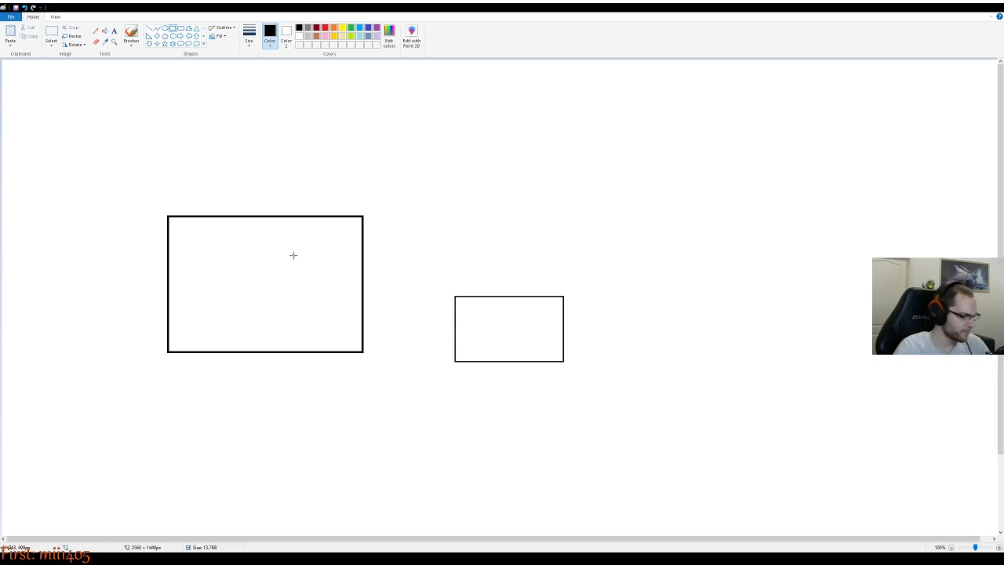
scroll(292, 255, down, 1)
key(ctrl+z)
key(ctrl+z)
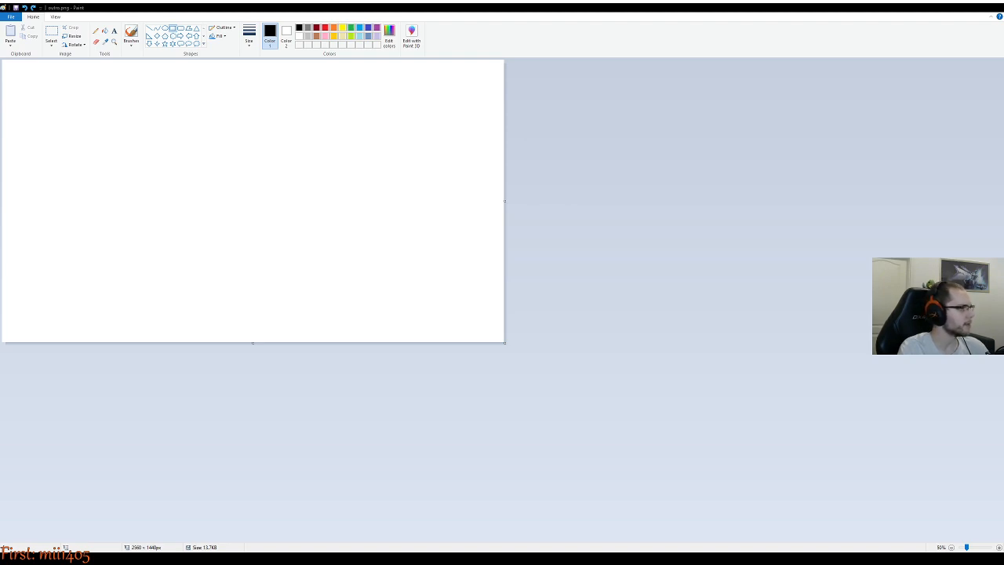
Try a black rectangle in the canvas's upper-left area, starting at 100, 100 px and enlarged to 1131 × 571 px
scroll(200, 118, up, 1)
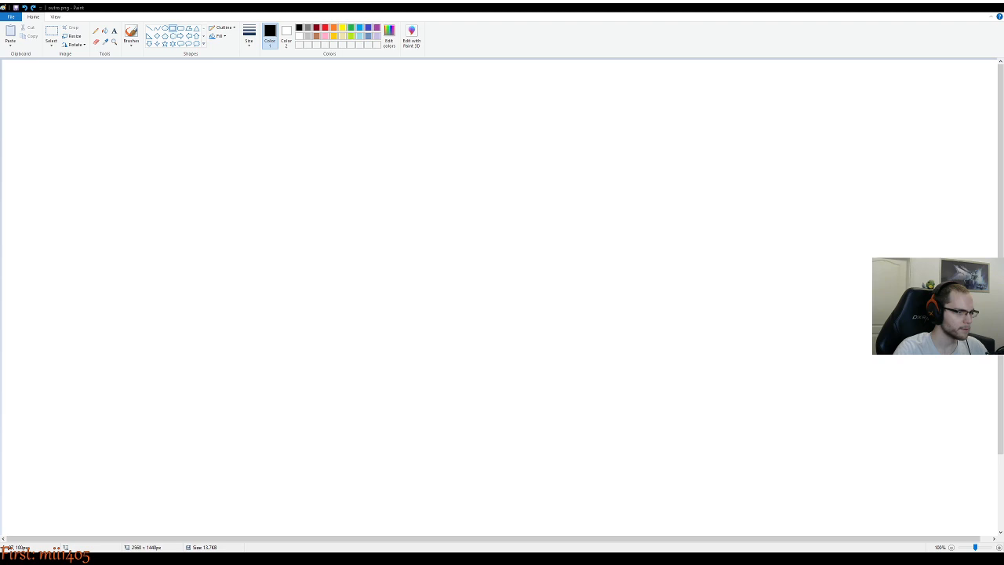
drag(40, 98, 446, 113)
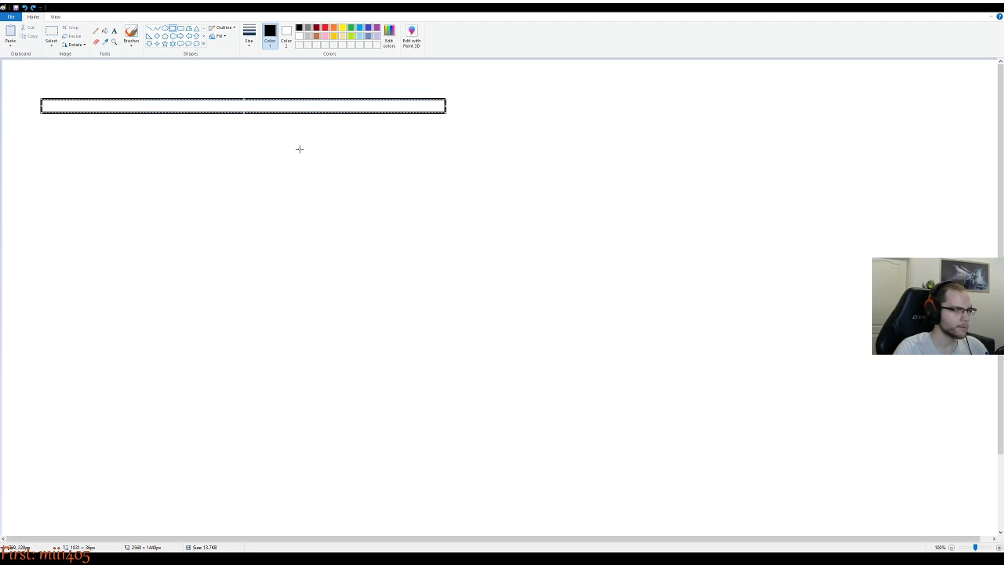
scroll(299, 148, down, 1)
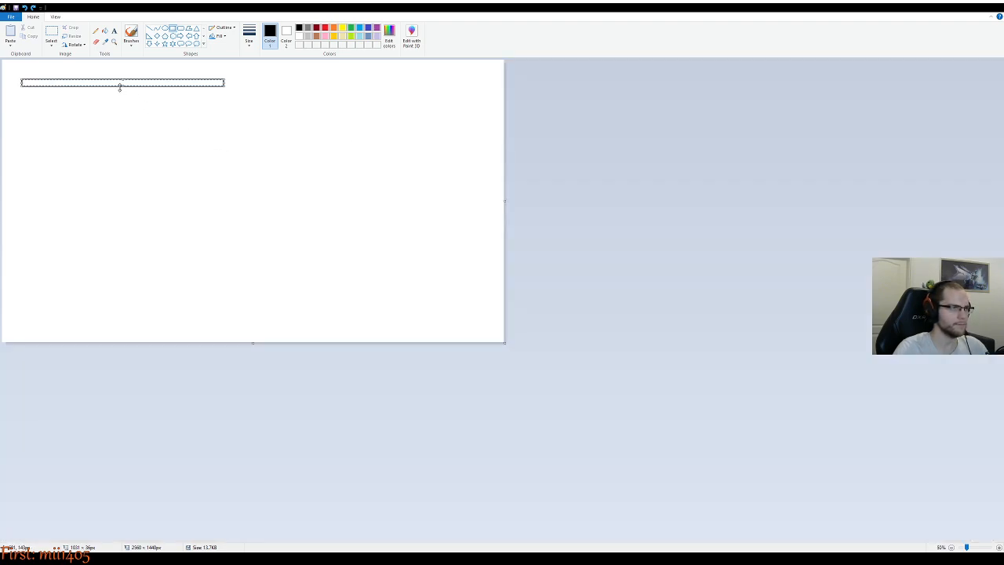
drag(122, 88, 121, 122)
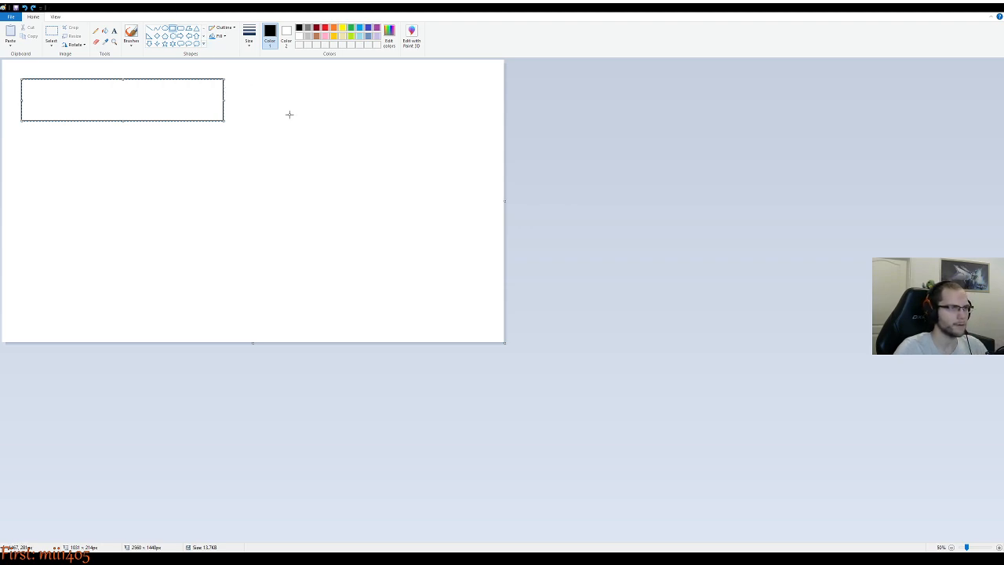
scroll(278, 111, up, 1)
drag(445, 141, 484, 137)
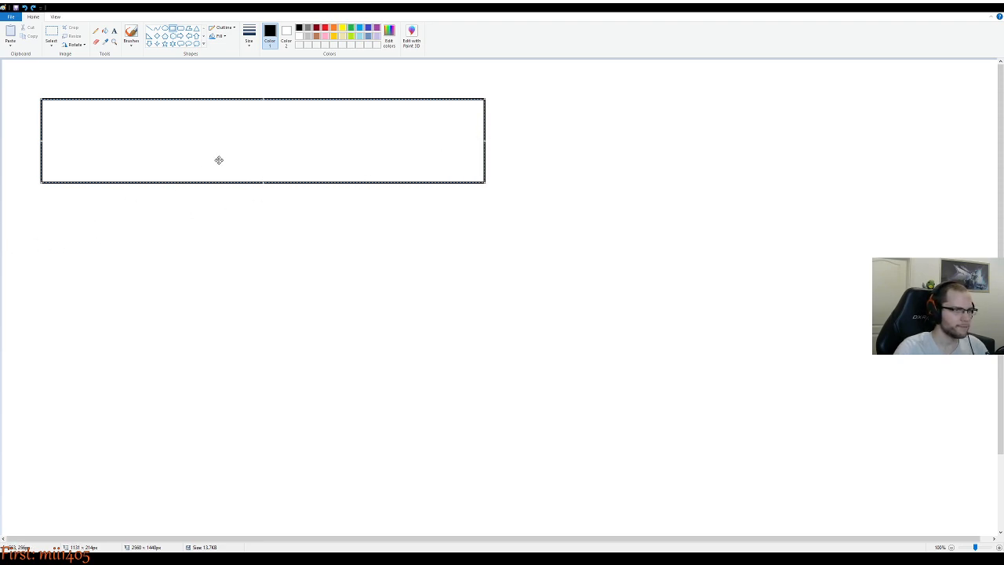
drag(262, 183, 259, 321)
ctrl+scroll(337, 323, down, 3)
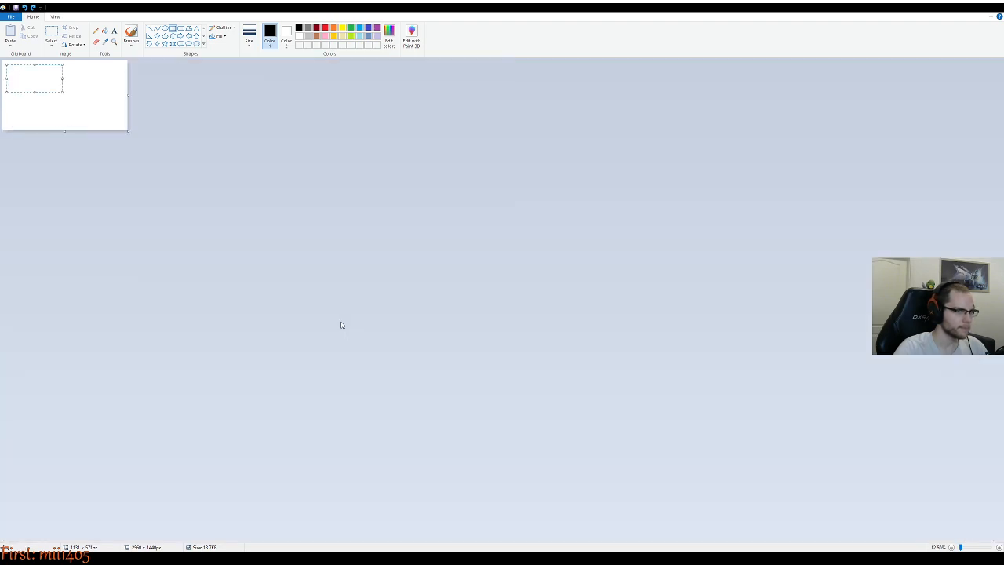
ctrl+scroll(310, 309, up, 1)
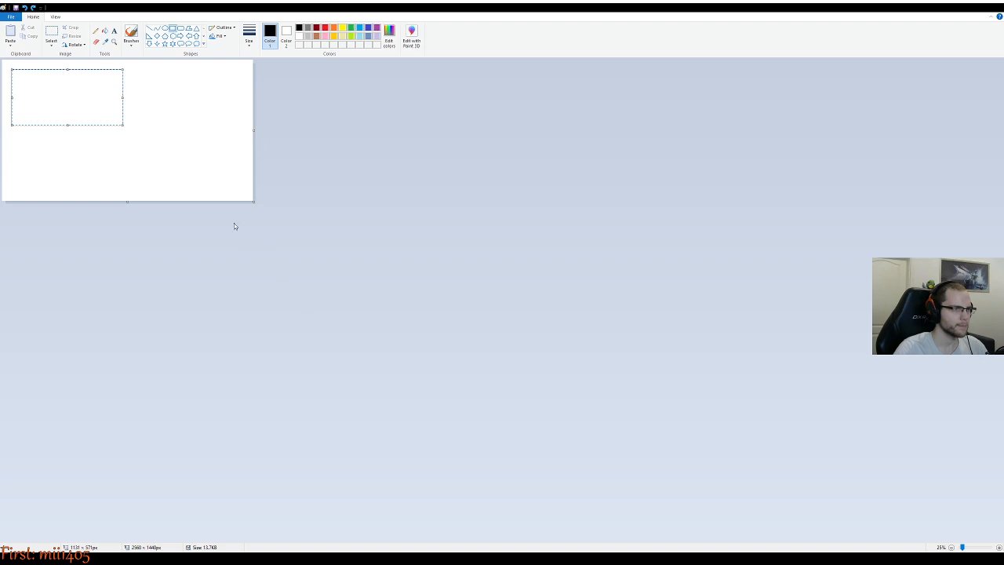
ctrl+scroll(207, 220, up, 1)
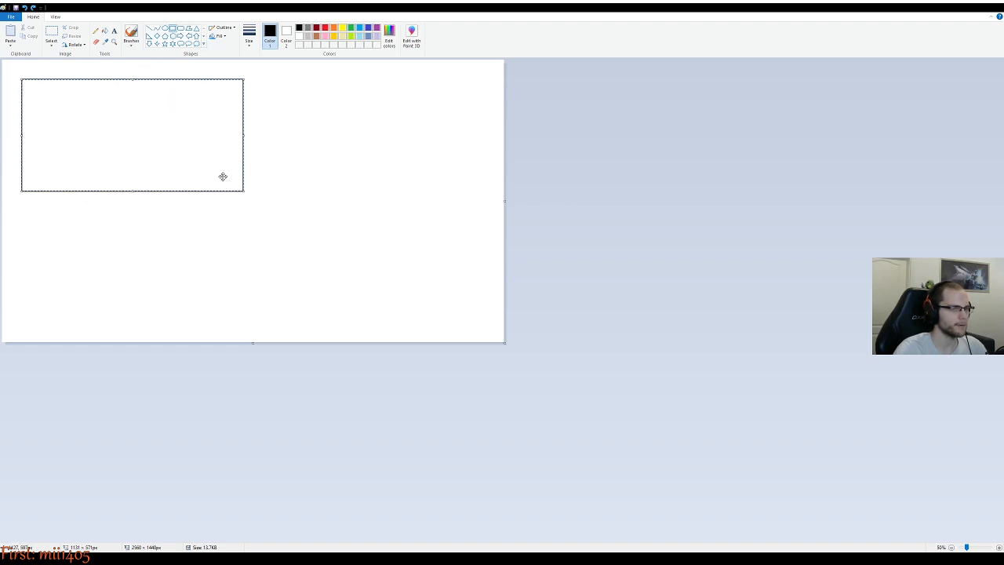
Try shifting the rectangle down and to the right, and undo it so the canvas is blank
drag(218, 162, 247, 209)
key(ctrl+z)
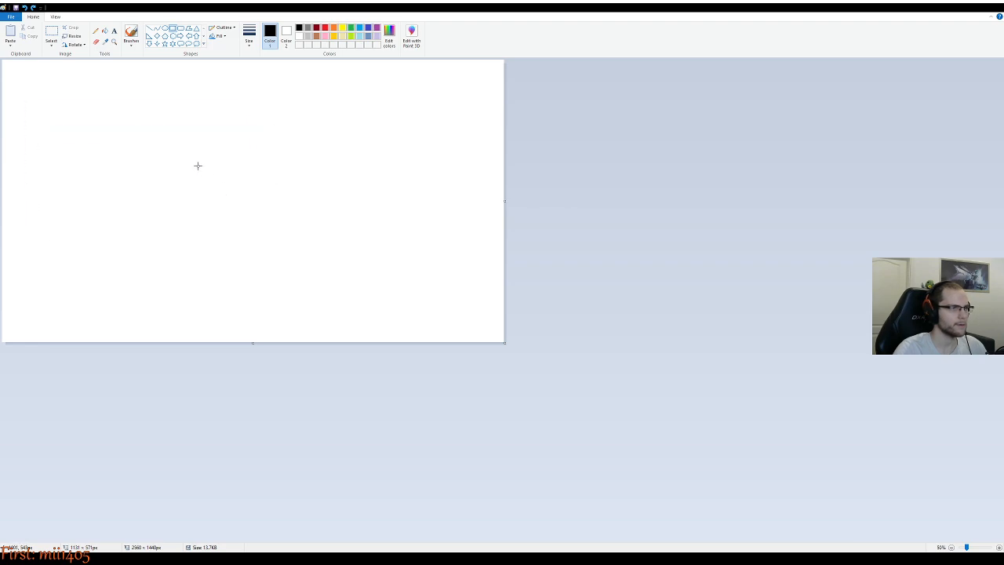
key(ctrl+y)
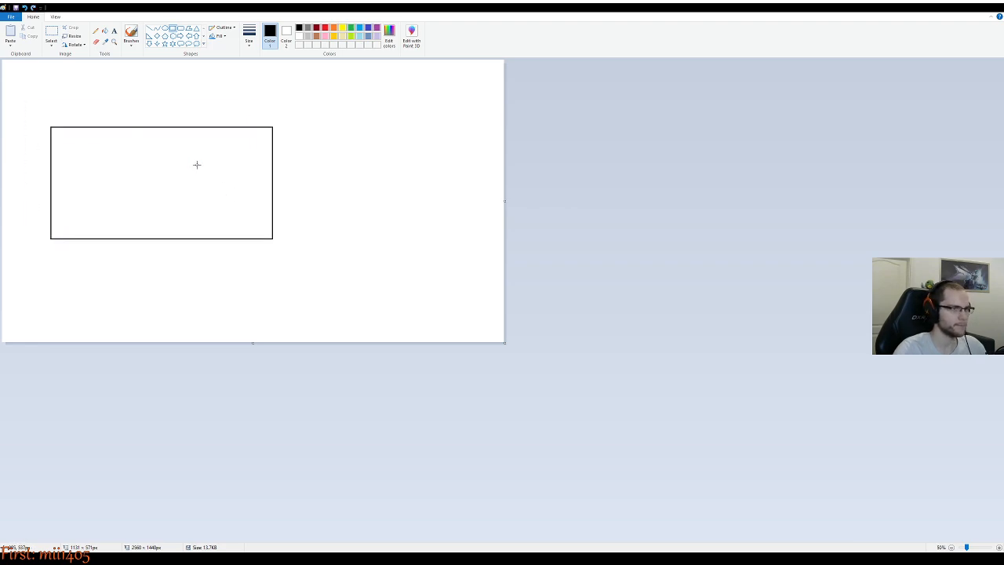
key(ctrl+z)
key(ctrl+z)
key(ctrl+y)
key(ctrl+y)
key(ctrl+y)
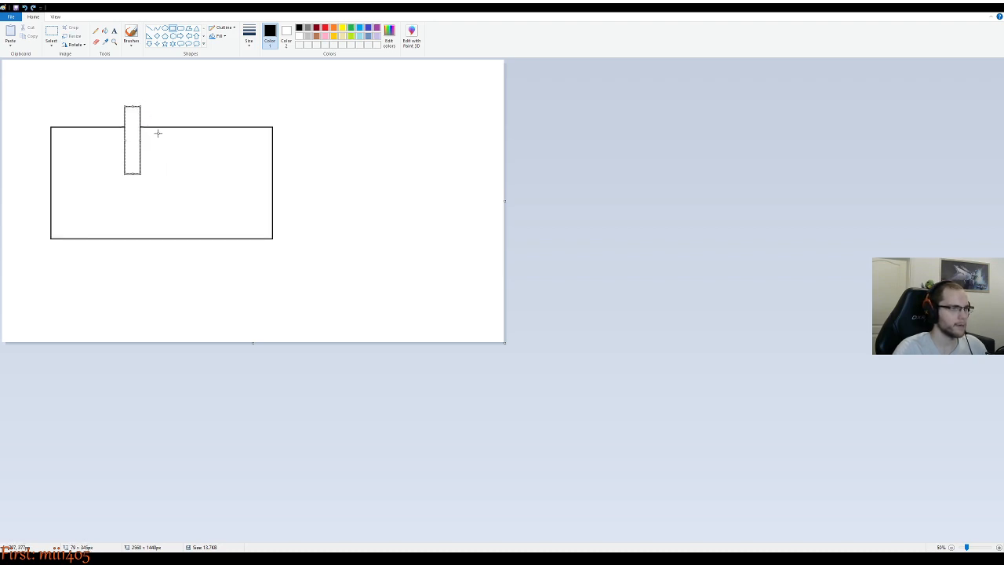
key(ctrl+z)
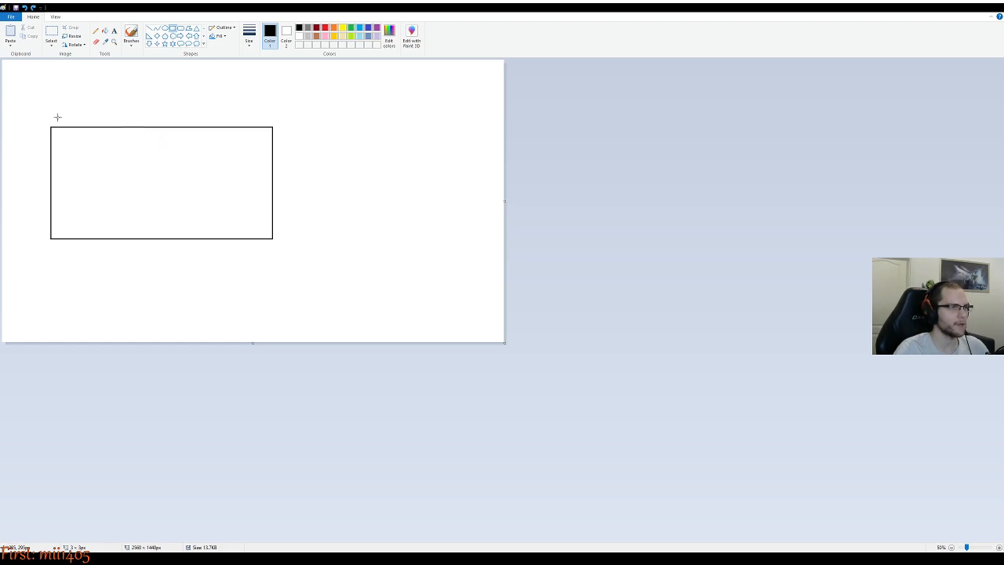
scroll(47, 117, up, 1)
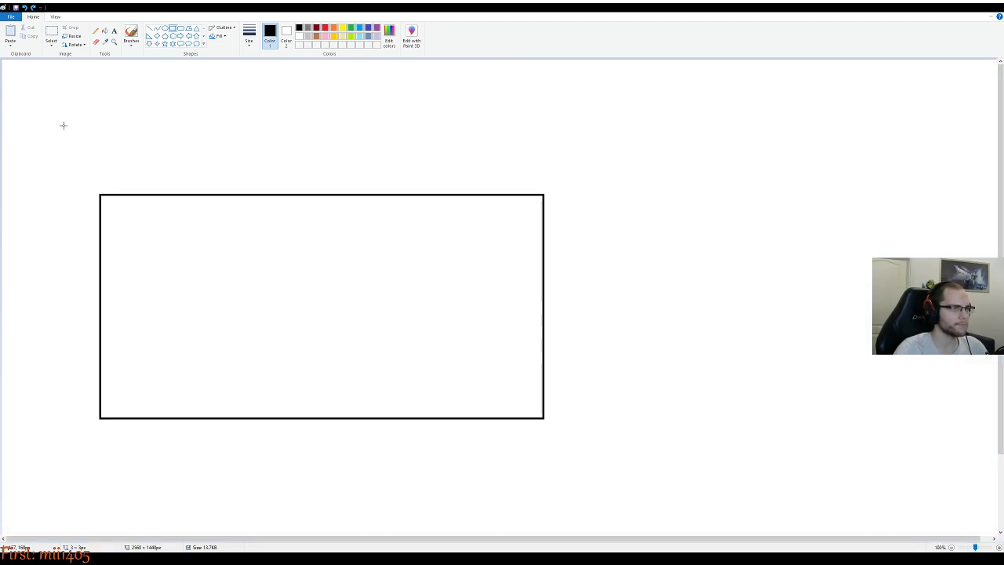
key(ctrl+z)
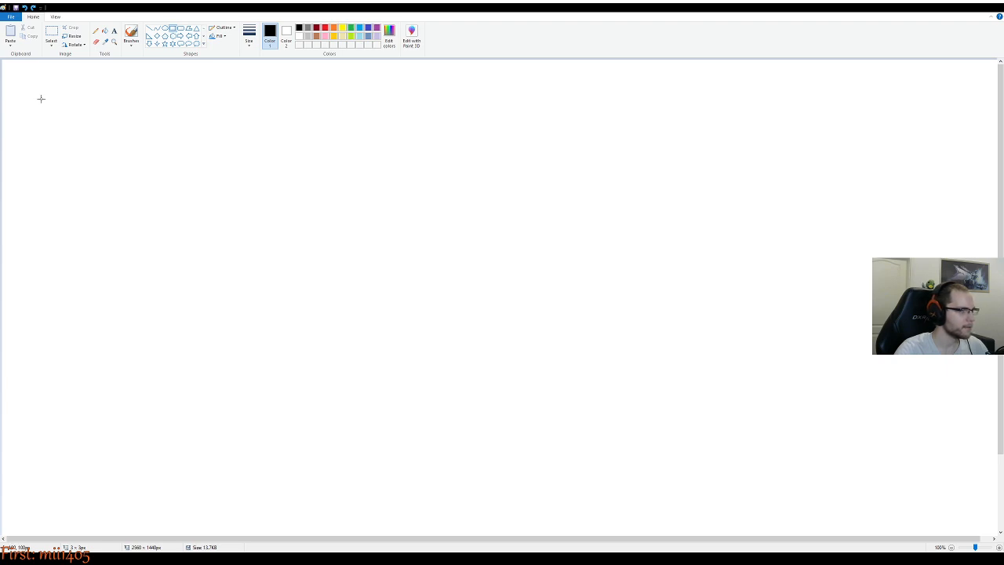
Draw a black rectangle starting at 100, 100 px in the canvas's upper-left area and resize it to 1131 × 571 px
mouse_move(41, 98)
mouse_down()
mouse_move(117, 168)
mouse_move(572, 489)
mouse_move(599, 481)
mouse_move(603, 451)
mouse_move(641, 444)
mouse_move(637, 470)
mouse_move(598, 322)
mouse_up()
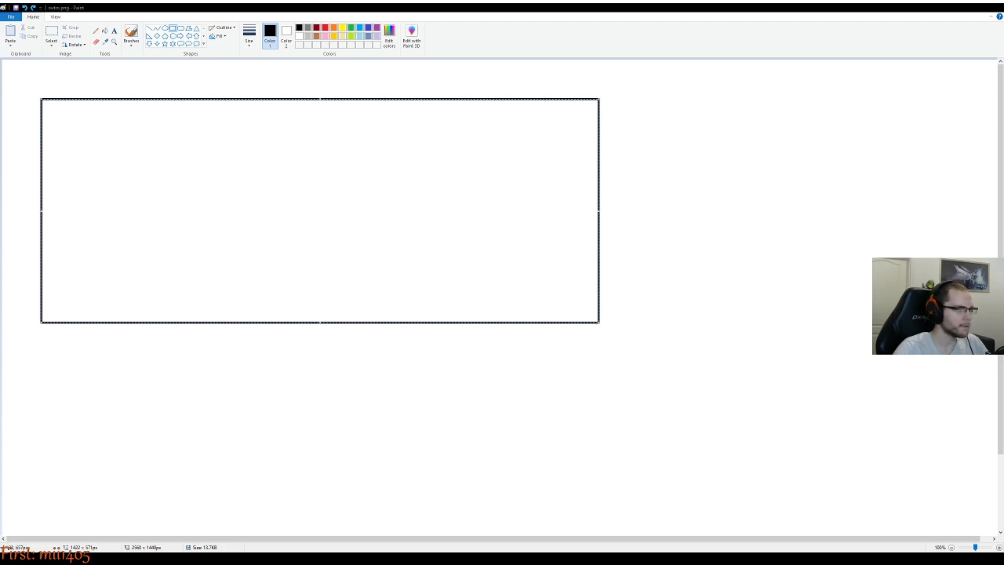
drag(599, 210, 483, 215)
scroll(544, 305, down, 3)
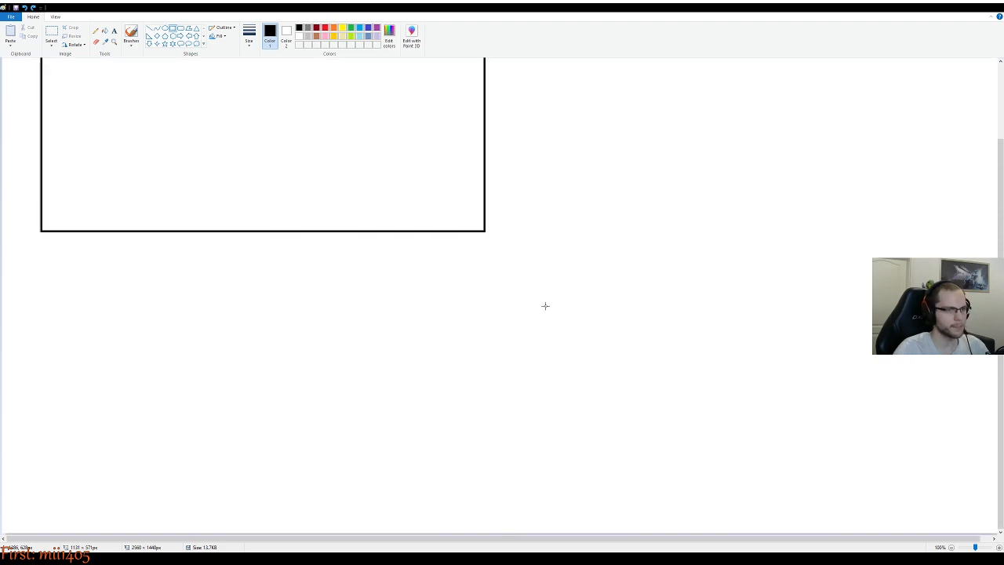
scroll(547, 308, down, 1)
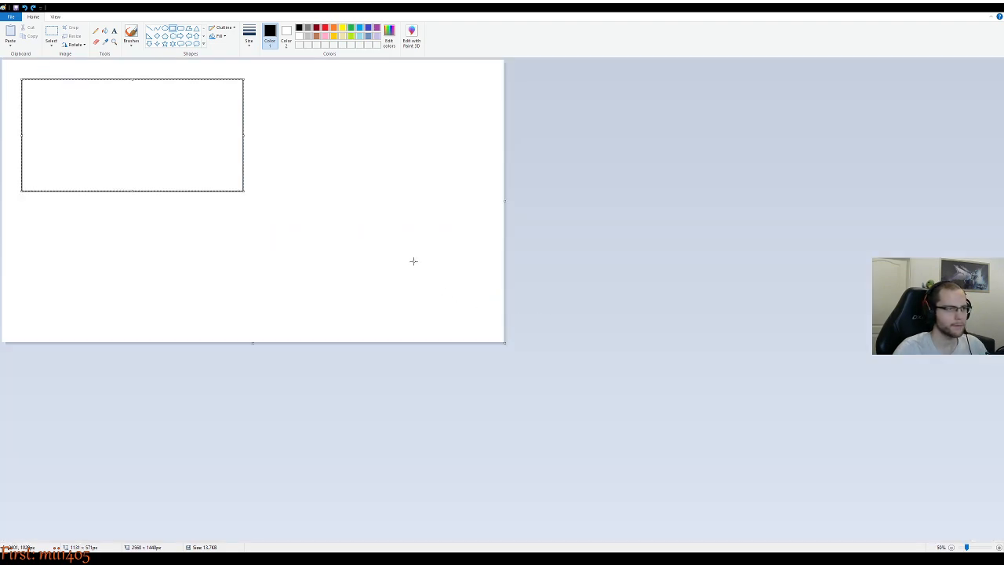
scroll(228, 193, up, 1)
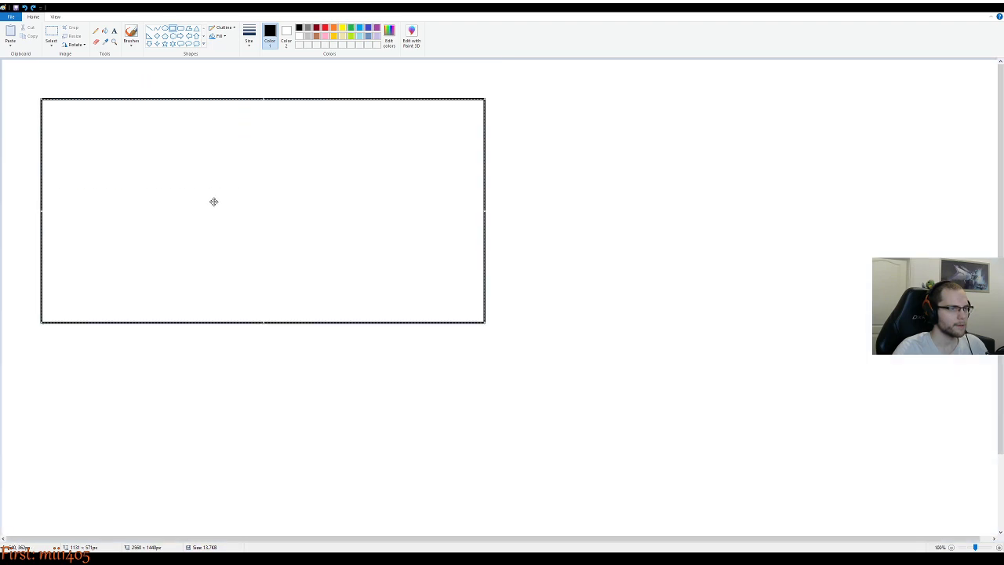
click(552, 232)
Draw a second rectangle of the same size directly below the first, aligned with its side edges and starting at 100, 770 px
scroll(235, 224, down, 3)
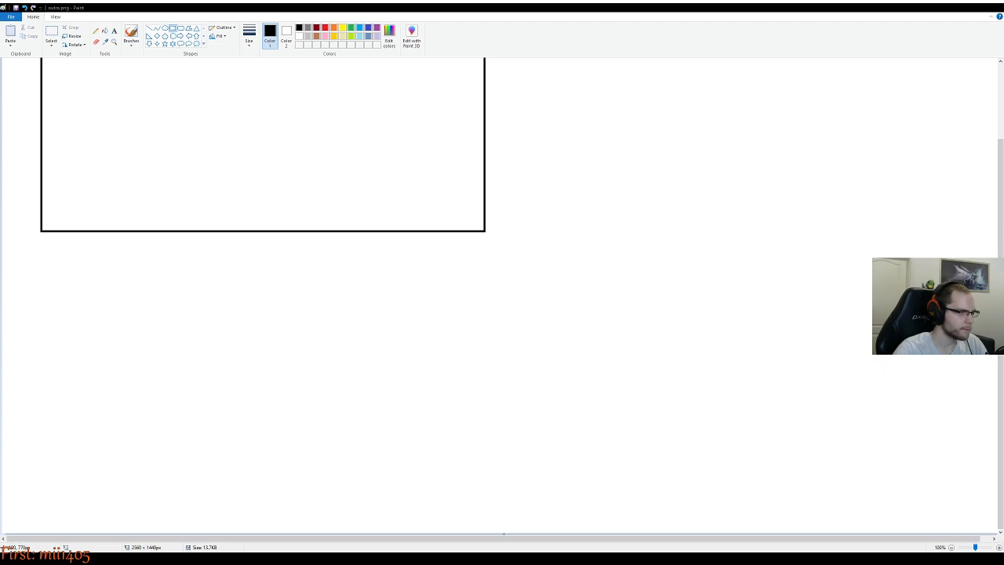
mouse_move(42, 271)
mouse_down()
mouse_move(191, 420)
mouse_move(416, 491)
mouse_move(522, 495)
mouse_move(485, 493)
mouse_up()
scroll(528, 413, down, 1)
scroll(524, 410, up, 1)
scroll(519, 406, down, 1)
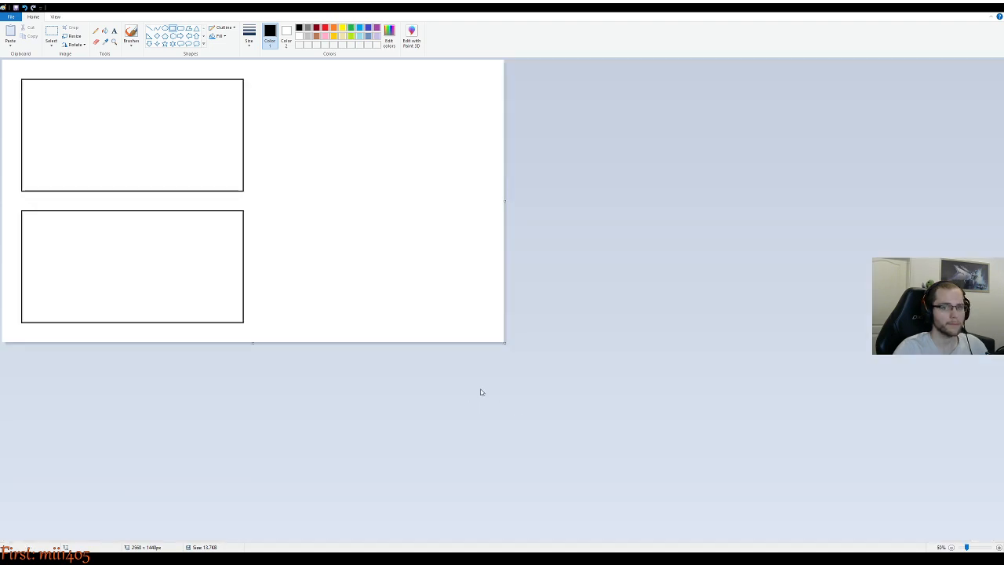
Draw a third rectangle in the canvas's upper-right area, matching the size and top edge of the upper-left one
scroll(491, 375, up, 1)
drag(501, 540, 551, 541)
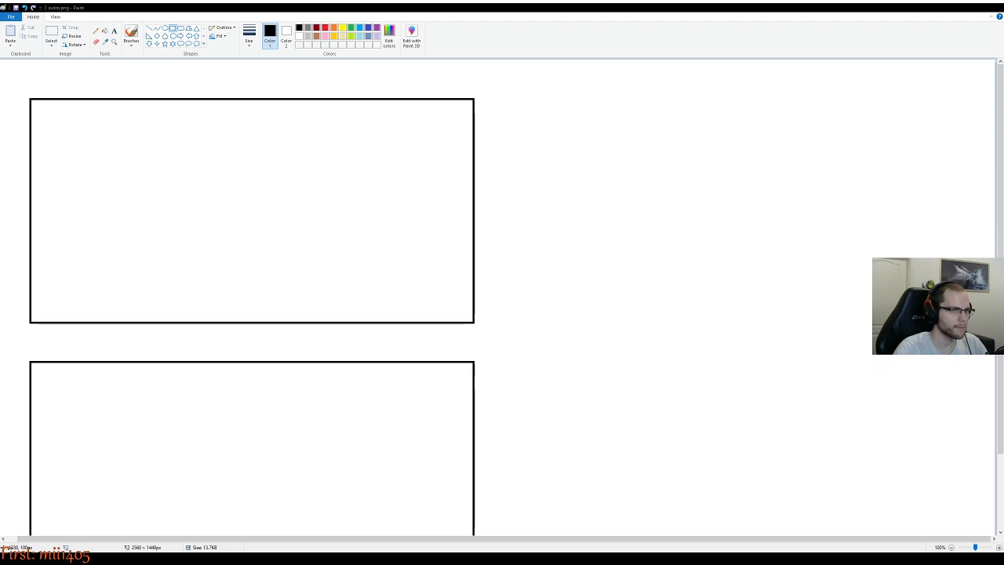
drag(513, 99, 957, 325)
drag(956, 324, 955, 321)
click(817, 368)
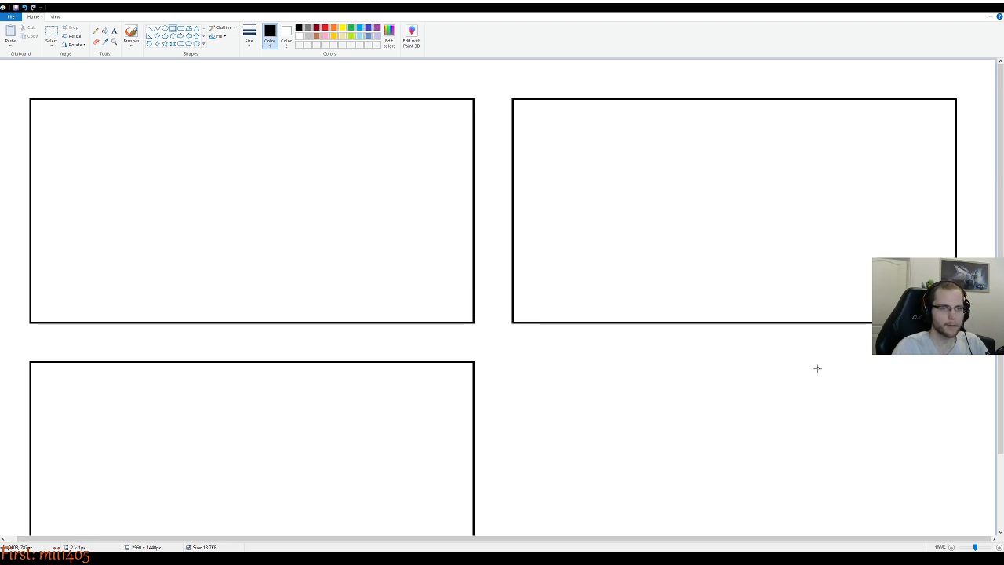
Draw a fourth rectangle of 1131 × 571 px in the canvas's lower-right area, completing the two-by-two grid
scroll(807, 368, down, 2)
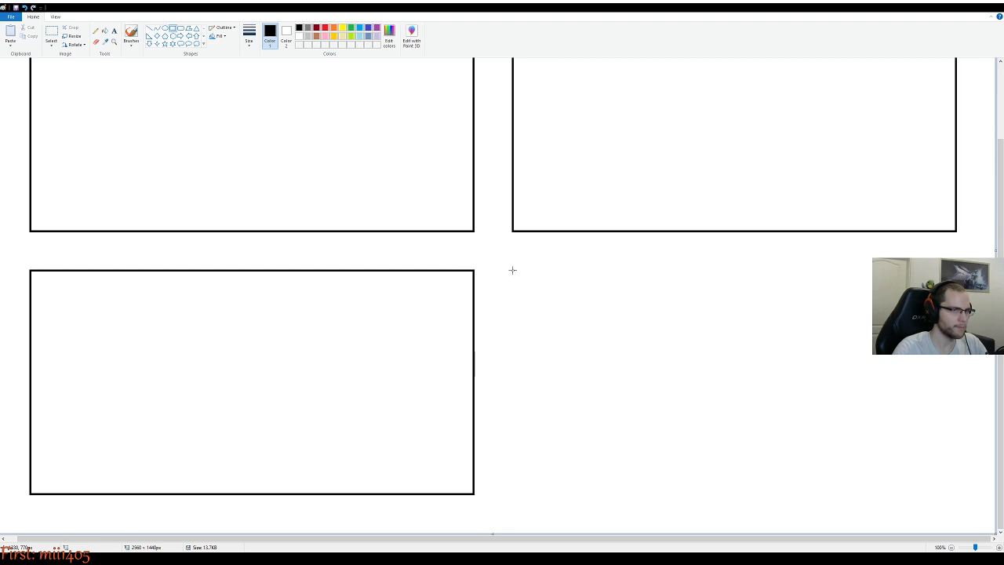
mouse_move(512, 269)
mouse_down()
mouse_move(813, 446)
mouse_move(900, 485)
mouse_move(955, 493)
mouse_up()
scroll(708, 431, down, 2)
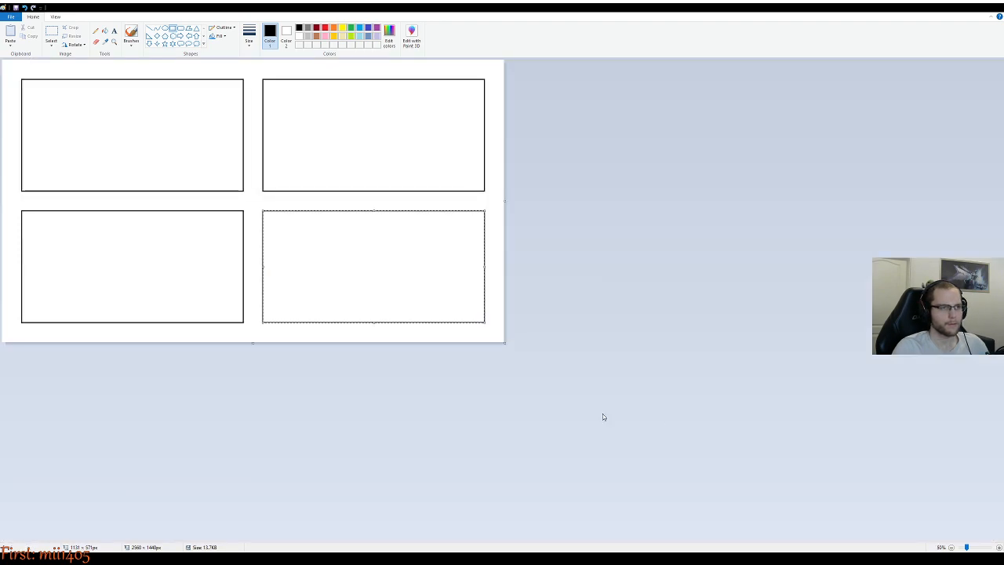
click(248, 337)
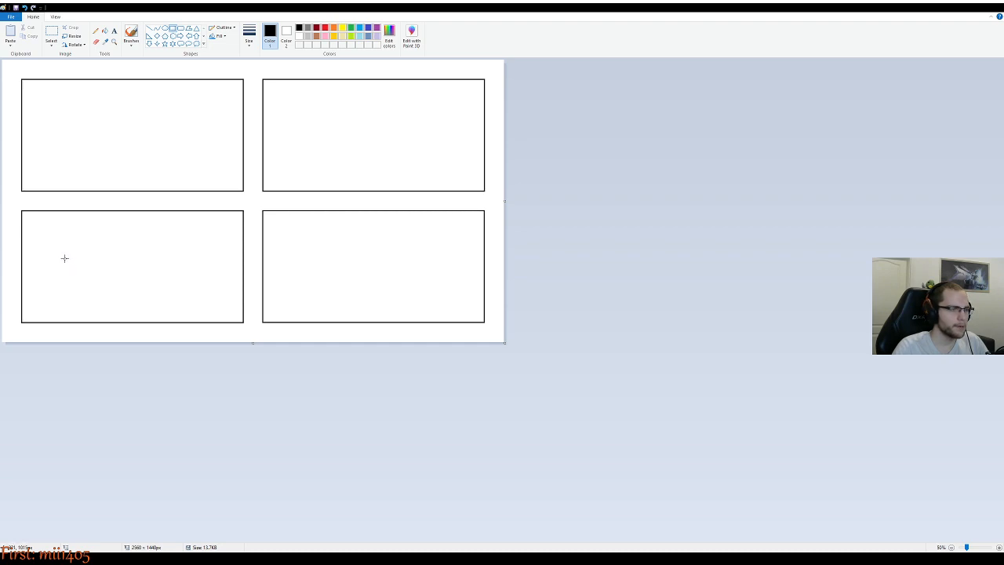
drag(68, 260, 70, 269)
key(ctrl+z)
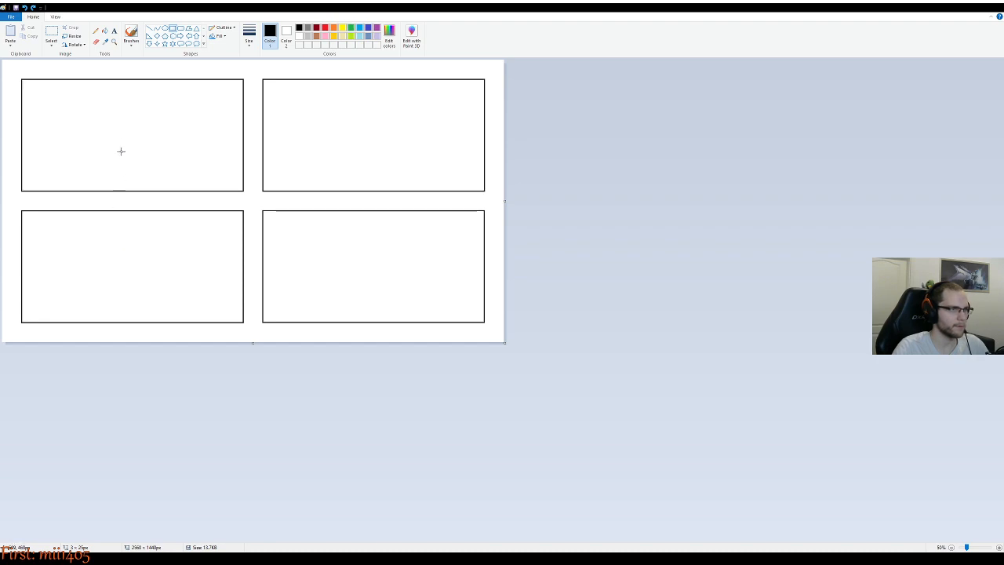
Handwrite CHAT in the lower-left box and CAM in the upper-left box with the black pencil
click(149, 29)
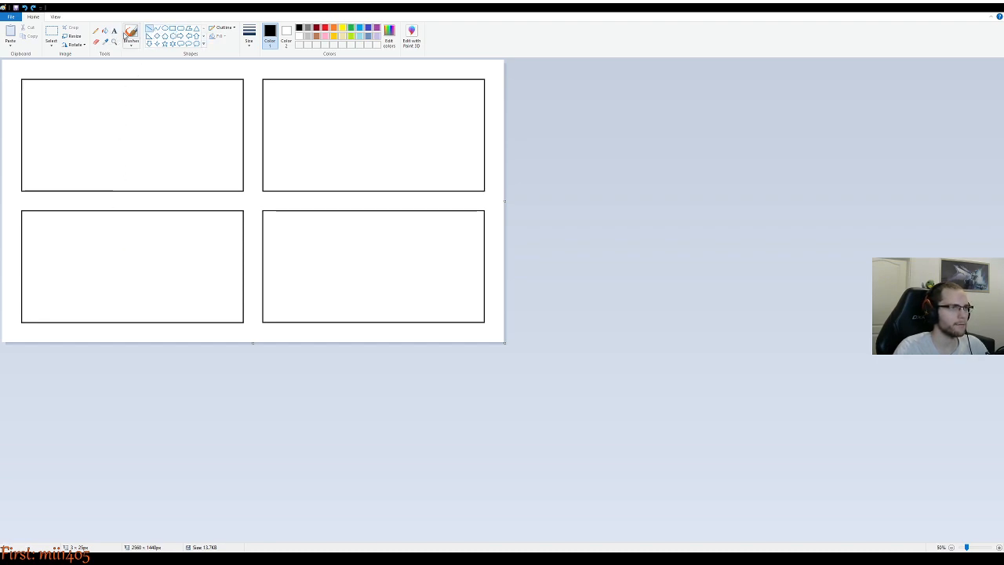
click(96, 30)
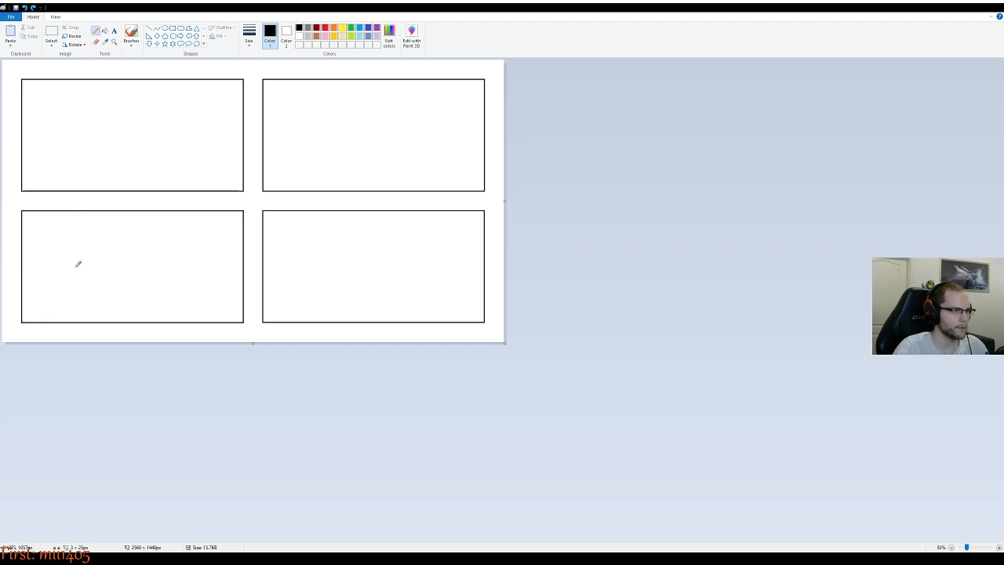
mouse_move(75, 259)
mouse_down()
mouse_move(96, 260)
mouse_move(82, 269)
mouse_up()
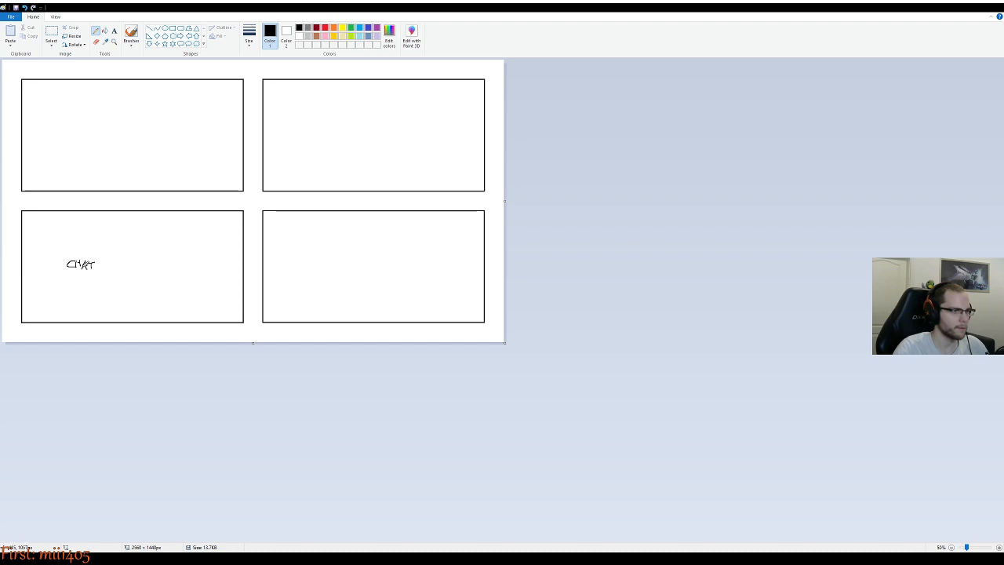
drag(91, 132, 95, 137)
drag(94, 131, 108, 134)
drag(108, 135, 111, 138)
drag(339, 132, 339, 135)
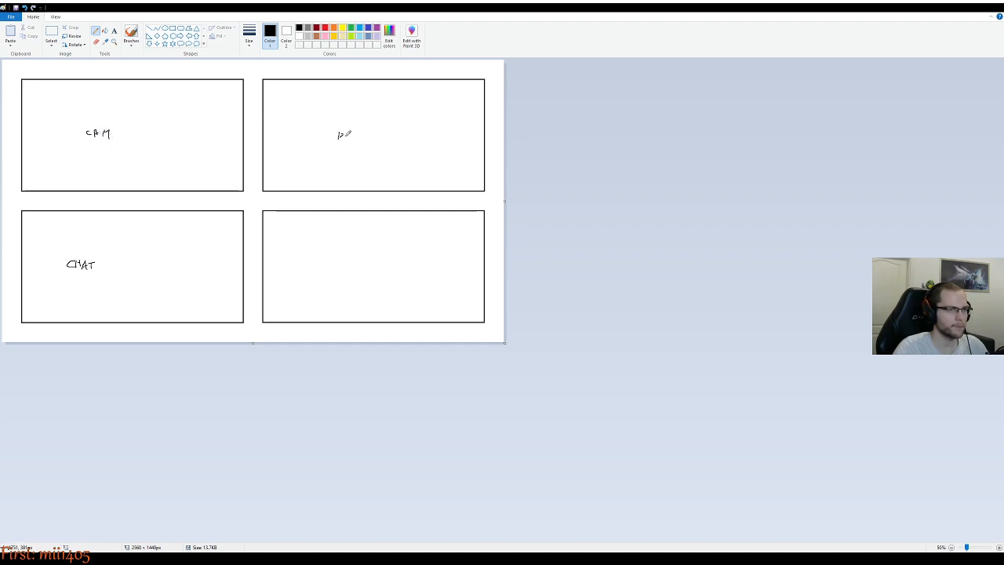
key(ctrl+z)
key(ctrl+z)
key(ctrl+z)
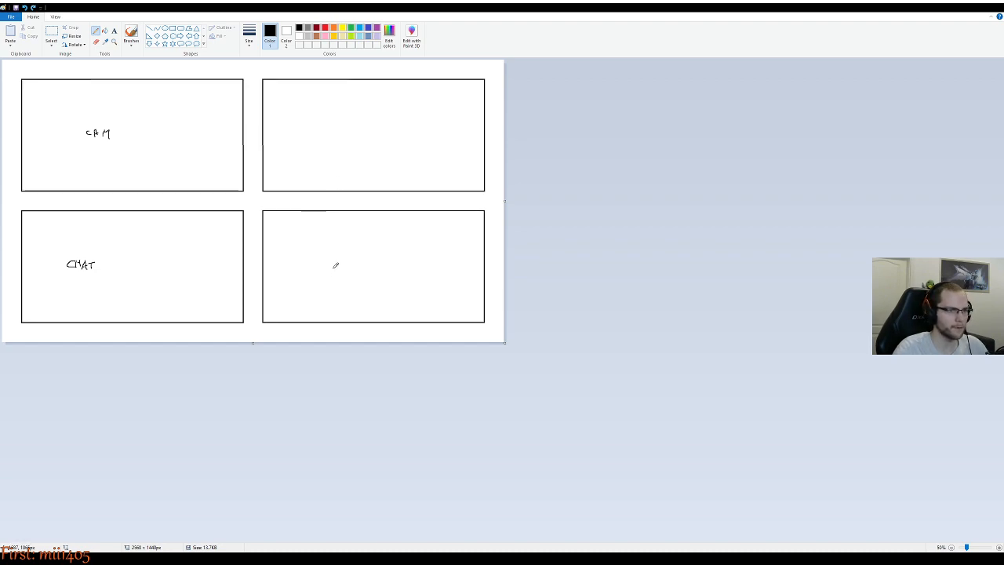
Handwrite Follow in the lower-right box and Youtube on a second line beneath it
drag(326, 258, 334, 266)
drag(334, 262, 362, 261)
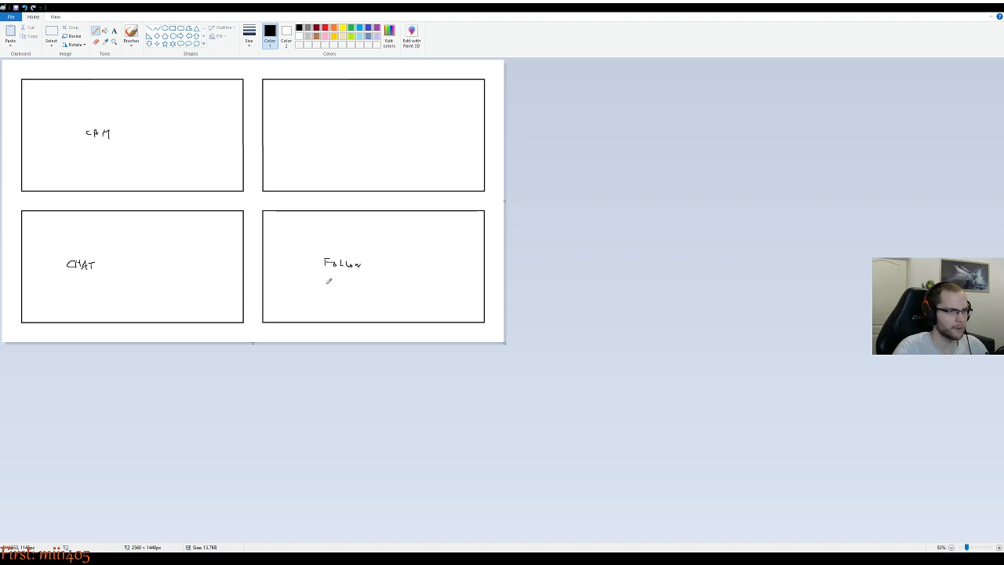
mouse_move(324, 283)
mouse_down()
mouse_move(324, 294)
mouse_move(348, 284)
mouse_move(356, 292)
mouse_up()
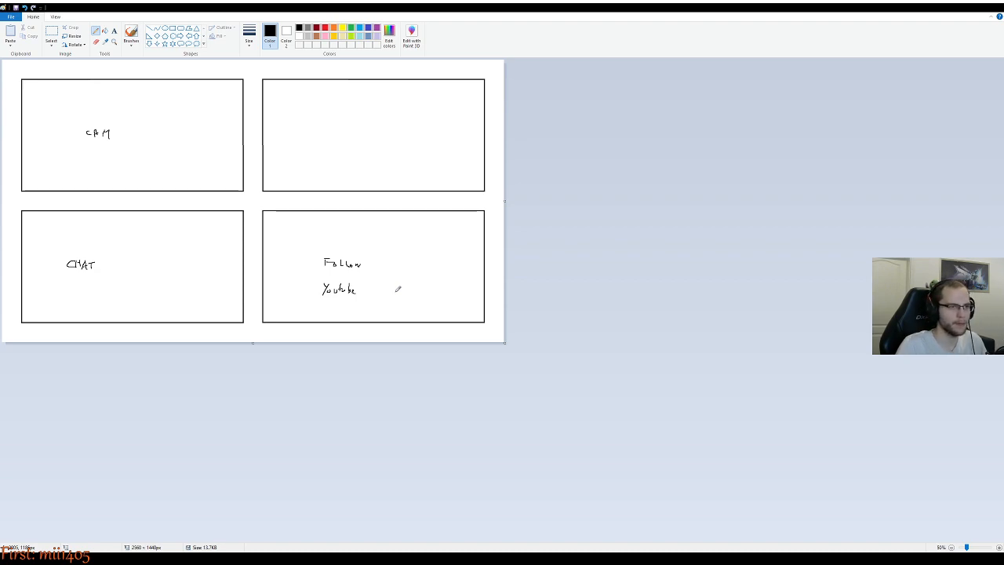
ctrl+scroll(360, 197, up, 1)
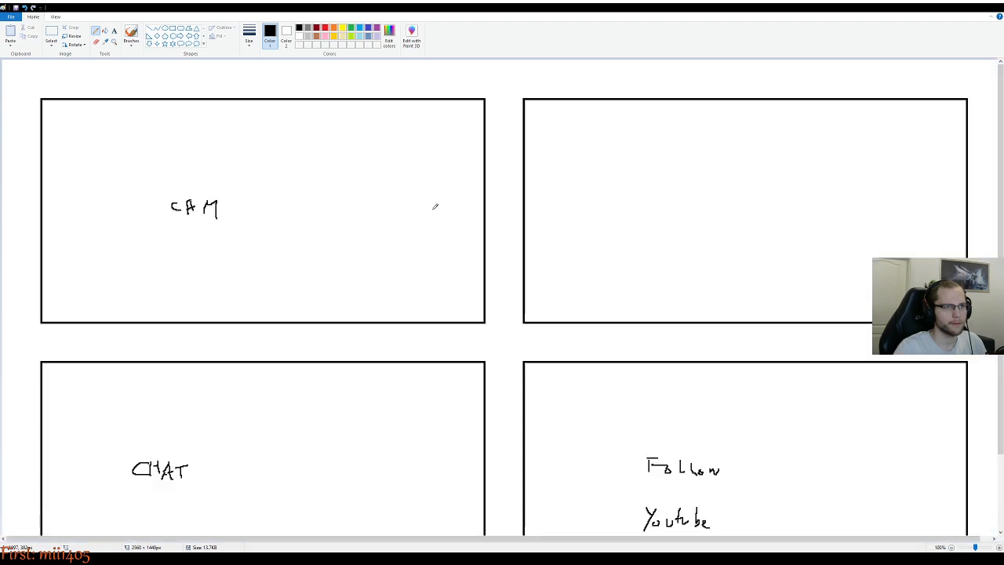
drag(556, 539, 657, 538)
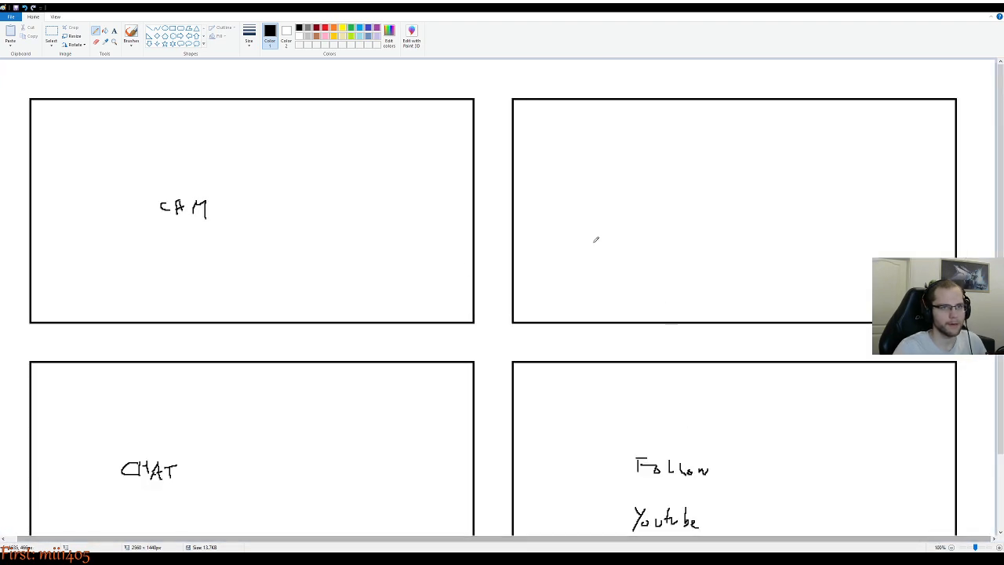
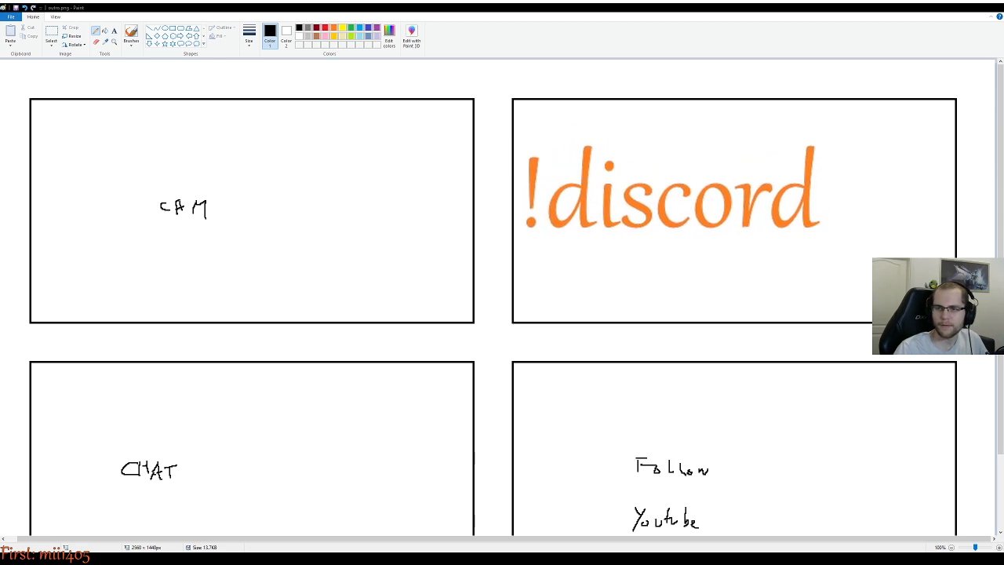
mouse_move(861, 185)
mouse_down()
mouse_move(880, 201)
mouse_move(918, 196)
mouse_move(909, 202)
mouse_up()
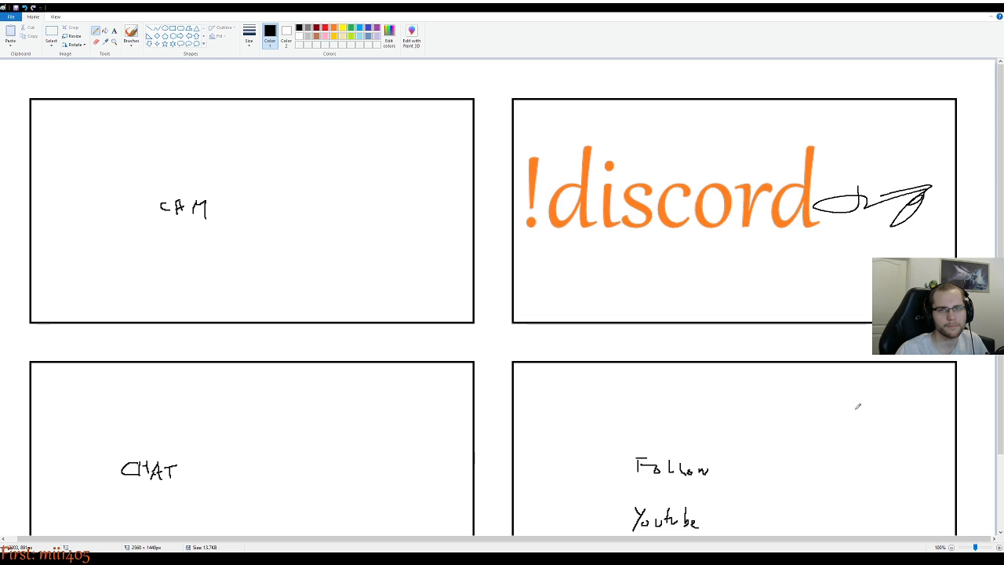
key(ctrl+z)
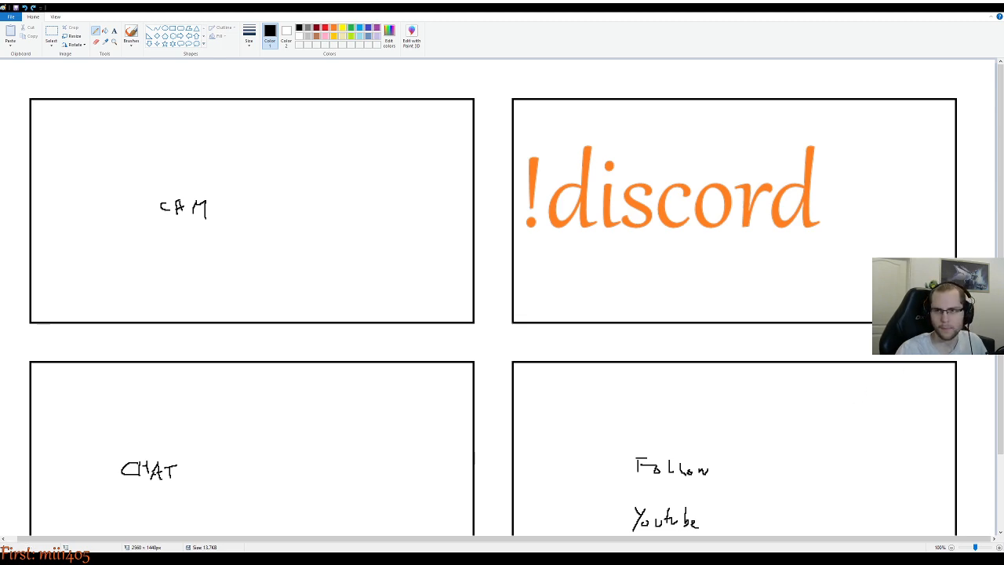
key(ctrl+z)
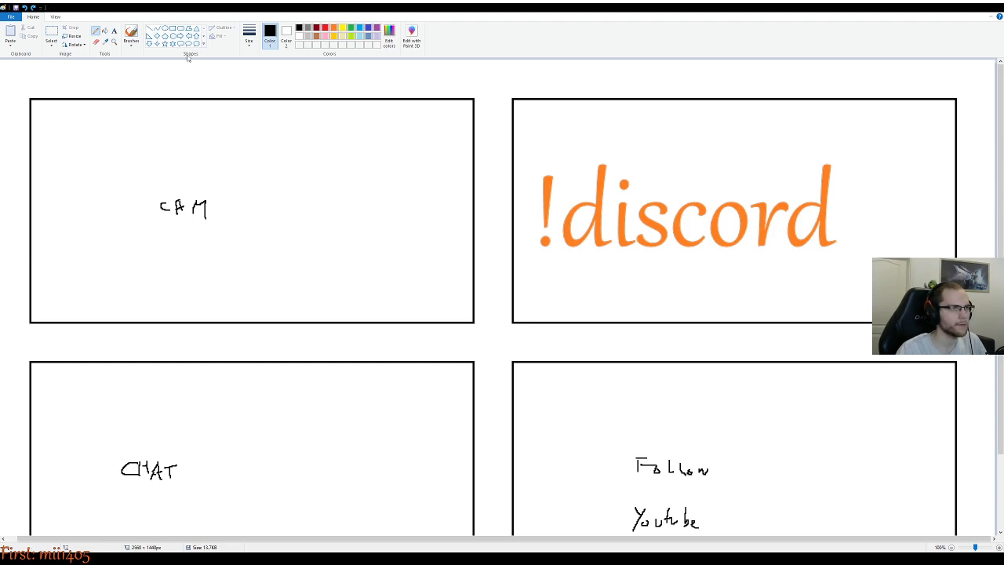
Draw a vertical black divider line about 400 px long near the right side of the upper-right box
click(149, 29)
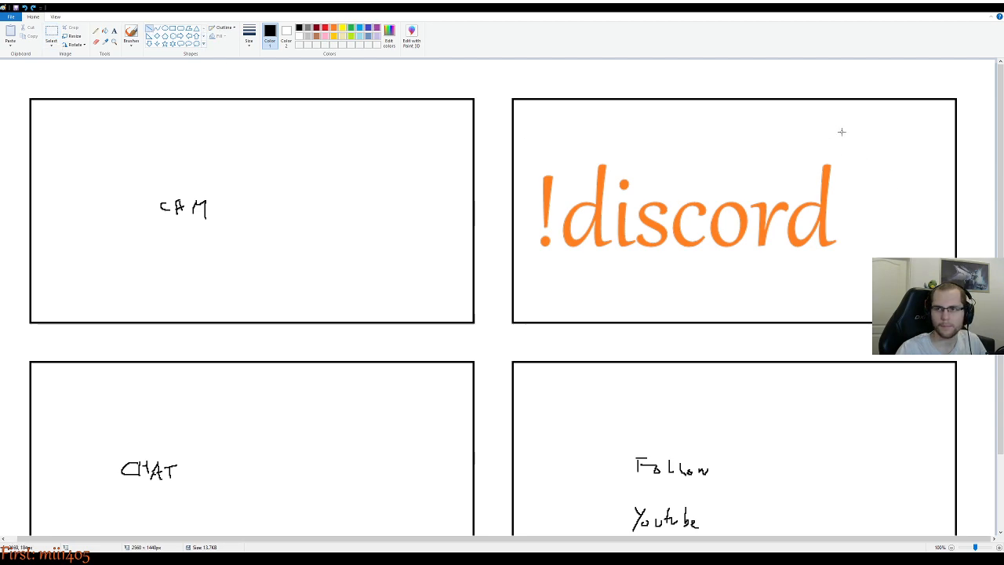
drag(845, 132, 846, 290)
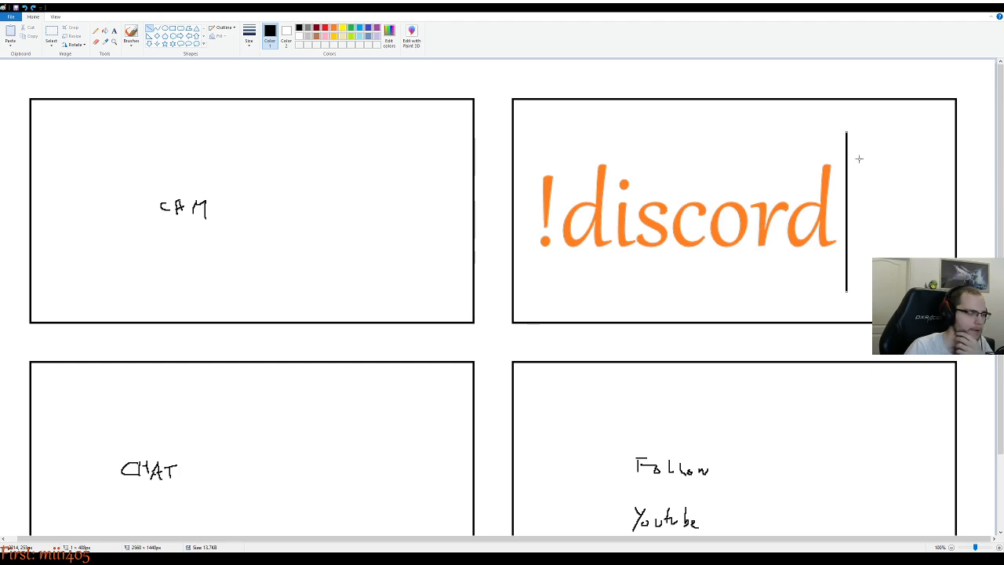
Sketch a large frame around CHAT in the lower-left box and a small outlined label reading First beneath it
click(94, 32)
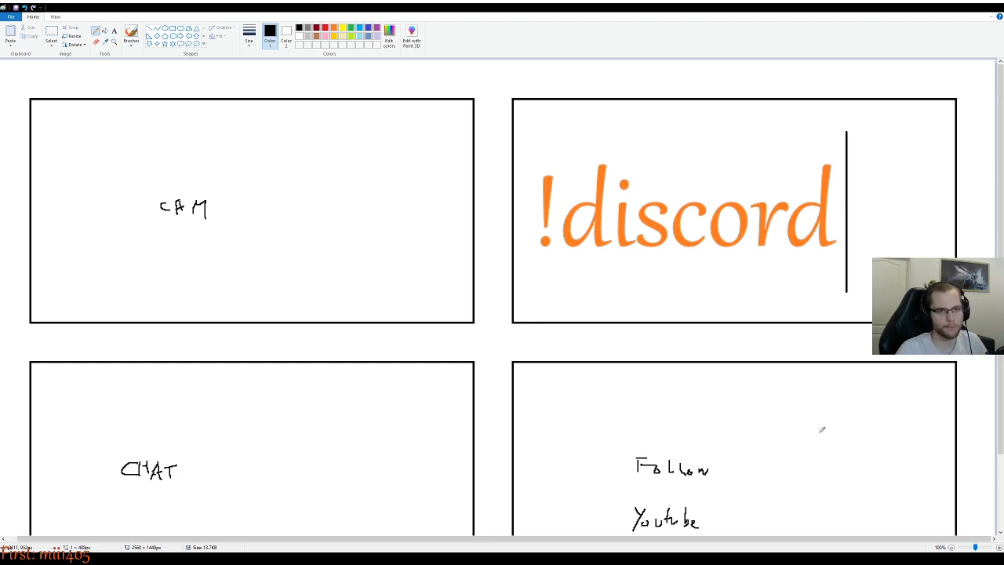
ctrl+scroll(813, 439, up, 1)
drag(484, 539, 969, 539)
scroll(860, 327, down, 3)
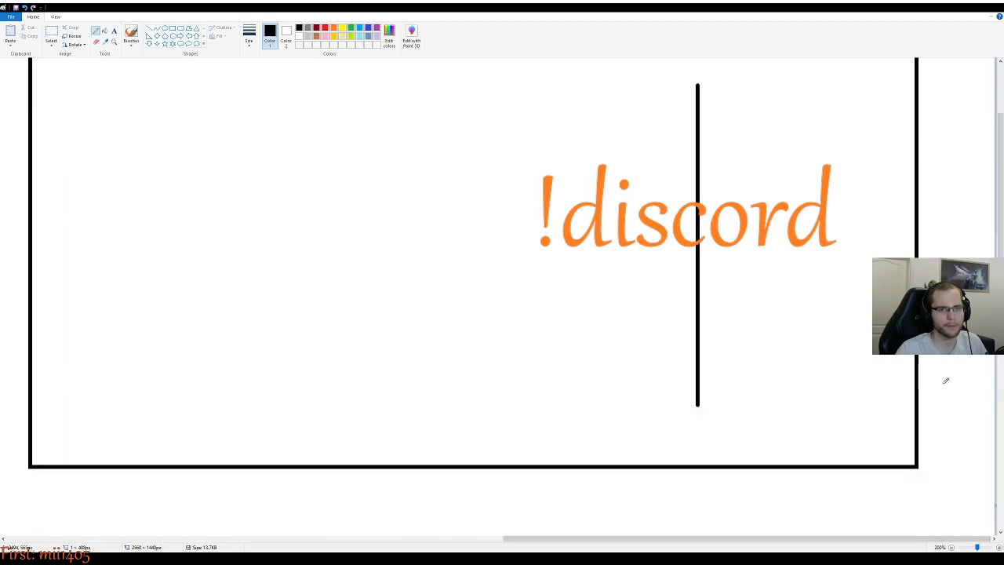
drag(998, 243, 998, 223)
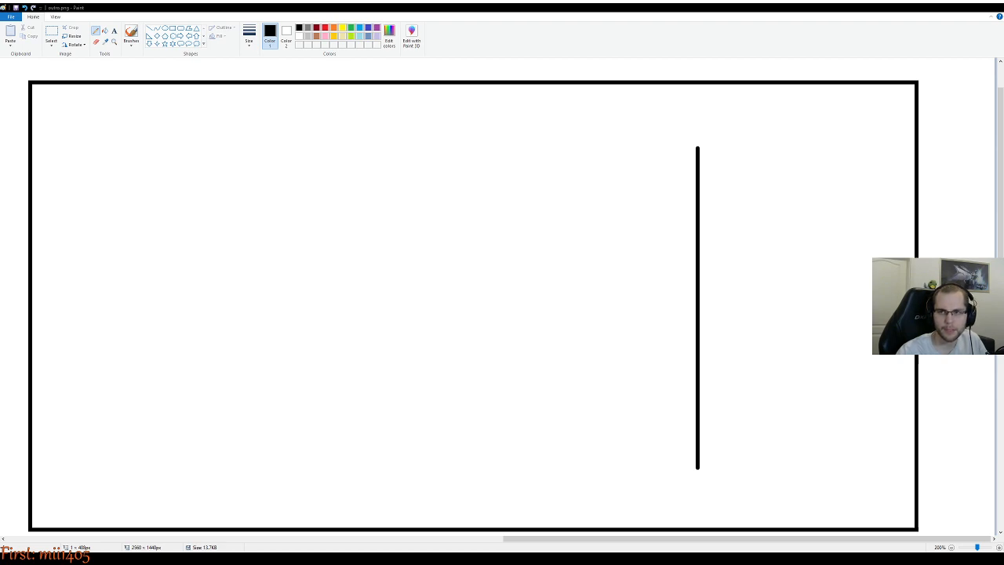
click(449, 30)
scroll(302, 311, down, 1)
scroll(267, 330, down, 1)
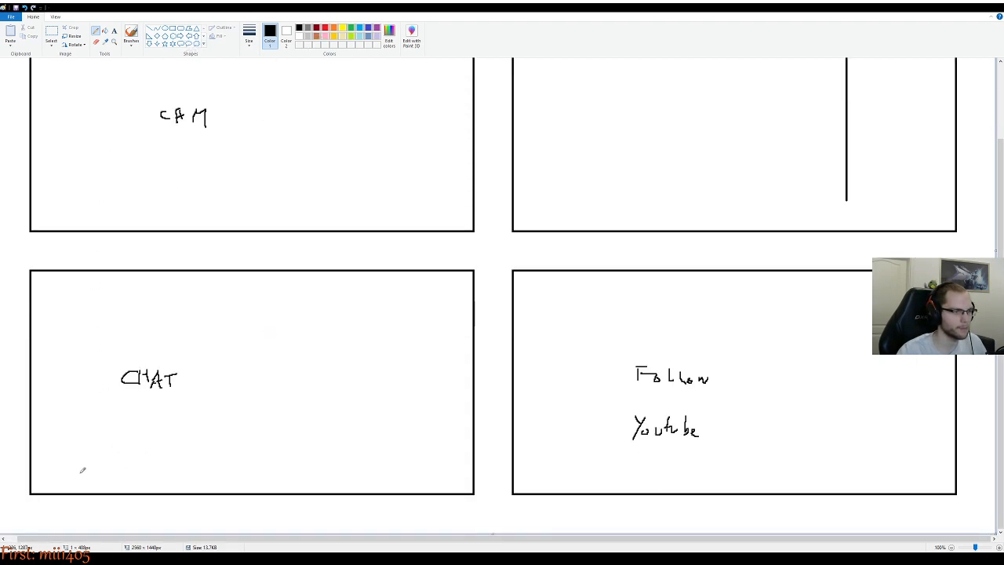
drag(74, 470, 75, 478)
mouse_move(73, 470)
mouse_down()
mouse_move(87, 481)
mouse_move(142, 472)
mouse_up()
mouse_move(67, 290)
mouse_down()
mouse_move(67, 438)
mouse_move(255, 461)
mouse_move(294, 452)
mouse_move(284, 296)
mouse_move(68, 290)
mouse_up()
mouse_move(78, 460)
mouse_down()
mouse_move(141, 460)
mouse_move(135, 471)
mouse_move(65, 479)
mouse_move(88, 461)
mouse_up()
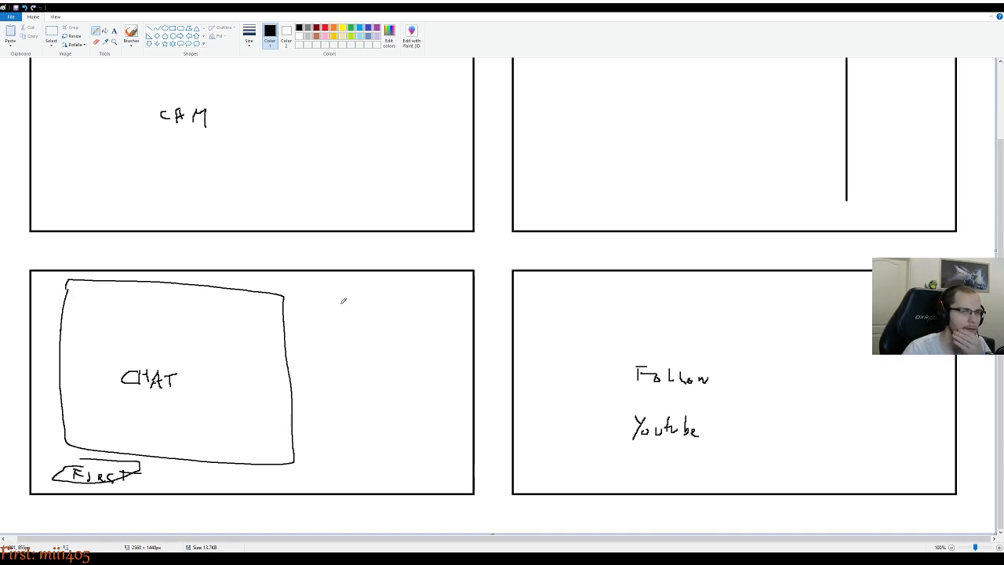
Sketch a smaller frame to the right of the chat frame and handwrite EMOTES? inside it
mouse_move(333, 303)
mouse_down()
mouse_move(325, 355)
mouse_move(341, 448)
mouse_move(428, 441)
mouse_move(443, 381)
mouse_move(438, 312)
mouse_move(331, 306)
mouse_up()
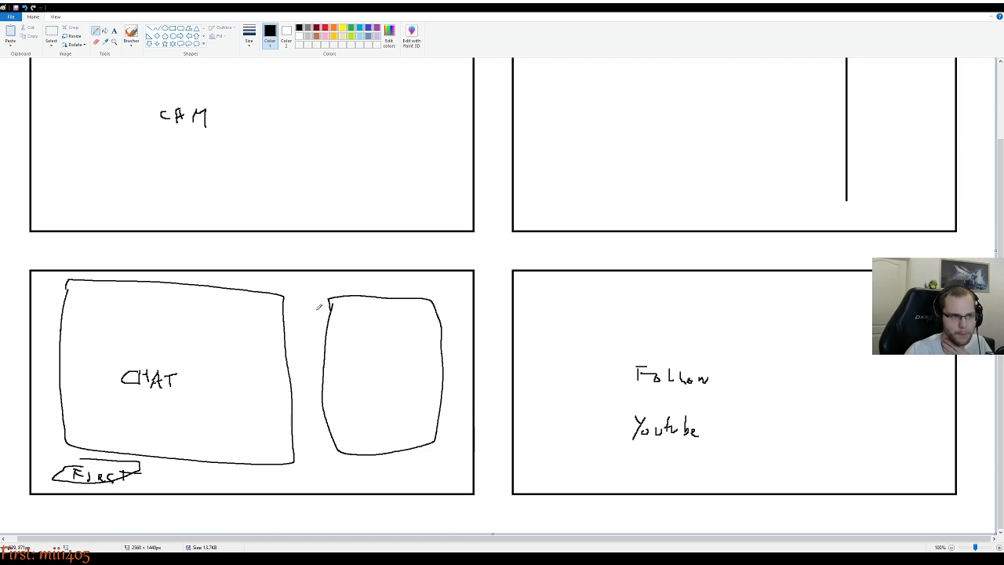
mouse_move(341, 319)
mouse_down()
mouse_move(359, 330)
mouse_move(380, 320)
mouse_up()
mouse_move(375, 321)
mouse_down()
mouse_move(375, 330)
mouse_move(388, 325)
mouse_up()
drag(384, 320, 393, 331)
drag(402, 324, 408, 333)
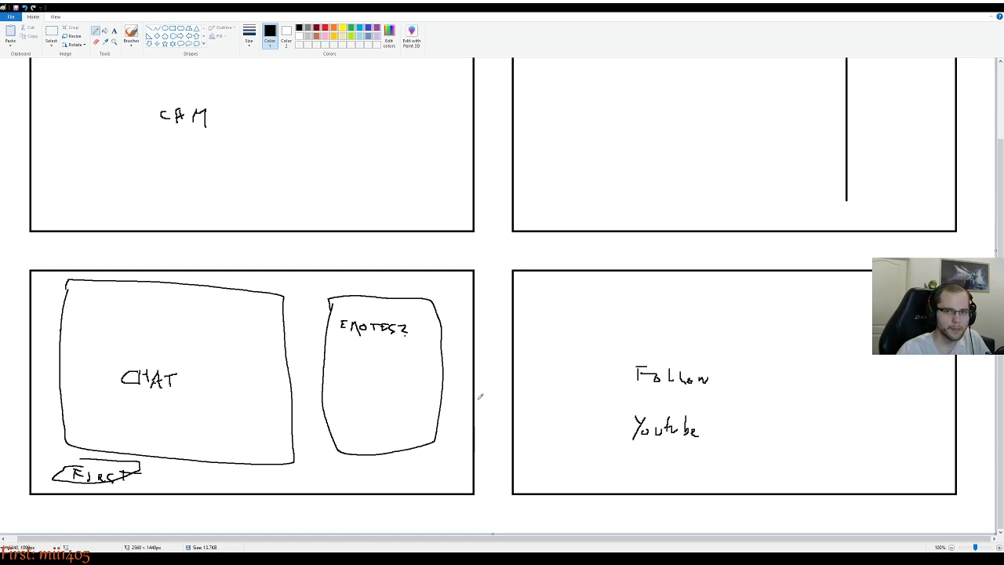
scroll(706, 362, up, 2)
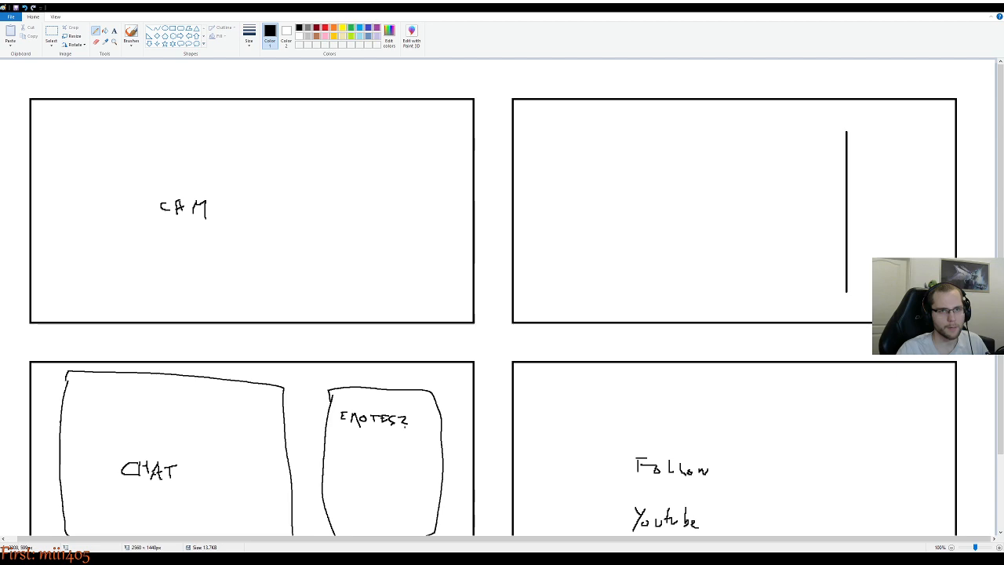
ctrl+scroll(690, 486, up, 1)
drag(439, 539, 930, 535)
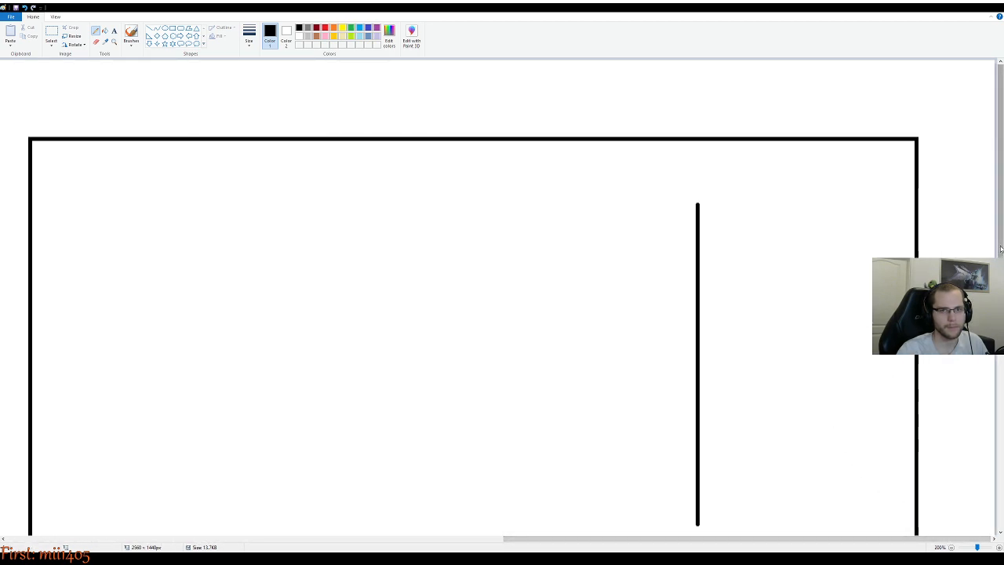
scroll(883, 488, down, 2)
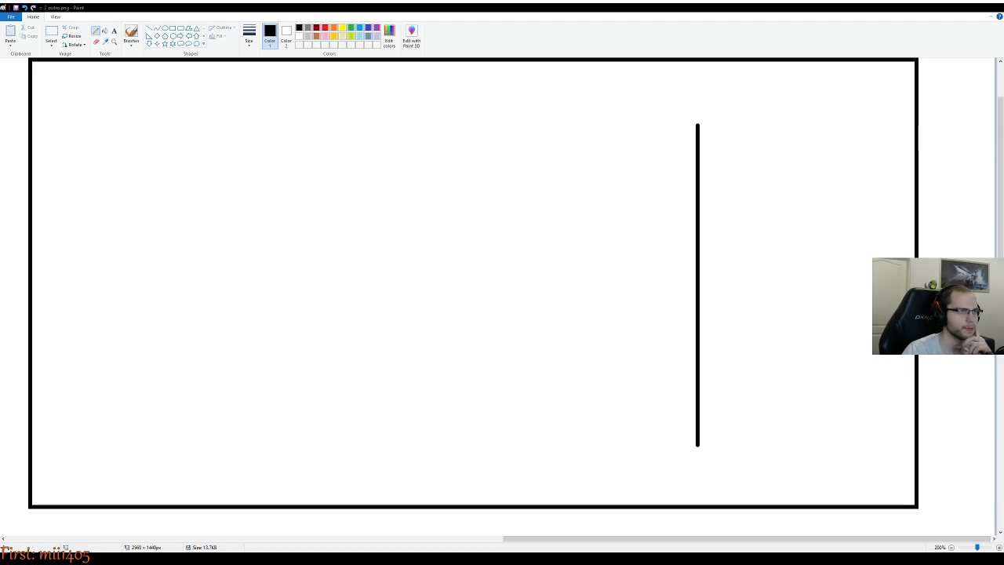
mouse_move(761, 278)
mouse_down()
mouse_move(776, 229)
mouse_move(831, 231)
mouse_move(855, 258)
mouse_move(856, 279)
mouse_move(834, 279)
mouse_move(820, 254)
mouse_move(795, 276)
mouse_move(760, 266)
mouse_up()
mouse_move(737, 213)
mouse_down()
mouse_move(731, 281)
mouse_move(852, 307)
mouse_move(881, 205)
mouse_move(743, 200)
mouse_move(737, 235)
mouse_up()
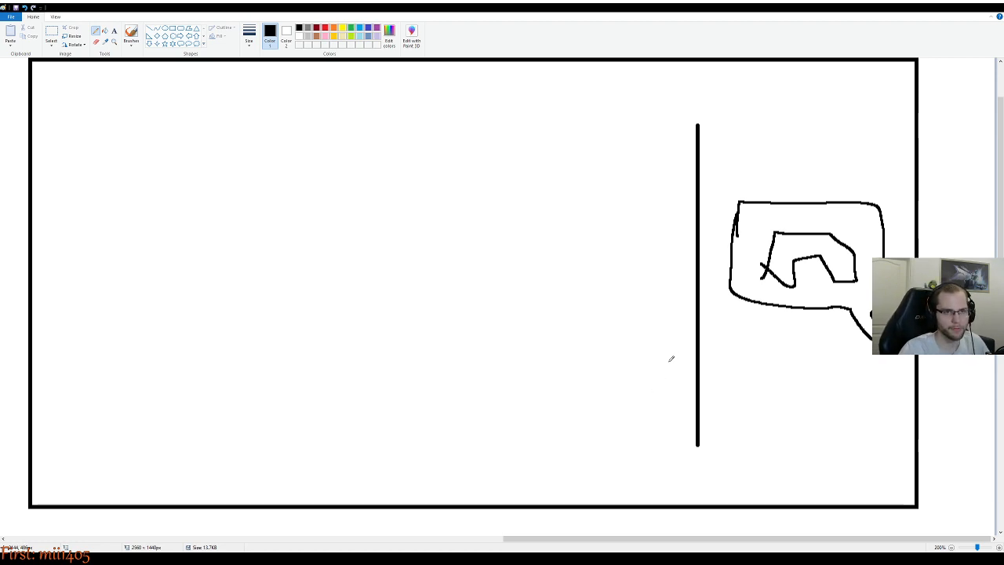
key(ctrl+z)
key(ctrl+z)
key(ctrl+z)
key(ctrl+z)
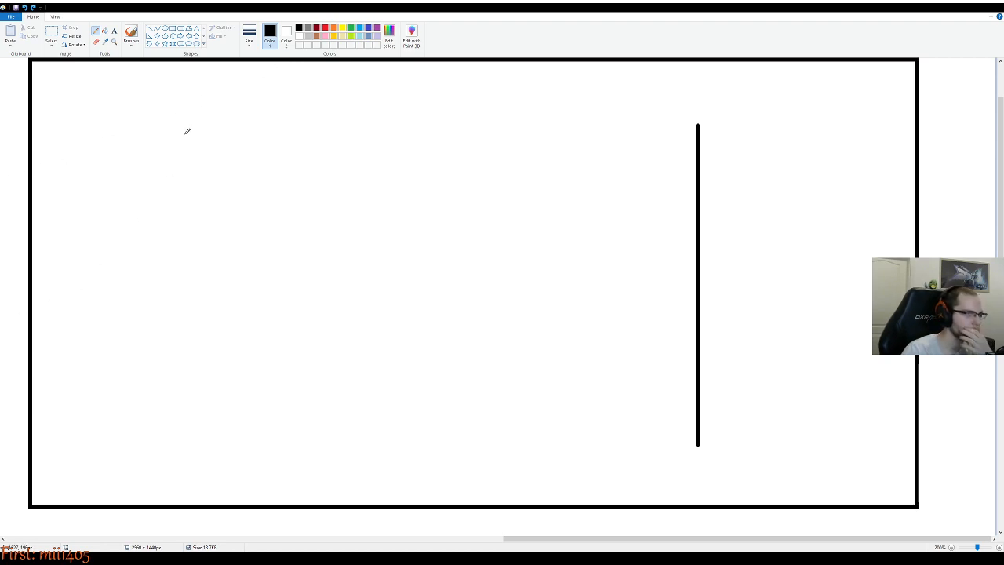
click(377, 36)
mouse_move(564, 296)
mouse_down()
mouse_move(547, 360)
mouse_move(588, 276)
mouse_move(552, 332)
mouse_up()
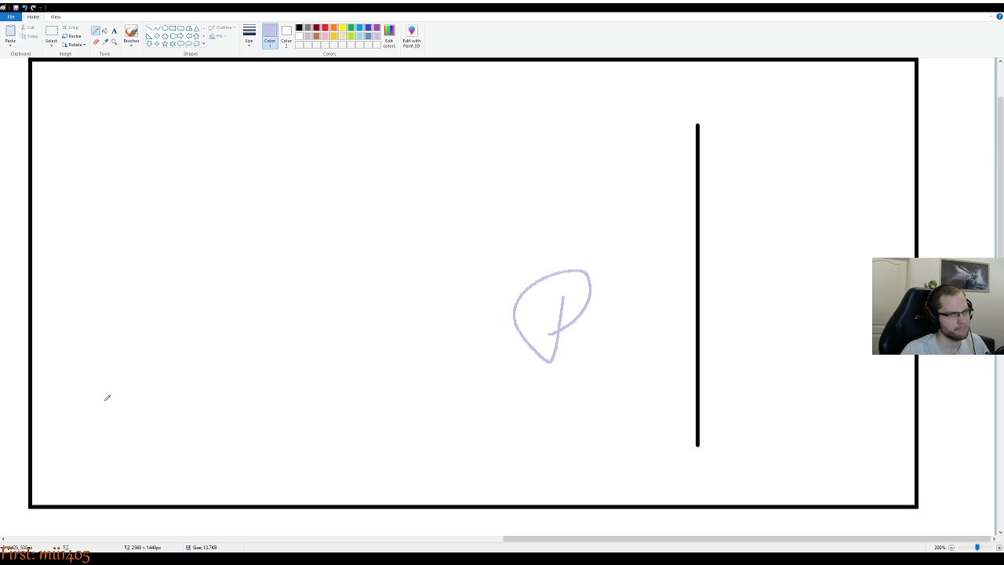
scroll(351, 403, down, 1)
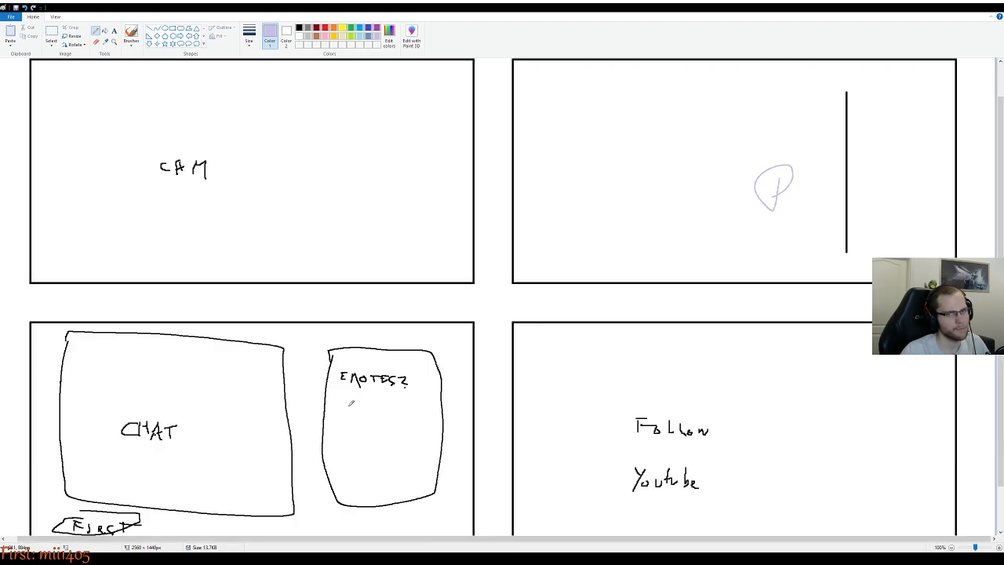
scroll(351, 403, up, 1)
drag(441, 539, 931, 521)
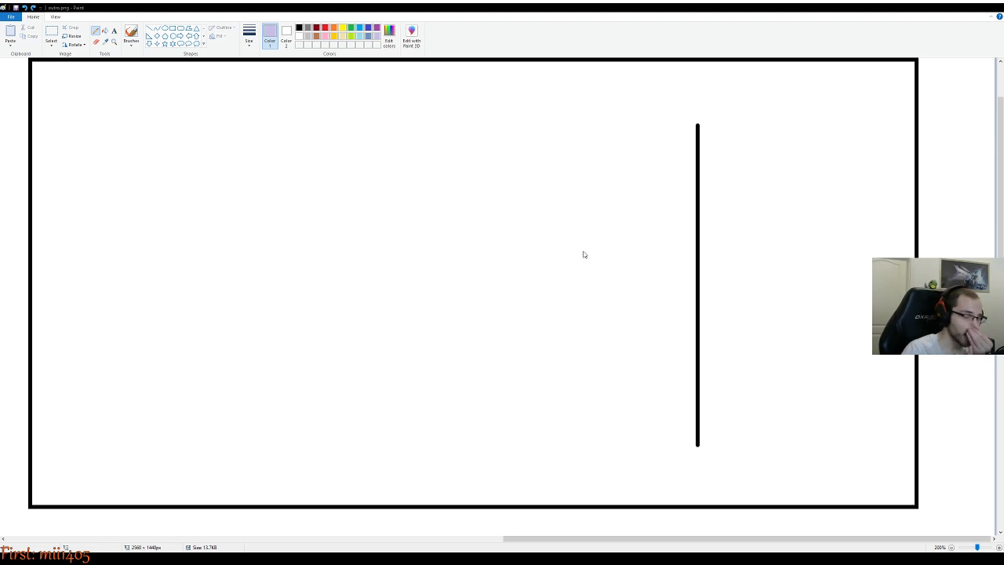
Set the drawing colour to a custom periwinkle blue
click(430, 338)
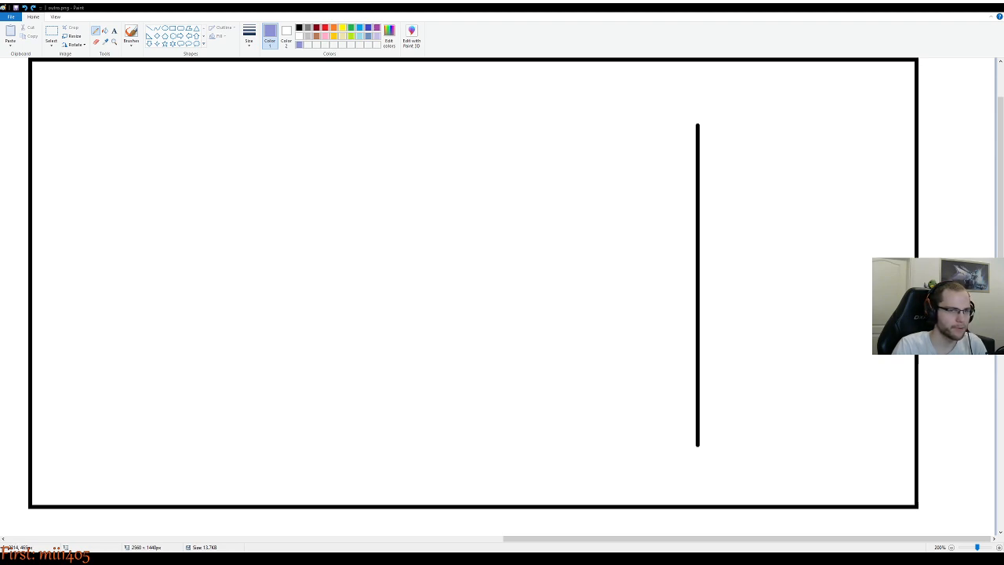
drag(723, 344, 738, 307)
key(ctrl+z)
drag(745, 332, 778, 255)
key(ctrl+z)
key(ctrl+z)
key(ctrl+z)
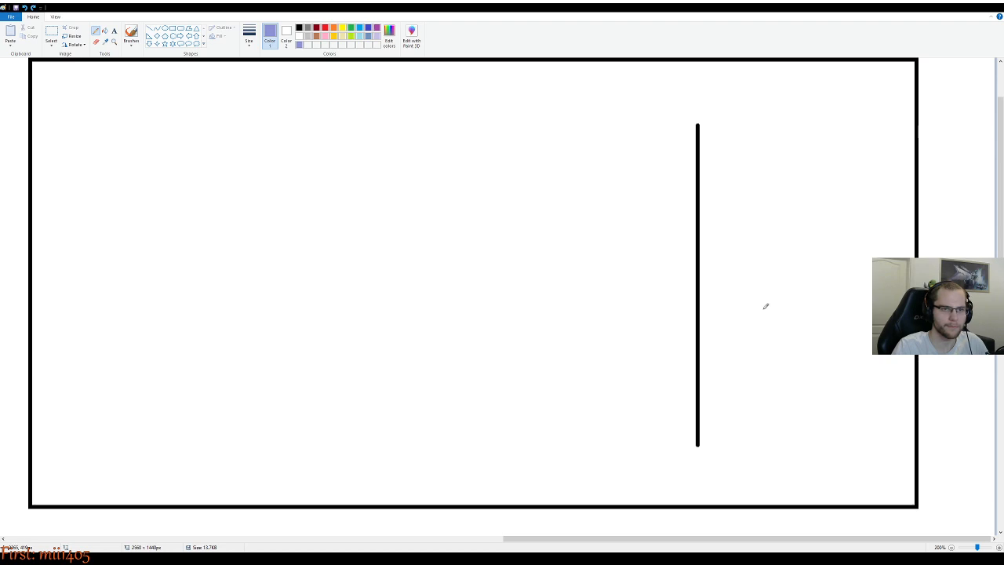
Sketch the left side, the eared top edge and the right side of a Discord logo outline to the right of the divider line
drag(757, 325, 777, 254)
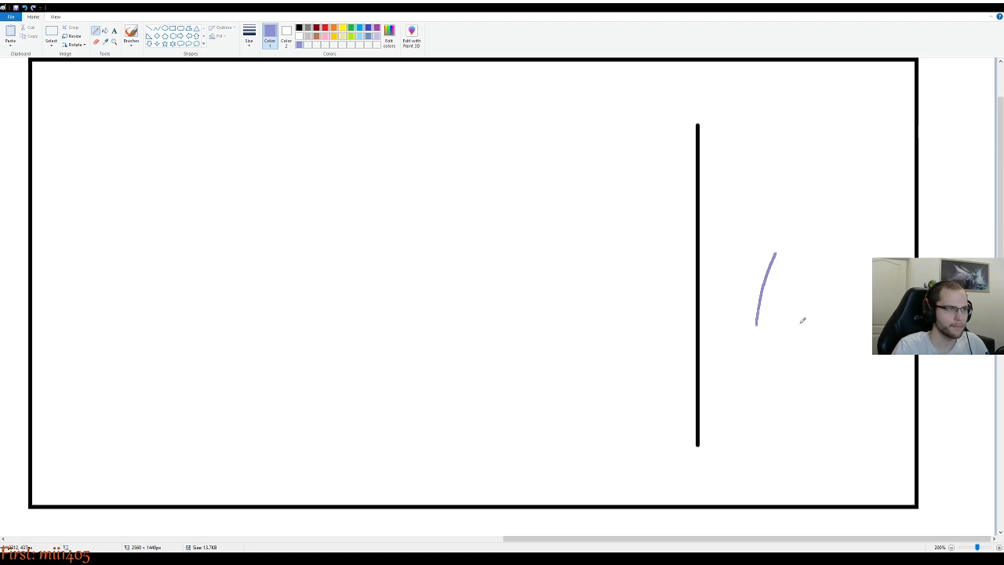
mouse_move(778, 249)
mouse_down()
mouse_move(812, 236)
mouse_move(784, 254)
mouse_move(874, 258)
mouse_move(848, 249)
mouse_move(853, 236)
mouse_move(891, 257)
mouse_up()
key(ctrl+z)
key(ctrl+z)
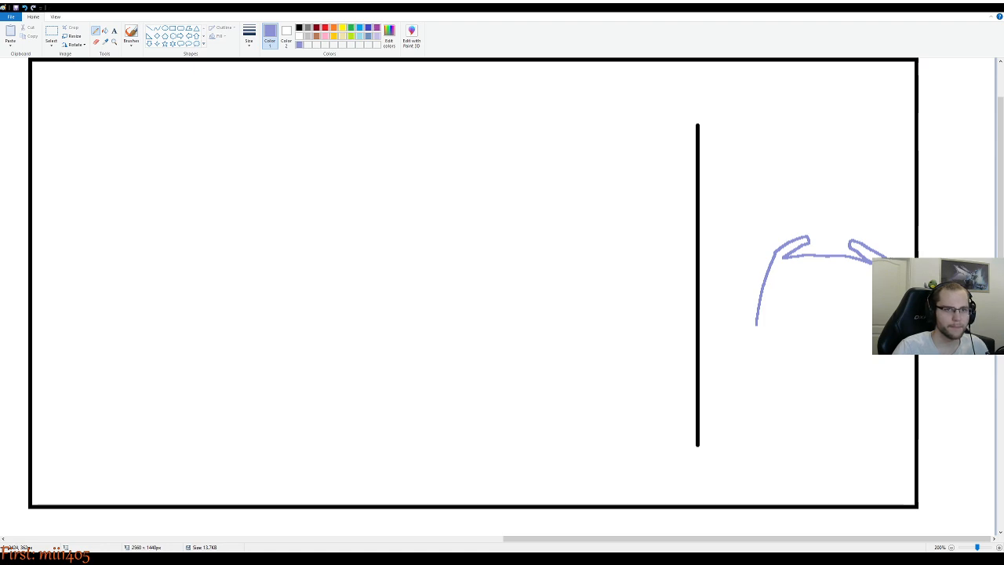
drag(872, 322, 861, 339)
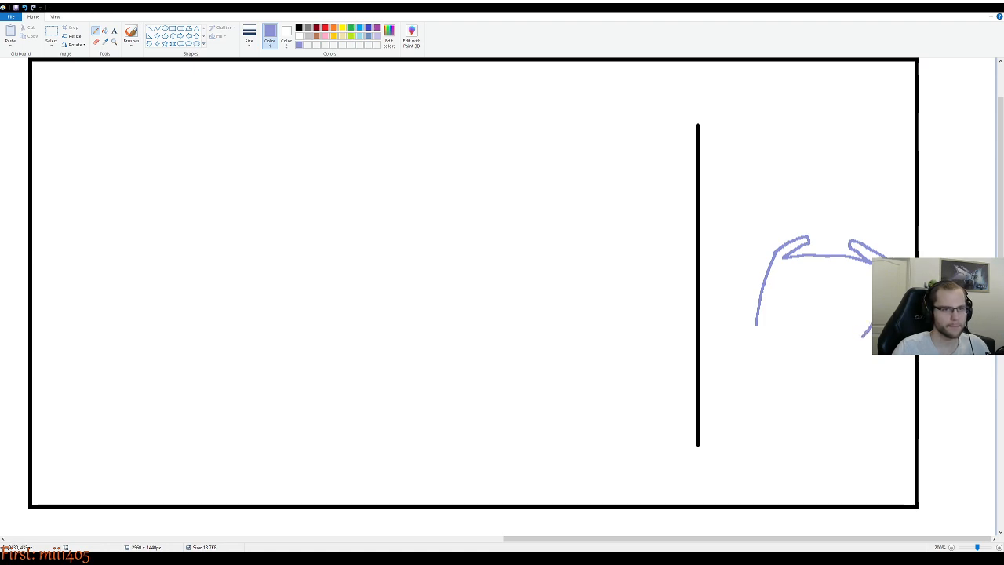
key(ctrl+z)
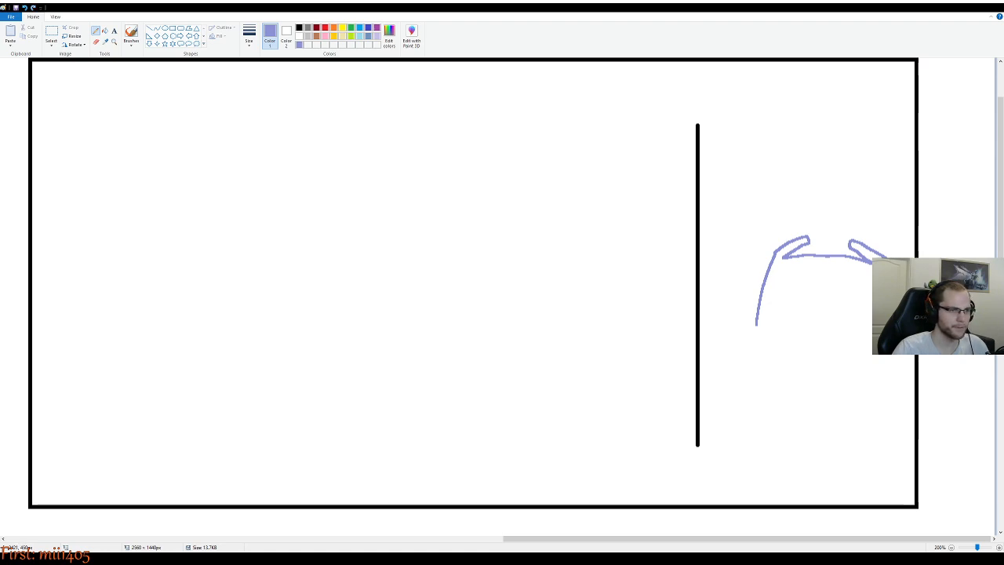
mouse_move(872, 340)
mouse_down()
mouse_move(854, 337)
mouse_move(877, 327)
mouse_move(850, 336)
mouse_move(872, 320)
mouse_up()
key(ctrl+z)
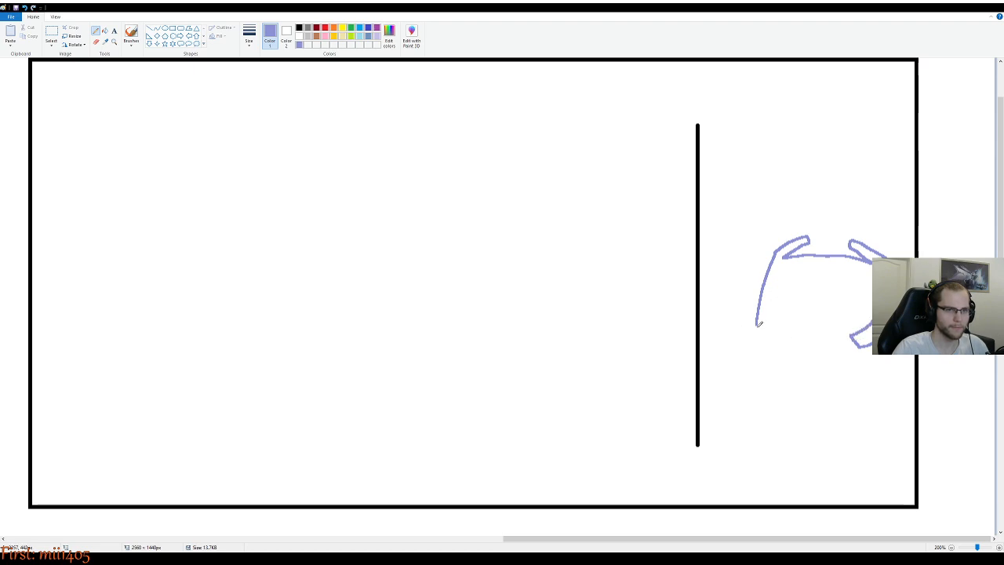
Close the Discord logo outline with a lower-left foot and a curved bottom edge
mouse_move(757, 321)
mouse_down()
mouse_move(797, 341)
mouse_move(807, 331)
mouse_move(775, 316)
mouse_move(828, 320)
mouse_move(784, 324)
mouse_move(808, 328)
mouse_move(775, 319)
mouse_move(872, 322)
mouse_up()
key(ctrl+z)
key(ctrl+z)
key(ctrl+z)
drag(781, 320, 871, 322)
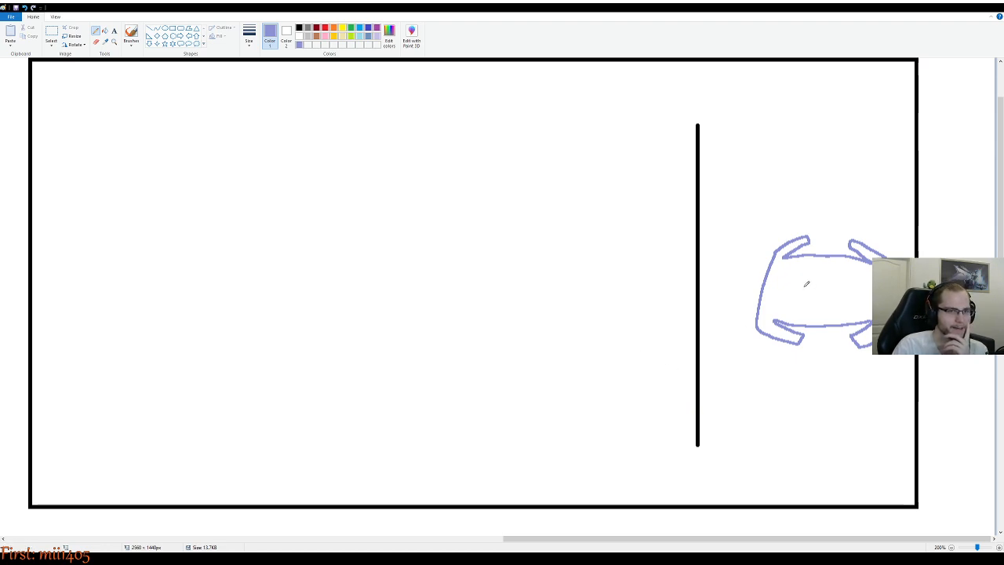
Draw two narrow drop-shaped eyes inside the Discord logo and try filling its body with periwinkle
drag(808, 285, 813, 293)
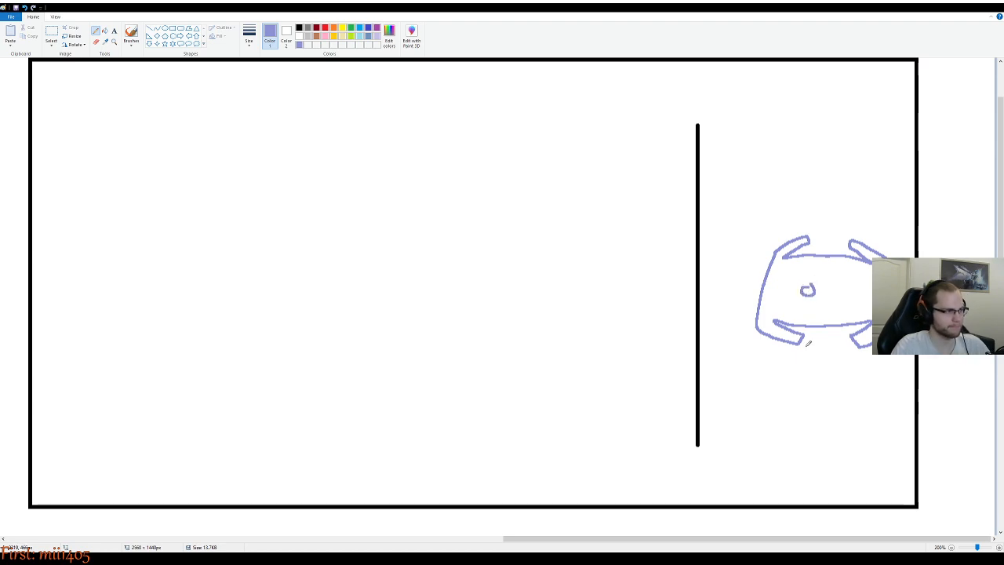
key(ctrl+z)
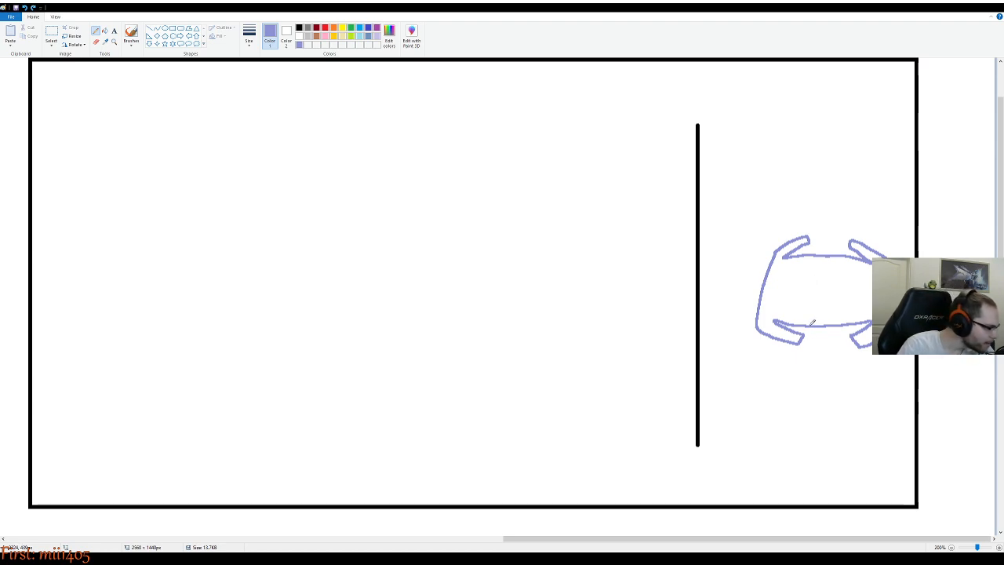
mouse_move(811, 284)
mouse_down()
mouse_move(801, 299)
mouse_move(810, 281)
mouse_move(843, 299)
mouse_move(841, 285)
mouse_up()
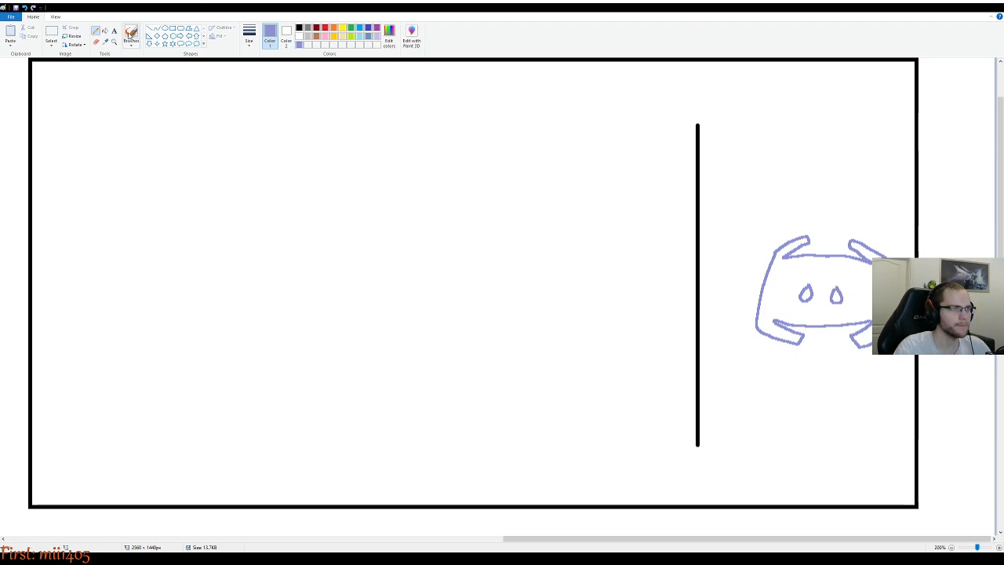
click(104, 31)
click(788, 302)
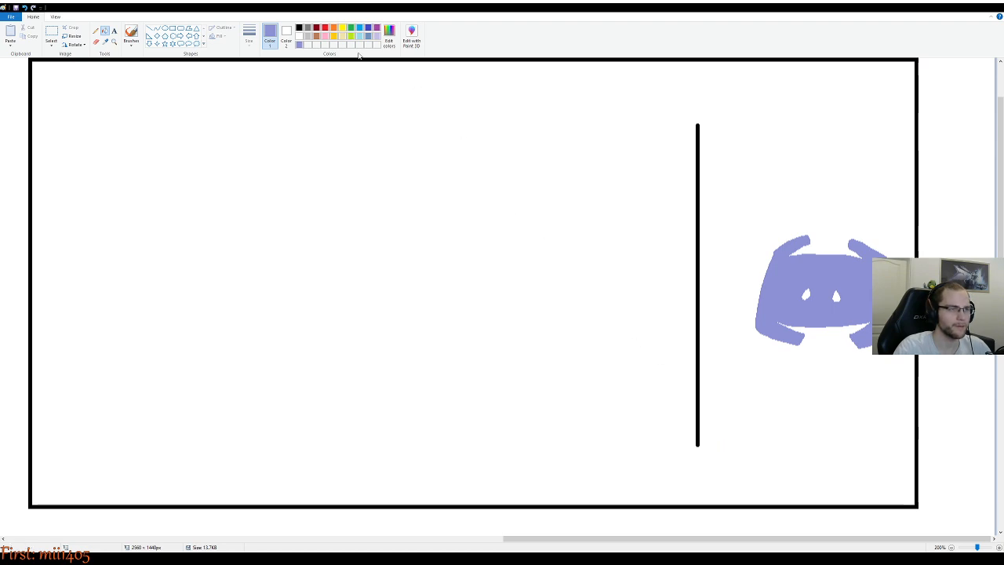
key(ctrl+z)
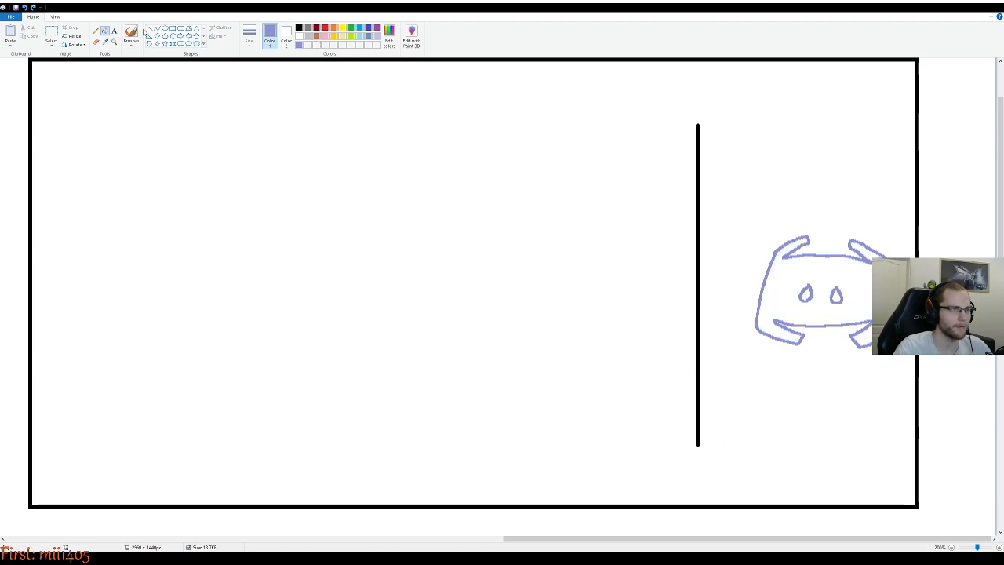
Replace the Discord logo's eyes with two larger ones and fill its body with periwinkle
click(96, 41)
mouse_move(836, 295)
mouse_down()
mouse_move(804, 290)
mouse_move(808, 301)
mouse_move(818, 290)
mouse_move(809, 280)
mouse_move(844, 302)
mouse_move(854, 287)
mouse_move(842, 283)
mouse_up()
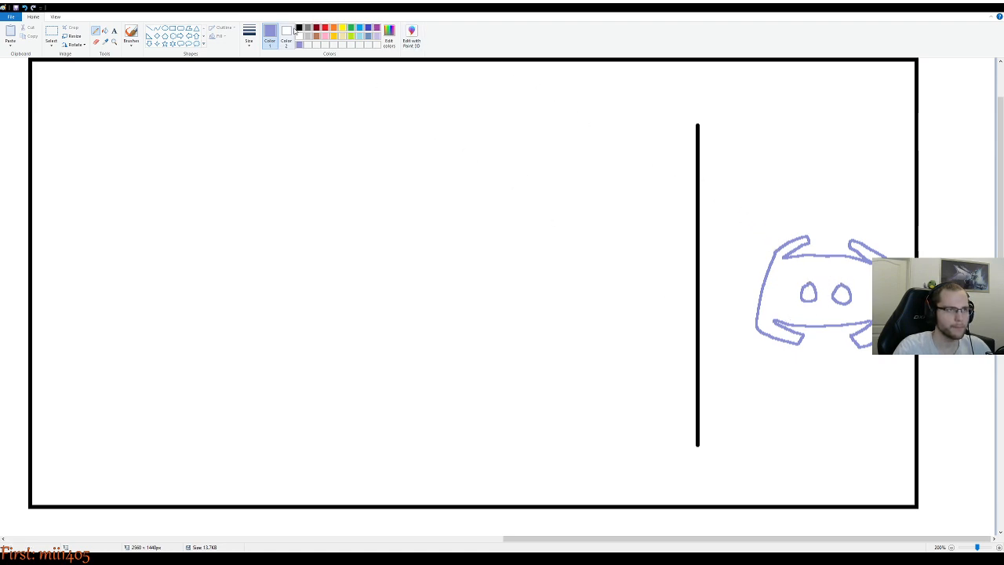
click(105, 30)
click(781, 302)
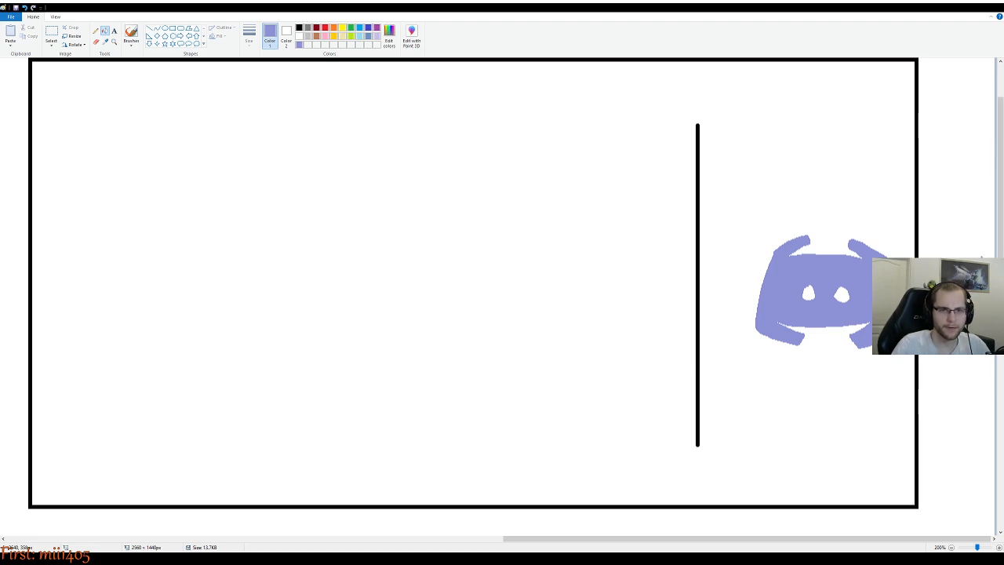
Widen the right side of the Discord logo slightly with a curved stroke and fill the gap with periwinkle
drag(1000, 257, 1000, 300)
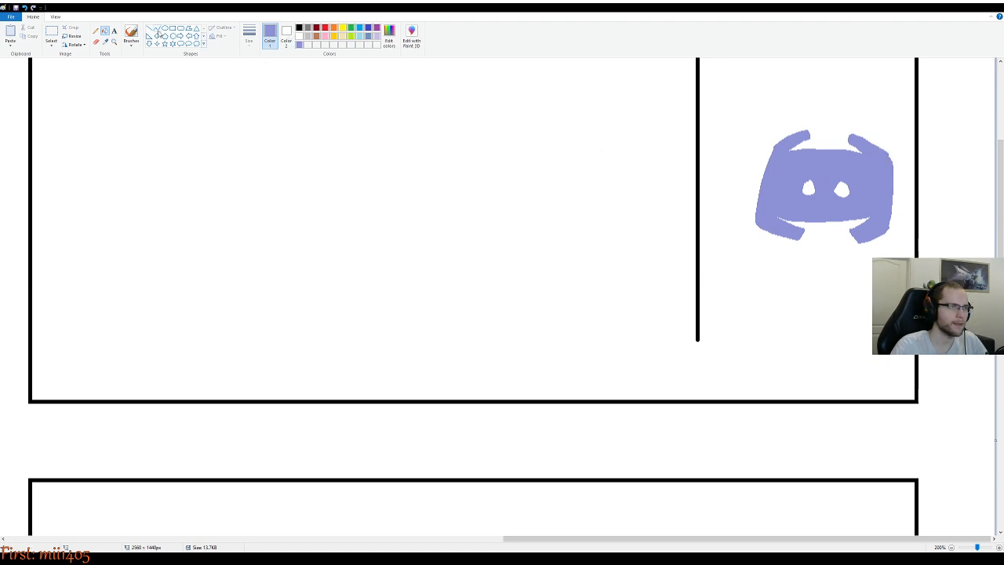
click(97, 31)
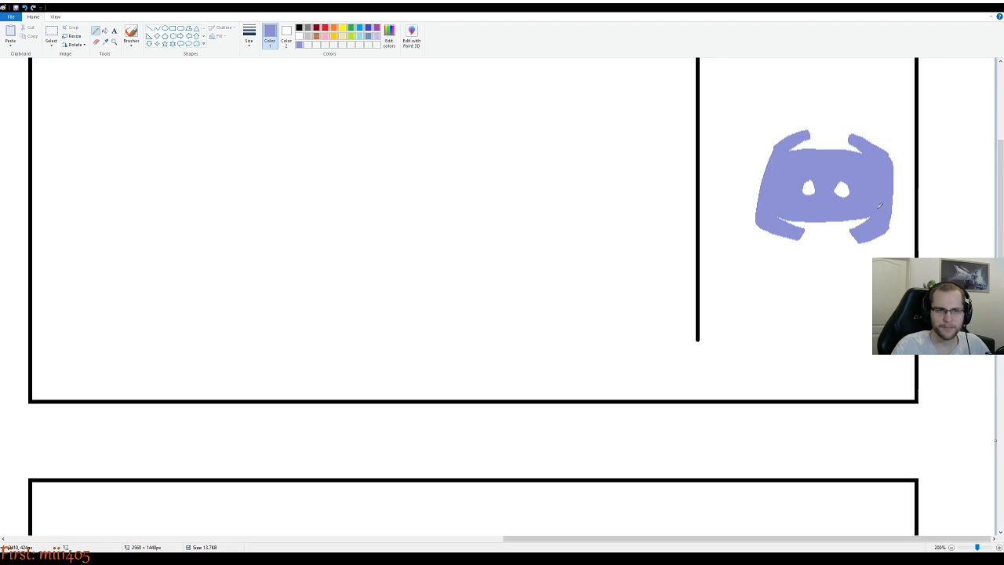
mouse_move(888, 150)
mouse_down()
mouse_move(895, 182)
mouse_move(892, 160)
mouse_move(904, 211)
mouse_move(890, 229)
mouse_move(895, 179)
mouse_move(894, 231)
mouse_move(893, 193)
mouse_up()
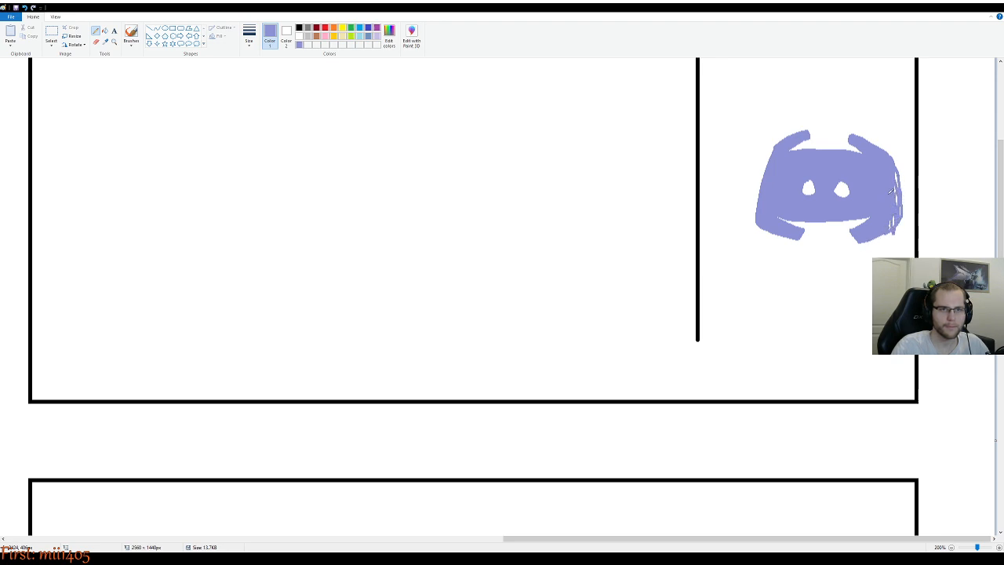
key(ctrl+z)
key(ctrl+z)
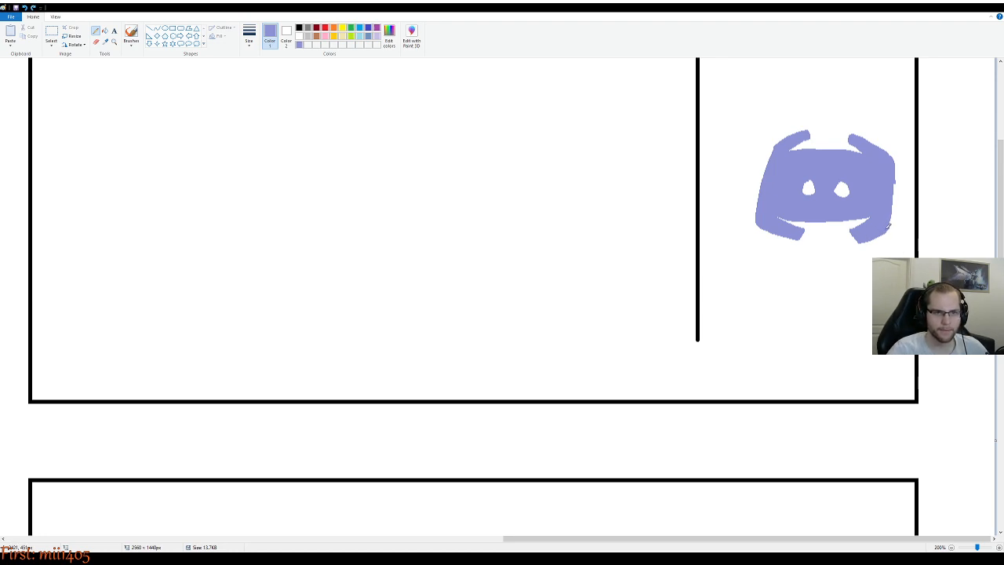
mouse_move(898, 201)
mouse_down()
mouse_move(898, 159)
mouse_move(892, 223)
mouse_move(894, 164)
mouse_up()
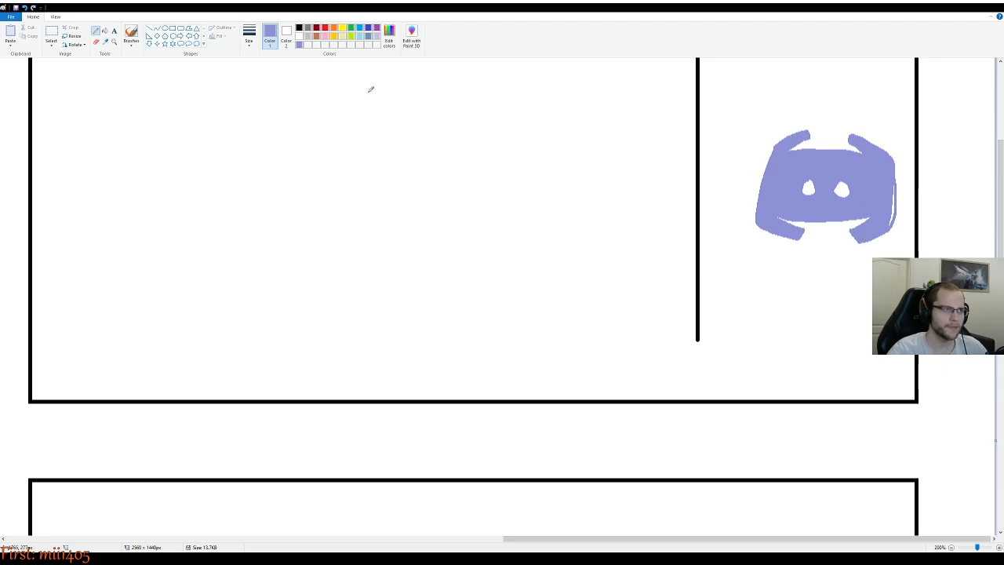
click(105, 29)
click(892, 208)
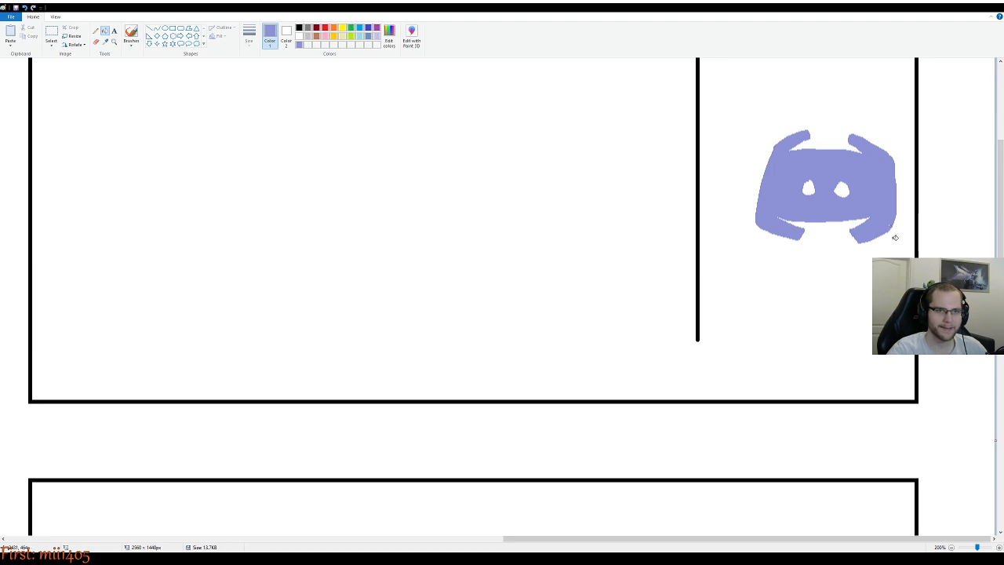
scroll(905, 251, up, 1)
drag(774, 539, 944, 530)
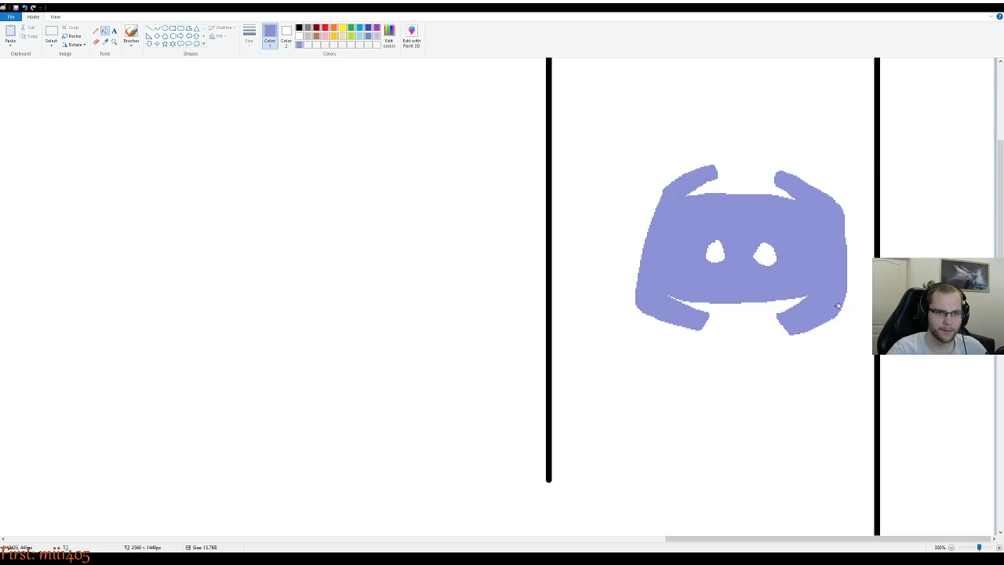
scroll(838, 305, down, 1)
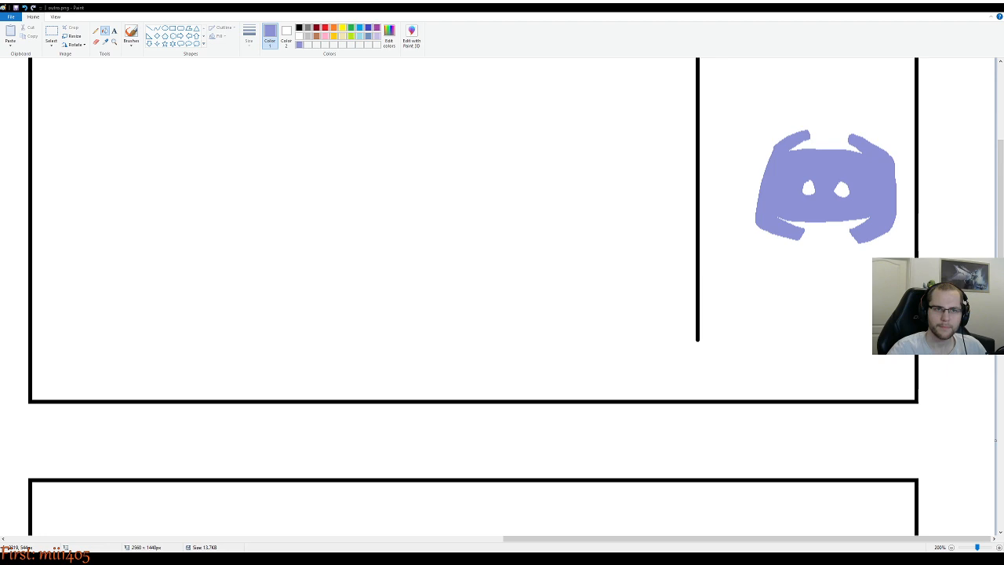
Select the Discord logo and move it slightly left to centre it between the divider line and the box's right edge
click(51, 32)
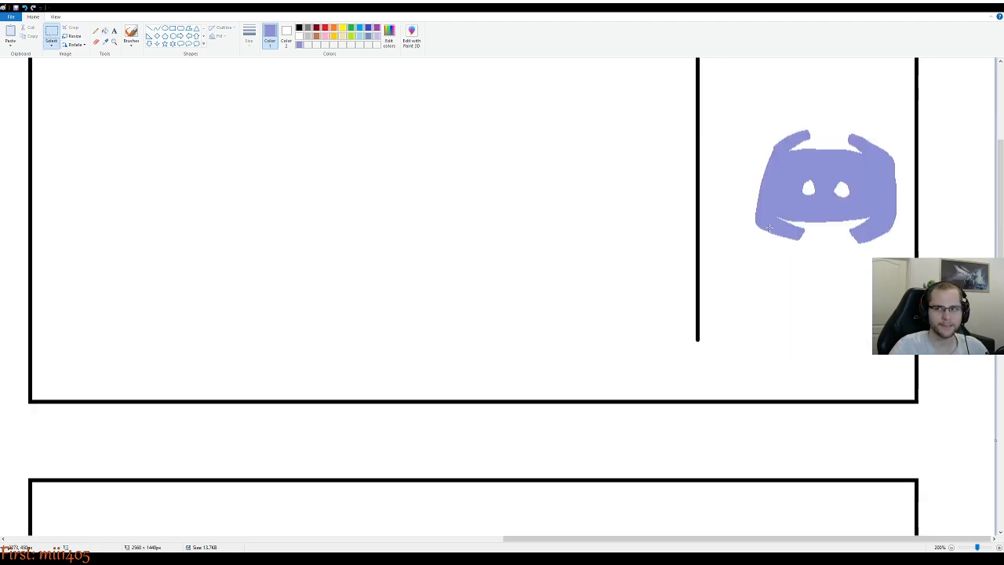
drag(739, 115, 899, 264)
drag(826, 183, 814, 177)
scroll(820, 181, up, 3)
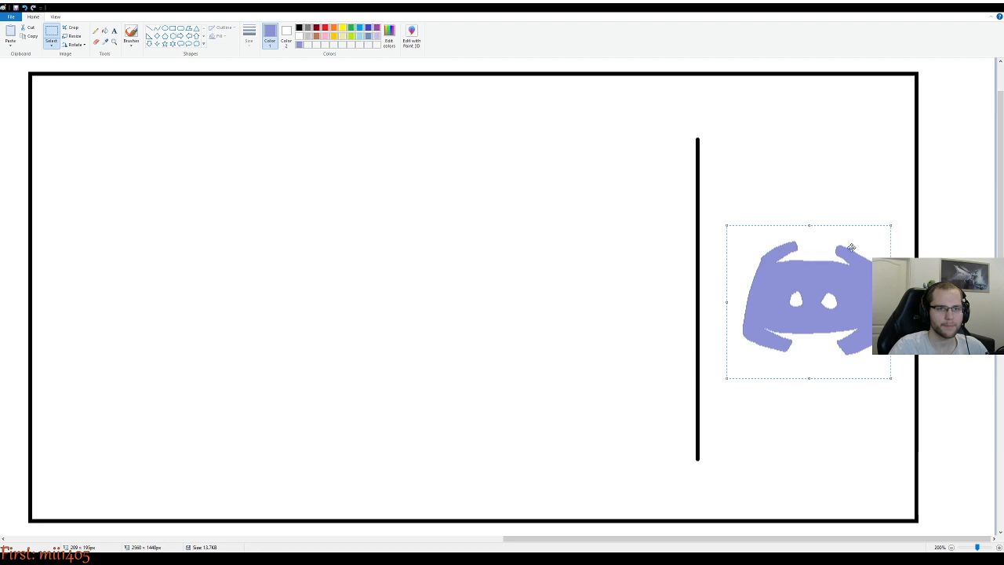
drag(816, 294, 810, 299)
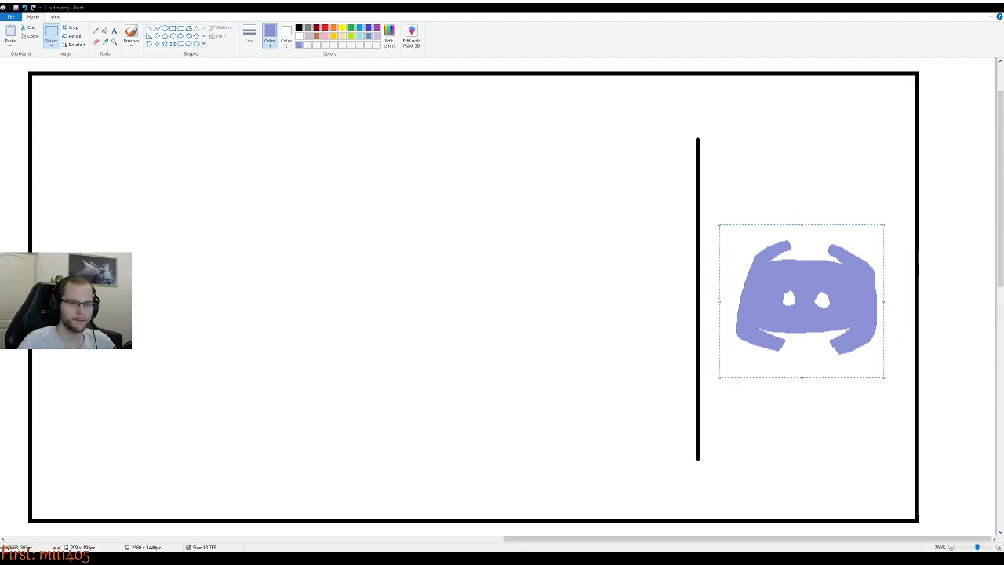
click(742, 380)
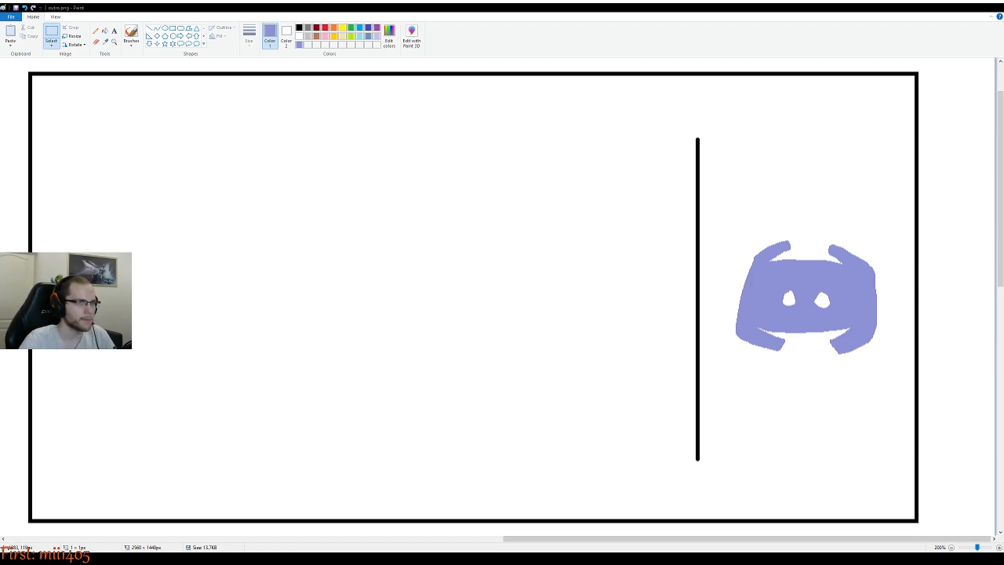
Set the drawing colour to red and choose the Pencil tool
click(300, 29)
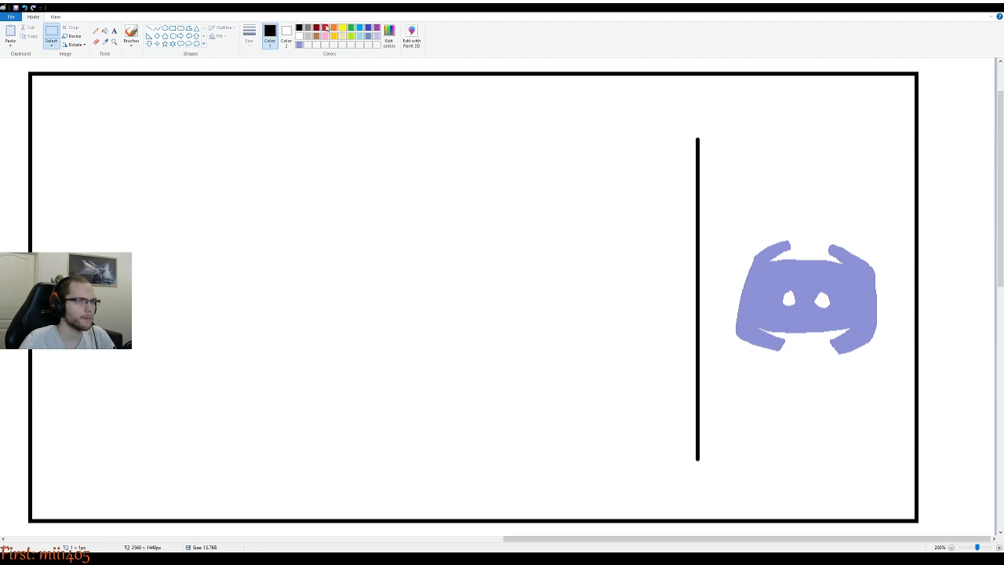
click(326, 28)
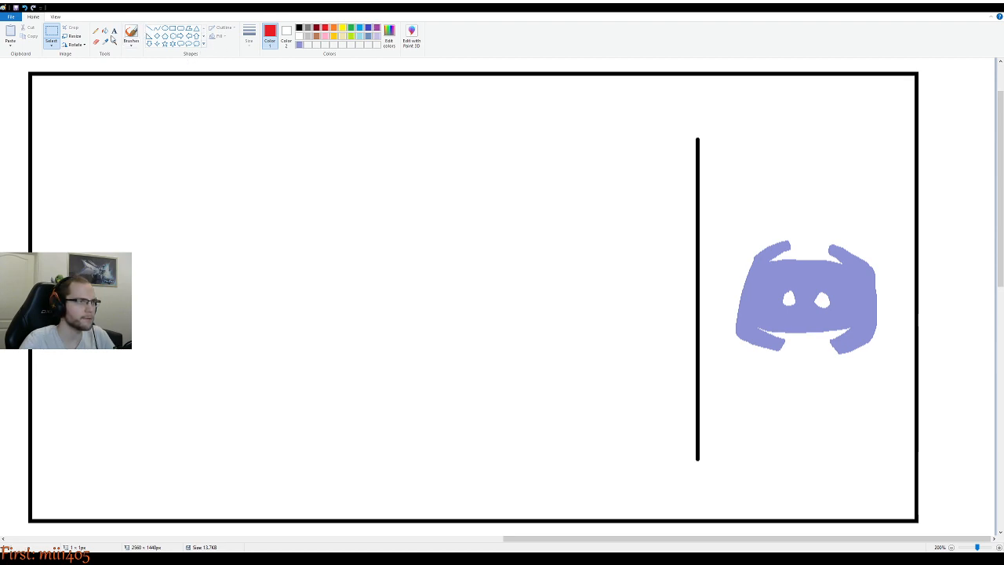
click(96, 31)
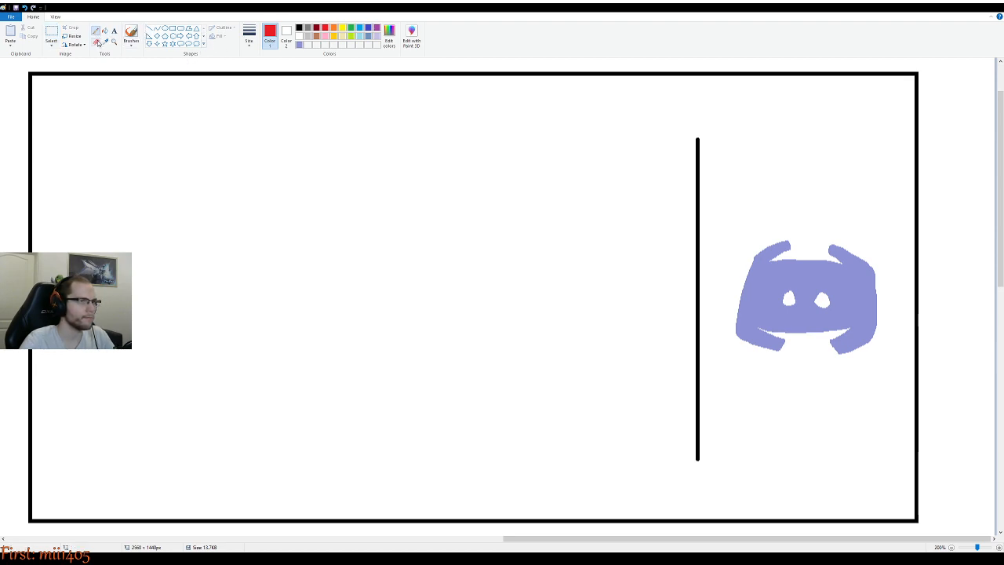
Try framing the Discord logo with a red rounded rectangle about 240 × 220 px
click(181, 32)
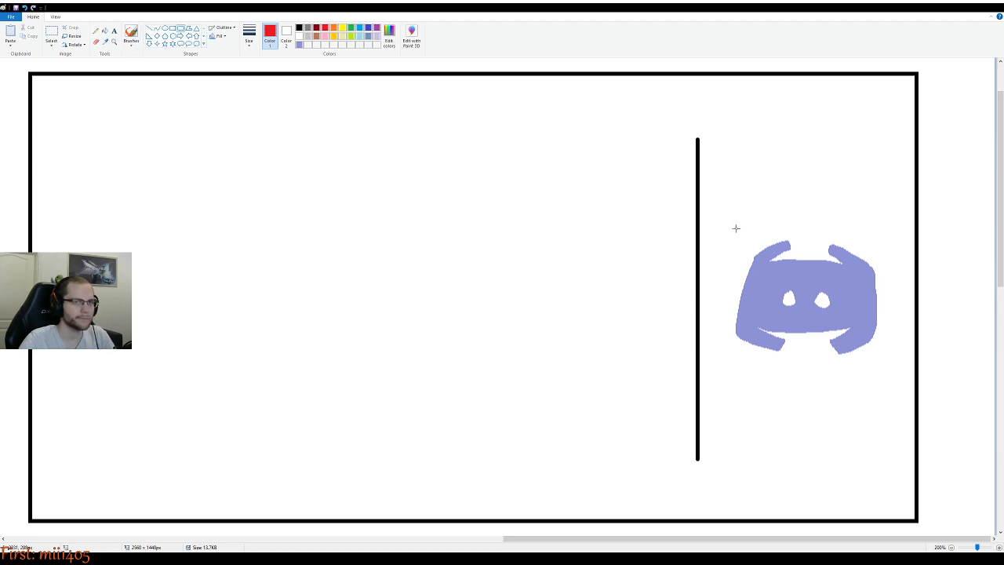
drag(712, 210, 902, 384)
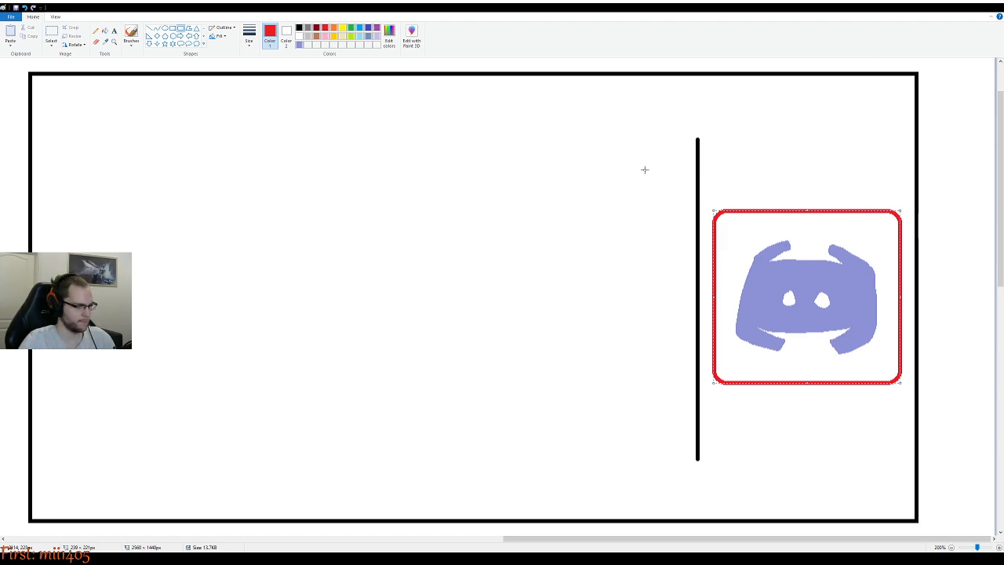
key(ctrl+z)
Sketch a freehand red pencil frame with rounded corners around the Discord logo, leaving its lower-right corner open
click(95, 30)
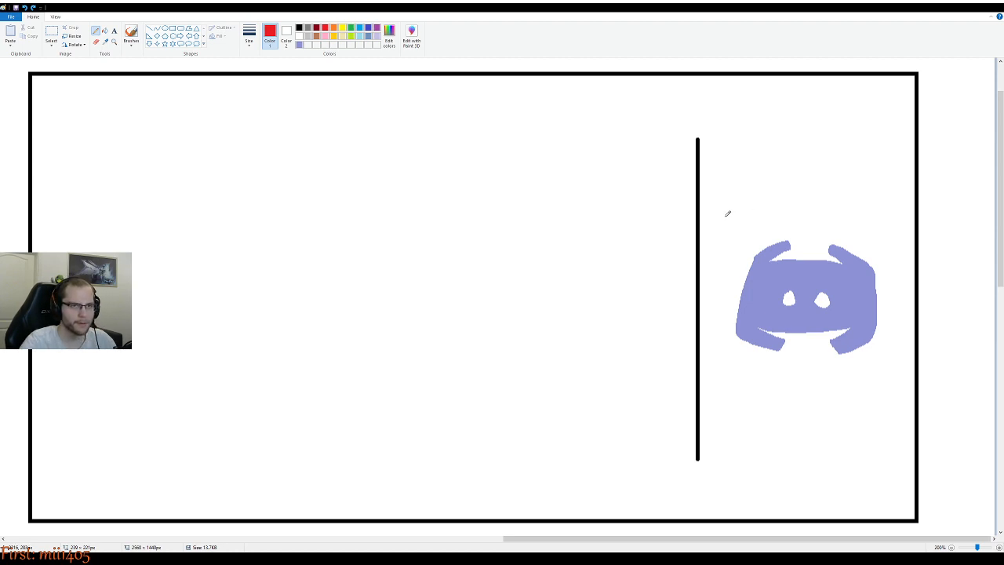
mouse_move(733, 215)
mouse_down()
mouse_move(873, 219)
mouse_move(898, 231)
mouse_move(909, 357)
mouse_up()
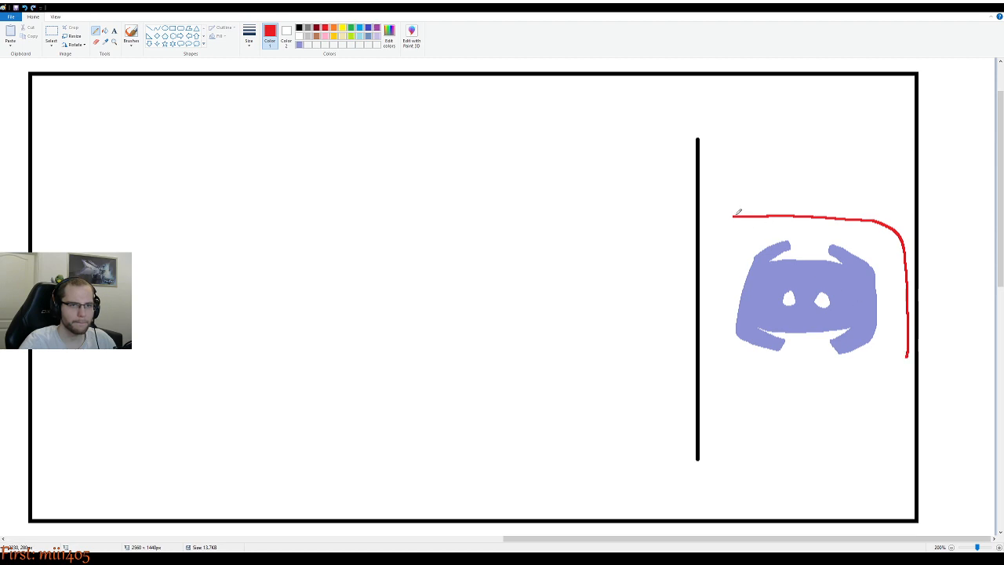
mouse_move(736, 214)
mouse_down()
mouse_move(708, 249)
mouse_move(713, 319)
mouse_up()
key(ctrl+z)
mouse_move(731, 214)
mouse_down()
mouse_move(709, 246)
mouse_move(722, 369)
mouse_move(744, 383)
mouse_move(859, 388)
mouse_up()
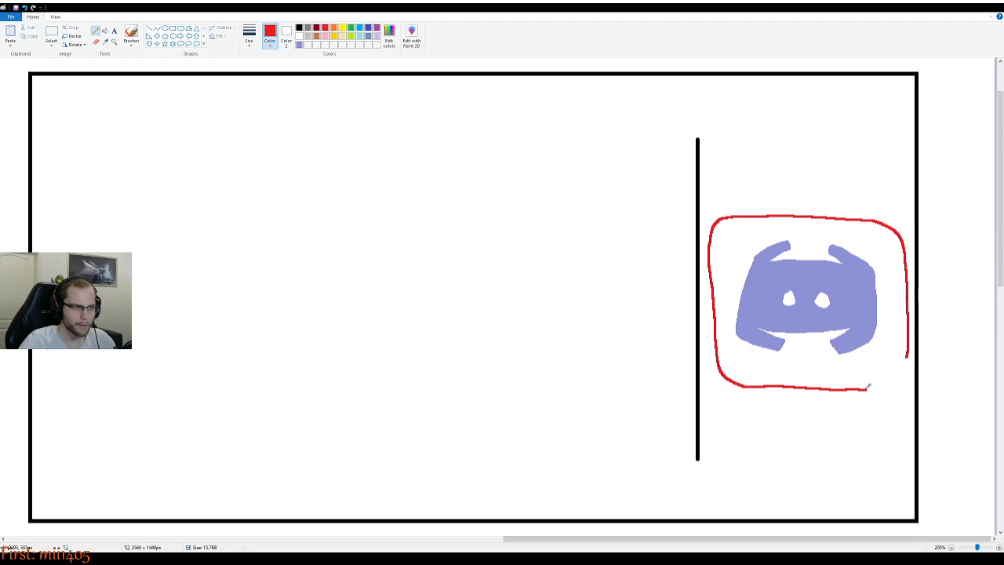
Try closing the red frame's lower-right corner with a pointed speech-bubble tail
mouse_move(866, 388)
mouse_down()
mouse_move(863, 374)
mouse_move(910, 404)
mouse_move(911, 344)
mouse_up()
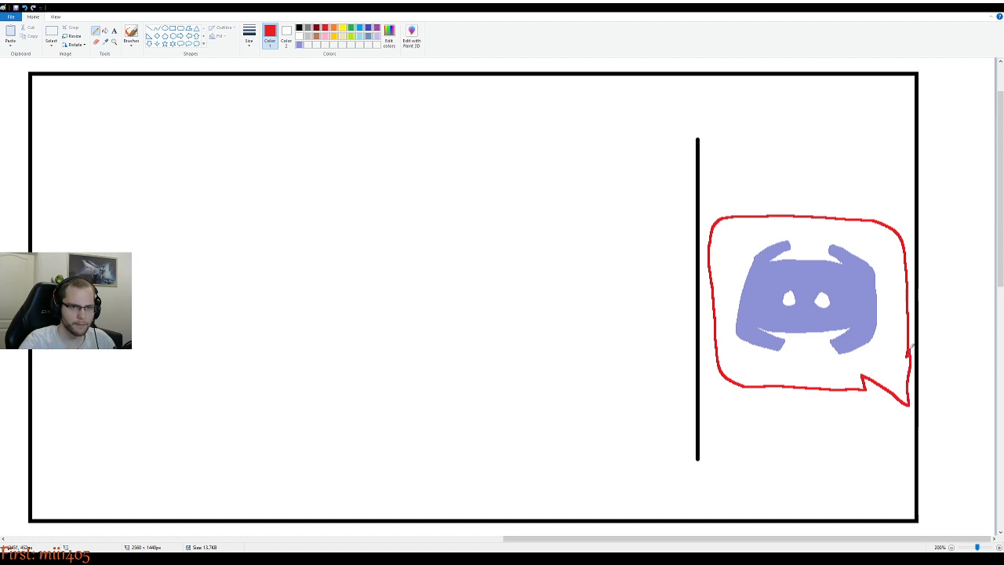
key(ctrl+z)
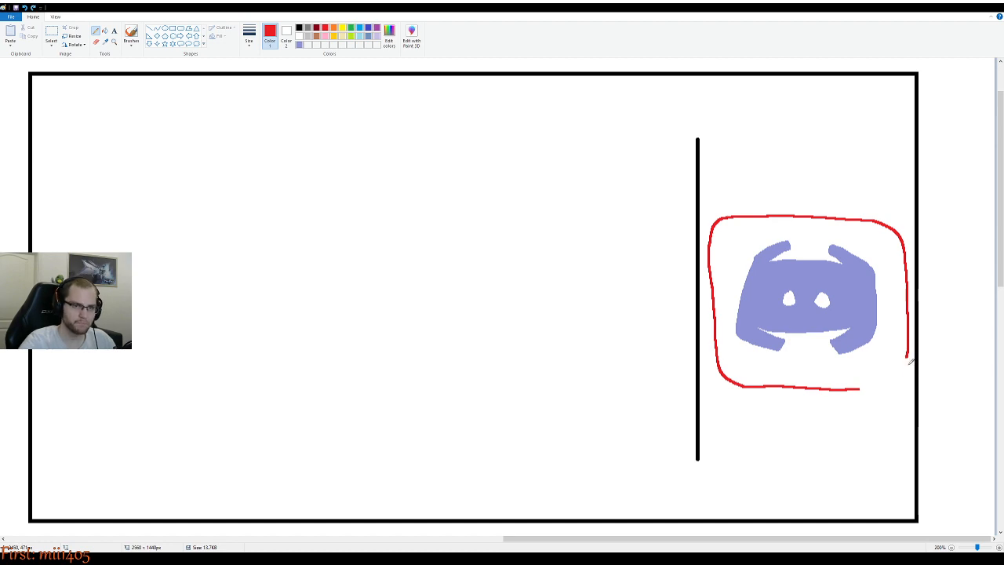
drag(906, 356, 906, 414)
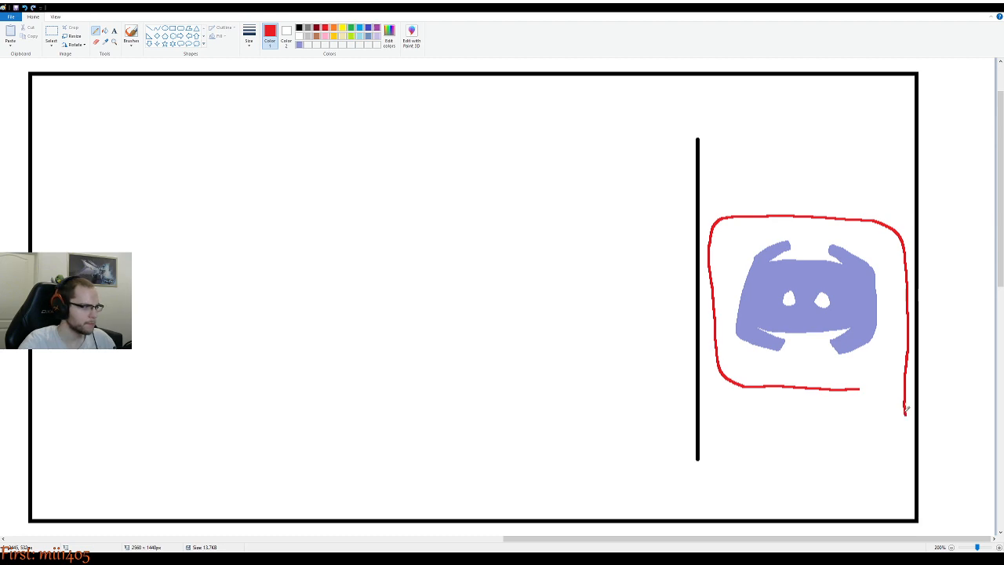
key(ctrl+z)
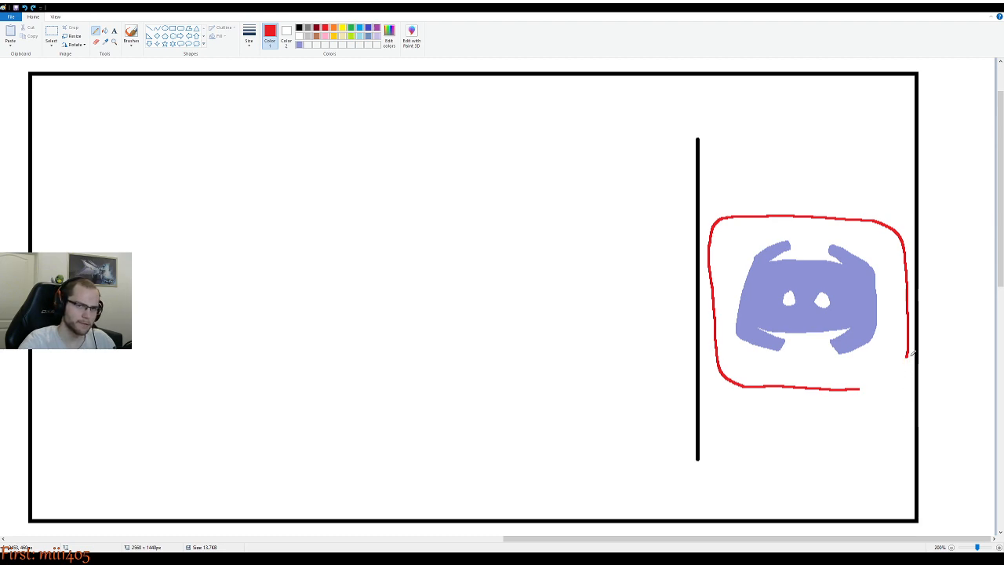
Extend the red frame's right edge straight down to just below the bottom edge
mouse_move(908, 354)
mouse_down()
mouse_move(906, 401)
mouse_move(866, 366)
mouse_move(858, 372)
mouse_move(906, 400)
mouse_up()
key(ctrl+z)
key(ctrl+z)
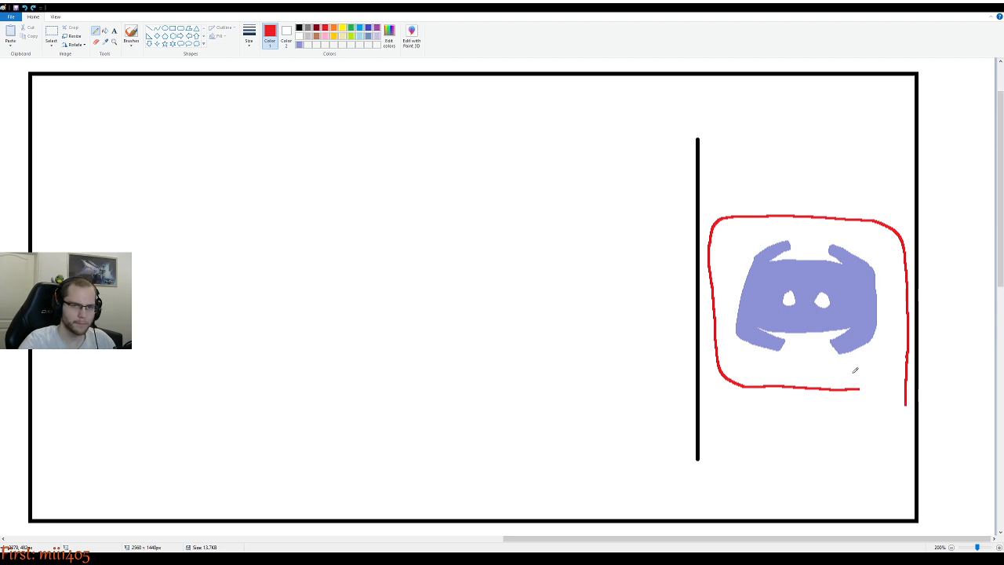
Try drawing the speech-bubble tail's slanted inner edge toward the end of the extended right side
drag(855, 369, 907, 402)
key(ctrl+z)
drag(855, 367, 906, 402)
key(ctrl+z)
mouse_move(853, 368)
mouse_down()
mouse_move(905, 402)
mouse_move(858, 362)
mouse_up()
key(ctrl+z)
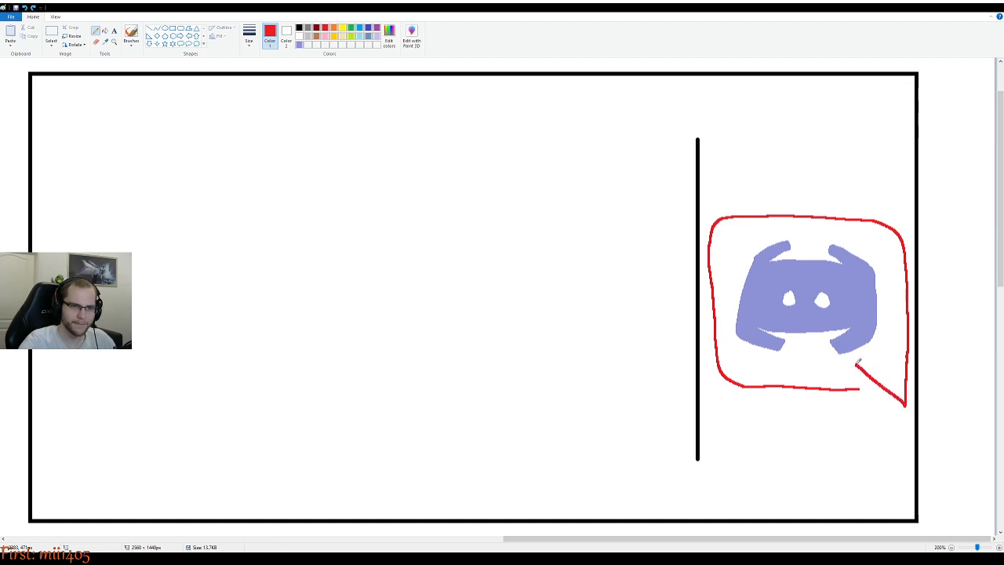
key(ctrl+z)
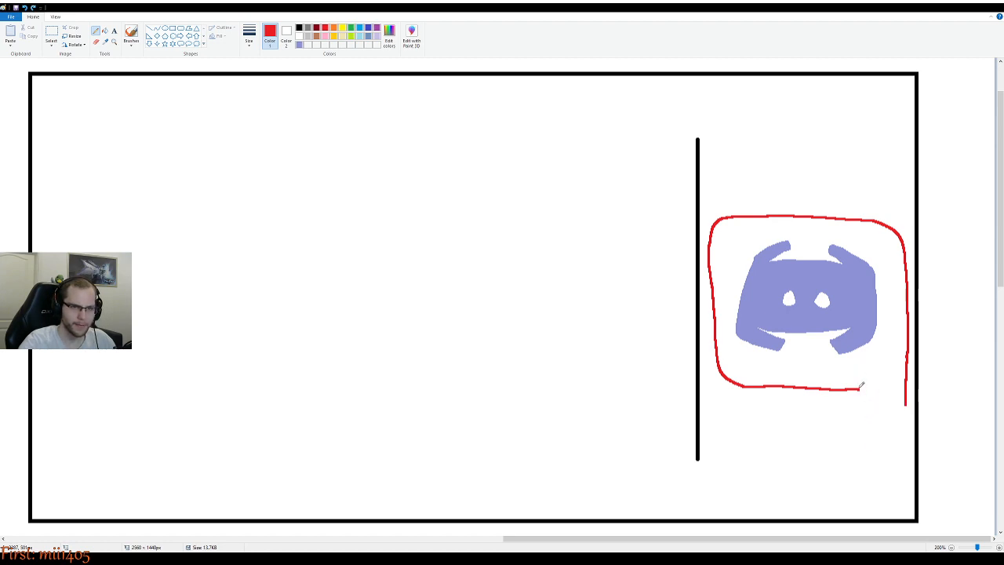
Complete the speech-bubble tail with a short notch at the bottom edge and a slanted line to the tail's tip
mouse_move(860, 387)
mouse_down()
mouse_move(854, 374)
mouse_move(904, 402)
mouse_up()
key(ctrl+z)
drag(854, 375, 905, 402)
key(ctrl+z)
drag(860, 379, 907, 404)
key(ctrl+z)
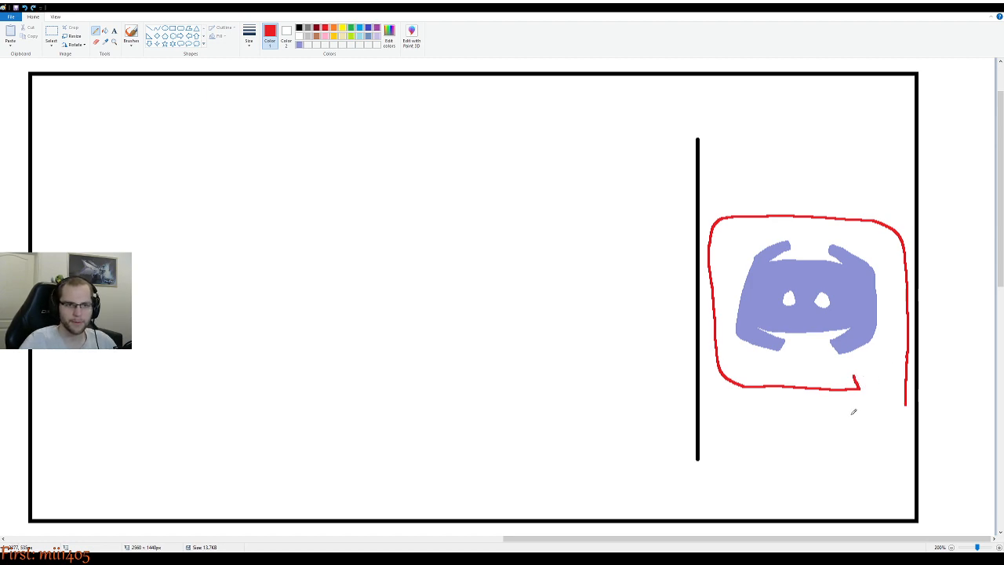
drag(908, 402, 858, 370)
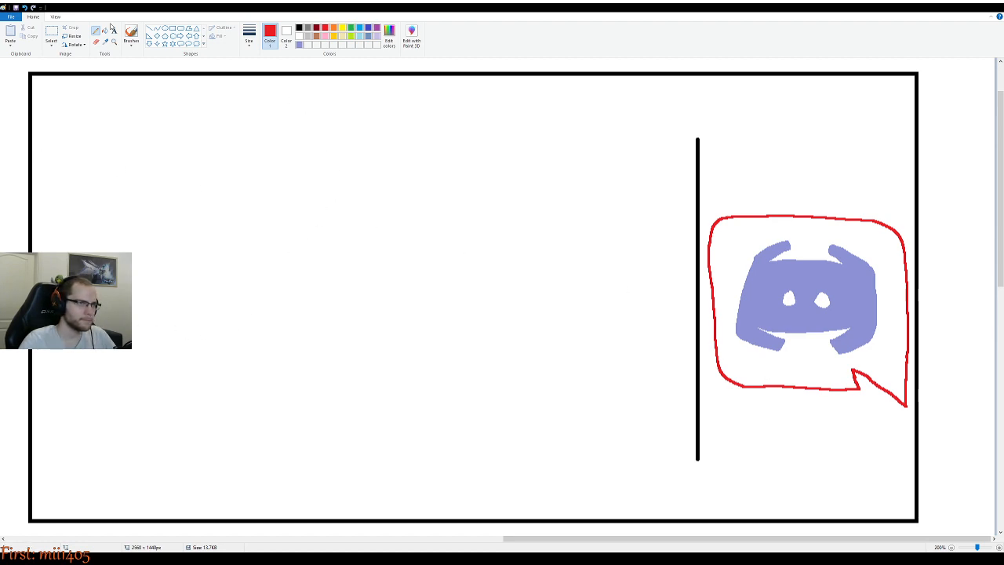
Fill the speech bubble's background and the Discord logo's two eyes with gold
click(334, 36)
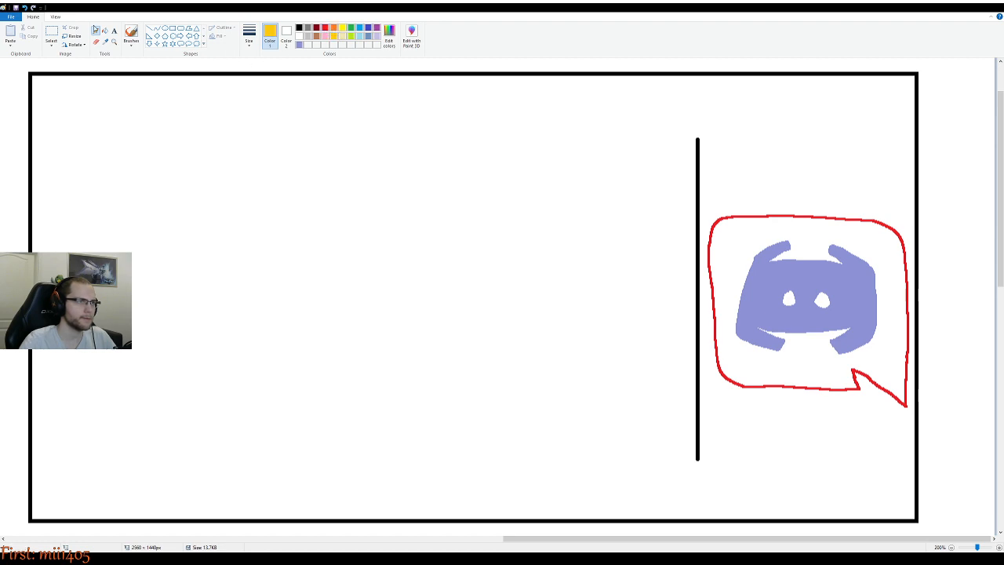
click(105, 29)
click(802, 362)
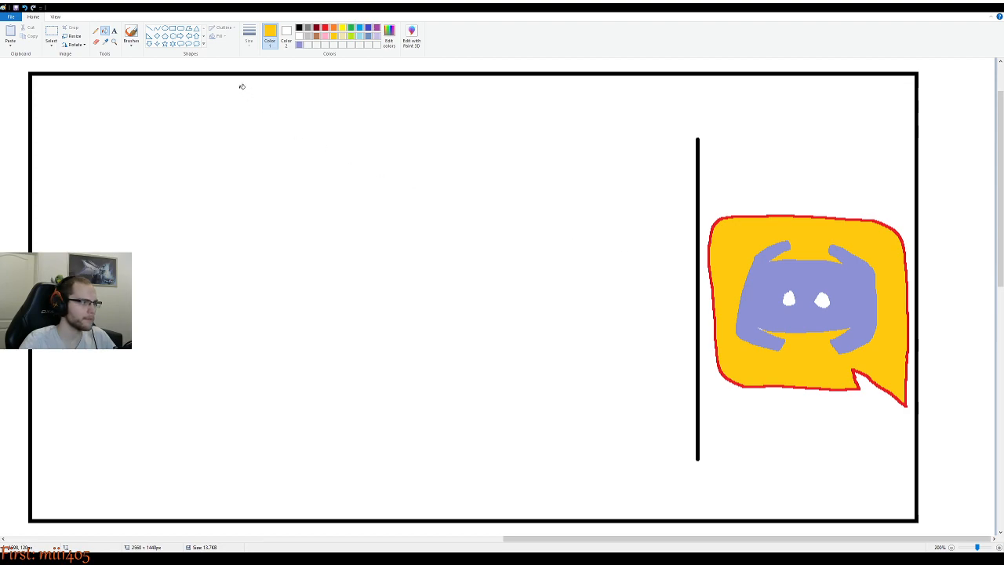
click(786, 298)
click(821, 300)
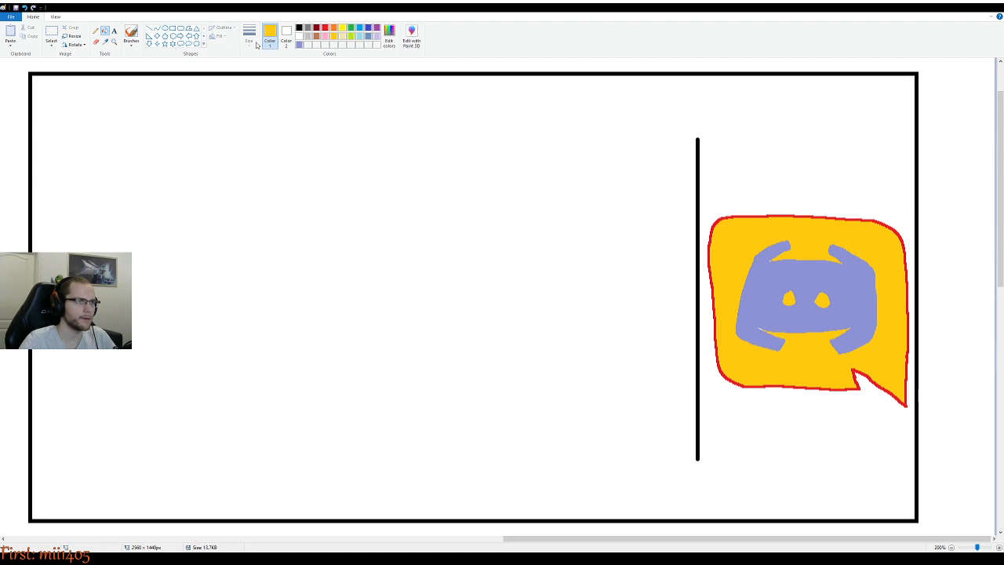
Recolour the Discord logo white and fill the bubble's background and both eyes with periwinkle
click(299, 36)
click(766, 299)
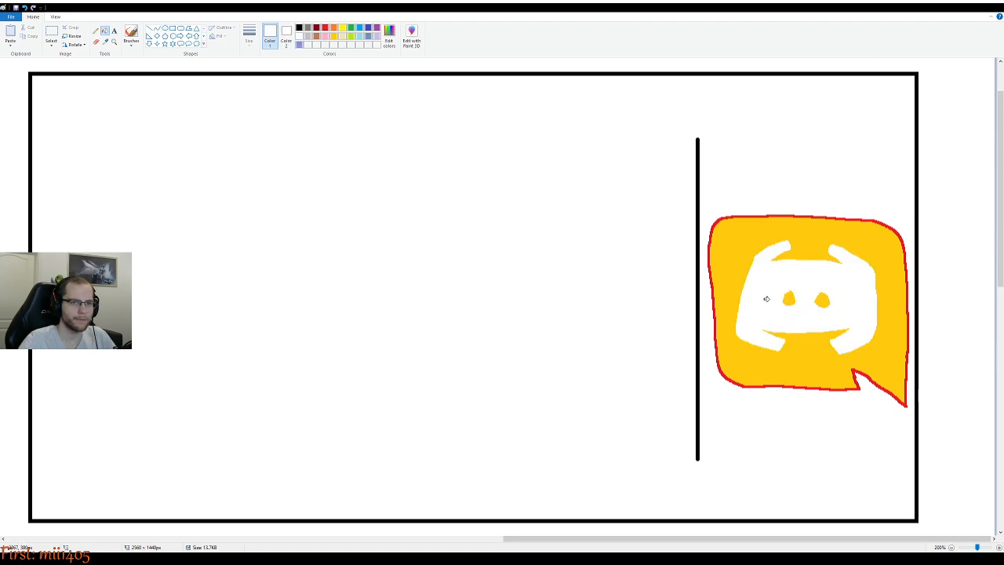
click(298, 45)
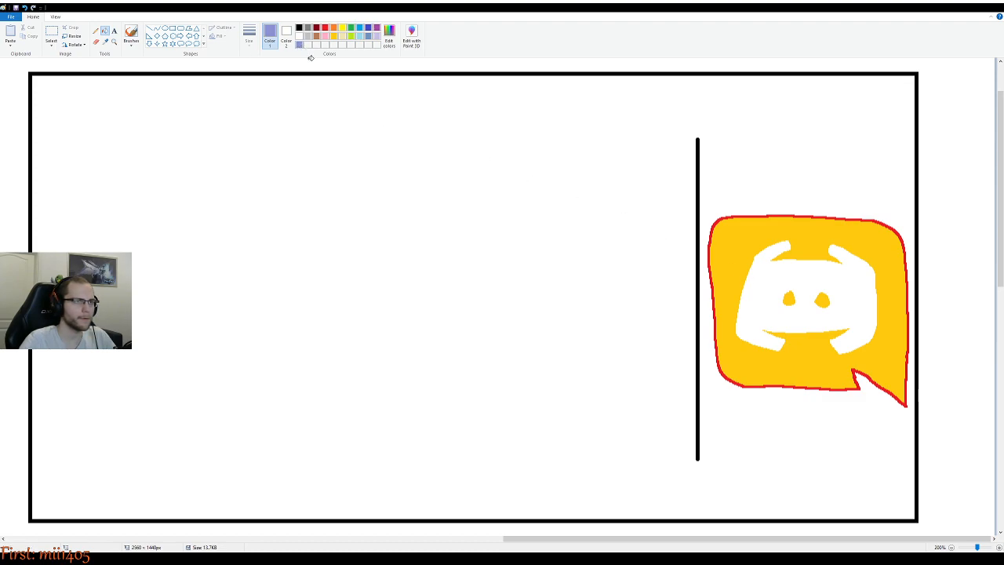
click(809, 352)
click(789, 299)
click(821, 300)
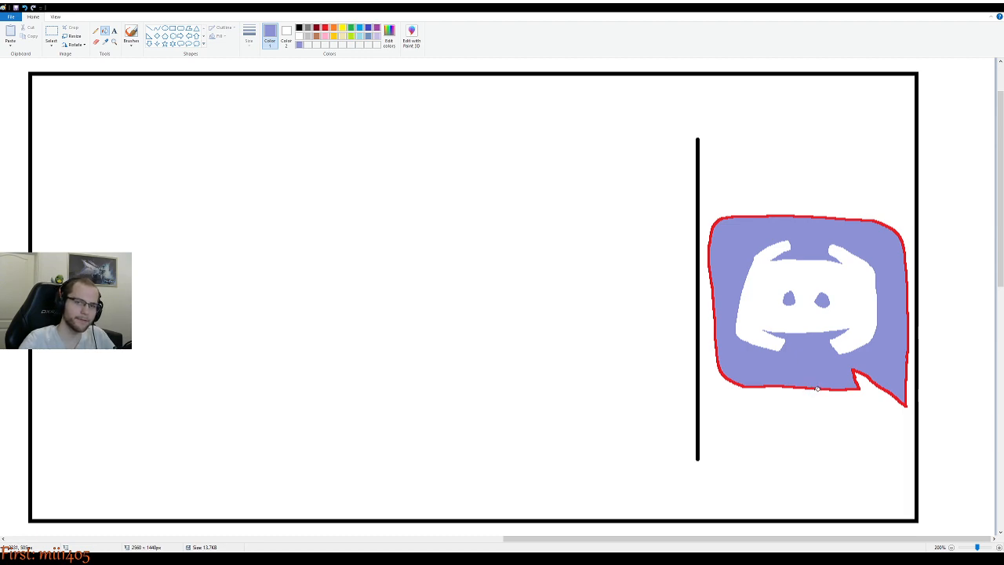
Try recolouring the speech bubble's red outline periwinkle
click(817, 389)
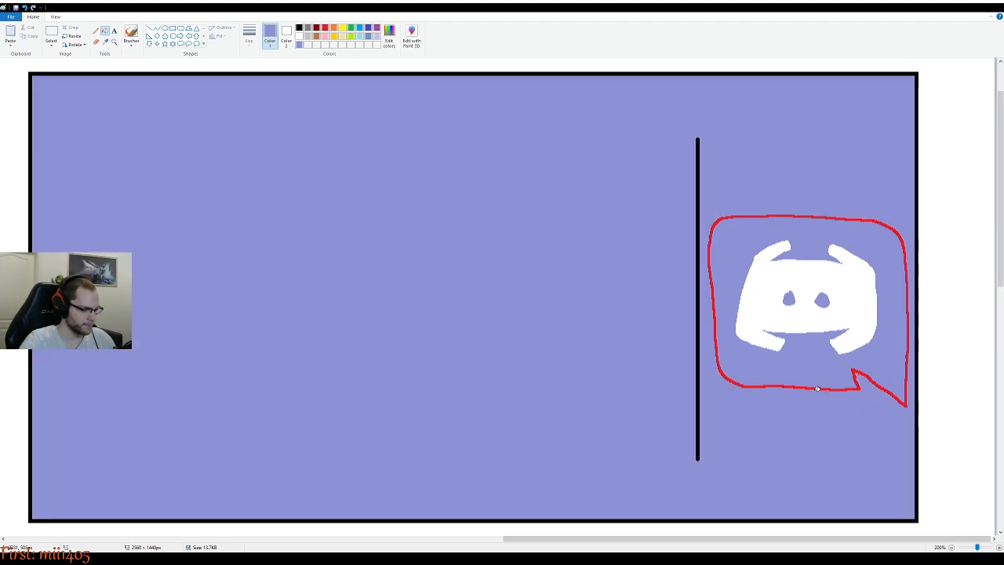
key(ctrl+z)
click(817, 387)
key(ctrl+z)
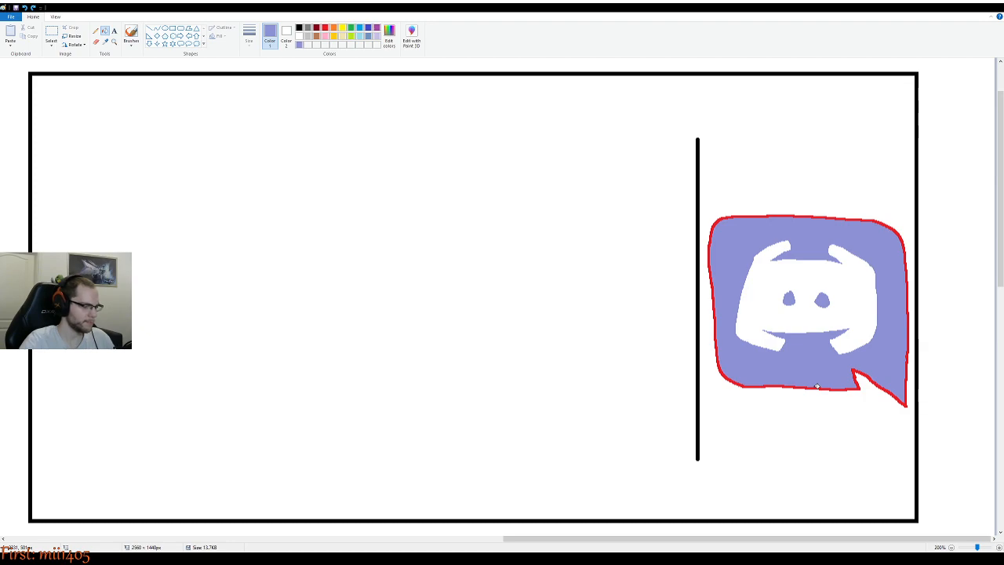
Compare the speech bubble with a red and a periwinkle outline within the whole layout, ending with the red one
scroll(787, 362, down, 1)
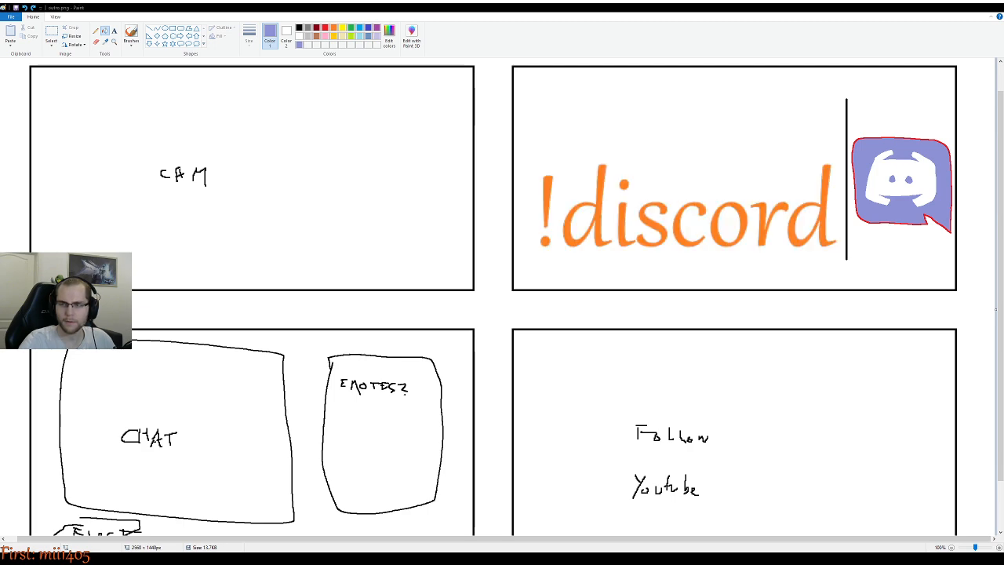
drag(1000, 199, 1000, 130)
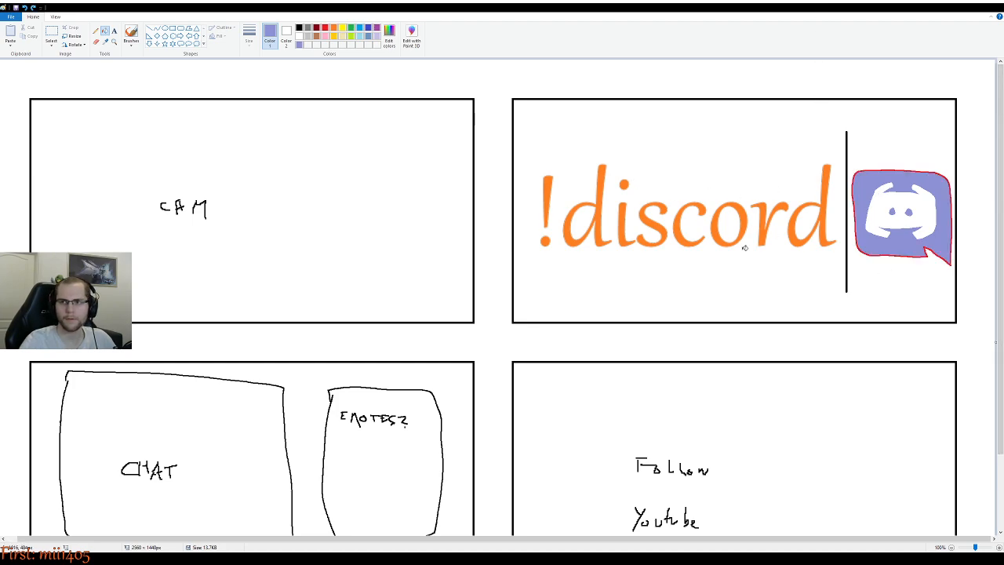
key(ctrl+z)
key(ctrl+y)
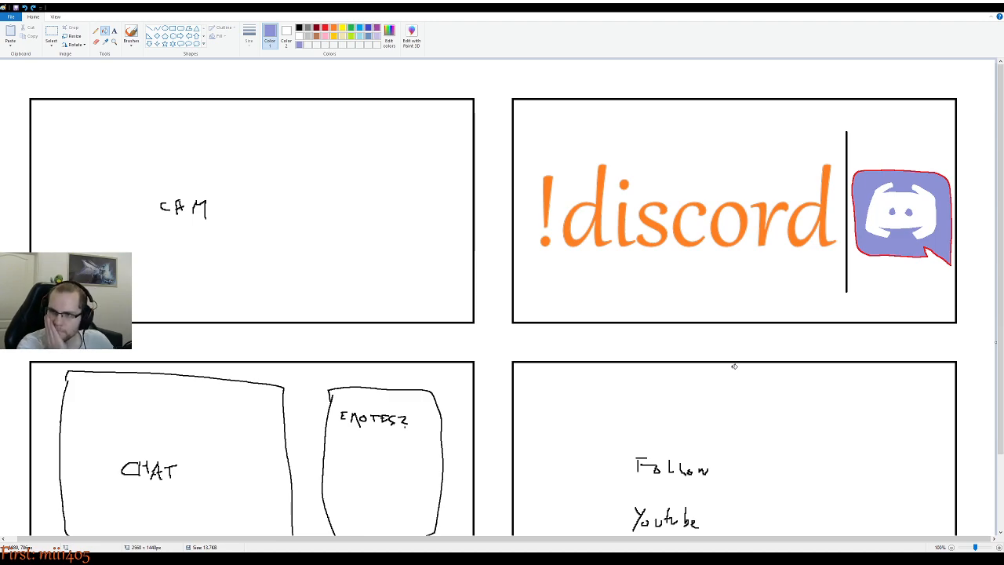
key(ctrl+z)
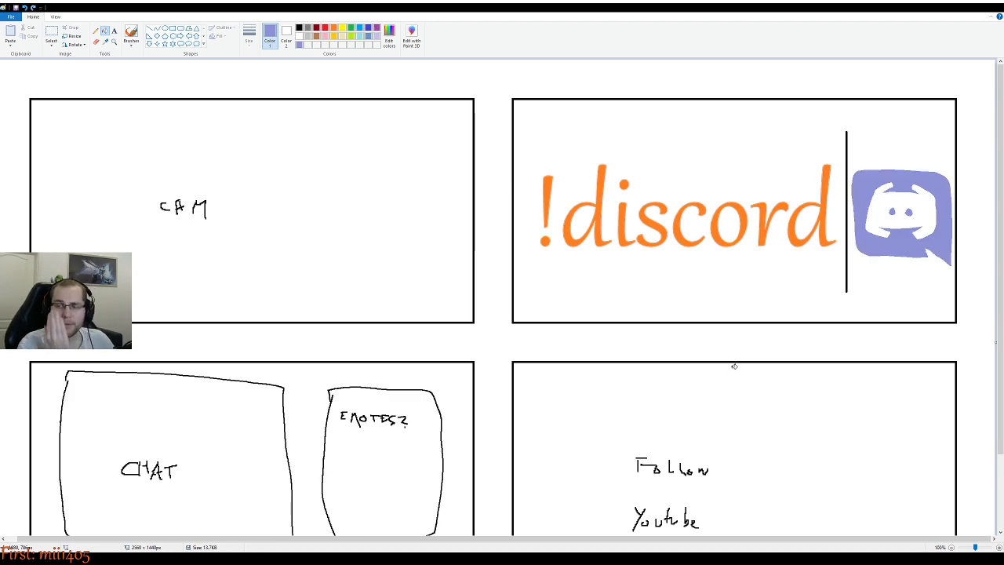
key(ctrl+y)
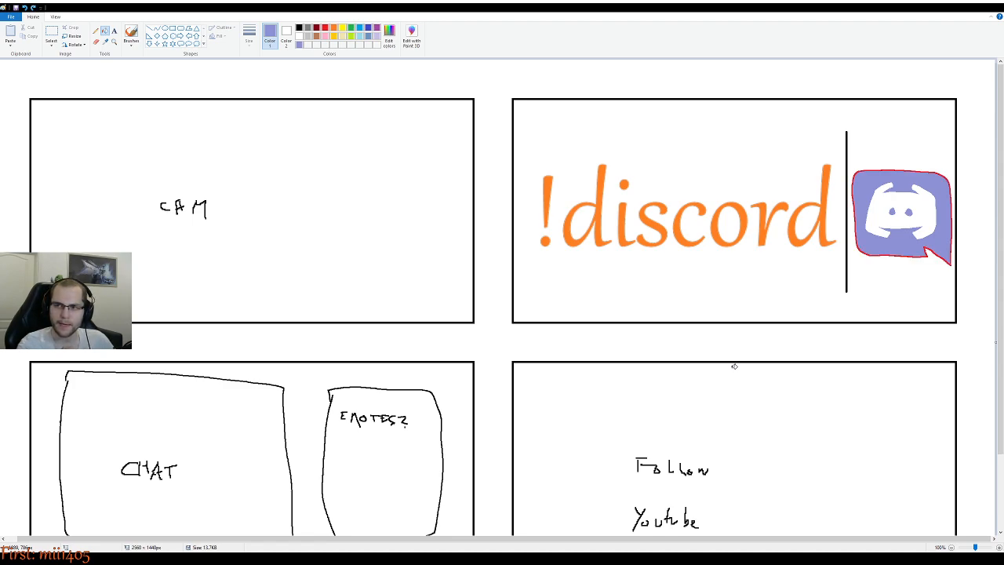
key(ctrl+z)
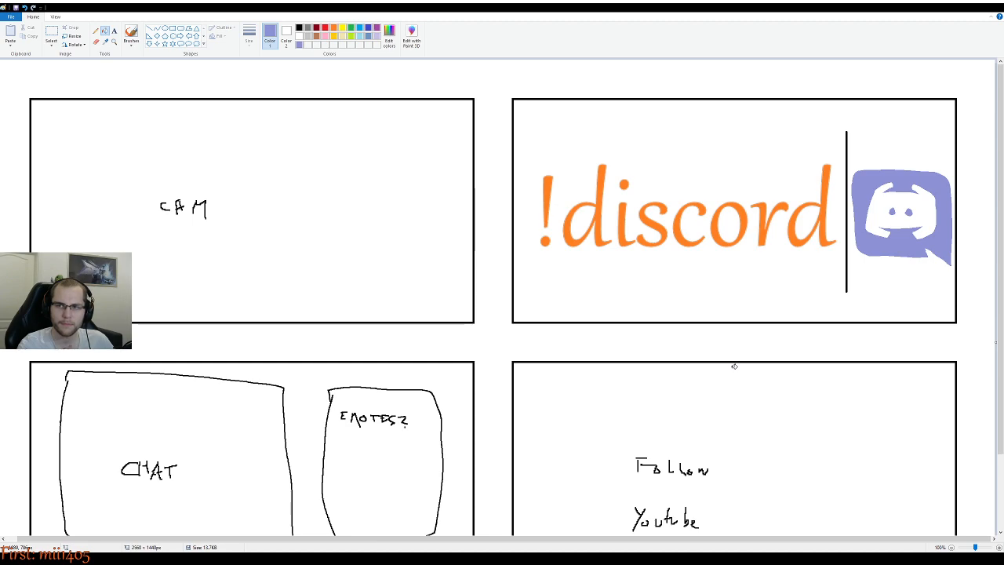
key(ctrl+y)
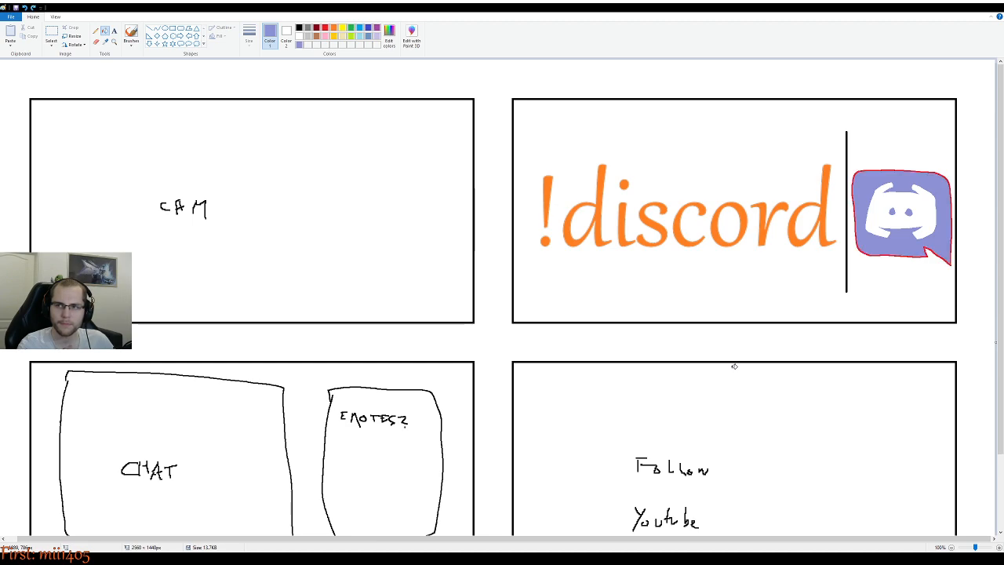
key(ctrl+z)
key(ctrl+y)
key(ctrl+z)
key(ctrl+y)
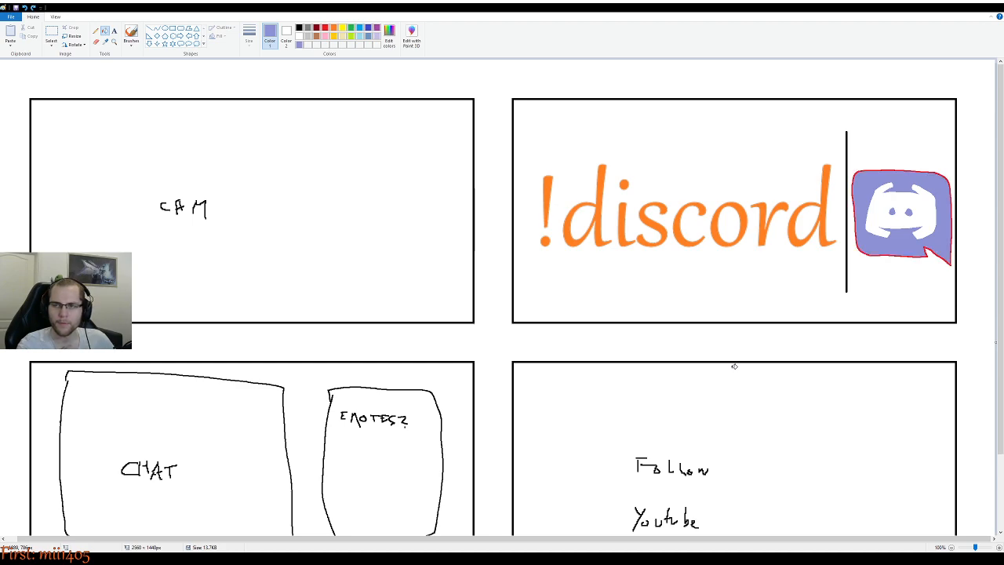
key(ctrl+z)
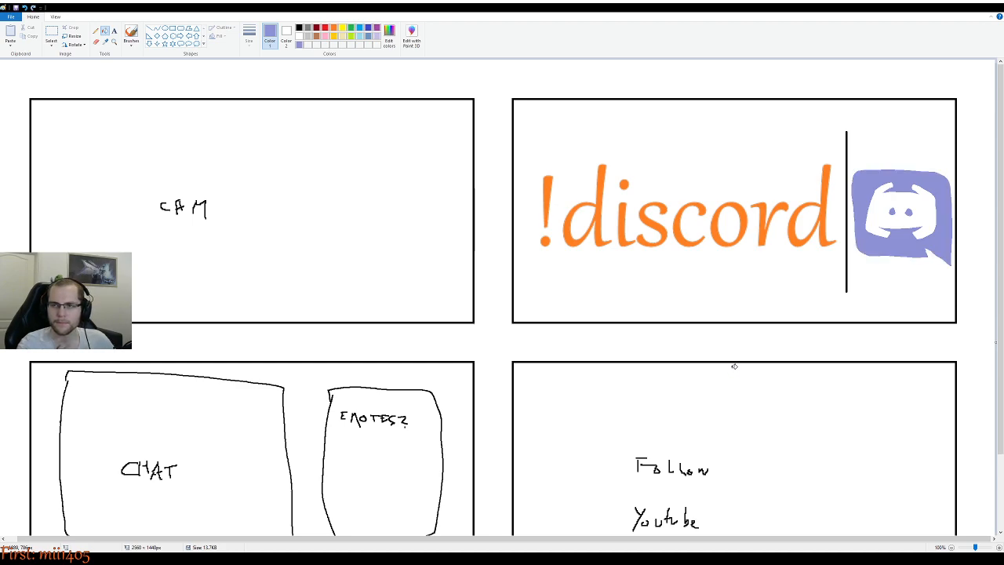
key(ctrl+y)
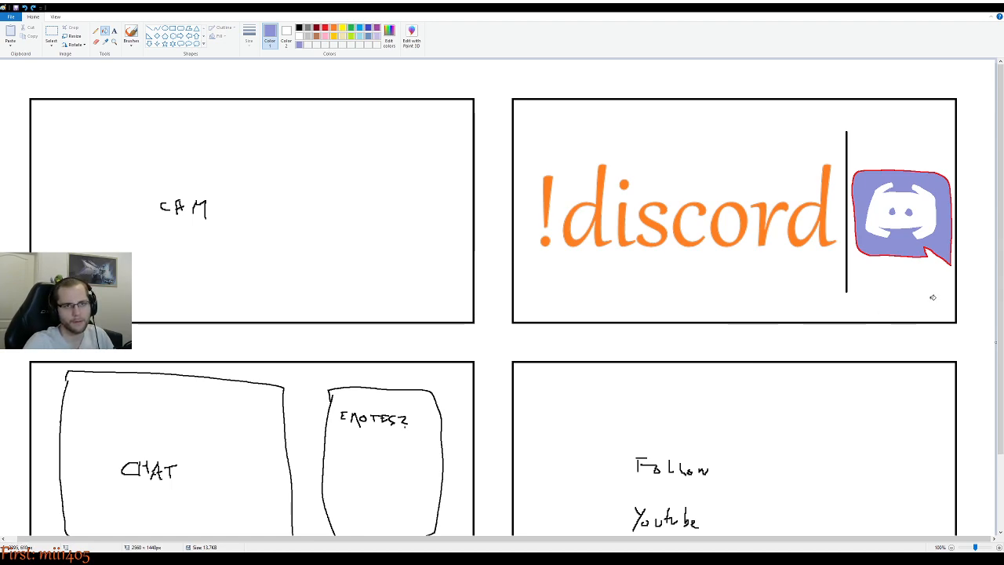
ctrl+scroll(932, 297, up, 1)
drag(439, 532, 971, 509)
ctrl+scroll(920, 471, down, 1)
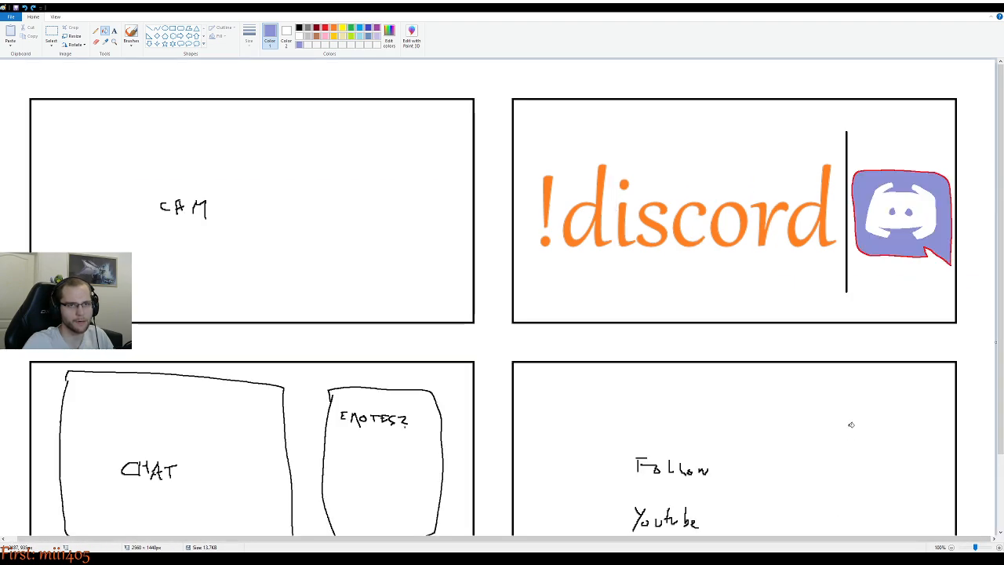
click(51, 36)
drag(882, 205, 903, 214)
click(858, 306)
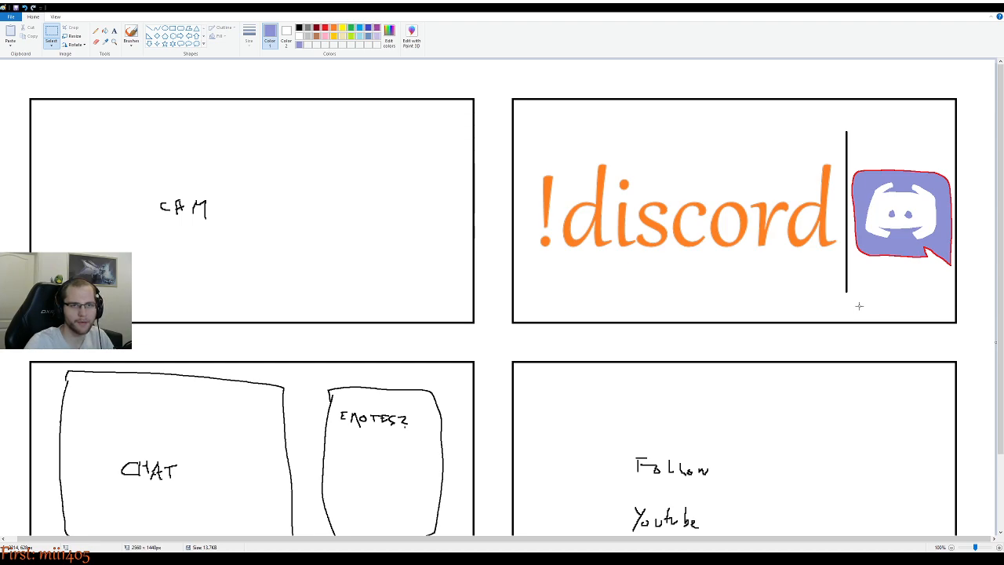
mouse_move(887, 205)
mouse_down()
mouse_move(920, 225)
mouse_move(919, 206)
mouse_move(916, 221)
mouse_move(898, 216)
mouse_up()
click(880, 209)
click(876, 295)
click(872, 285)
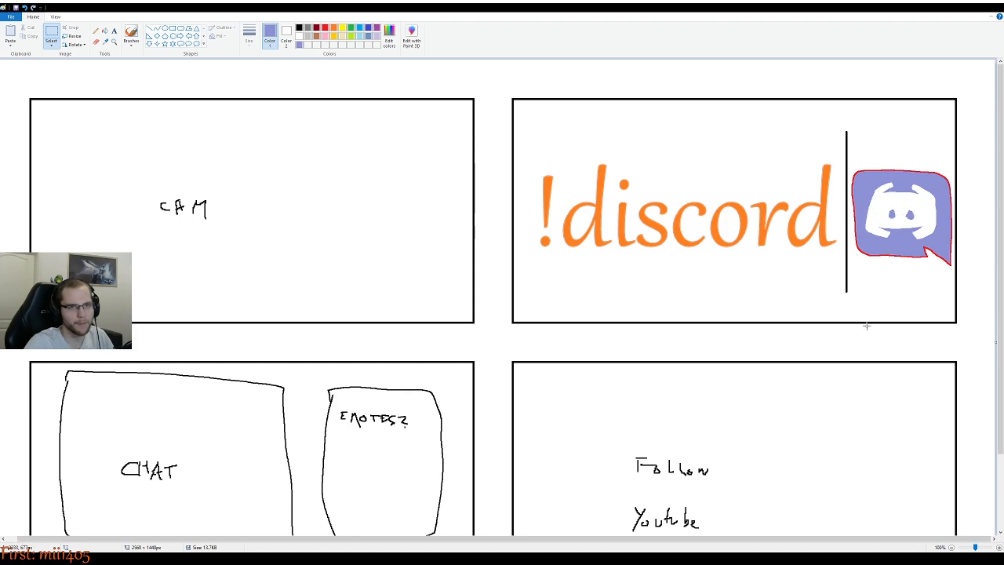
drag(884, 203, 916, 220)
click(876, 293)
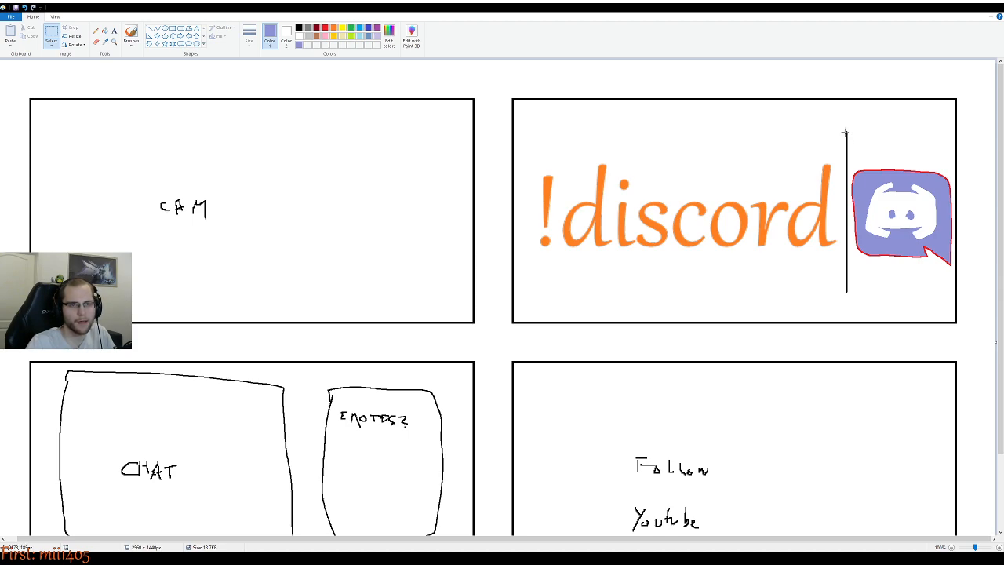
Remove the black vertical guide line between the !discord text and the speech bubble by covering it with a white rectangle
click(172, 29)
click(300, 36)
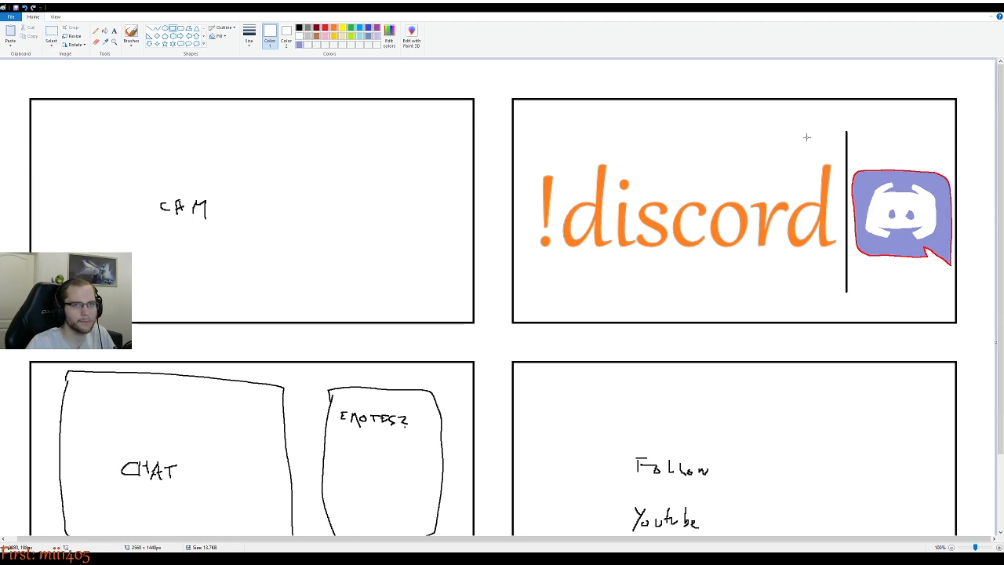
drag(833, 123, 846, 304)
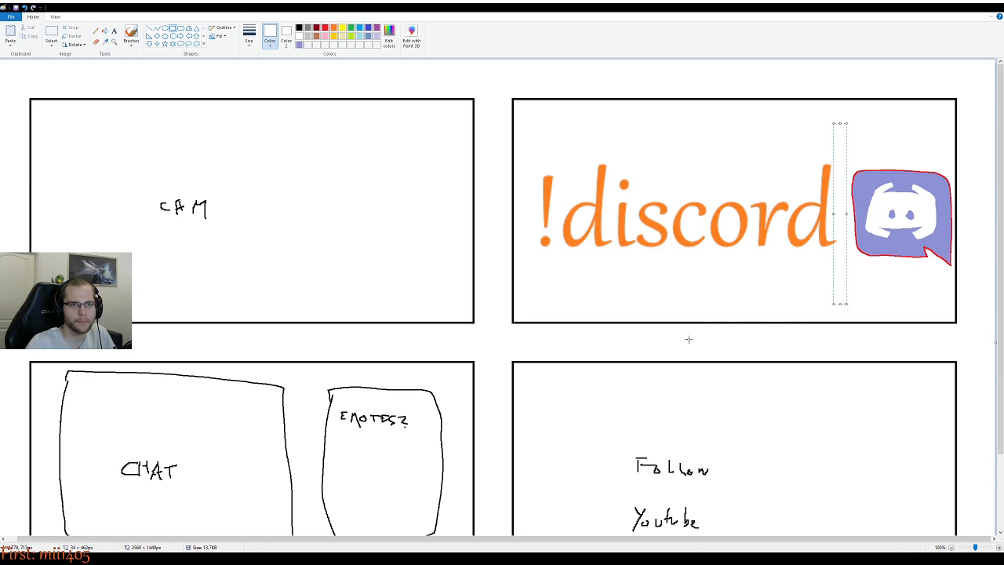
click(658, 305)
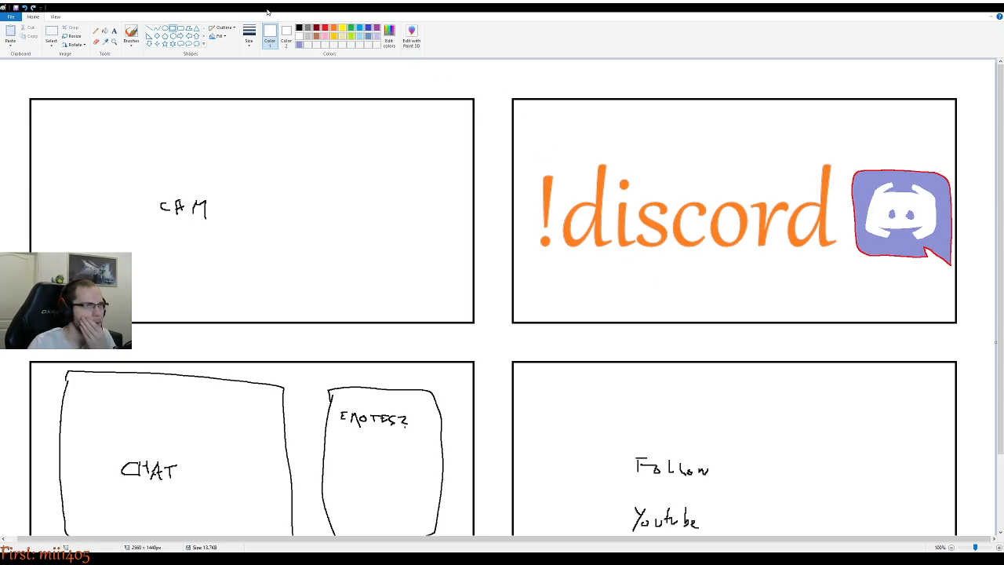
Try a lime fill as the background of the upper-right !discord box
click(104, 29)
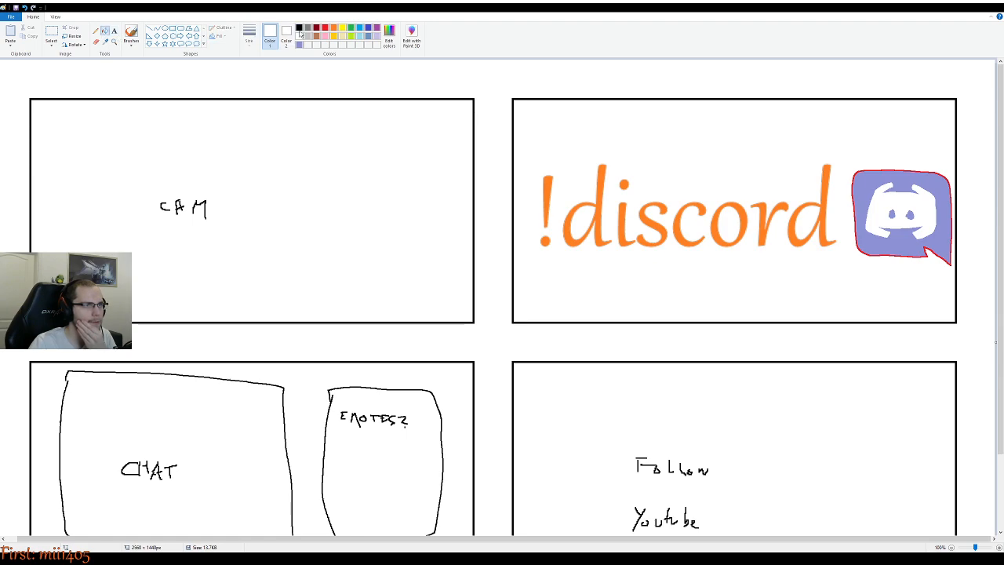
click(350, 36)
click(633, 227)
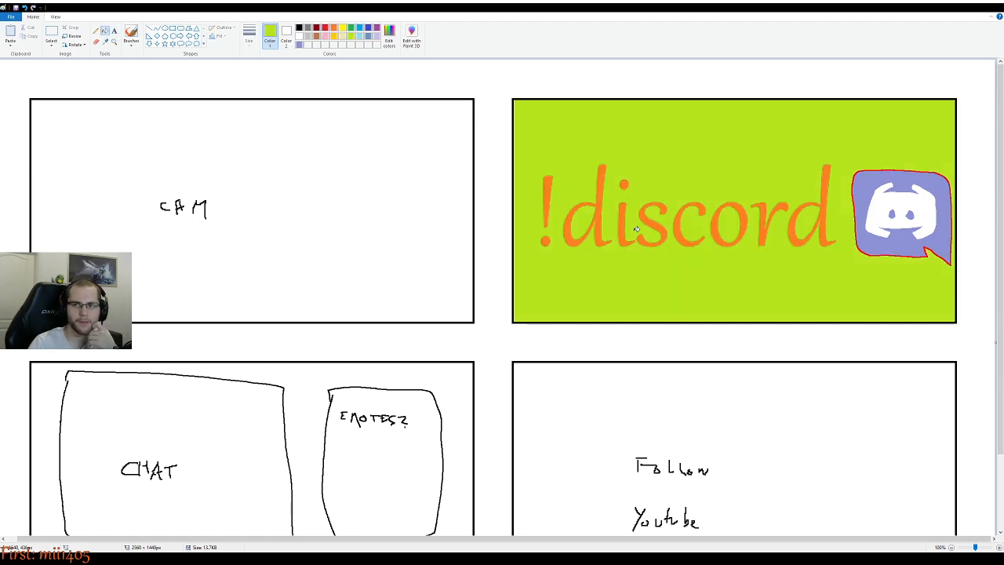
key(ctrl+z)
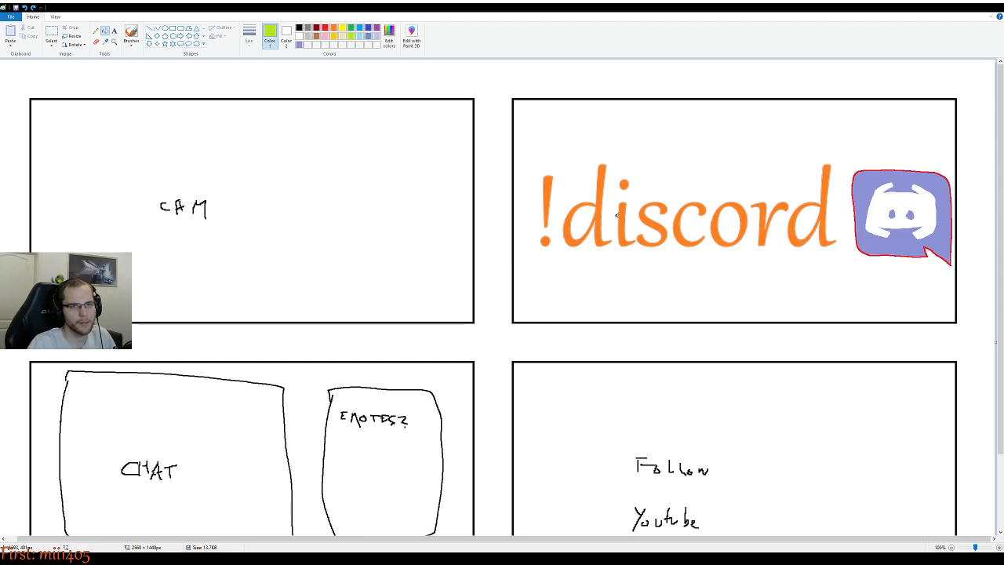
Try a lime fill around the four boxes together with a light turquoise background in the !discord box
click(499, 212)
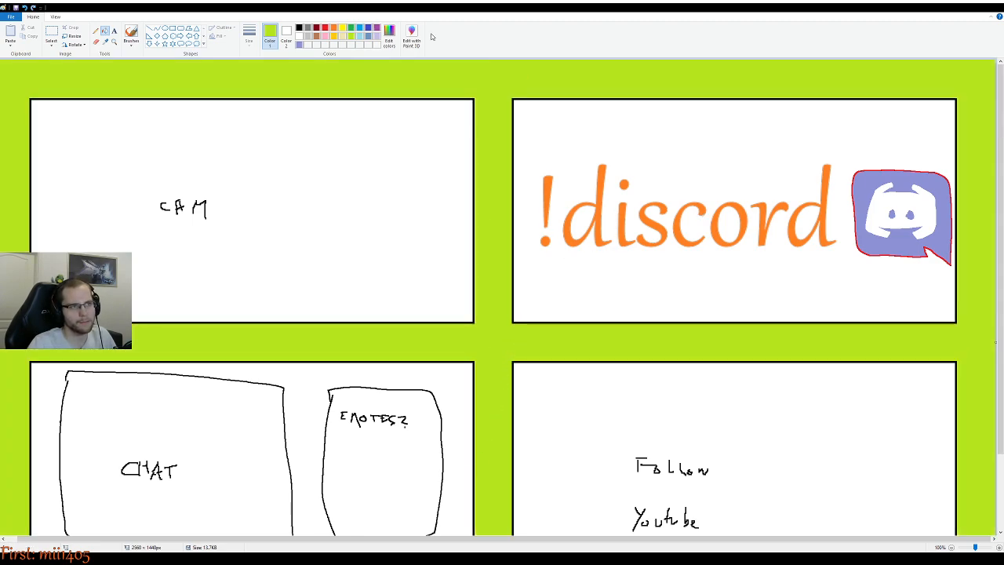
click(359, 36)
click(525, 118)
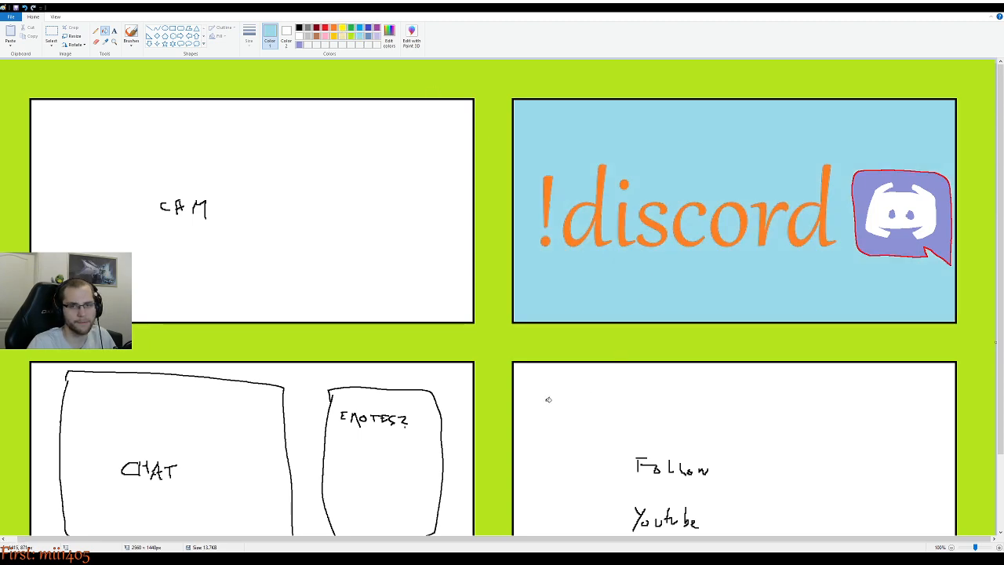
scroll(548, 400, down, 3)
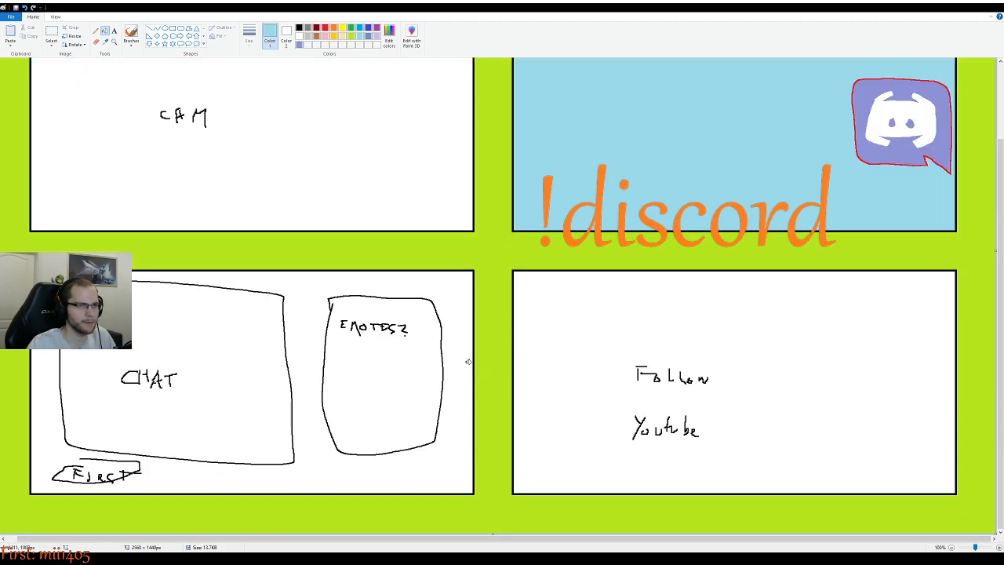
key(ctrl+z)
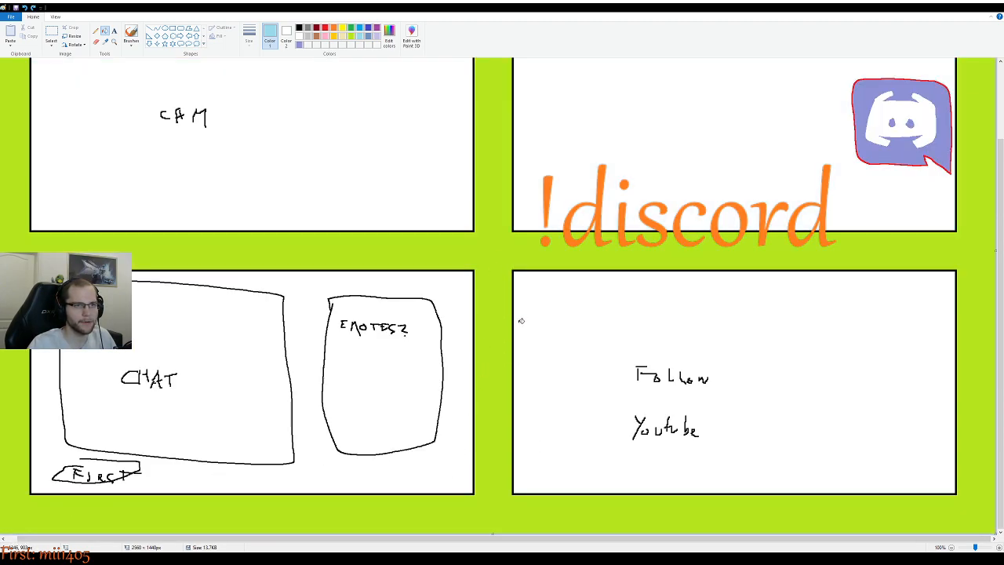
key(ctrl+z)
key(ctrl+z)
scroll(521, 320, up, 3)
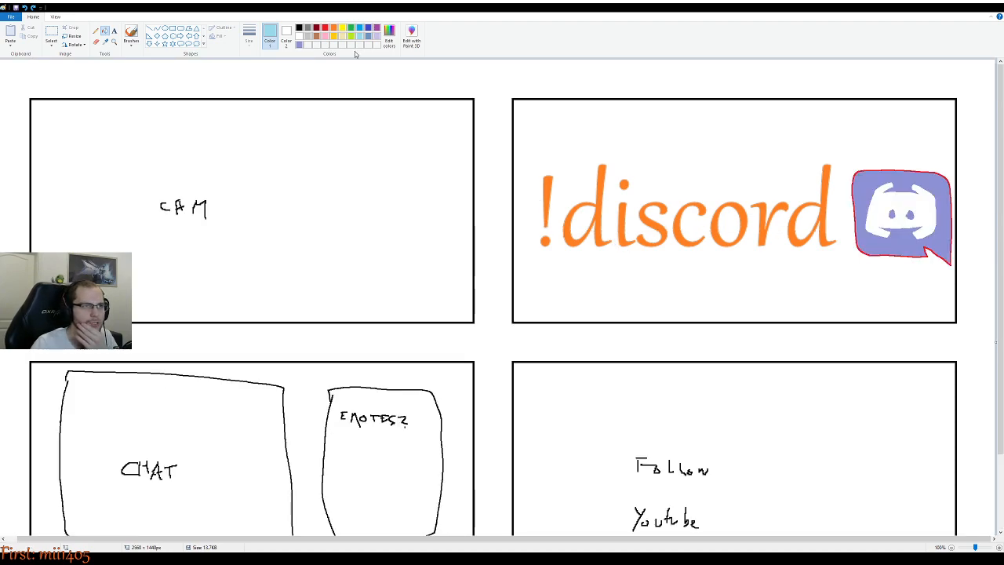
Try rose and mint green backgrounds in the !discord box behind the orange text
click(325, 37)
click(550, 142)
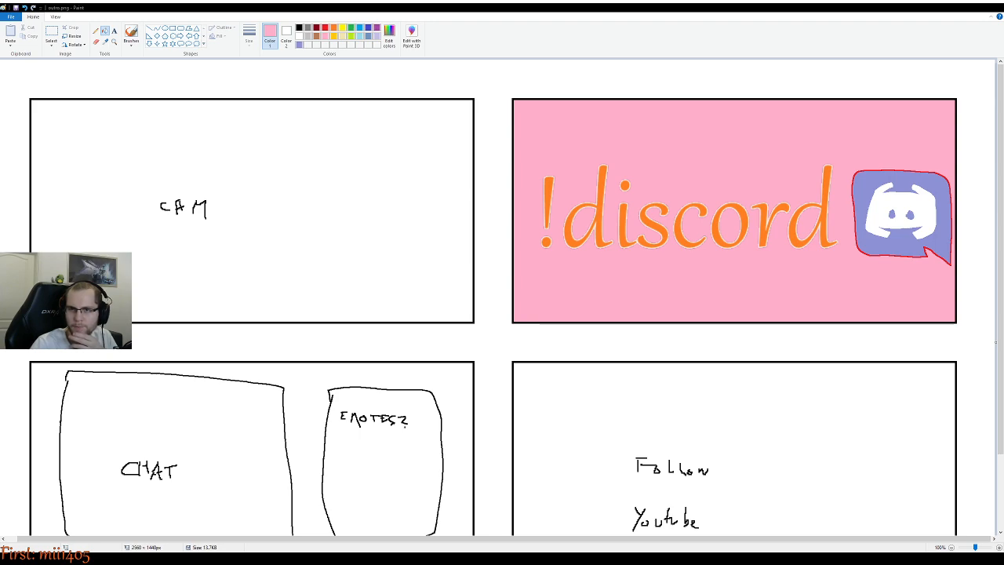
key(ctrl+z)
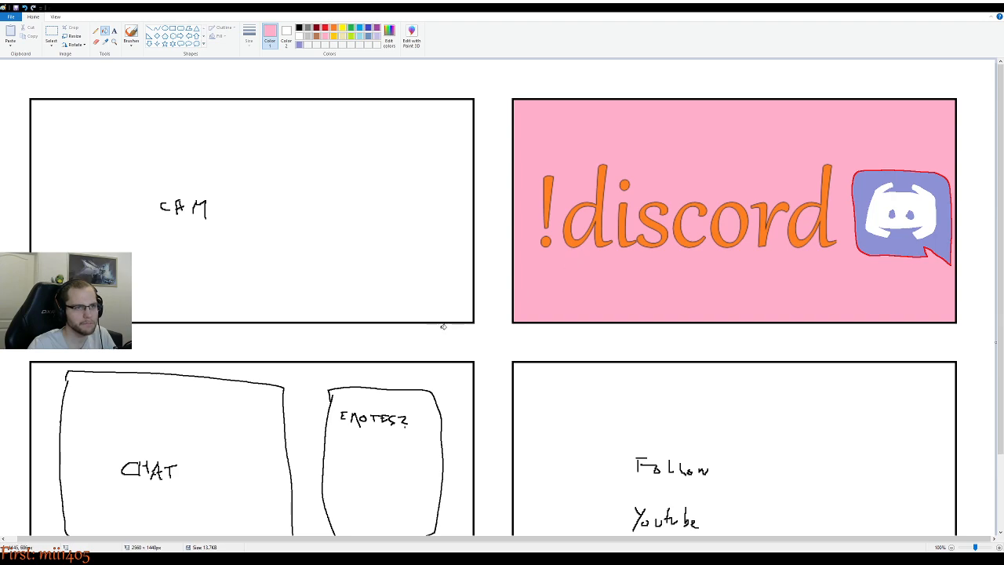
click(590, 266)
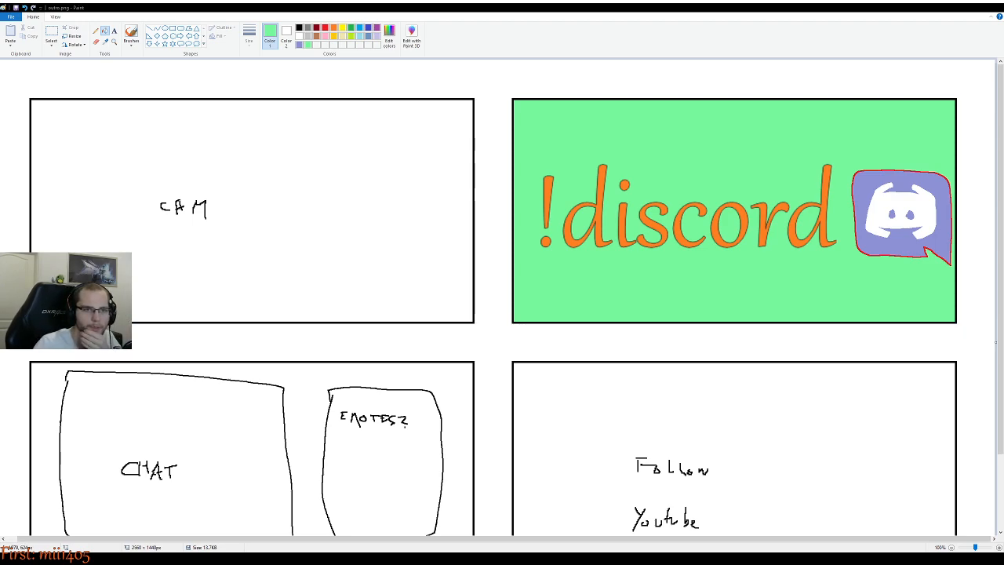
scroll(502, 298, down, 3)
scroll(502, 298, up, 3)
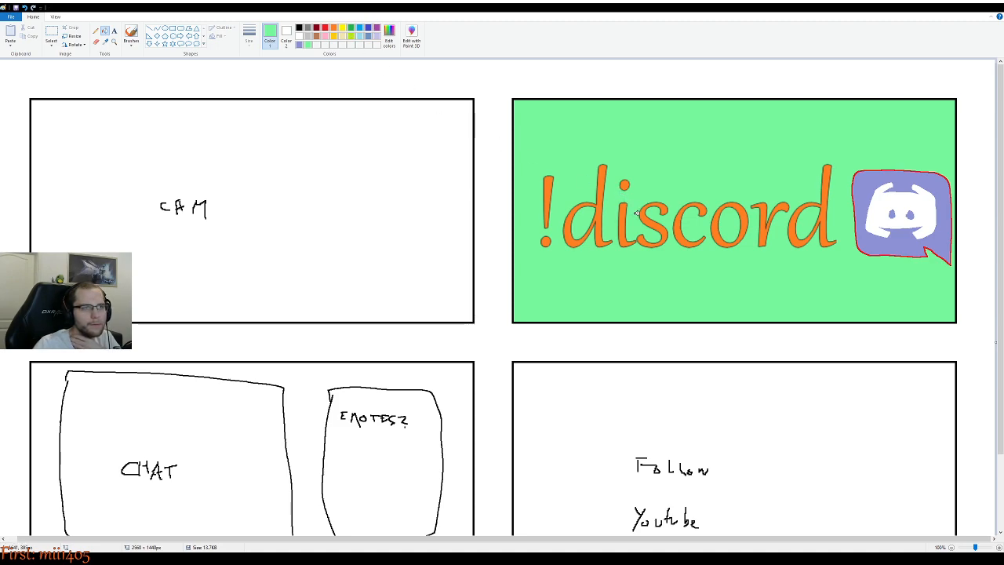
Test lime and rose fills in the !discord box and return its background to white
click(355, 37)
click(353, 37)
click(660, 196)
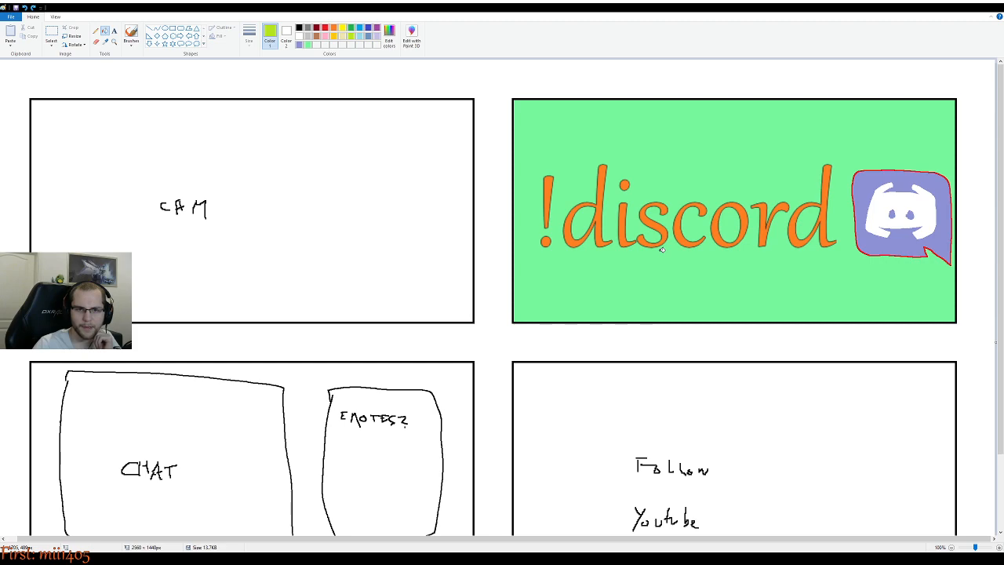
click(324, 37)
click(611, 197)
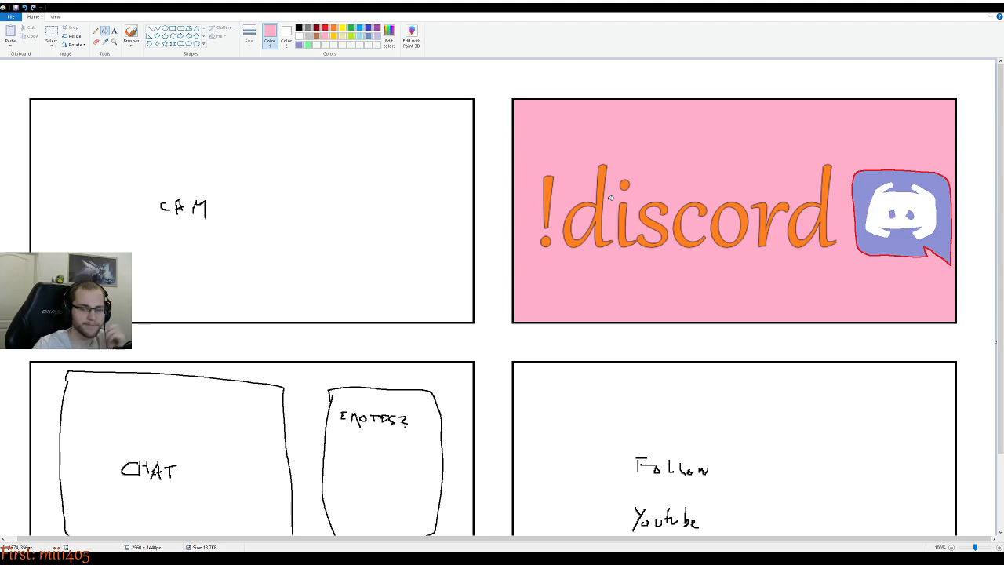
key(ctrl+z)
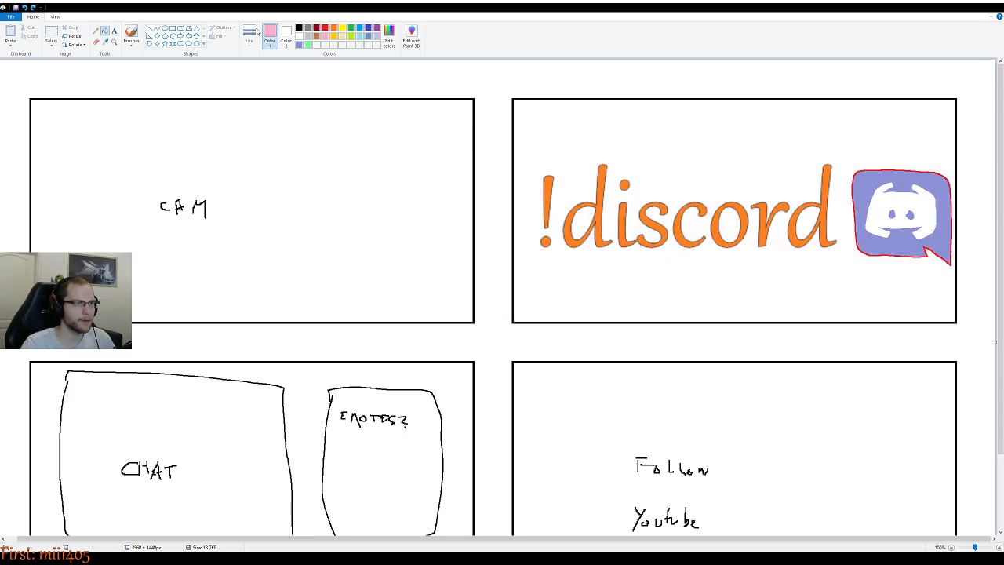
Move the speech-bubble Discord logo slightly left, closer to the !discord text and away from the box's right border
click(51, 36)
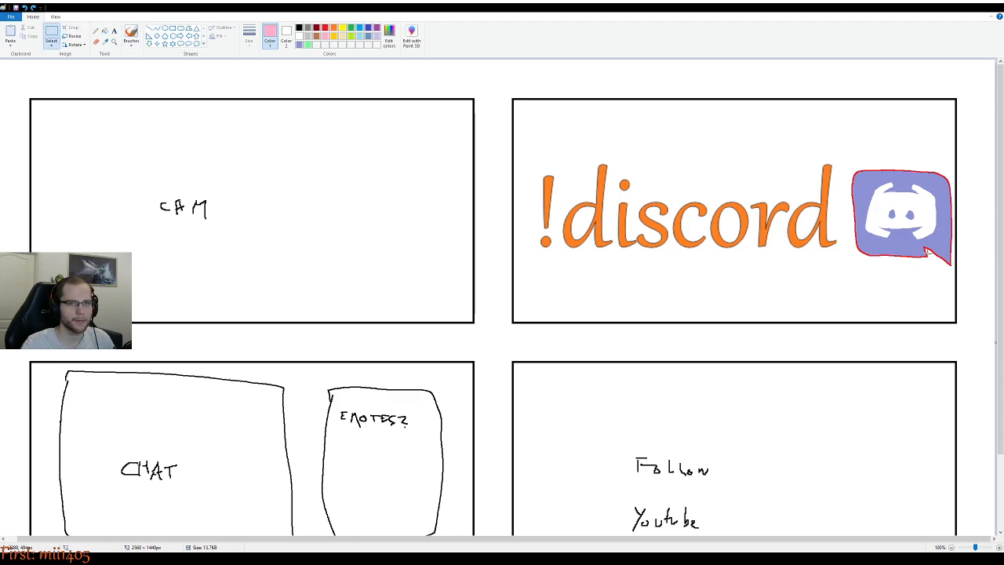
drag(840, 163, 955, 281)
drag(912, 215, 904, 212)
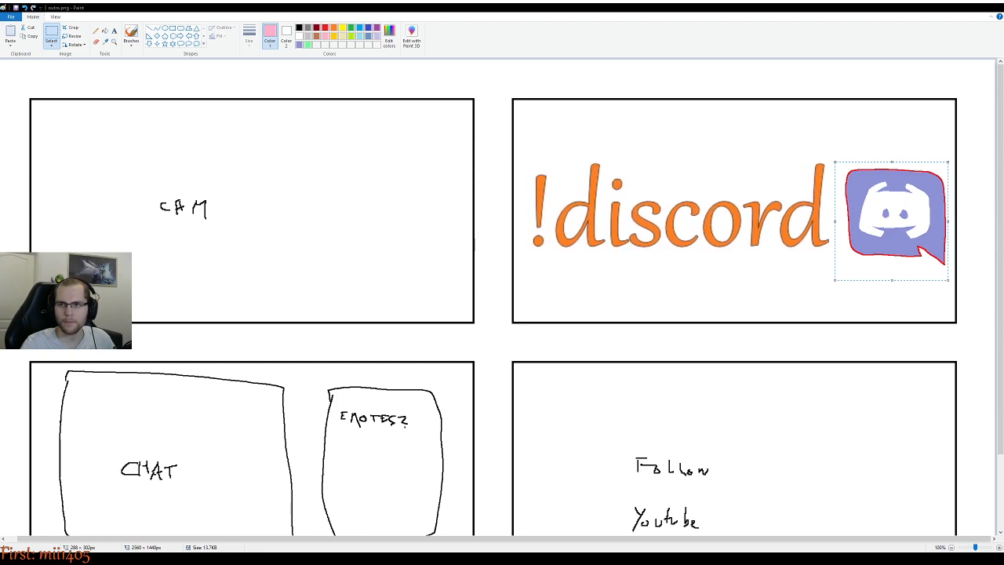
drag(904, 220, 903, 218)
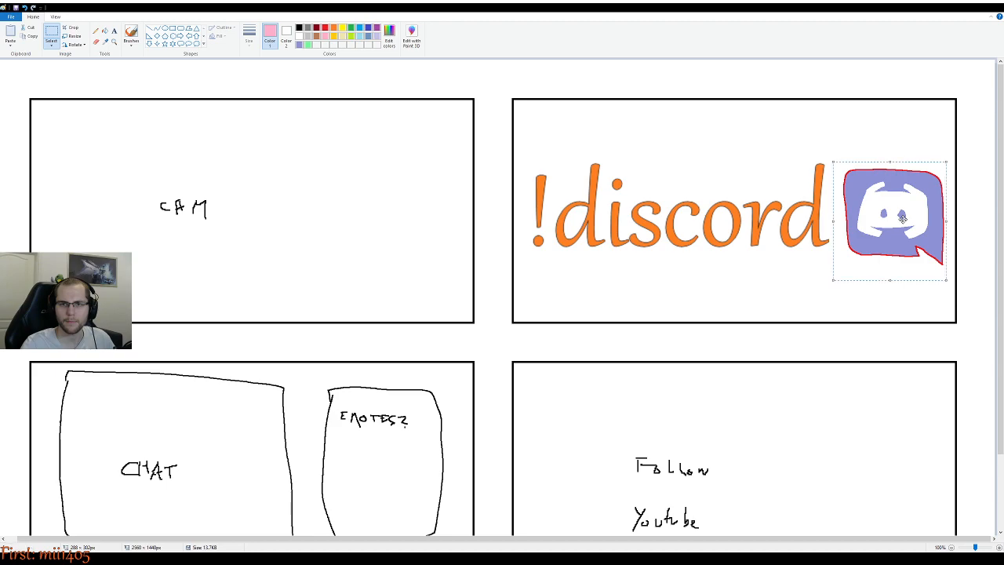
click(711, 303)
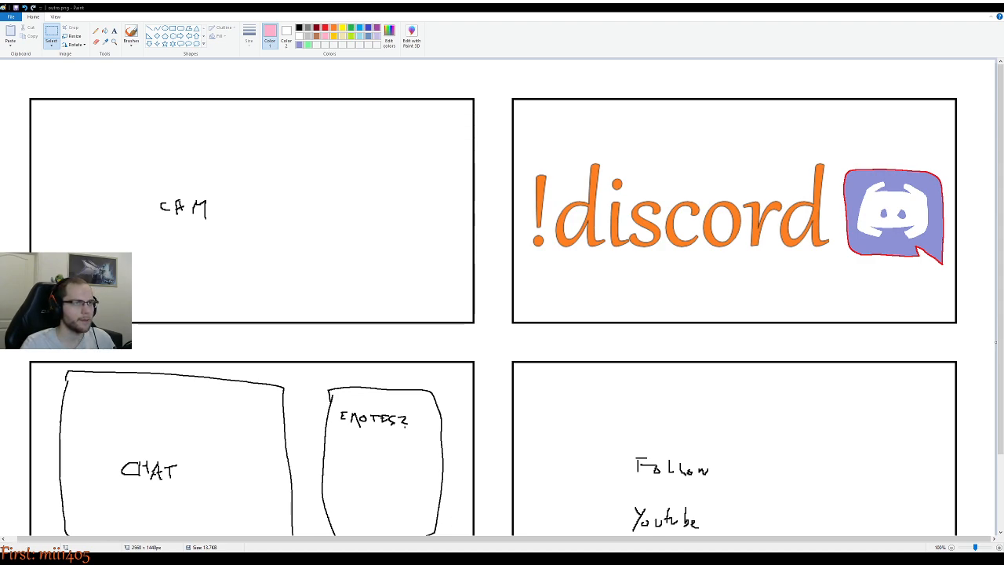
Fill the background of the upper-right !discord box with the custom mint green
click(306, 45)
click(105, 31)
click(565, 282)
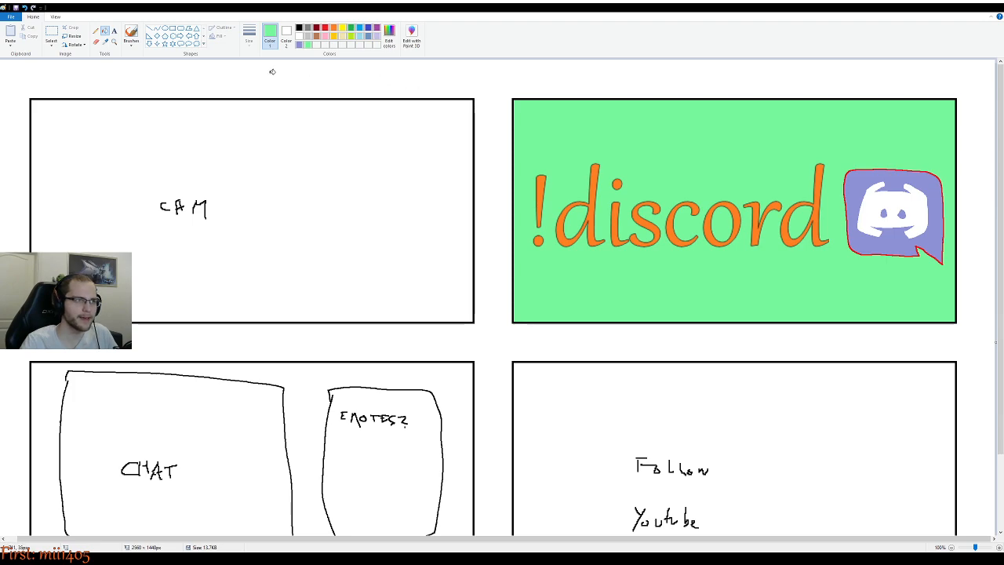
Try touching up the Discord logo's eyes with black pencil strokes at high magnification
click(97, 32)
scroll(902, 256, up, 1)
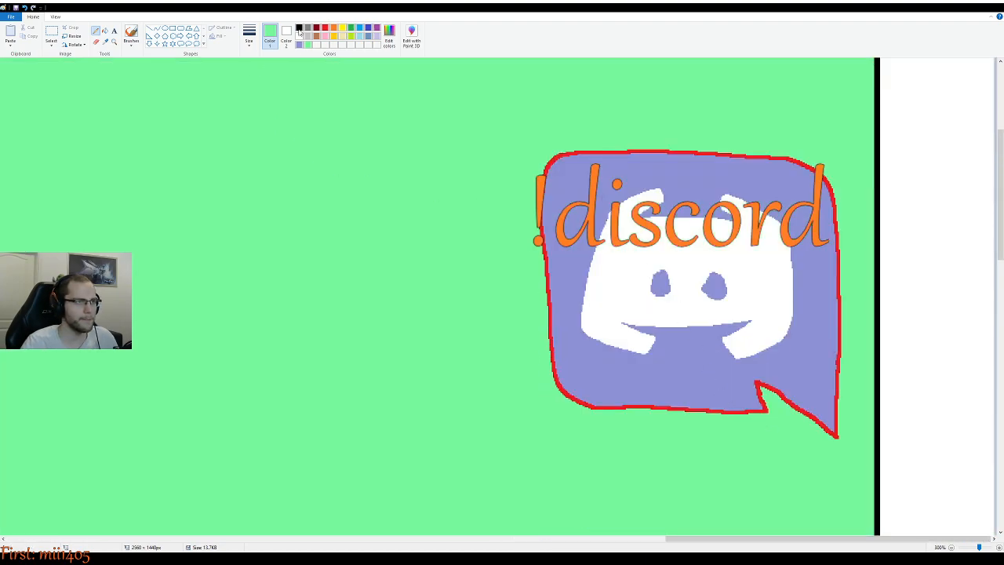
click(298, 29)
drag(659, 270, 651, 287)
key(ctrl+z)
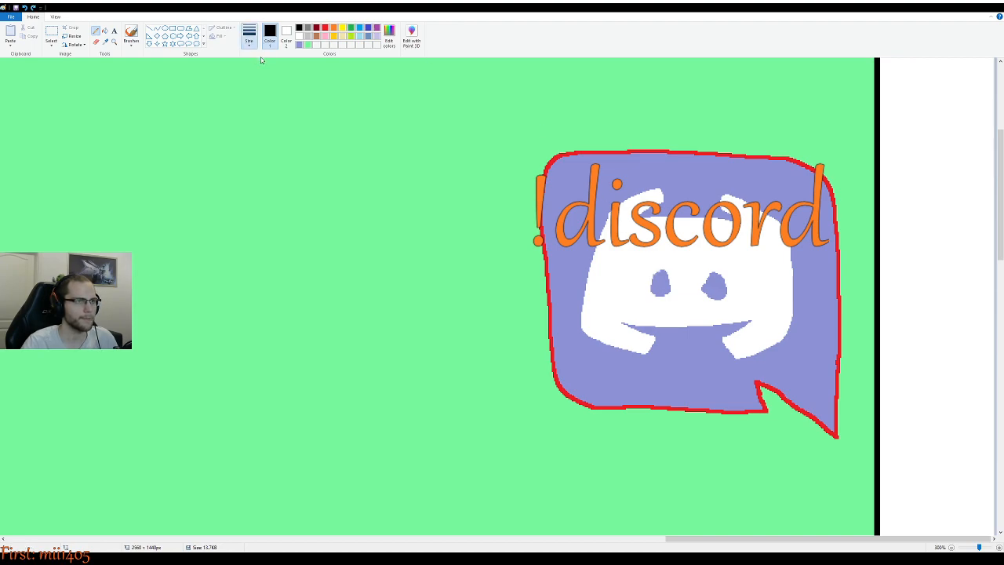
mouse_move(654, 275)
mouse_down()
mouse_move(666, 298)
mouse_move(659, 270)
mouse_up()
mouse_move(722, 269)
mouse_down()
mouse_move(705, 288)
mouse_move(716, 298)
mouse_move(719, 270)
mouse_up()
mouse_move(661, 185)
mouse_down()
mouse_move(610, 222)
mouse_move(581, 329)
mouse_move(649, 347)
mouse_move(663, 338)
mouse_move(625, 324)
mouse_move(636, 312)
mouse_move(751, 316)
mouse_move(722, 343)
mouse_move(743, 354)
mouse_move(771, 342)
mouse_move(792, 266)
mouse_move(780, 222)
mouse_move(742, 194)
mouse_move(661, 186)
mouse_up()
scroll(667, 319, down, 2)
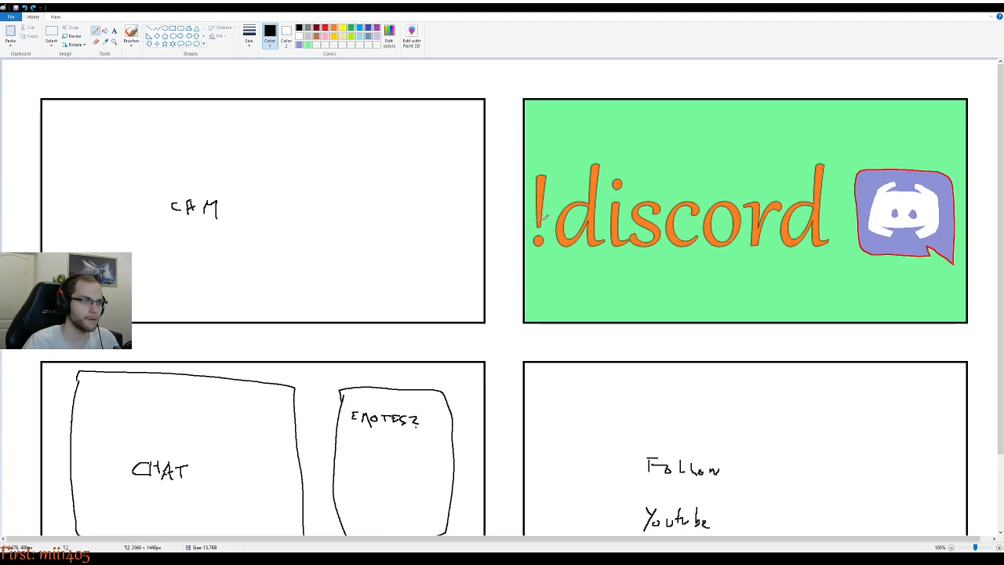
Try black vertical pencil guide lines near the right edge of the sketched chat area in the lower-left box
scroll(295, 360, down, 2)
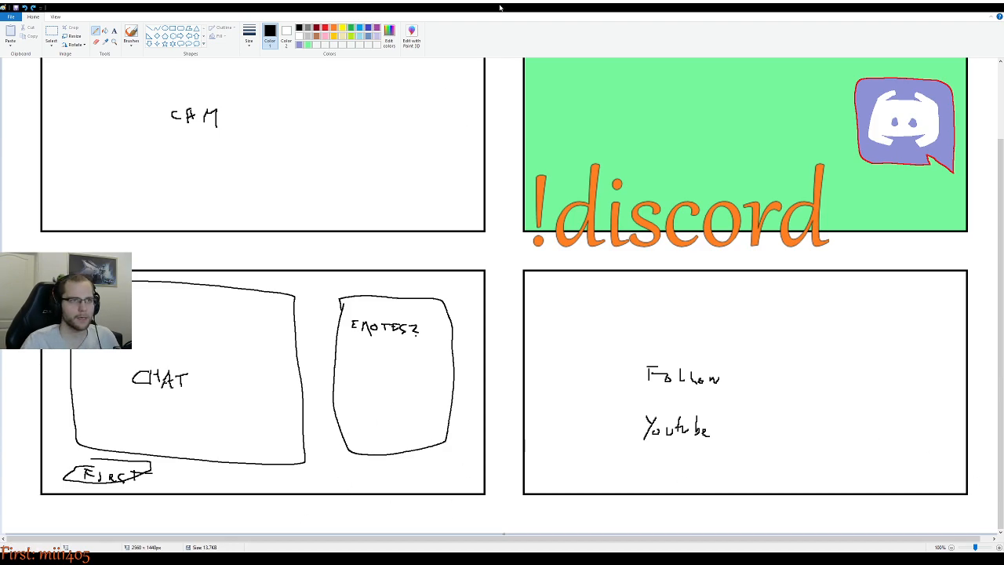
scroll(448, 83, up, 2)
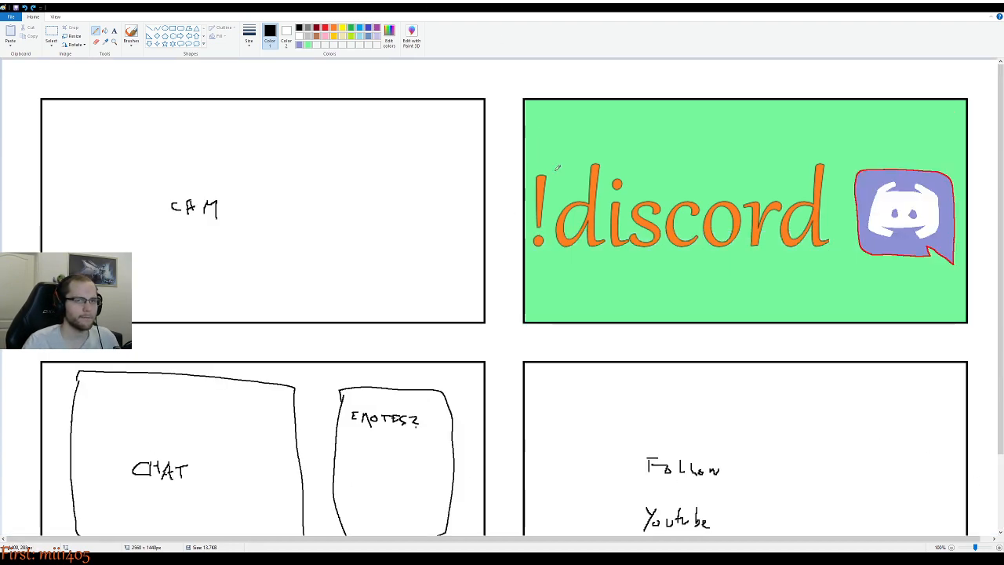
scroll(478, 357, down, 2)
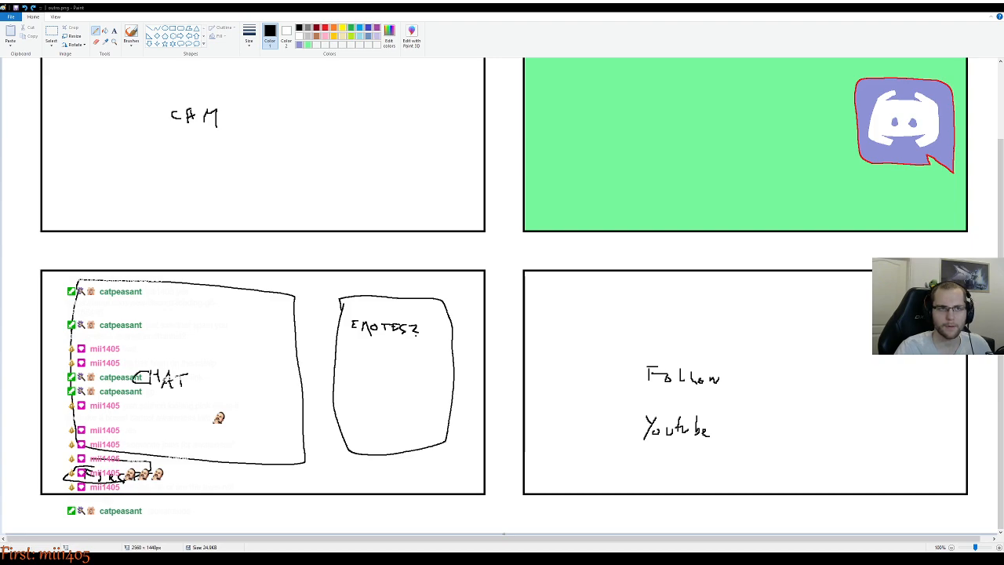
scroll(605, 241, down, 1)
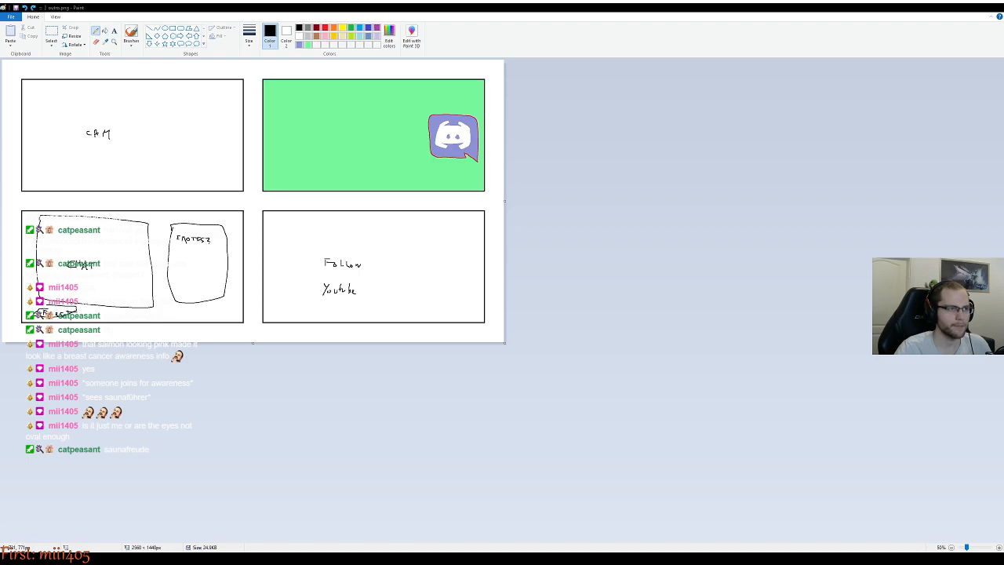
drag(146, 211, 146, 301)
key(ctrl+z)
drag(145, 215, 145, 313)
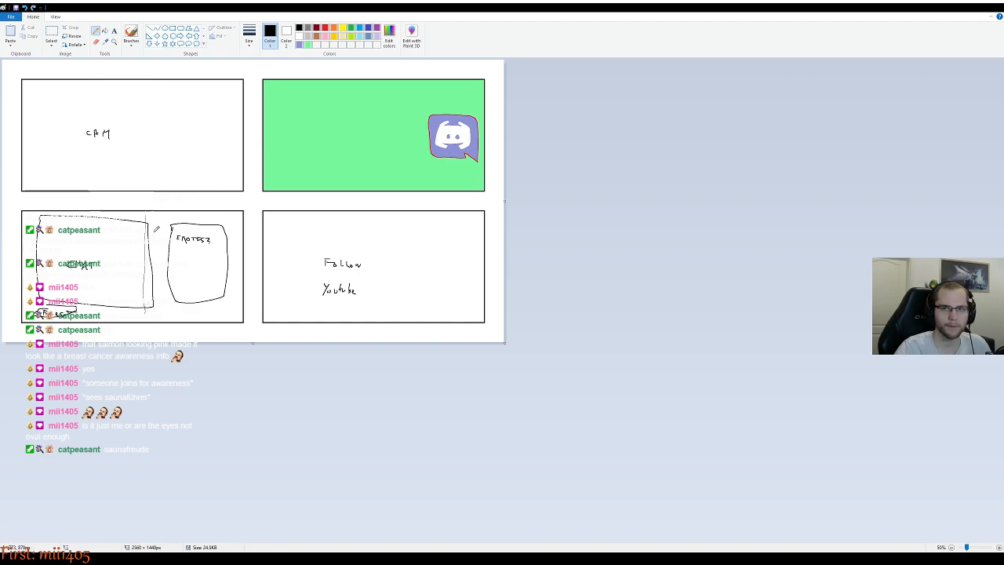
drag(153, 209, 151, 317)
key(ctrl+z)
key(ctrl+z)
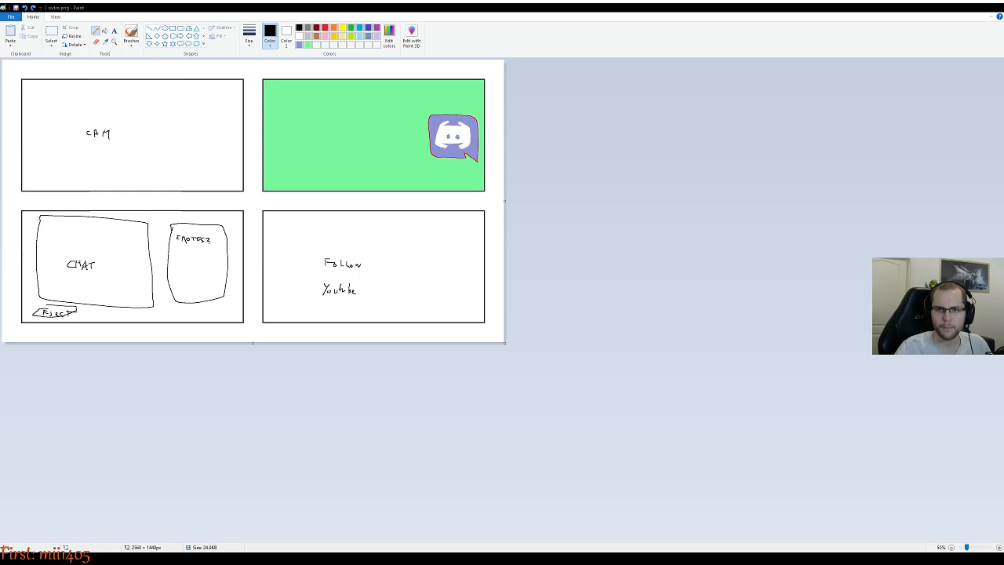
Clear the sketched chat, emotes and first areas from the lower-left box with a white-filled rectangle of about 1071 × 535 px
scroll(335, 363, up, 1)
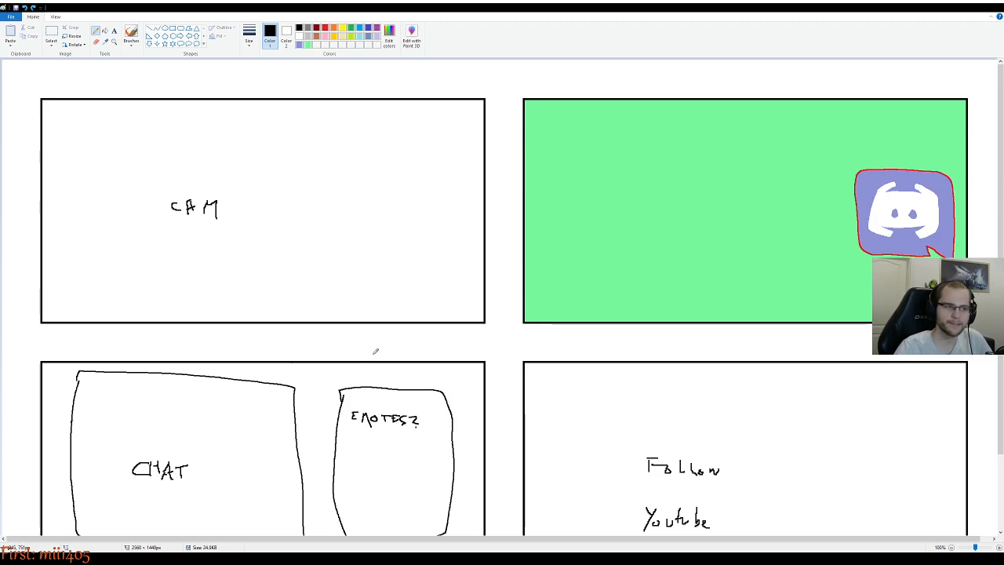
scroll(375, 352, down, 1)
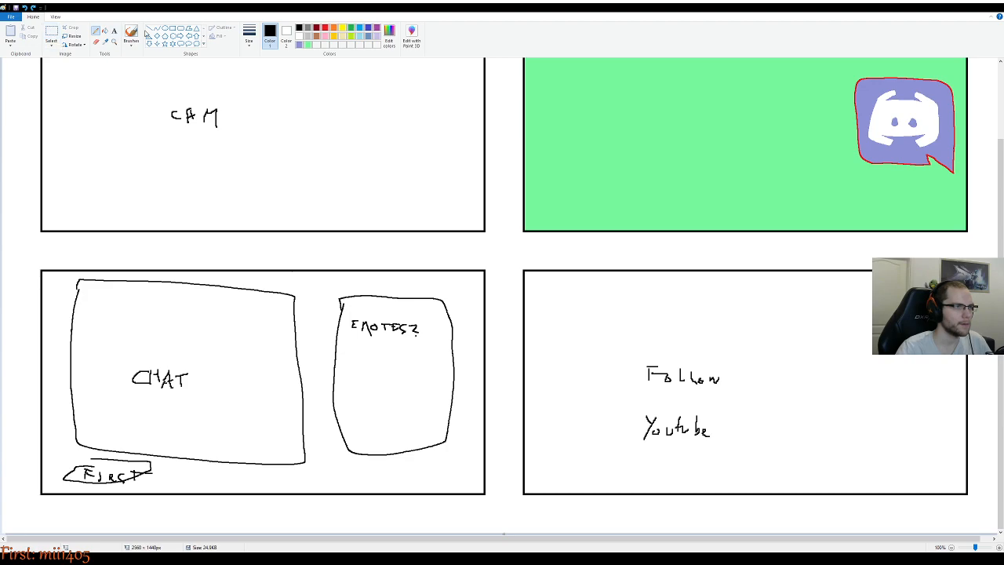
click(173, 28)
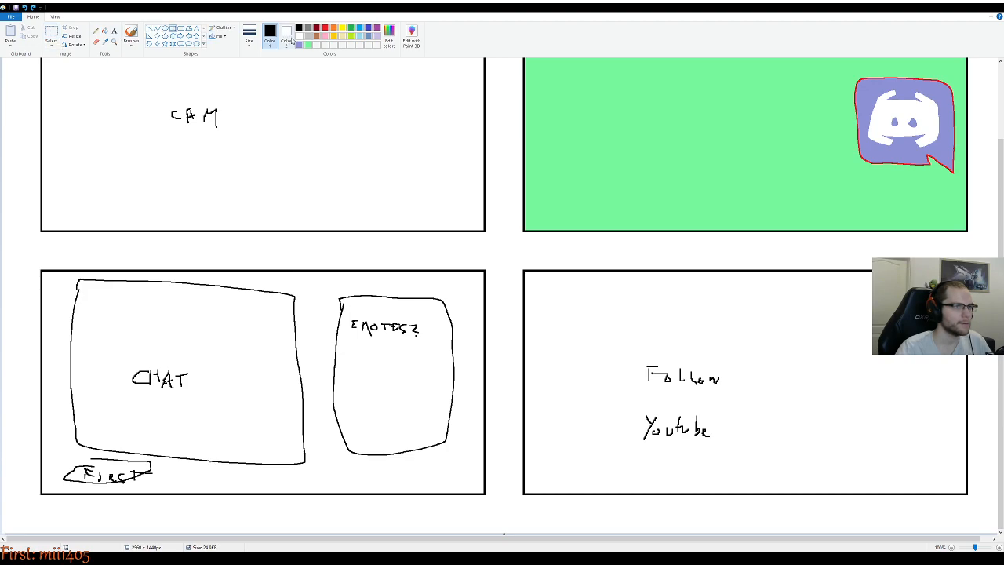
click(299, 36)
mouse_move(46, 274)
mouse_down()
mouse_move(267, 428)
mouse_move(469, 485)
mouse_up()
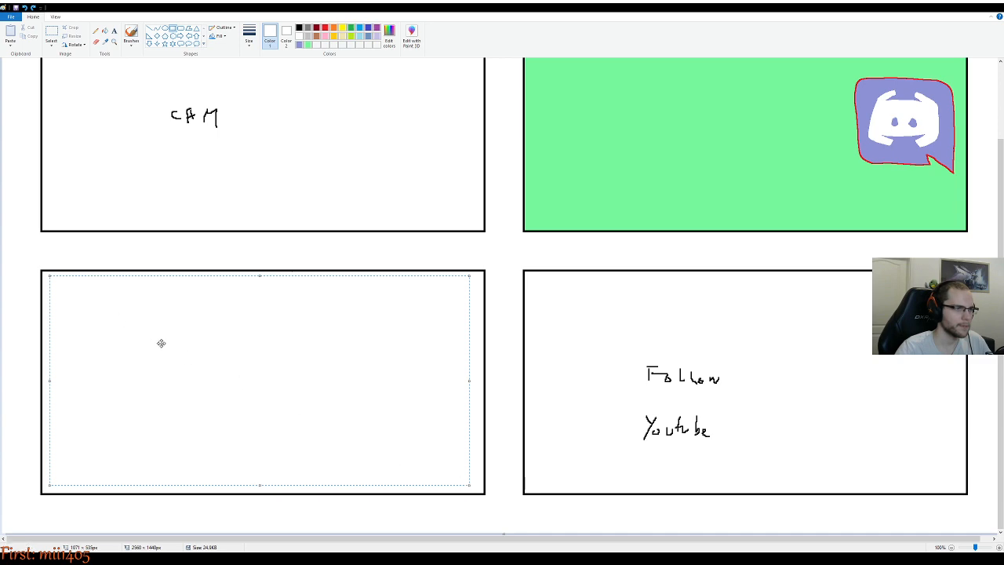
click(95, 246)
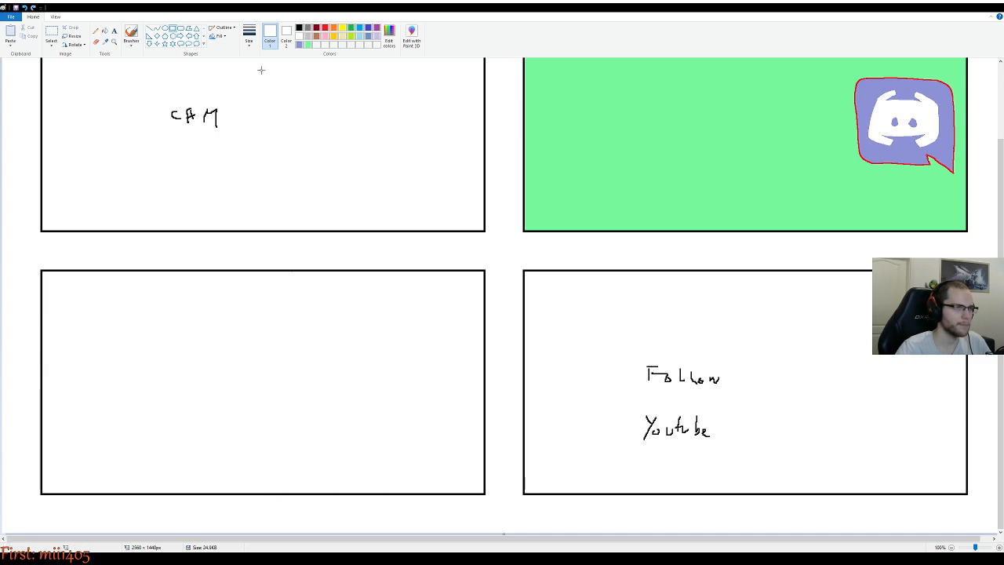
Draw a straight black vertical divider about 527 px tall, right of centre in the lower-left box
click(299, 28)
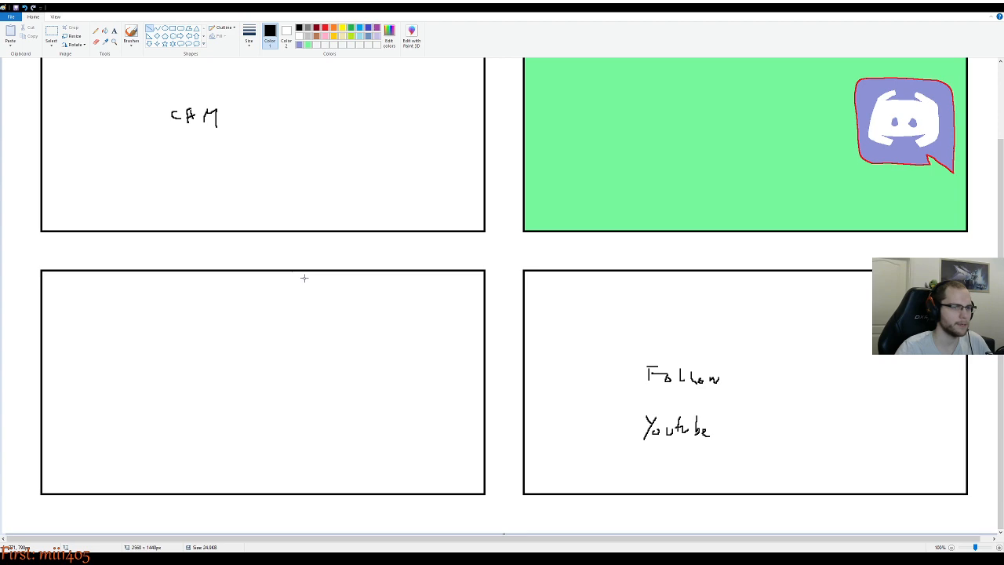
drag(303, 278, 304, 484)
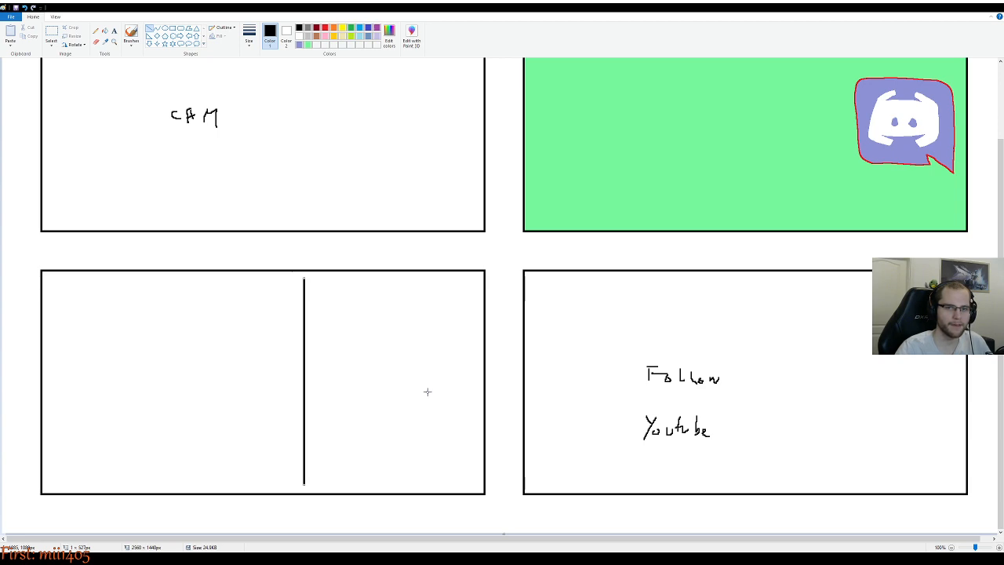
click(428, 391)
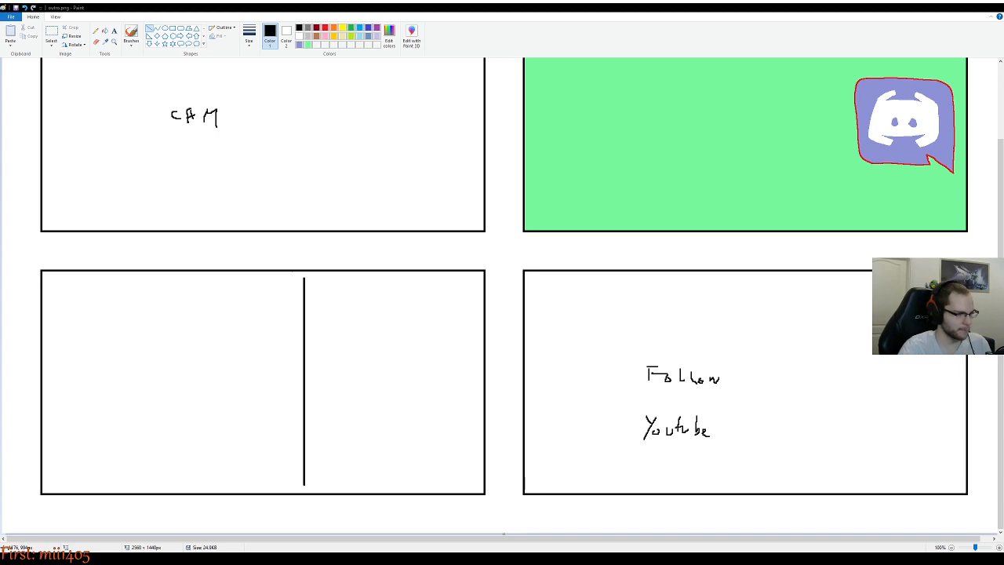
Sketch a grey pencil blob in the left part of the lower-left box and fill it with grey
scroll(429, 111, down, 1)
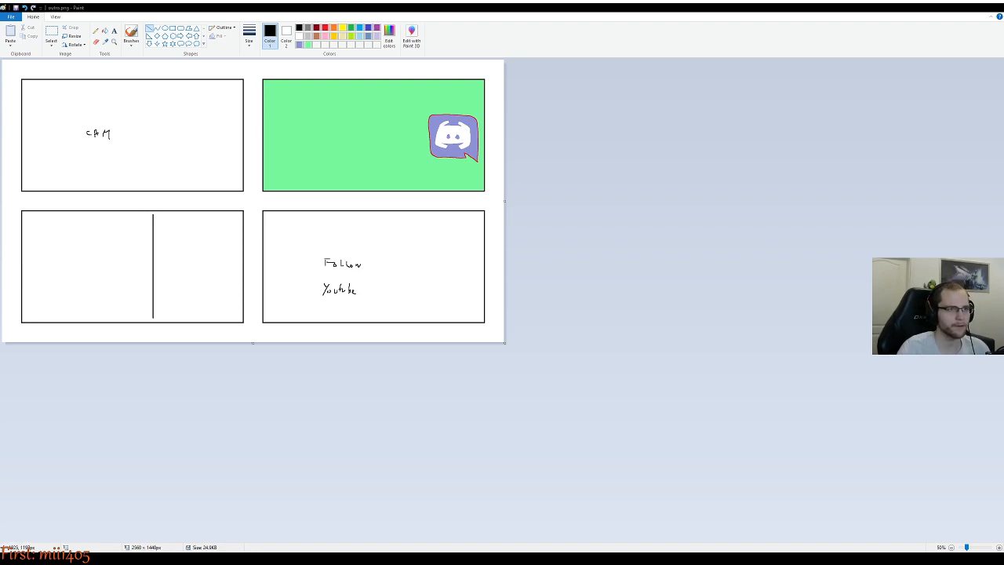
scroll(378, 293, up, 1)
scroll(367, 273, down, 3)
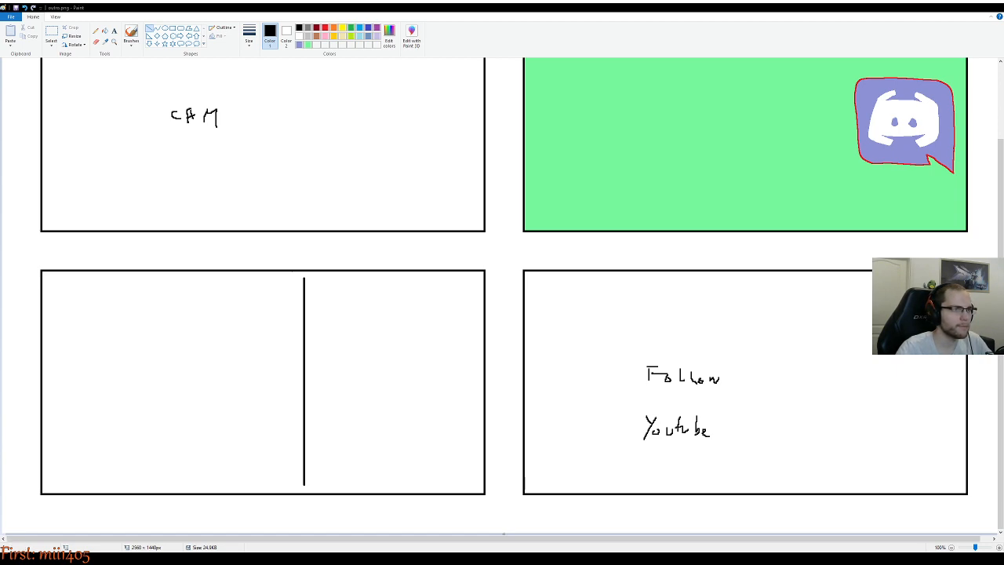
click(307, 29)
click(95, 30)
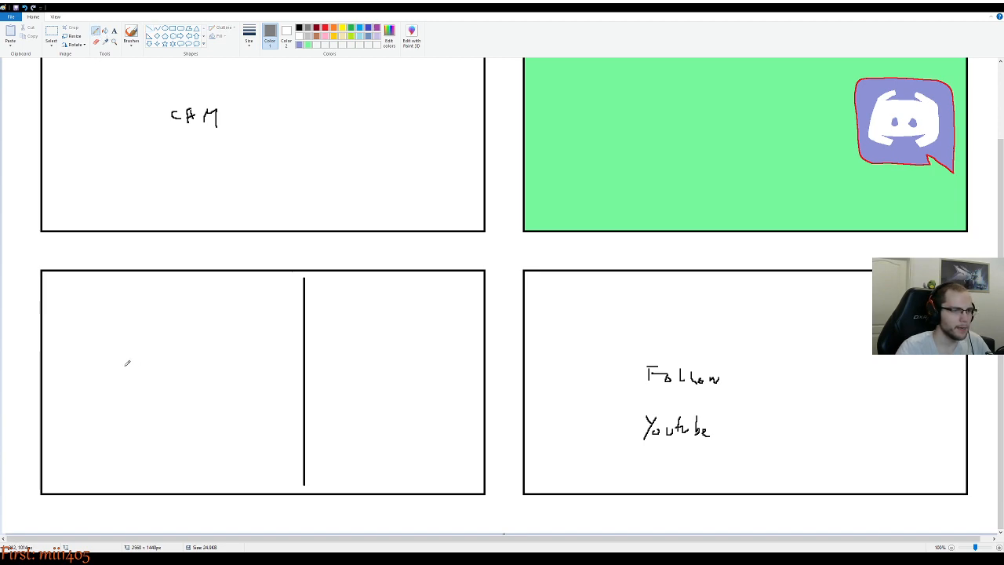
drag(123, 350, 122, 375)
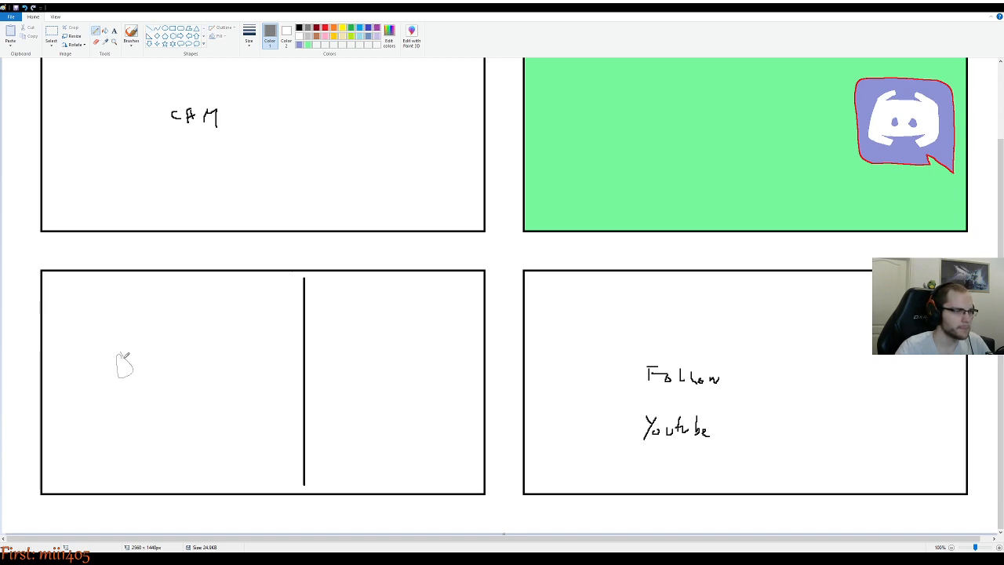
key(ctrl+z)
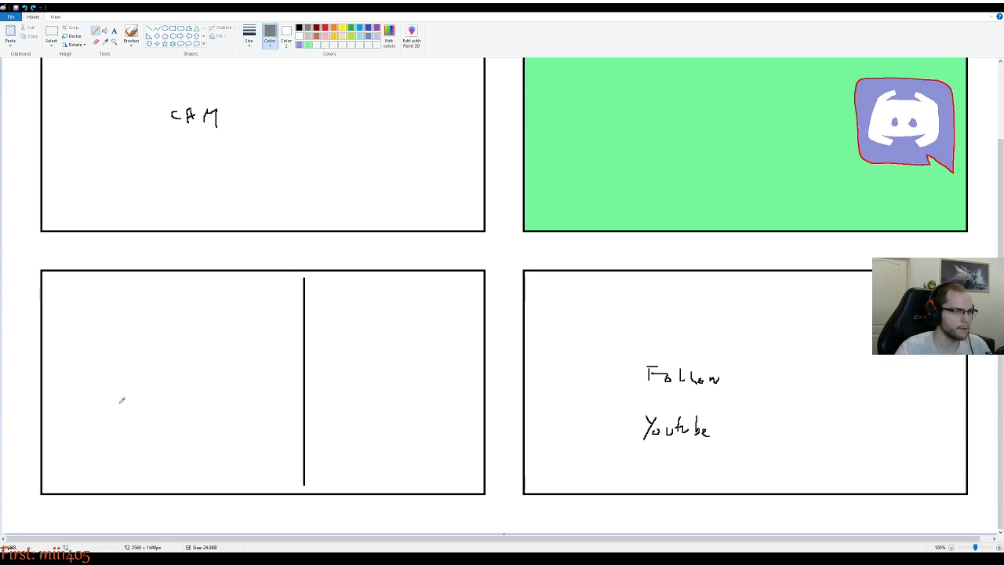
mouse_move(119, 416)
mouse_down()
mouse_move(153, 404)
mouse_move(110, 401)
mouse_move(153, 402)
mouse_move(117, 392)
mouse_move(145, 396)
mouse_move(131, 396)
mouse_up()
key(ctrl+z)
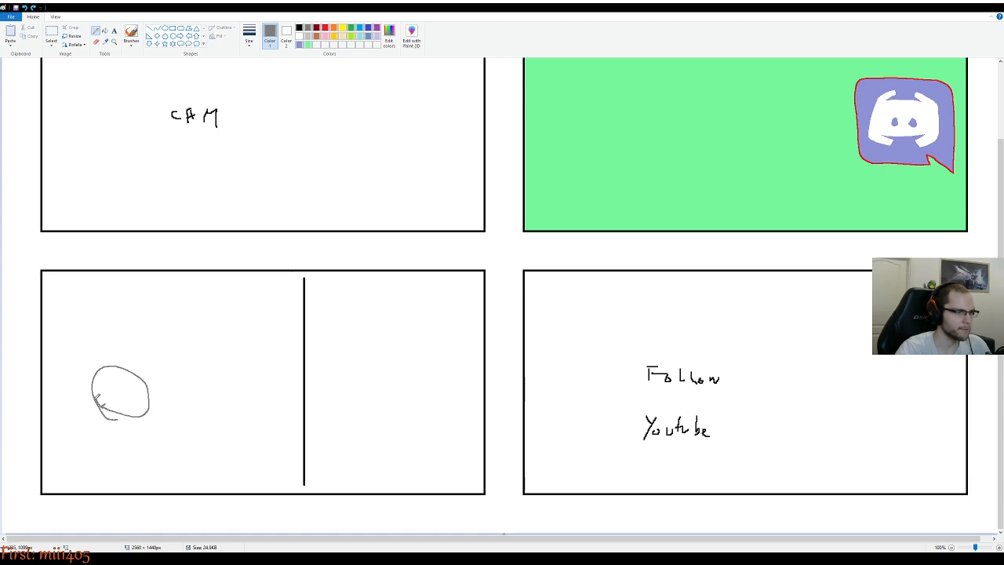
click(104, 31)
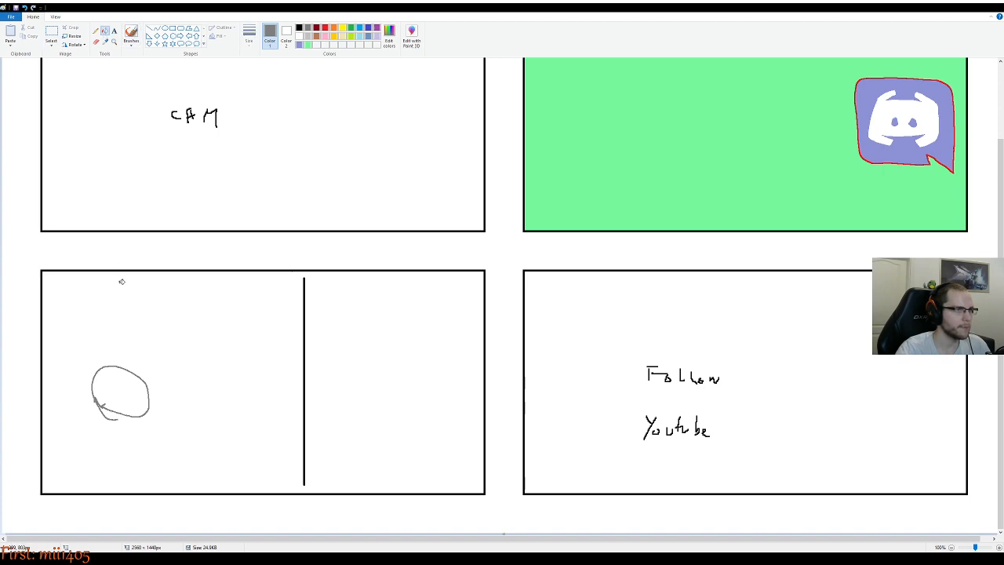
click(136, 375)
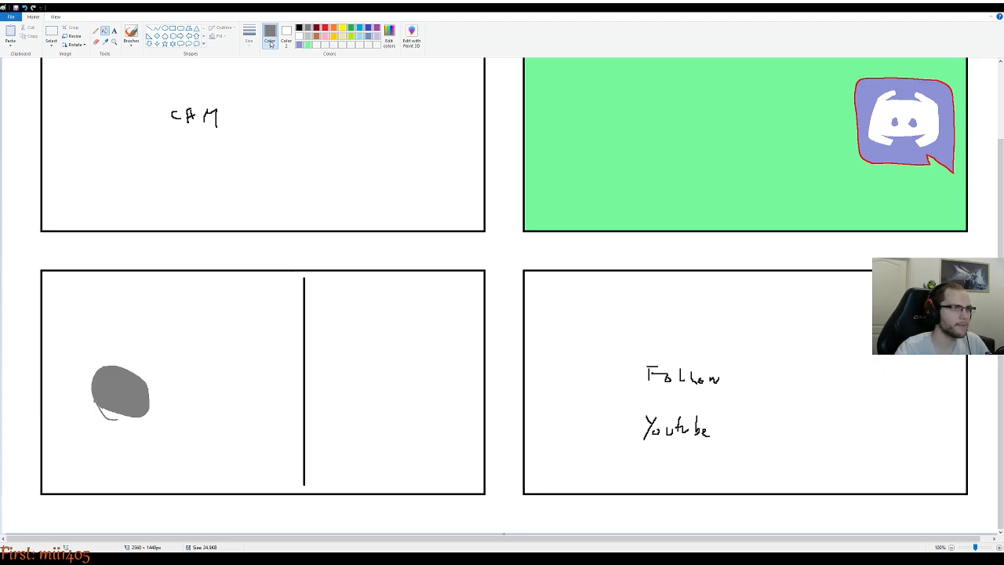
Try light blue and indigo background fills in the lower-left box, undoing the indigo one
click(103, 32)
click(360, 27)
click(221, 368)
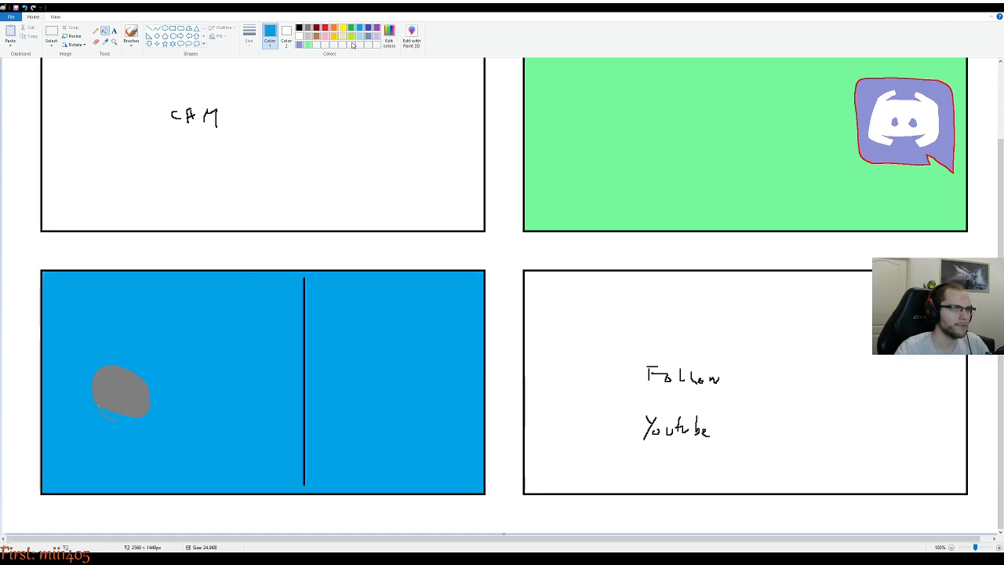
click(368, 28)
click(225, 390)
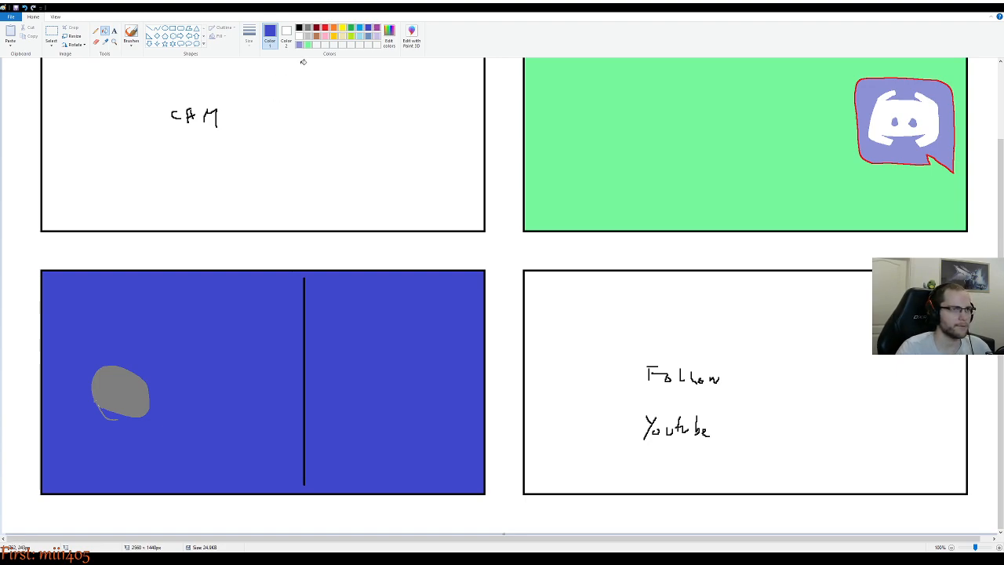
key(ctrl+z)
Try orange, yellow and red background fills in the lower-left box, undoing the red one
click(334, 32)
click(227, 367)
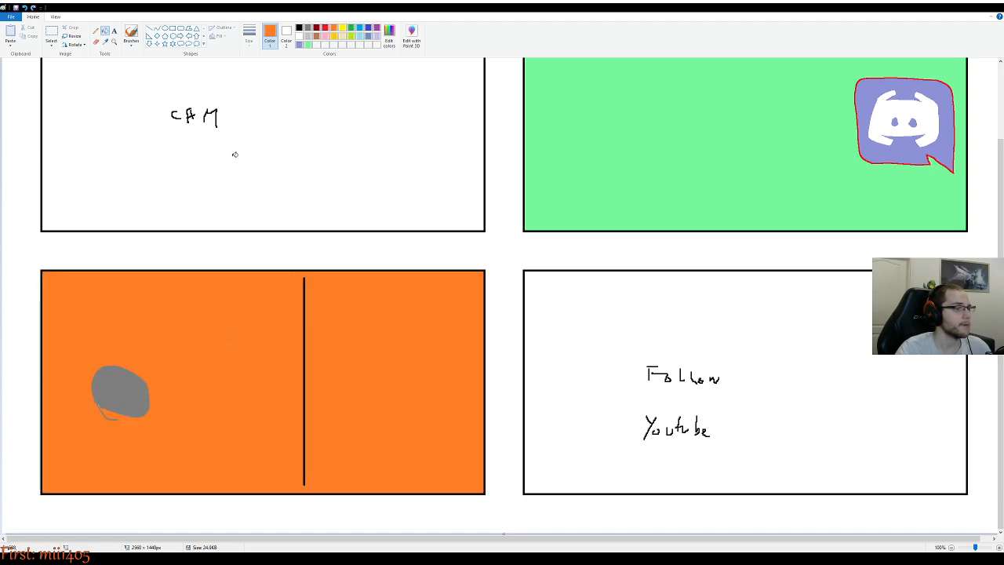
click(343, 28)
click(192, 367)
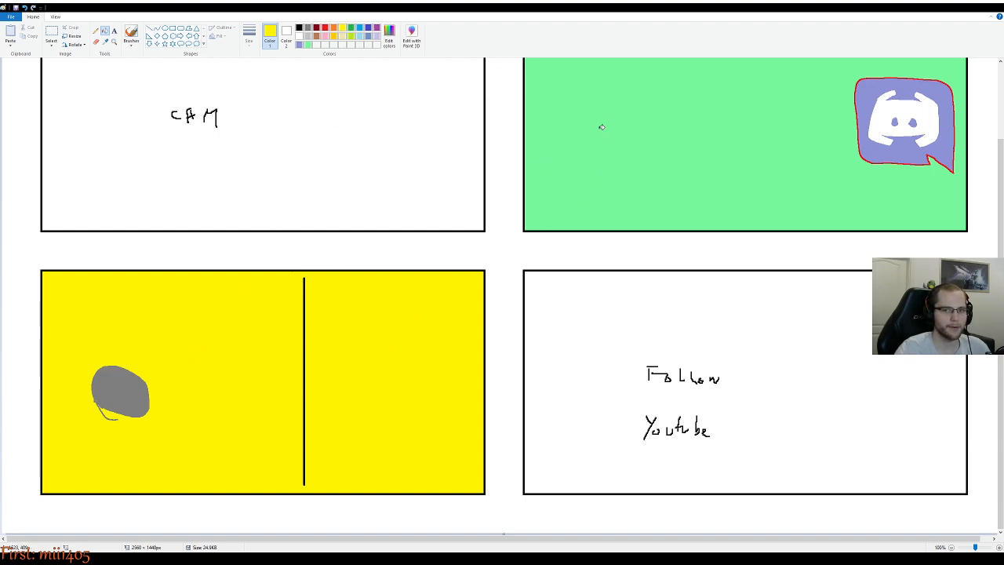
click(325, 28)
click(188, 358)
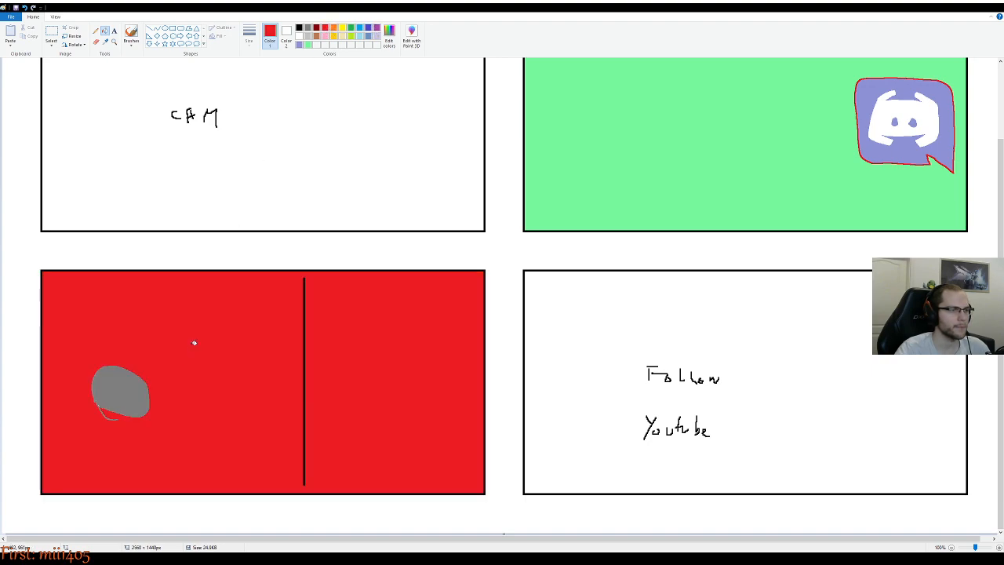
key(ctrl+z)
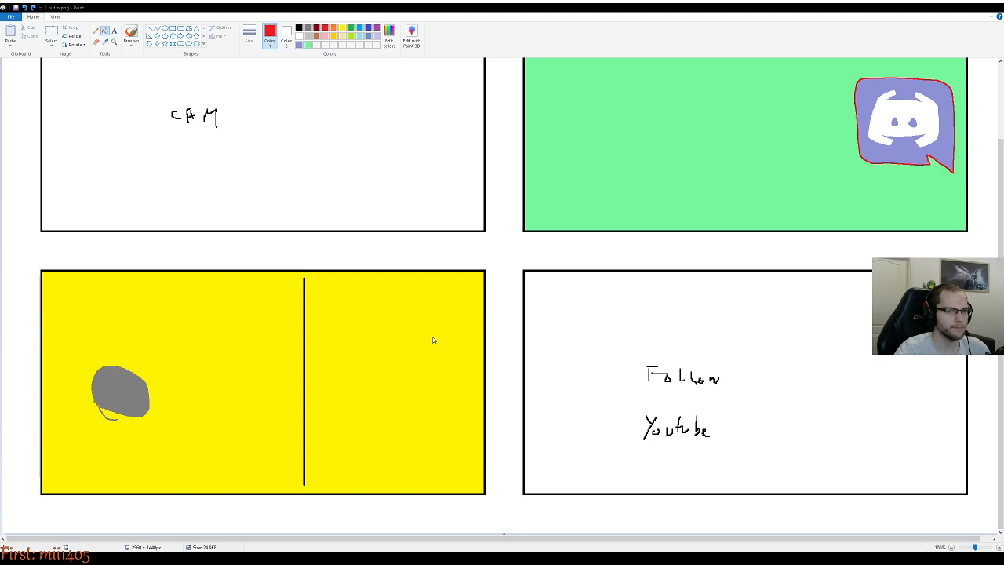
Try purple and gold background fills around the grey blob in the lower-left box
click(377, 28)
click(198, 387)
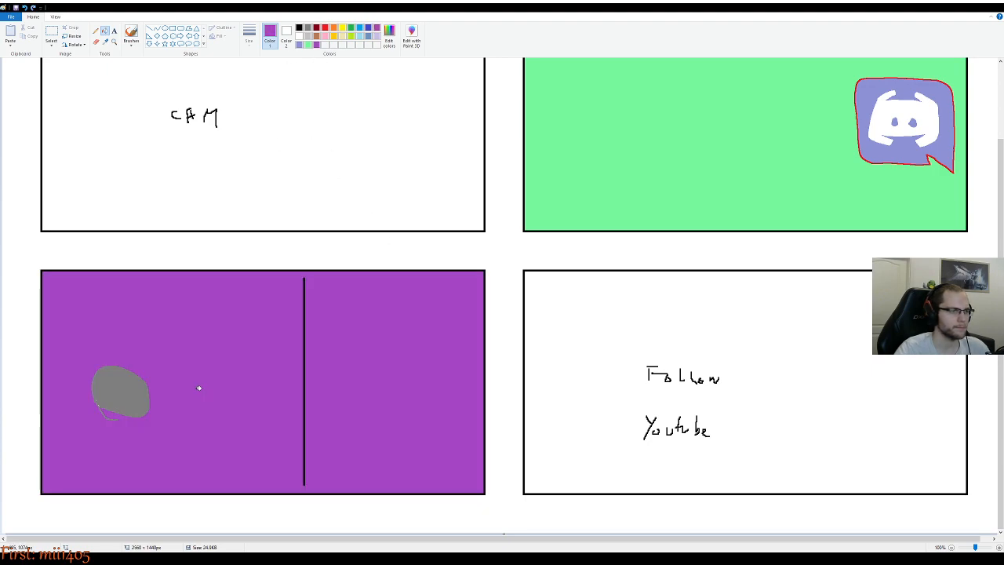
click(334, 37)
click(173, 397)
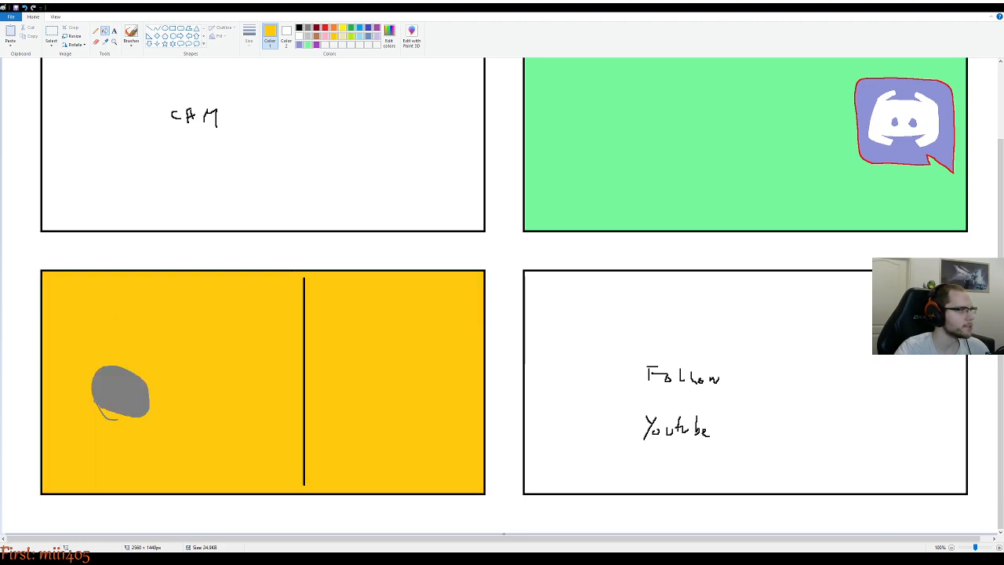
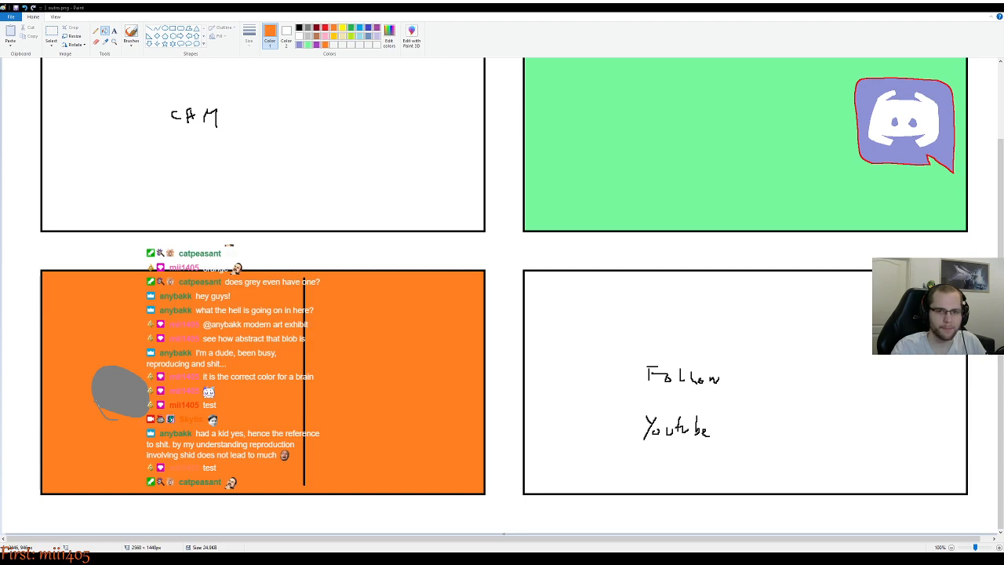
Try a black background fill behind the chat text in the lower-left box and undo it
click(298, 27)
click(189, 434)
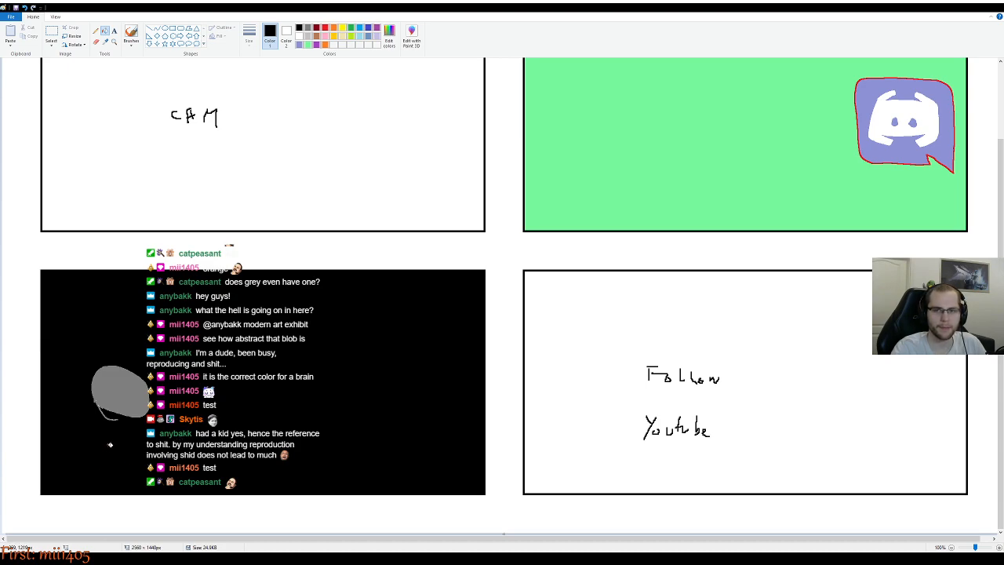
key(ctrl+z)
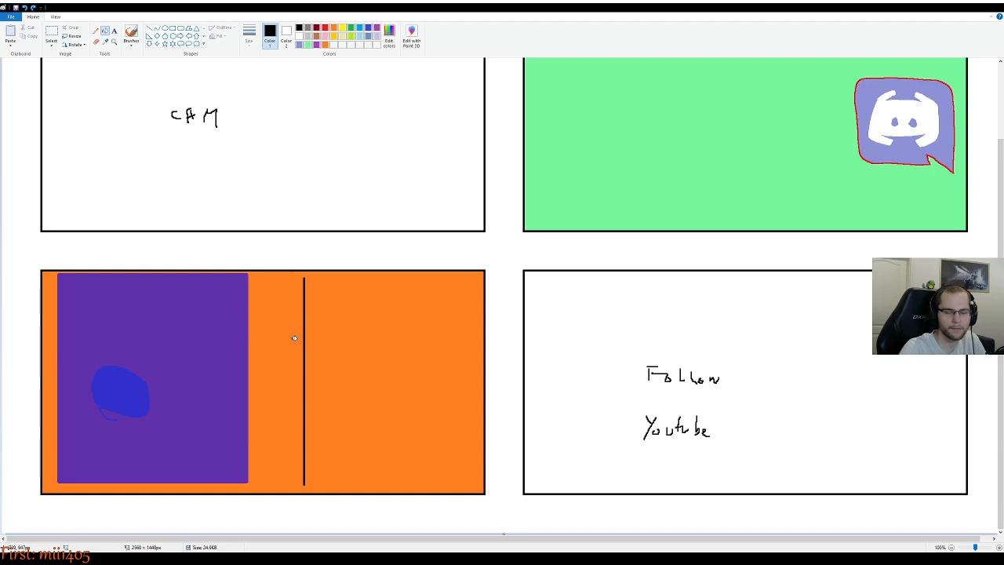
Fill the blob in the lower-left box with the custom orange and cover its leftover specks with an orange-filled rectangle
click(325, 45)
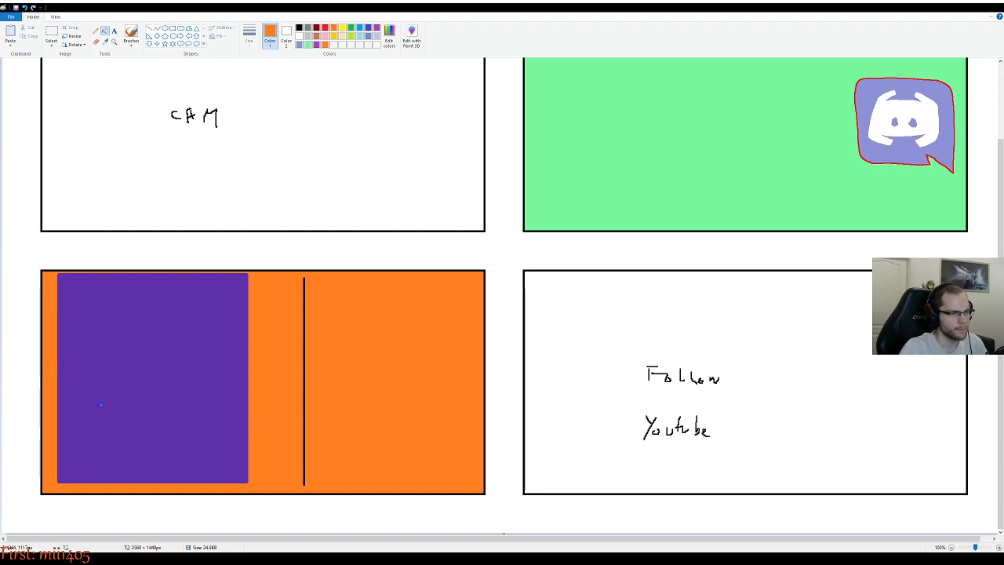
scroll(117, 439, up, 1)
scroll(235, 392, down, 5)
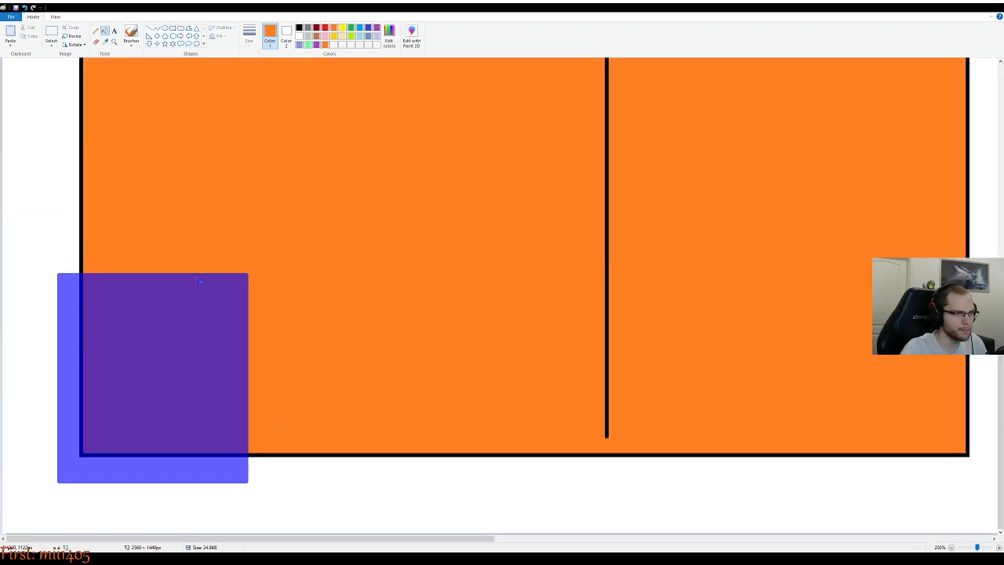
scroll(328, 318, up, 1)
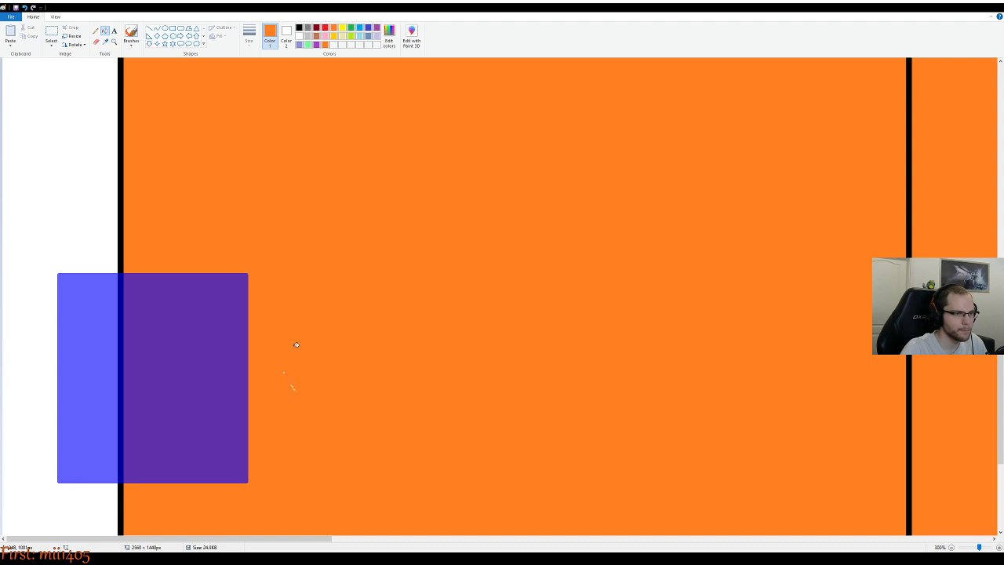
click(172, 29)
drag(260, 338, 307, 402)
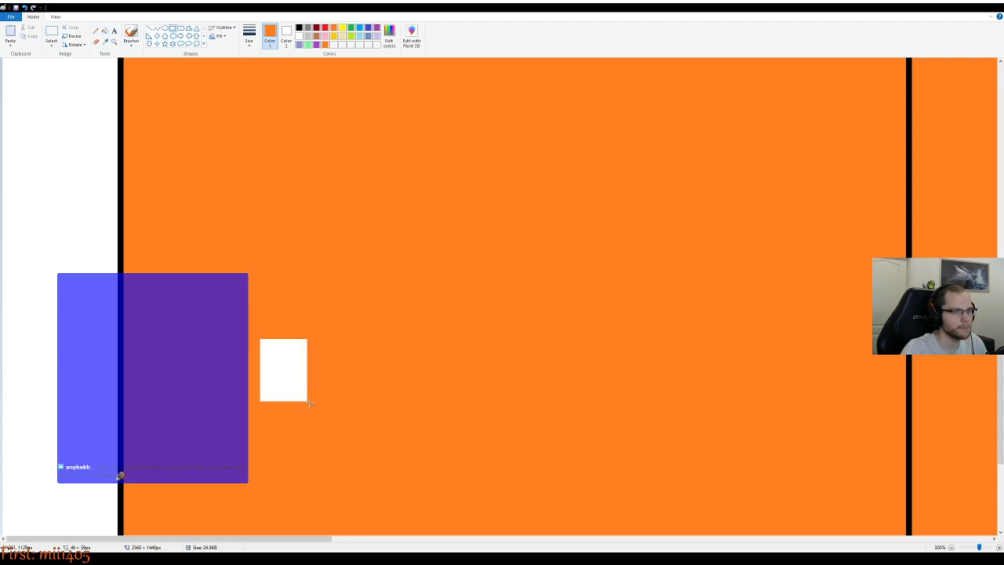
key(ctrl+z)
click(286, 35)
click(329, 45)
drag(223, 310, 355, 424)
click(426, 243)
scroll(414, 262, down, 1)
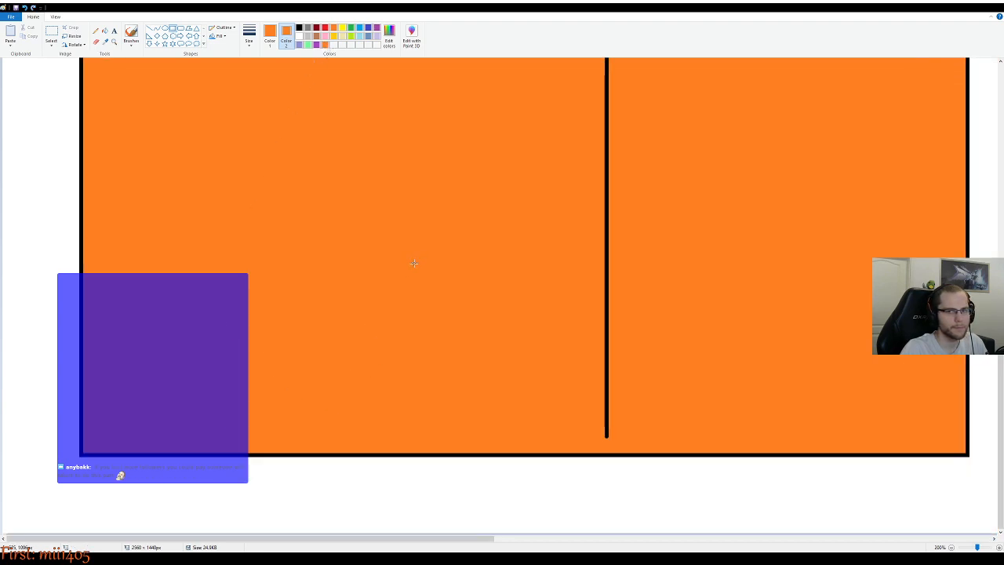
scroll(414, 263, down, 1)
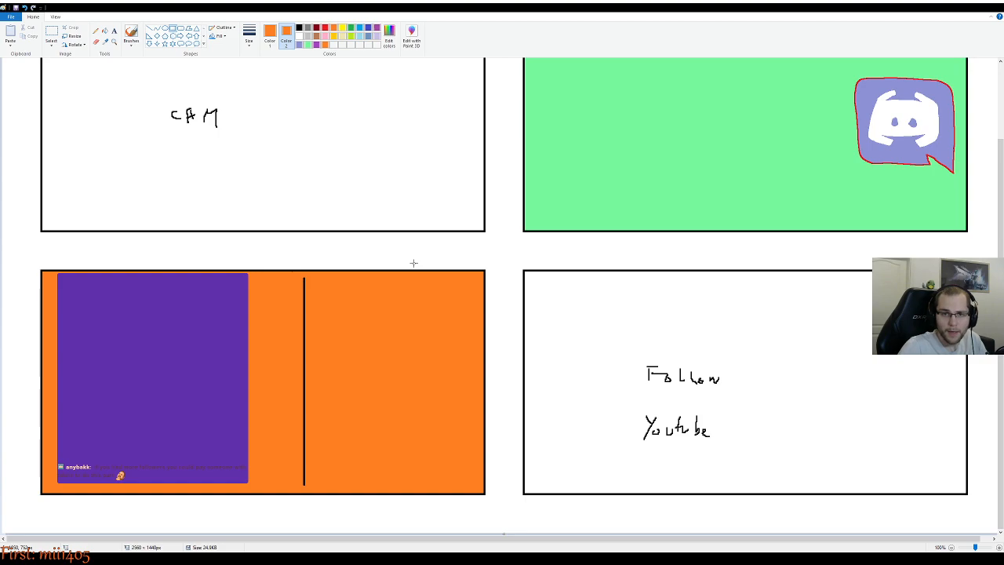
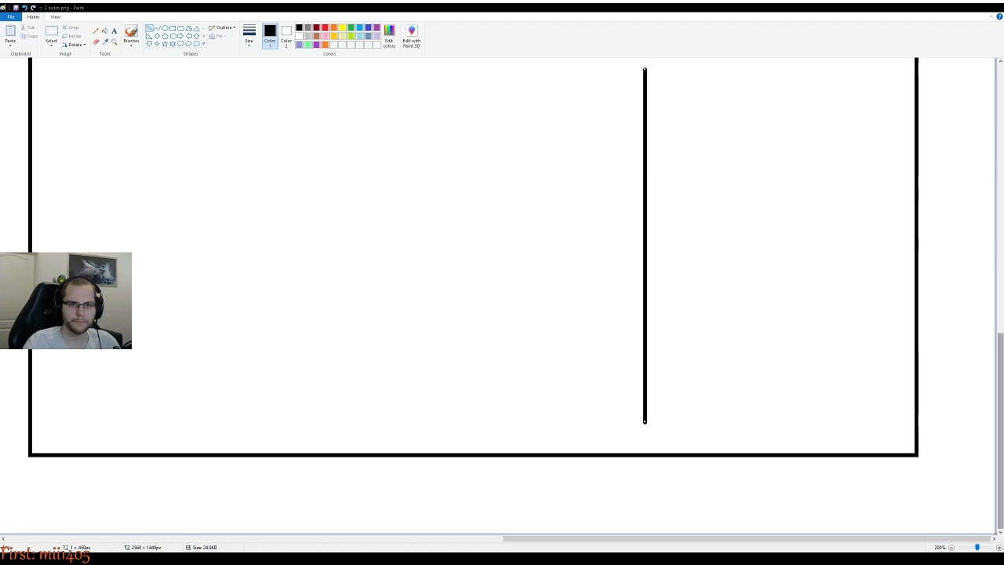
scroll(473, 298, up, 1)
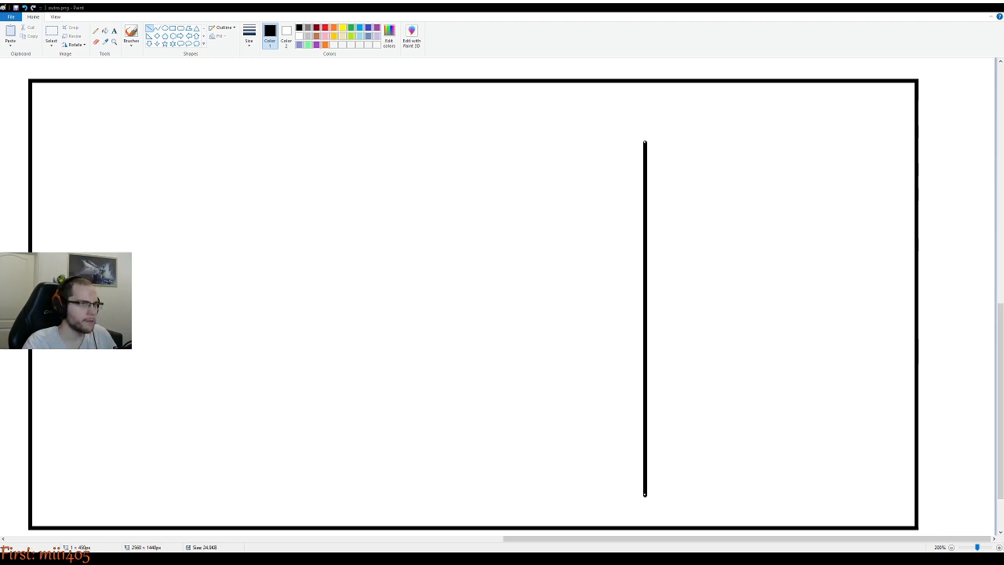
Try to draw a black freehand curve in the wide area before the vertical divider and undo the strokes
click(95, 30)
mouse_move(258, 265)
mouse_down()
mouse_move(261, 252)
mouse_move(297, 244)
mouse_move(463, 246)
mouse_up()
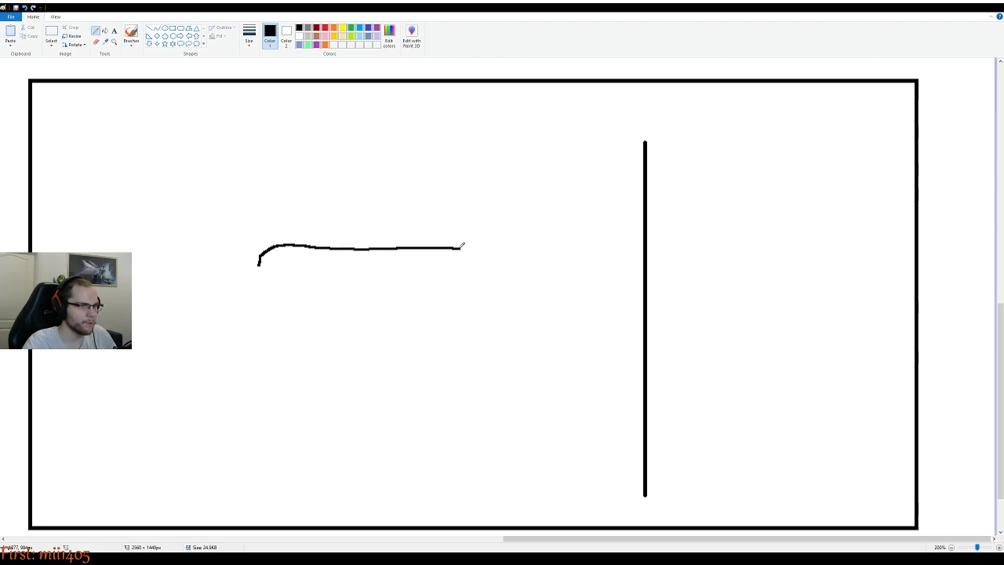
mouse_move(288, 243)
mouse_down()
mouse_move(378, 236)
mouse_move(485, 250)
mouse_up()
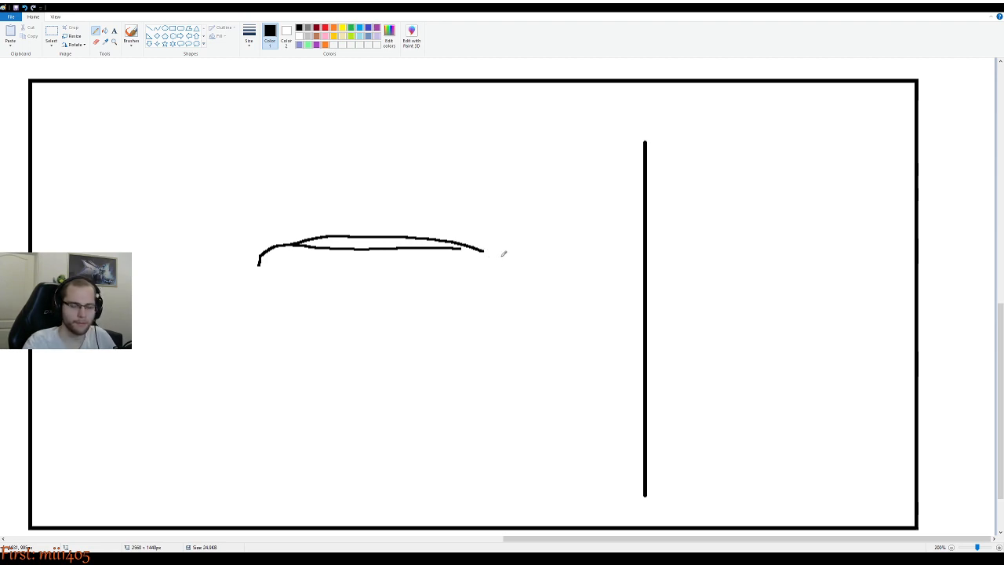
key(ctrl+z)
key(ctrl+z)
key(ctrl+z)
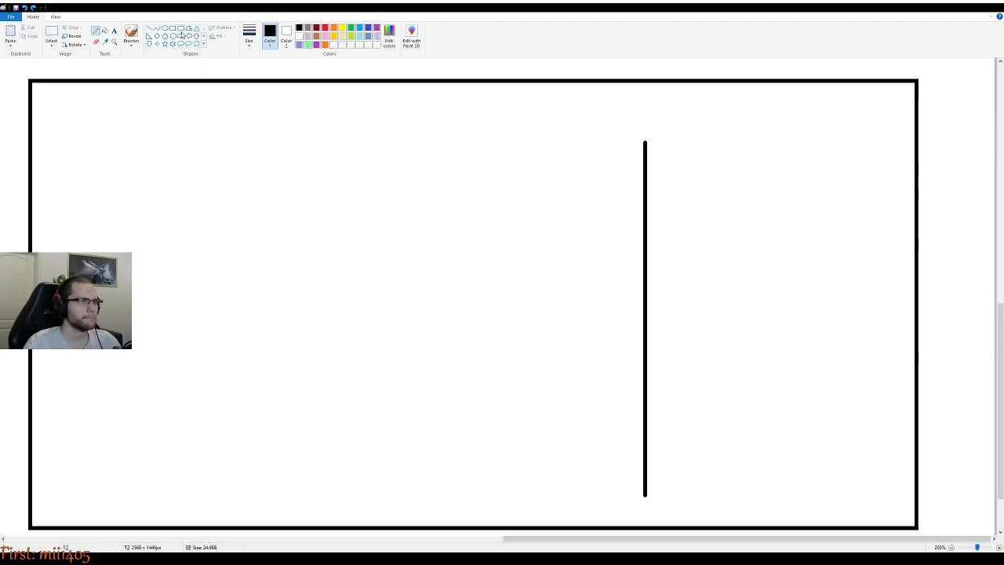
Draw a near-vertical red freehand stroke just past the vertical divider as the outline's left edge, undoing unsatisfactory attempts
click(329, 29)
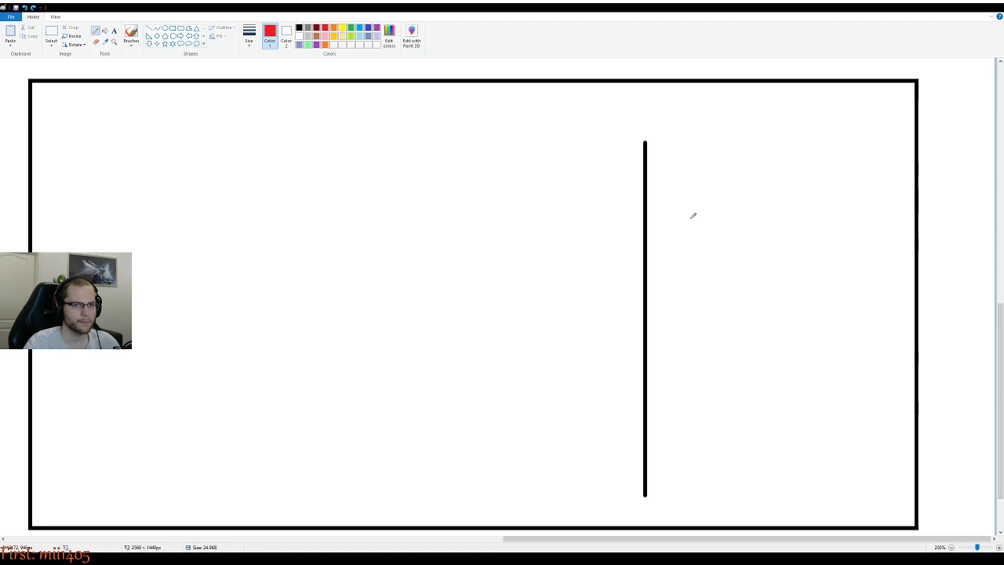
mouse_move(682, 225)
mouse_down()
mouse_move(674, 330)
mouse_move(681, 359)
mouse_move(704, 370)
mouse_up()
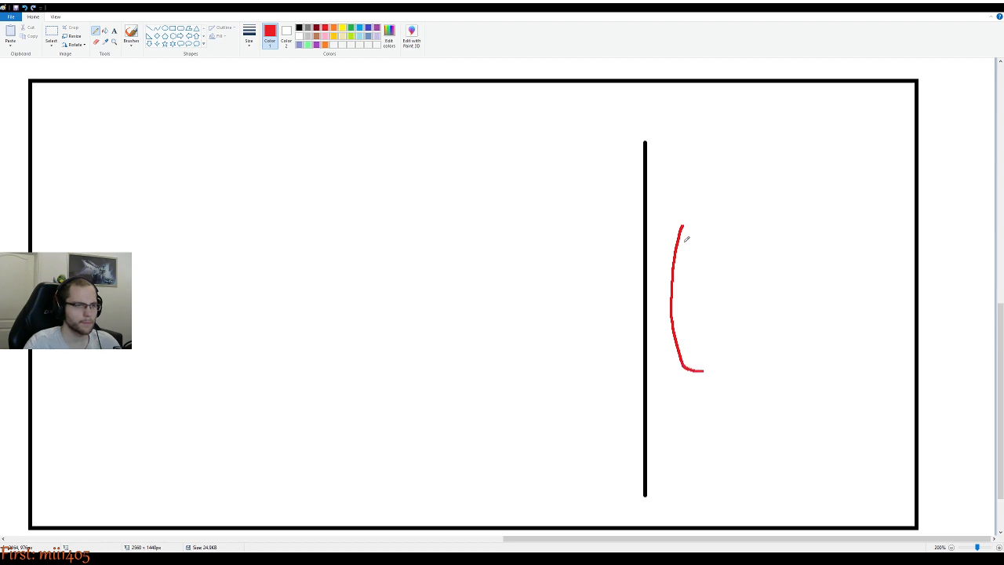
key(ctrl+z)
key(ctrl+z)
drag(683, 227, 680, 351)
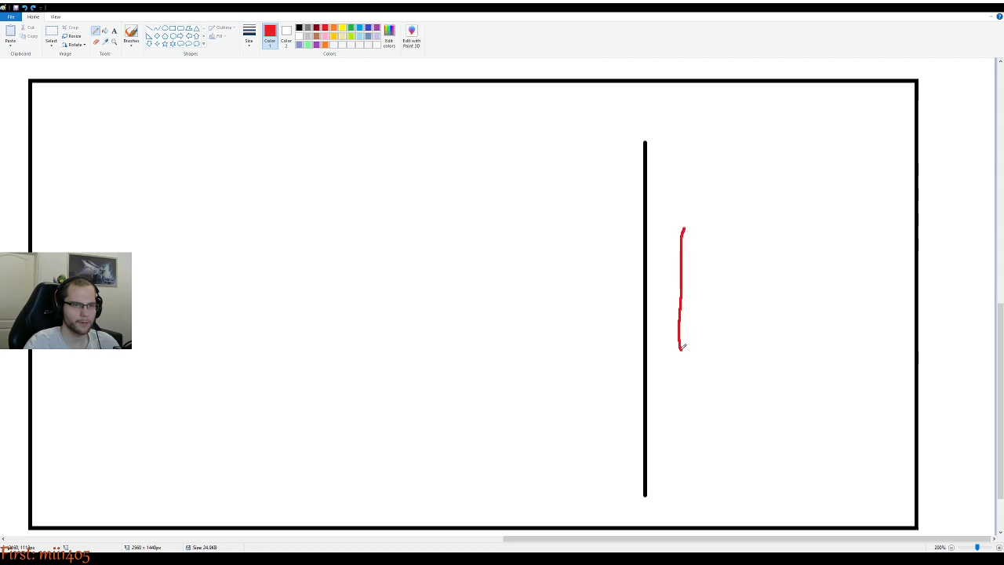
key(ctrl+z)
drag(685, 230, 688, 343)
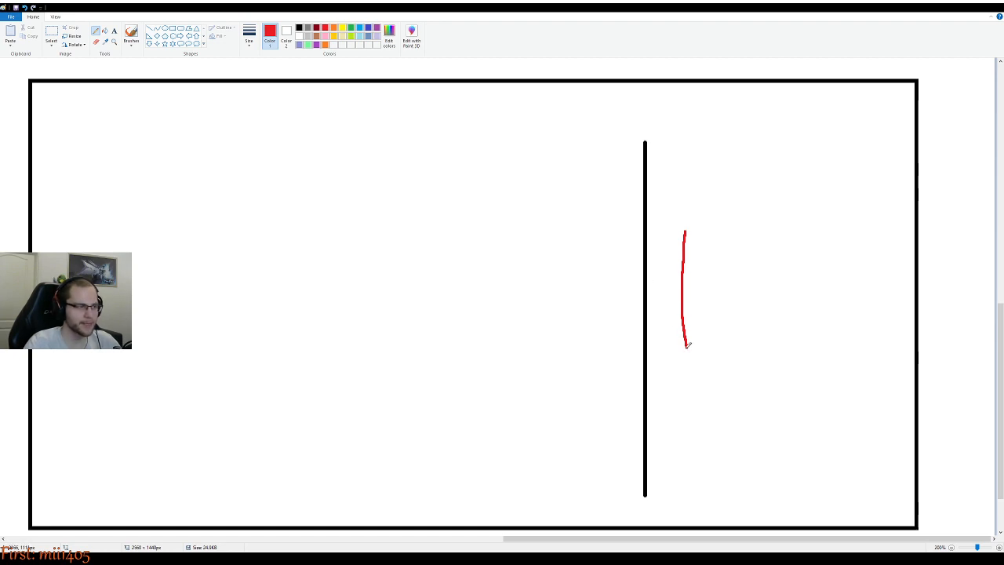
Extend the red stroke into a long bottom edge with rounded corners at both ends, undoing unsatisfactory attempts
drag(687, 345, 712, 361)
key(ctrl+z)
key(ctrl+z)
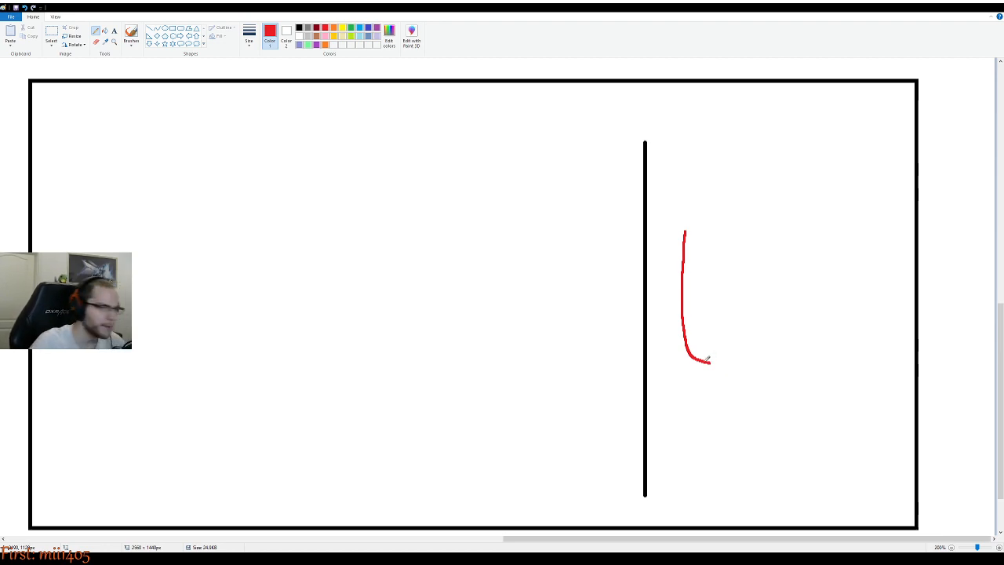
key(ctrl+z)
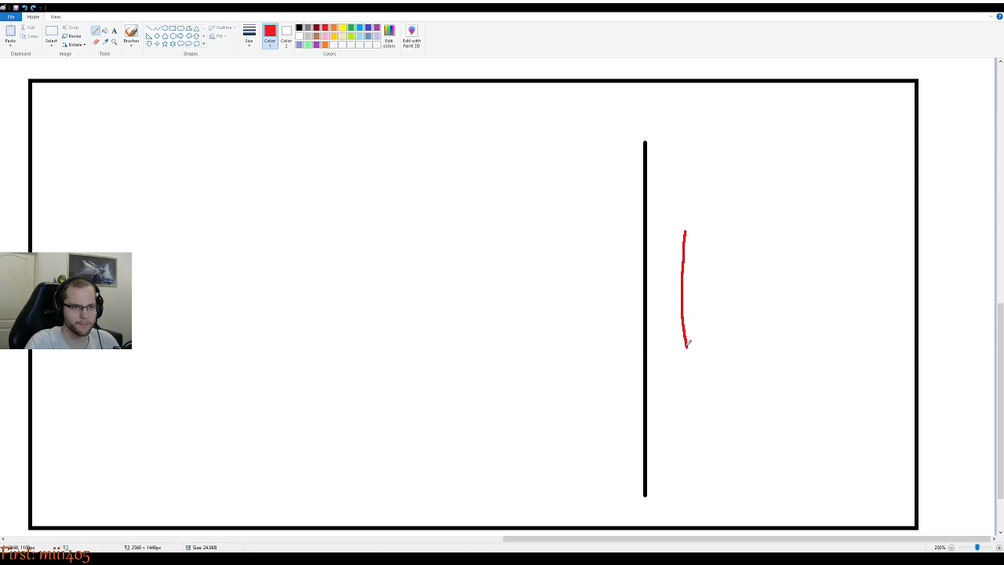
mouse_move(690, 344)
mouse_down()
mouse_move(712, 360)
mouse_move(697, 351)
mouse_move(865, 360)
mouse_move(885, 342)
mouse_move(878, 219)
mouse_up()
key(ctrl+z)
key(ctrl+z)
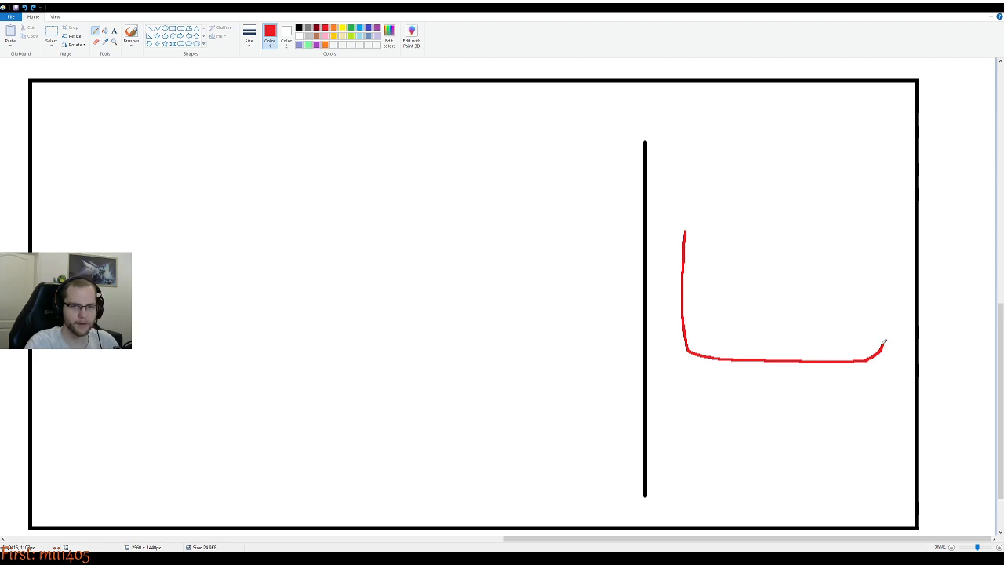
Draw the right edge of the red outline upward from the bottom-right corner, undoing uneven attempts
drag(883, 339, 867, 237)
key(ctrl+z)
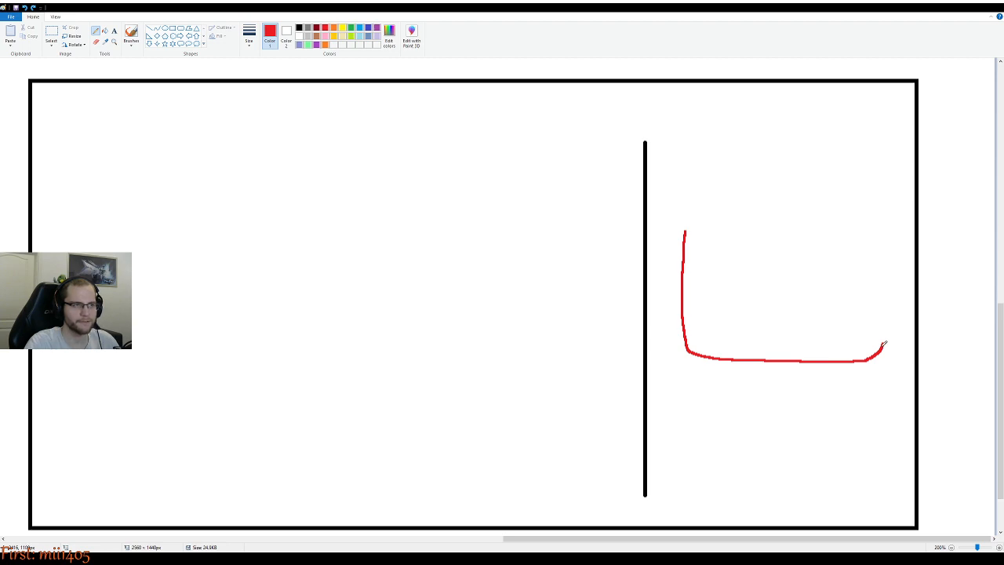
drag(883, 341, 877, 231)
key(ctrl+z)
drag(884, 343, 869, 221)
key(ctrl+z)
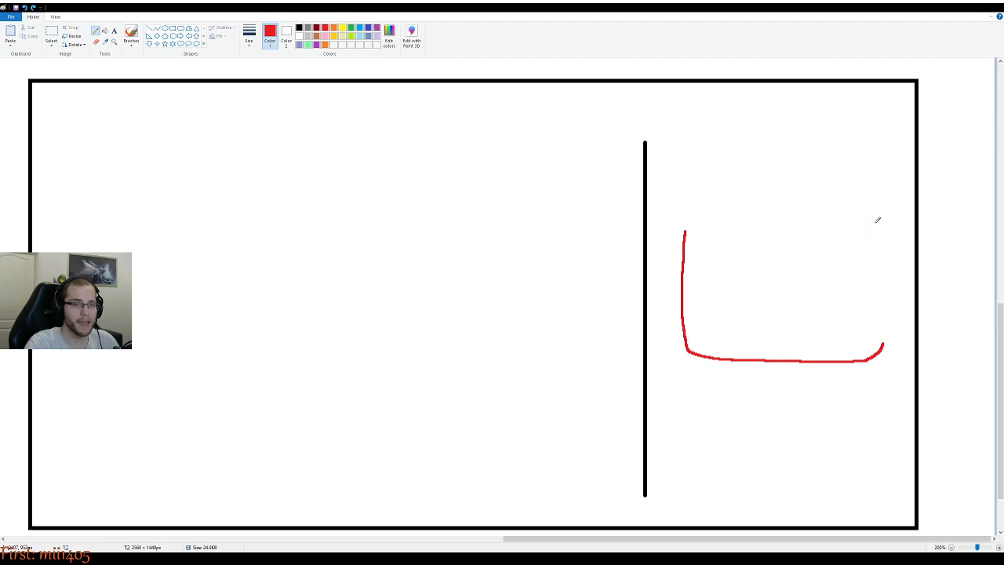
drag(885, 336, 876, 221)
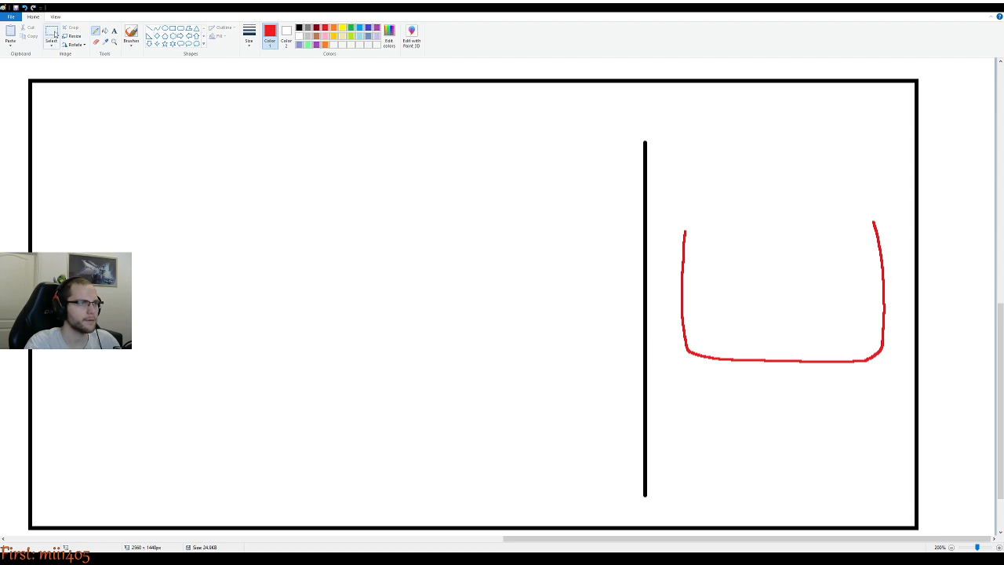
Erase the upper tip of the red right edge and draw a rounded top-right corner in its place
click(97, 42)
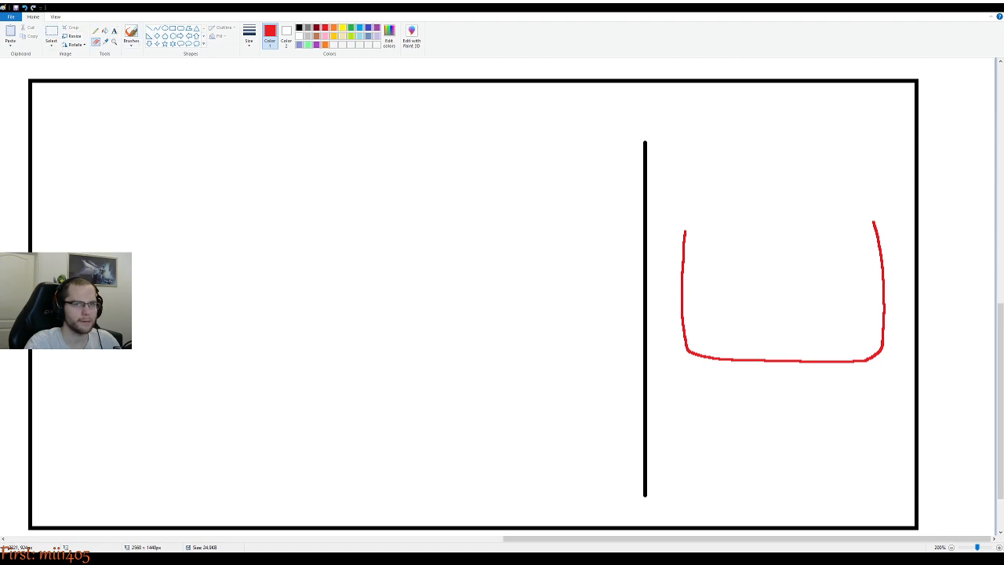
drag(869, 218, 880, 243)
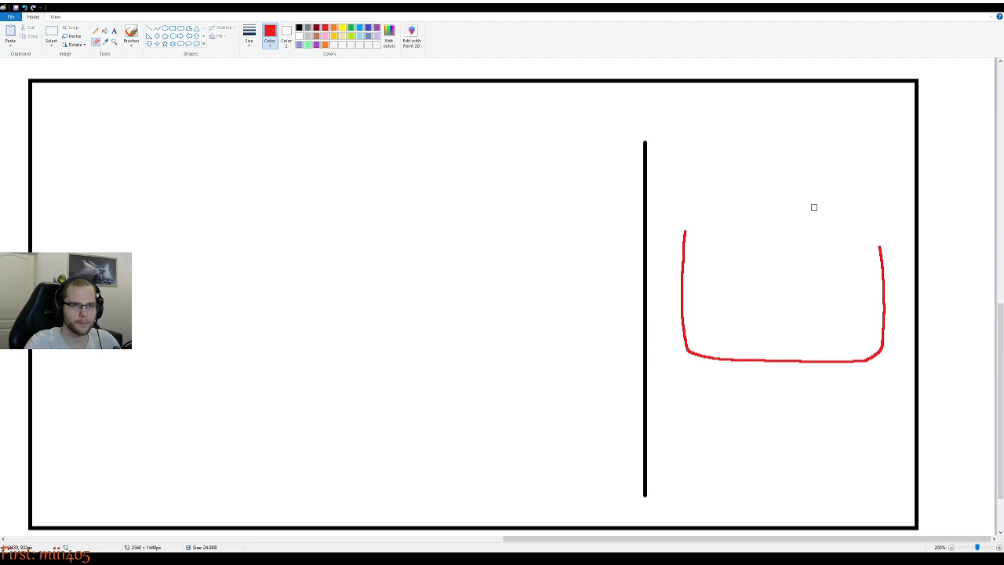
click(95, 30)
mouse_move(880, 249)
mouse_down()
mouse_move(873, 229)
mouse_move(859, 226)
mouse_up()
key(ctrl+z)
key(ctrl+z)
key(ctrl+z)
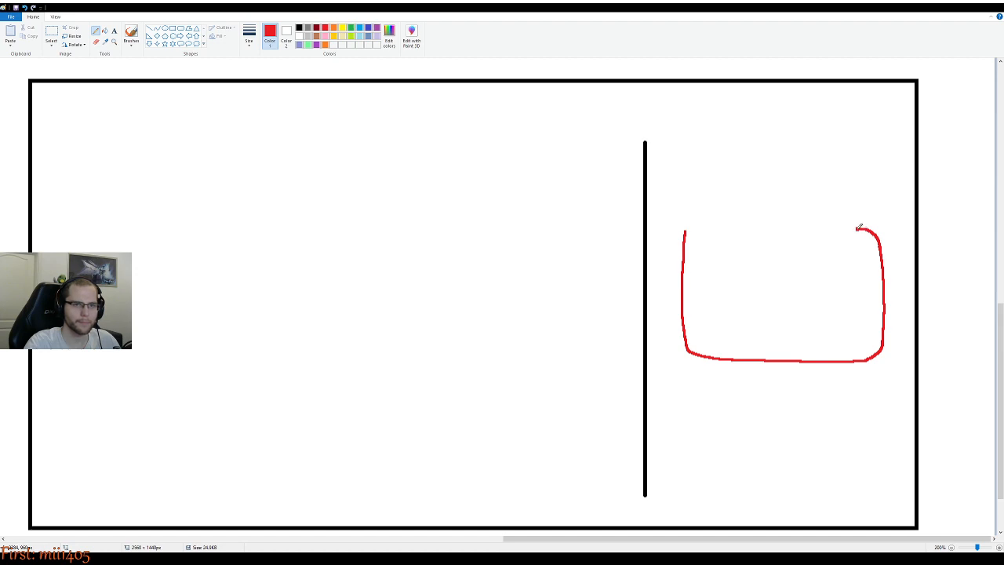
Draw the top edge of the red outline from the rounded corner across to the left edge
drag(858, 227, 683, 223)
key(ctrl+z)
drag(861, 227, 687, 223)
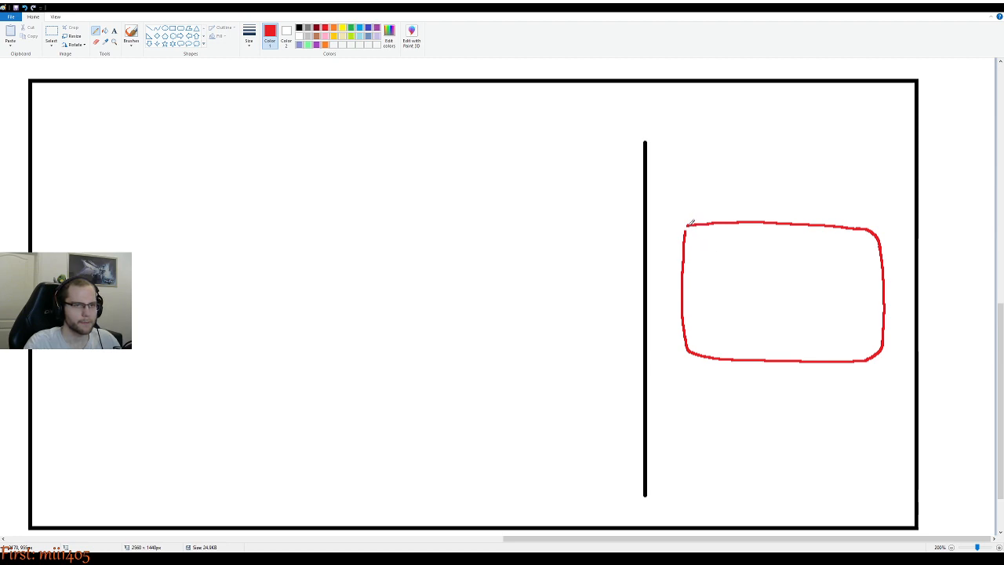
Erase the red outline's left edge, bottom-left corner and top edge, trimming the tip of the top-right corner
click(95, 41)
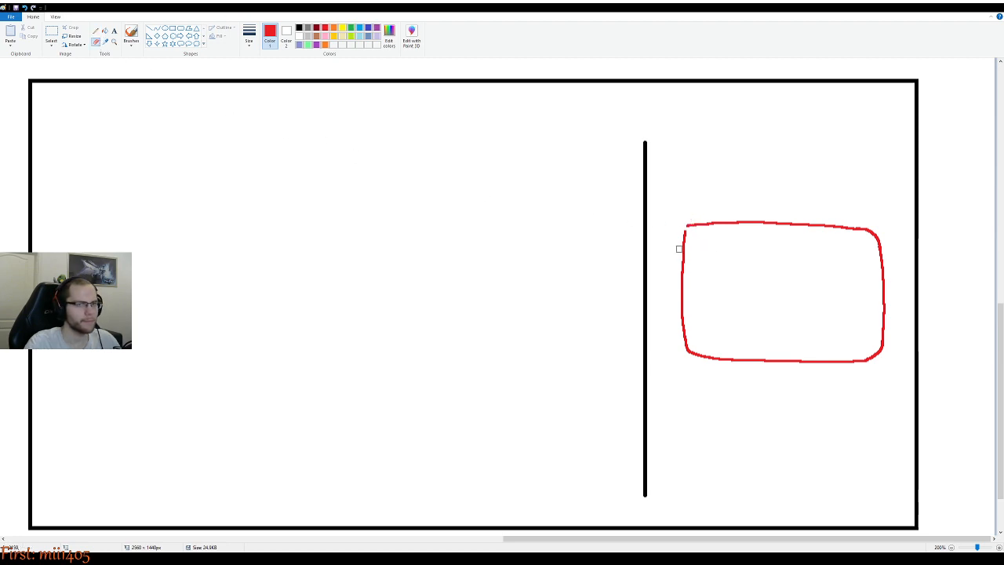
mouse_move(683, 238)
mouse_down()
mouse_move(685, 348)
mouse_move(717, 357)
mouse_up()
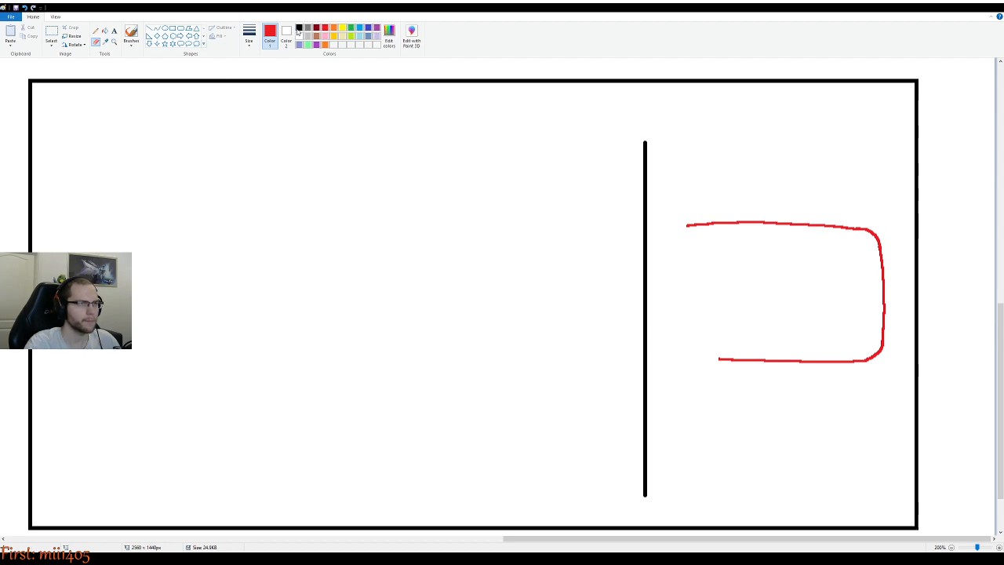
mouse_move(688, 227)
mouse_down()
mouse_move(789, 227)
mouse_move(740, 217)
mouse_move(856, 229)
mouse_up()
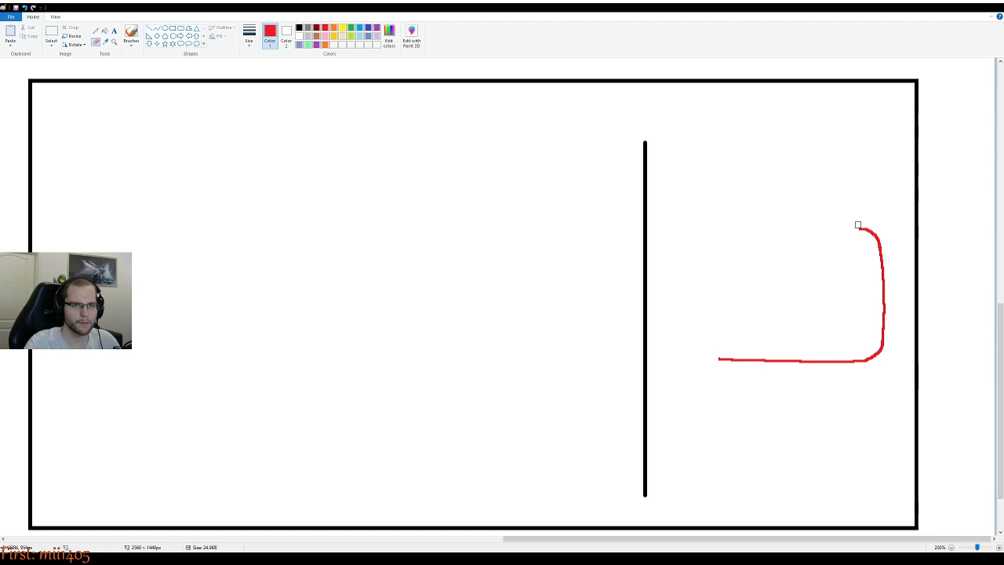
click(95, 31)
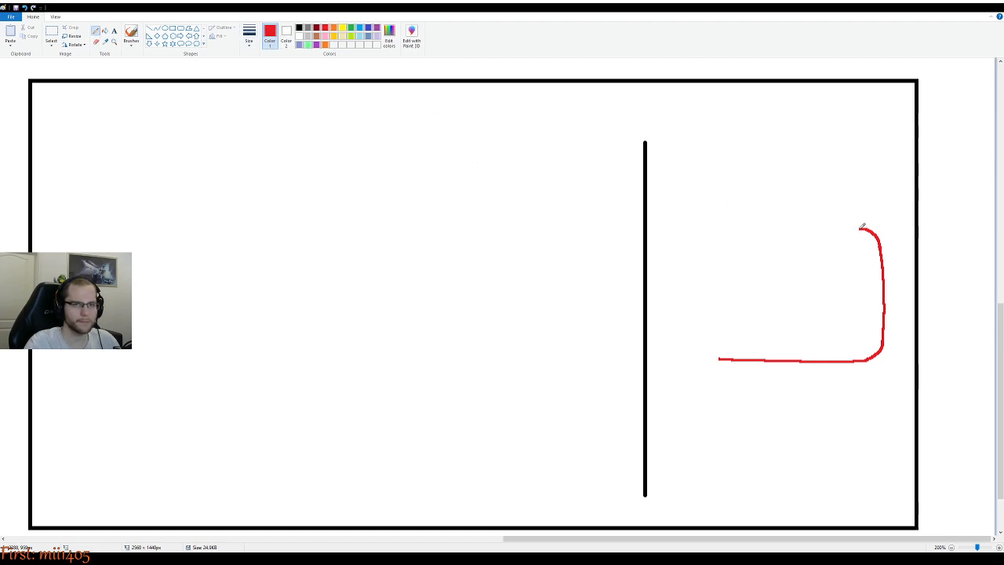
mouse_move(862, 227)
mouse_down()
mouse_move(791, 219)
mouse_move(853, 232)
mouse_up()
key(ctrl+z)
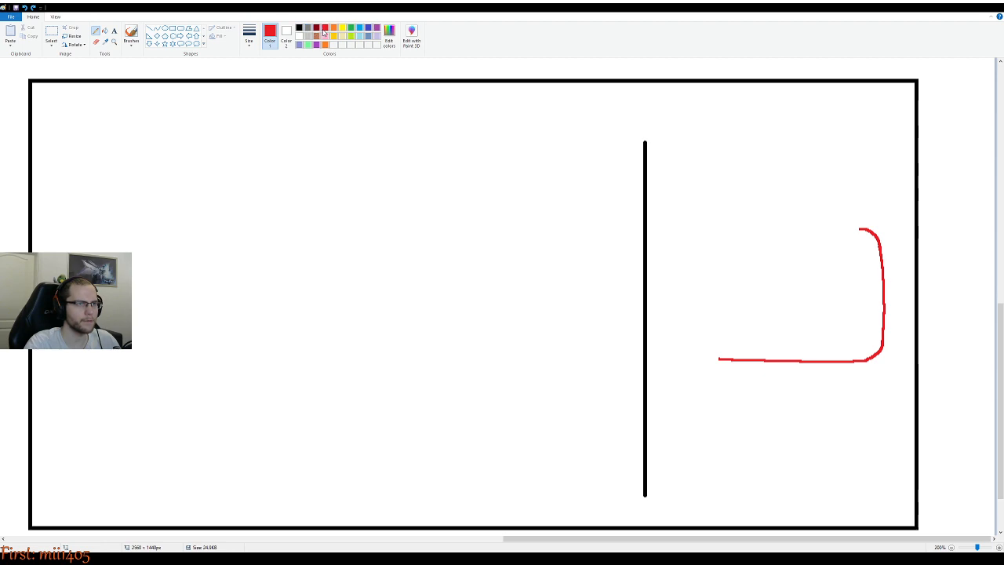
click(96, 41)
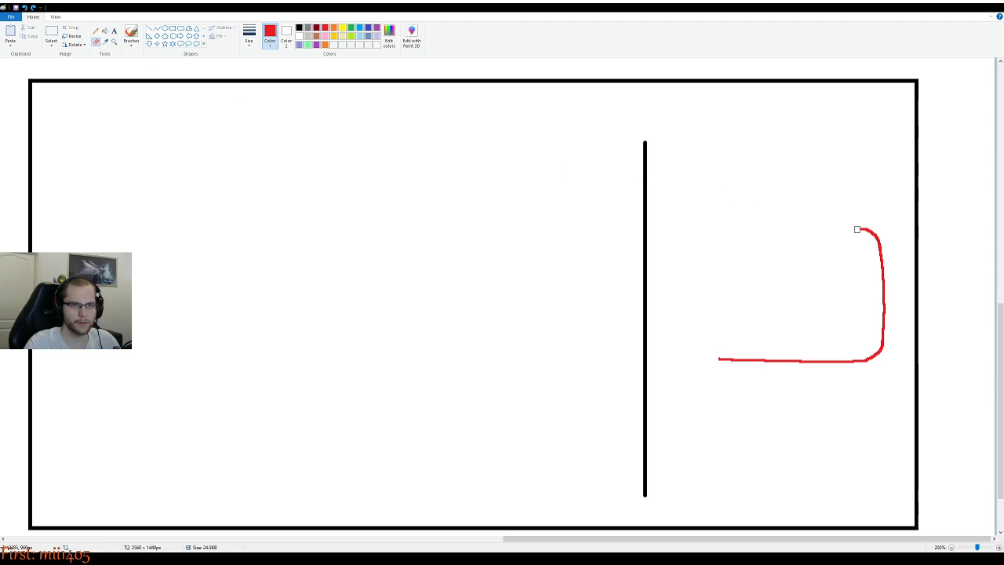
drag(862, 226, 861, 233)
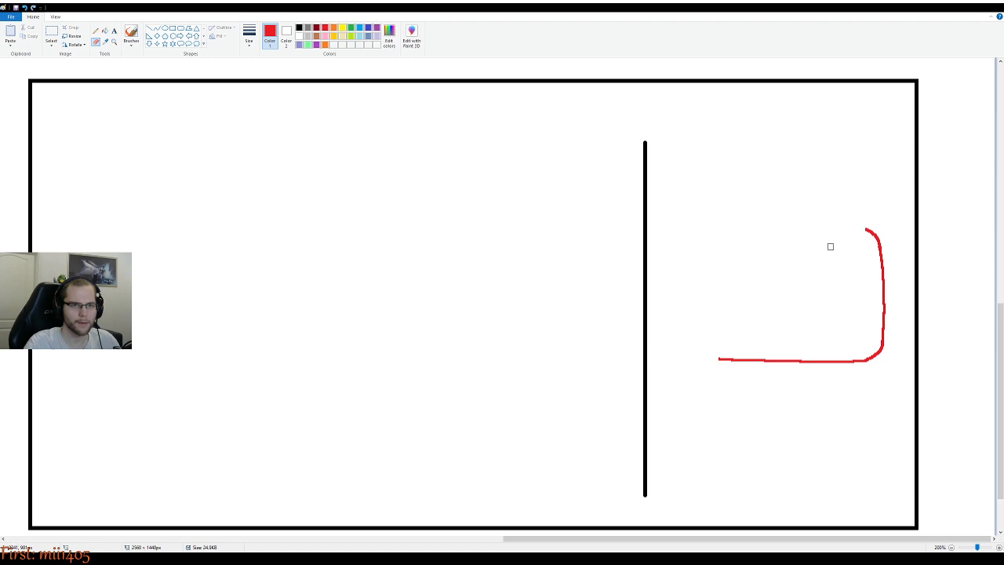
Redraw the red outline's top edge as a nearly flat line from the top-right corner, undoing overly curved attempts
click(95, 31)
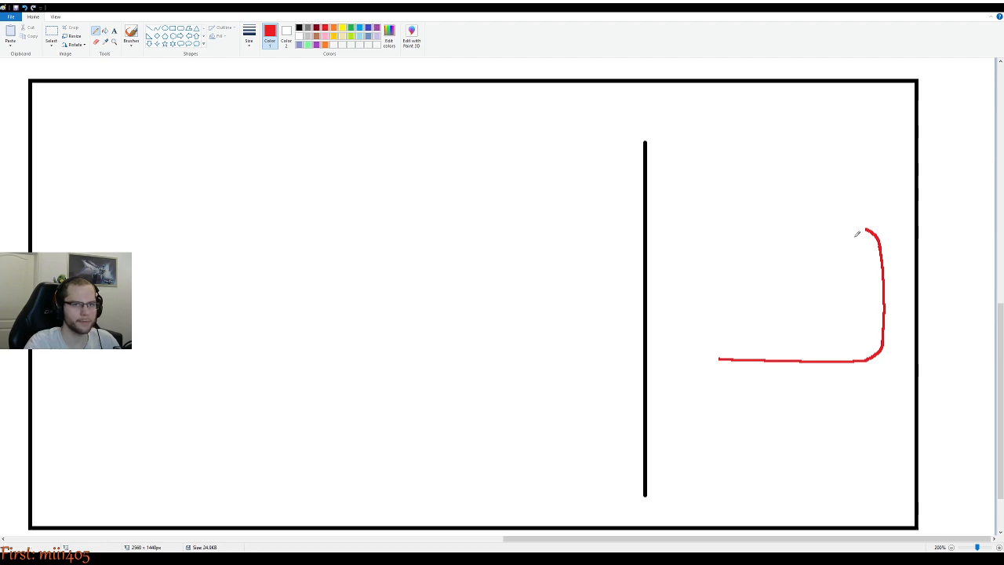
drag(865, 227, 723, 227)
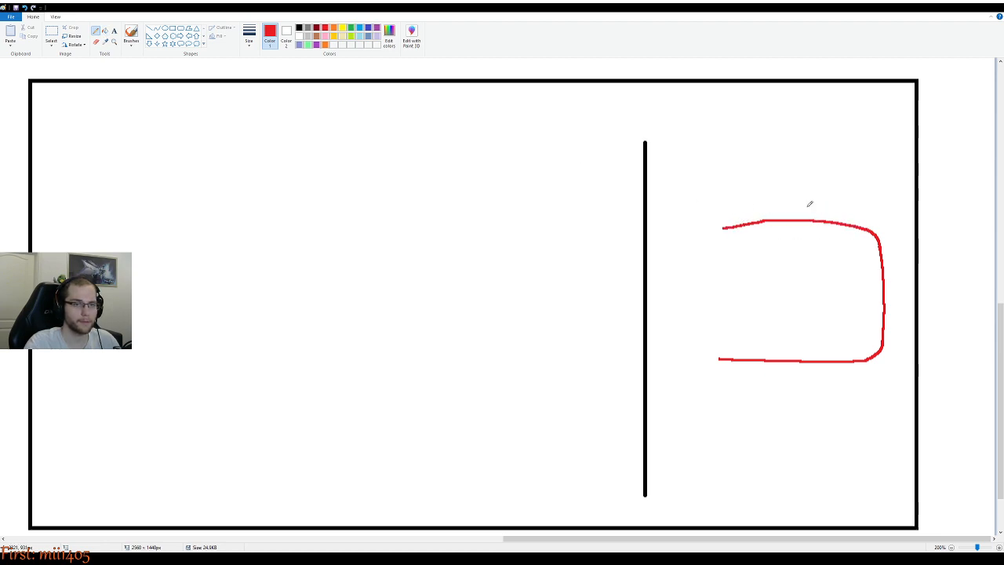
key(ctrl+z)
drag(857, 227, 723, 225)
key(ctrl+z)
drag(869, 227, 717, 229)
key(ctrl+z)
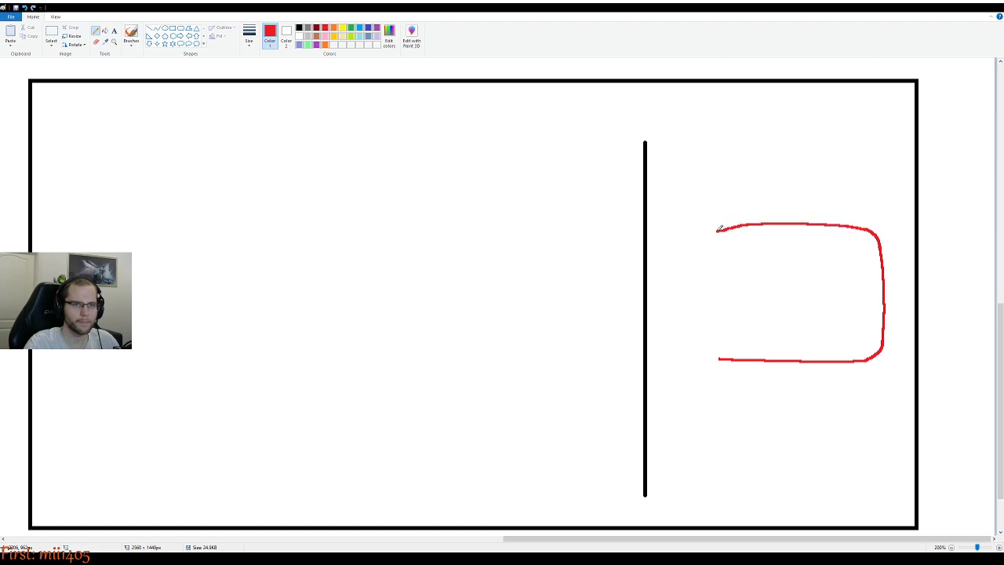
key(ctrl+z)
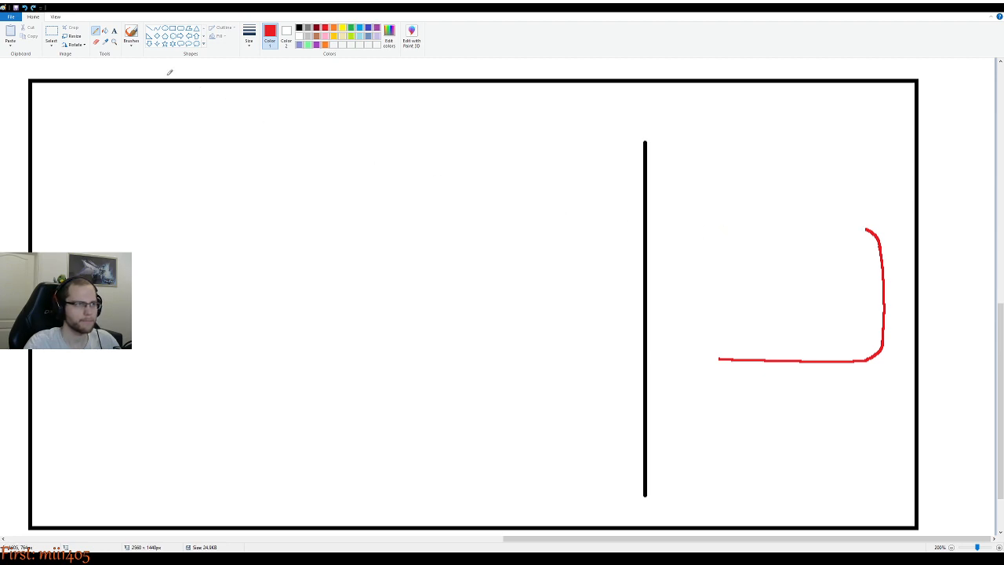
key(ctrl+y)
Erase the drooping end of the red top edge and extend it straight, undoing a try at the top-left corner
click(96, 41)
drag(719, 232, 742, 222)
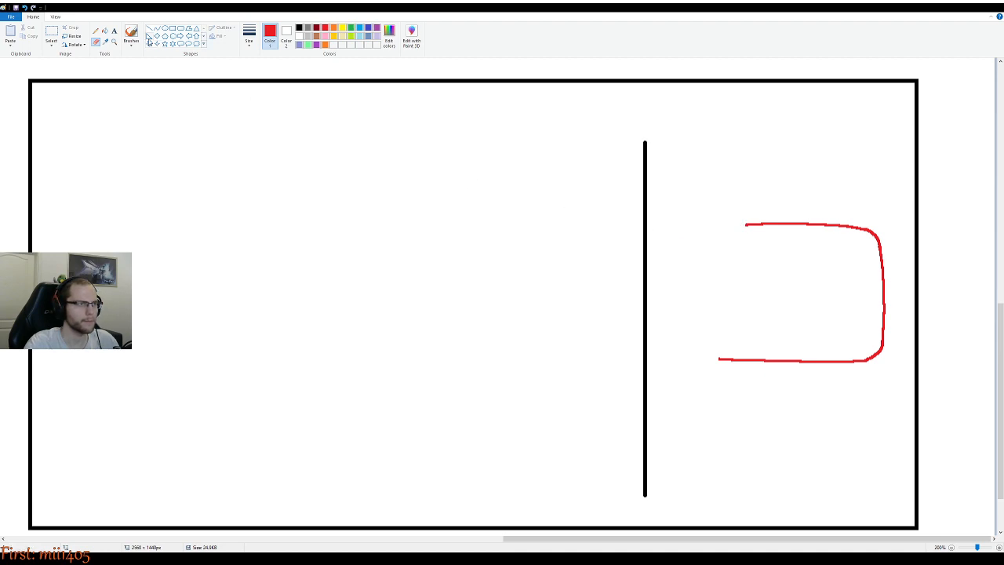
click(96, 30)
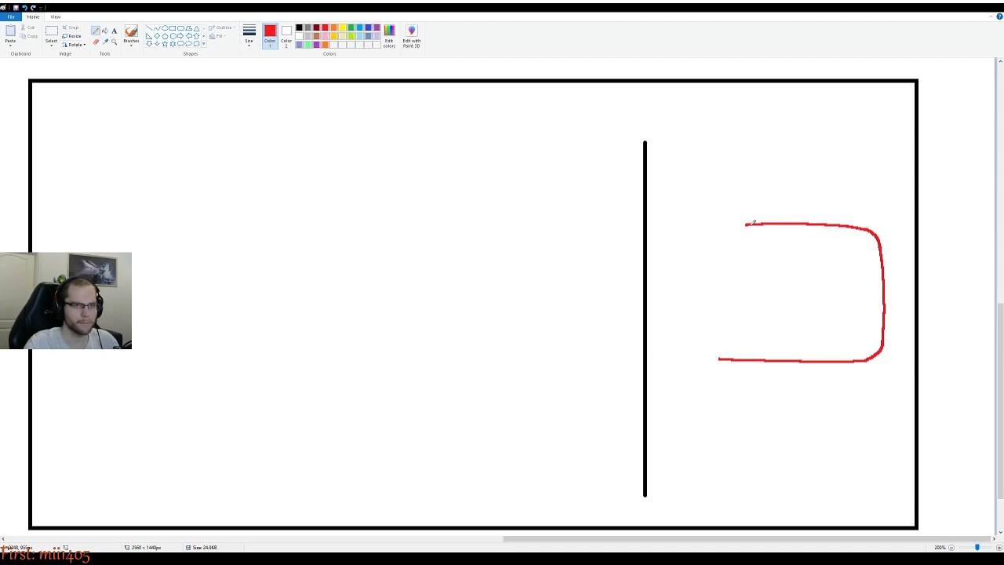
key(ctrl+z)
drag(747, 225, 718, 225)
key(ctrl+z)
key(ctrl+z)
mouse_move(714, 226)
mouse_down()
mouse_move(691, 235)
mouse_move(714, 224)
mouse_move(699, 231)
mouse_move(689, 276)
mouse_up()
key(ctrl+z)
key(ctrl+z)
key(ctrl+z)
Draw the rounded bottom-left corner and a new left edge to close the red rounded rectangle
mouse_move(719, 359)
mouse_down()
mouse_move(707, 359)
mouse_move(698, 322)
mouse_up()
key(ctrl+z)
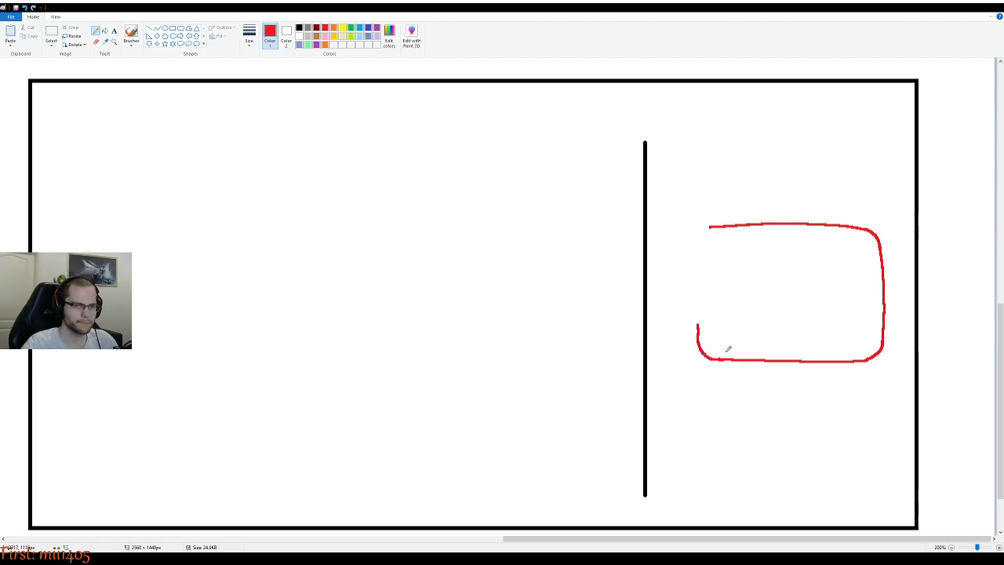
mouse_move(699, 324)
mouse_down()
mouse_move(698, 264)
mouse_move(716, 221)
mouse_up()
key(ctrl+z)
mouse_move(699, 325)
mouse_down()
mouse_move(699, 269)
mouse_move(715, 223)
mouse_move(699, 238)
mouse_move(706, 360)
mouse_up()
key(ctrl+z)
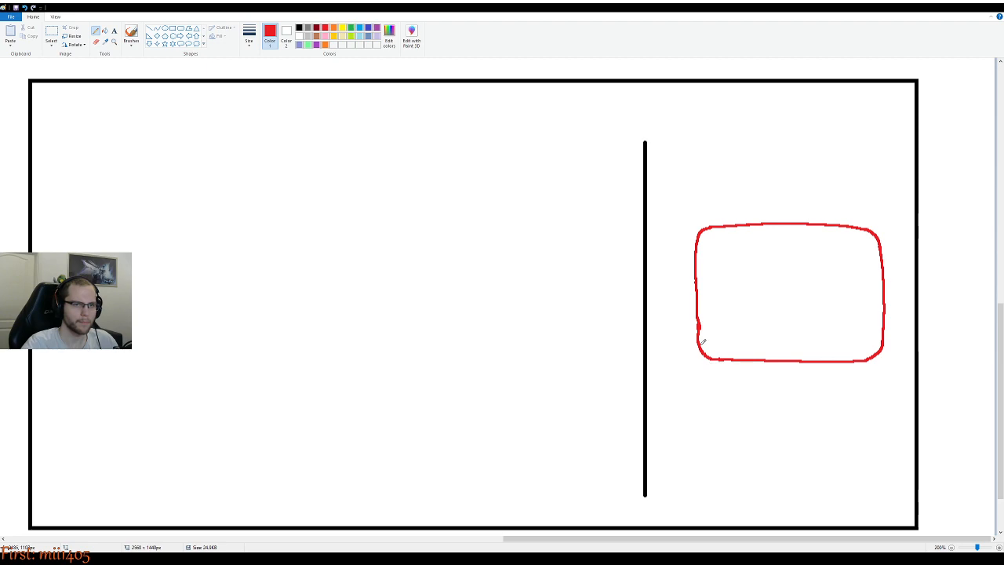
key(ctrl+z)
key(ctrl+y)
Erase the lumpy joint on the lower part of the red rectangle's left edge at 300% zoom
ctrl+scroll(739, 370, up, 1)
scroll(699, 543, down, 3)
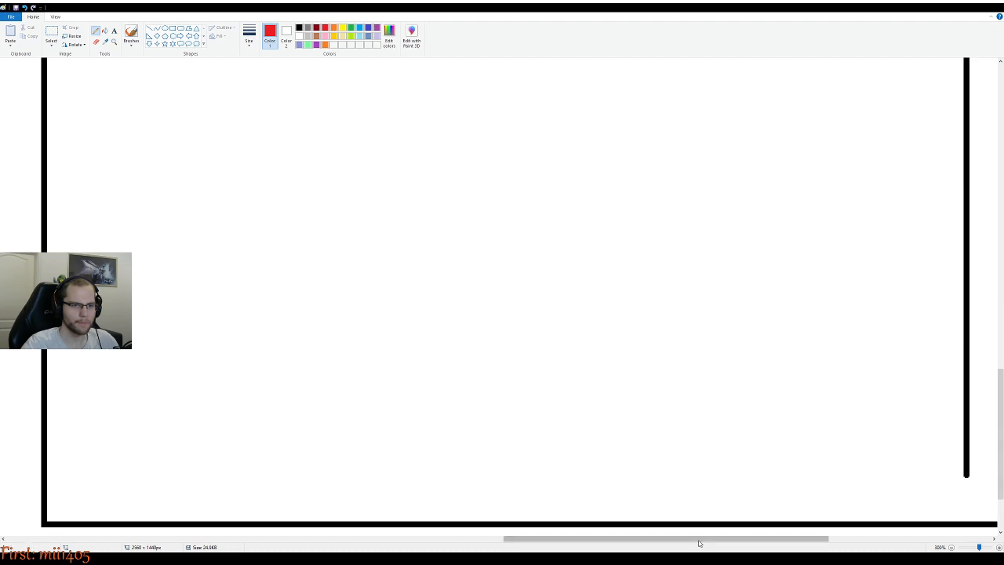
drag(722, 541, 831, 462)
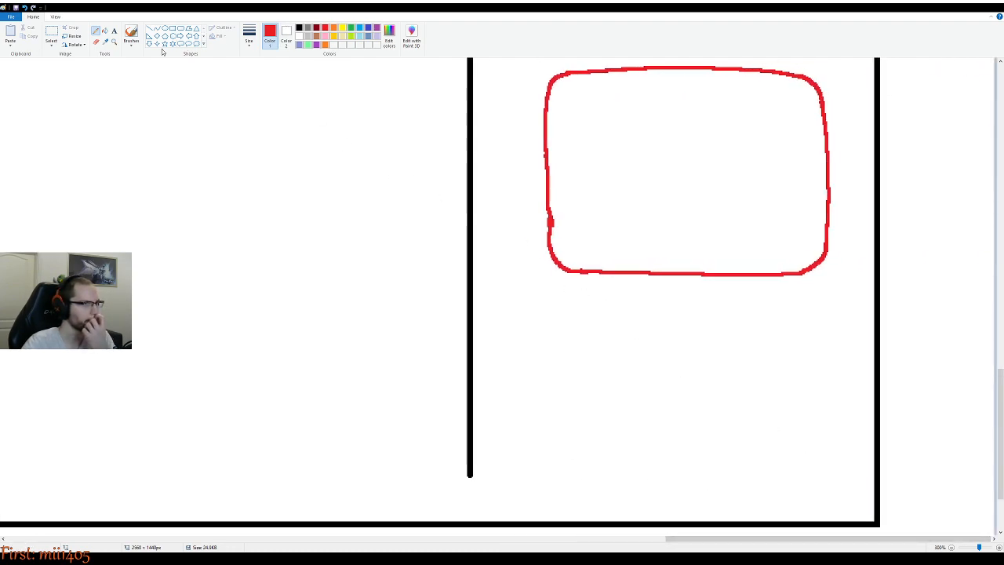
click(96, 41)
drag(547, 225, 537, 203)
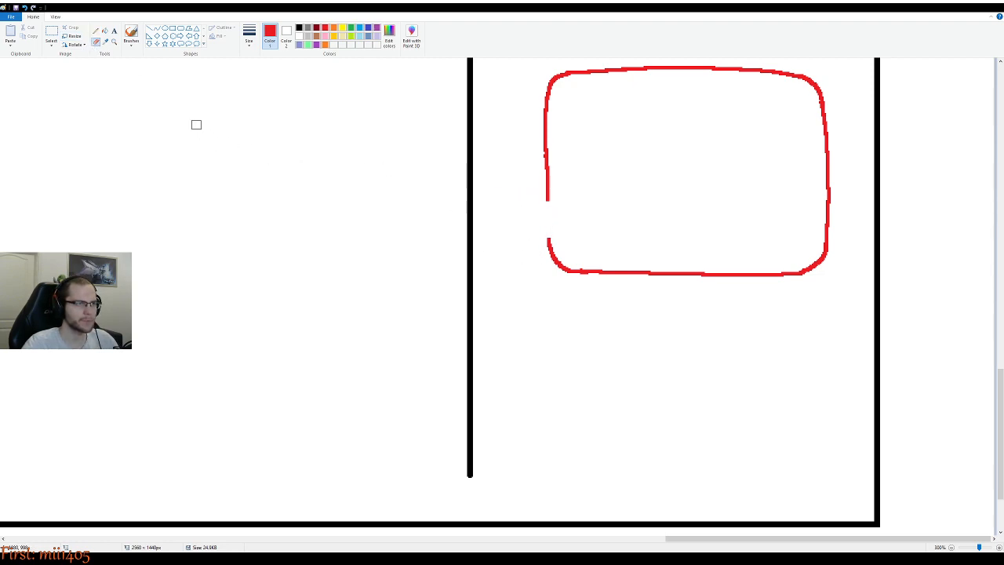
Close the gap in the lower part of the red rounded rectangle's left edge with a freehand pencil stroke
click(96, 31)
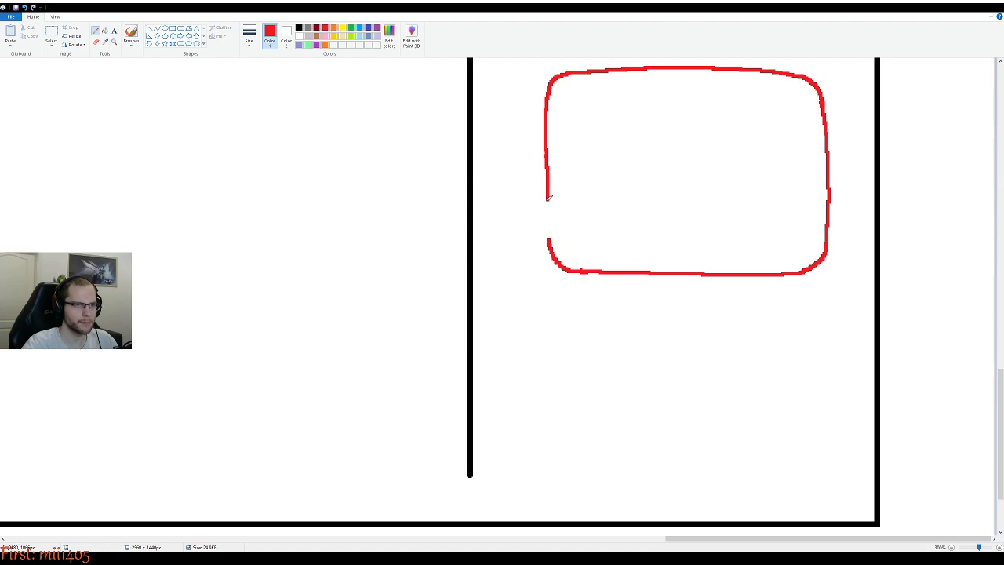
drag(549, 203, 553, 234)
scroll(595, 309, down, 1)
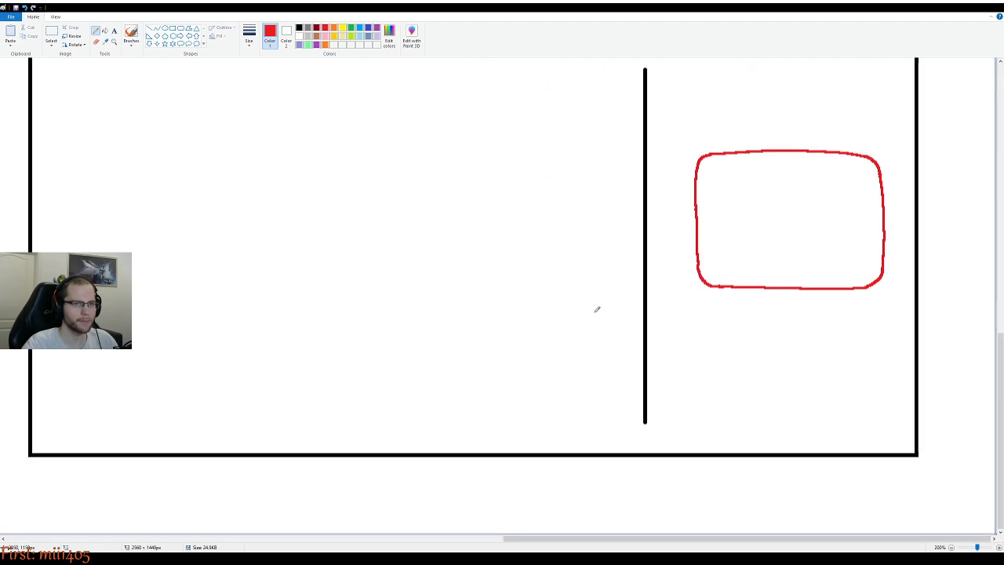
scroll(596, 309, down, 2)
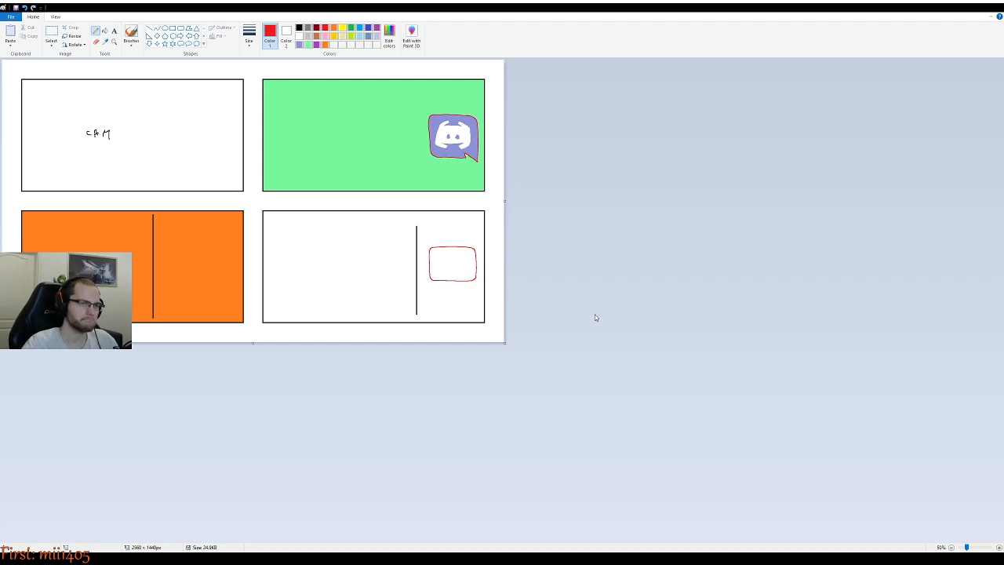
Fill the red rounded rectangle in the lower-right box with solid red
scroll(596, 315, up, 1)
scroll(605, 332, down, 1)
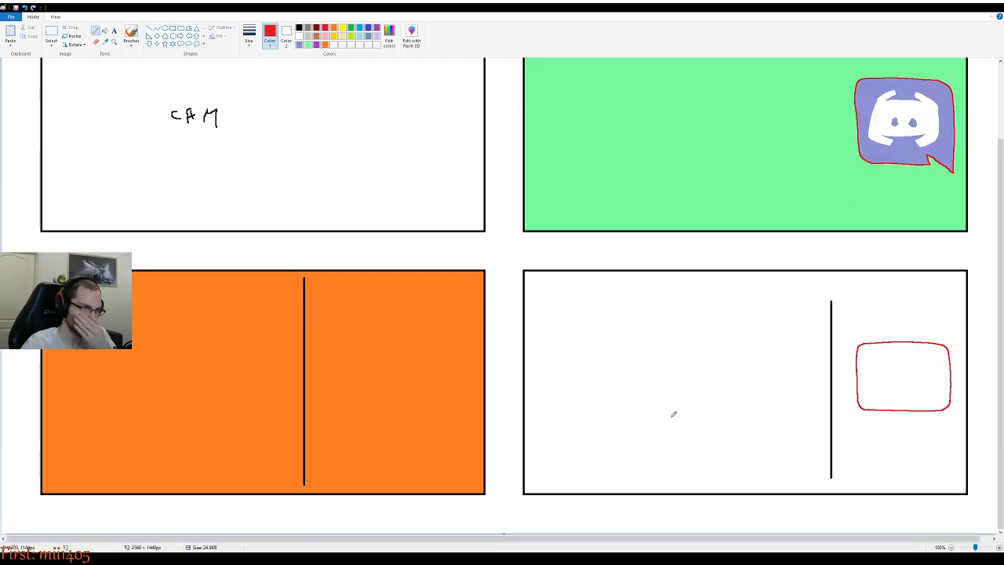
scroll(766, 475, up, 1)
scroll(722, 509, down, 5)
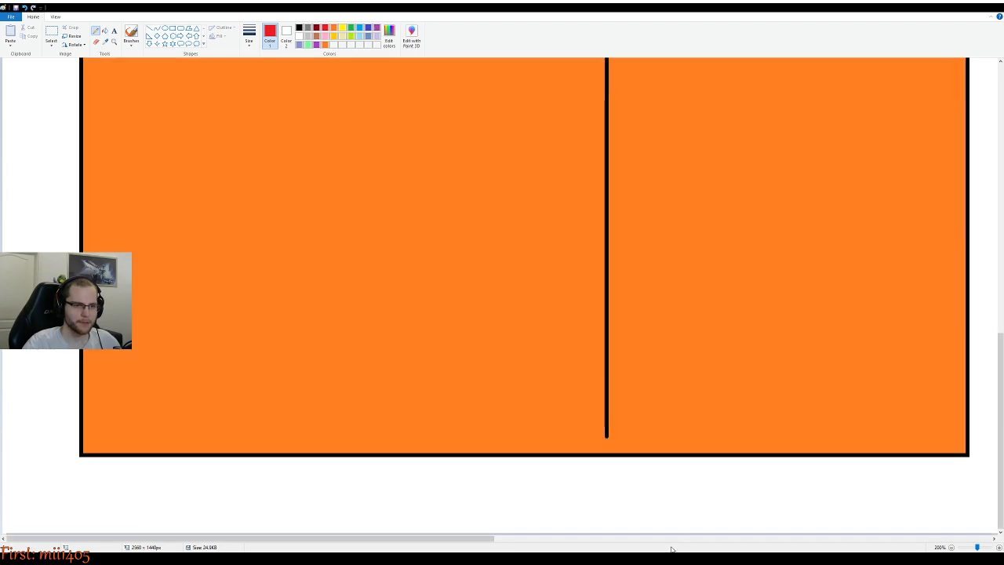
drag(459, 538, 966, 542)
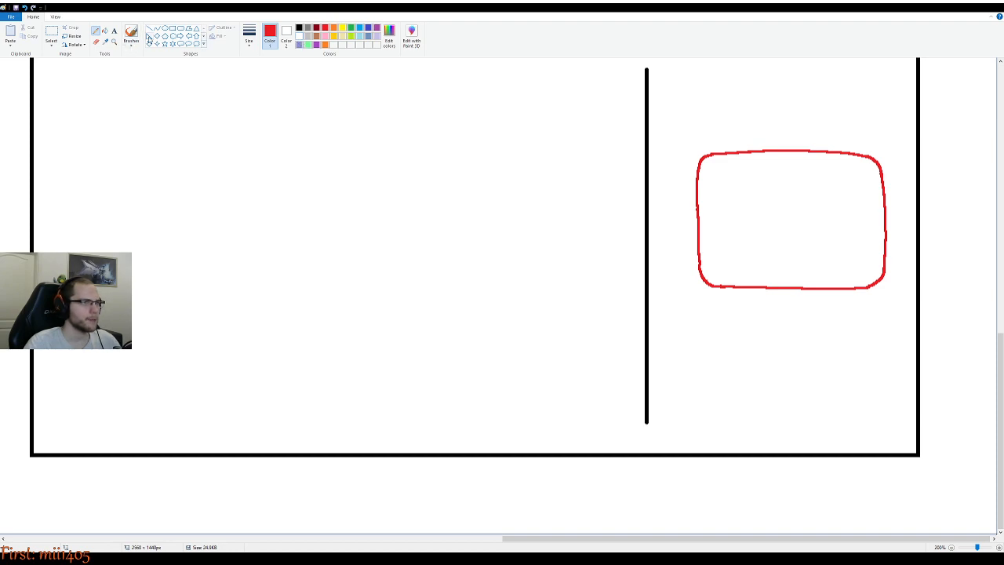
click(111, 34)
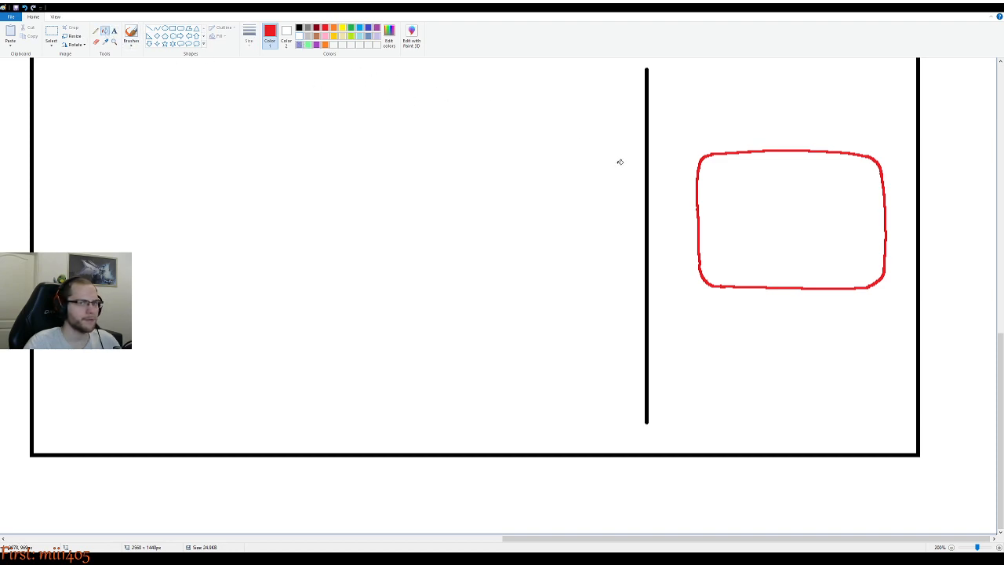
click(743, 201)
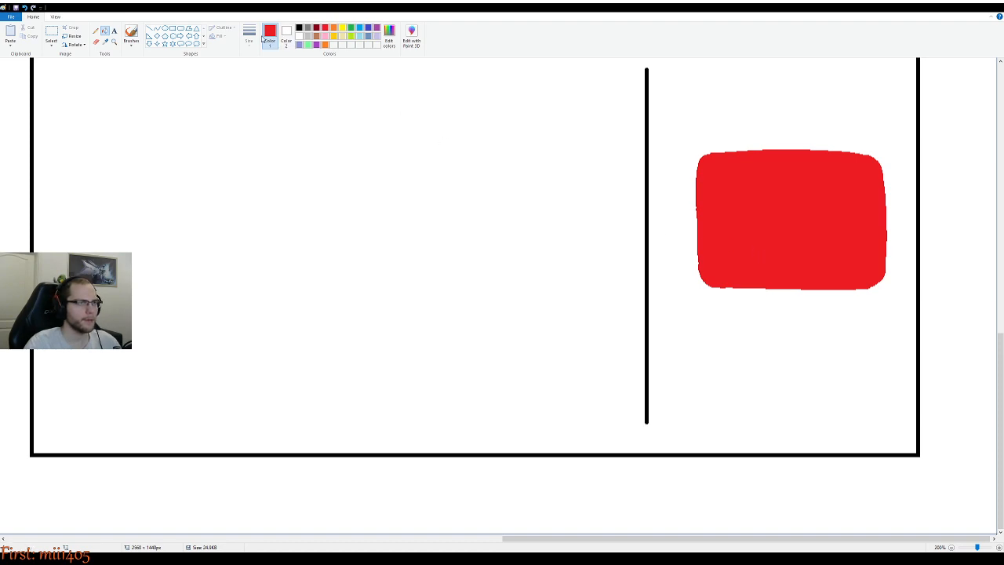
Draw a white right-pointing triangle outline in the middle of the red rectangle, undoing poor strokes
click(95, 31)
click(299, 36)
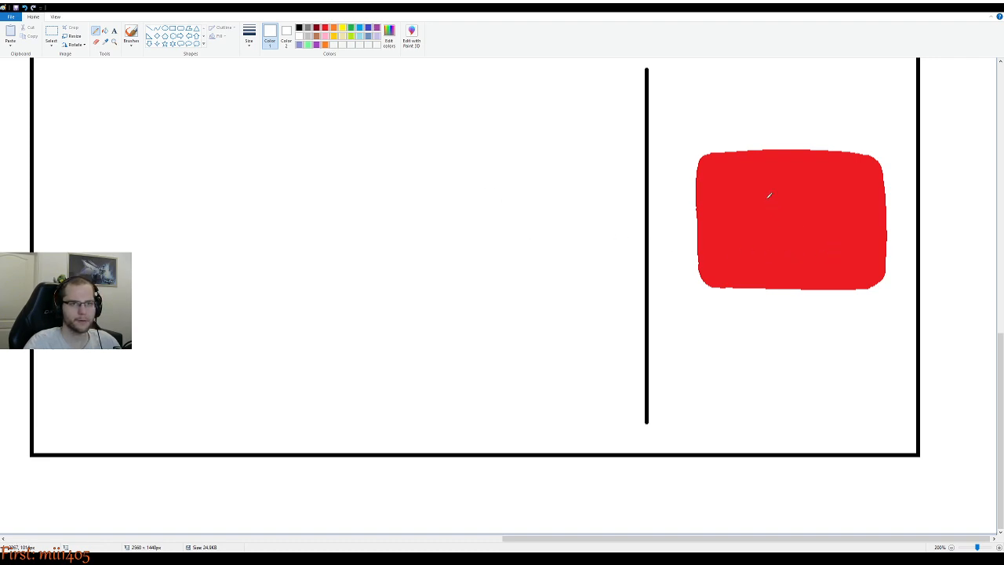
mouse_move(775, 198)
mouse_down()
mouse_move(775, 244)
mouse_move(809, 229)
mouse_up()
key(ctrl+z)
mouse_move(776, 199)
mouse_down()
mouse_move(818, 220)
mouse_move(779, 196)
mouse_move(806, 210)
mouse_move(775, 235)
mouse_move(822, 213)
mouse_up()
key(ctrl+z)
key(ctrl+z)
key(ctrl+z)
key(ctrl+z)
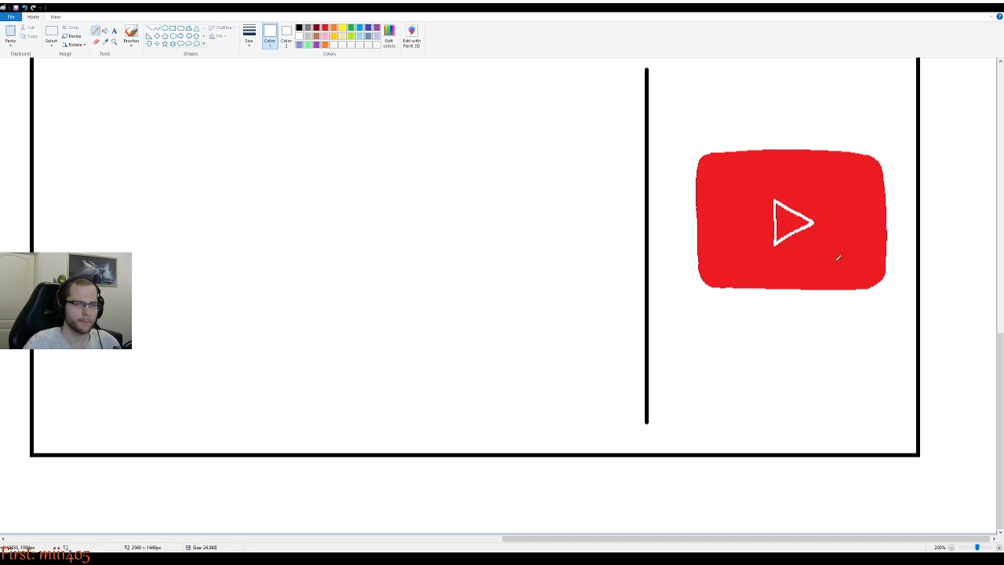
Fill the inside of the play triangle on the red logo with white
scroll(839, 257, up, 1)
scroll(698, 411, down, 4)
drag(645, 539, 863, 538)
scroll(785, 314, up, 2)
scroll(740, 195, up, 1)
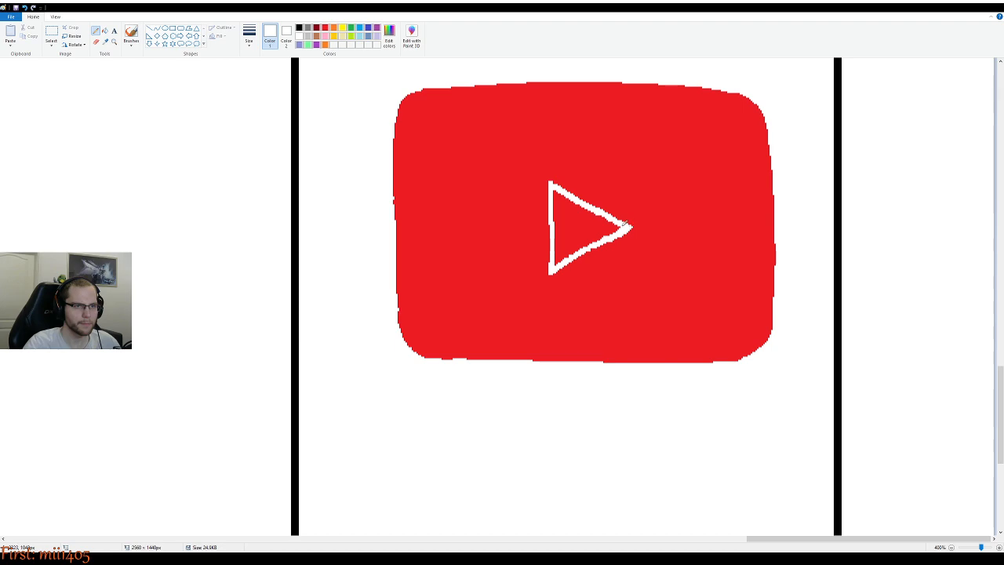
scroll(549, 252, down, 3)
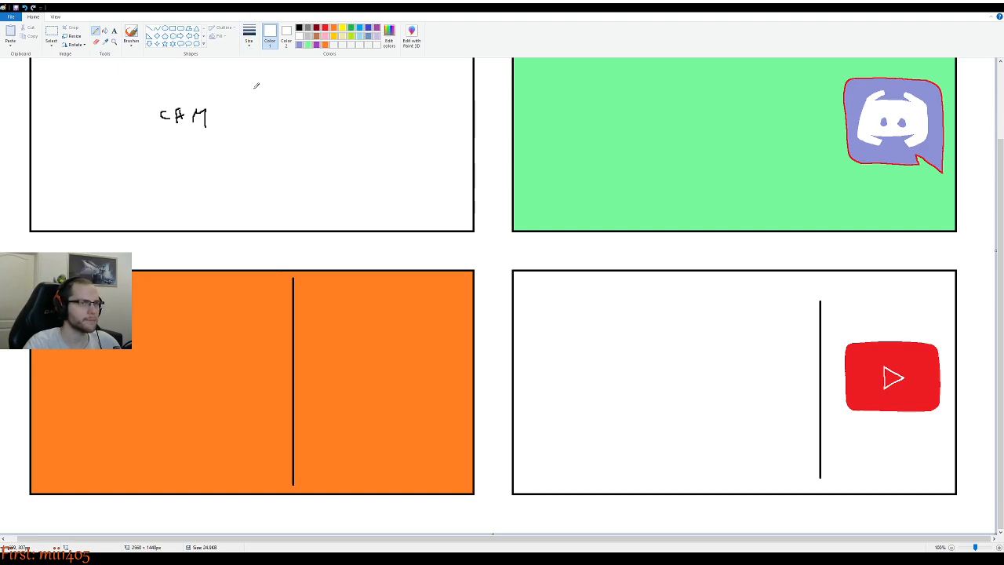
click(105, 29)
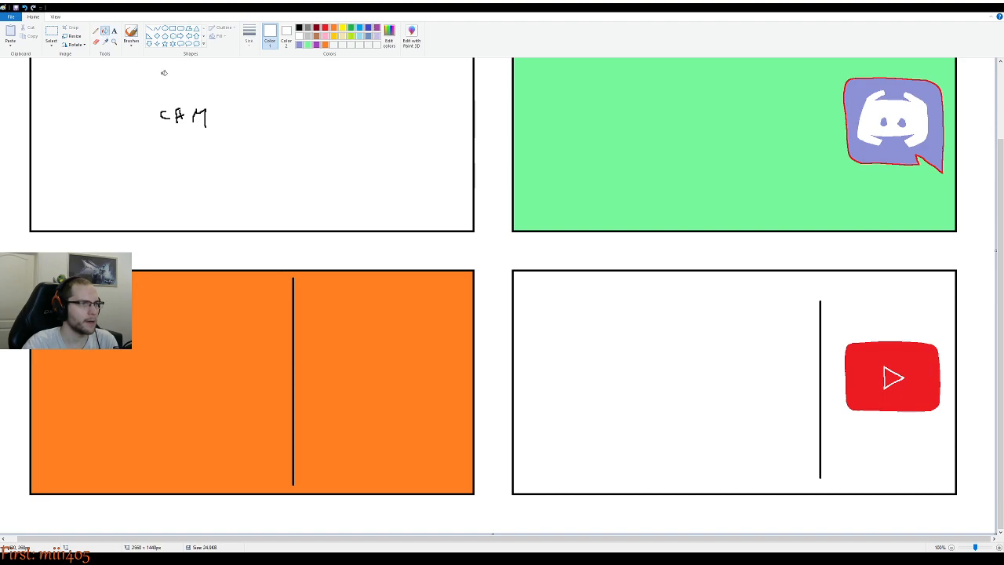
click(894, 378)
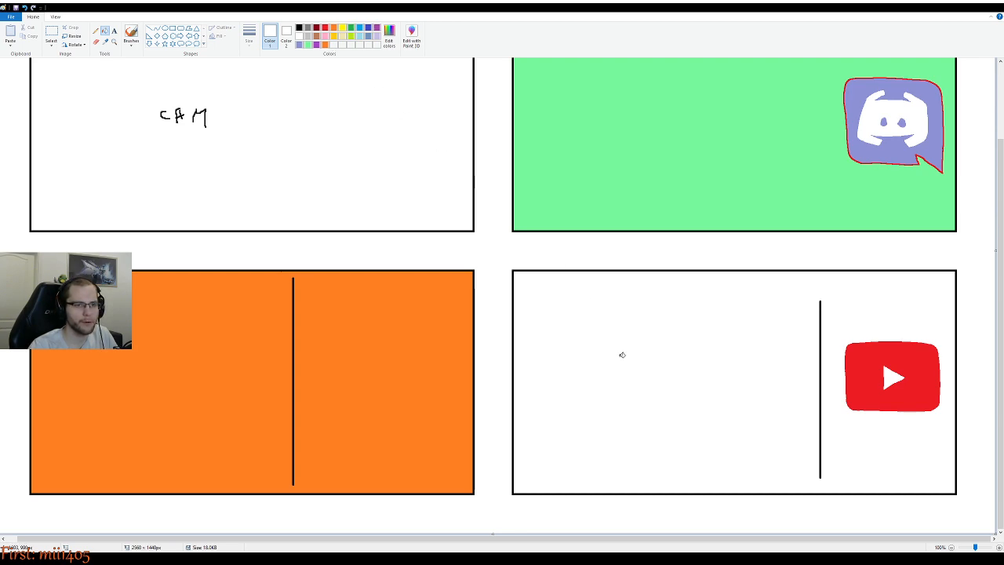
Try pink, lavender and purple background fills on the lower-right box, undoing each one
click(325, 36)
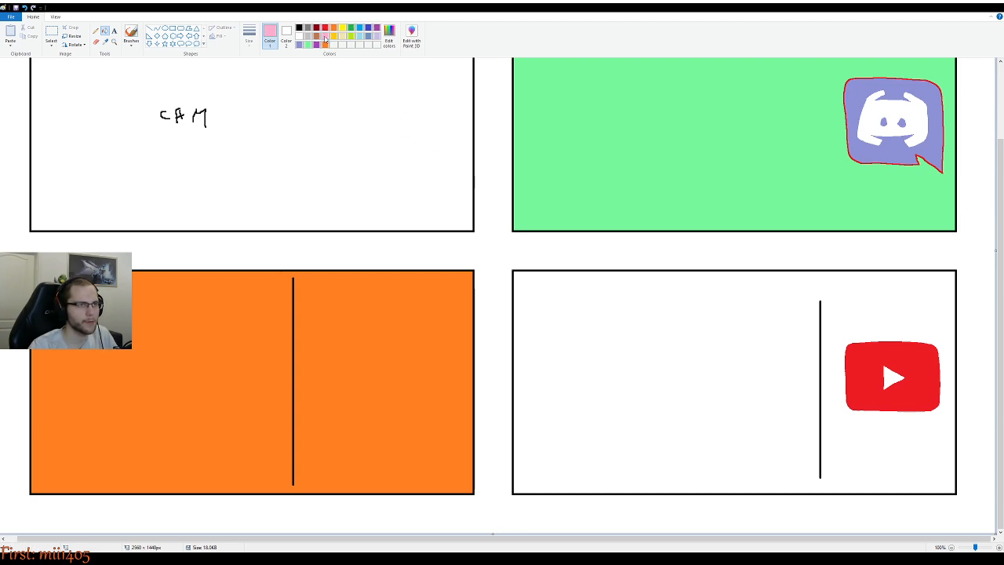
click(644, 403)
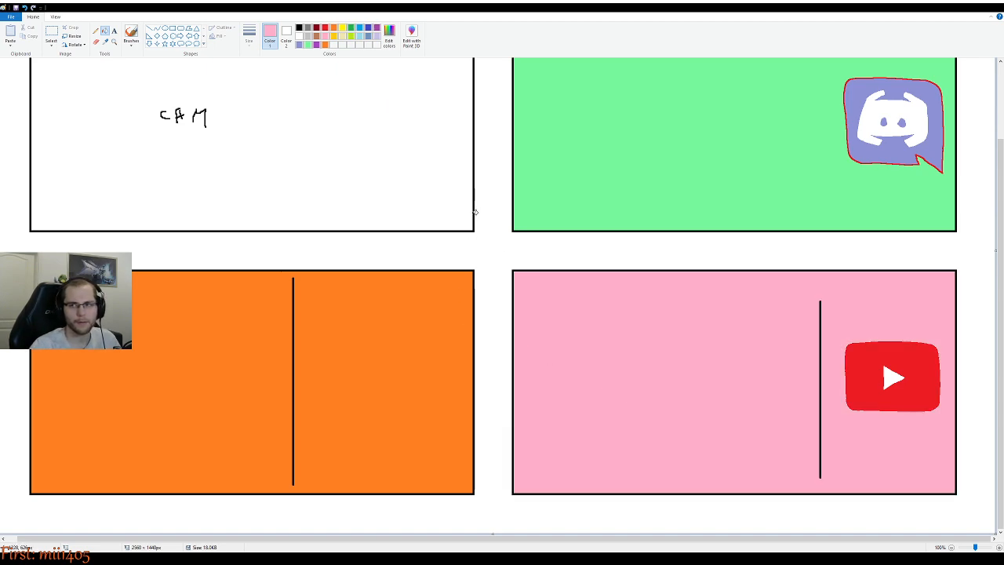
key(ctrl+z)
click(372, 36)
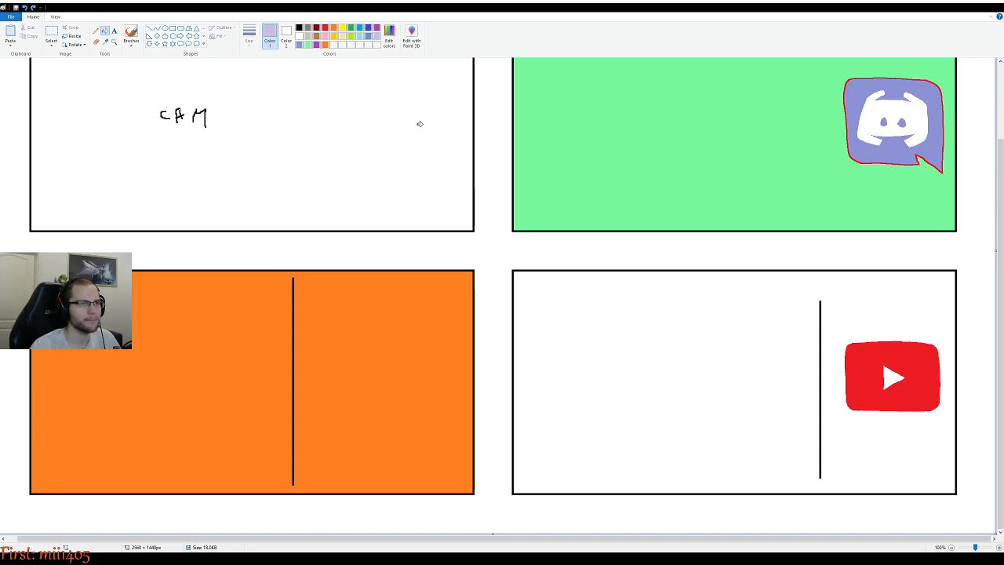
click(590, 319)
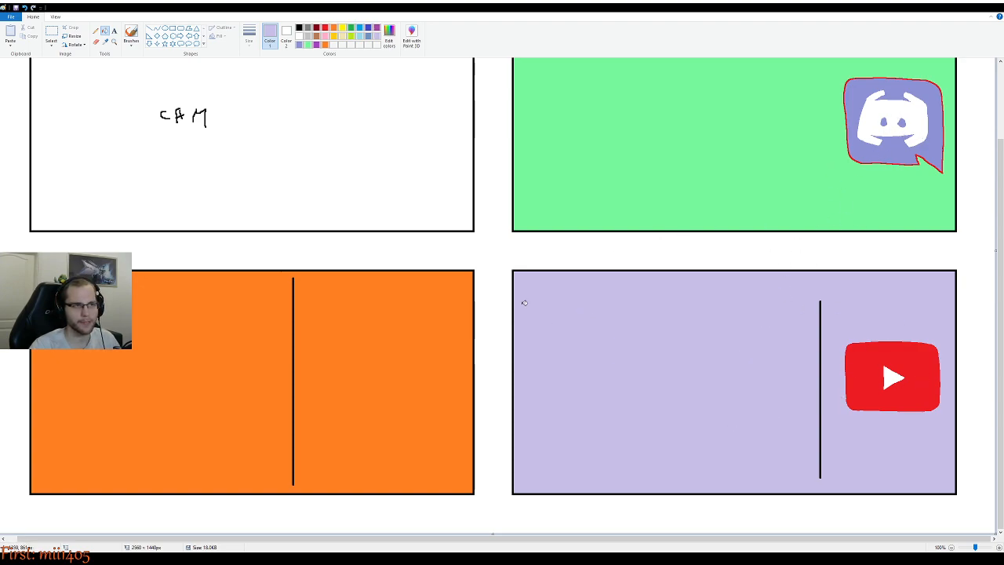
key(ctrl+z)
click(316, 44)
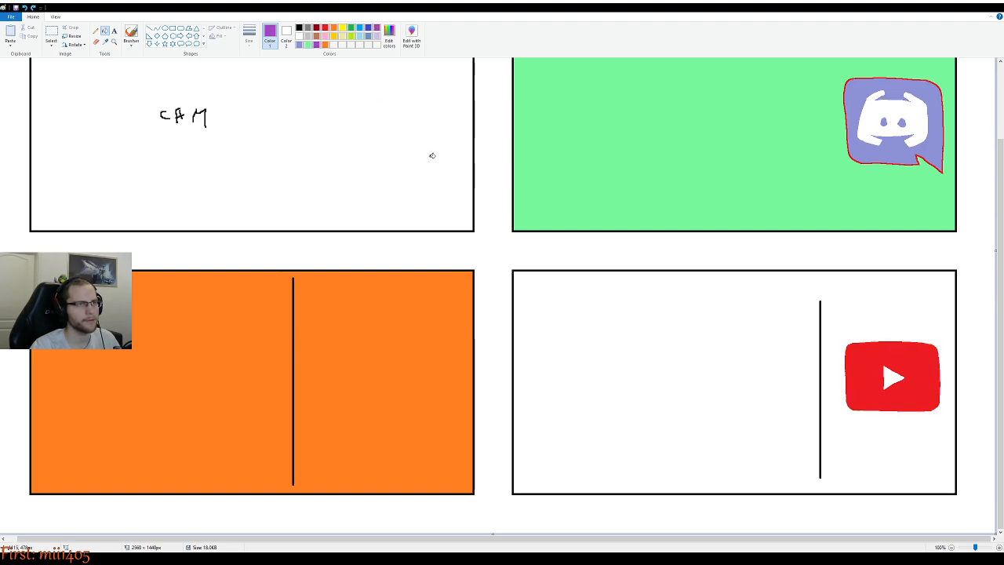
click(643, 312)
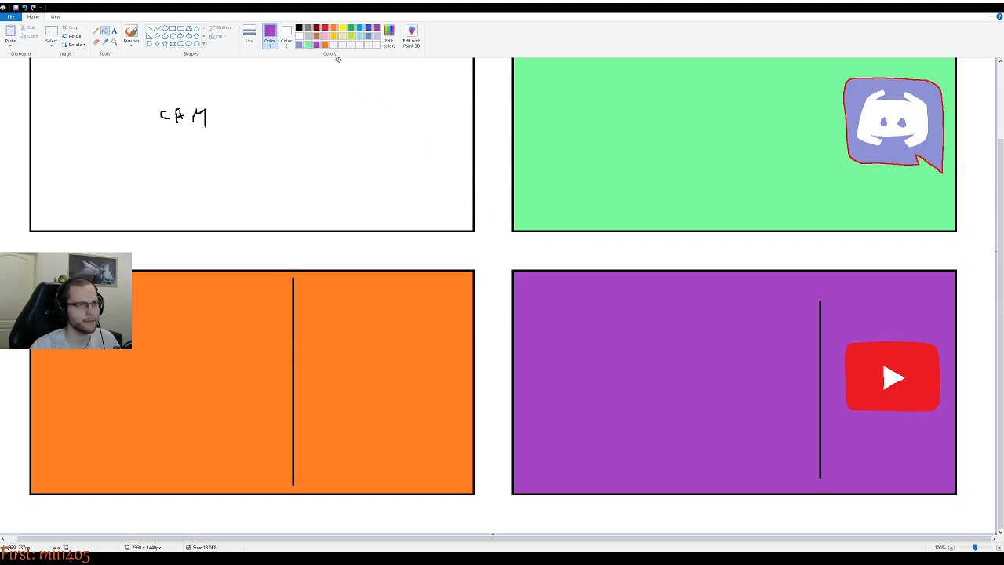
key(ctrl+z)
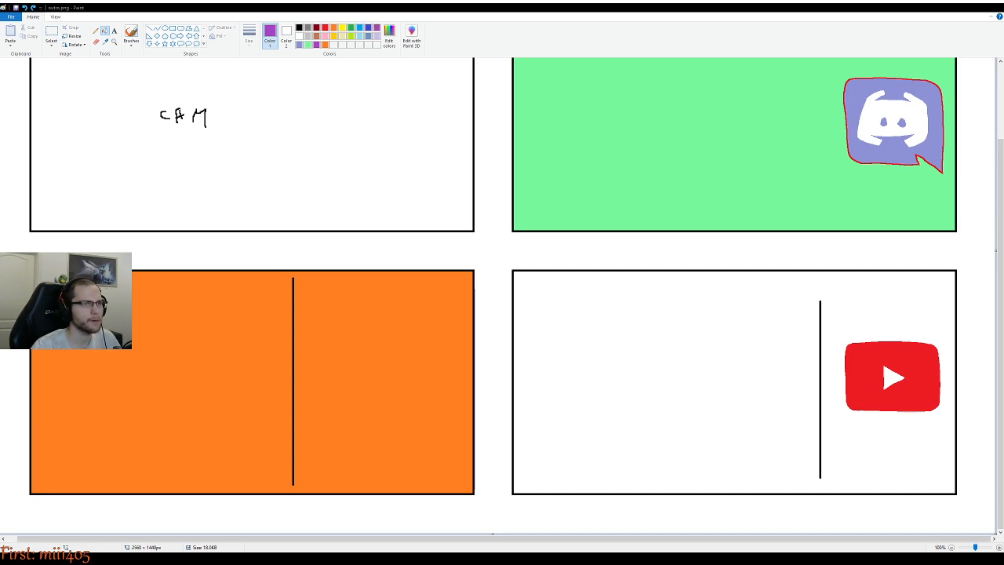
Fill the background of the lower-right box with lime green
click(638, 358)
click(351, 37)
click(688, 366)
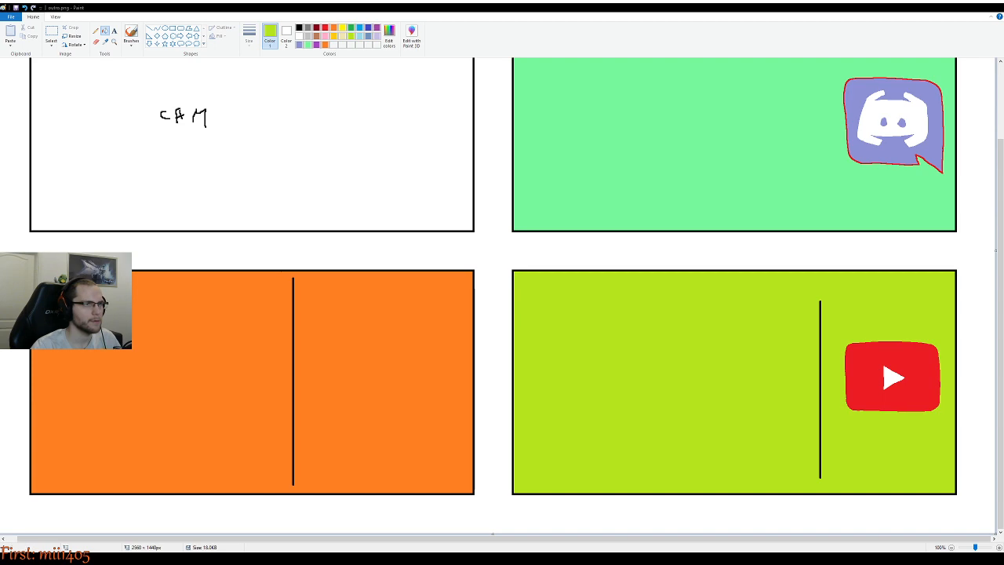
Try a yellow background fill on the upper-right box with the Discord logo and undo it
click(343, 28)
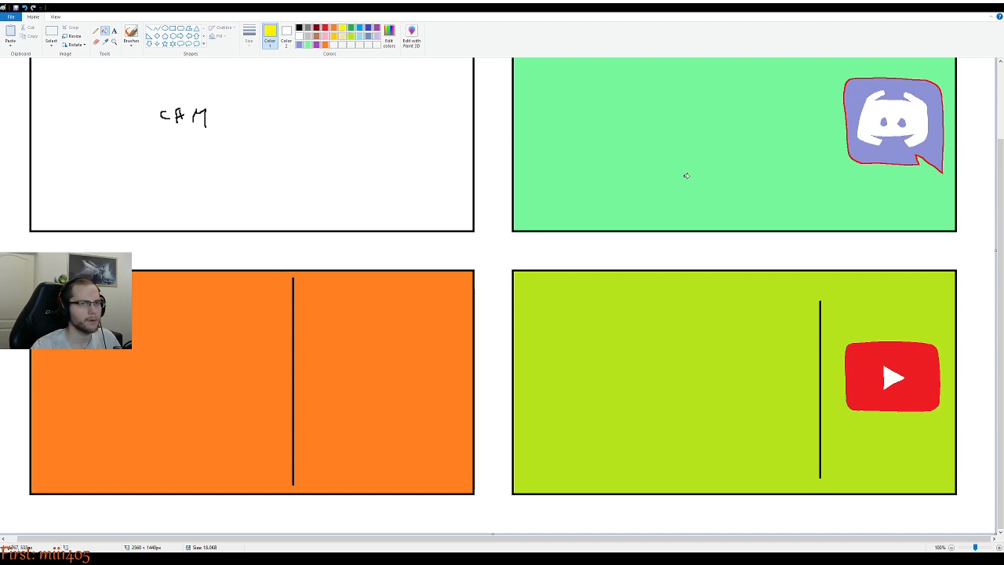
click(686, 176)
scroll(687, 175, up, 2)
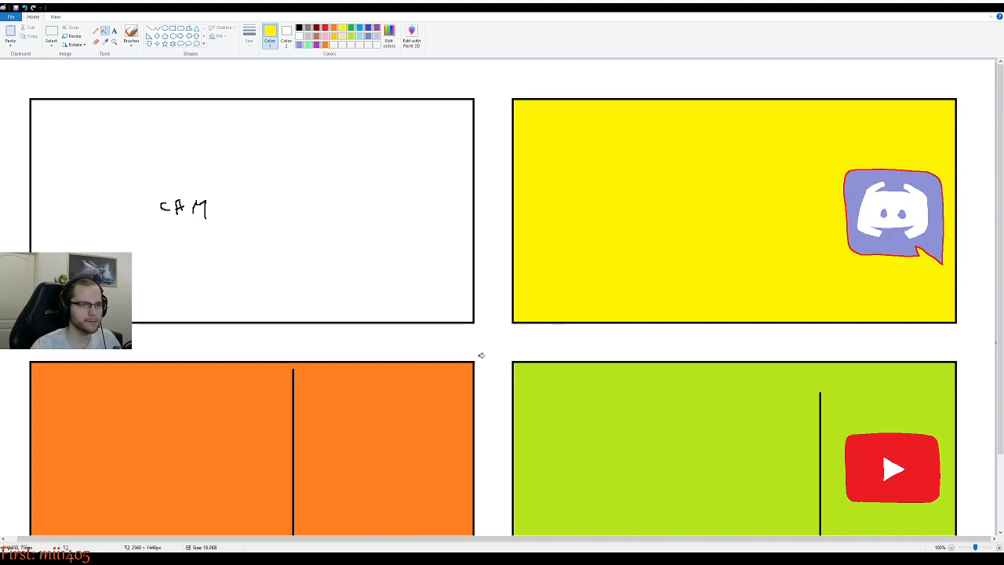
key(ctrl+z)
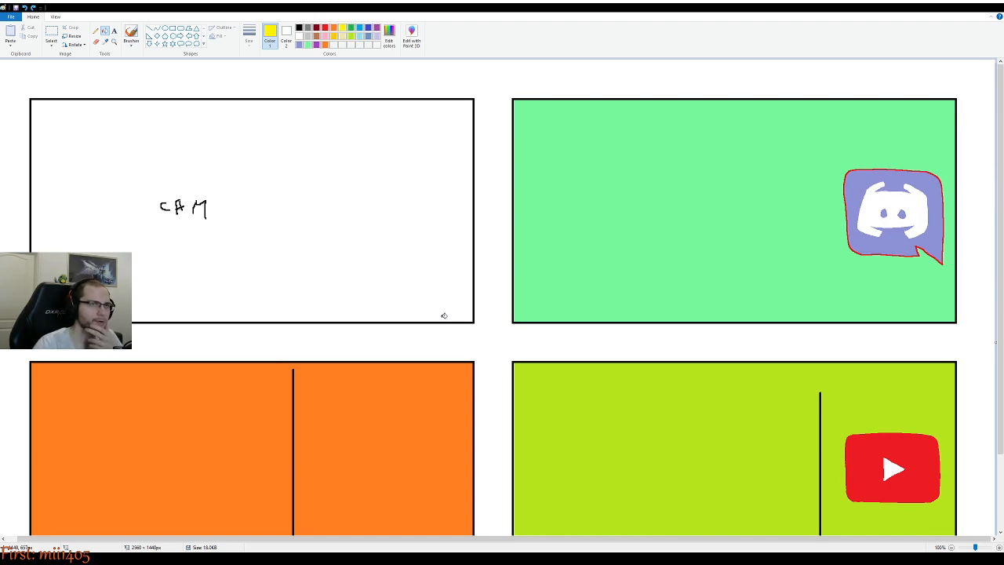
scroll(444, 316, down, 2)
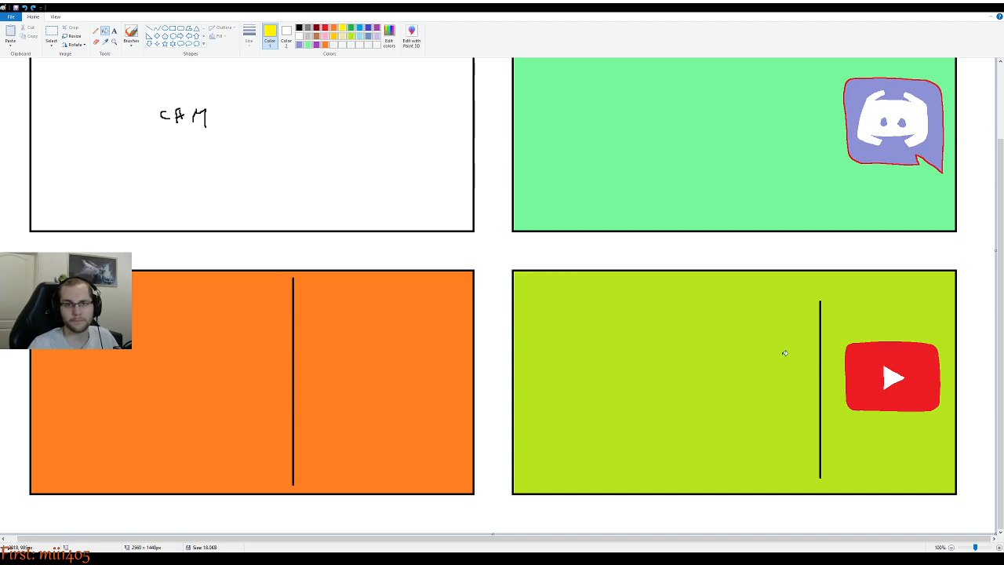
Try moving the YouTube logo to the other side of the divider in the lime box and undo the move
click(51, 35)
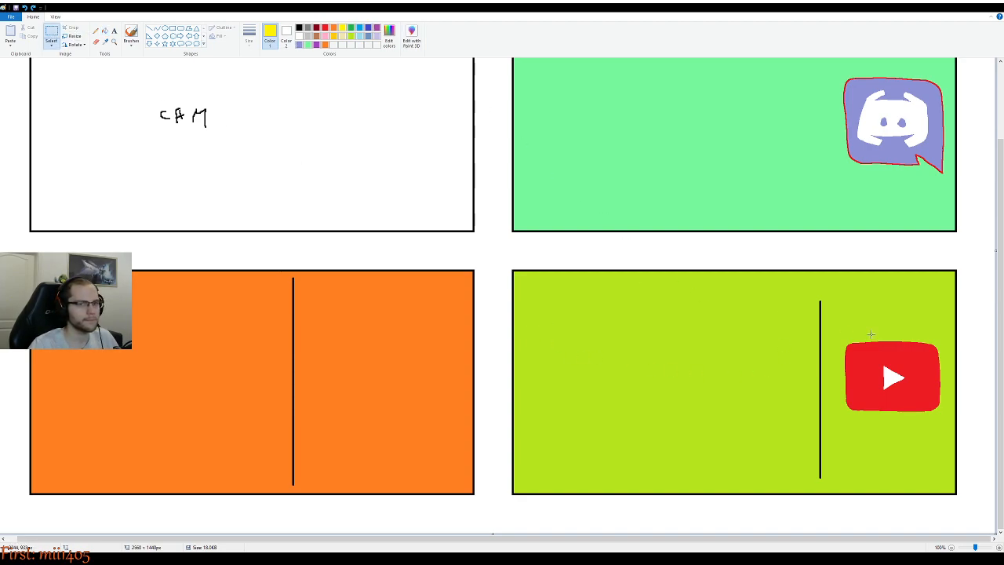
drag(840, 328, 948, 433)
drag(906, 368, 611, 371)
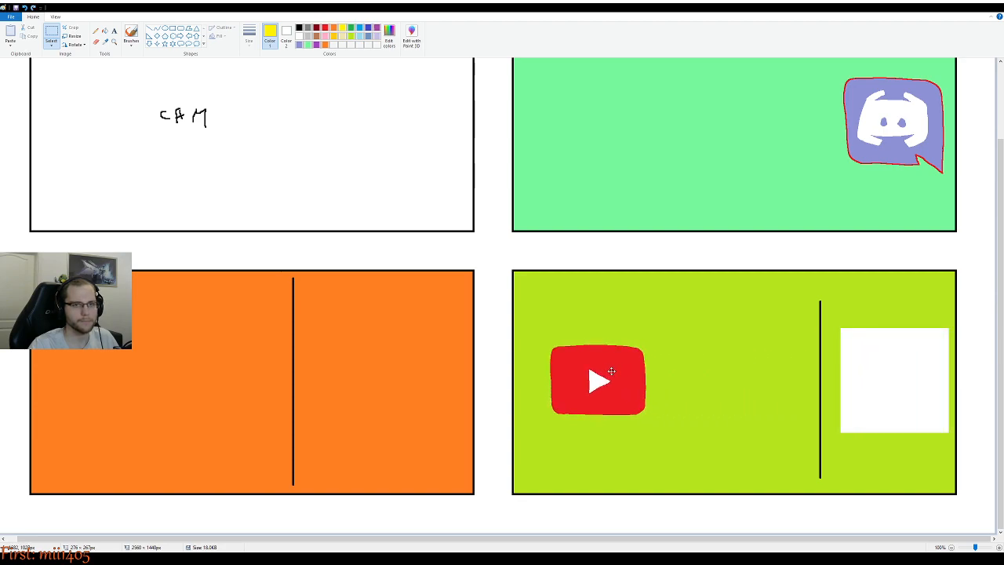
drag(611, 371, 612, 371)
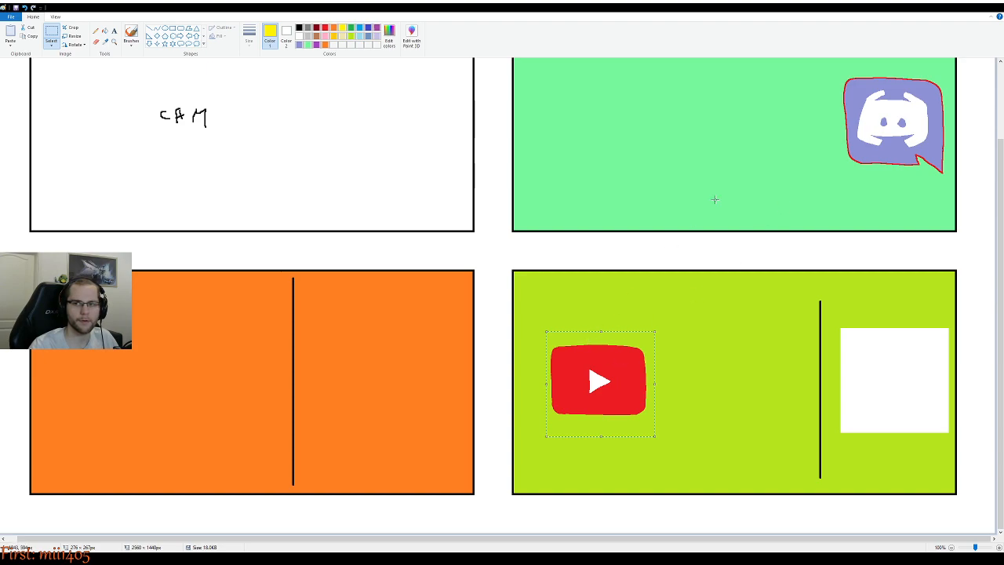
key(ctrl+z)
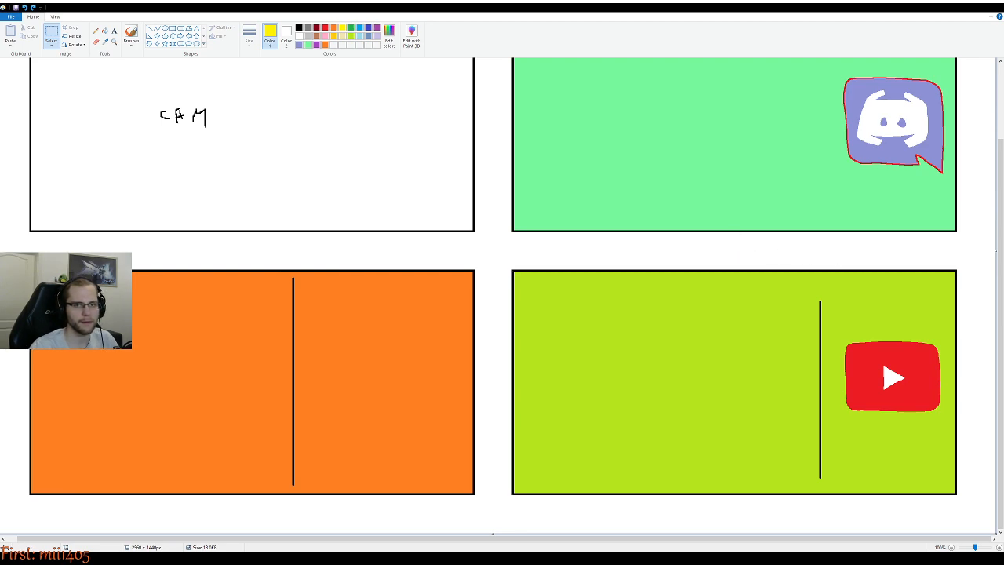
mouse_move(1000, 340)
mouse_down()
mouse_move(1000, 356)
mouse_move(1002, 288)
mouse_move(1002, 340)
mouse_up()
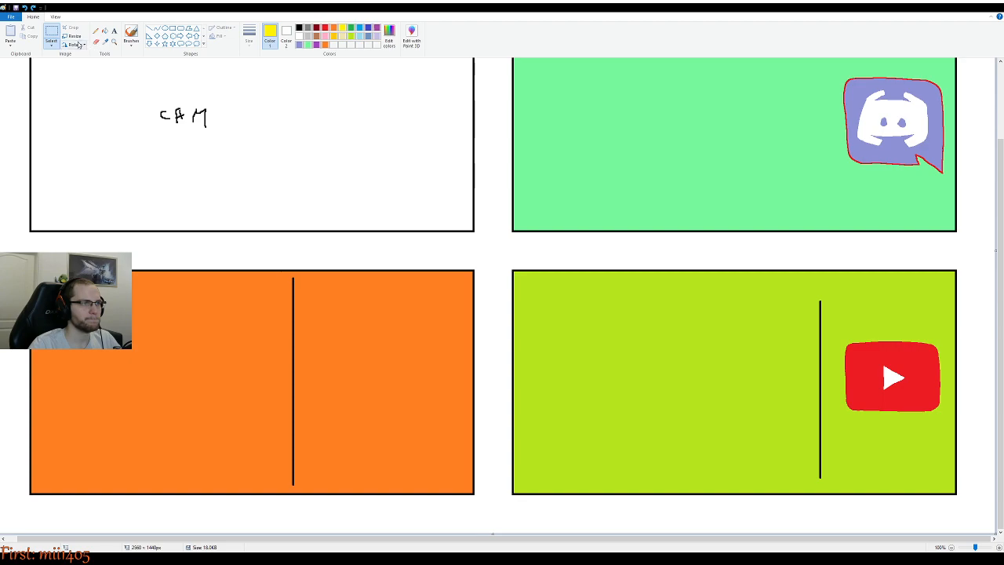
Remove the black divider line in the lower-right box by filling it with the box's lime green
click(351, 36)
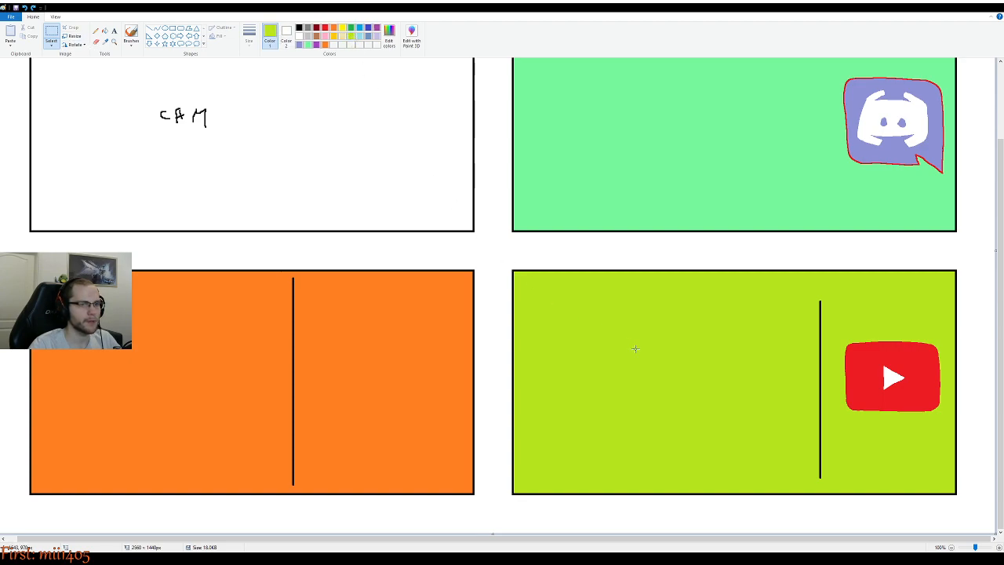
click(106, 31)
click(821, 424)
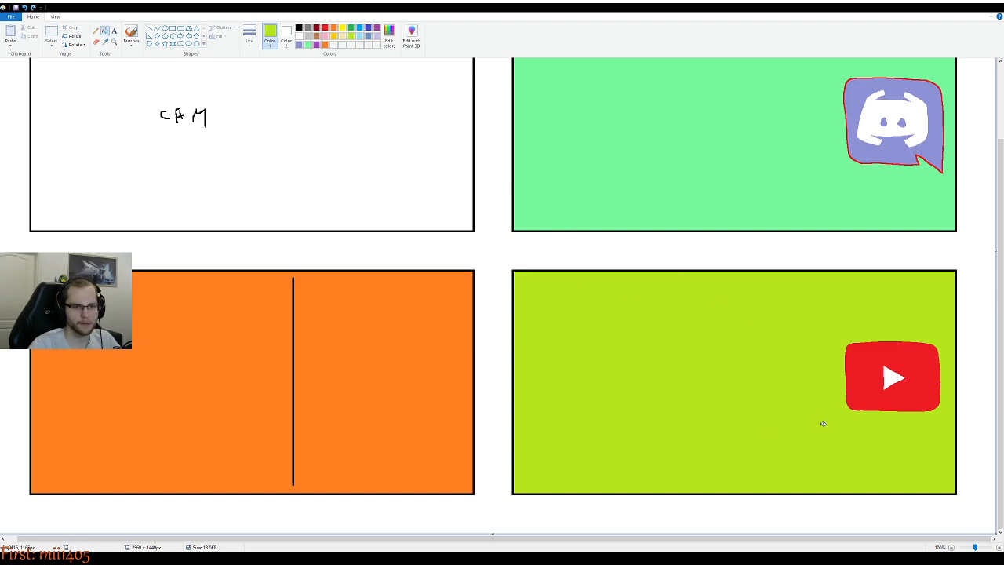
Move the YouTube logo from the right side to the left side of the lime green box
click(51, 35)
drag(813, 320, 950, 436)
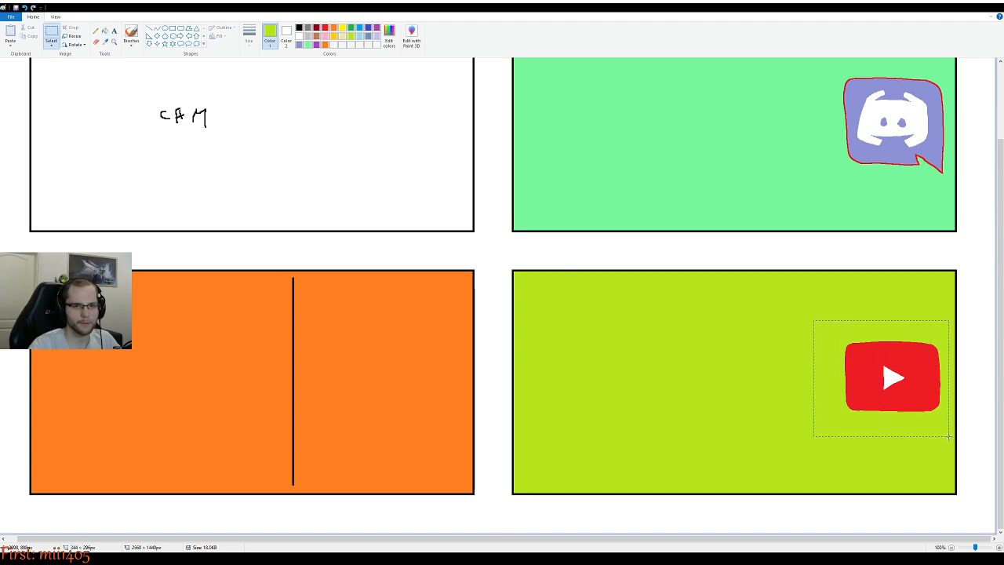
click(738, 291)
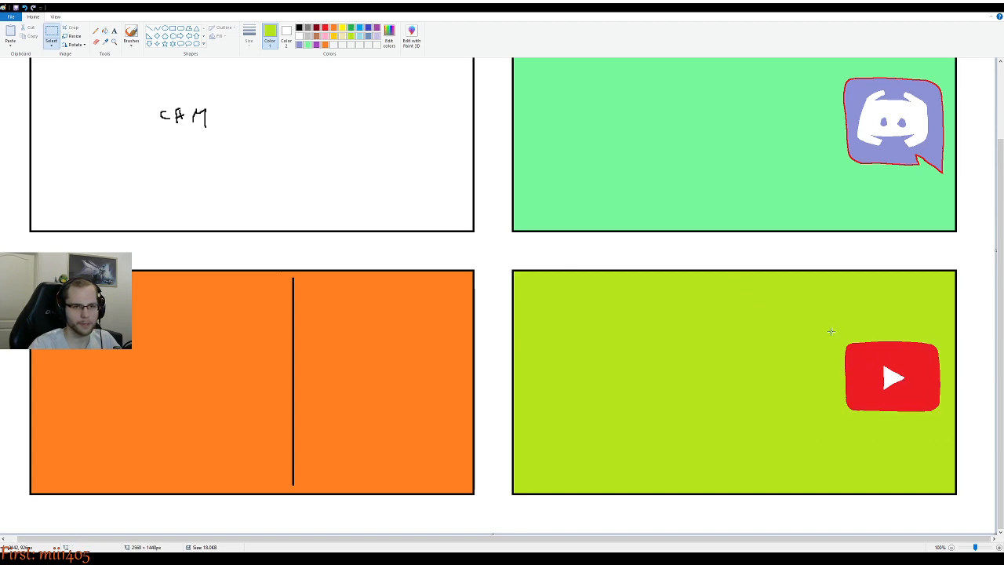
drag(836, 335, 951, 431)
drag(907, 385, 592, 390)
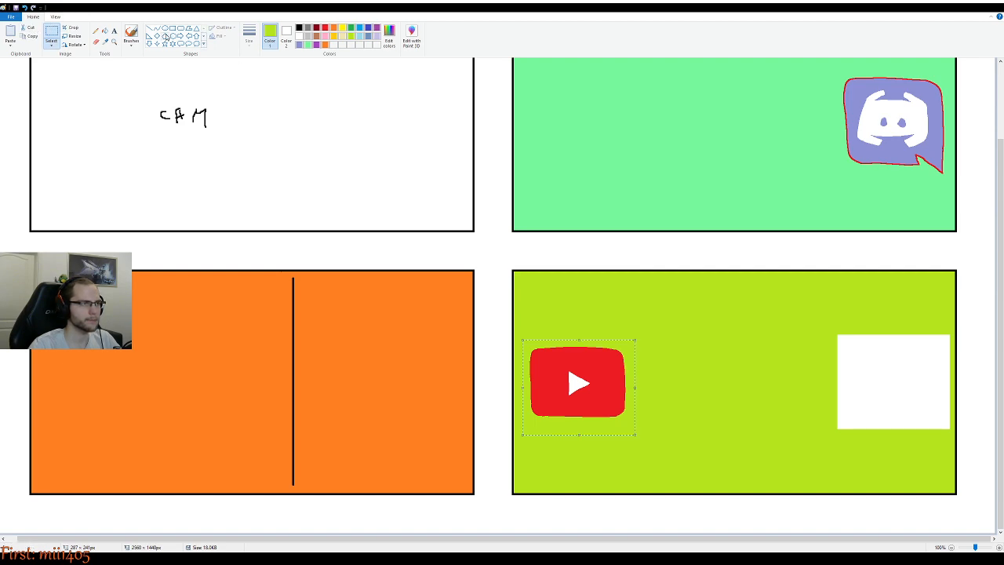
Fill the white gap at the YouTube logo's former spot with the box's lime green
click(104, 31)
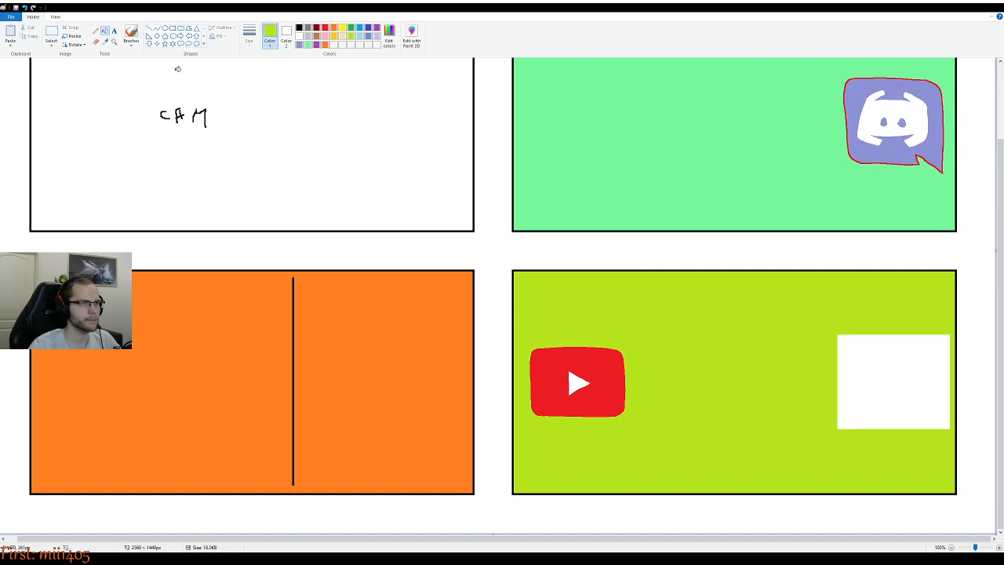
click(896, 377)
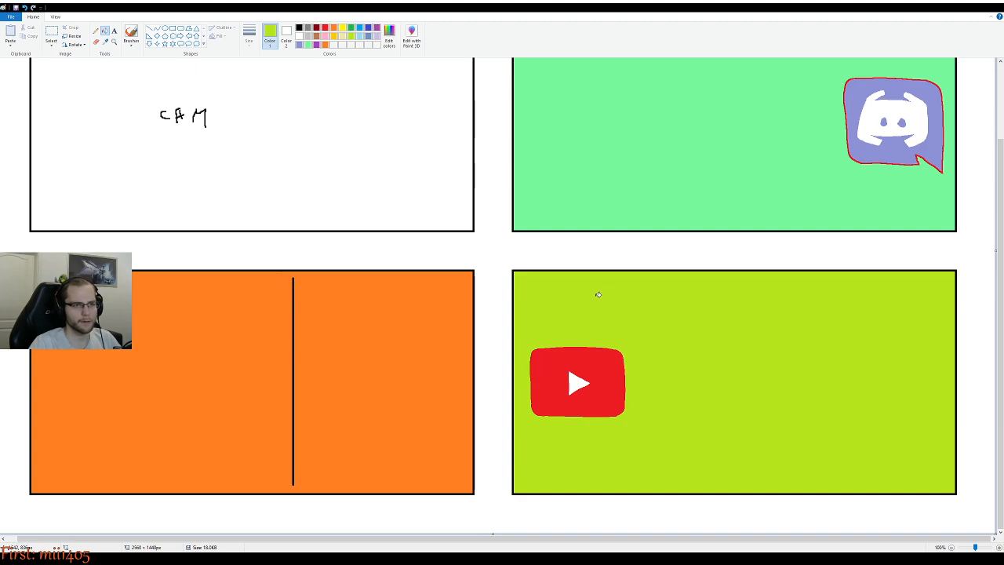
scroll(484, 313, down, 1)
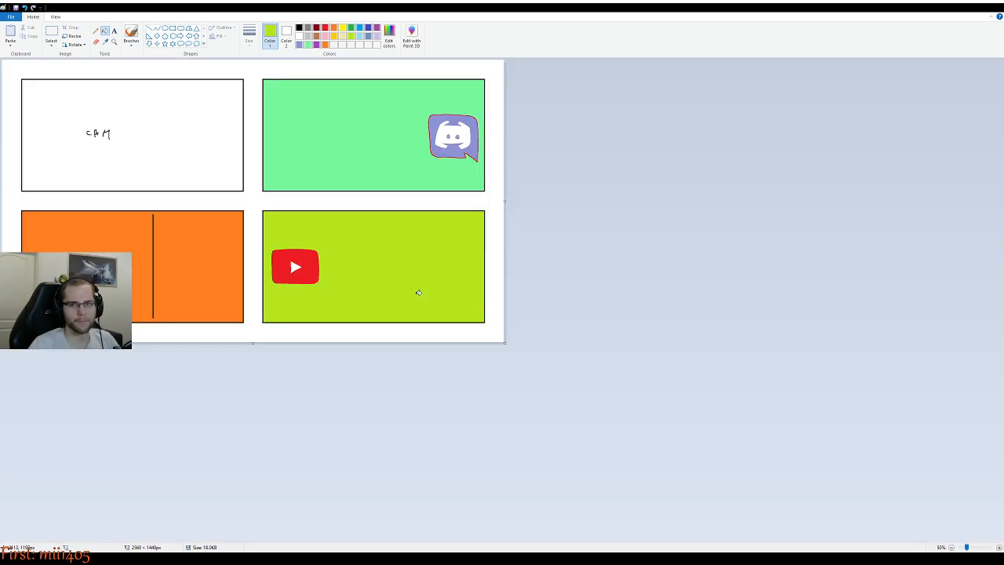
scroll(415, 292, up, 1)
scroll(423, 302, down, 1)
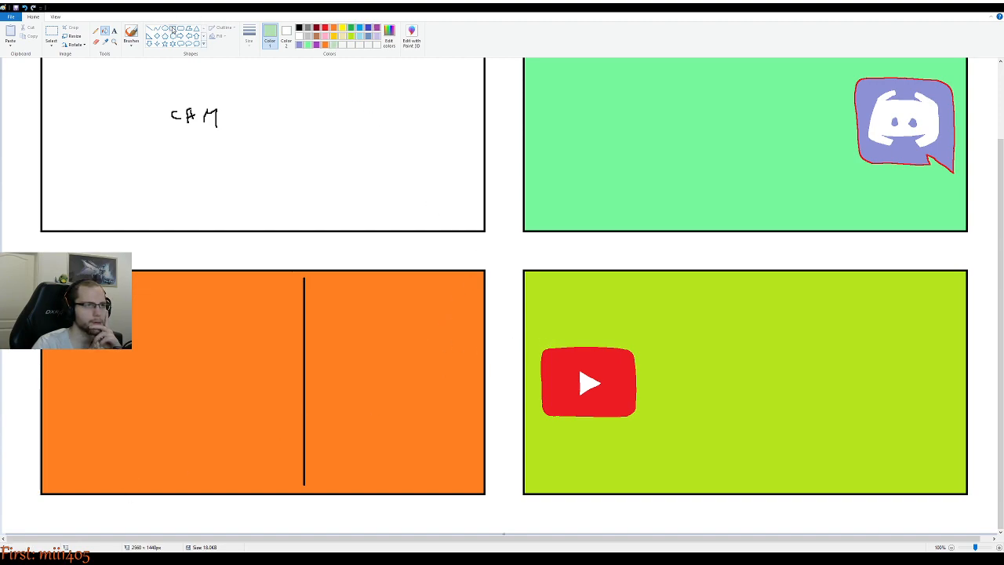
Try freehand pencil lines in pale green and brown along the bottom margin of the canvas and undo them
click(95, 31)
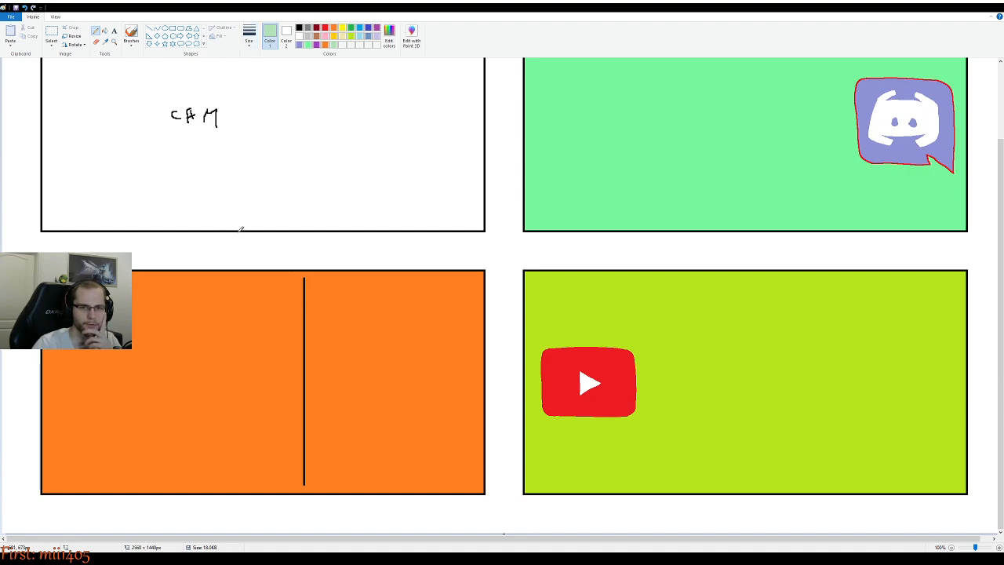
mouse_move(5, 526)
mouse_down()
mouse_move(14, 514)
mouse_move(73, 530)
mouse_move(243, 520)
mouse_move(339, 532)
mouse_move(993, 521)
mouse_up()
key(ctrl+z)
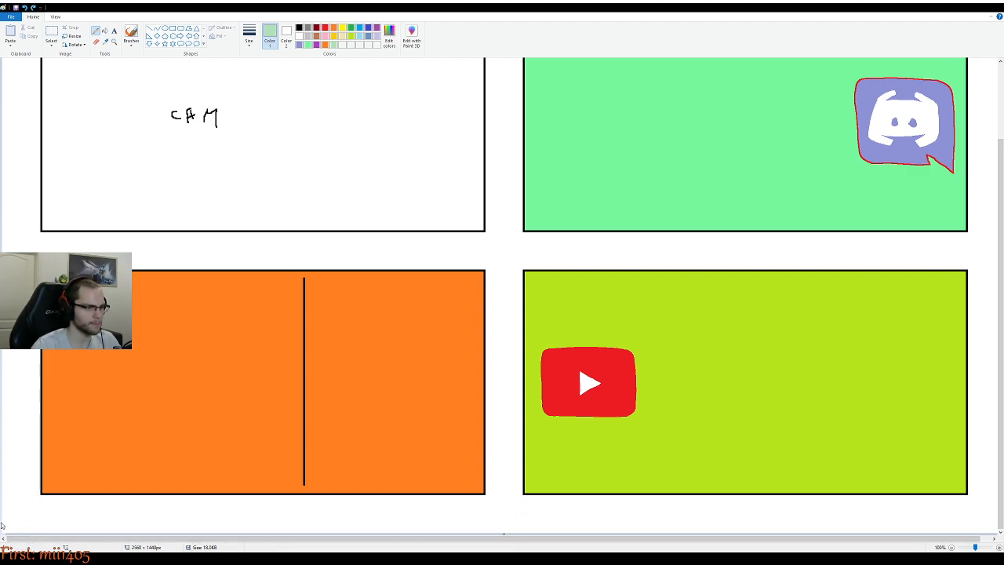
mouse_move(8, 519)
mouse_down()
mouse_move(31, 530)
mouse_move(65, 503)
mouse_move(57, 531)
mouse_move(93, 511)
mouse_move(88, 544)
mouse_move(112, 517)
mouse_move(130, 533)
mouse_move(196, 508)
mouse_move(312, 540)
mouse_up()
key(ctrl+z)
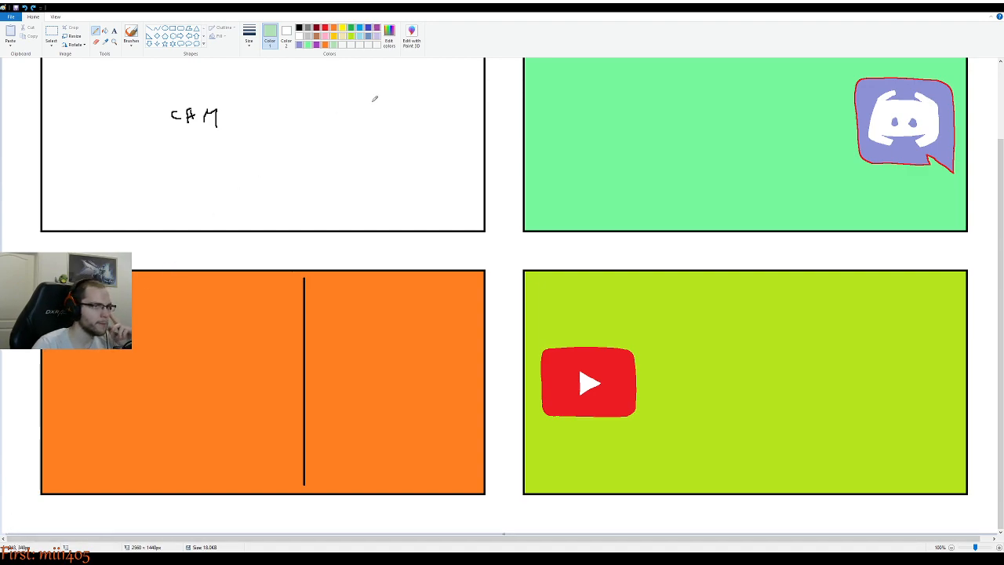
click(317, 36)
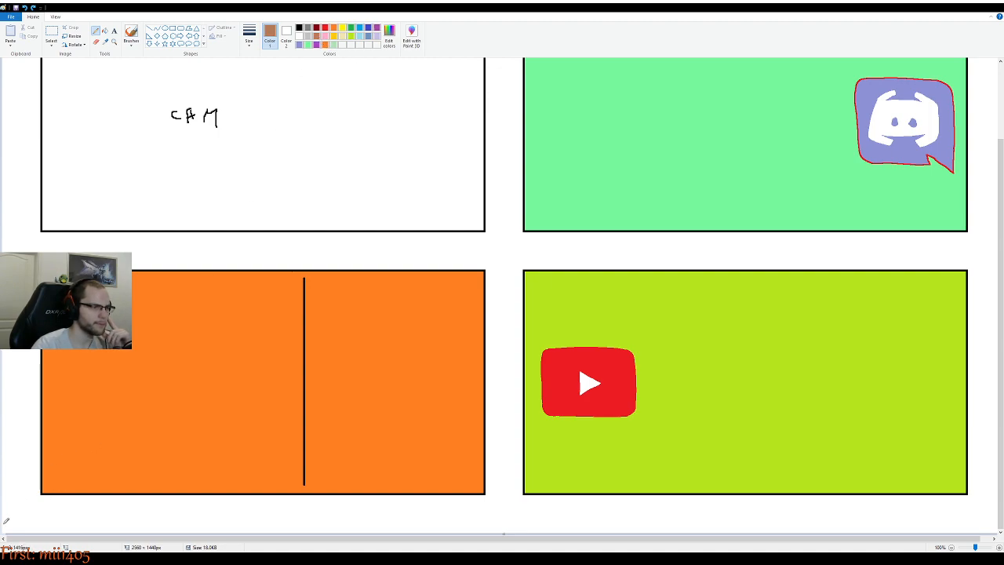
mouse_move(2, 526)
mouse_down()
mouse_move(574, 530)
mouse_move(997, 517)
mouse_up()
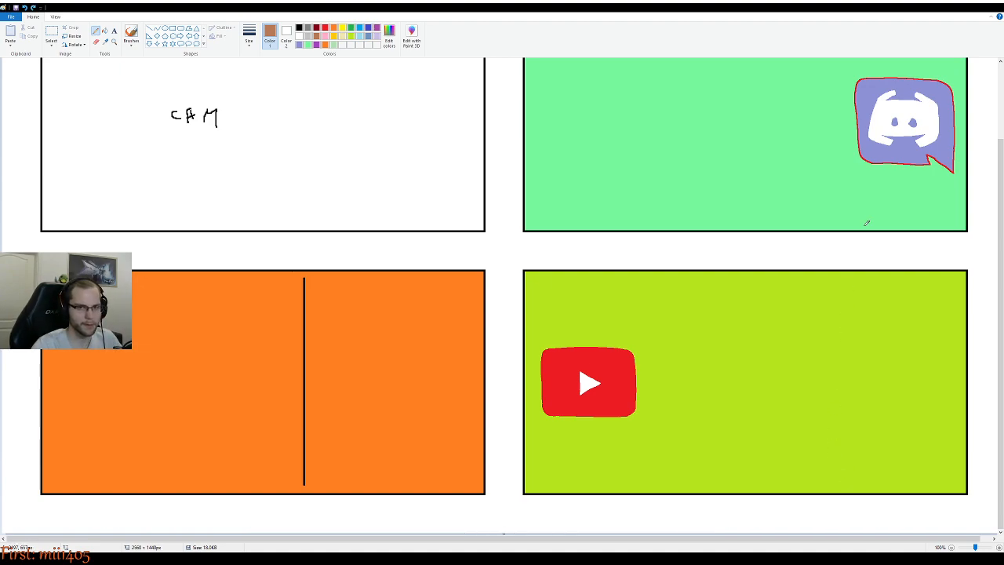
Draw a grey freehand vertical line down the canvas's right margin with short horizontal ticks branching to the canvas edge
scroll(936, 370, up, 3)
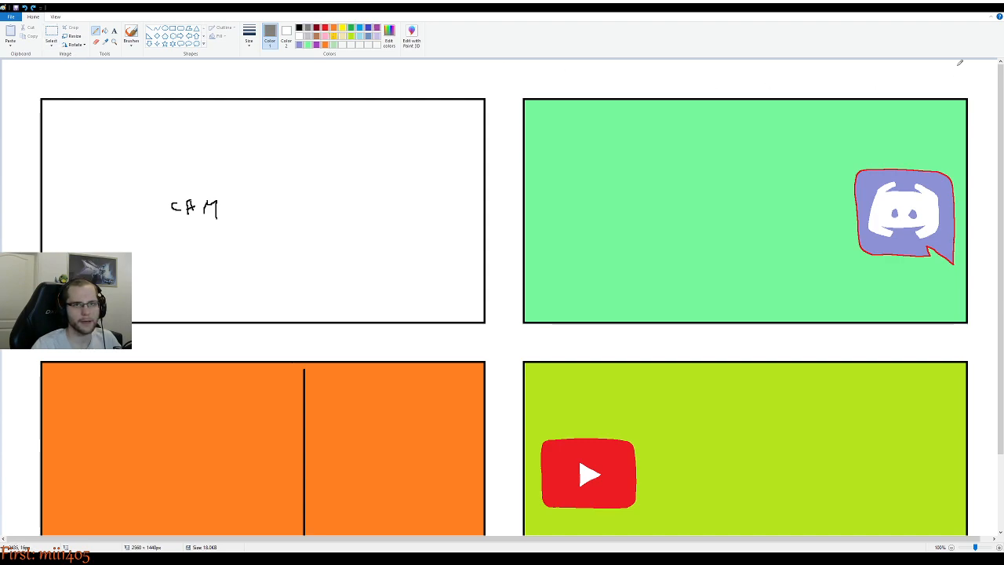
mouse_move(957, 61)
mouse_down()
mouse_move(955, 75)
mouse_move(979, 96)
mouse_move(981, 129)
mouse_move(984, 531)
mouse_up()
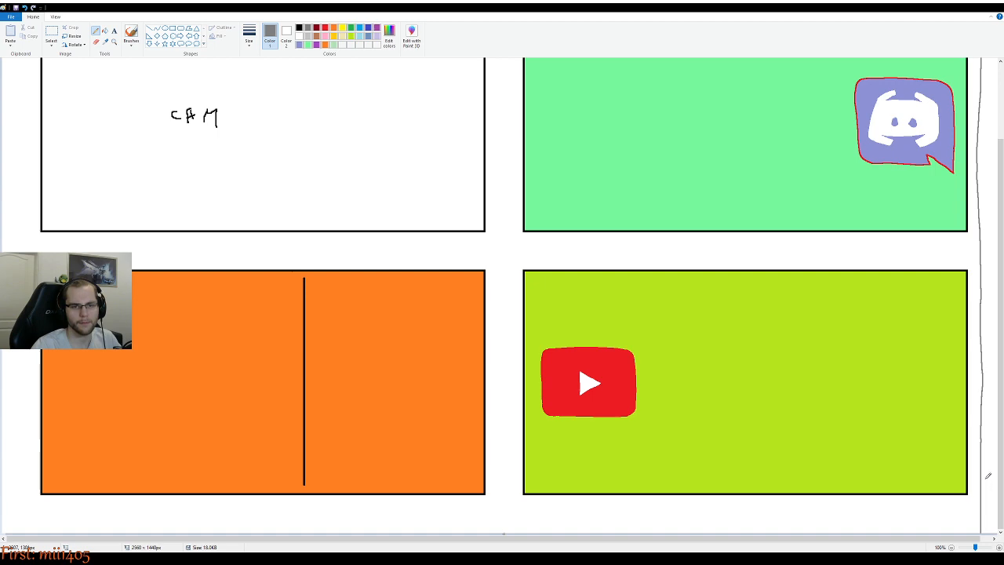
drag(985, 476, 996, 471)
drag(983, 400, 996, 399)
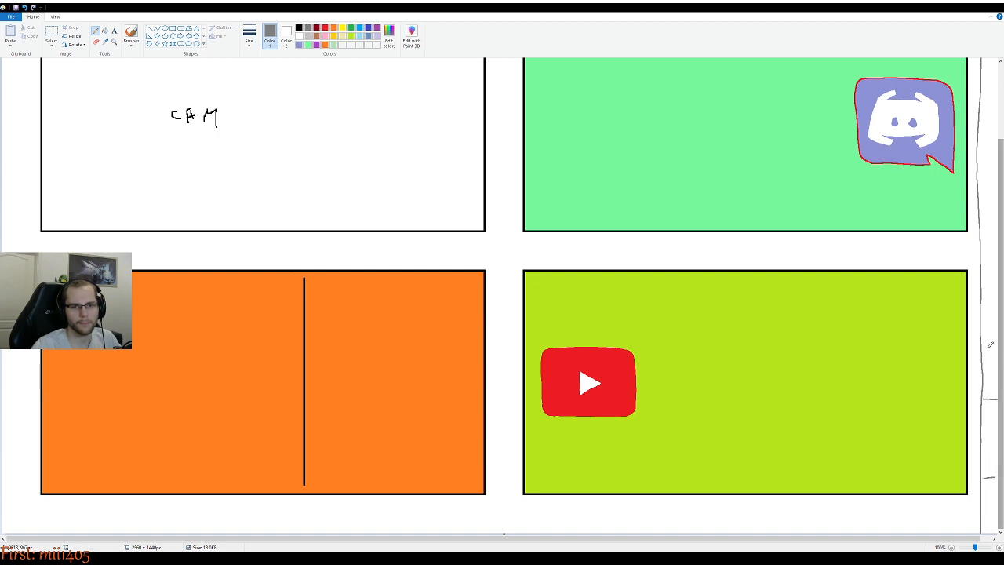
drag(984, 315, 996, 314)
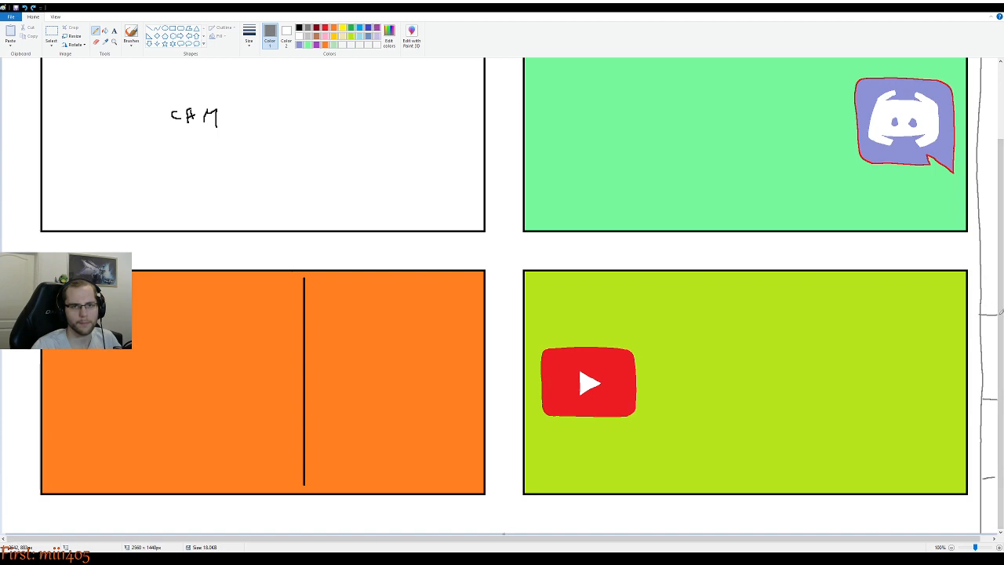
mouse_move(982, 208)
mouse_down()
mouse_move(997, 206)
mouse_move(997, 235)
mouse_up()
key(ctrl+z)
drag(982, 160, 996, 160)
scroll(976, 124, up, 3)
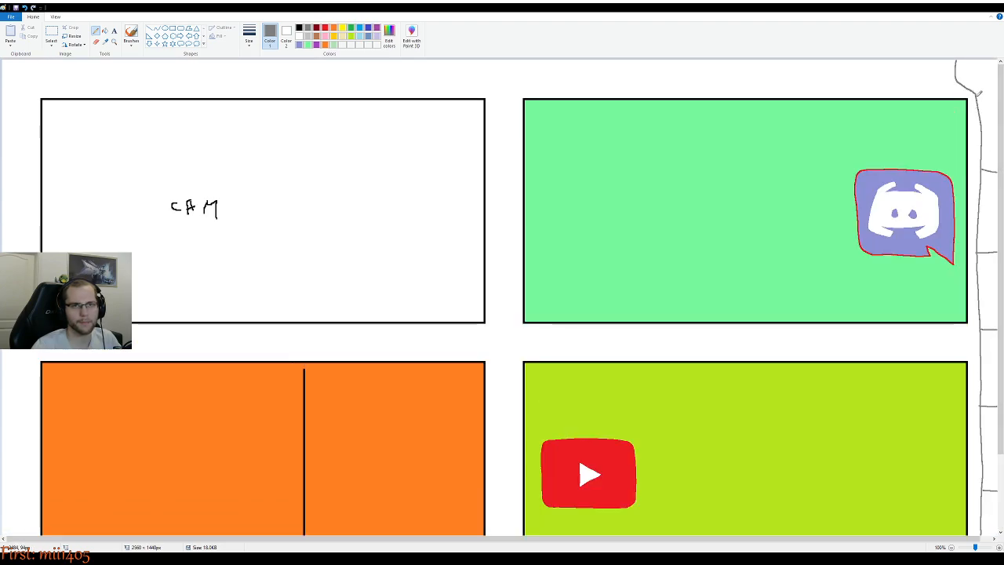
Try short vertical strokes between the ticks in the right margin, and undo the whole grey margin drawing
scroll(952, 235, down, 3)
scroll(931, 275, down, 1)
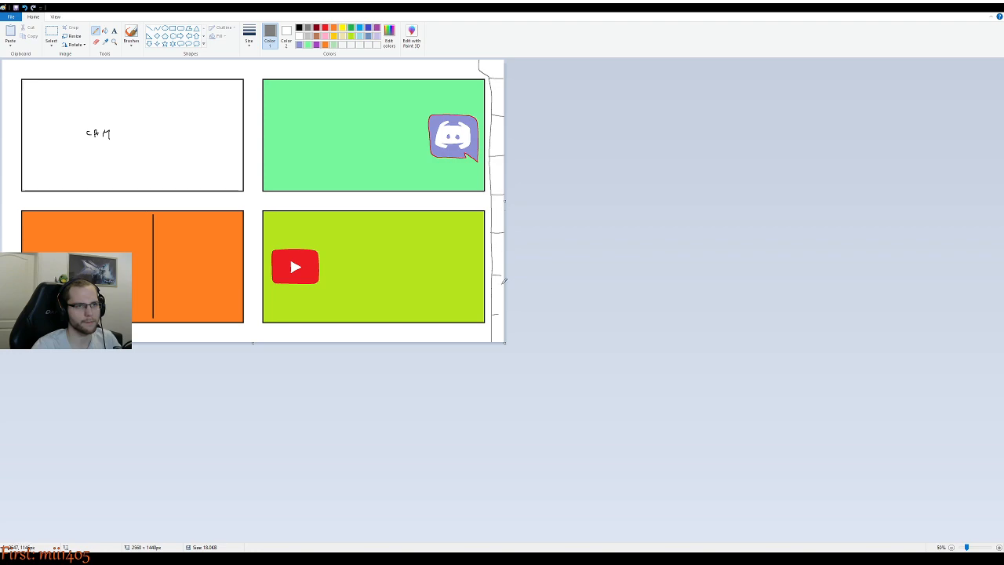
drag(495, 273, 497, 311)
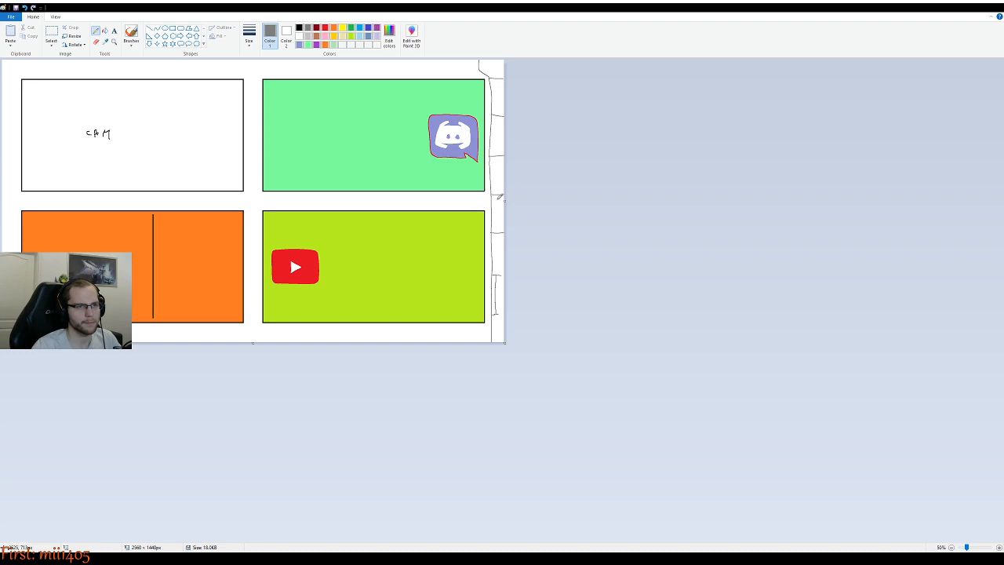
drag(498, 192, 500, 229)
drag(499, 116, 503, 160)
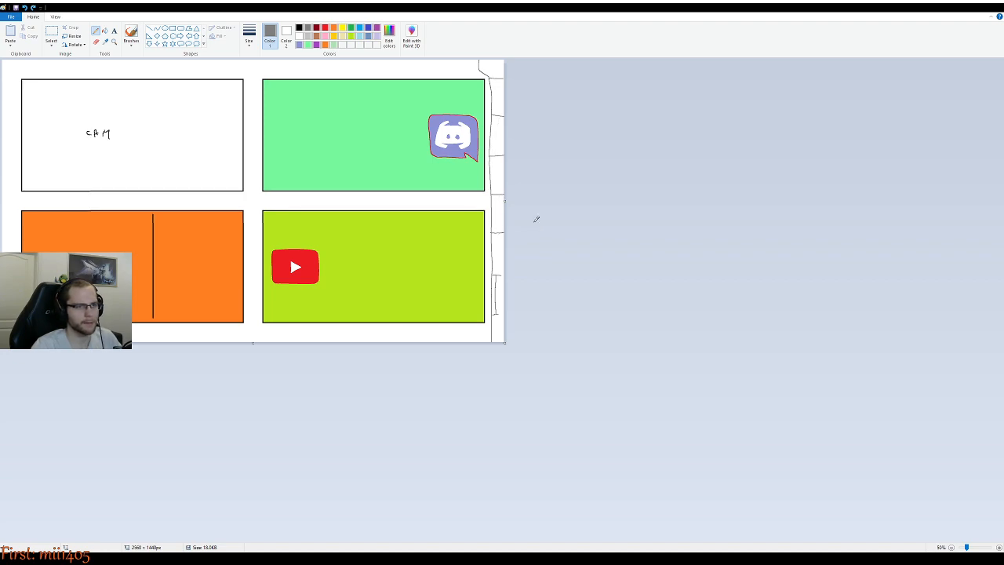
key(ctrl+z)
key(ctrl+z)
key(ctrl+z)
key(ctrl+z)
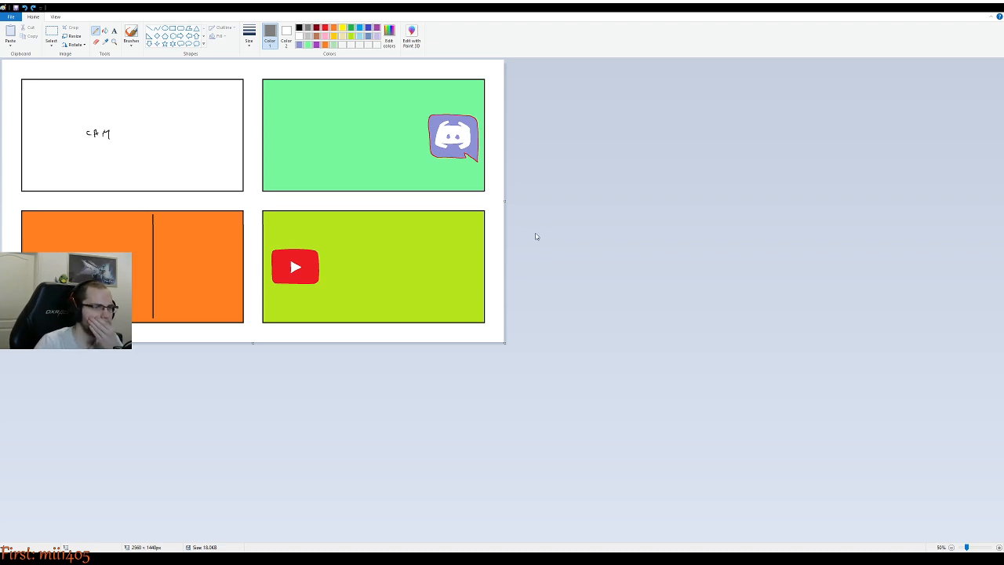
Try a yellow fill on the white canvas background around the four boxes and undo it
click(343, 28)
click(104, 30)
click(249, 72)
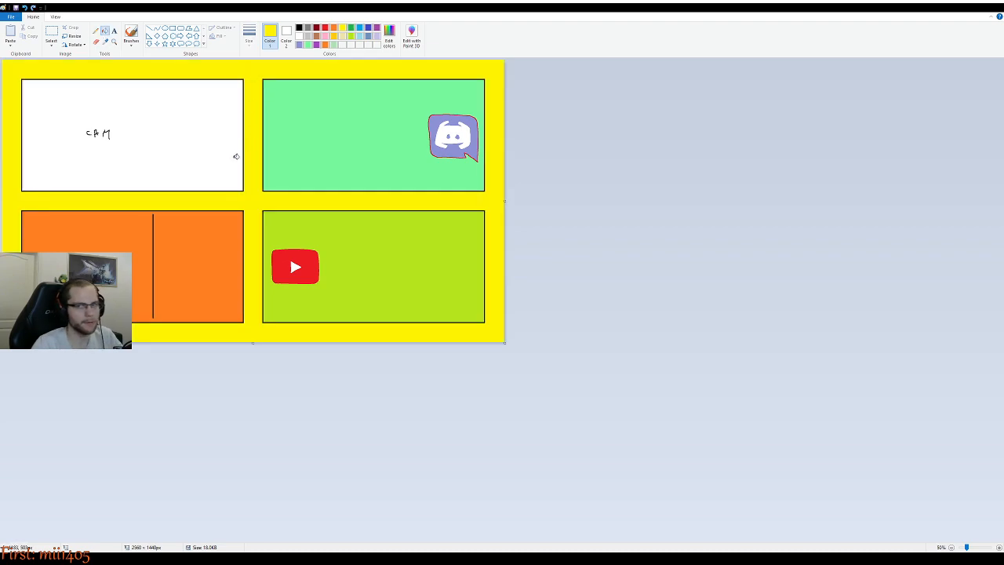
key(ctrl+z)
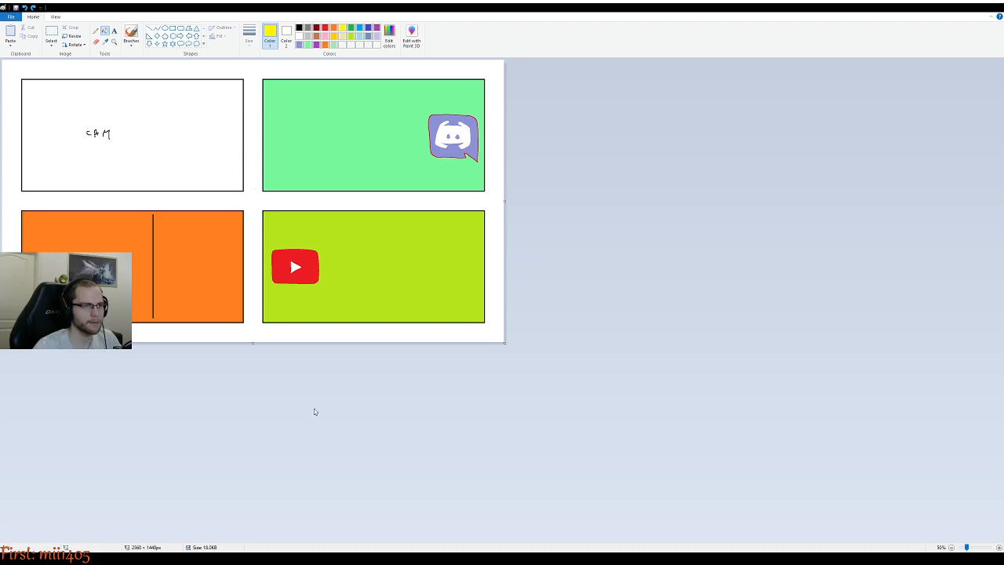
Draw a yellow freehand arc across the upper-left corner of the canvas as a sun outline, undoing the unsatisfactory strokes
scroll(288, 332, up, 2)
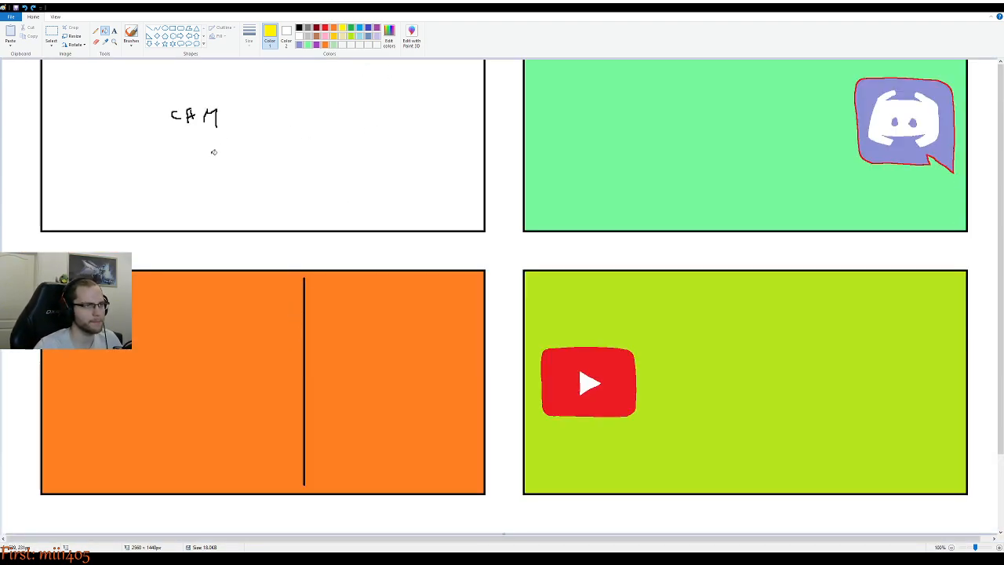
scroll(217, 144, up, 2)
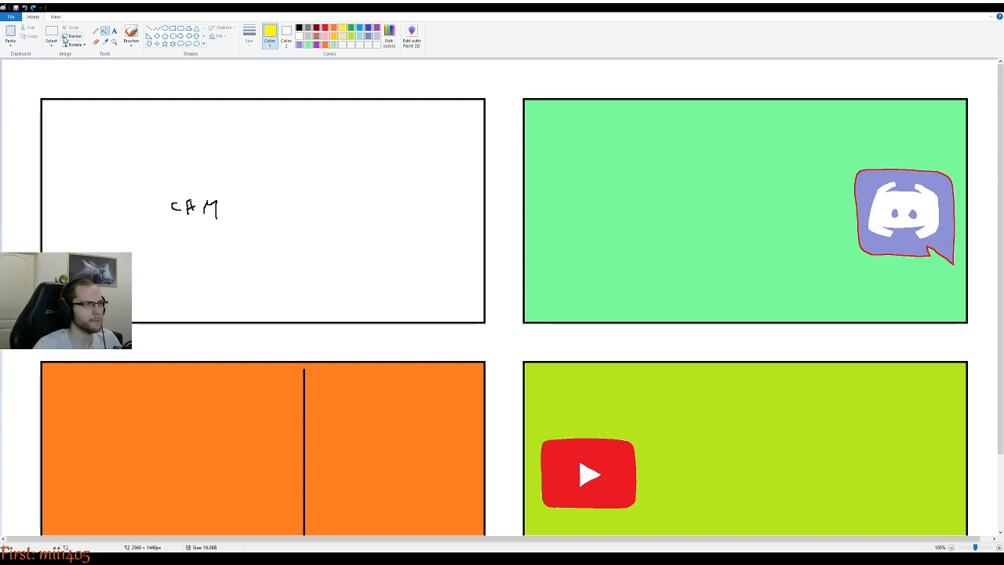
click(96, 30)
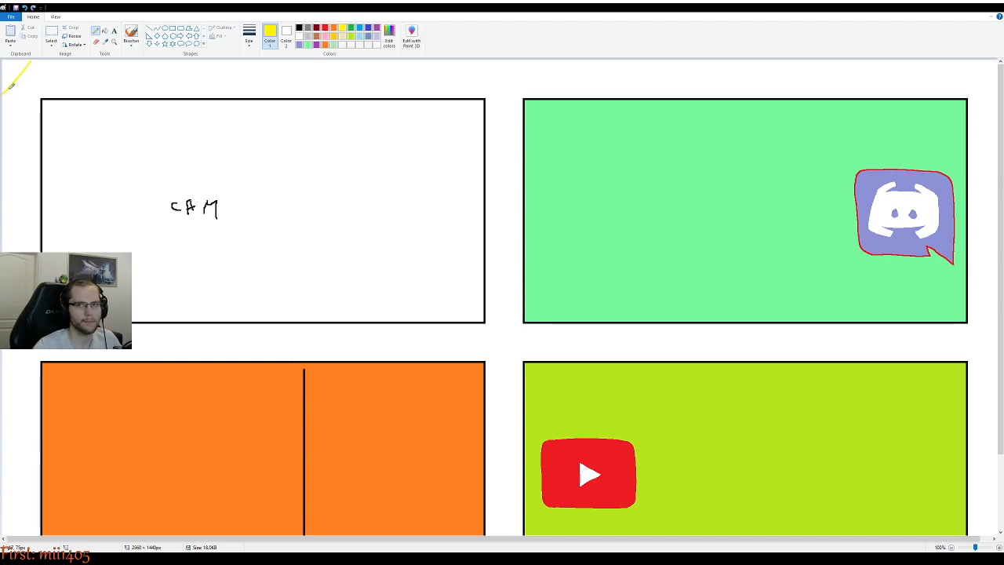
mouse_move(45, 62)
mouse_down()
mouse_move(7, 114)
mouse_move(43, 91)
mouse_move(59, 48)
mouse_move(57, 61)
mouse_up()
key(ctrl+z)
key(ctrl+z)
mouse_move(15, 103)
mouse_down()
mouse_move(49, 90)
mouse_move(72, 60)
mouse_move(7, 103)
mouse_move(48, 83)
mouse_move(64, 60)
mouse_up()
key(ctrl+z)
key(ctrl+z)
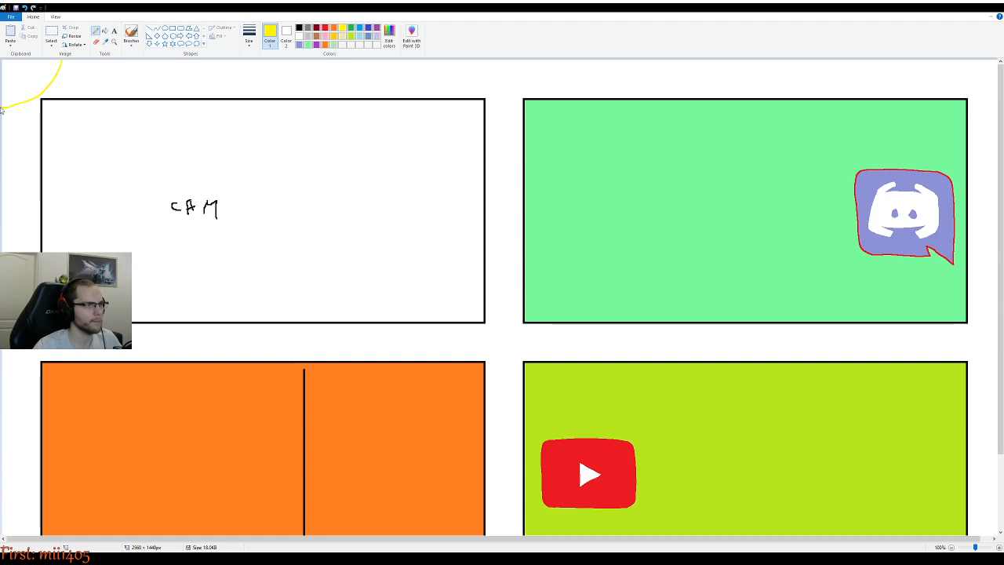
Fill the corner sun outline with yellow
click(105, 31)
click(32, 75)
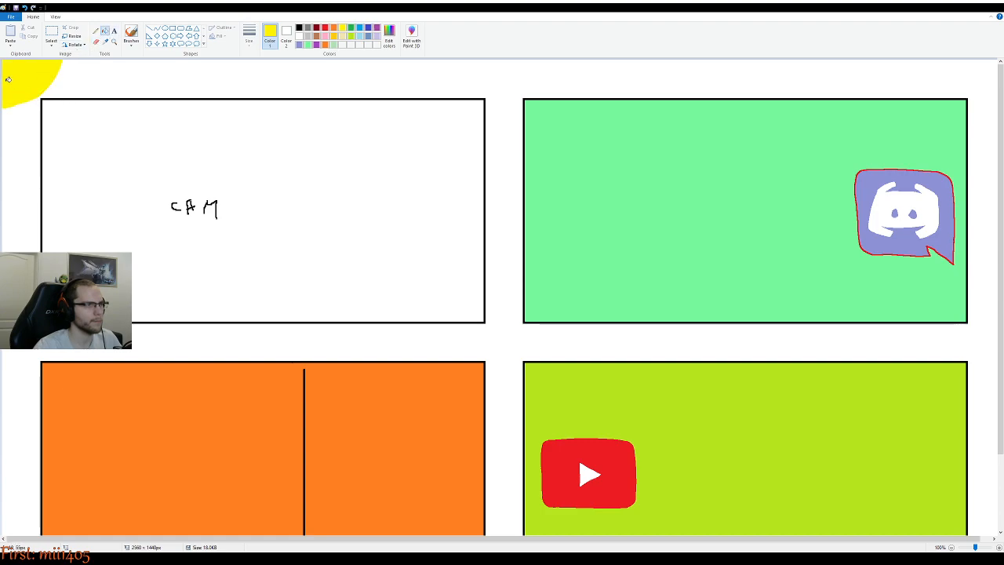
scroll(70, 110, down, 1)
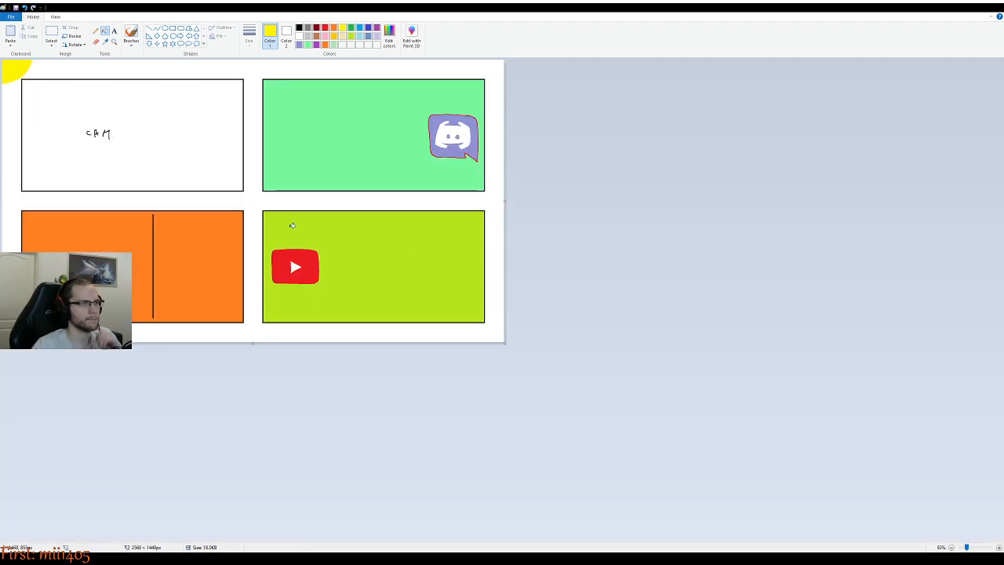
Draw alternating long and short yellow pencil rays around the corner sun, undoing the misdrawn strokes
click(96, 31)
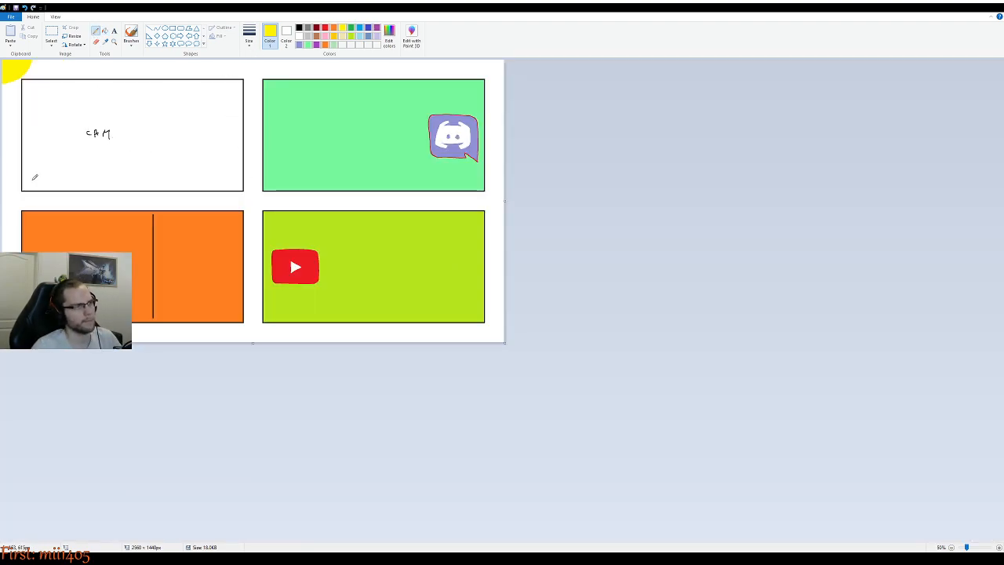
scroll(54, 130, up, 1)
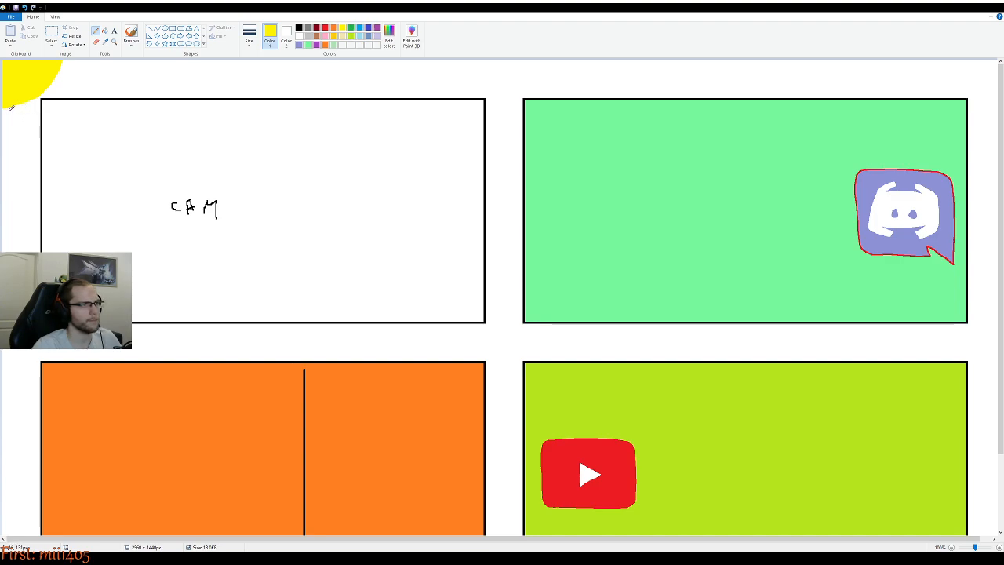
key(ctrl+z)
drag(11, 112, 17, 154)
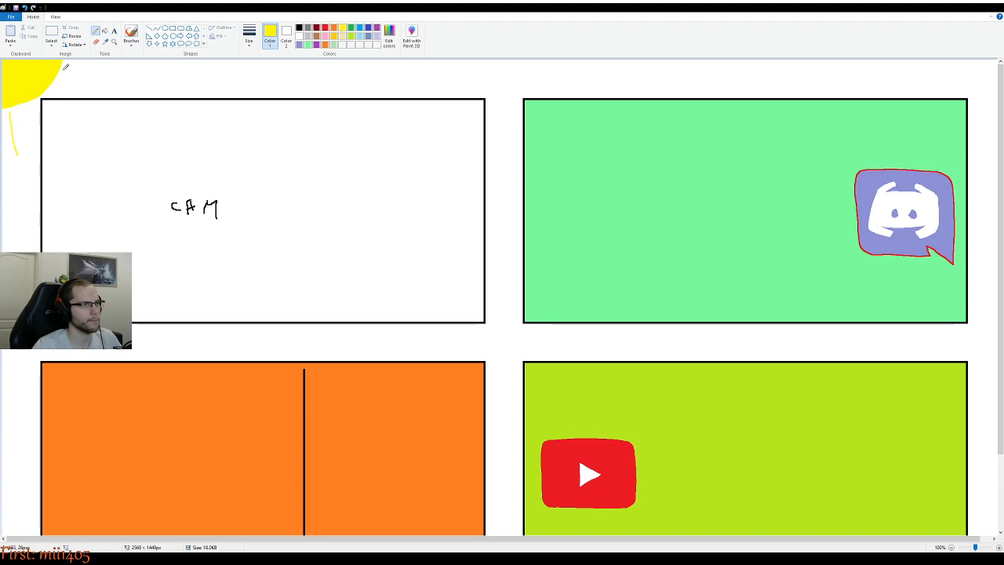
key(ctrl+z)
drag(69, 67, 142, 78)
key(ctrl+z)
drag(71, 71, 114, 76)
drag(73, 91, 77, 93)
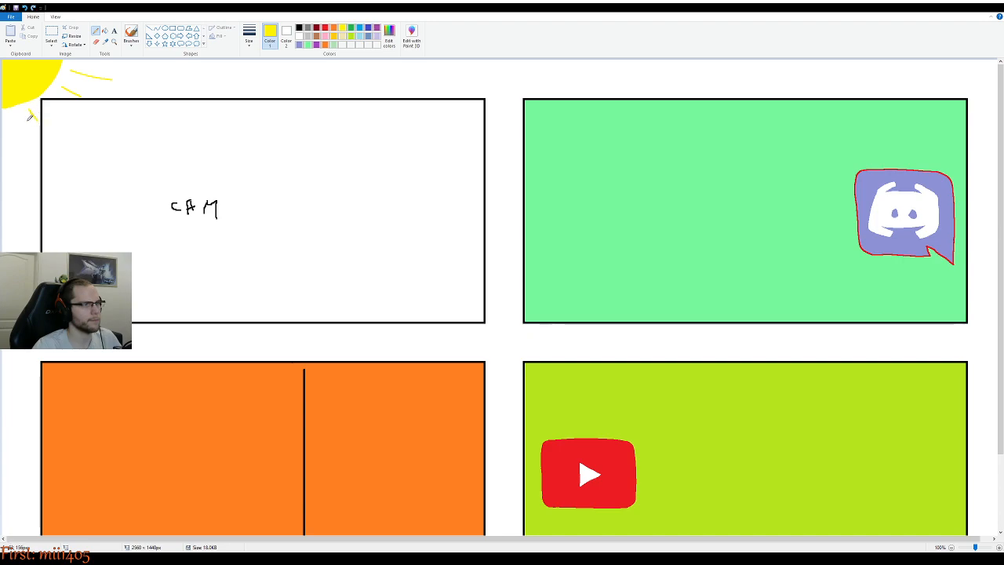
drag(14, 116, 39, 140)
key(ctrl+z)
drag(19, 115, 32, 149)
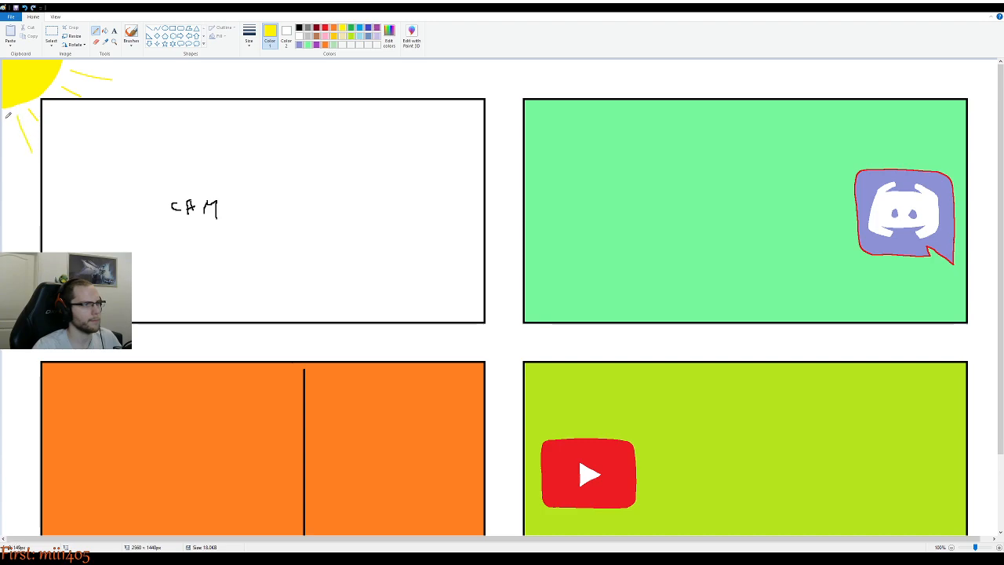
drag(5, 114, 5, 169)
drag(8, 118, 8, 145)
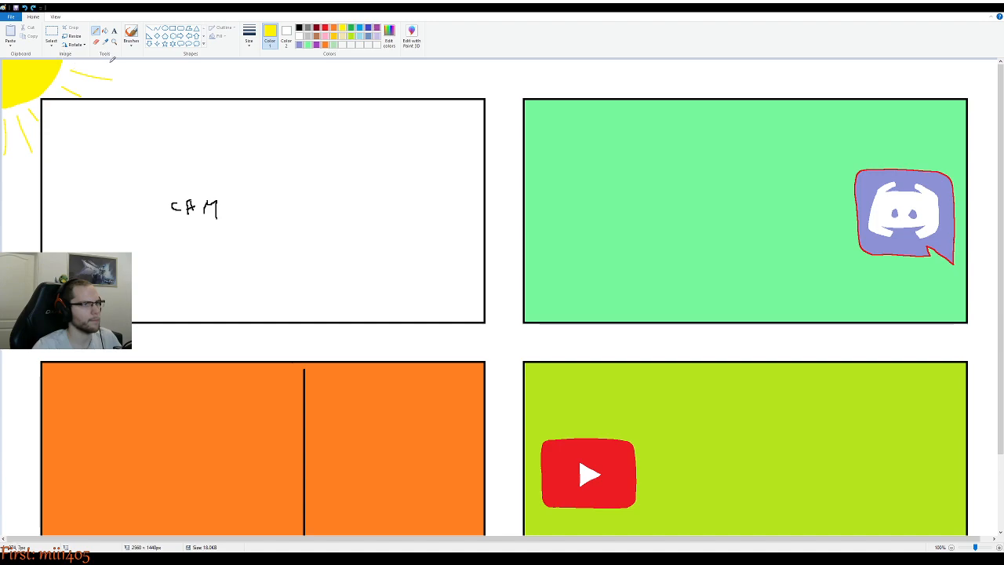
Save the drawing, and fill the white canvas background around the four boxes with light blue as sky
ctrl+scroll(133, 77, down, 1)
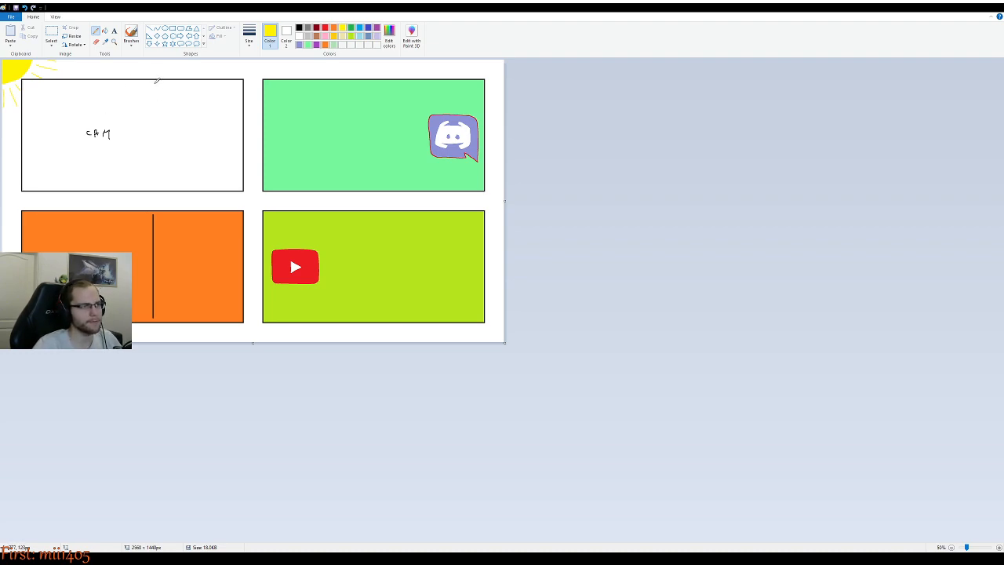
key(ctrl+s)
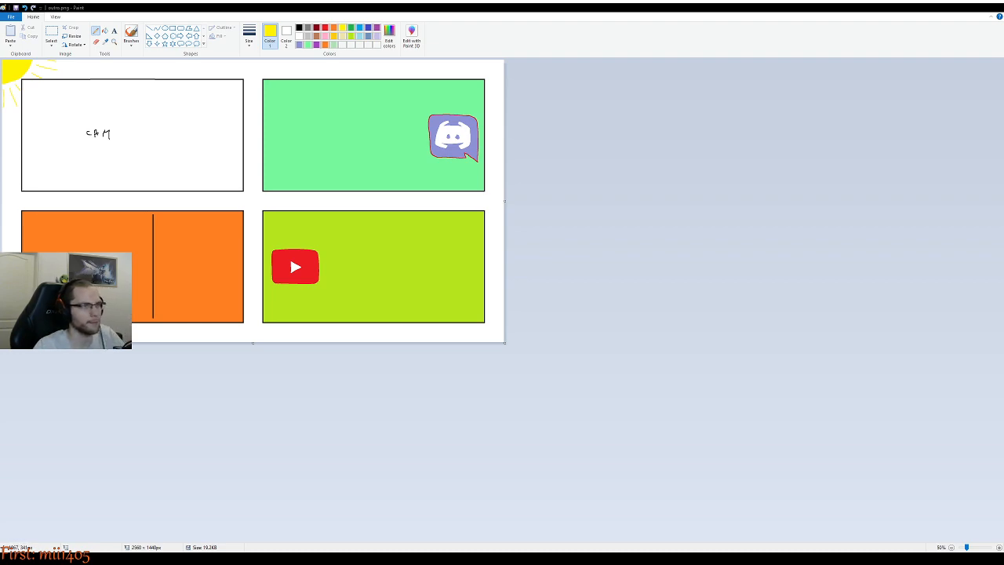
scroll(271, 126, up, 1)
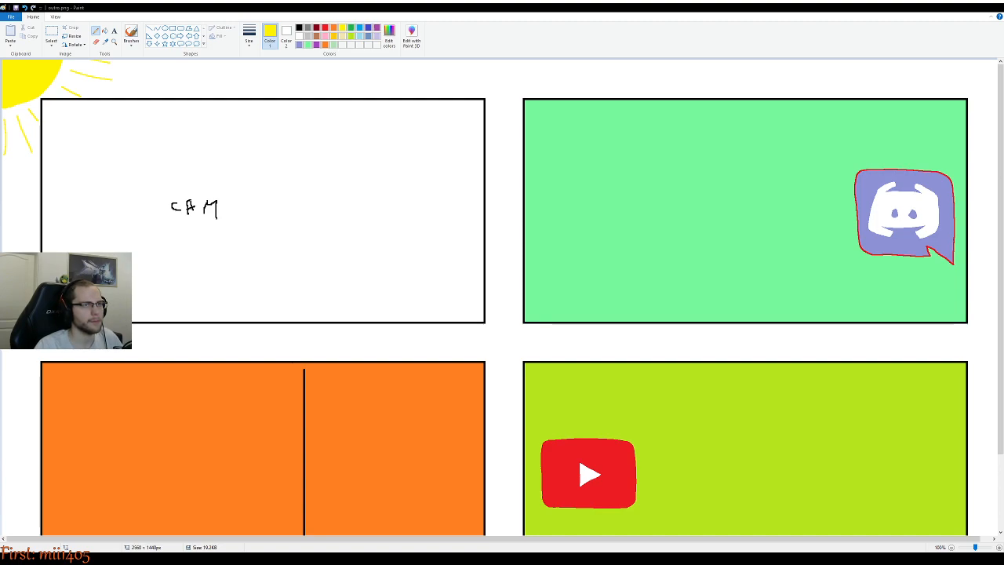
click(361, 36)
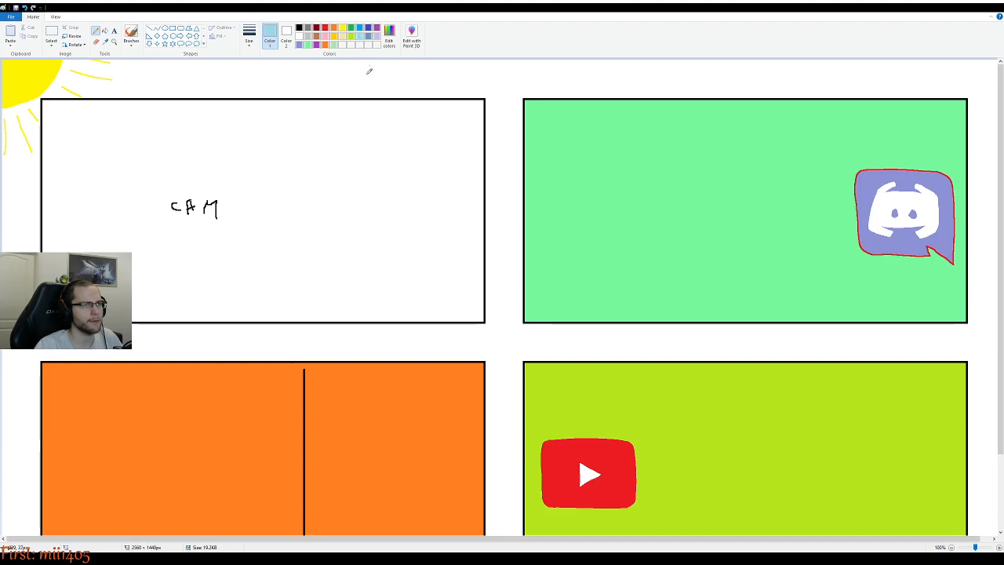
click(105, 31)
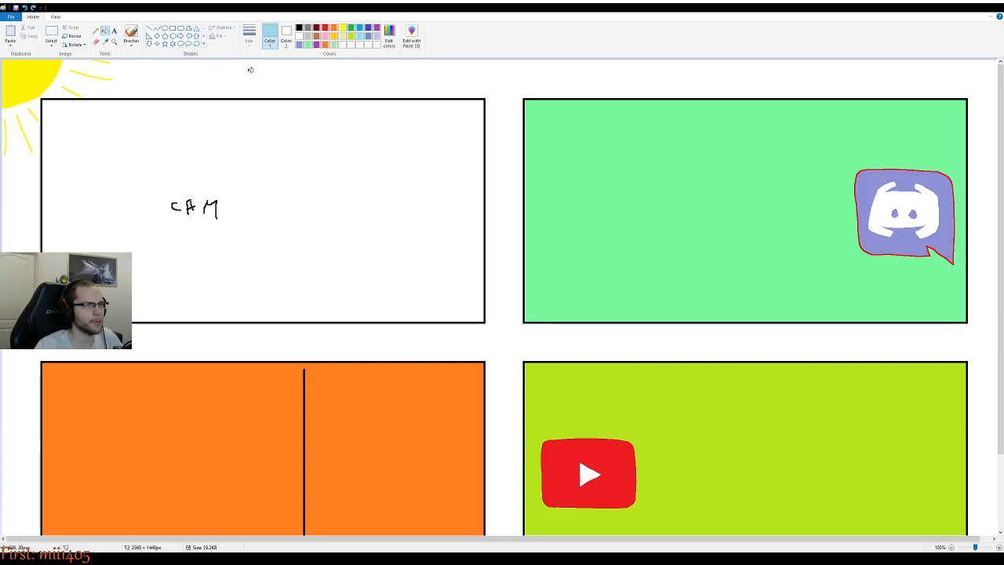
click(263, 69)
scroll(291, 127, down, 2)
ctrl+scroll(311, 155, down, 1)
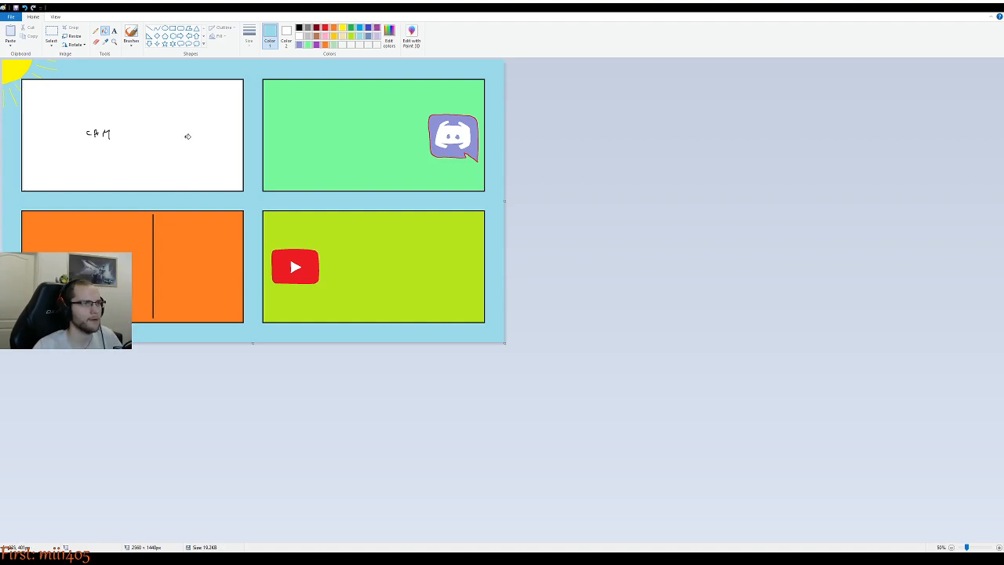
Draw a white pencil outline of a puffy, flat-bottomed cloud above the CAM box beside the sun, undoing the unsatisfactory strokes
ctrl+scroll(188, 136, up, 1)
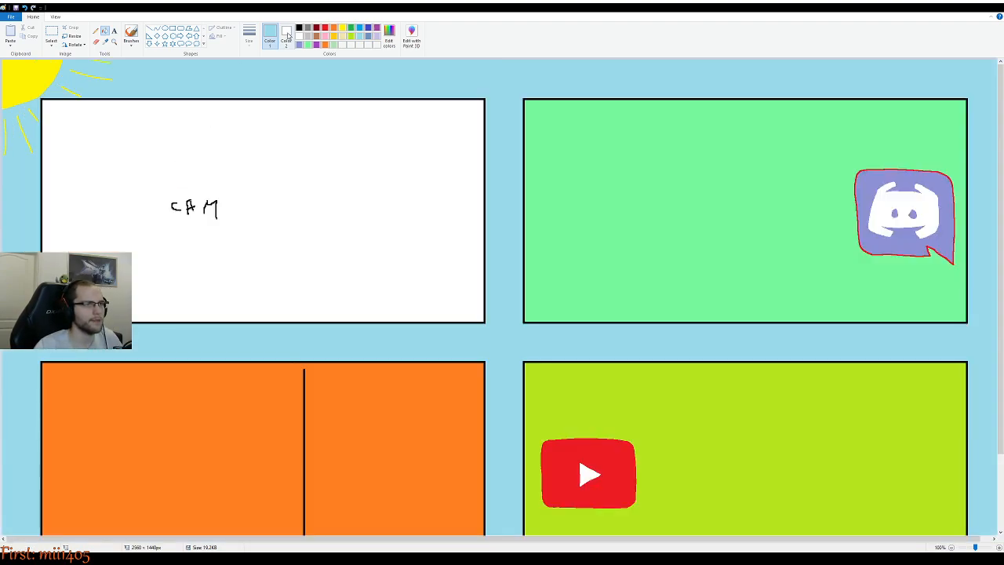
click(96, 31)
click(299, 37)
mouse_move(179, 85)
mouse_down()
mouse_move(231, 86)
mouse_move(236, 69)
mouse_move(196, 62)
mouse_move(179, 83)
mouse_up()
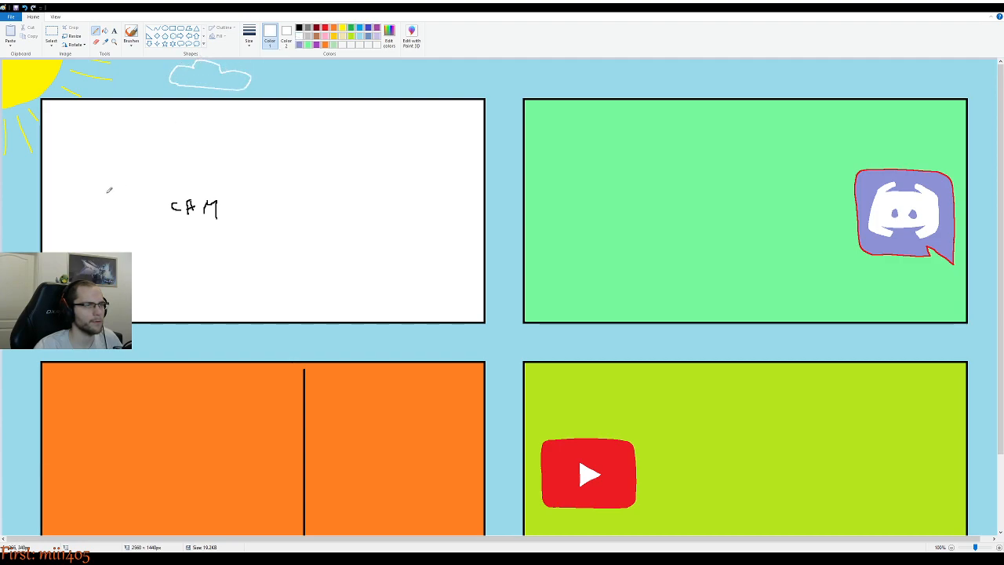
key(ctrl+z)
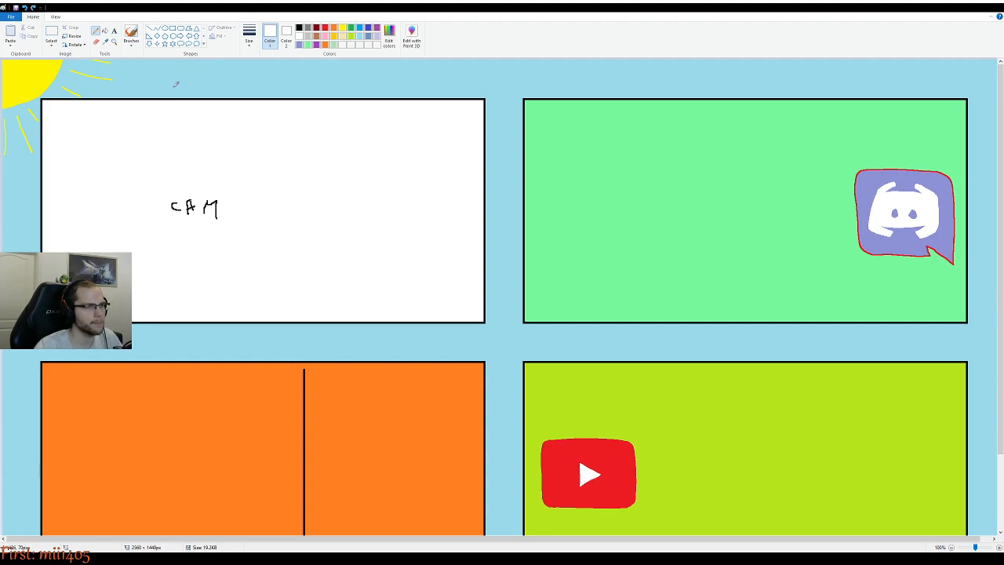
mouse_move(172, 87)
mouse_down()
mouse_move(234, 86)
mouse_move(243, 78)
mouse_move(228, 69)
mouse_up()
key(ctrl+z)
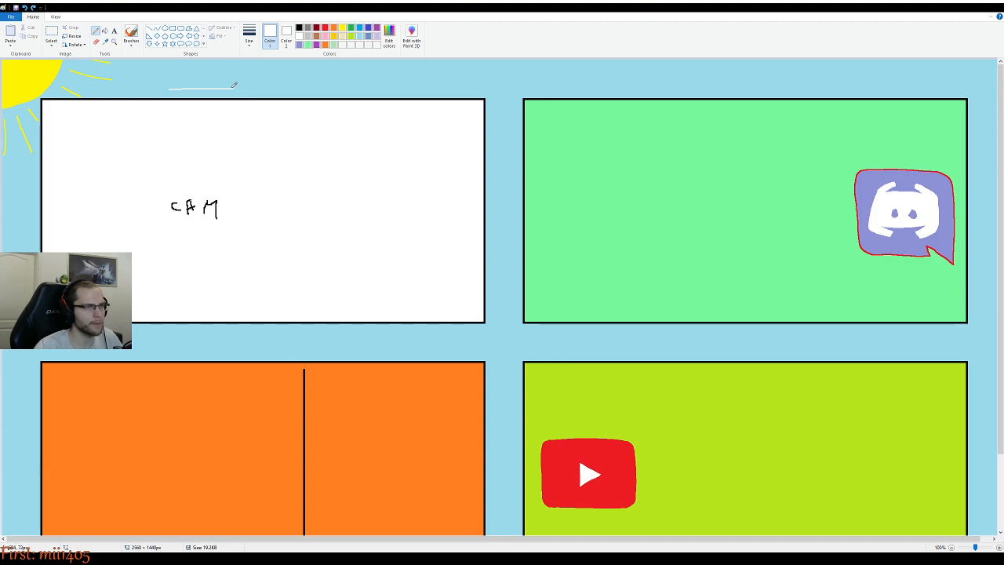
mouse_move(234, 86)
mouse_down()
mouse_move(242, 71)
mouse_move(217, 62)
mouse_move(193, 70)
mouse_move(179, 62)
mouse_move(172, 85)
mouse_up()
key(ctrl+z)
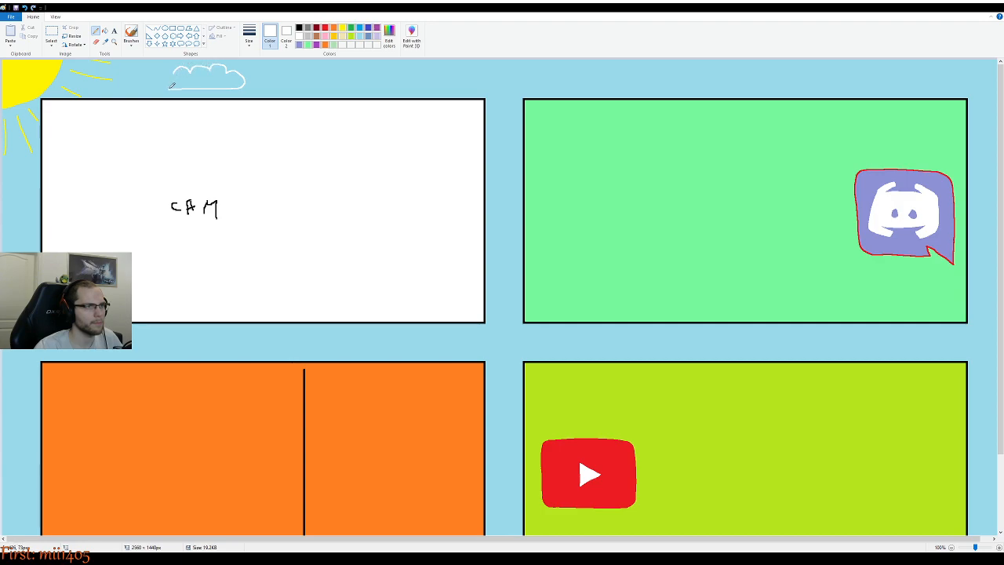
key(ctrl+z)
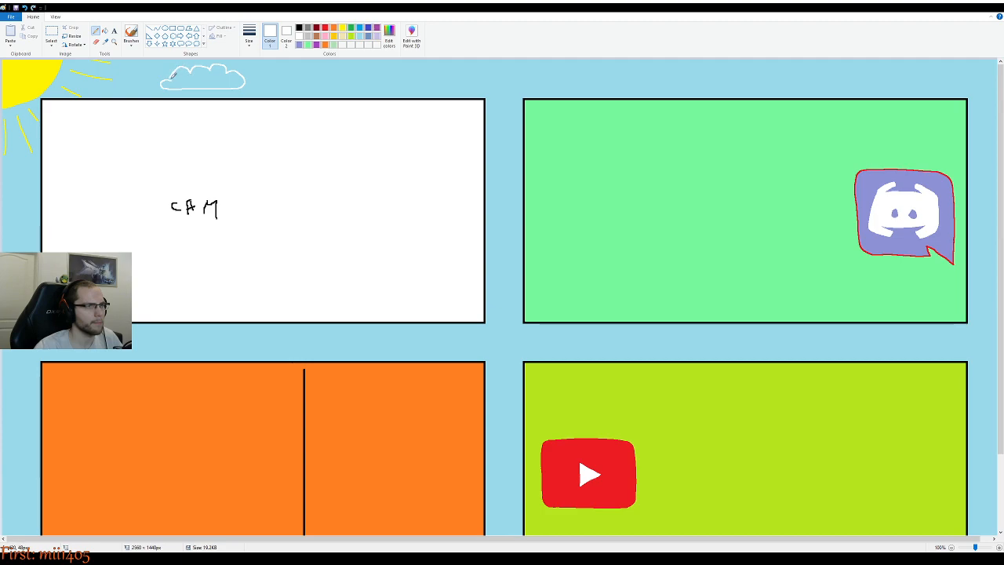
key(ctrl+z)
drag(169, 72, 171, 85)
key(ctrl+z)
drag(173, 74, 168, 85)
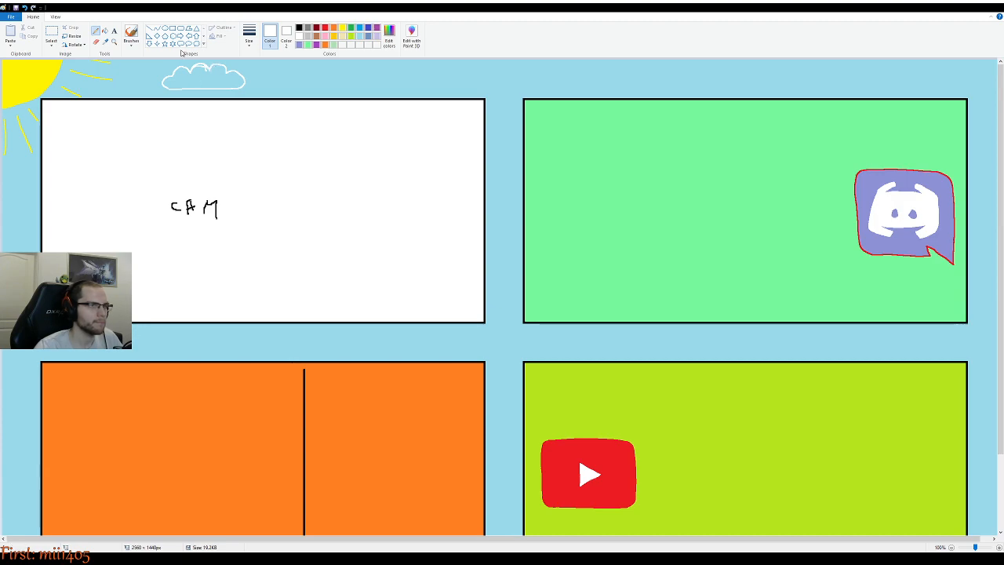
Fill the cloud outline beside the sun with white and check its edges up close
click(104, 31)
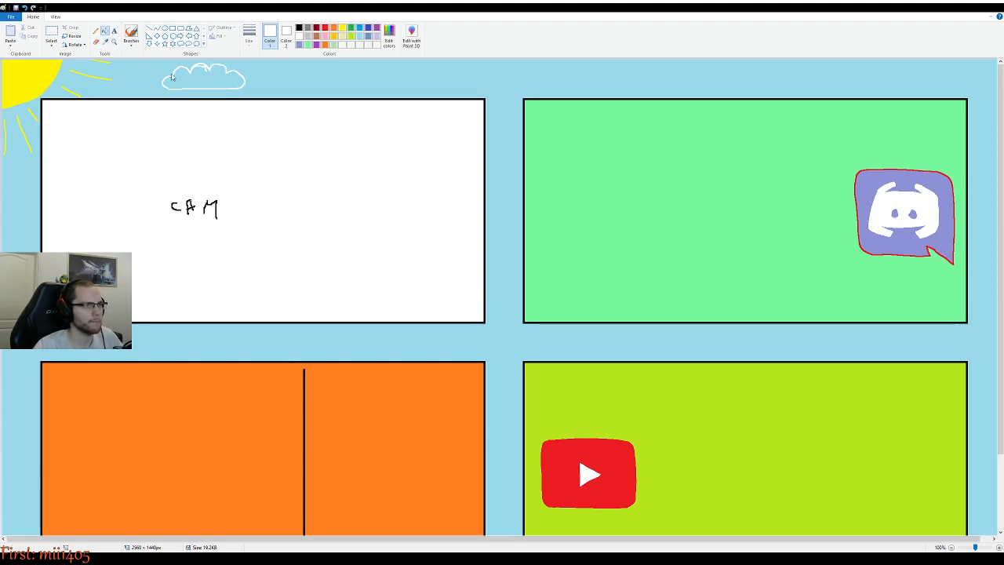
click(206, 79)
scroll(207, 80, up, 1)
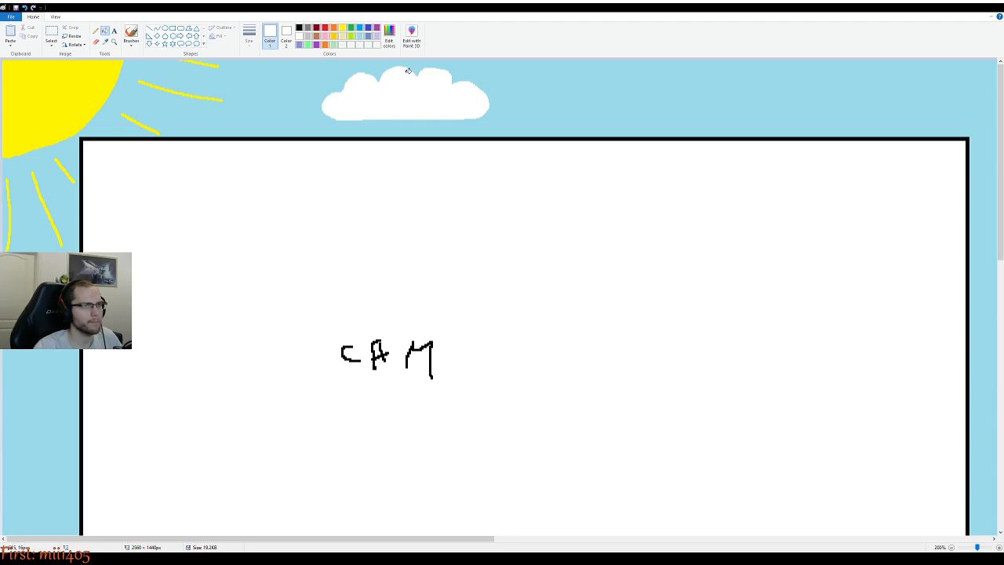
scroll(430, 99, up, 1)
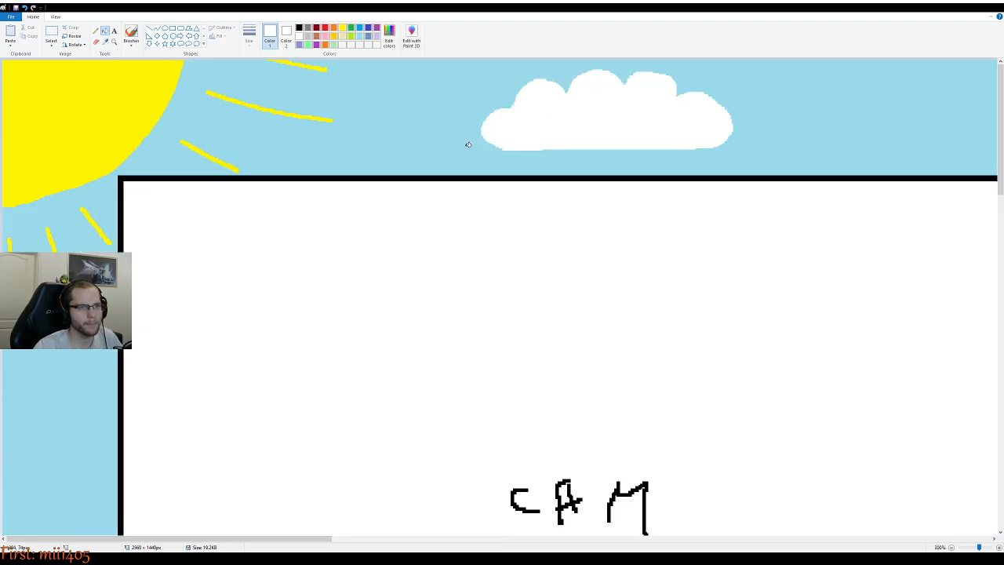
scroll(466, 144, down, 1)
scroll(430, 151, down, 1)
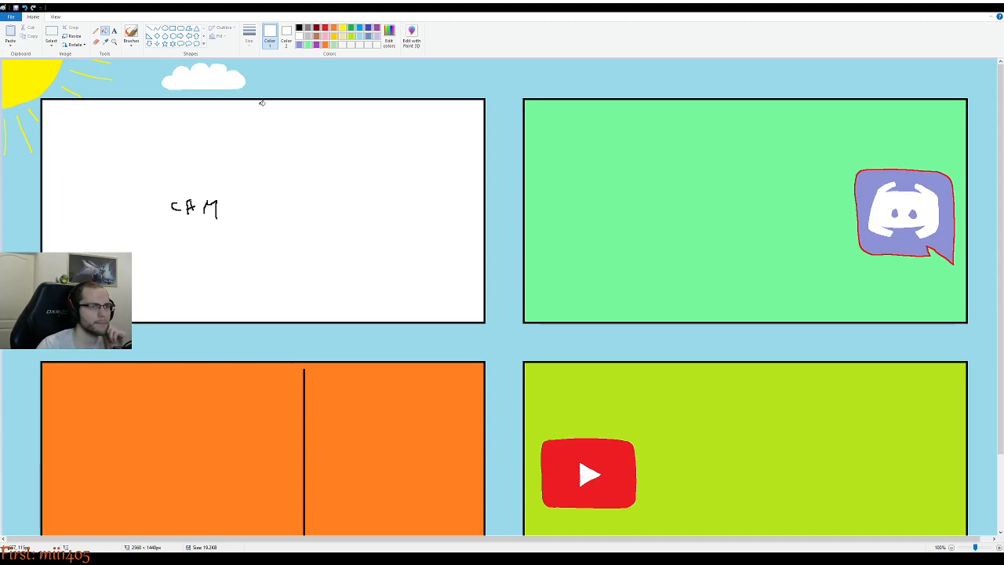
Fill the CAM box with dark gray and cover its handwritten CAM label with a matching filled gray rectangle
click(307, 28)
click(302, 183)
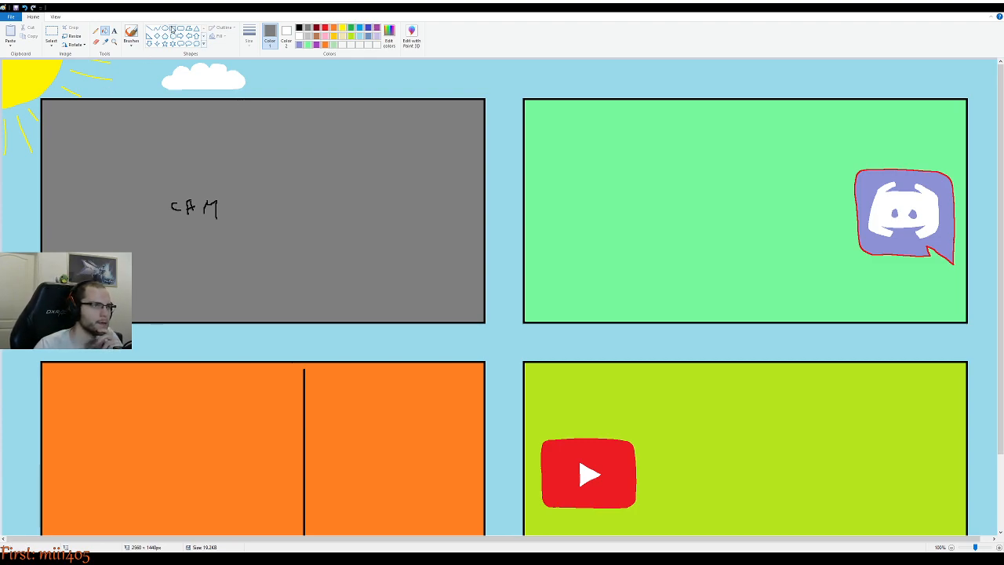
click(286, 36)
click(308, 37)
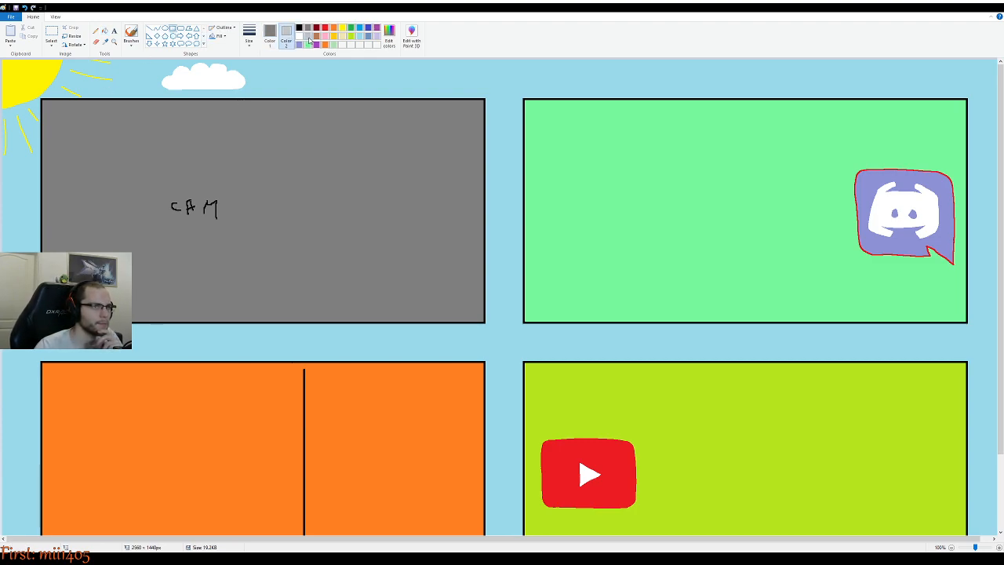
click(308, 29)
drag(146, 184, 249, 238)
click(328, 153)
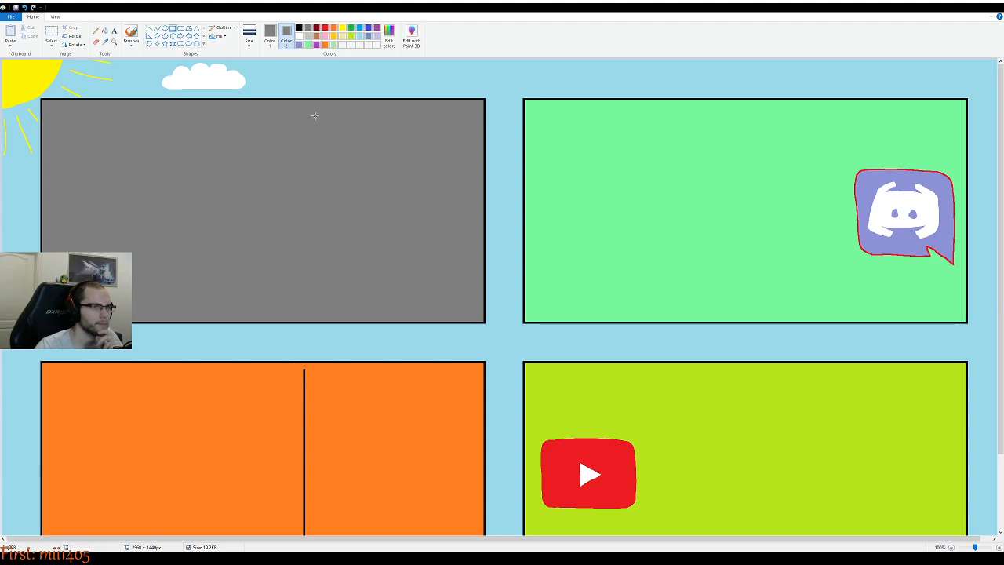
Try a light gray filled rectangle inside the dark gray box and undo it
click(307, 37)
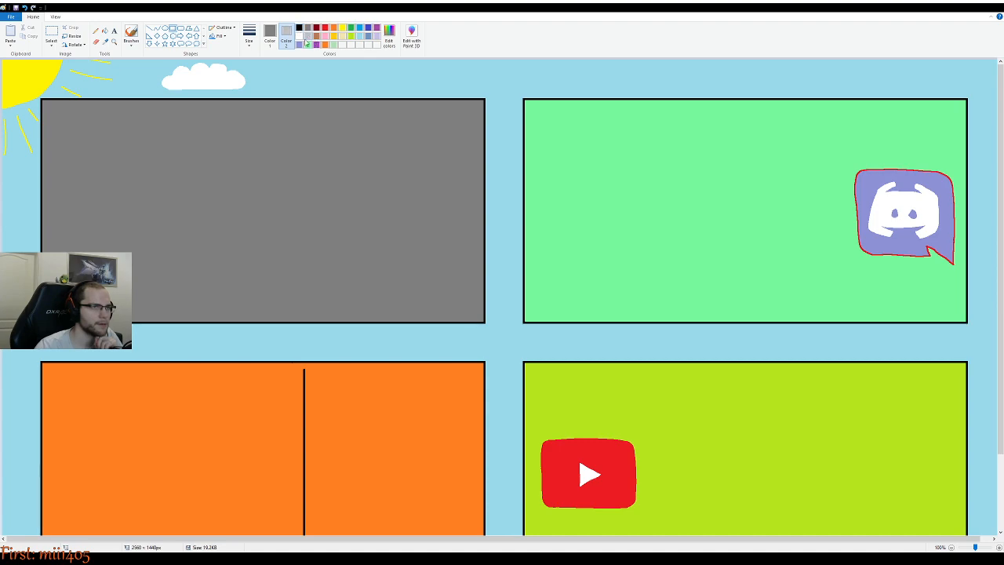
drag(128, 112, 129, 151)
click(120, 213)
key(ctrl+z)
Sketch a light gray brick pattern with the pencil in the upper part of the dark gray box, using three rows and staggered joints
click(95, 29)
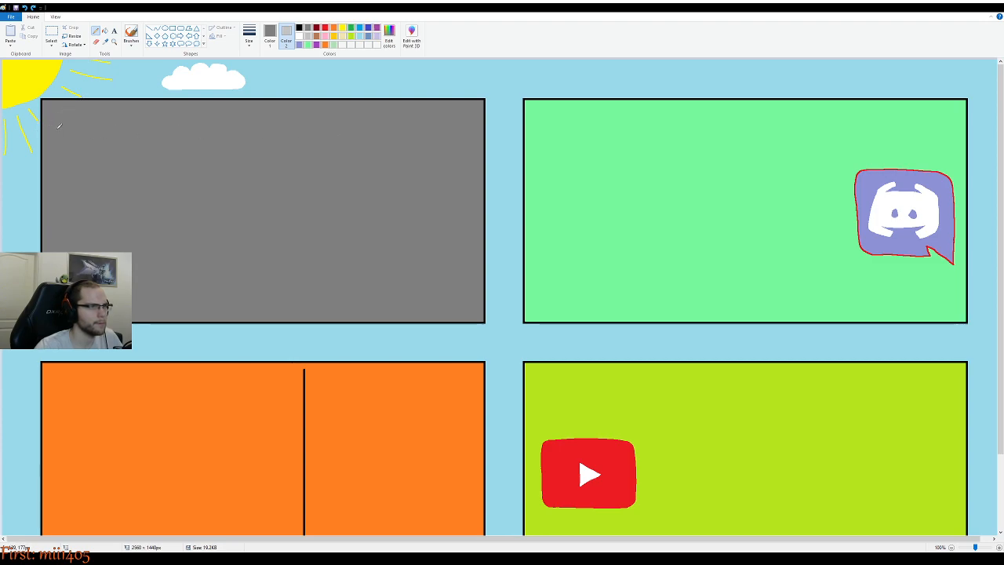
click(270, 36)
click(307, 36)
drag(58, 133, 442, 125)
mouse_move(94, 160)
mouse_down()
mouse_move(361, 157)
mouse_move(390, 160)
mouse_up()
drag(105, 194, 395, 182)
drag(137, 159, 139, 195)
drag(220, 163, 217, 200)
drag(174, 132, 170, 161)
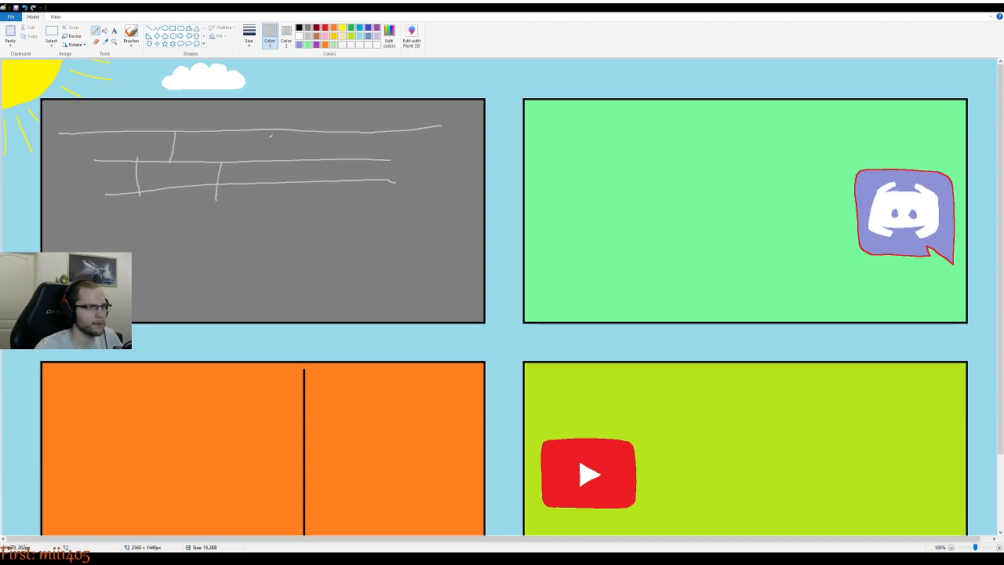
mouse_move(285, 133)
mouse_down()
mouse_move(282, 157)
mouse_move(321, 194)
mouse_up()
drag(377, 132, 380, 160)
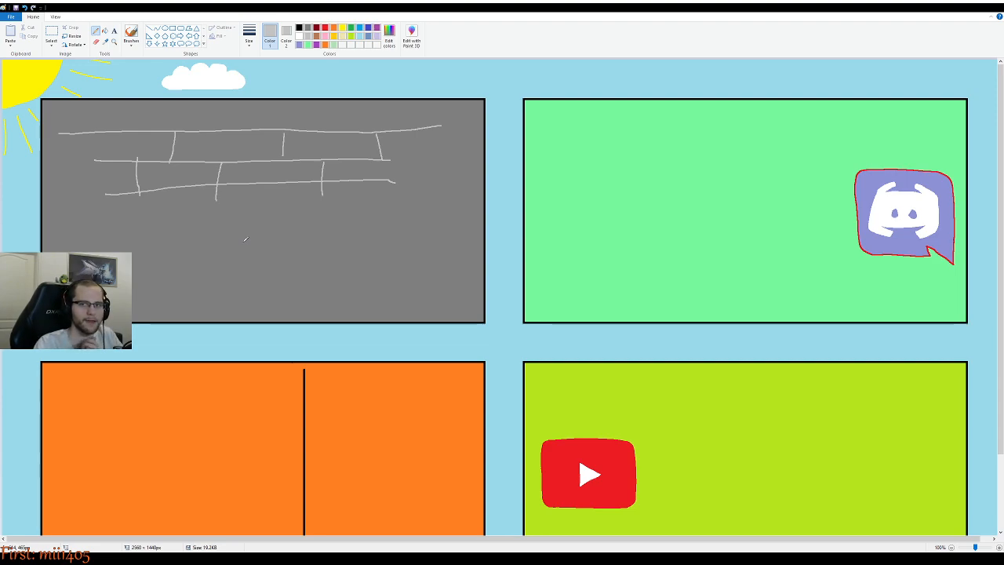
Undo all the brick pattern strokes in the dark gray box
key(ctrl+z)
key(ctrl+z)
key(ctrl+z)
key(ctrl+z)
key(ctrl+z)
key(ctrl+z)
key(ctrl+z)
key(ctrl+z)
key(ctrl+z)
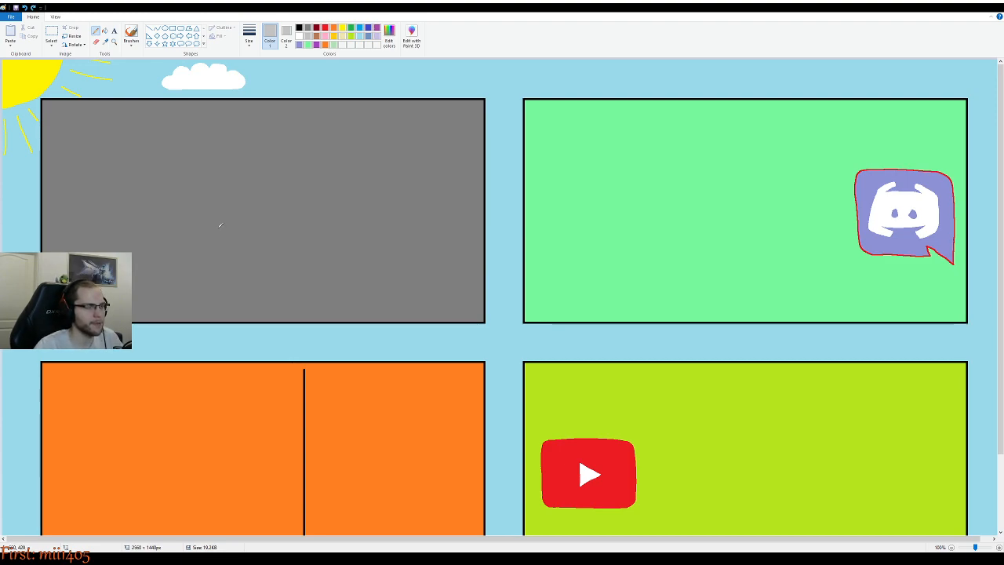
Set the pencil colour to white and try a second cloud outline above the gray box's right end, undoing all its strokes
click(299, 36)
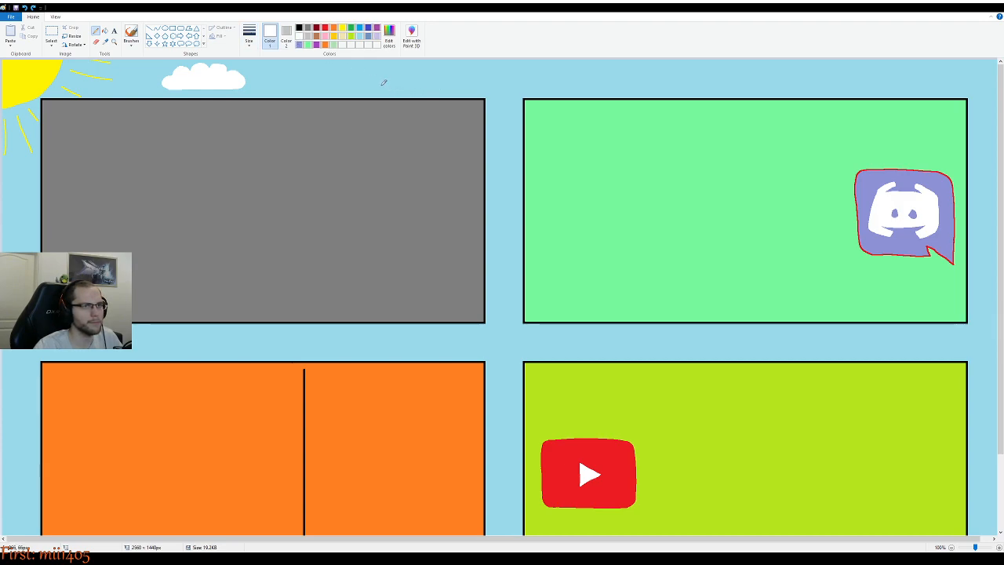
mouse_move(418, 82)
mouse_down()
mouse_move(482, 78)
mouse_move(463, 66)
mouse_move(437, 75)
mouse_move(470, 84)
mouse_move(452, 65)
mouse_up()
key(ctrl+z)
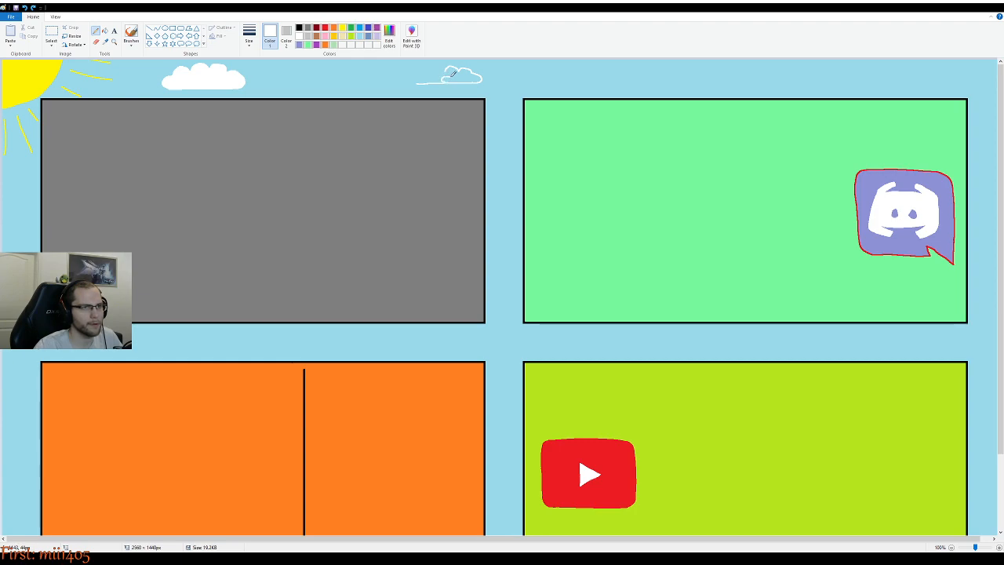
scroll(453, 73, up, 1)
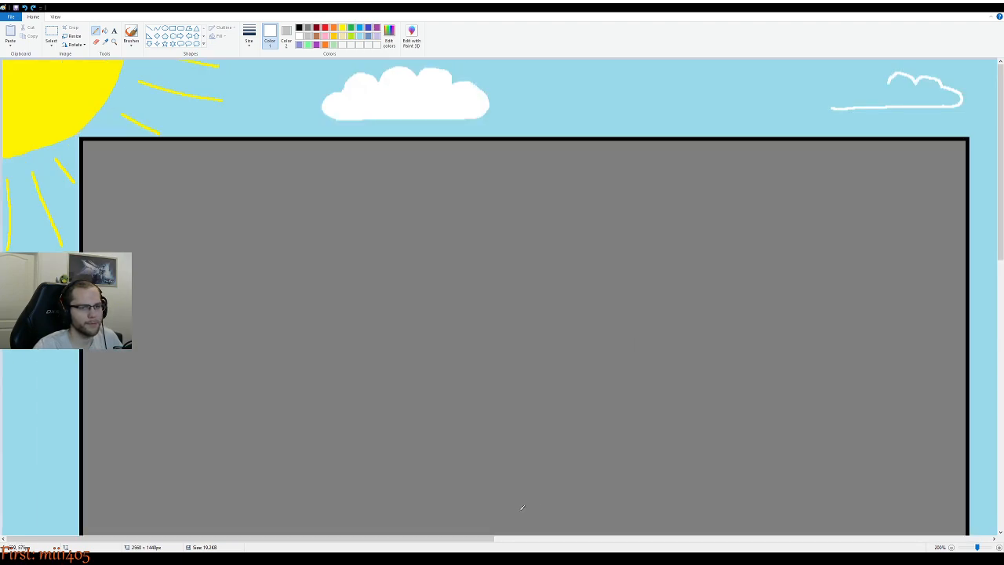
drag(366, 540, 545, 540)
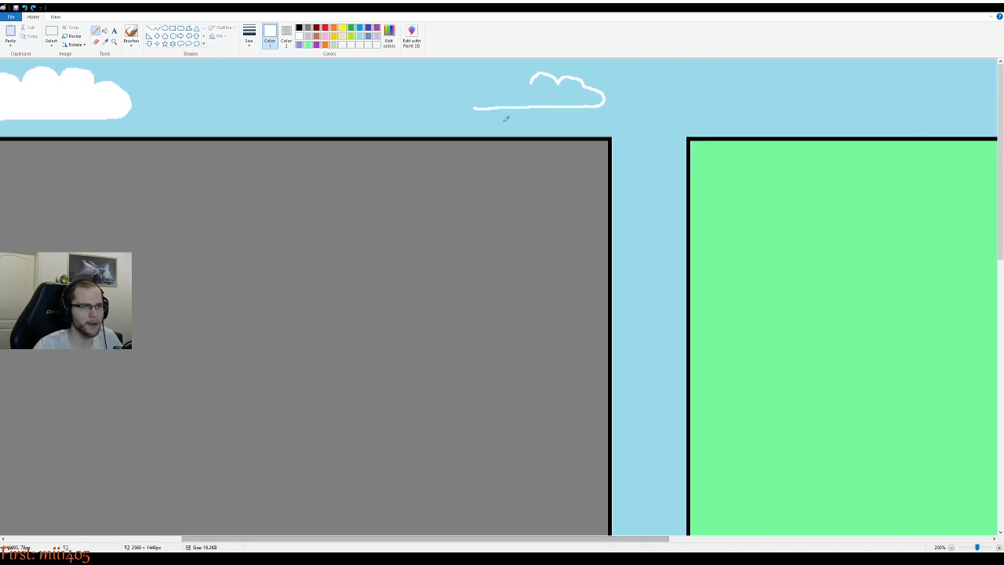
drag(531, 78, 514, 85)
key(ctrl+z)
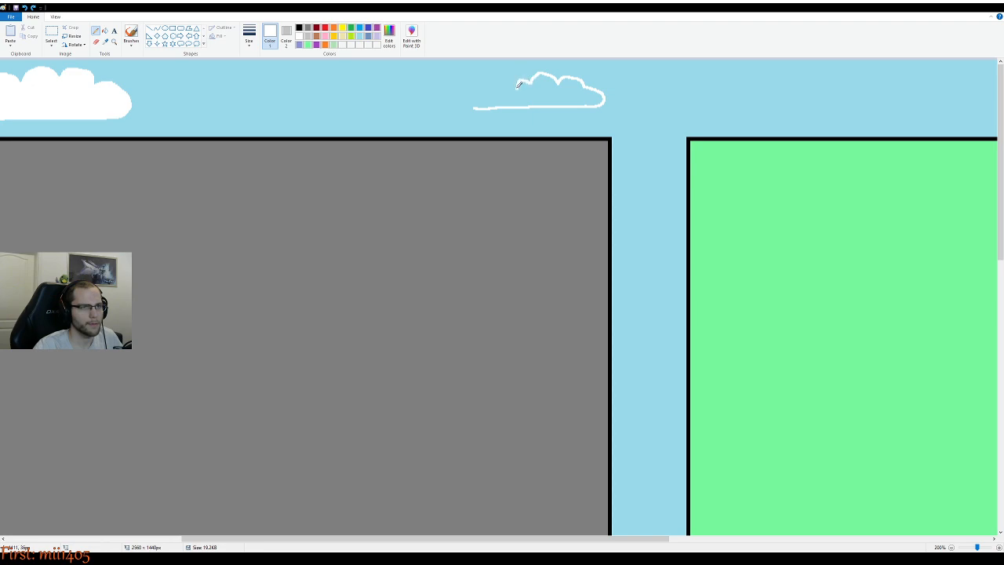
key(ctrl+z)
key(ctrl+z)
key(ctrl+z)
key(ctrl+z)
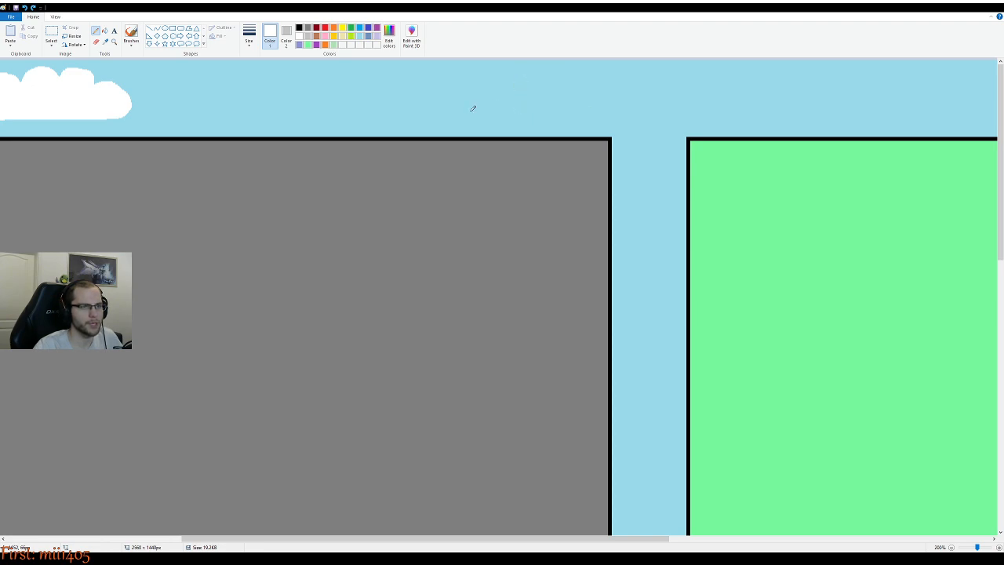
Draw a smaller white cloud outline with a scalloped top above the gray box's right end, undoing the misdrawn strokes
mouse_move(488, 105)
mouse_down()
mouse_move(582, 106)
mouse_move(589, 96)
mouse_move(577, 91)
mouse_up()
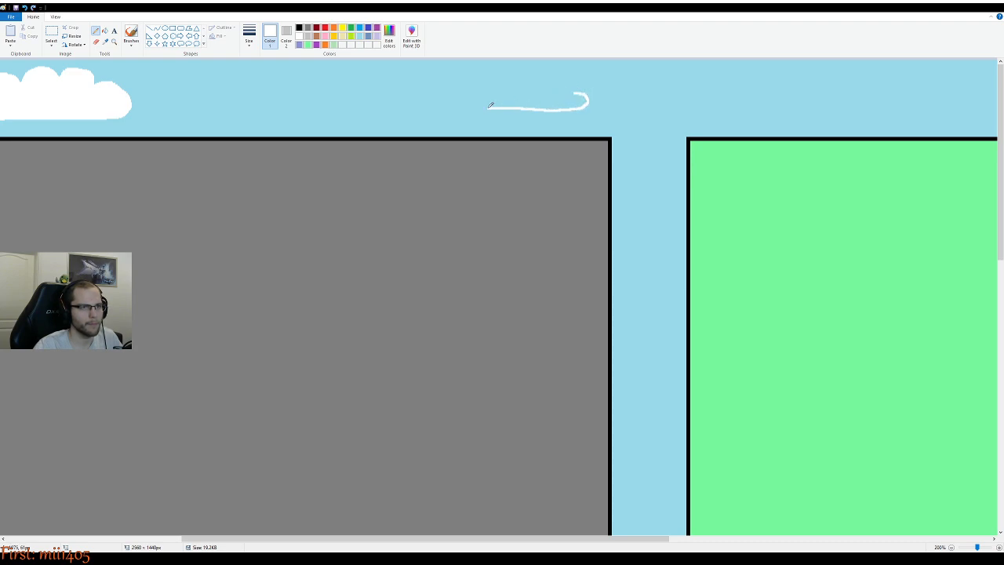
mouse_move(488, 104)
mouse_down()
mouse_move(476, 96)
mouse_move(492, 90)
mouse_move(482, 94)
mouse_move(490, 103)
mouse_up()
key(ctrl+z)
key(ctrl+z)
key(ctrl+z)
key(ctrl+z)
mouse_move(489, 106)
mouse_down()
mouse_move(478, 97)
mouse_move(491, 90)
mouse_up()
key(ctrl+z)
drag(506, 76, 508, 83)
key(ctrl+z)
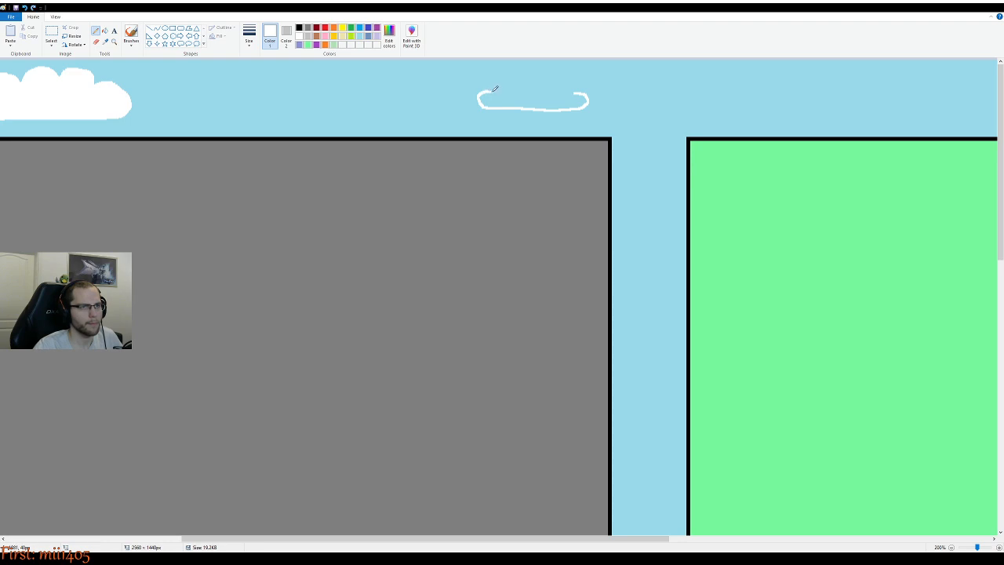
mouse_move(493, 88)
mouse_down()
mouse_move(516, 71)
mouse_move(529, 84)
mouse_move(520, 69)
mouse_move(525, 86)
mouse_move(536, 72)
mouse_move(550, 86)
mouse_move(561, 74)
mouse_move(582, 83)
mouse_move(565, 81)
mouse_up()
key(ctrl+z)
key(ctrl+z)
key(ctrl+z)
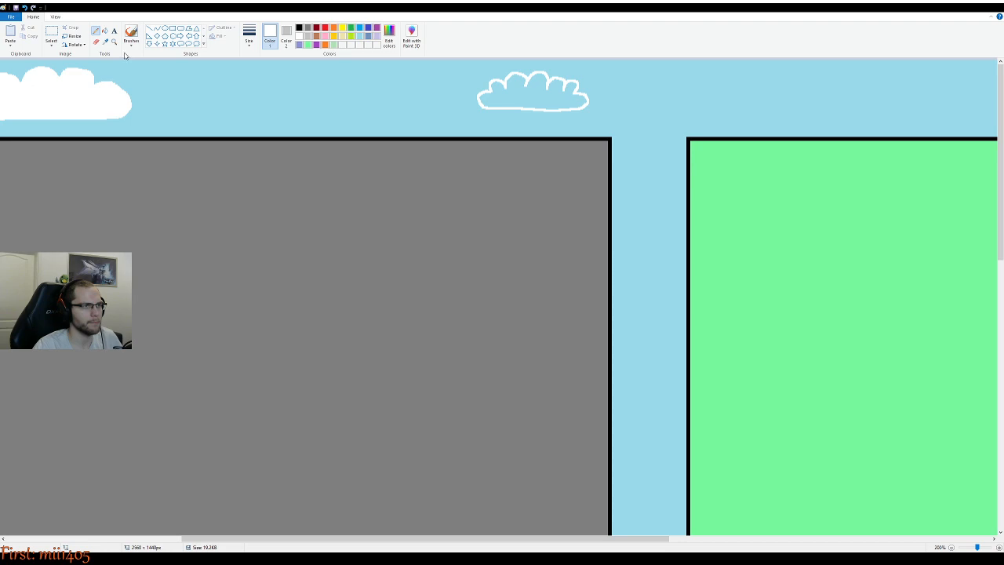
Fill the smaller cloud outline above the gray box's right end with white
click(105, 30)
click(533, 92)
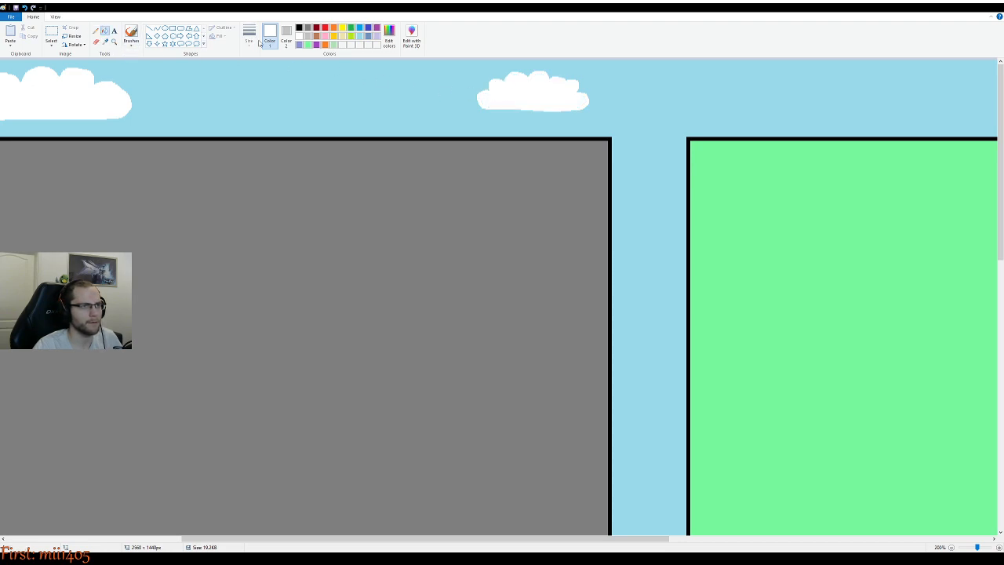
Try drawing light blue detail curls with the pencil inside the smaller white cloud, undoing all of them
click(359, 36)
click(96, 31)
drag(511, 93, 508, 98)
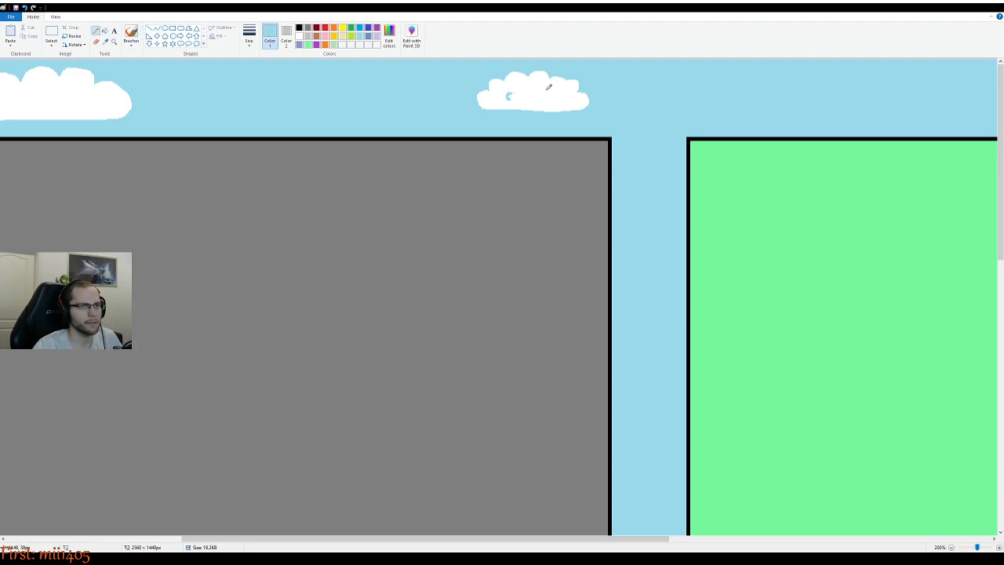
drag(551, 89, 537, 99)
key(ctrl+z)
key(ctrl+z)
key(ctrl+z)
key(ctrl+z)
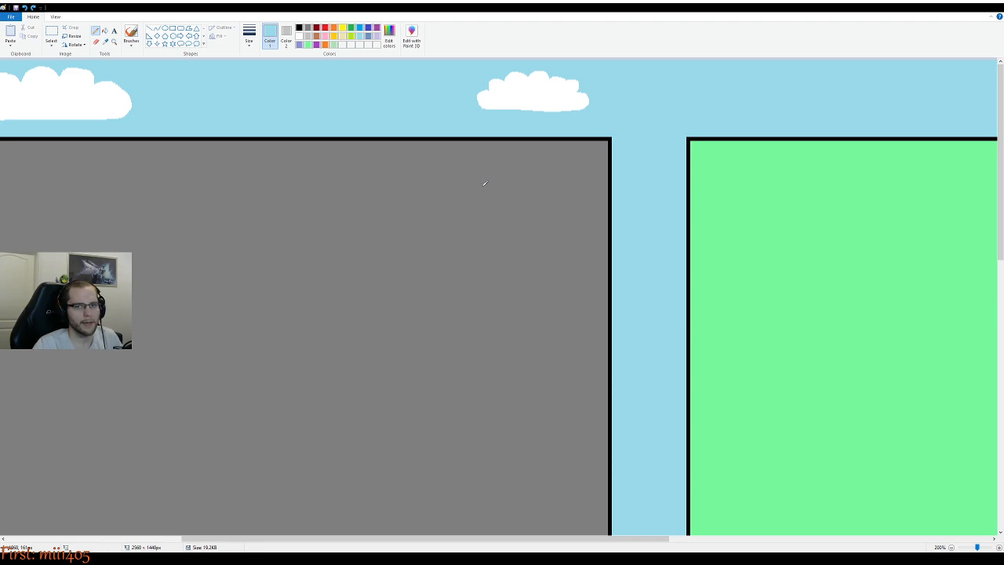
Set the pencil colour to white and try a third cloud outline above the green box's left end
scroll(485, 184, down, 1)
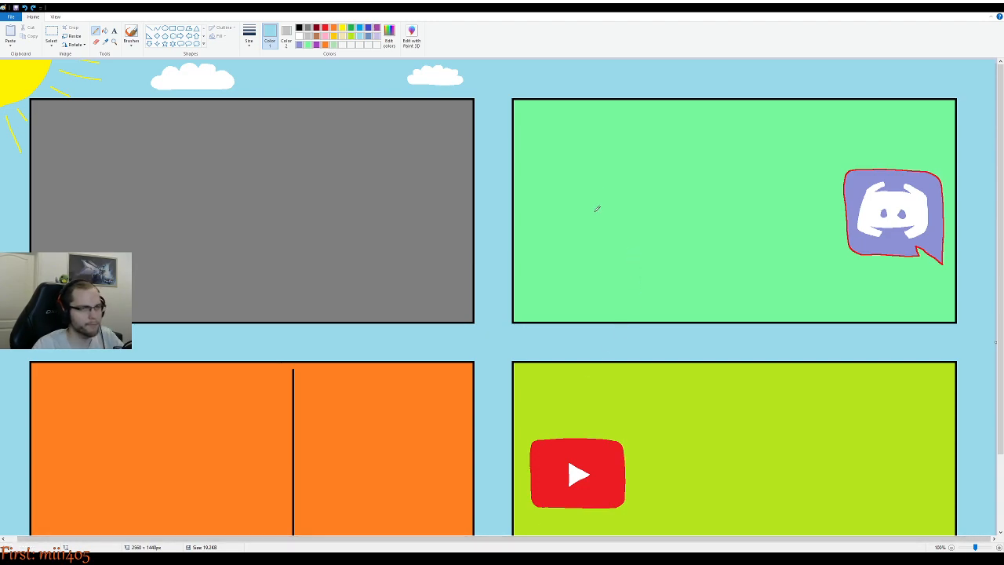
scroll(598, 205, up, 1)
drag(349, 539, 786, 539)
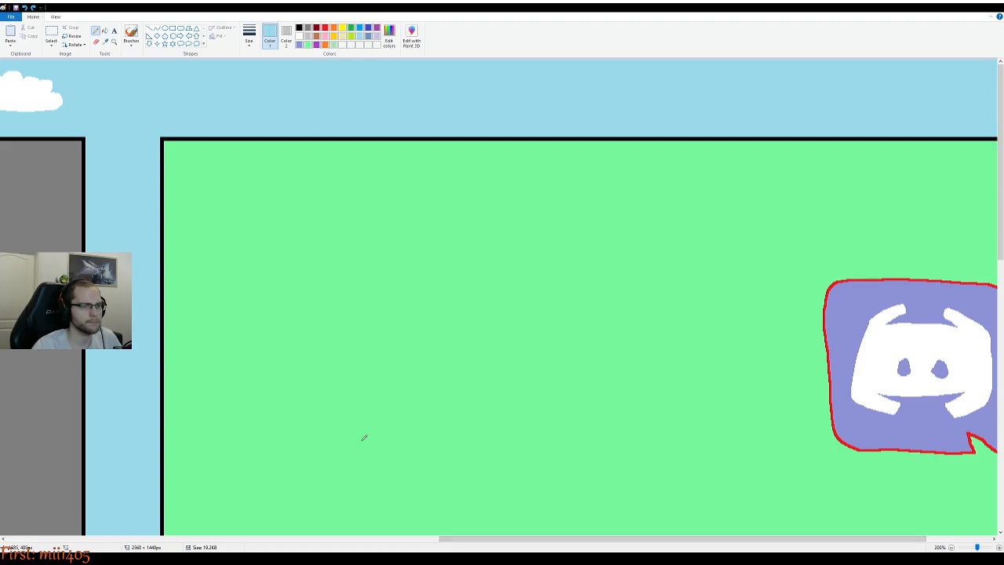
click(299, 36)
mouse_move(247, 107)
mouse_down()
mouse_move(212, 106)
mouse_move(269, 99)
mouse_move(214, 106)
mouse_move(210, 91)
mouse_move(225, 105)
mouse_up()
key(ctrl+z)
key(ctrl+z)
key(ctrl+z)
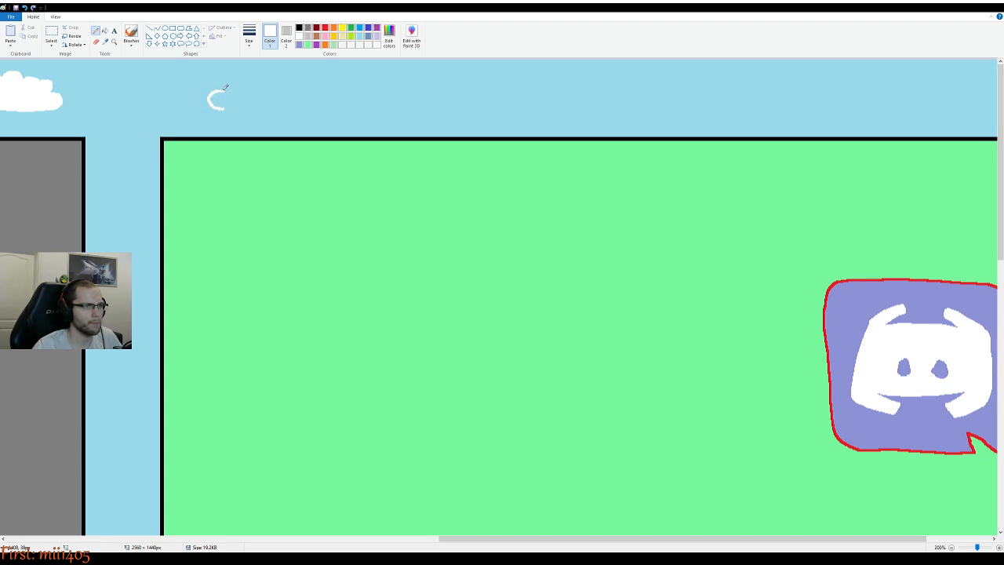
drag(224, 89, 249, 82)
key(ctrl+z)
mouse_move(227, 89)
mouse_down()
mouse_move(259, 92)
mouse_move(243, 88)
mouse_up()
key(ctrl+z)
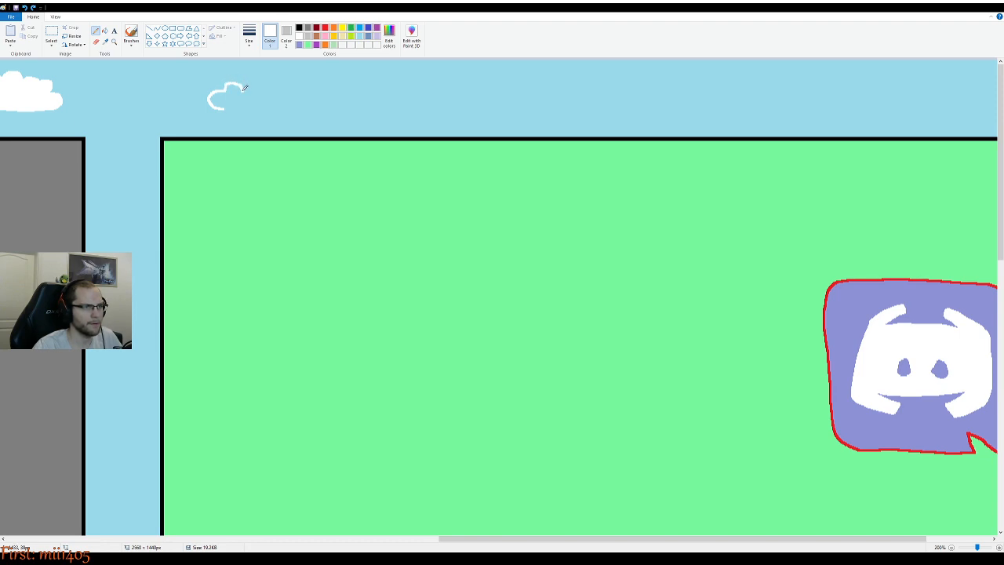
Undo the third cloud's strokes above the green box and retry its first curve, undoing that as well
key(ctrl+z)
key(ctrl+z)
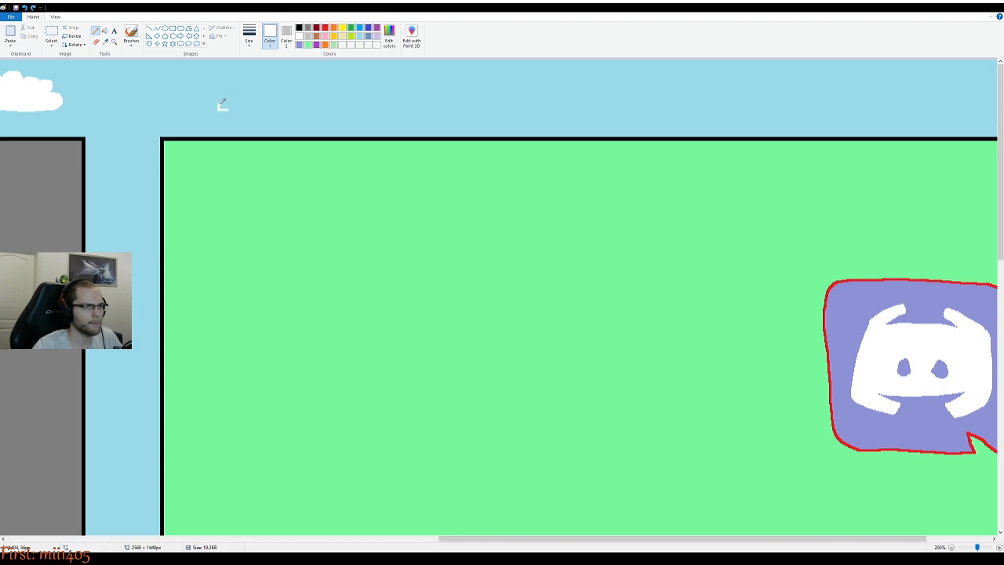
drag(230, 100, 237, 105)
key(ctrl+z)
key(ctrl+z)
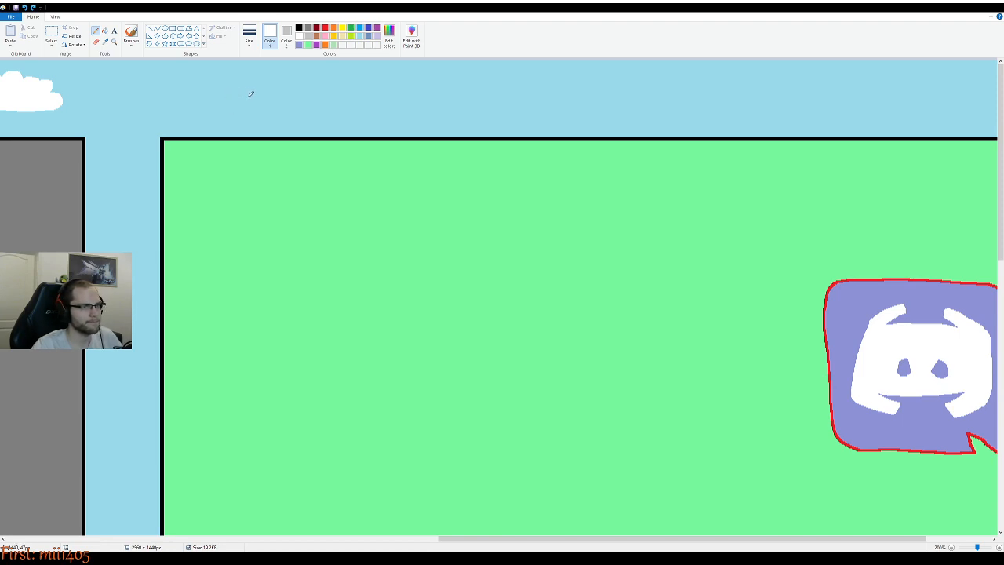
drag(267, 95, 247, 93)
key(ctrl+z)
Draw a small white cloud outline with a two-bump top above the green box's left part, undoing the misdrawn strokes
scroll(334, 454, down, 1)
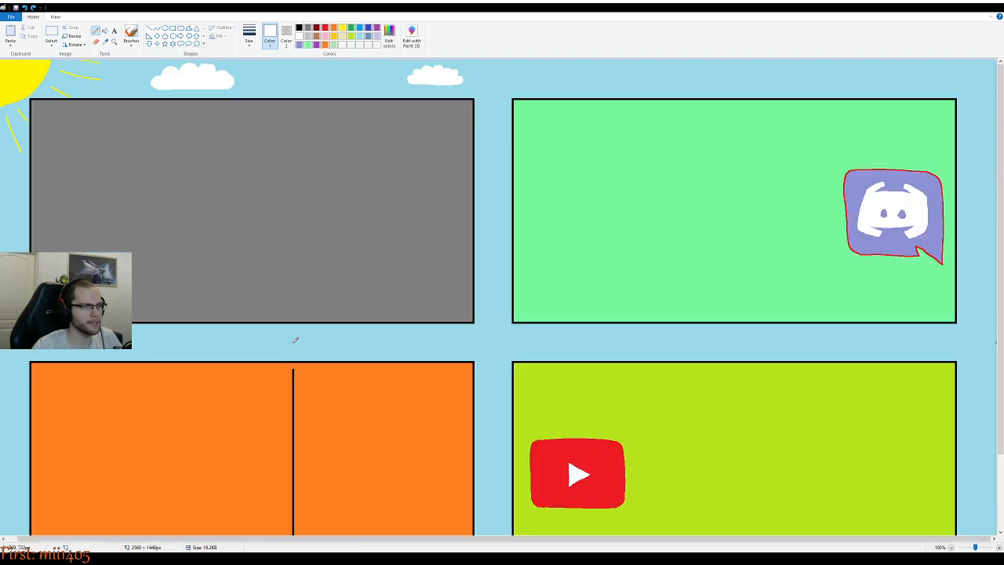
scroll(502, 104, up, 1)
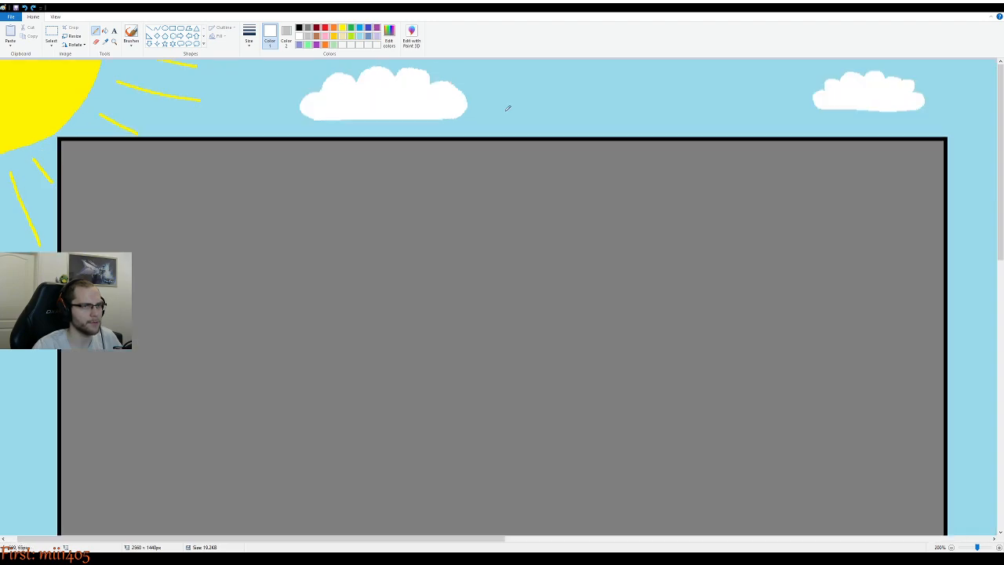
drag(408, 539, 702, 538)
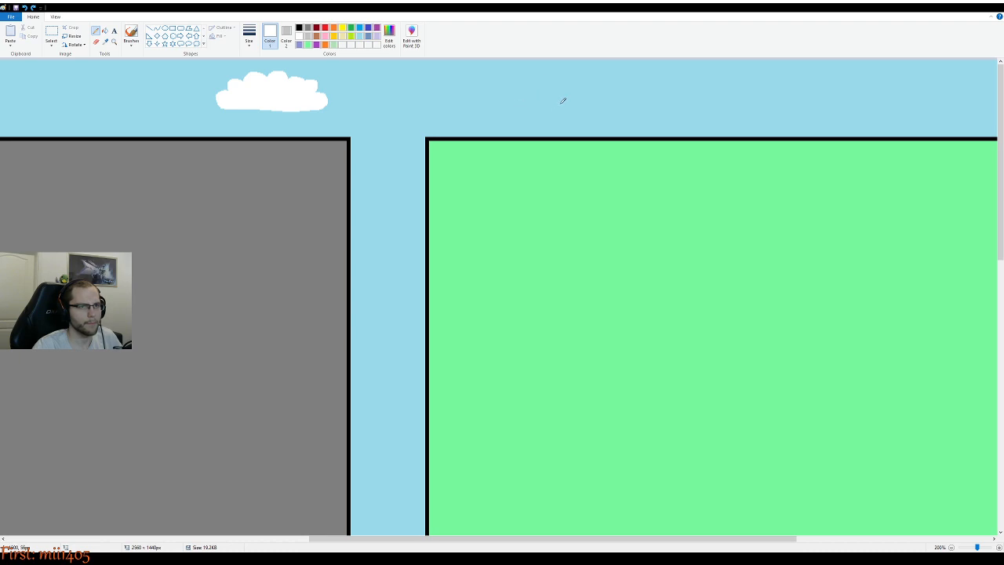
mouse_move(562, 103)
mouse_down()
mouse_move(537, 108)
mouse_move(555, 120)
mouse_move(522, 121)
mouse_up()
key(ctrl+z)
key(ctrl+z)
key(ctrl+z)
mouse_move(535, 117)
mouse_down()
mouse_move(531, 105)
mouse_move(539, 119)
mouse_move(548, 102)
mouse_move(535, 107)
mouse_move(545, 120)
mouse_move(561, 95)
mouse_move(568, 110)
mouse_move(570, 95)
mouse_move(584, 110)
mouse_up()
key(ctrl+z)
key(ctrl+z)
drag(548, 119, 579, 120)
key(ctrl+z)
key(ctrl+z)
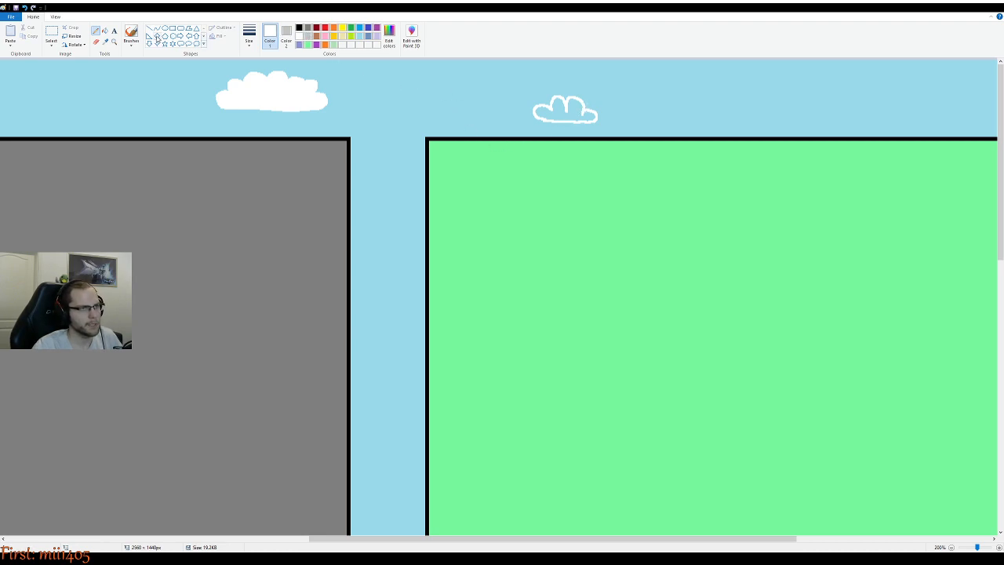
Try filling the small cloud outline above the green box with white, undoing the fill and the outline back to its left curve
click(104, 29)
click(561, 110)
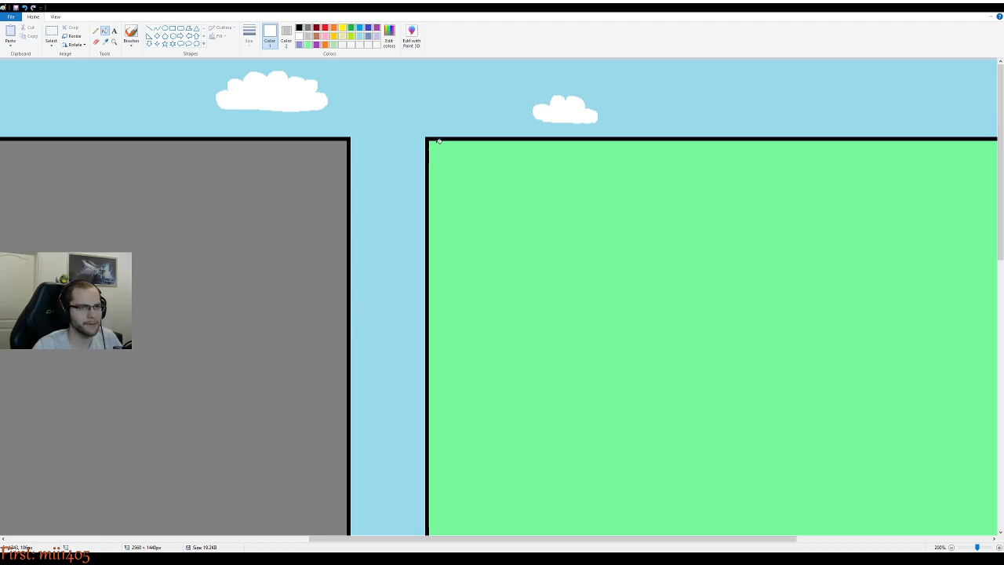
key(ctrl+z)
key(ctrl+z)
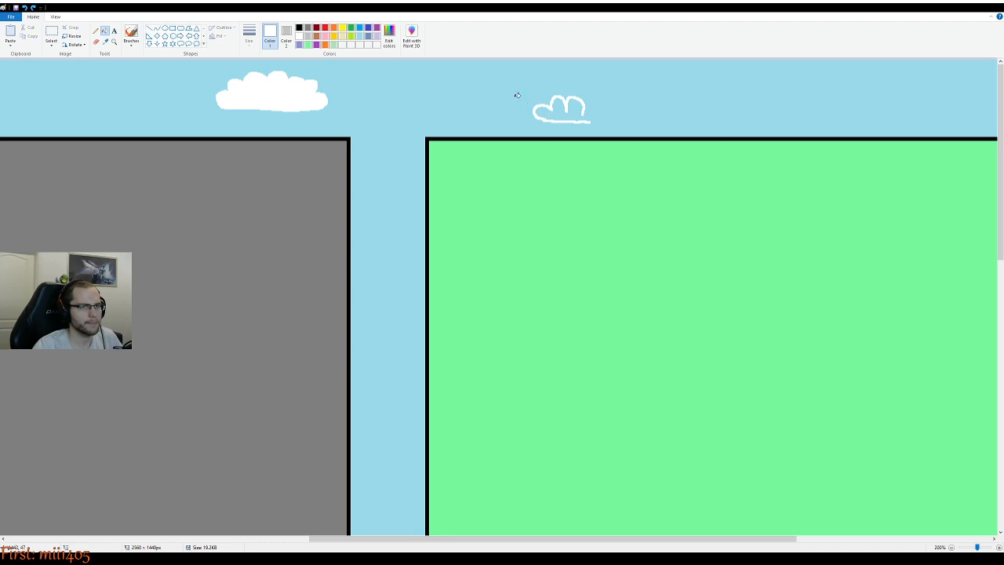
key(ctrl+z)
key(ctrl+z)
key(ctrl+z)
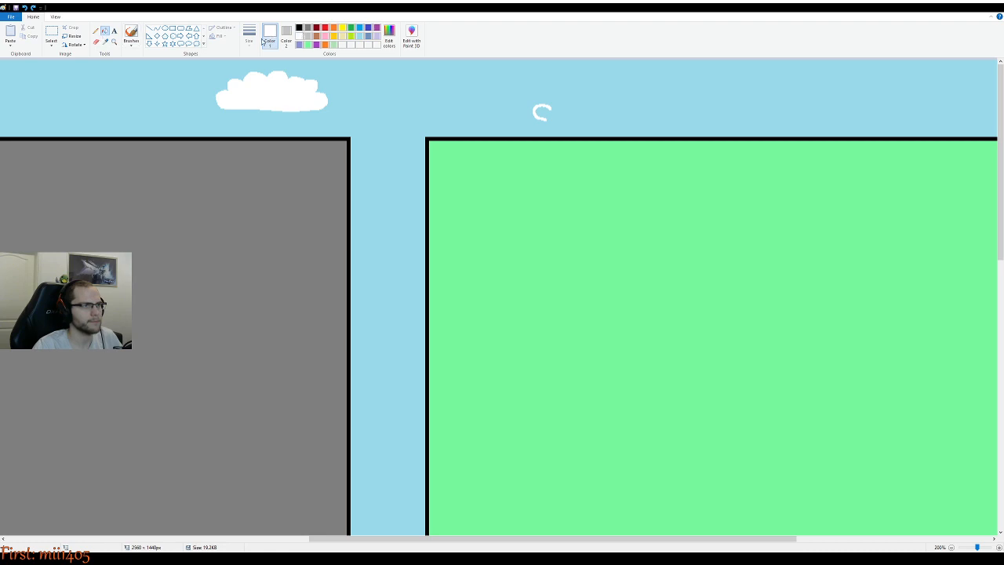
Redraw the cloud's top above the green box with the white pencil as wider rounded bumps, undoing the misdrawn strokes
click(96, 30)
mouse_move(551, 108)
mouse_down()
mouse_move(562, 94)
mouse_move(563, 107)
mouse_move(577, 102)
mouse_up()
key(ctrl+z)
key(ctrl+z)
key(ctrl+z)
key(ctrl+z)
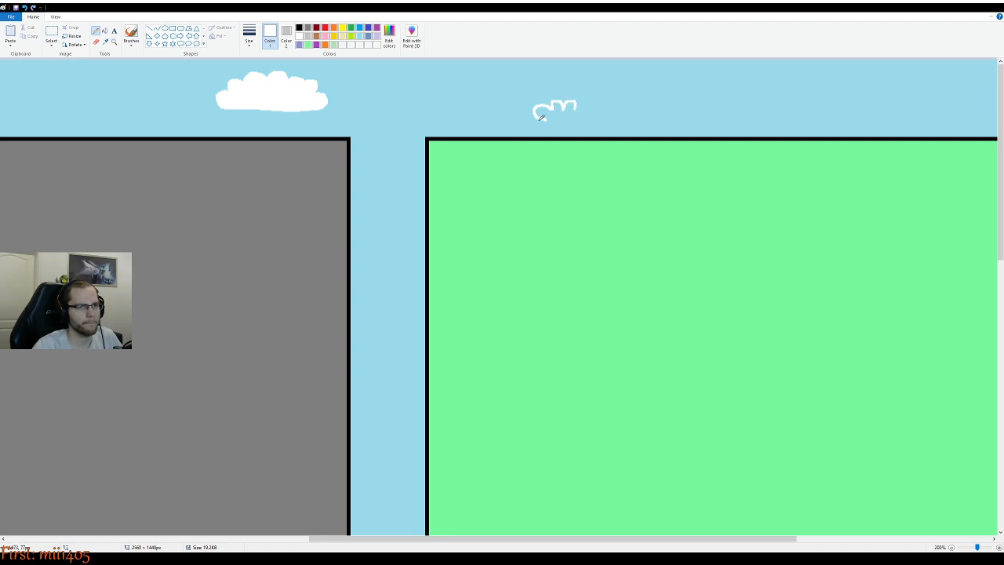
key(ctrl+z)
key(ctrl+z)
mouse_move(550, 107)
mouse_down()
mouse_move(579, 83)
mouse_move(589, 91)
mouse_move(574, 92)
mouse_move(594, 109)
mouse_up()
key(ctrl+z)
key(ctrl+z)
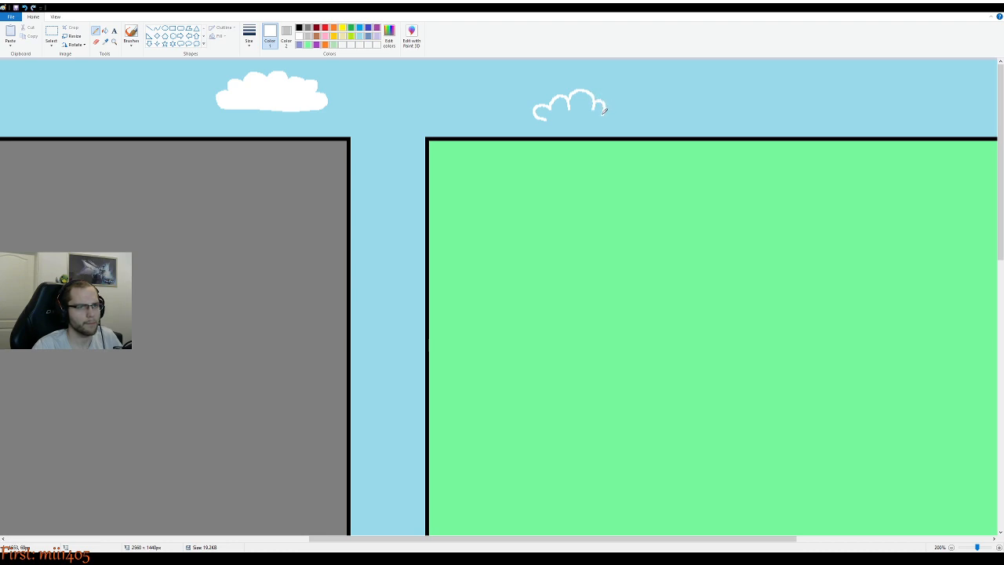
Finish the white outline of the small cloud above the green panel with its right lobe and flat base, and fill it white
mouse_move(598, 100)
mouse_down()
mouse_move(621, 104)
mouse_move(608, 115)
mouse_up()
key(ctrl+z)
mouse_move(547, 117)
mouse_down()
mouse_move(587, 124)
mouse_move(579, 121)
mouse_move(596, 114)
mouse_up()
key(ctrl+z)
key(ctrl+z)
drag(543, 116, 600, 124)
key(ctrl+z)
drag(541, 115, 617, 117)
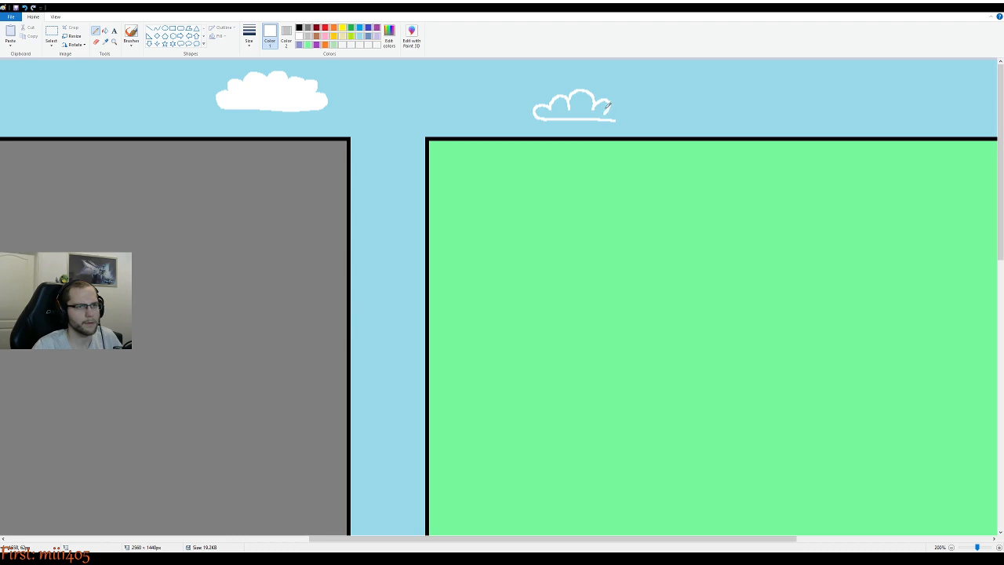
key(ctrl+z)
key(ctrl+z)
mouse_move(544, 115)
mouse_down()
mouse_move(601, 118)
mouse_move(609, 98)
mouse_move(605, 115)
mouse_up()
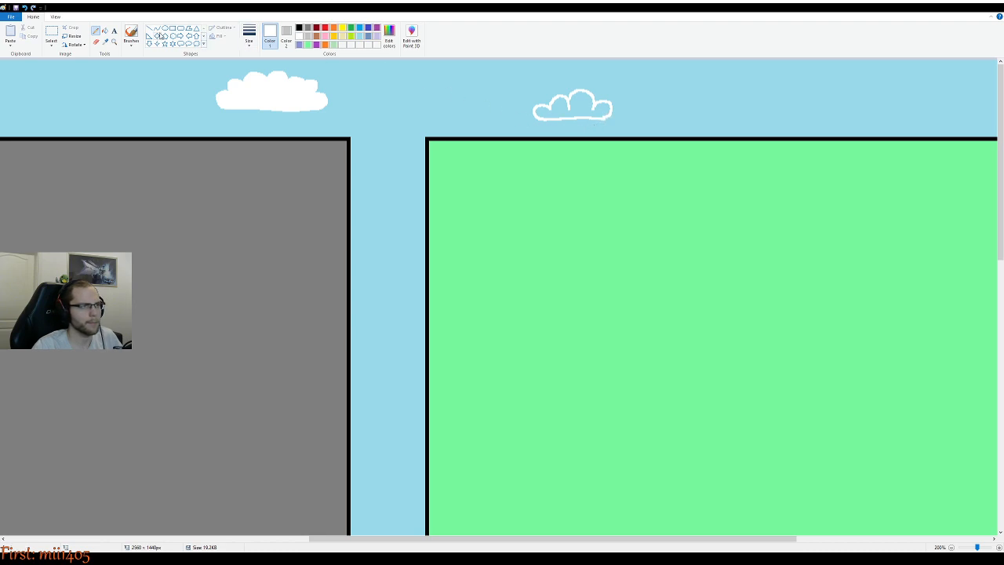
click(105, 31)
click(572, 108)
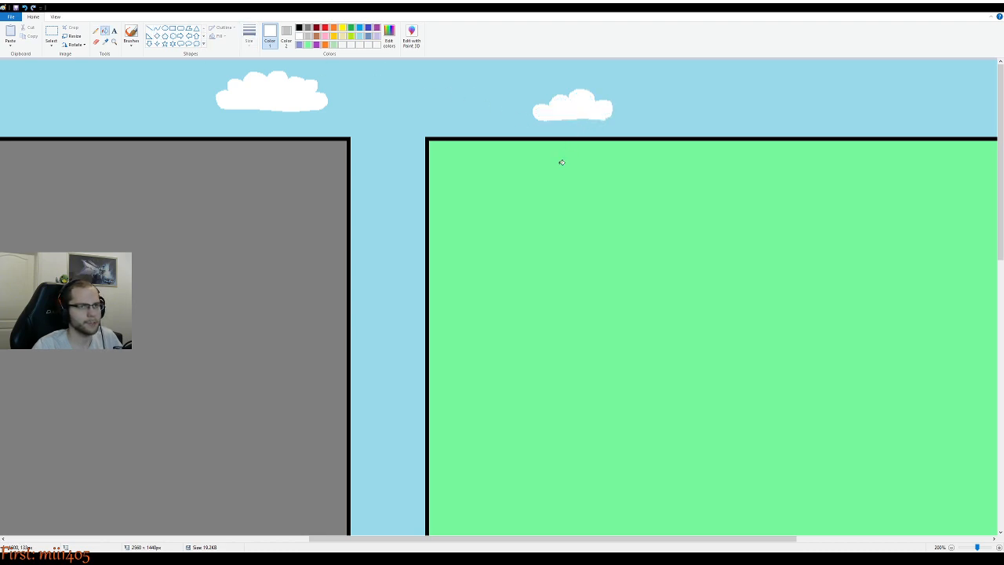
Trim the uneven bottom edge of the small cloud with the Pencil in the sky's light blue
scroll(636, 160, up, 1)
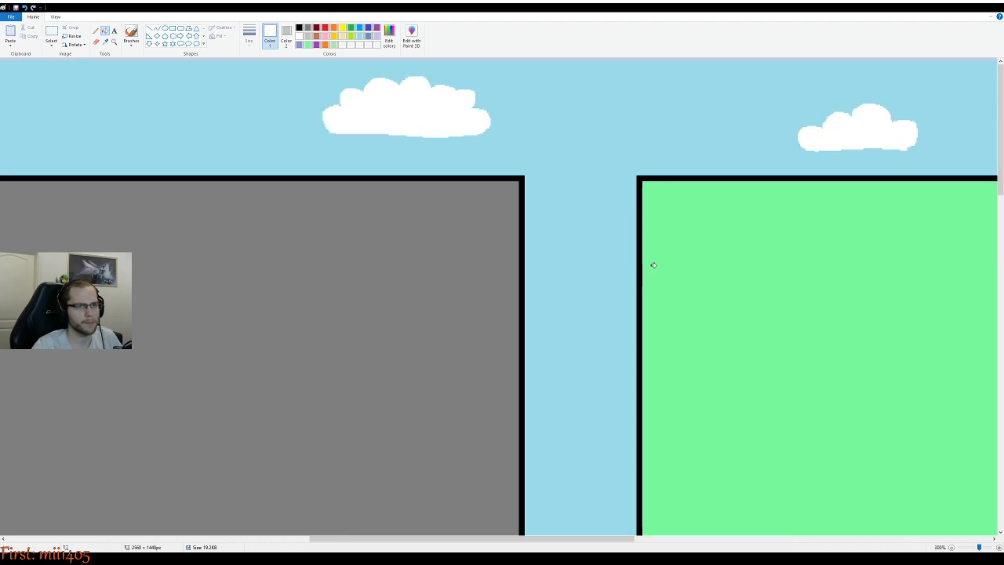
drag(601, 543, 726, 538)
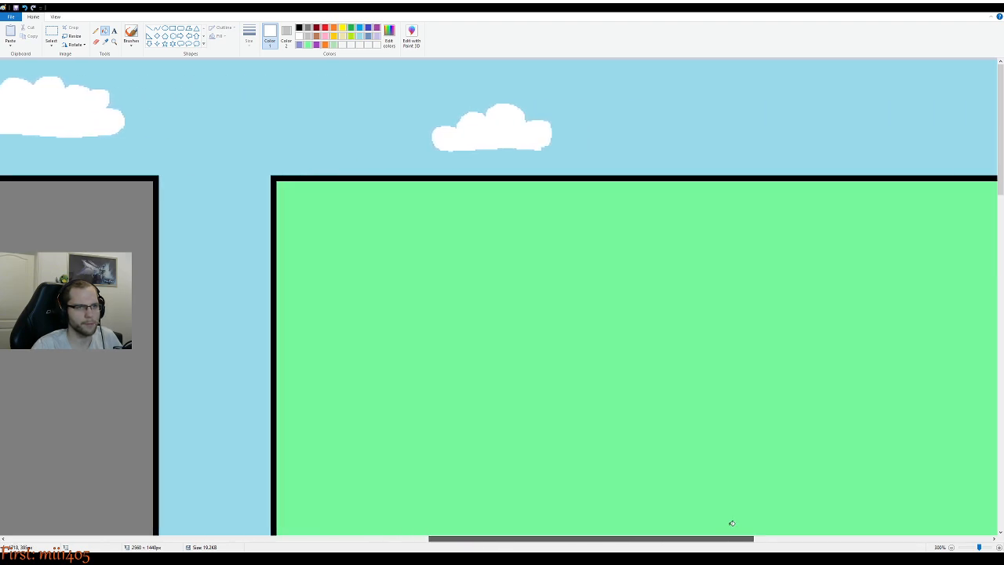
scroll(556, 233, up, 1)
click(96, 30)
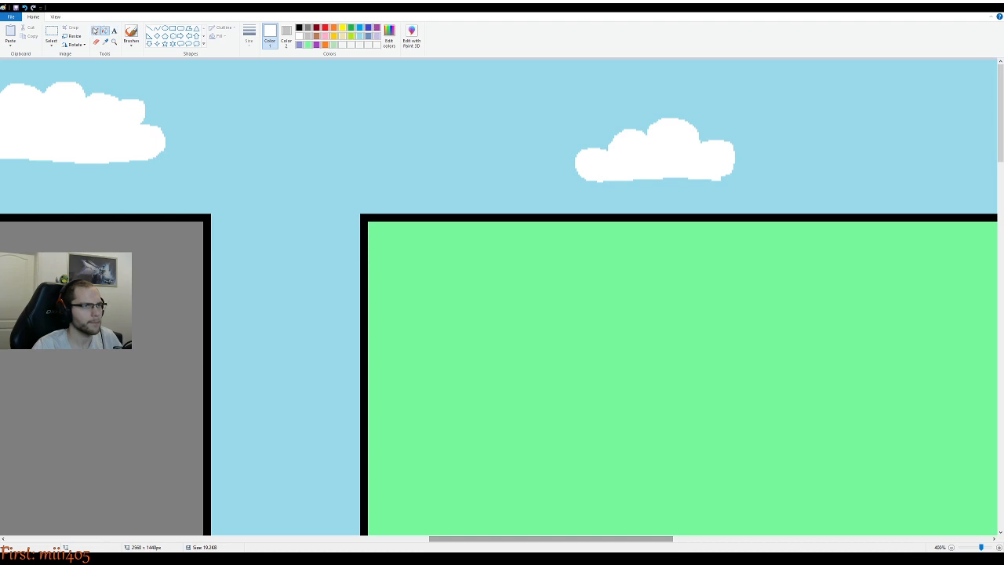
click(359, 36)
scroll(688, 215, up, 1)
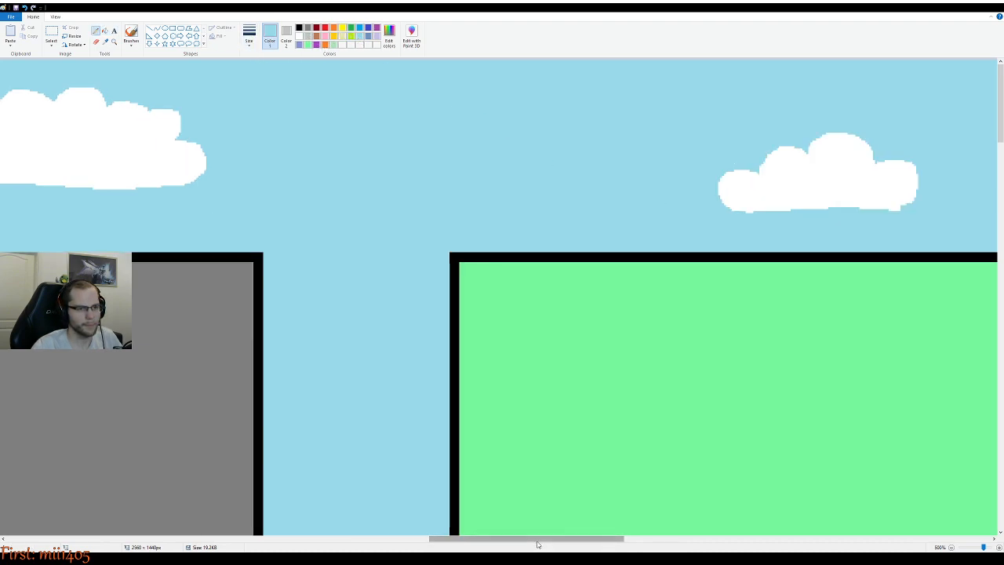
mouse_move(600, 541)
mouse_down()
mouse_move(791, 541)
mouse_move(599, 546)
mouse_up()
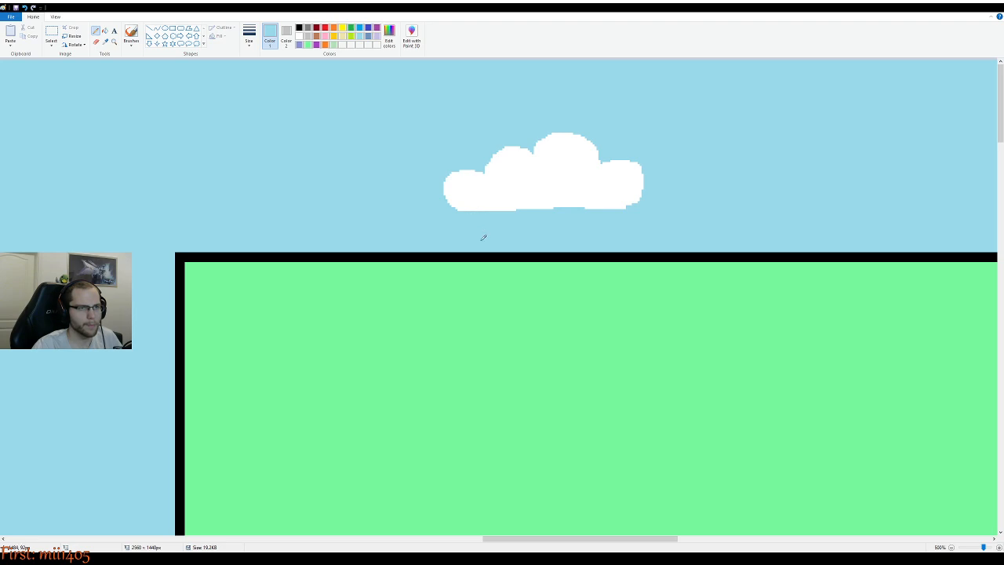
Start a white outline for a fourth cloud above the Discord logo, drawing its upper-left lobes up to the canvas edge
scroll(483, 238, down, 5)
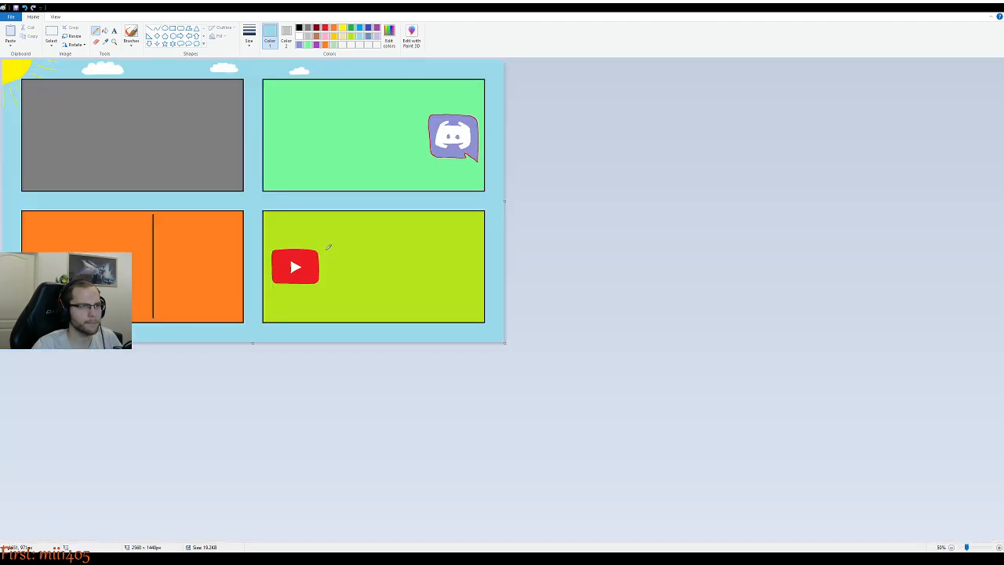
scroll(329, 247, up, 1)
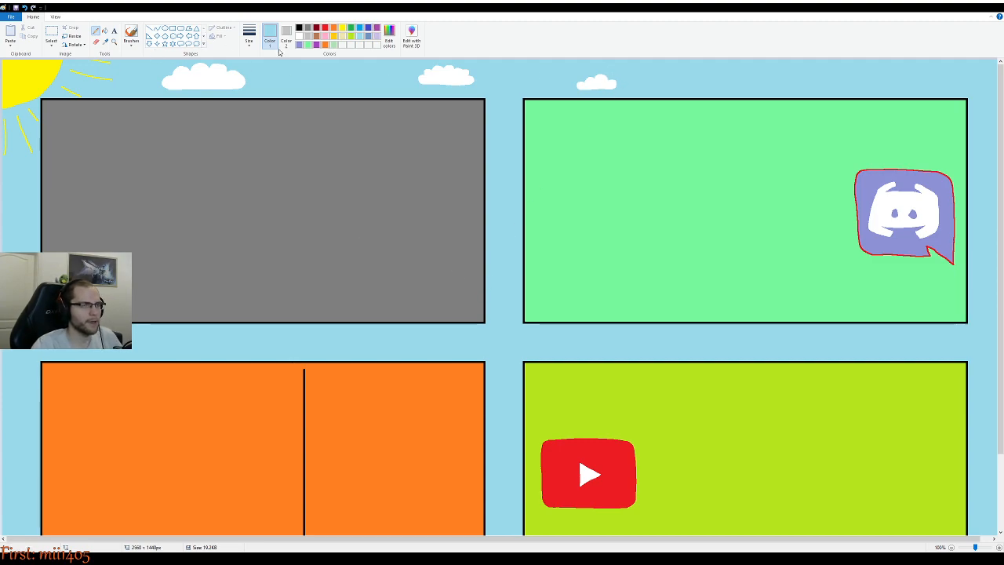
click(299, 36)
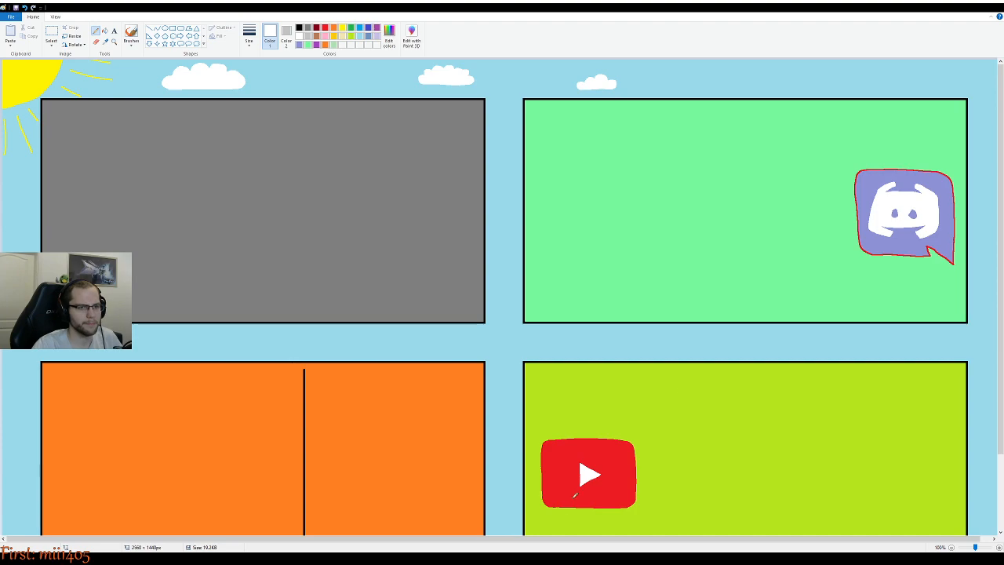
scroll(690, 346, right, 1)
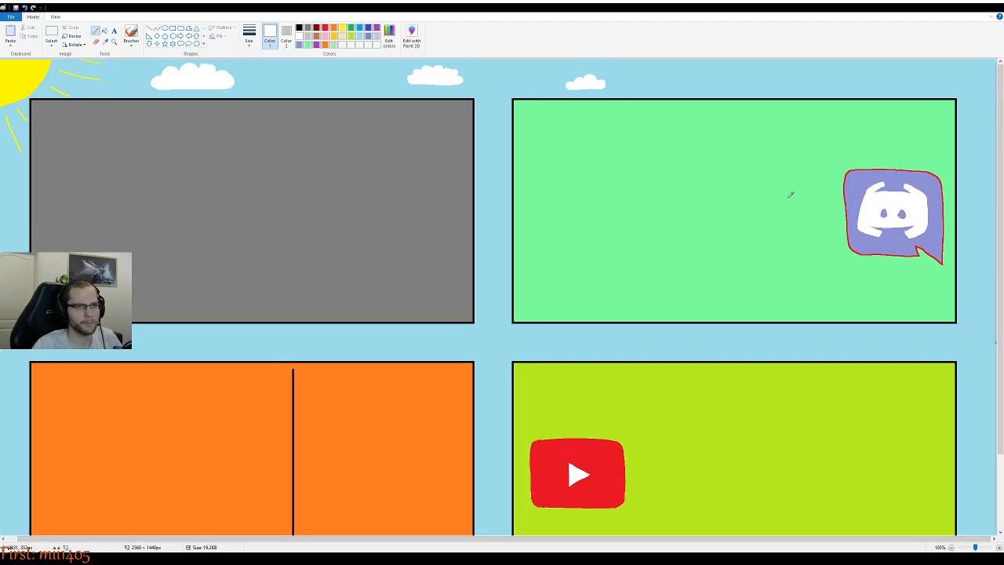
scroll(791, 194, up, 2)
drag(314, 542, 960, 541)
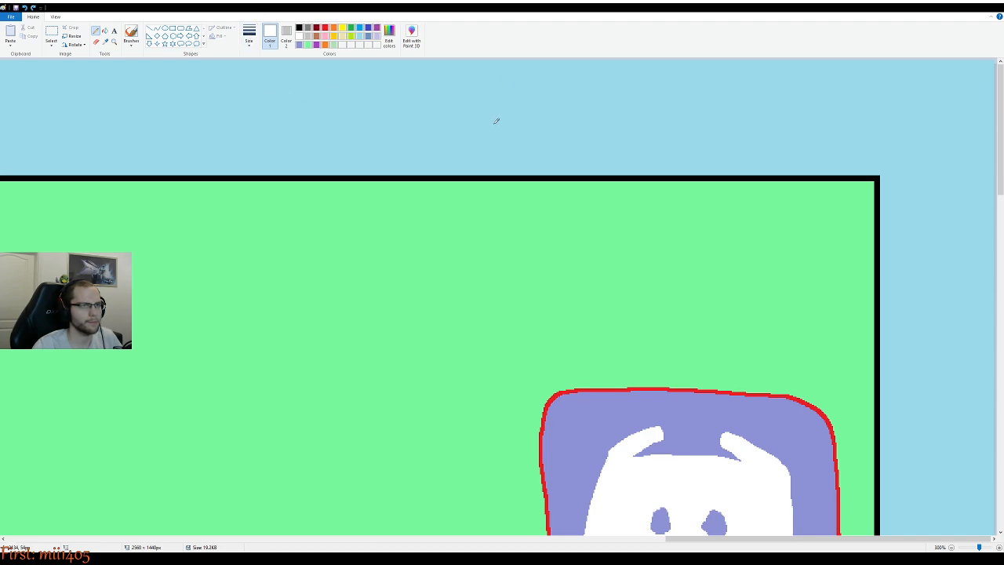
mouse_move(510, 107)
mouse_down()
mouse_move(520, 77)
mouse_move(542, 88)
mouse_move(537, 79)
mouse_move(511, 78)
mouse_move(511, 102)
mouse_move(525, 103)
mouse_move(552, 61)
mouse_up()
key(ctrl+z)
key(ctrl+z)
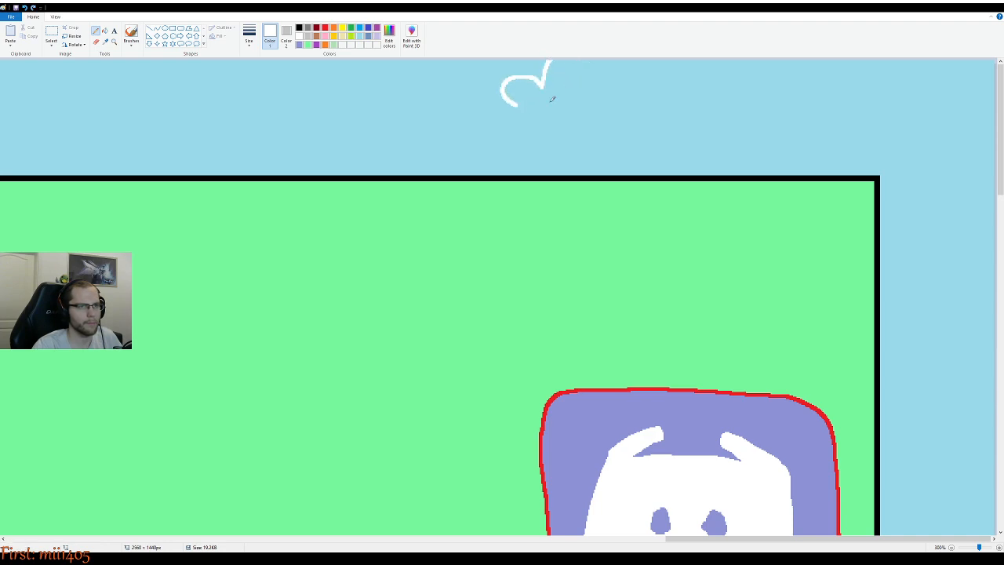
Outline the fourth cloud's lower-left lobe and a long, nearly flat base in white
drag(514, 98, 571, 121)
key(ctrl+z)
mouse_move(516, 104)
mouse_down()
mouse_move(486, 116)
mouse_move(578, 126)
mouse_up()
key(ctrl+z)
mouse_move(519, 109)
mouse_down()
mouse_move(506, 106)
mouse_move(497, 127)
mouse_move(529, 133)
mouse_move(504, 115)
mouse_move(515, 139)
mouse_move(723, 145)
mouse_up()
key(ctrl+z)
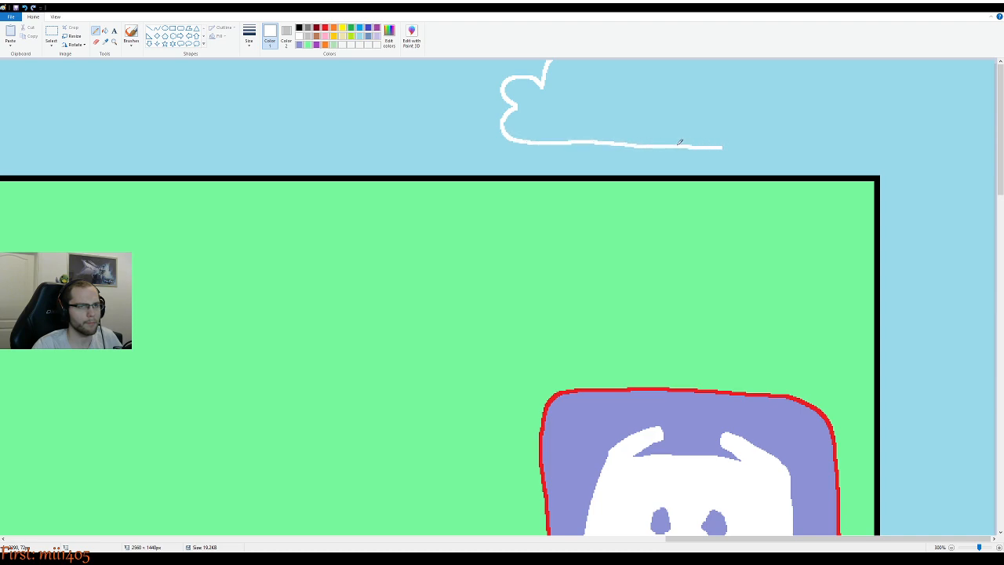
key(ctrl+z)
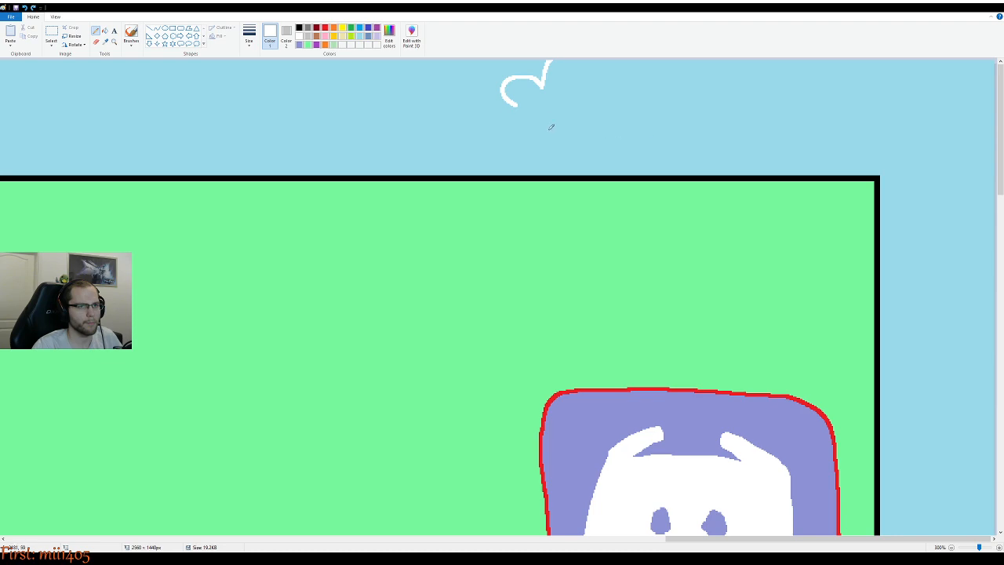
key(ctrl+y)
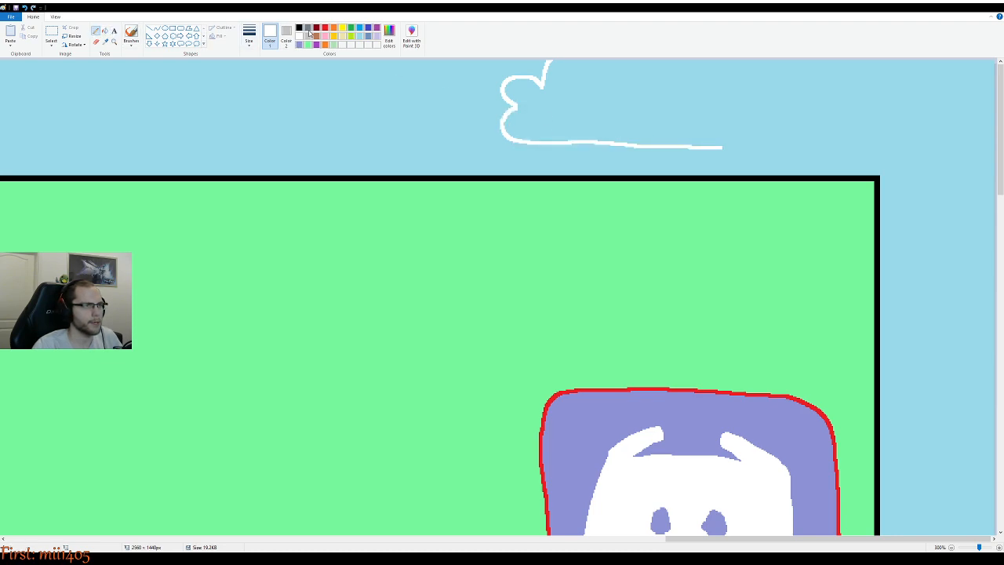
Erase the right part of the fourth cloud's base with sky blue, and redraw it shorter in white with a rounded right end
click(359, 35)
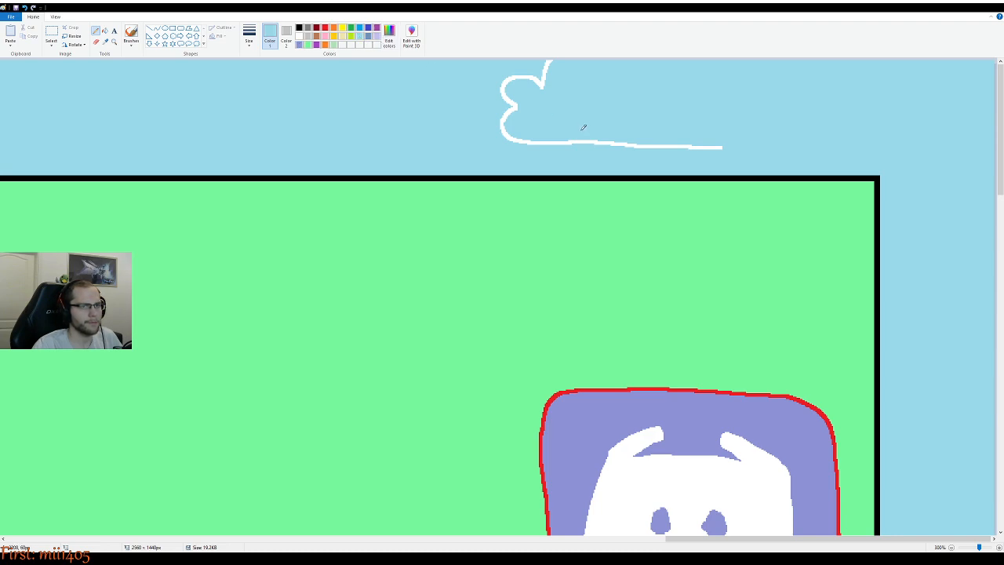
drag(588, 143, 585, 139)
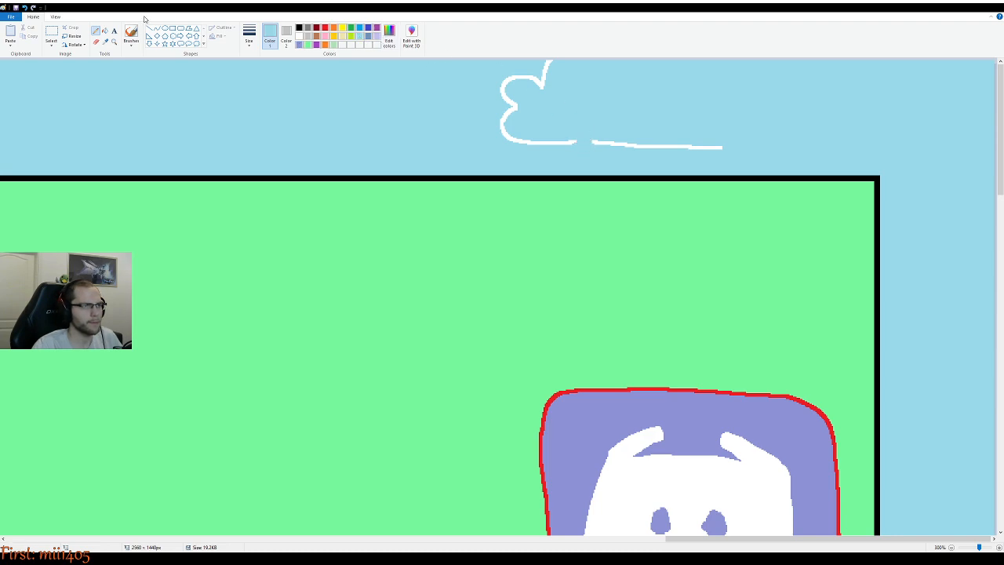
click(105, 31)
click(611, 144)
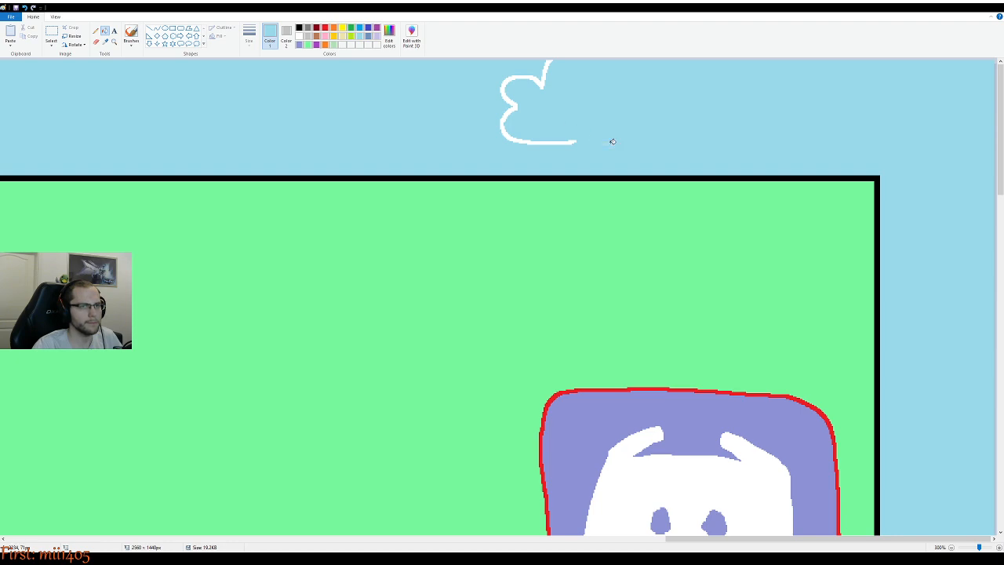
click(95, 30)
click(300, 37)
mouse_move(571, 141)
mouse_down()
mouse_move(657, 138)
mouse_move(661, 121)
mouse_up()
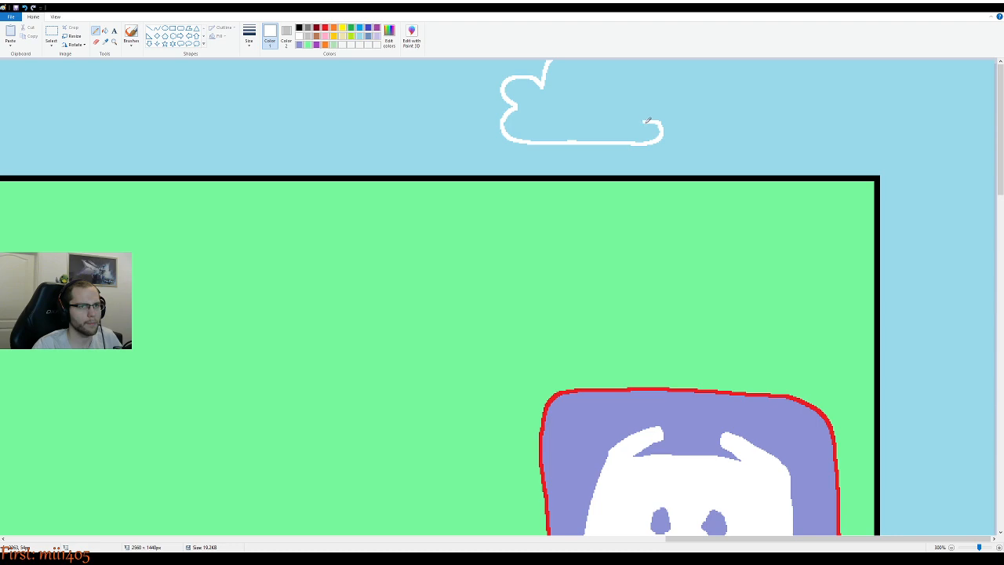
Outline the fourth cloud's right side with stacked lobes up to the canvas edge, and fill the cloud white
mouse_move(649, 120)
mouse_down()
mouse_move(636, 94)
mouse_move(644, 82)
mouse_move(649, 93)
mouse_move(631, 66)
mouse_up()
key(ctrl+z)
key(ctrl+z)
key(ctrl+z)
mouse_move(652, 118)
mouse_down()
mouse_move(658, 97)
mouse_move(624, 99)
mouse_move(643, 82)
mouse_move(622, 73)
mouse_move(625, 58)
mouse_up()
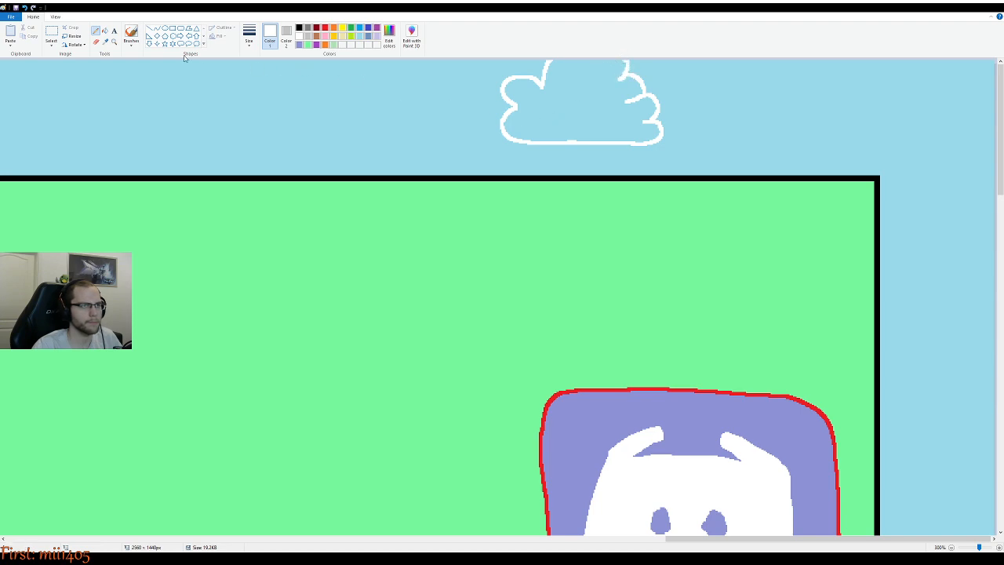
click(105, 30)
click(618, 107)
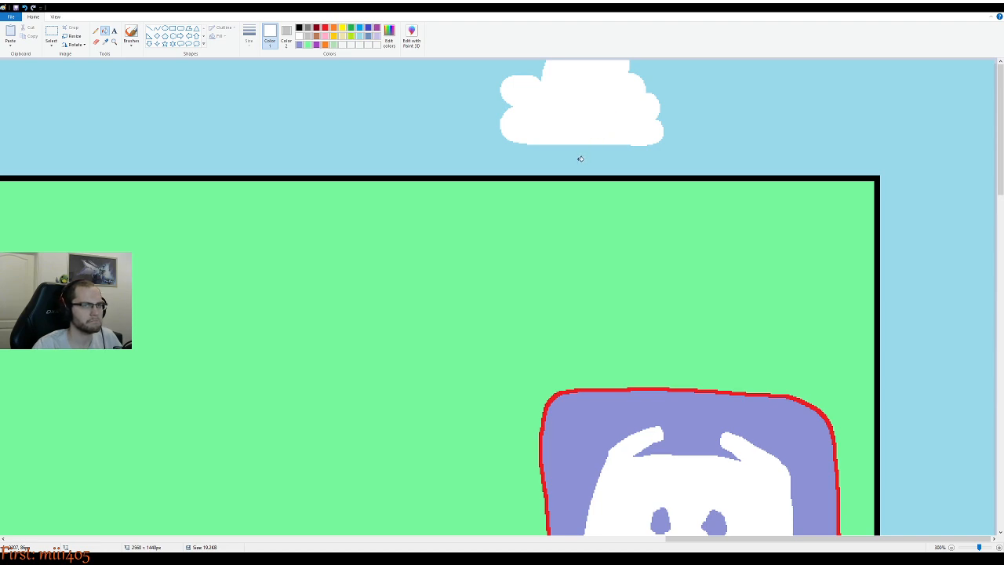
Trim and round the fourth cloud's left lobes with the Pencil in the sky's light blue
scroll(601, 146, down, 1)
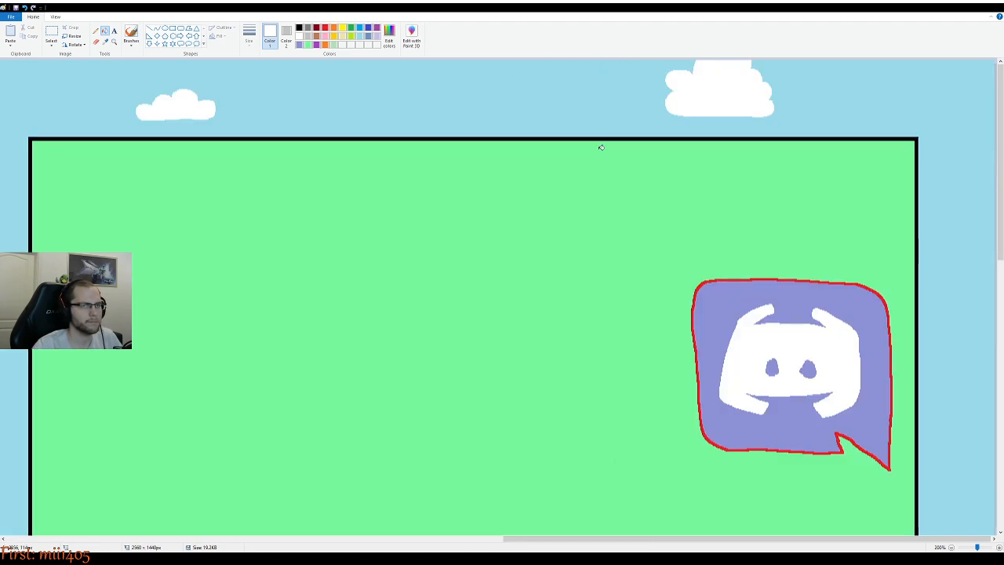
scroll(601, 146, up, 1)
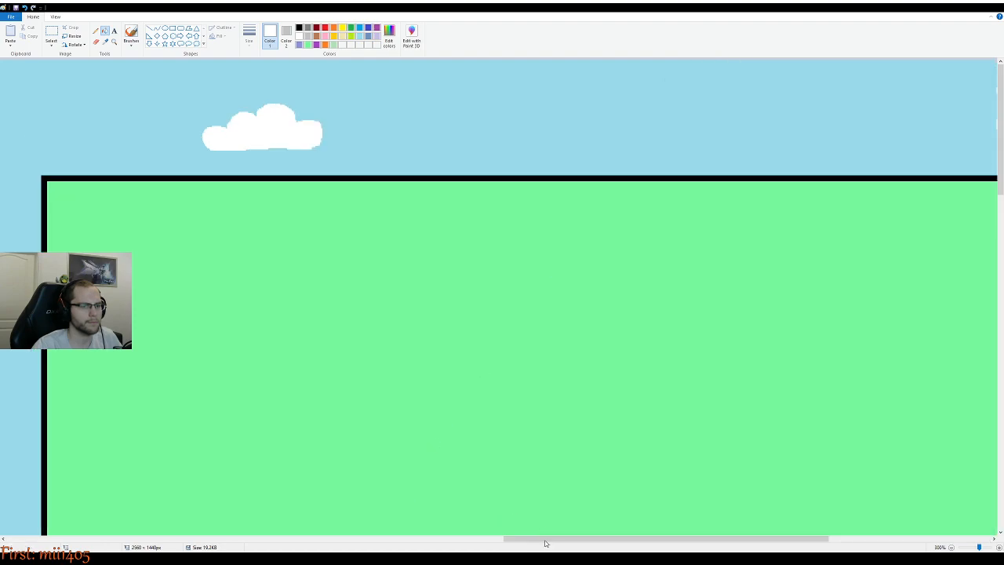
drag(575, 545, 735, 545)
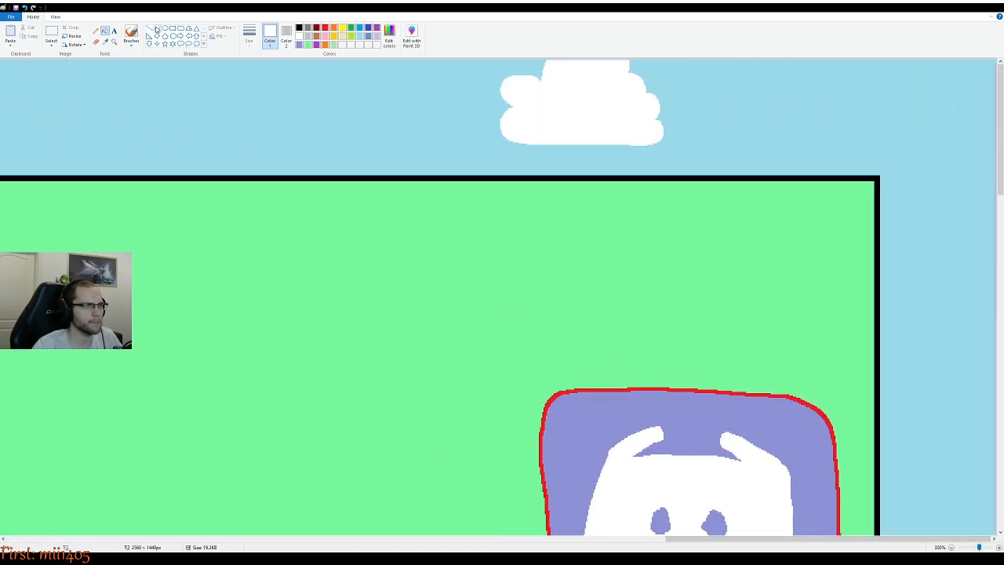
click(96, 29)
click(359, 36)
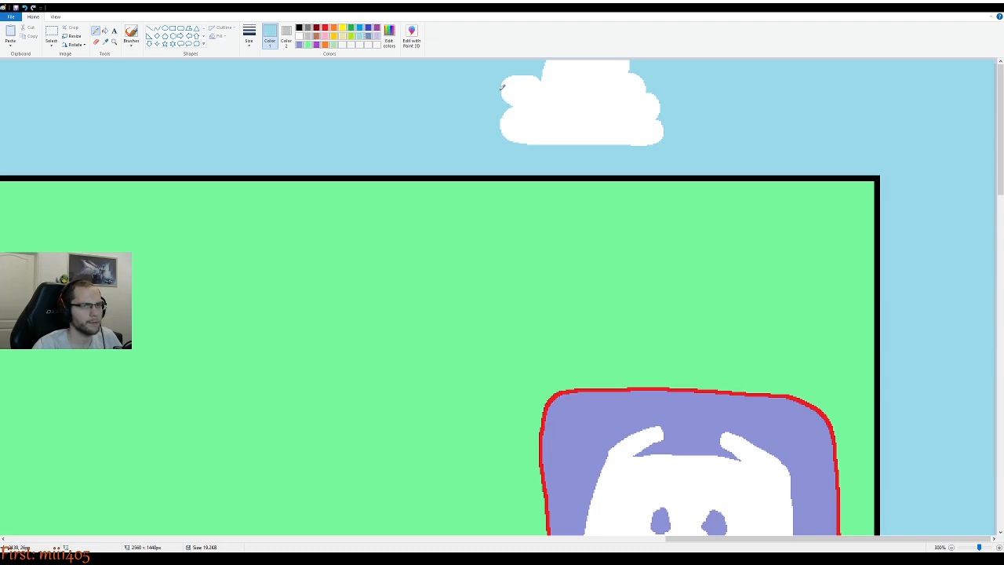
mouse_move(502, 93)
mouse_down()
mouse_move(519, 71)
mouse_move(491, 95)
mouse_move(531, 74)
mouse_up()
key(ctrl+z)
key(ctrl+z)
drag(505, 99, 533, 75)
key(ctrl+z)
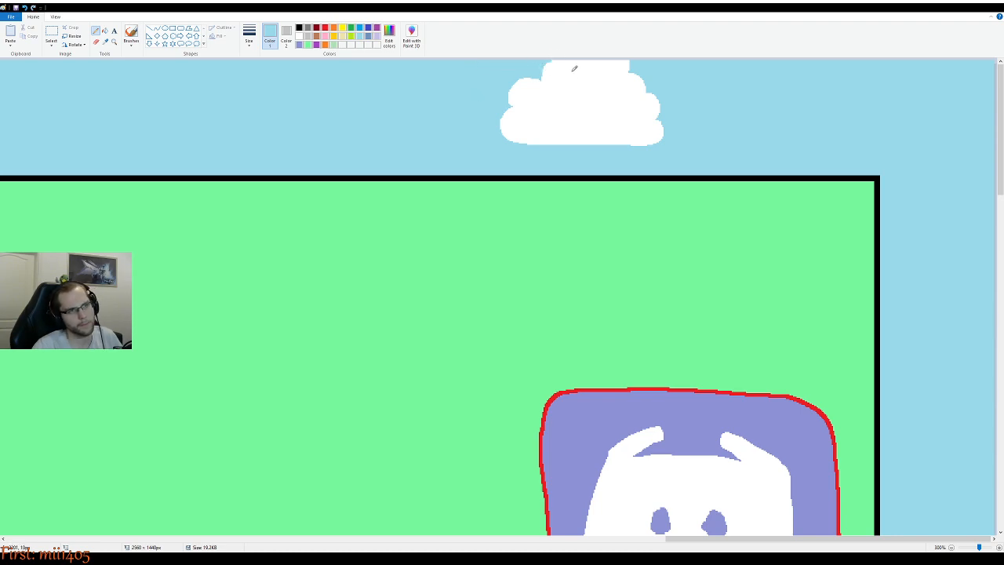
Undo the last trim on the fourth cloud and extend its upper-left lobe outward with white
scroll(491, 163, down, 3)
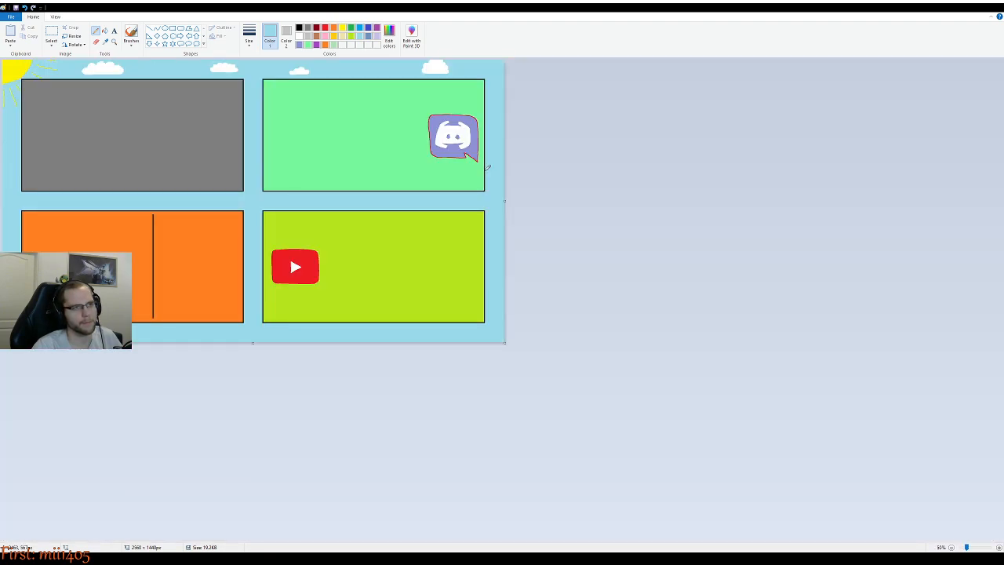
scroll(487, 165, up, 2)
scroll(630, 532, right, 3)
drag(630, 532, 876, 510)
click(967, 540)
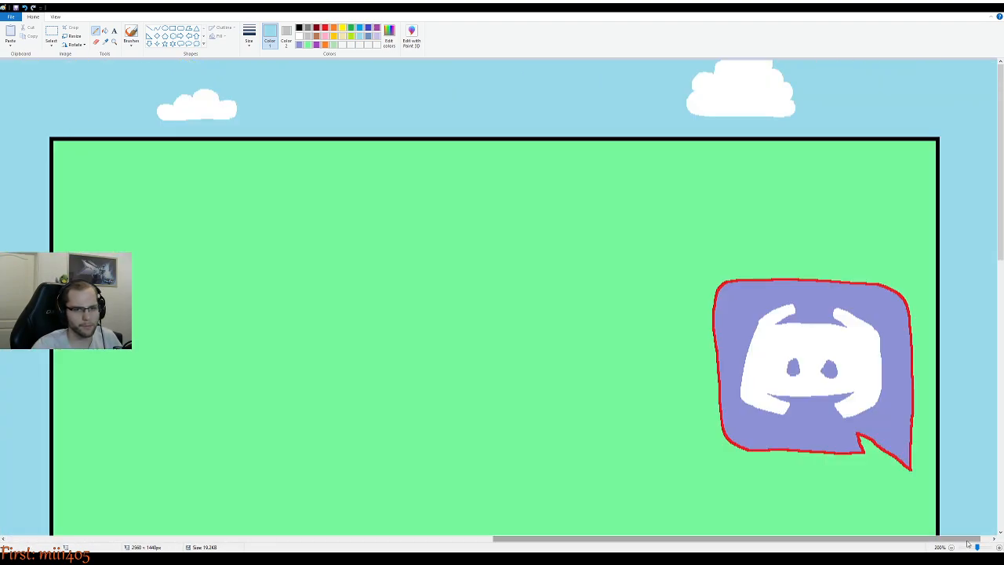
scroll(820, 253, up, 1)
drag(513, 539, 686, 539)
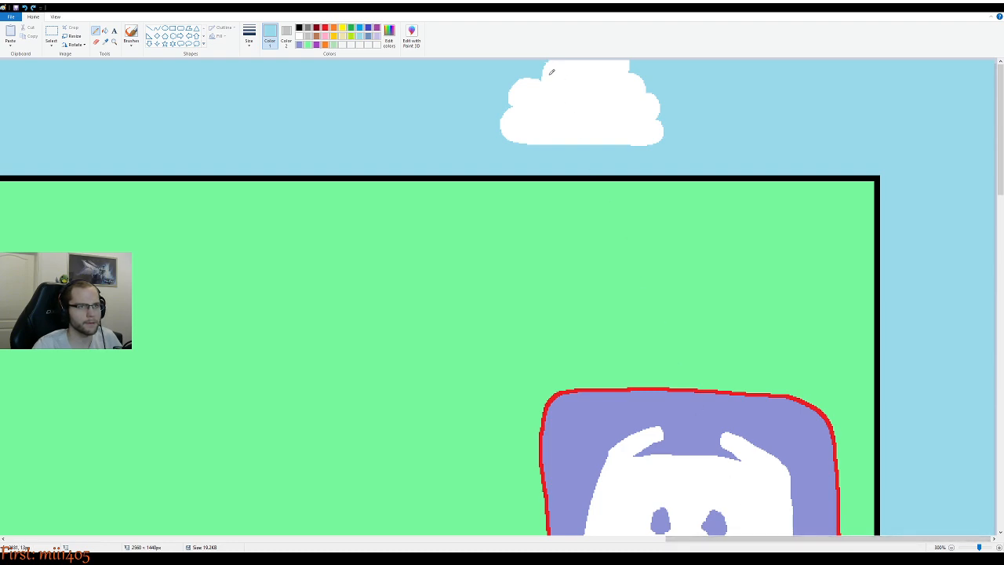
key(ctrl+z)
click(298, 38)
drag(536, 79, 536, 61)
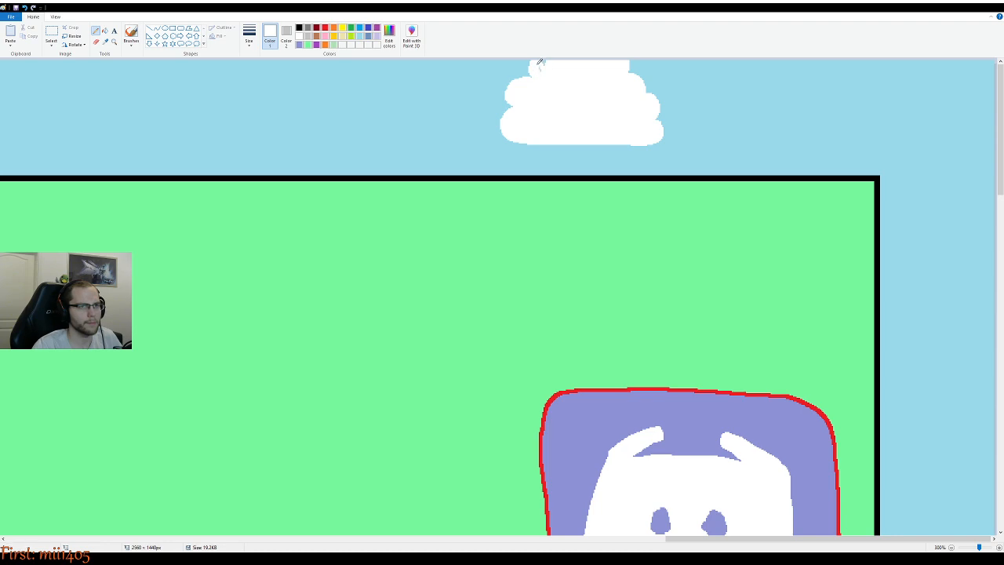
Check the finished clouds against the whole picture and save the image
scroll(335, 183, down, 3)
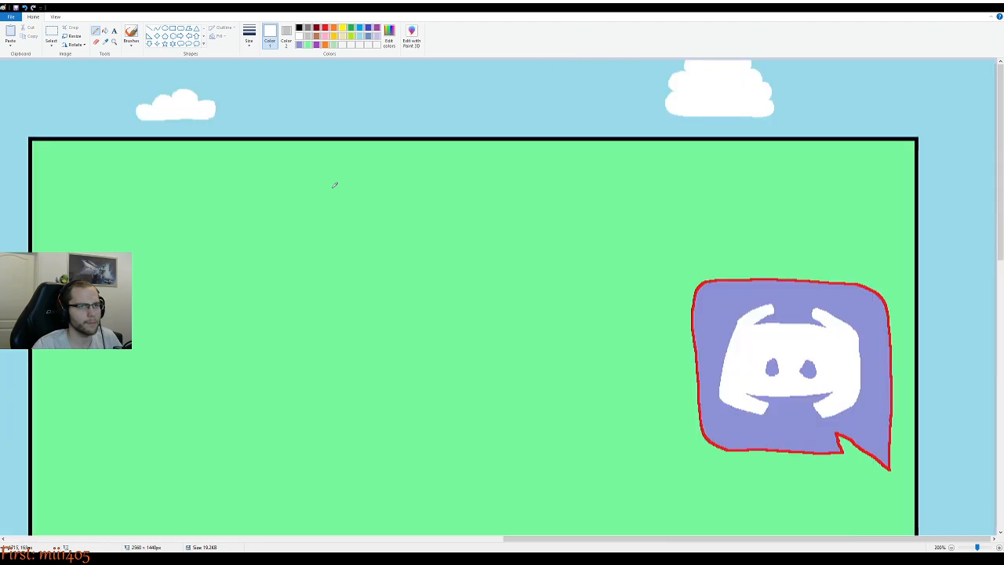
scroll(335, 183, up, 1)
scroll(336, 183, down, 1)
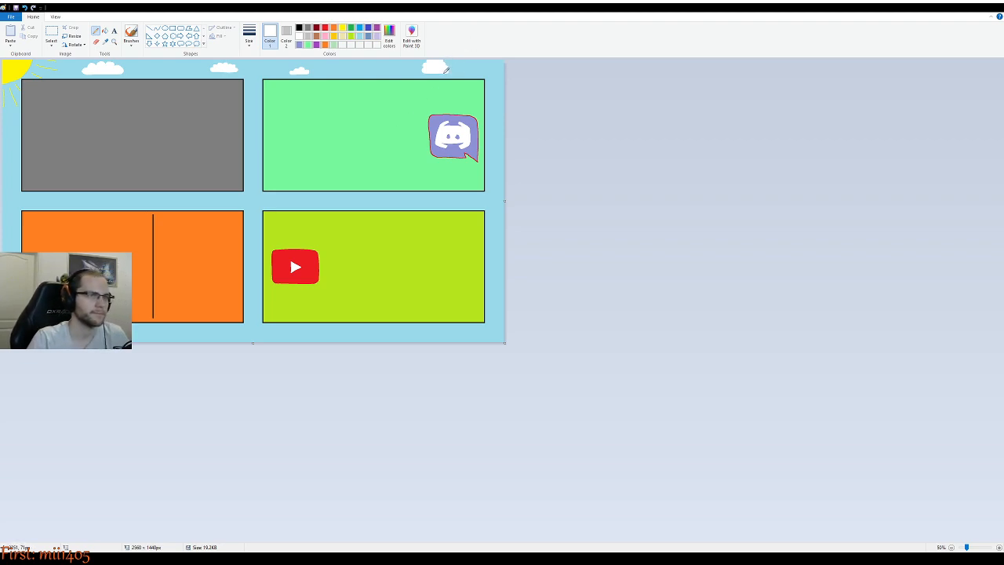
key(ctrl+s)
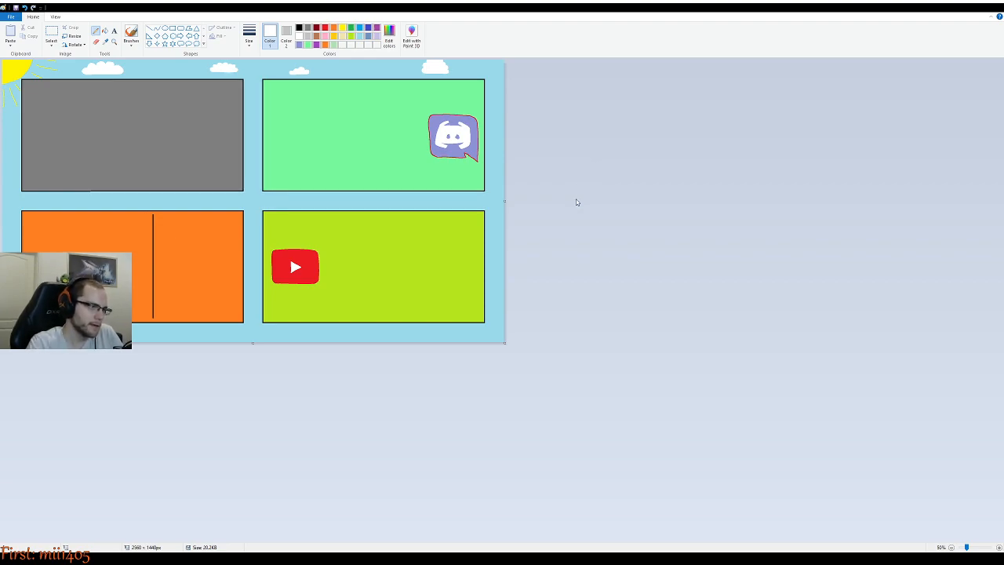
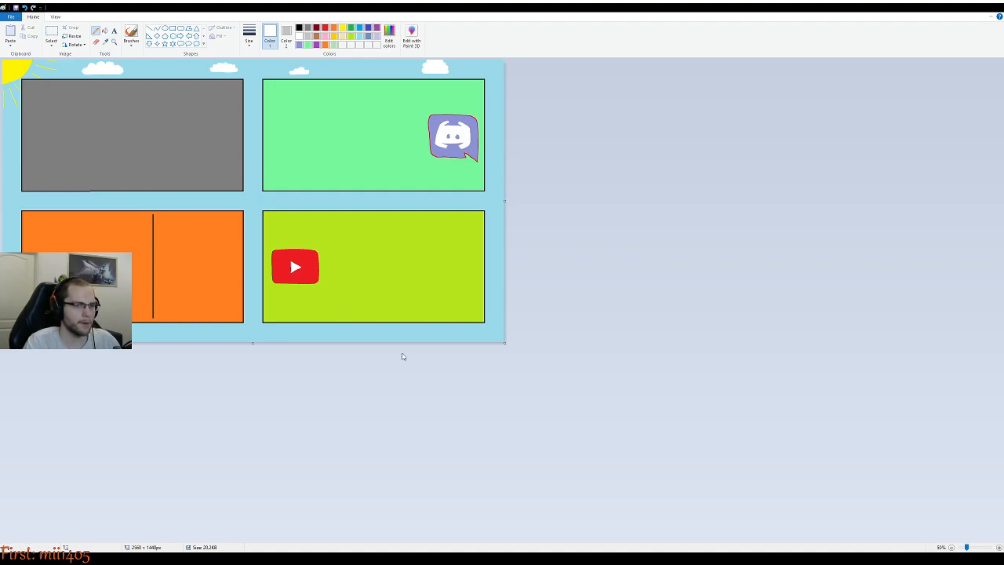
Outline brown mountains along the canvas's lower edge: a peak between the lower panels, slopes near both ends of the lime panel, and a small corner peak
scroll(489, 352, up, 1)
scroll(594, 464, down, 2)
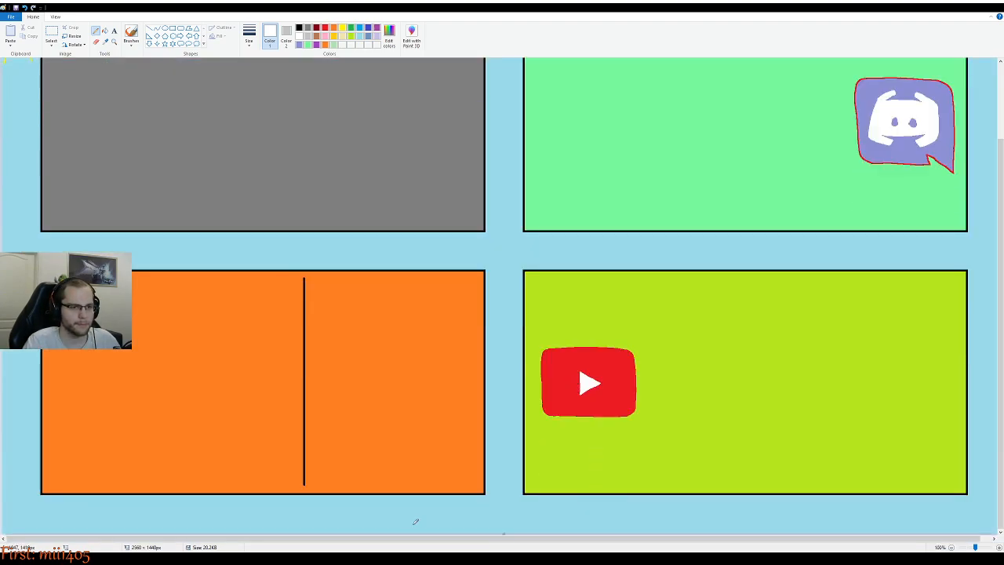
drag(428, 542, 439, 542)
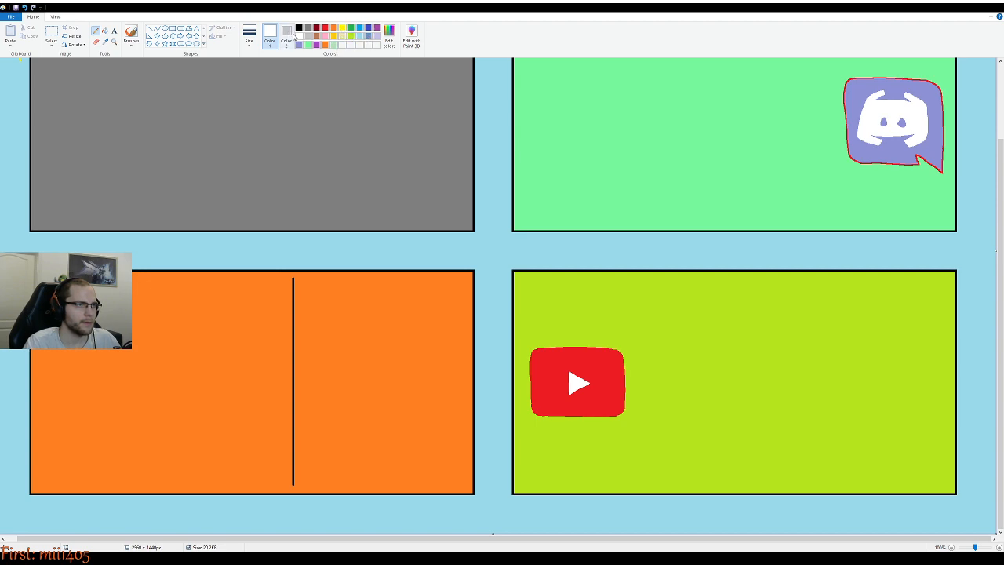
click(318, 37)
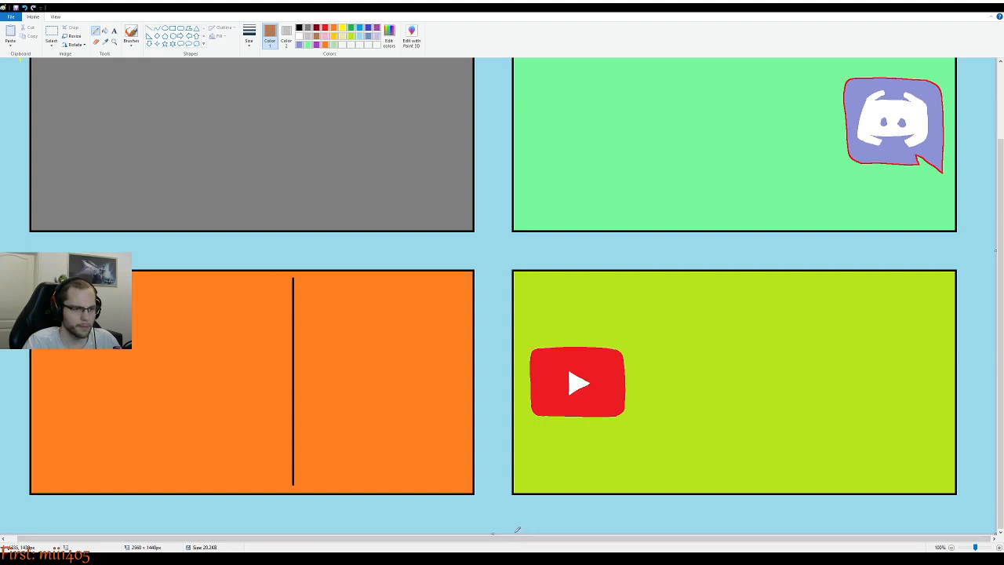
mouse_move(436, 529)
mouse_down()
mouse_move(467, 514)
mouse_move(488, 522)
mouse_move(496, 499)
mouse_move(519, 521)
mouse_move(599, 533)
mouse_up()
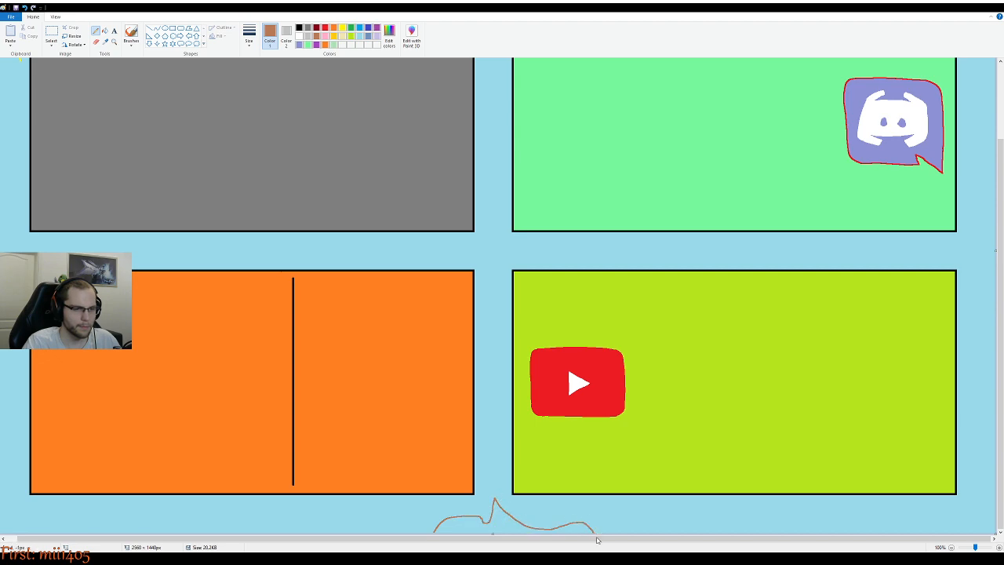
key(ctrl+z)
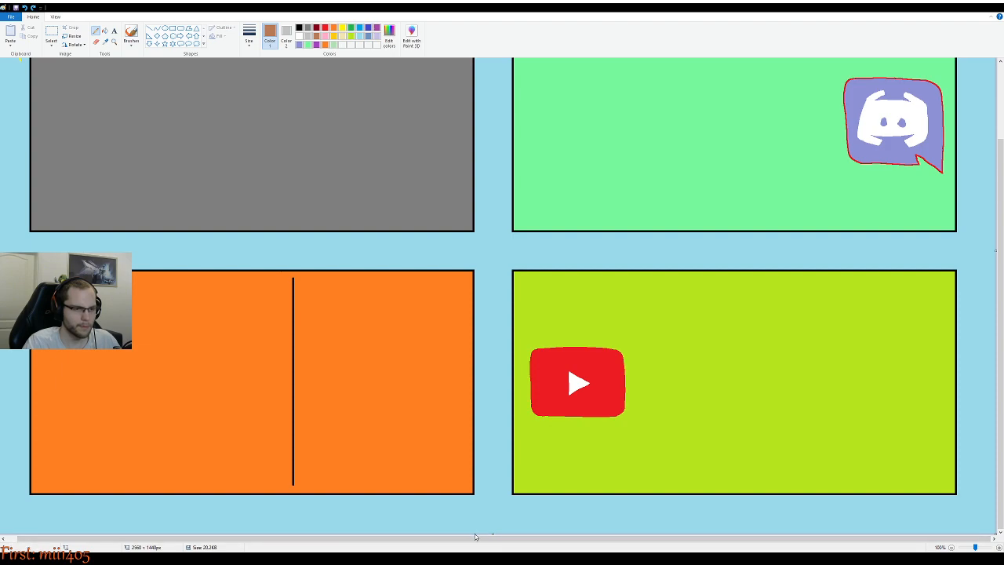
drag(497, 497, 474, 533)
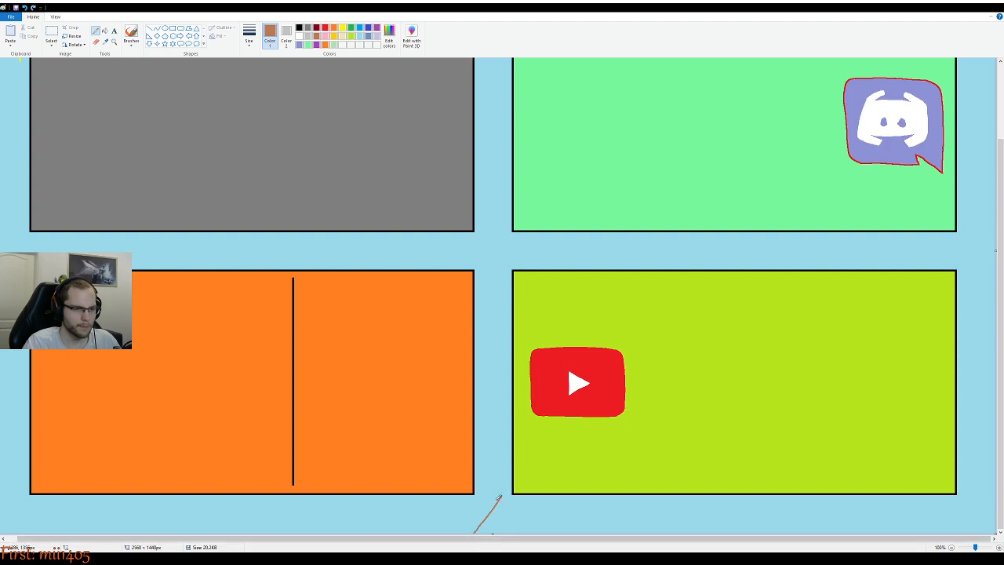
mouse_move(503, 494)
mouse_down()
mouse_move(525, 516)
mouse_move(576, 503)
mouse_up()
key(ctrl+z)
mouse_move(499, 497)
mouse_down()
mouse_move(528, 513)
mouse_move(551, 497)
mouse_up()
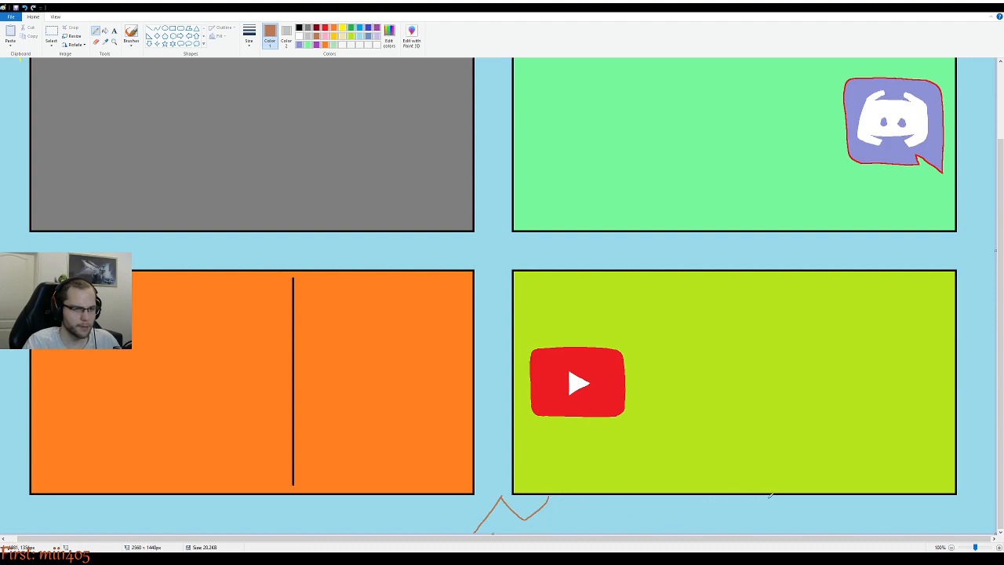
drag(898, 493, 955, 529)
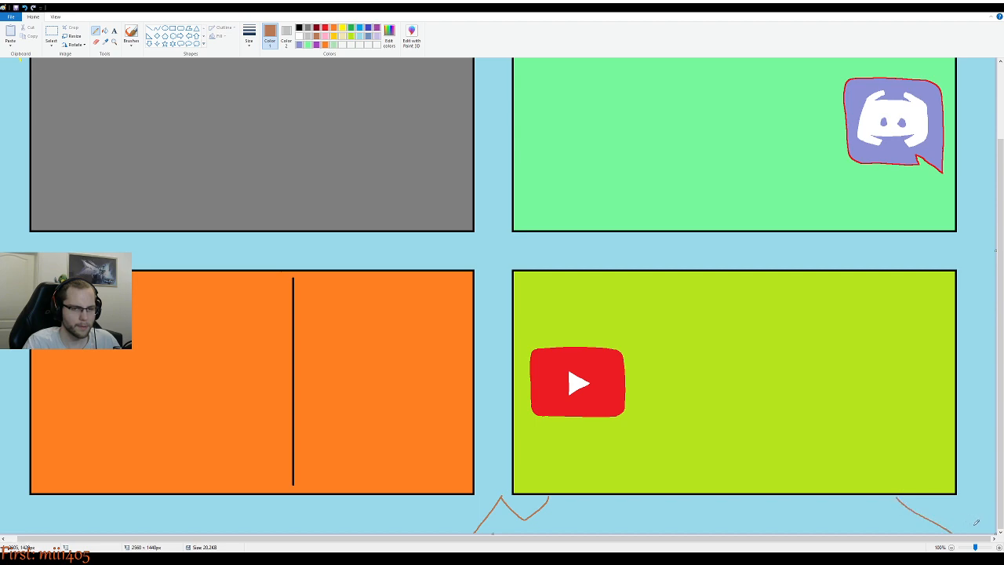
drag(985, 529, 994, 530)
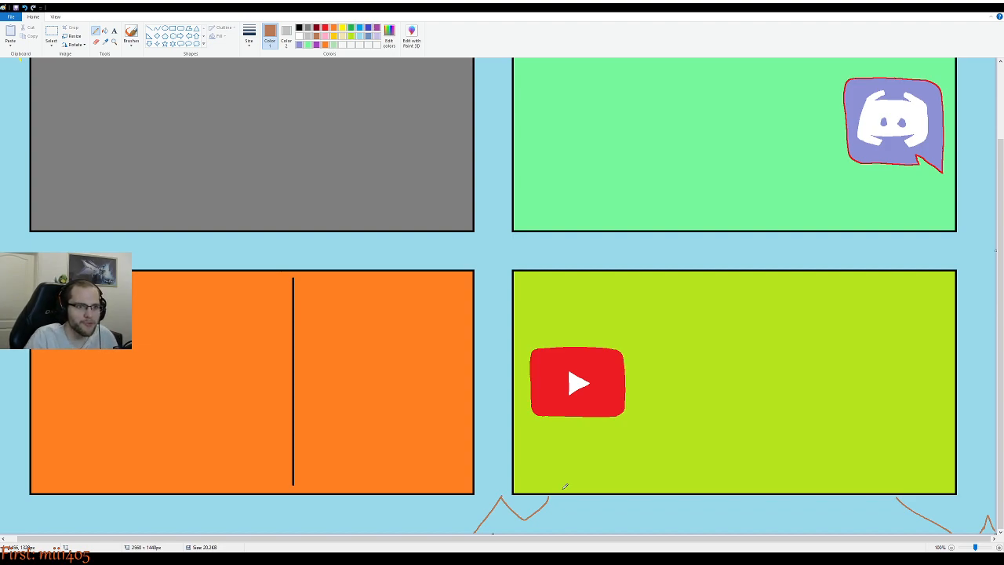
Extend the mountain's left and right slopes up to the lime panel's lower border with the brown Pencil to close the outline
scroll(565, 502, up, 1)
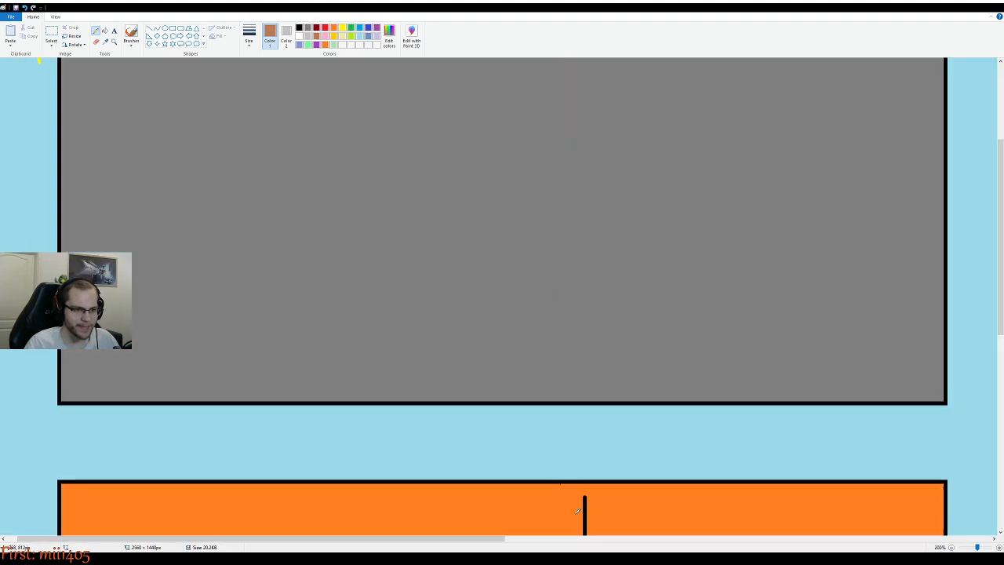
scroll(644, 517, down, 5)
drag(405, 542, 826, 547)
drag(710, 540, 654, 540)
scroll(345, 464, down, 1)
scroll(481, 467, up, 4)
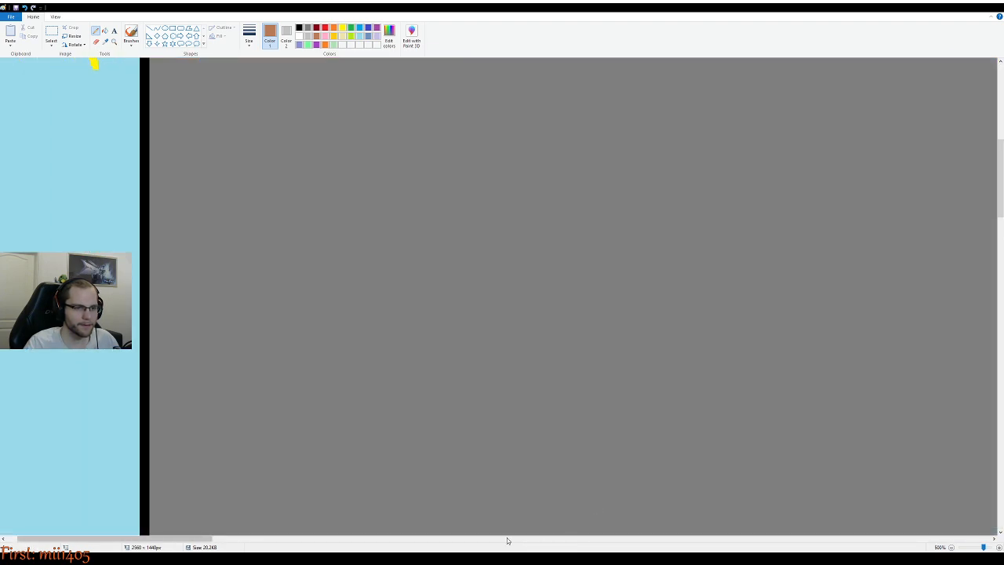
drag(135, 540, 712, 540)
scroll(583, 450, down, 10)
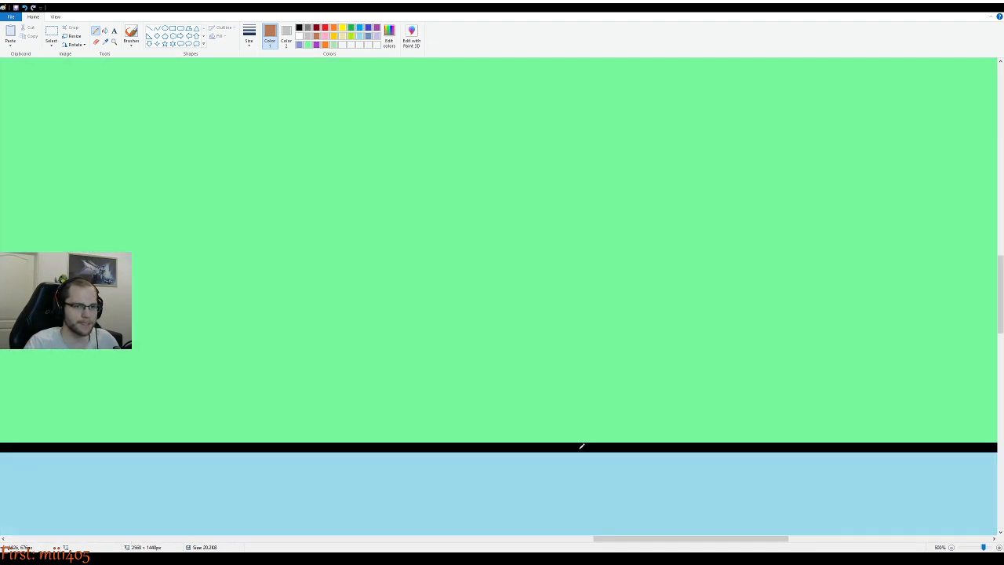
mouse_move(638, 540)
mouse_down()
mouse_move(488, 540)
mouse_move(523, 536)
mouse_up()
scroll(497, 455, up, 3)
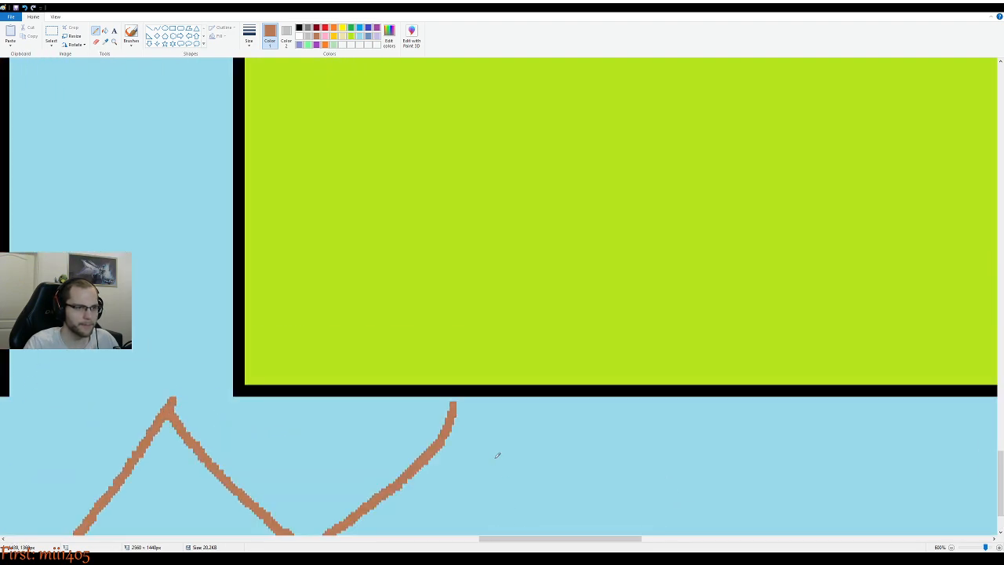
scroll(497, 455, down, 4)
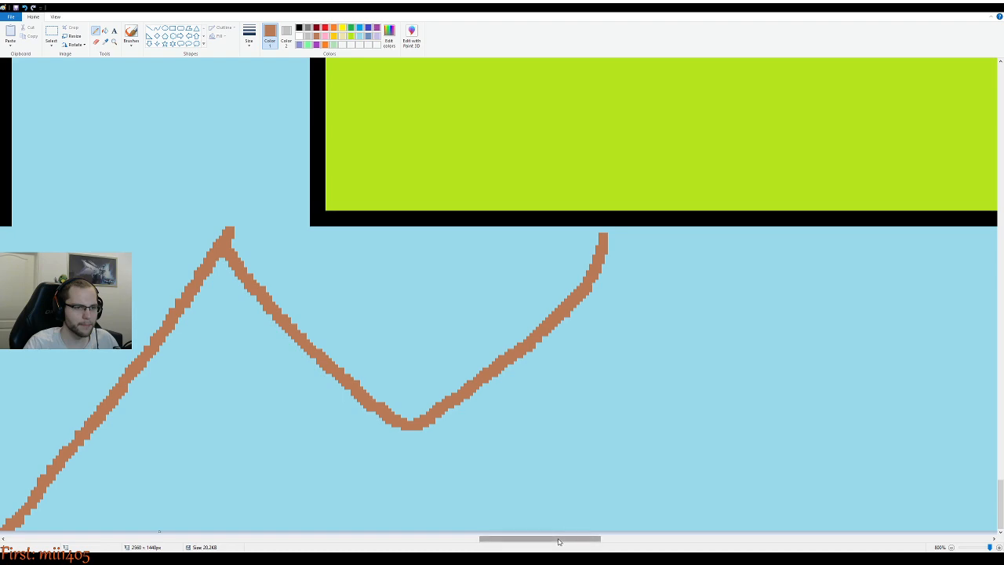
scroll(483, 262, right, 2)
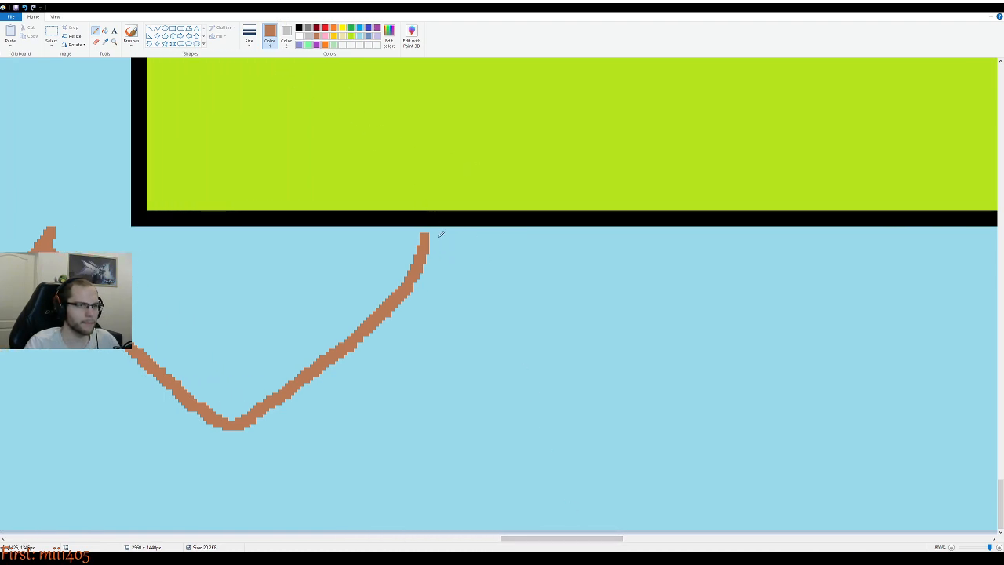
drag(430, 240, 434, 233)
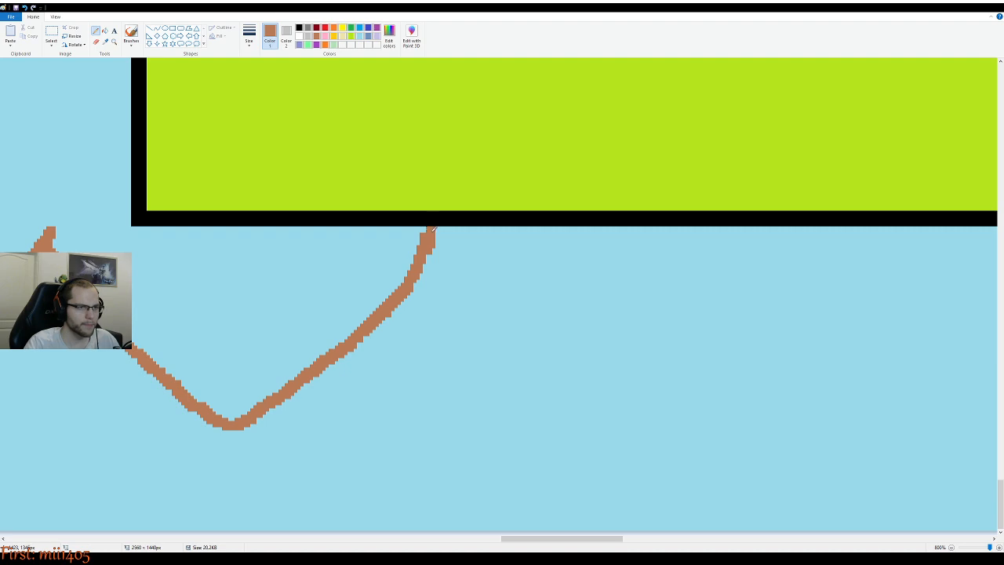
drag(525, 543, 840, 547)
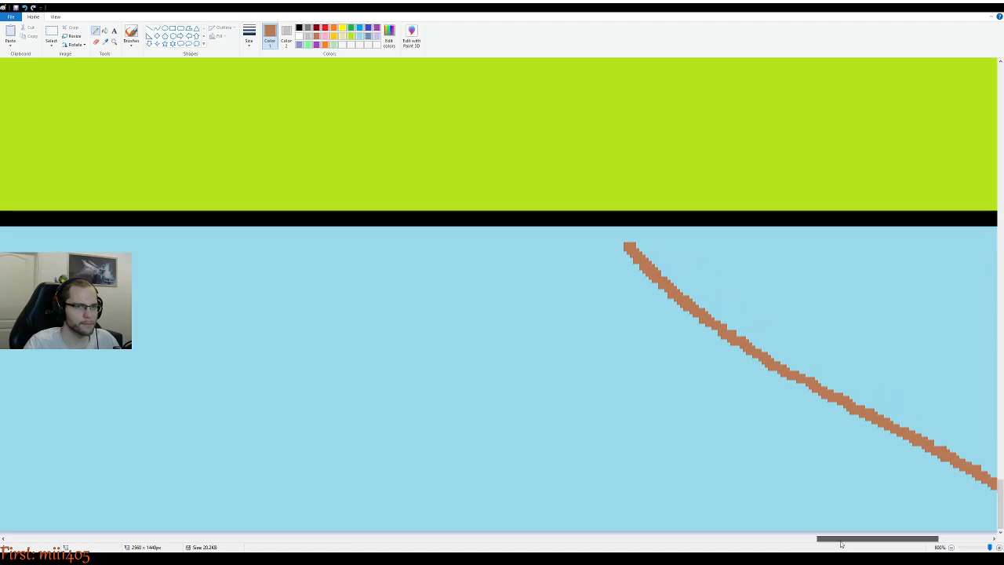
drag(629, 243, 622, 227)
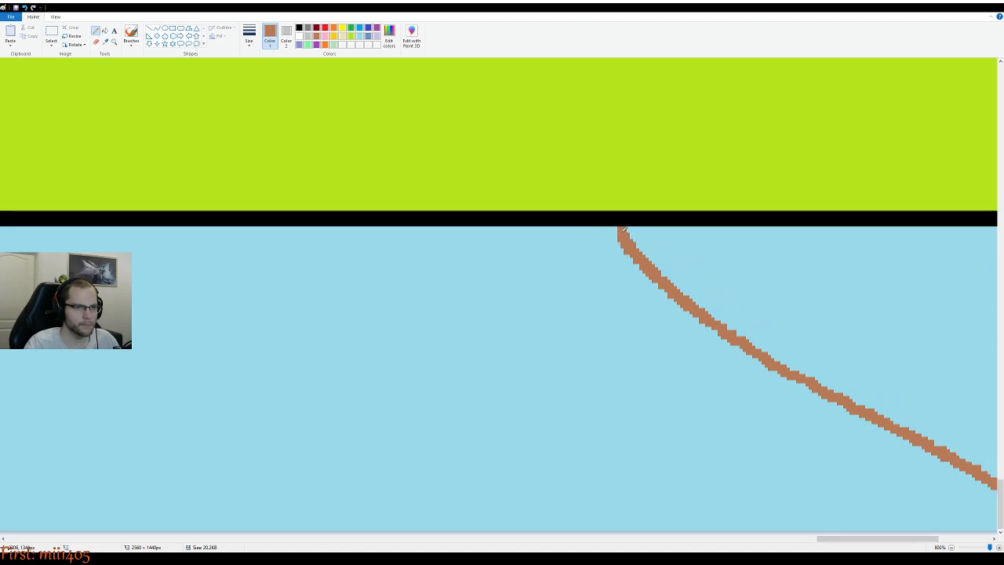
drag(934, 539, 492, 505)
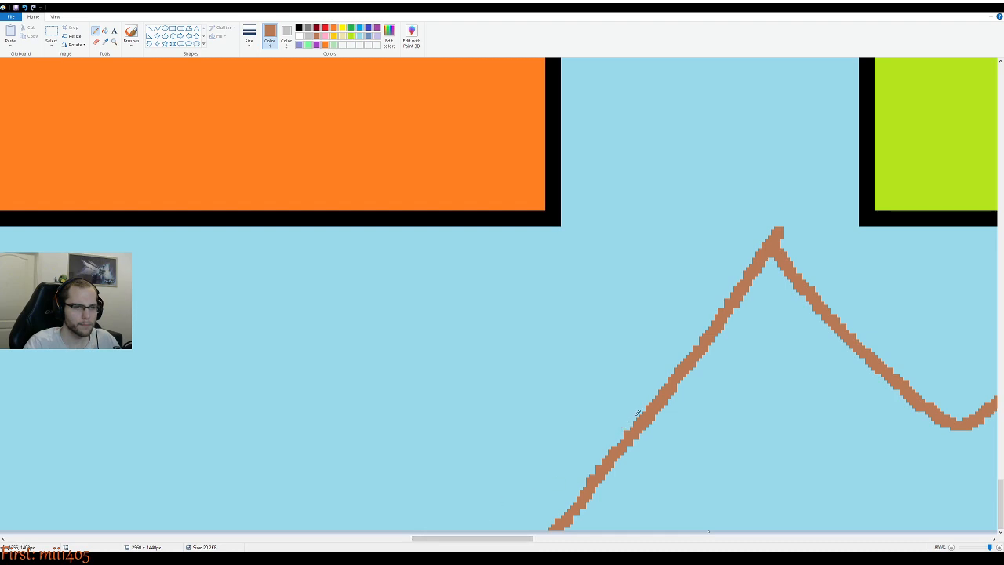
drag(502, 540, 566, 539)
mouse_move(372, 367)
mouse_down()
mouse_move(429, 306)
mouse_move(502, 389)
mouse_up()
key(ctrl+z)
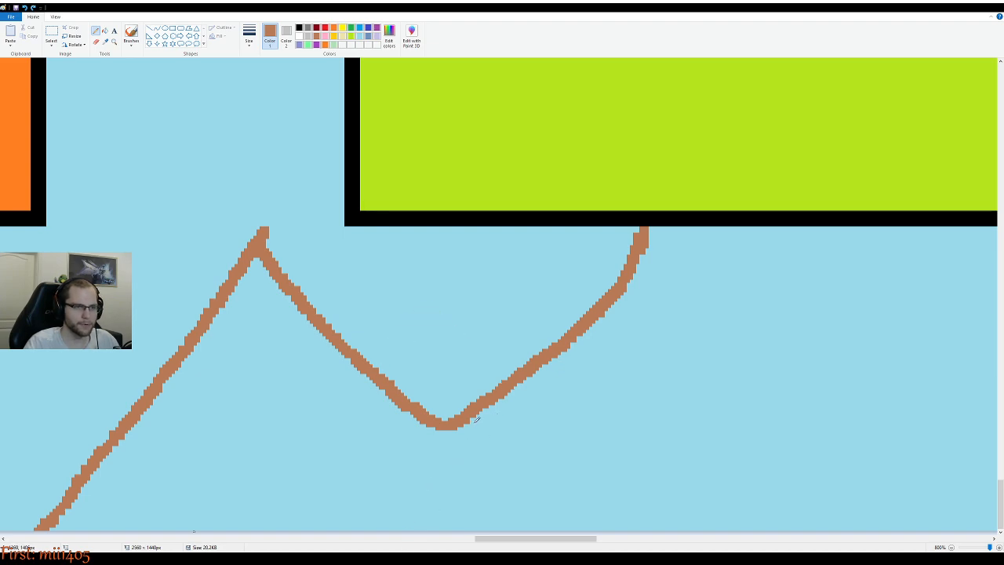
Fill the enclosed mountain area beneath the lime panel with brown
scroll(487, 422, down, 5)
scroll(493, 418, down, 1)
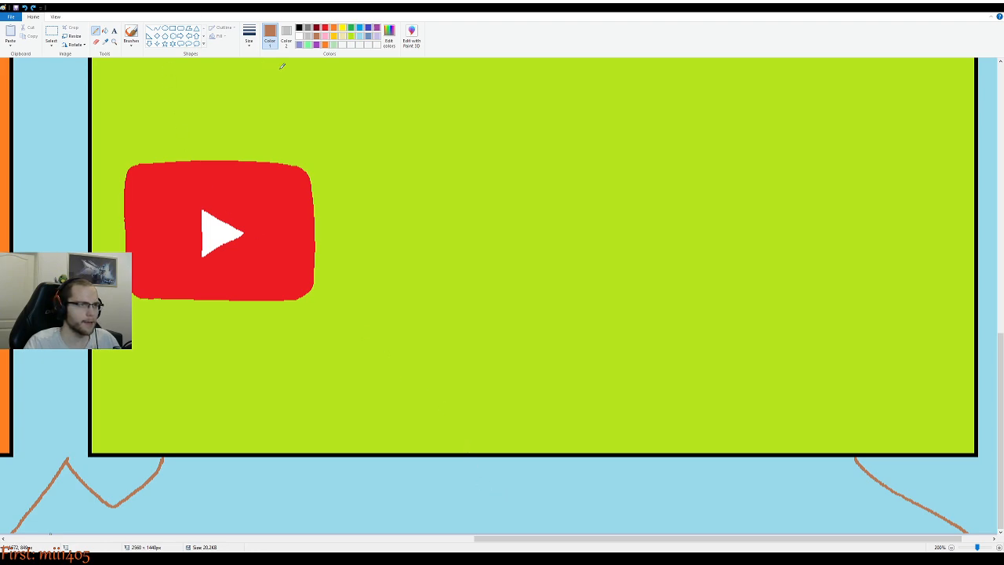
click(105, 30)
click(231, 492)
Try a white snow cap on the brown peak between the lower panels and check it against the whole picture
drag(555, 541, 414, 541)
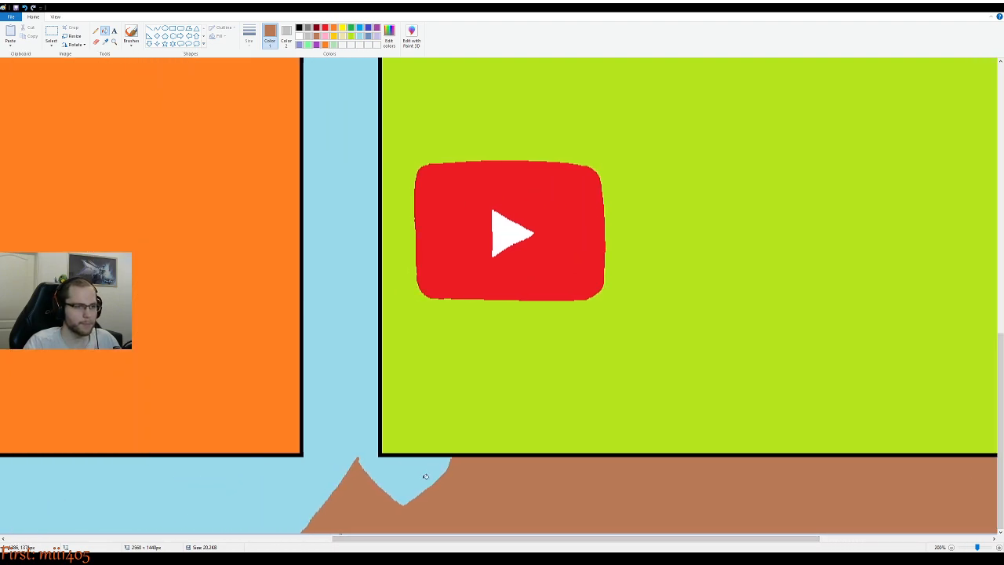
scroll(426, 476, up, 1)
scroll(470, 483, down, 4)
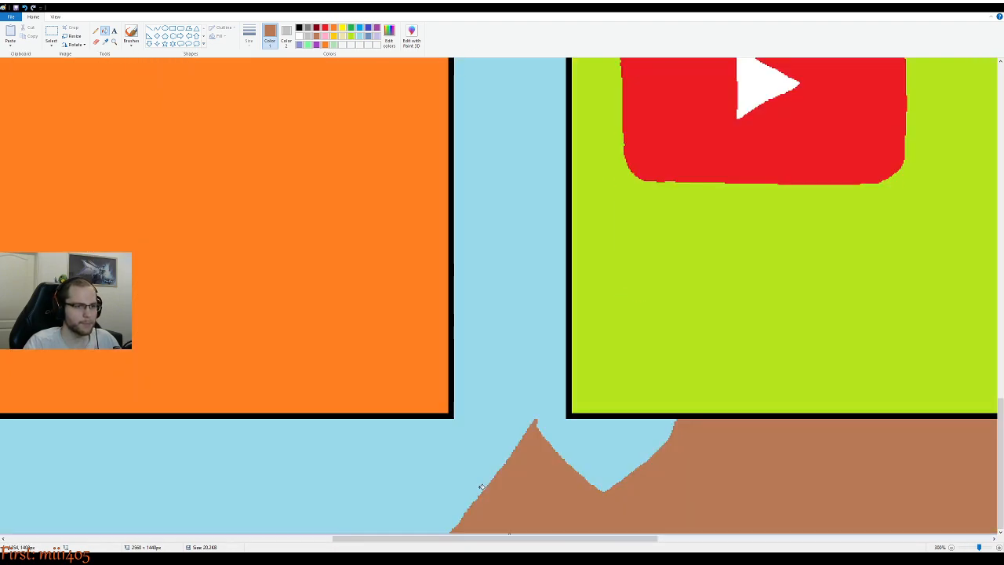
click(300, 36)
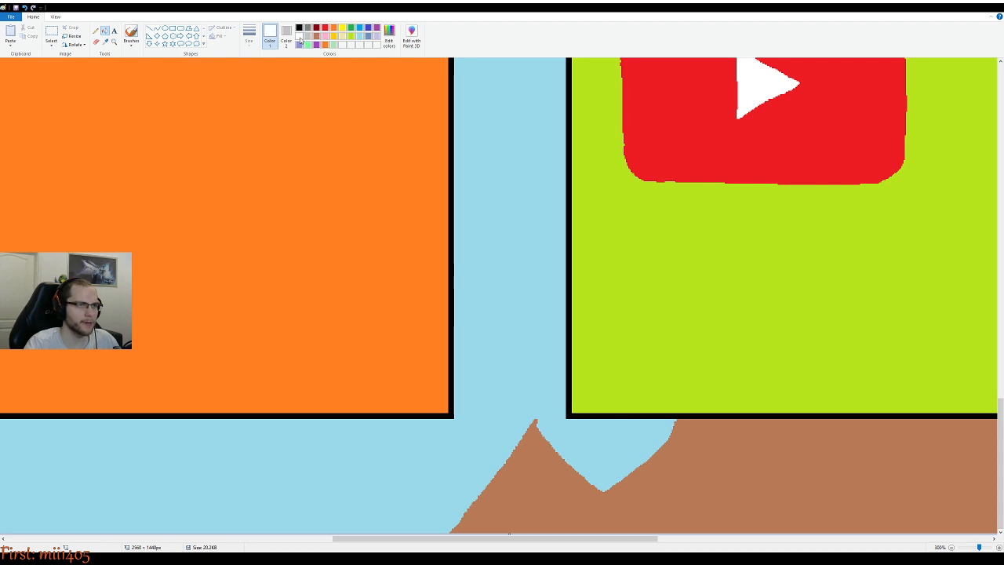
click(96, 29)
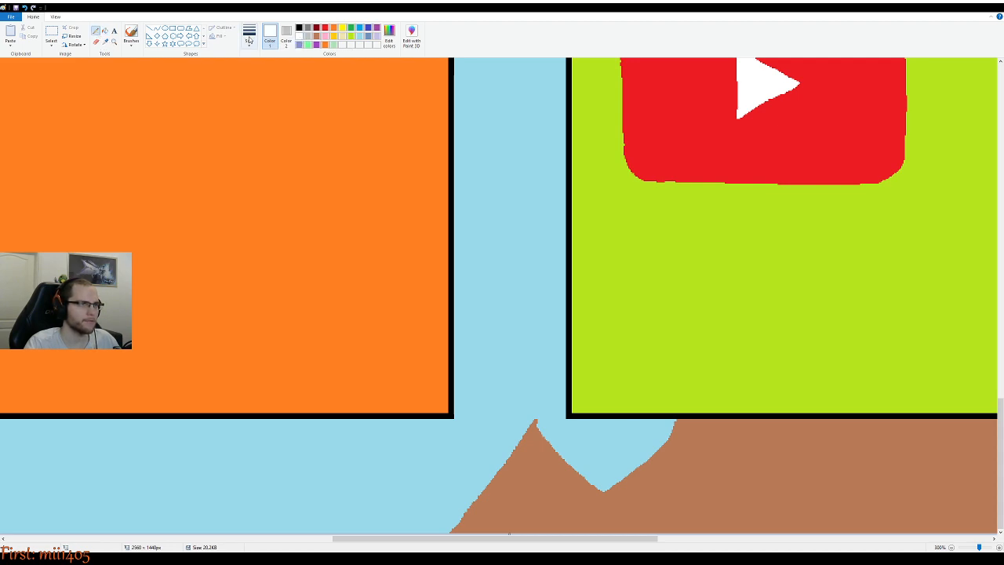
mouse_move(518, 443)
mouse_down()
mouse_move(536, 420)
mouse_move(552, 450)
mouse_move(527, 442)
mouse_up()
scroll(568, 495, down, 4)
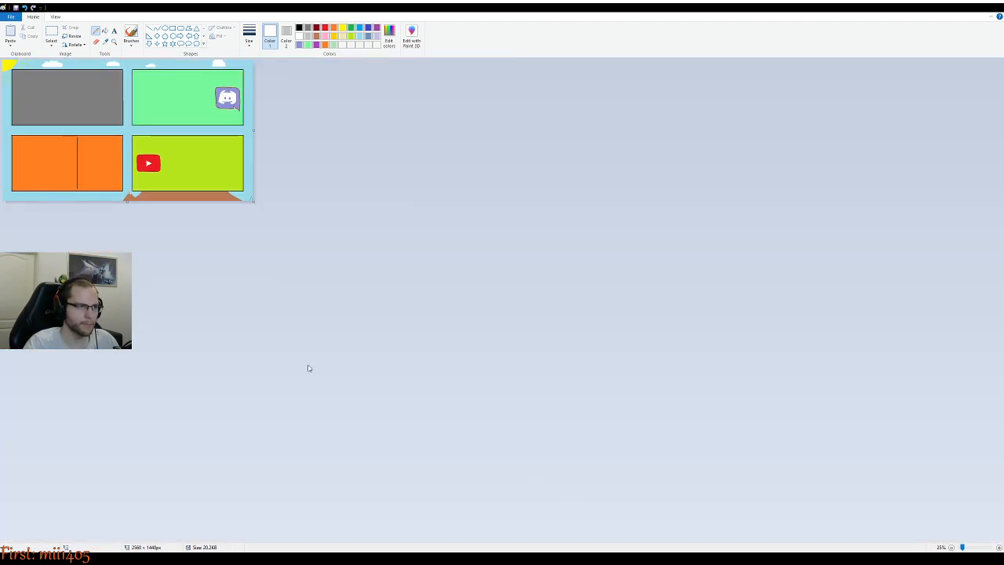
scroll(309, 369, up, 2)
scroll(366, 384, down, 1)
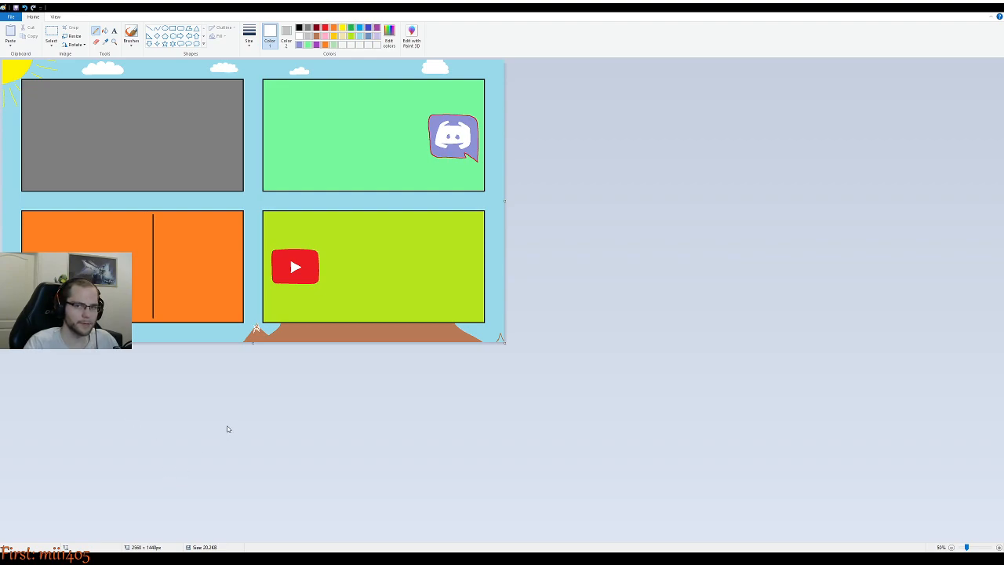
Trim the tip of the brown peak between the lower panels with the Pencil in the sky's light blue
scroll(296, 372, up, 1)
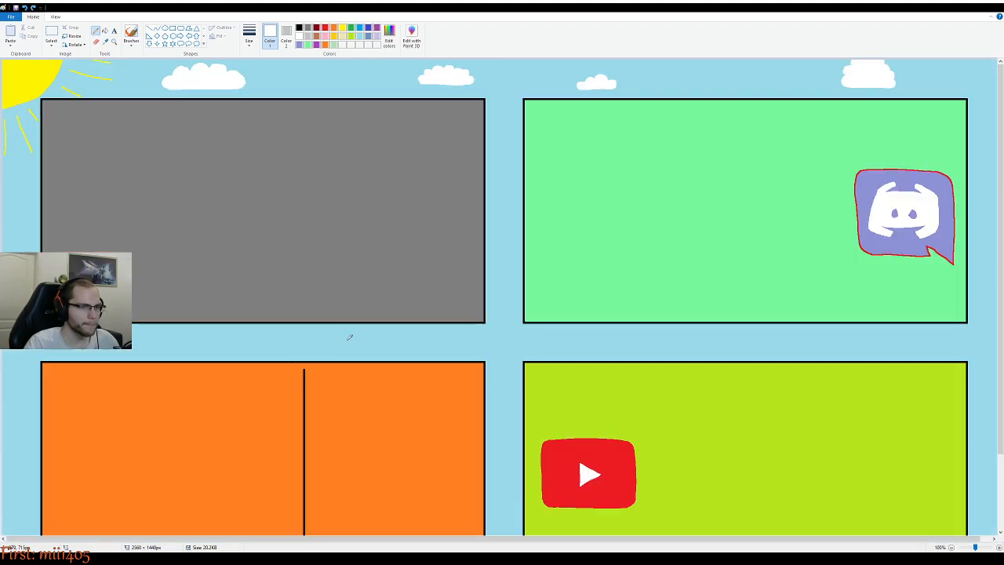
scroll(348, 332, down, 2)
scroll(572, 455, up, 1)
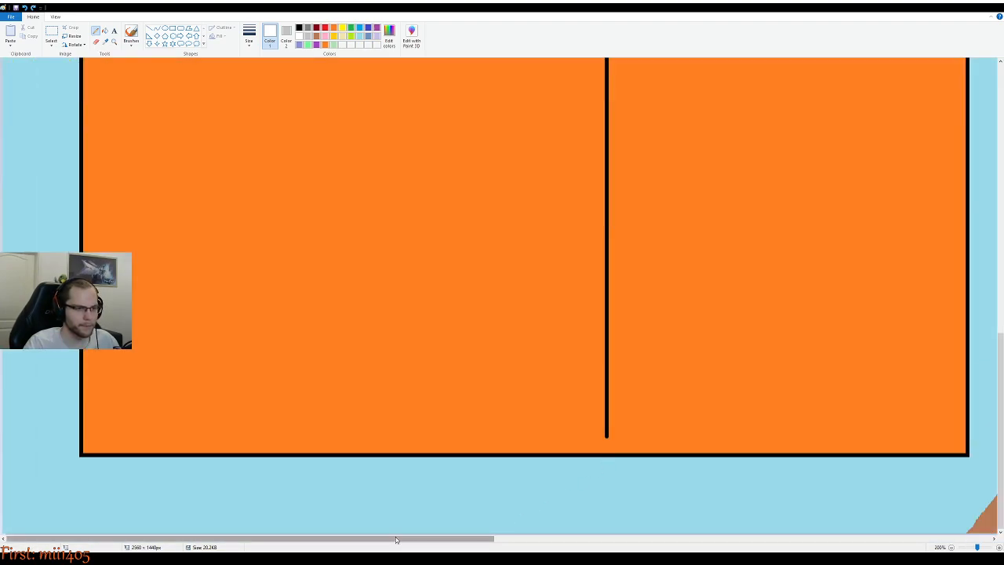
scroll(608, 467, right, 5)
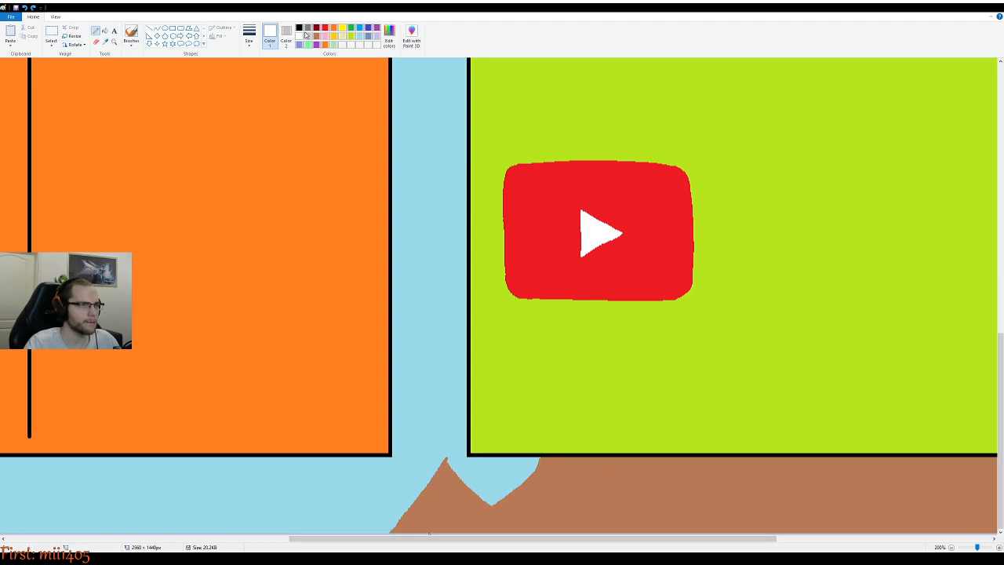
click(360, 36)
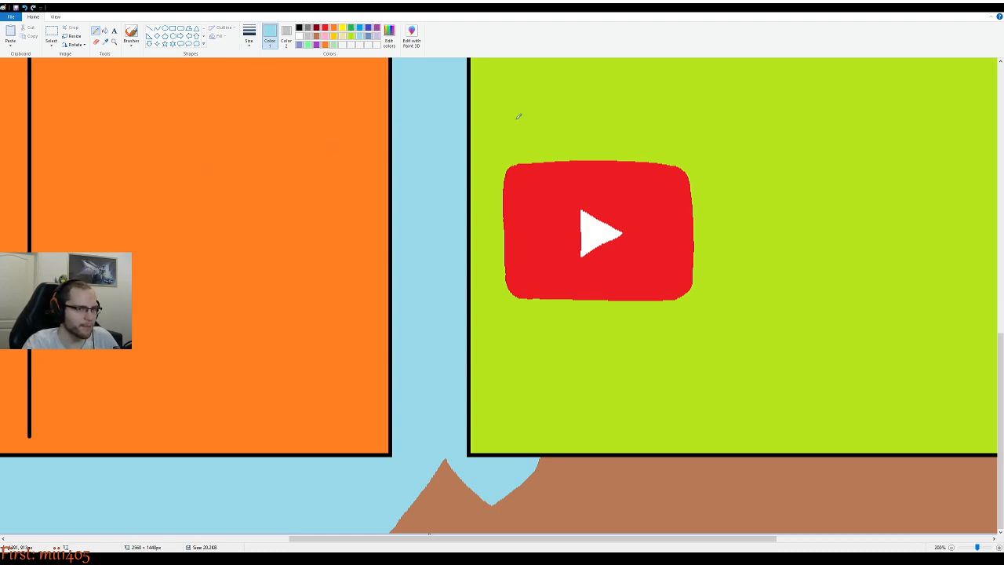
ctrl+scroll(524, 251, down, 4)
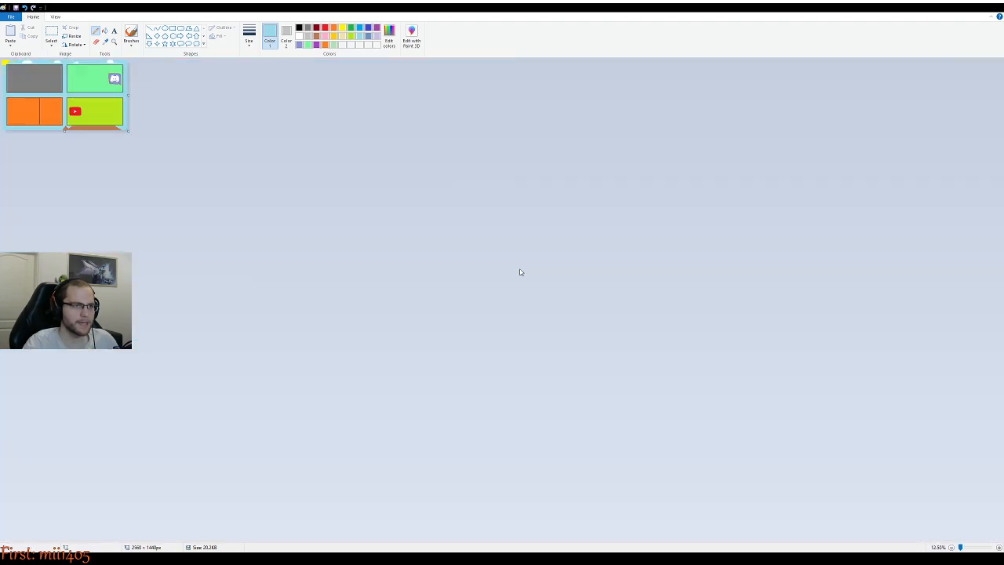
ctrl+scroll(327, 252, up, 2)
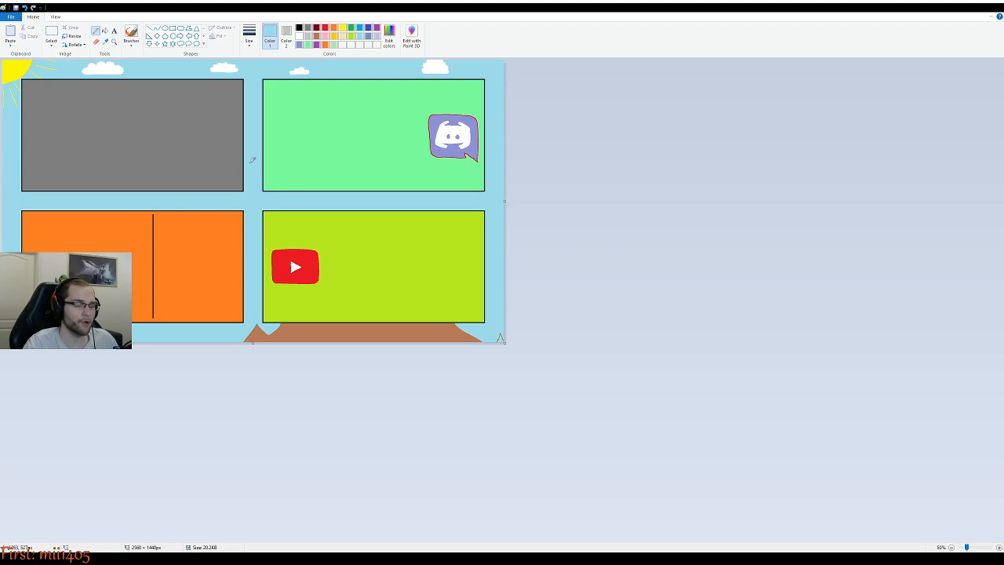
Fill the small outlined peak in the picture's lower-right corner with brown
ctrl+scroll(414, 271, up, 3)
scroll(470, 395, down, 10)
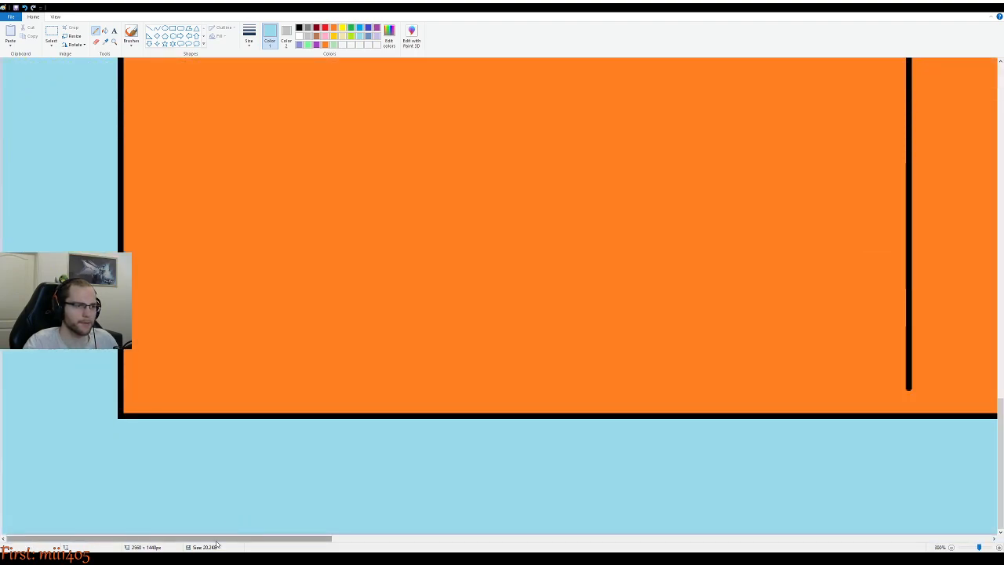
drag(228, 539, 1003, 541)
click(916, 538)
click(916, 538)
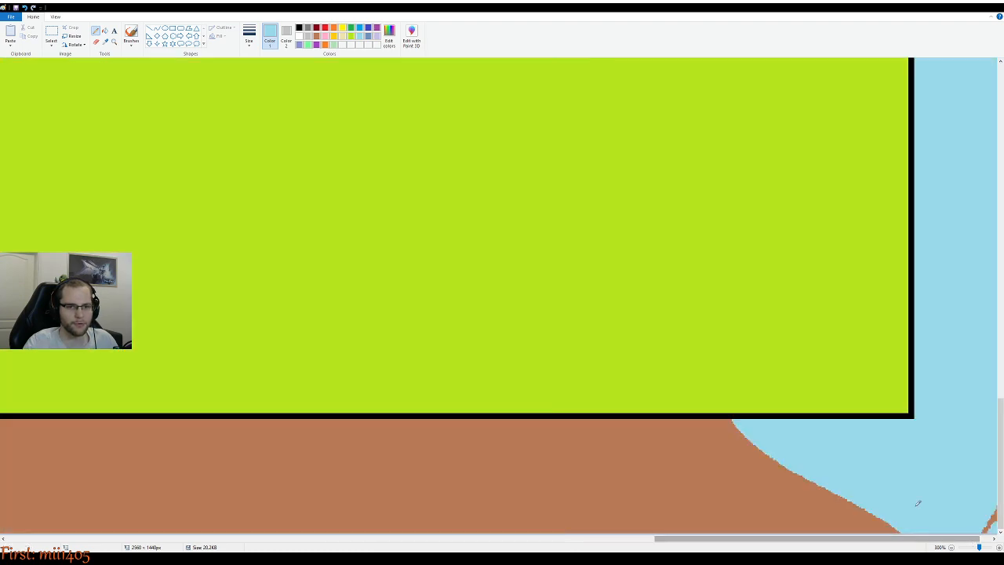
drag(925, 540, 939, 540)
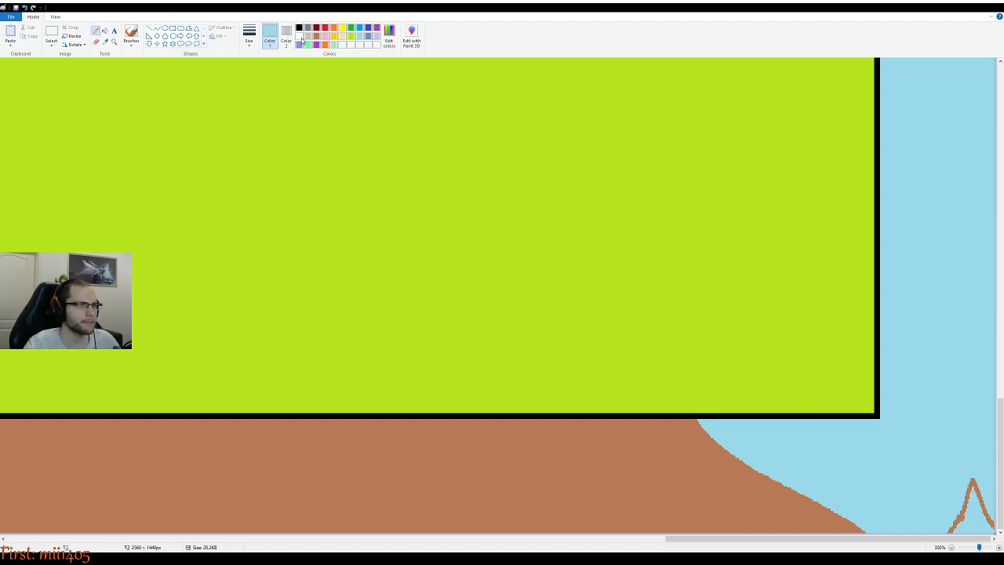
click(317, 36)
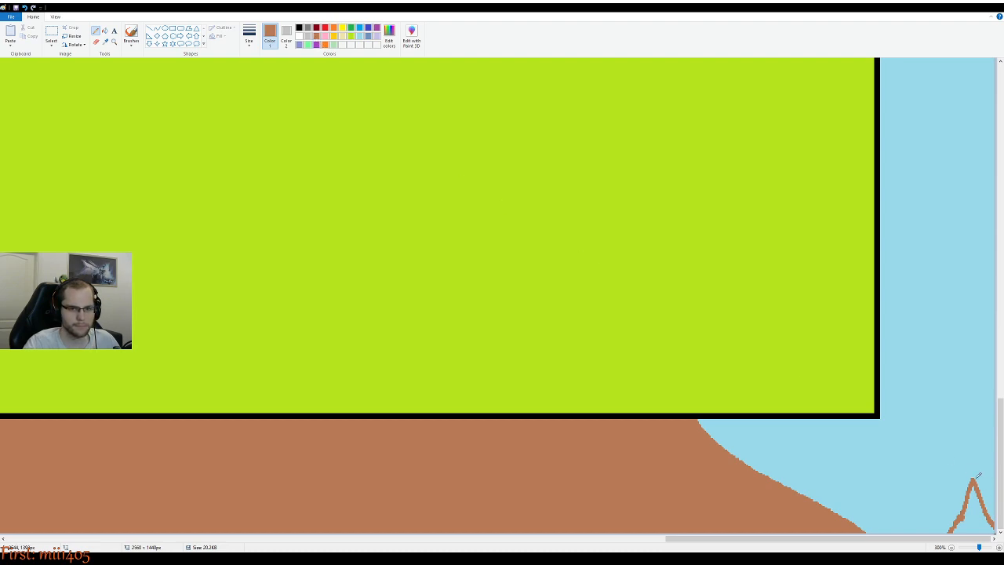
click(105, 30)
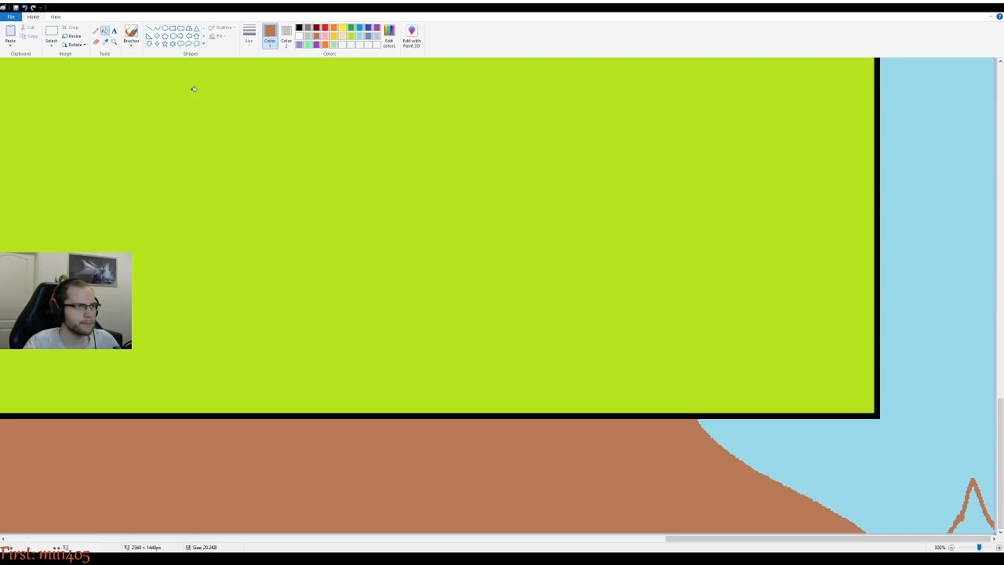
click(967, 506)
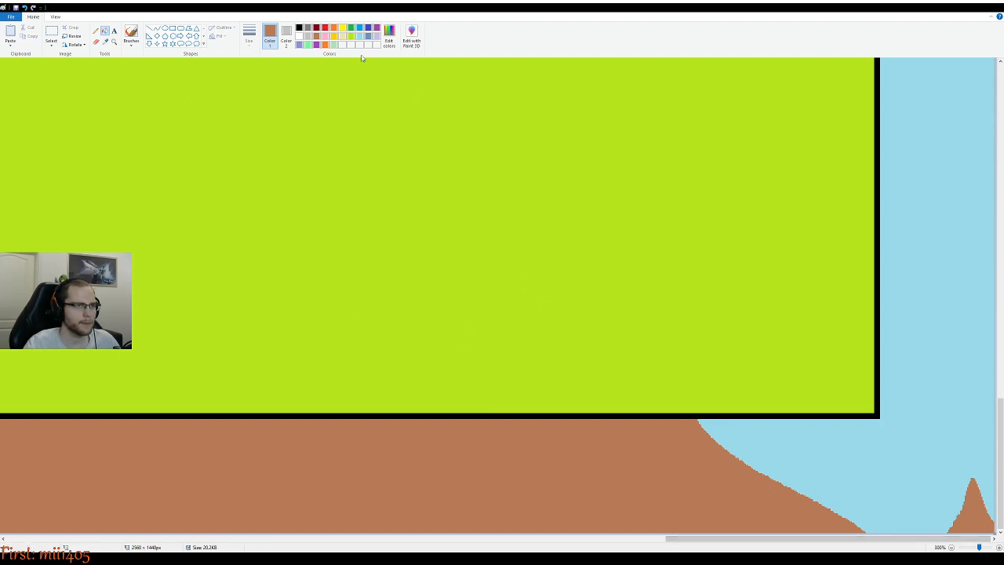
Try a Pencil cap on the small corner peak, first in light green and then in green
click(332, 45)
click(96, 29)
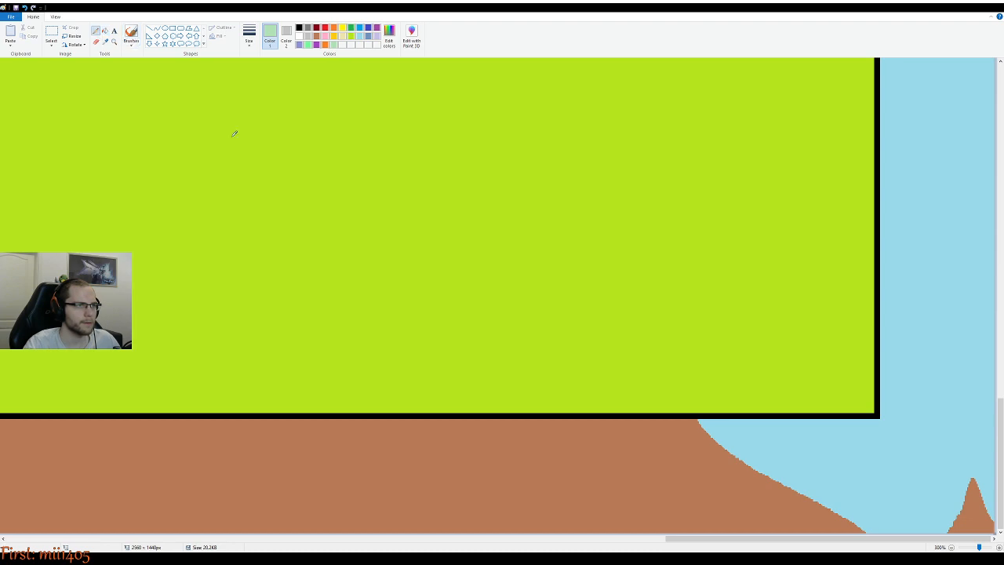
mouse_move(968, 492)
mouse_down()
mouse_move(971, 484)
mouse_move(978, 495)
mouse_up()
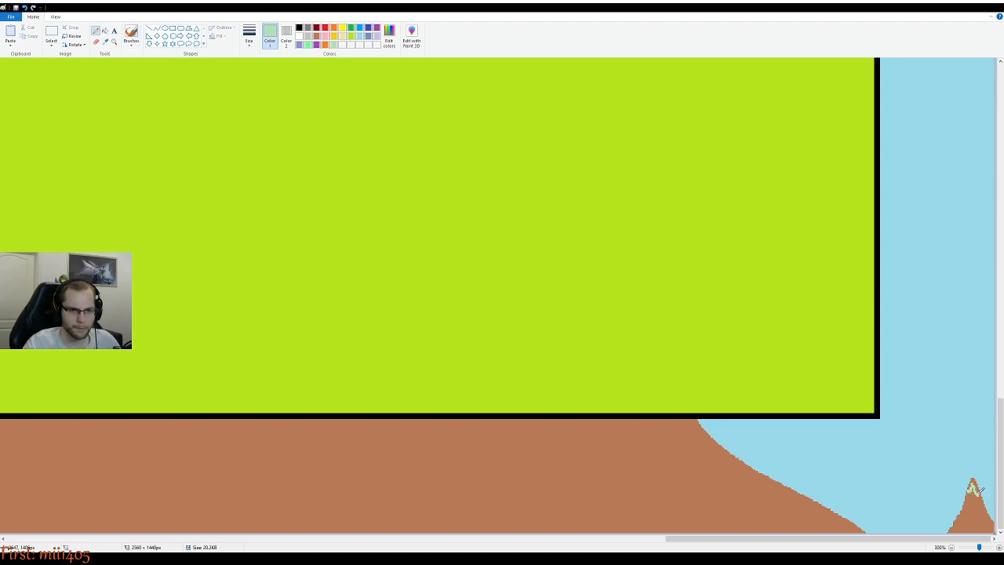
key(ctrl+z)
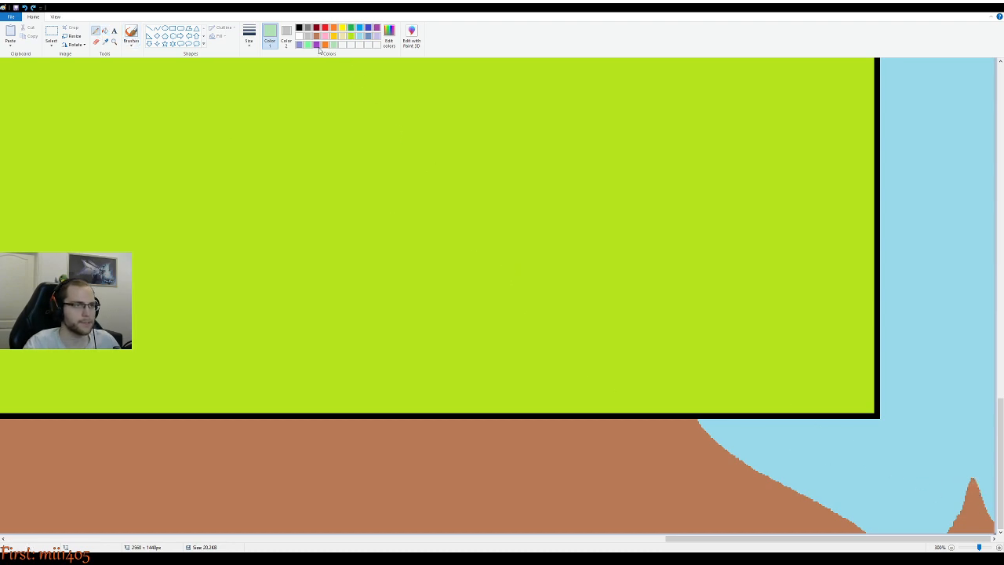
click(351, 29)
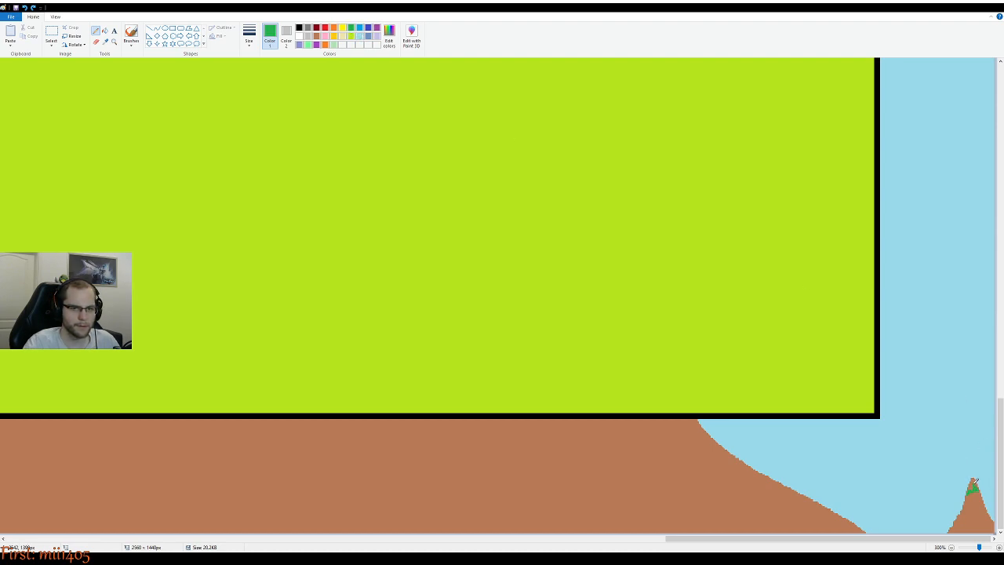
Outline a white snow cap with the Pencil on the tip of the brown peak between the lower panels
drag(847, 539, 639, 494)
drag(527, 541, 424, 540)
scroll(419, 470, up, 1)
scroll(561, 500, down, 3)
drag(557, 538, 597, 538)
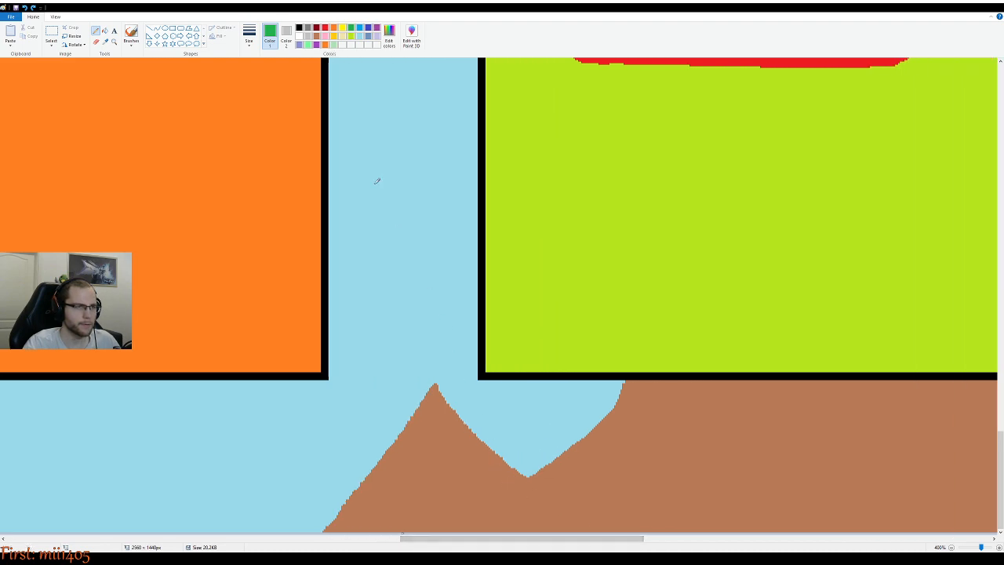
click(299, 37)
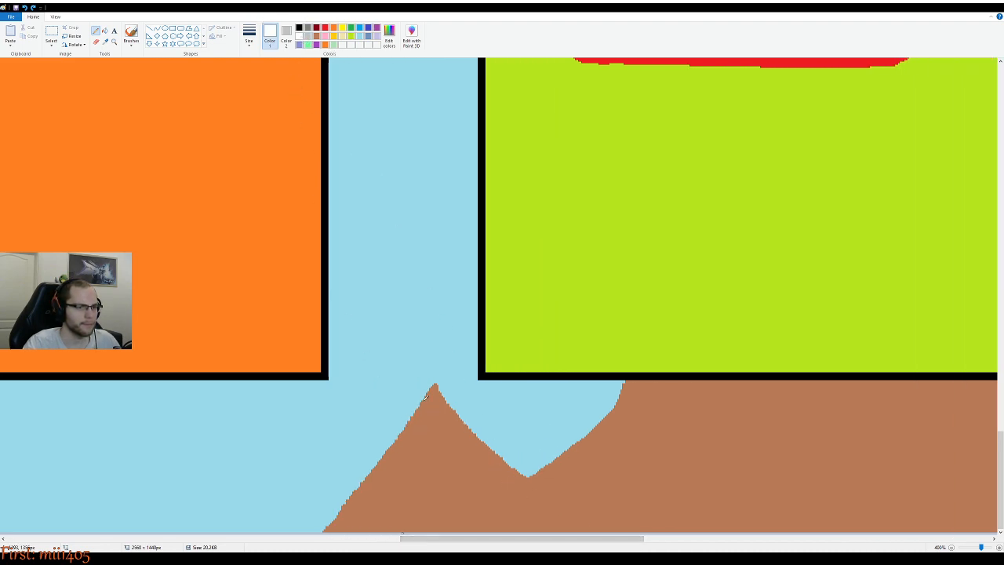
drag(422, 403, 431, 390)
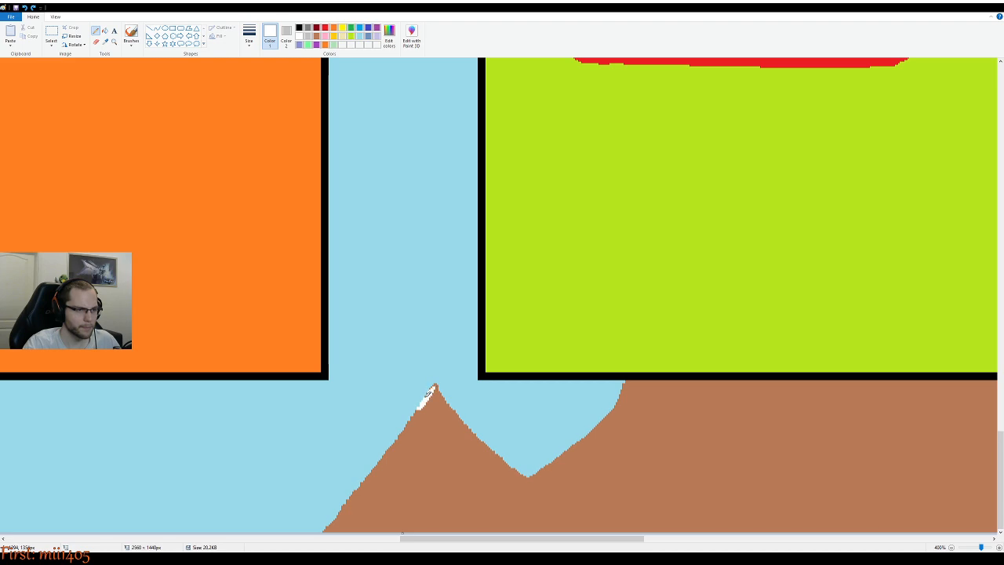
drag(436, 384, 439, 388)
mouse_move(441, 396)
mouse_down()
mouse_move(449, 406)
mouse_move(429, 414)
mouse_move(449, 412)
mouse_move(444, 402)
mouse_move(412, 415)
mouse_move(441, 417)
mouse_up()
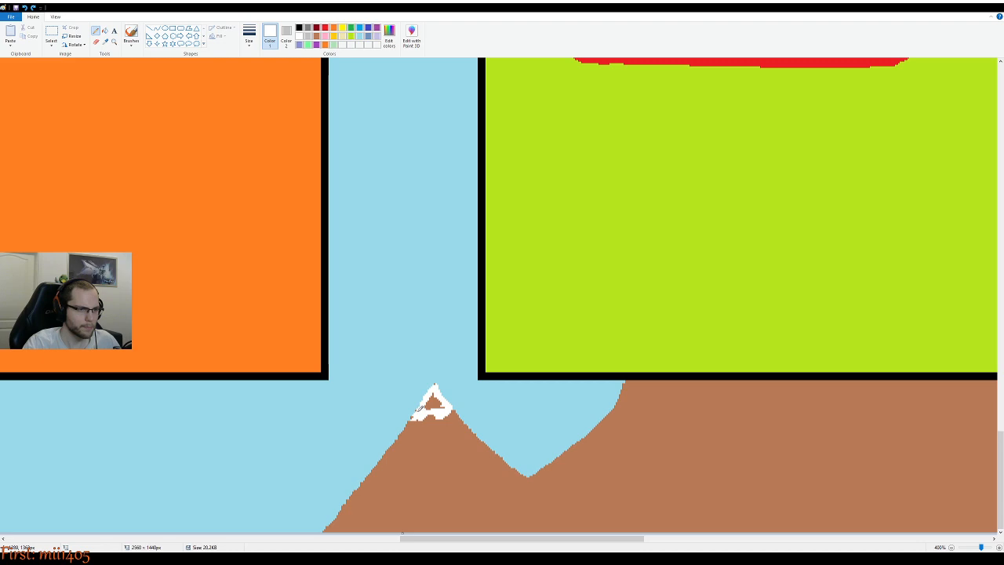
Fill in the snow cap with white and extend it down the peak's right slope with a jagged lower edge
mouse_move(418, 410)
mouse_down()
mouse_move(436, 394)
mouse_move(445, 403)
mouse_move(441, 396)
mouse_up()
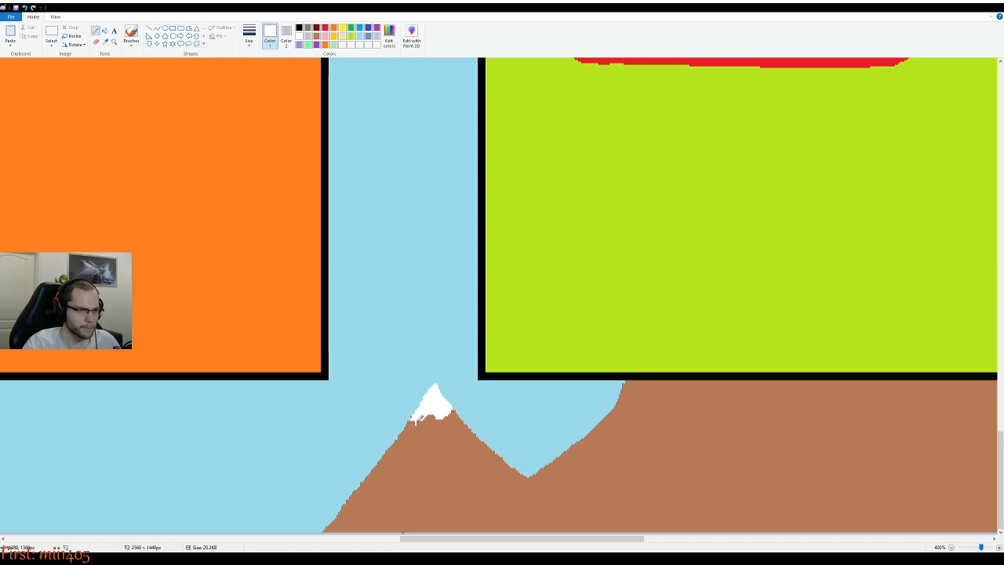
drag(417, 426, 415, 423)
drag(456, 408, 482, 438)
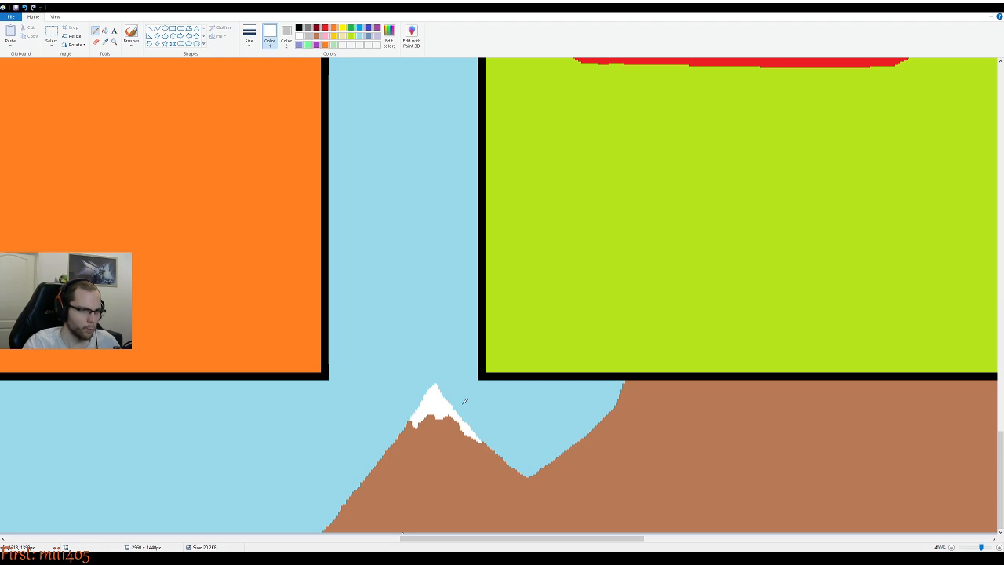
Try a dark olive green patch with the Pencil on the lower right slope of the mountain beneath the lime panel
scroll(470, 386, down, 3)
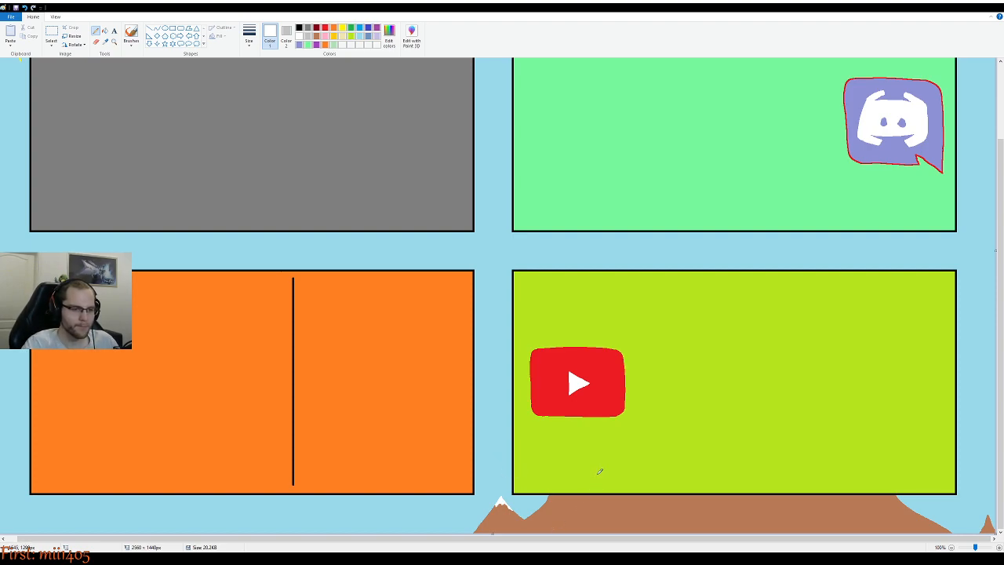
scroll(556, 504, up, 1)
scroll(548, 548, down, 5)
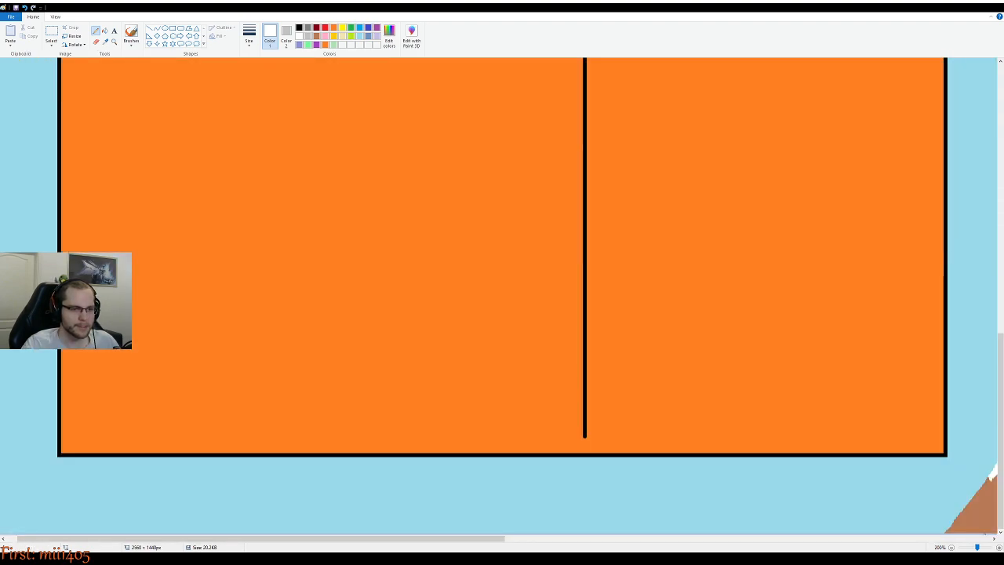
drag(468, 540, 740, 549)
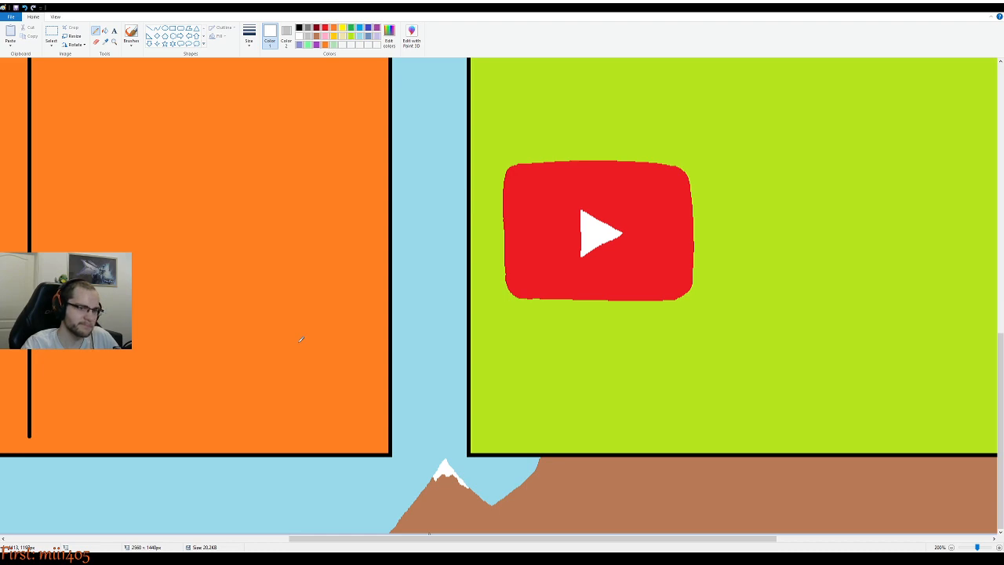
drag(464, 541, 814, 543)
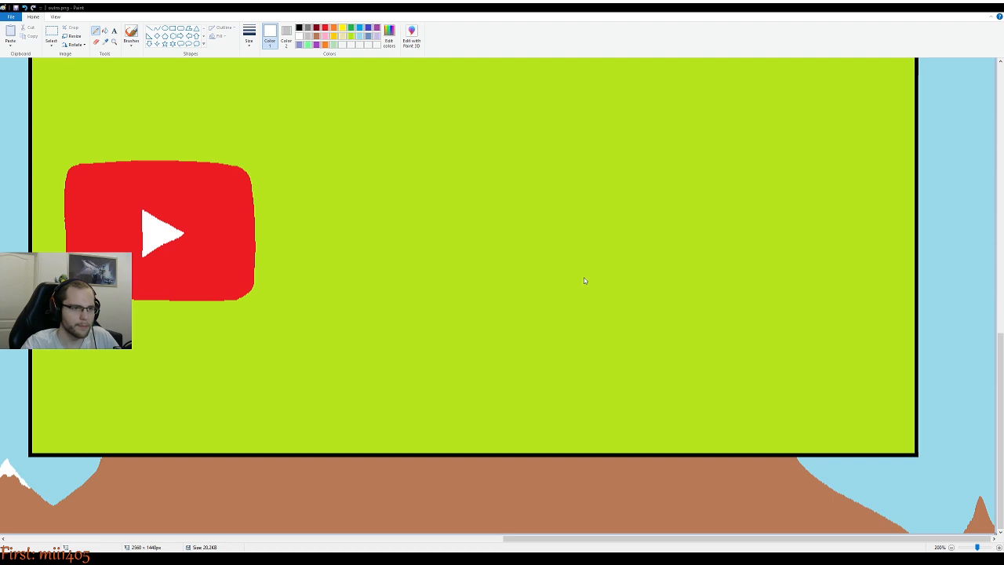
click(430, 334)
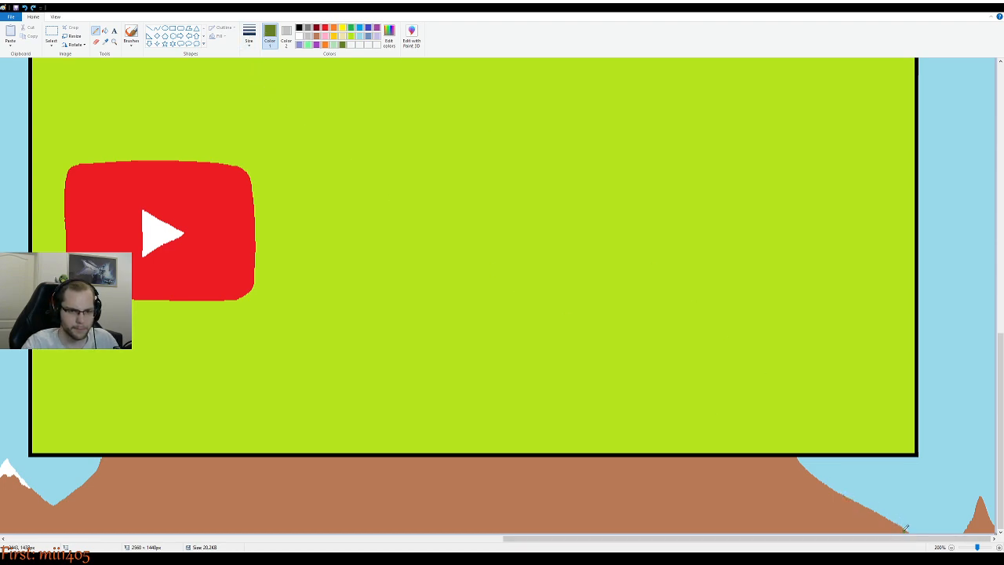
mouse_move(902, 529)
mouse_down()
mouse_move(872, 508)
mouse_move(886, 526)
mouse_move(868, 517)
mouse_move(875, 509)
mouse_move(863, 496)
mouse_move(892, 536)
mouse_up()
key(ctrl+z)
mouse_move(862, 507)
mouse_down()
mouse_move(907, 529)
mouse_move(871, 511)
mouse_move(894, 531)
mouse_move(884, 518)
mouse_move(902, 524)
mouse_up()
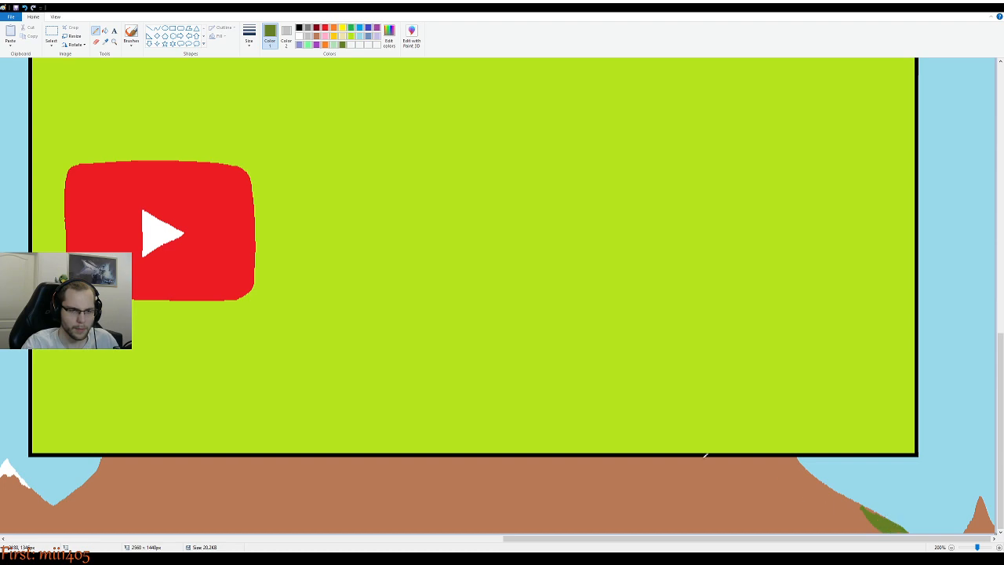
scroll(706, 455, down, 1)
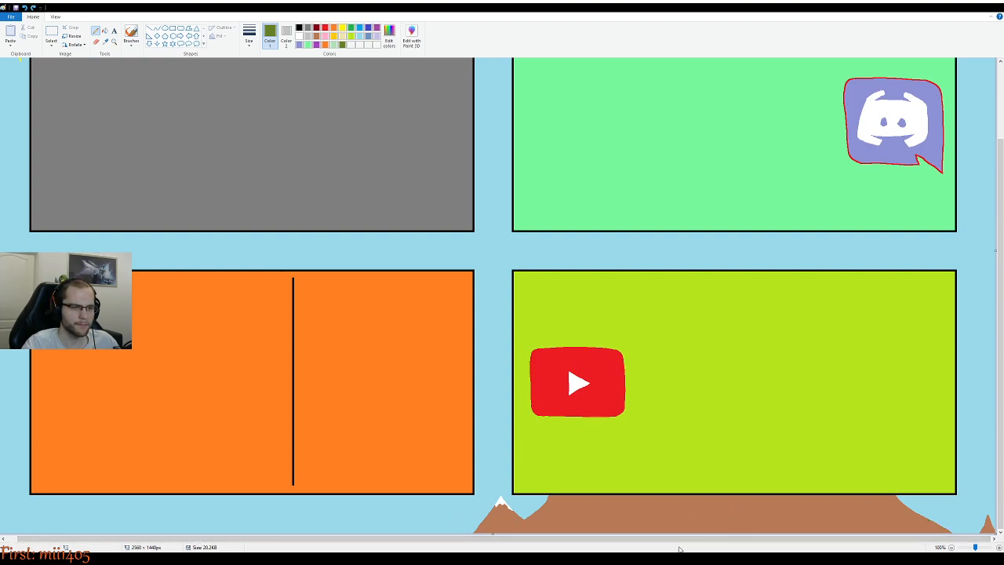
scroll(680, 546, up, 1)
drag(450, 538, 935, 538)
scroll(900, 500, down, 5)
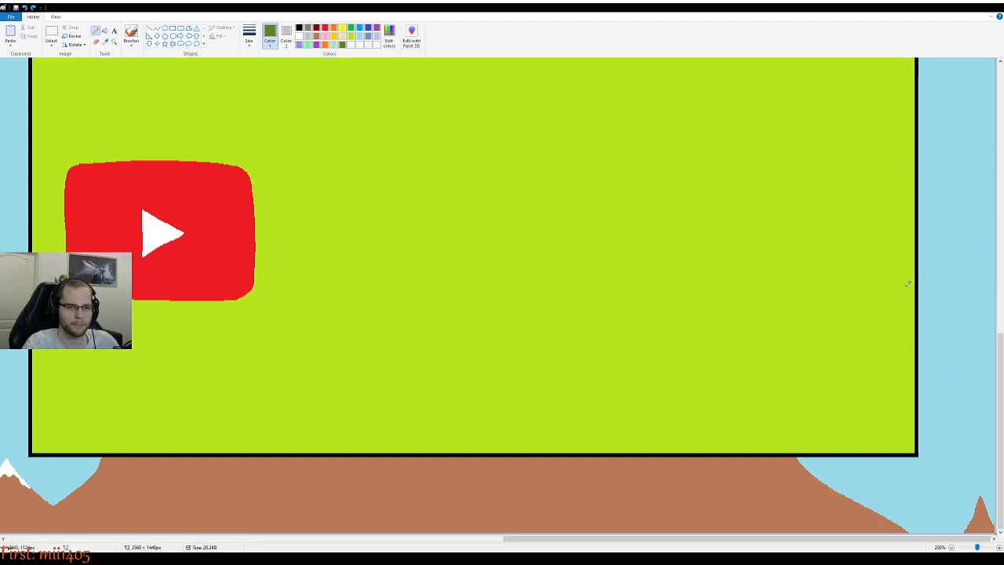
scroll(730, 443, down, 2)
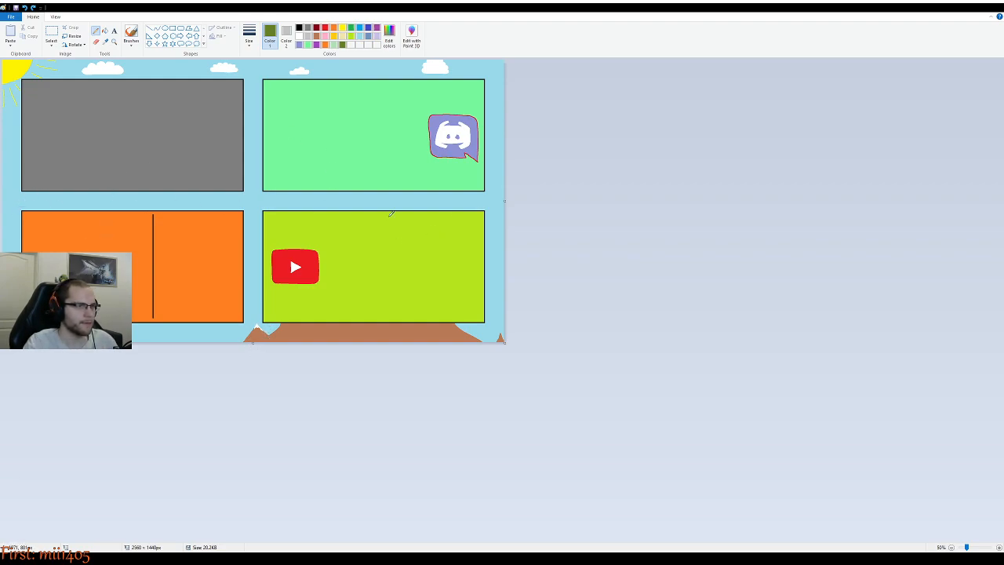
Select the snow-capped peak between the lower panels and move it left beneath the orange panel
scroll(365, 366, up, 1)
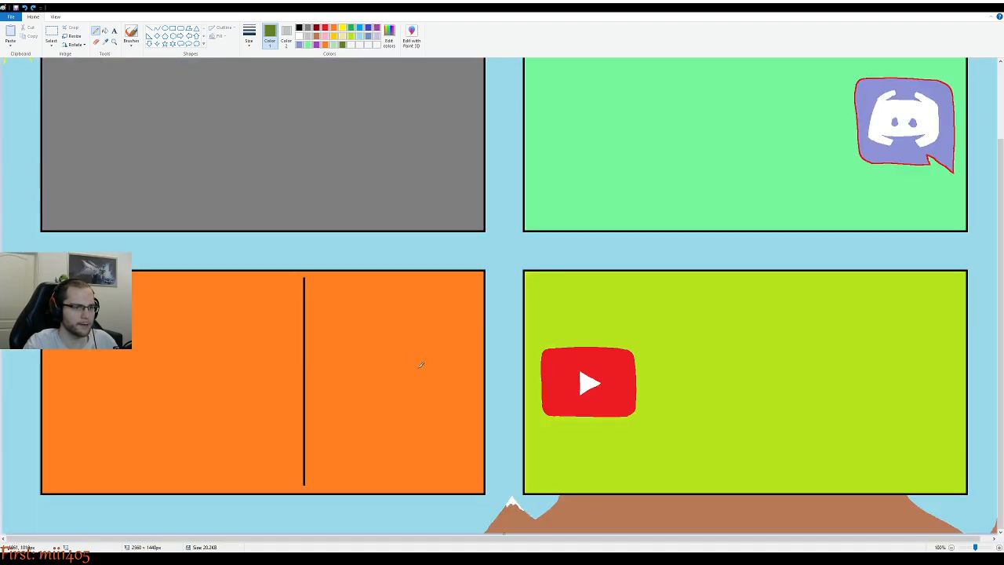
scroll(481, 502, up, 1)
drag(425, 540, 727, 540)
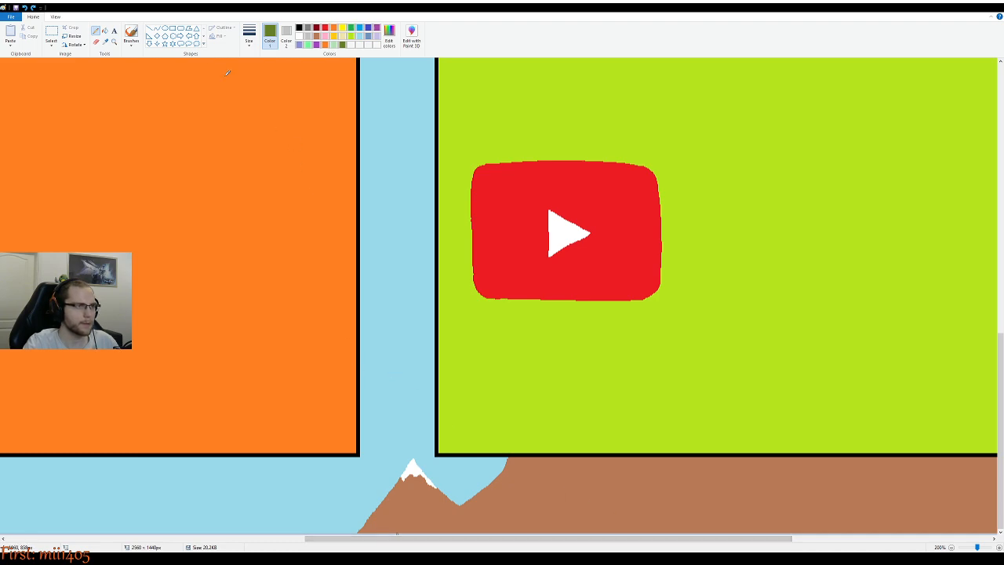
click(51, 33)
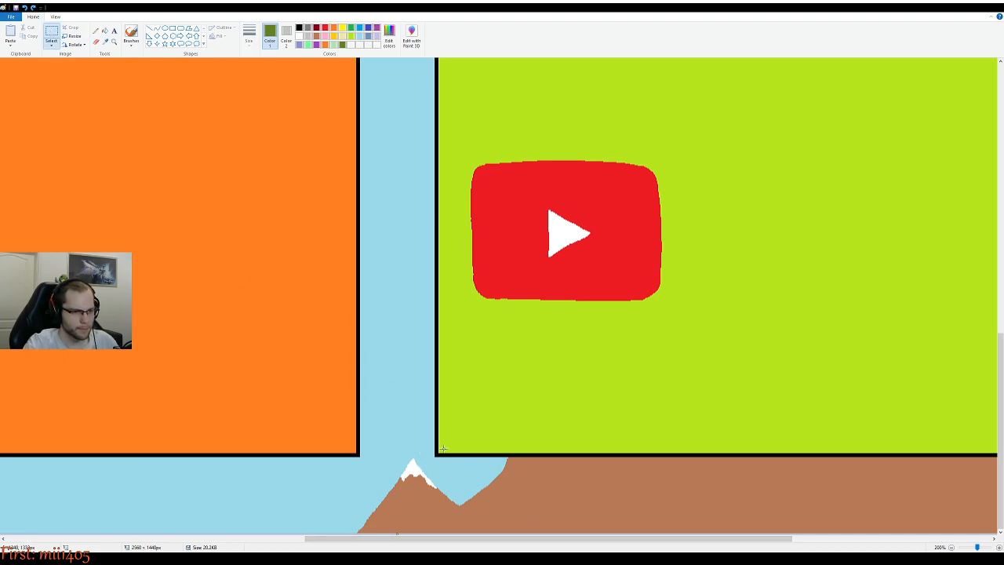
drag(464, 458, 361, 540)
click(493, 475)
drag(462, 456, 333, 534)
drag(387, 499, 117, 499)
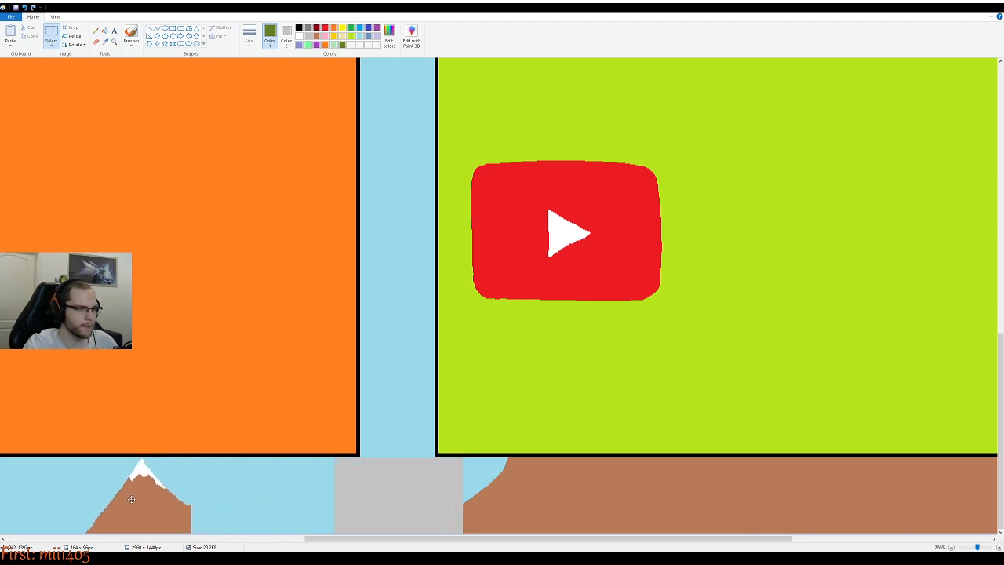
drag(394, 540, 93, 538)
drag(769, 523, 717, 519)
Fill the grey gap left by the moved peak with the sky's light blue
scroll(716, 512, down, 1)
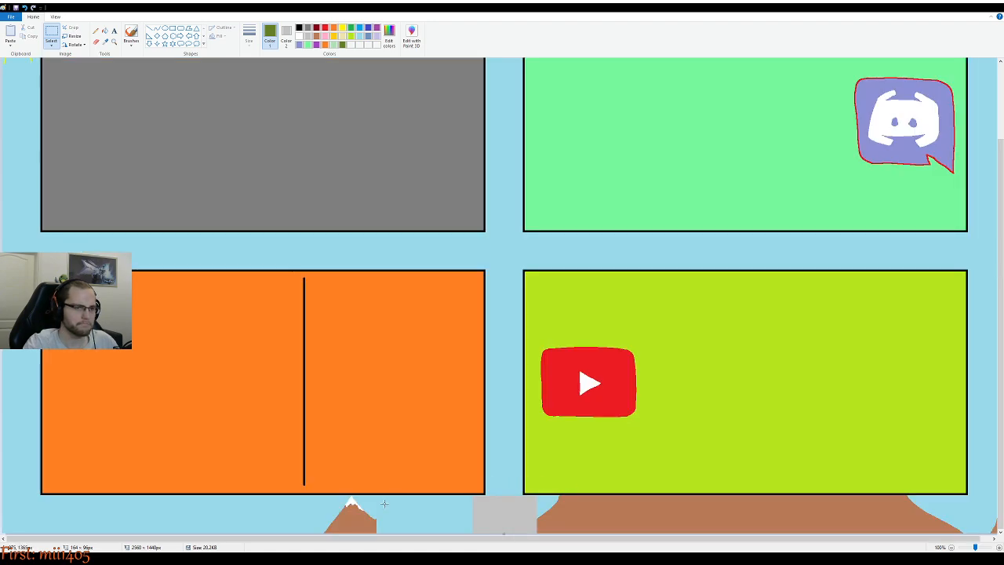
click(104, 31)
click(358, 36)
click(506, 523)
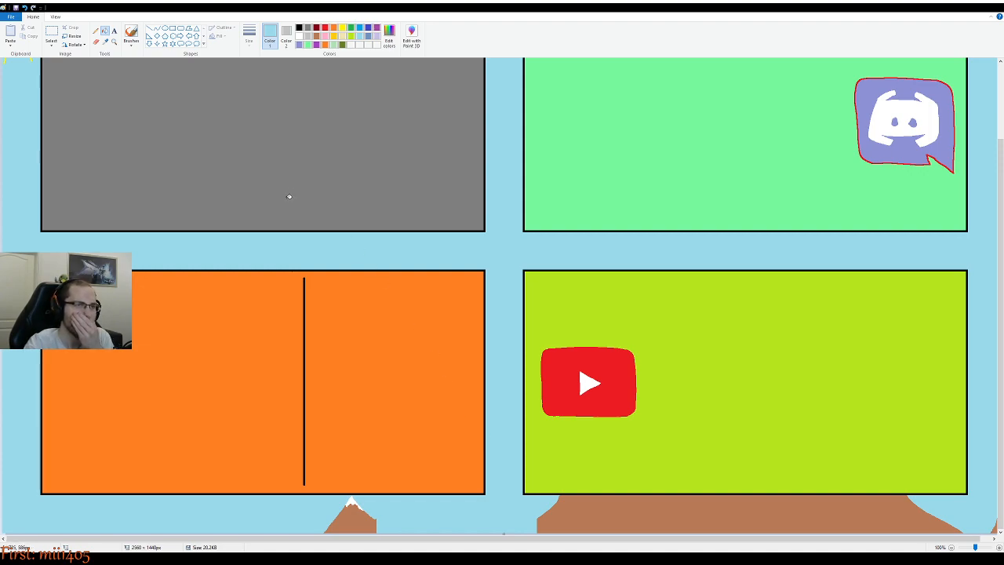
Draw a brown Pencil slope from the snow-capped peak's cut right edge up to the orange panel's lower border
click(316, 36)
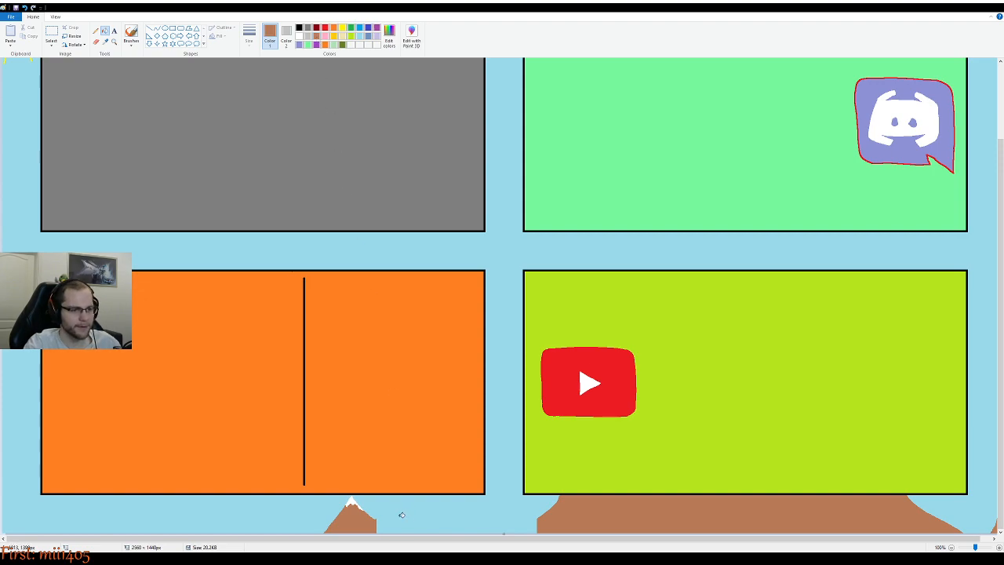
click(95, 30)
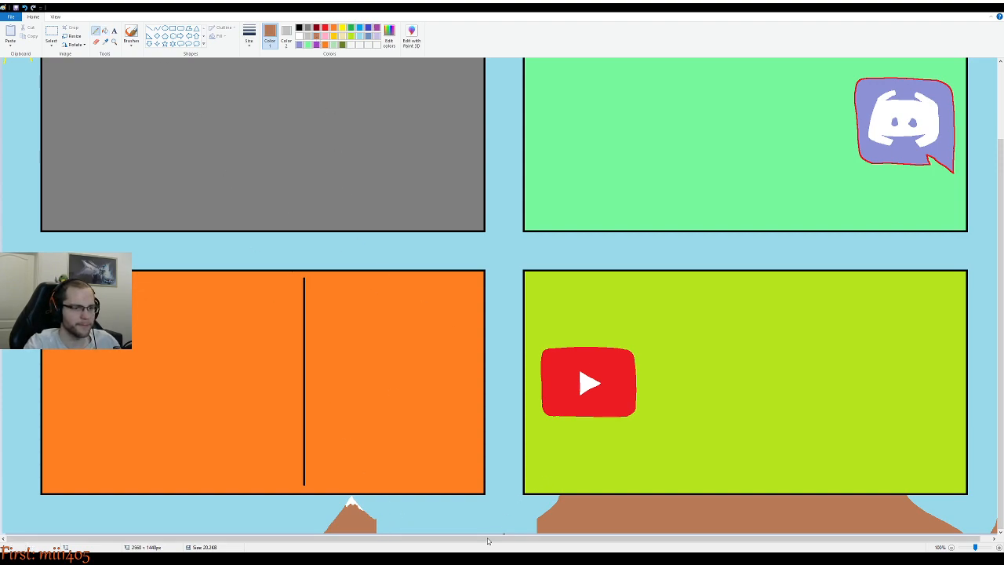
ctrl+scroll(338, 248, up, 1)
scroll(338, 248, down, 5)
drag(463, 539, 640, 539)
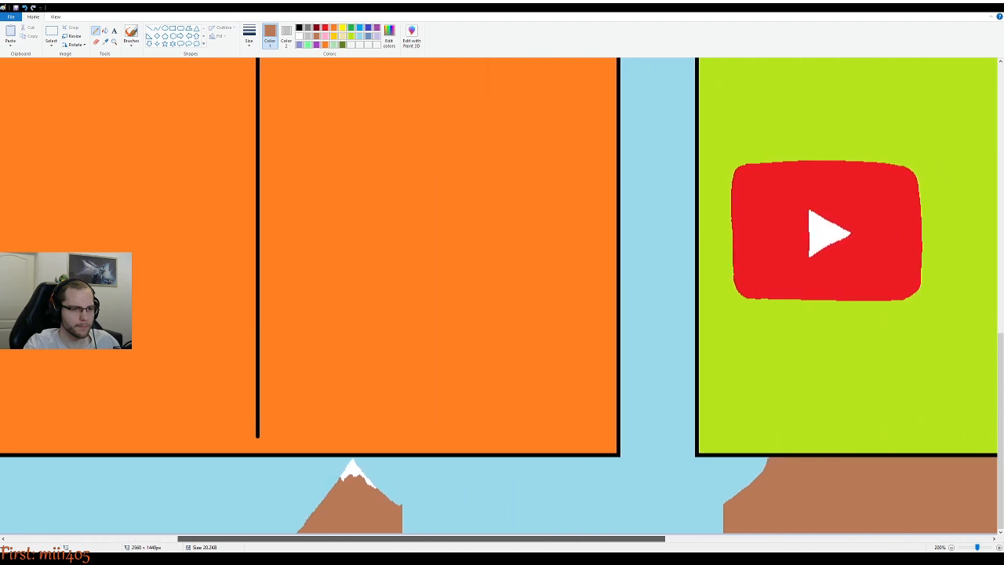
drag(403, 503, 443, 482)
key(ctrl+z)
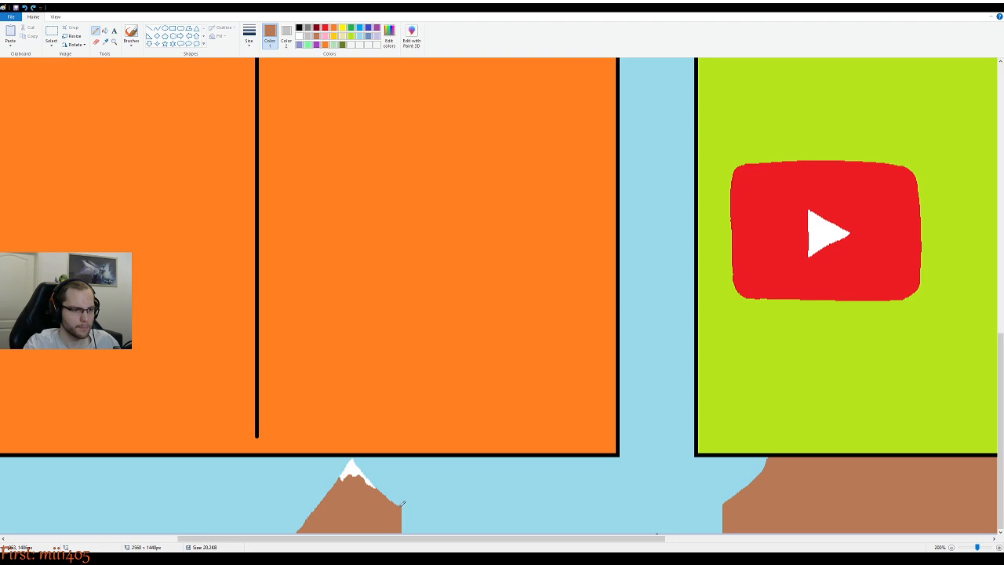
mouse_move(402, 506)
mouse_down()
mouse_move(425, 495)
mouse_move(408, 503)
mouse_move(440, 461)
mouse_up()
key(ctrl+z)
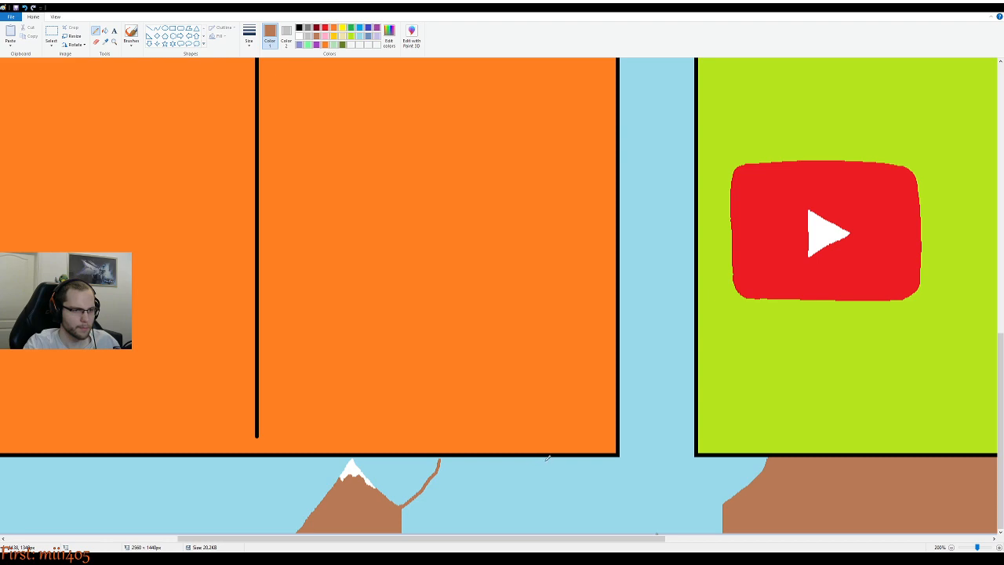
Draw brown ridge lines from beneath the orange panel to the large mountain, with a branch rising to the lime panel's left border
mouse_move(552, 455)
mouse_down()
mouse_move(607, 523)
mouse_move(594, 498)
mouse_move(645, 475)
mouse_move(681, 473)
mouse_move(730, 497)
mouse_up()
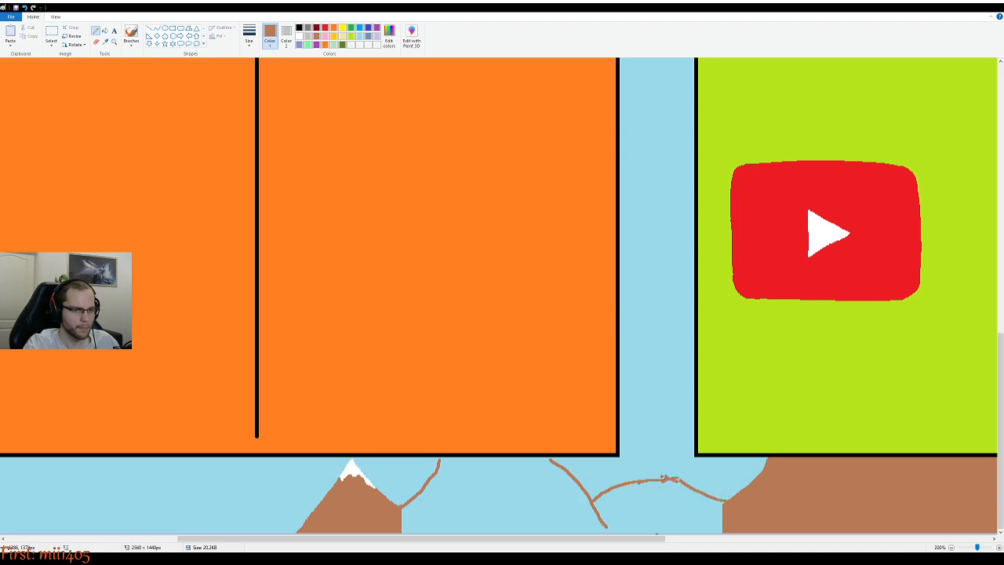
drag(632, 480, 689, 418)
key(ctrl+z)
drag(627, 480, 695, 421)
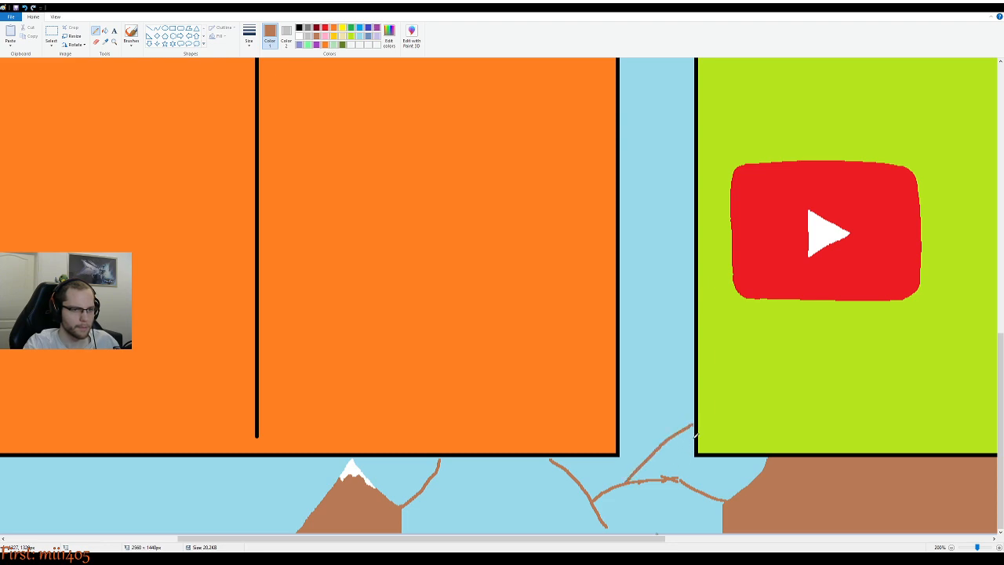
Draw the mountain's upper slope across the gap between the orange and lime panels, rising steeply to the lime panel's left border
scroll(694, 433, down, 1)
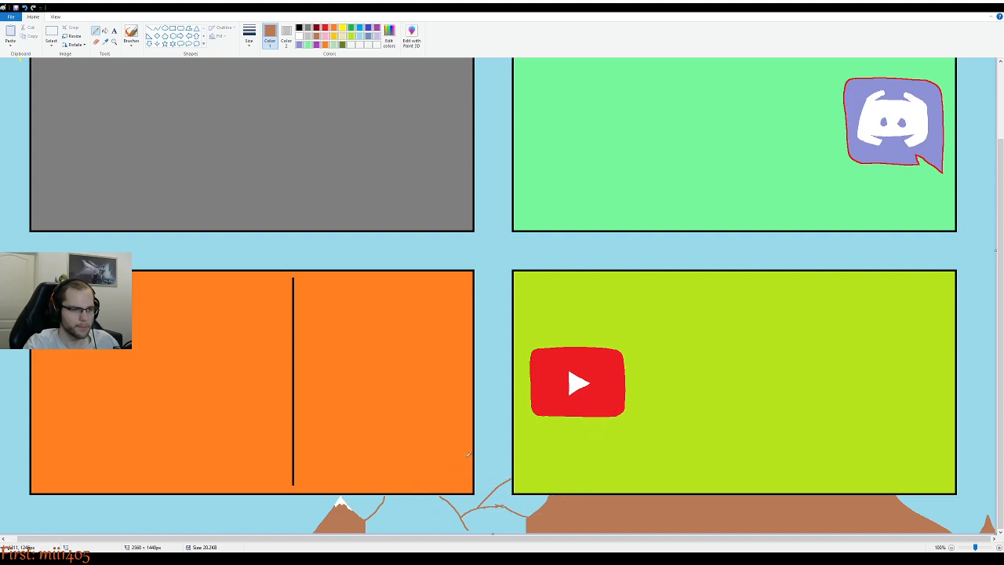
drag(476, 447, 510, 429)
scroll(453, 500, up, 1)
scroll(470, 500, down, 5)
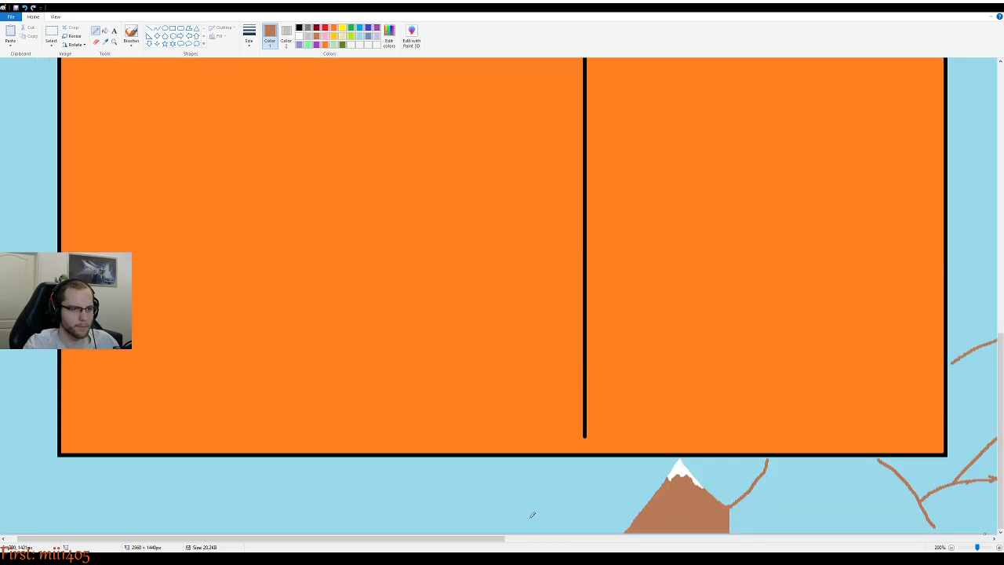
drag(469, 540, 519, 540)
scroll(549, 489, down, 2)
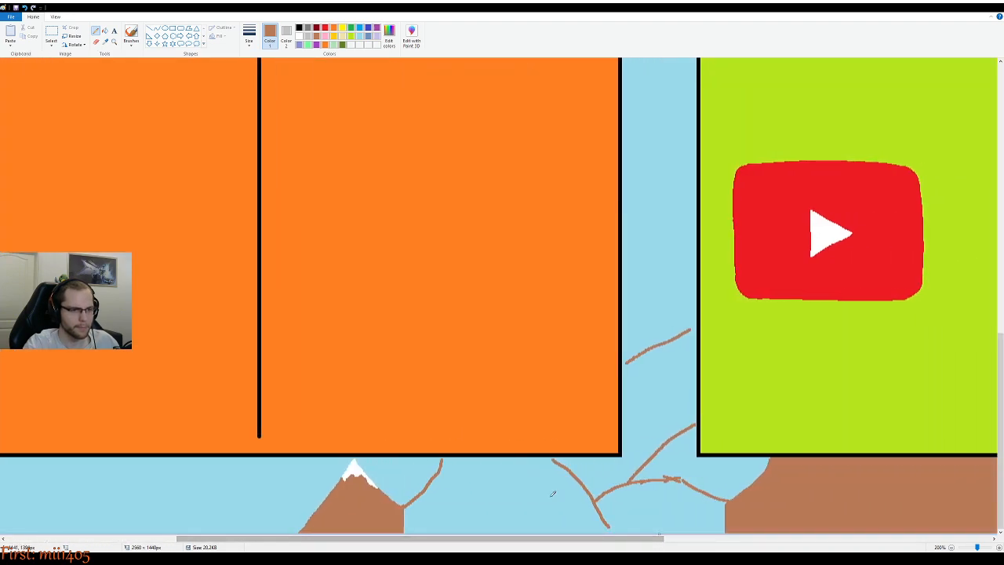
scroll(549, 492, up, 3)
scroll(549, 493, down, 3)
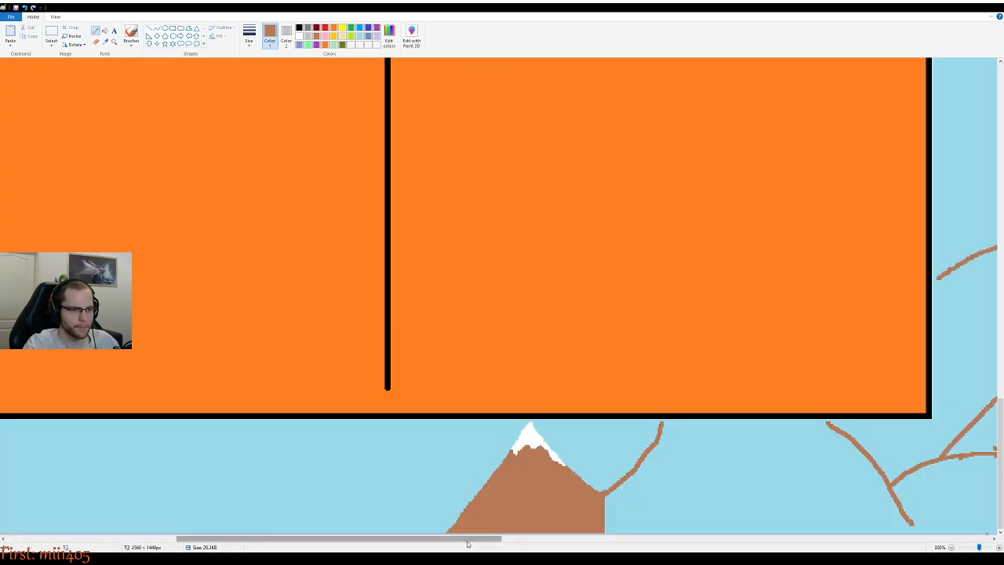
drag(468, 540, 578, 542)
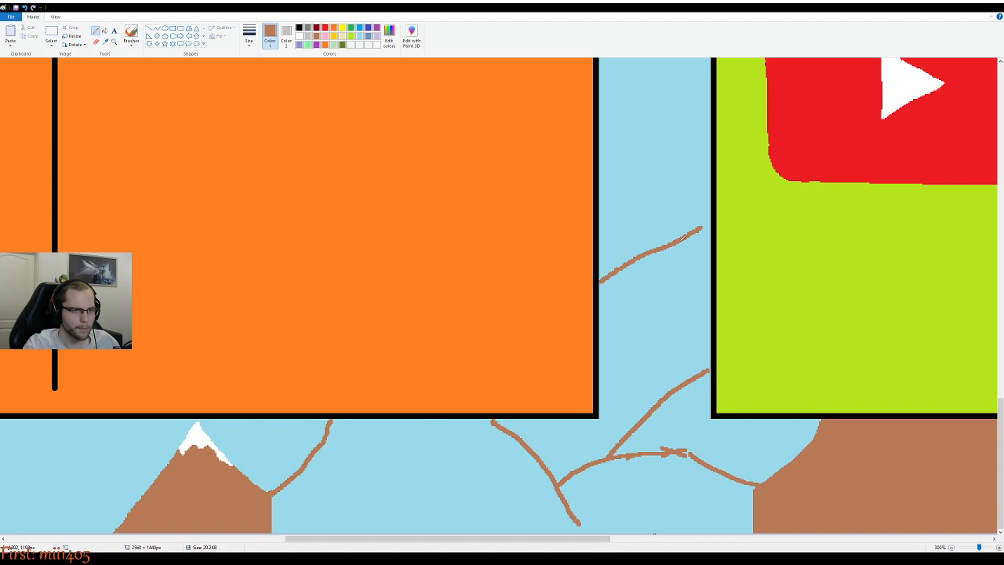
drag(703, 225, 708, 210)
drag(660, 248, 708, 198)
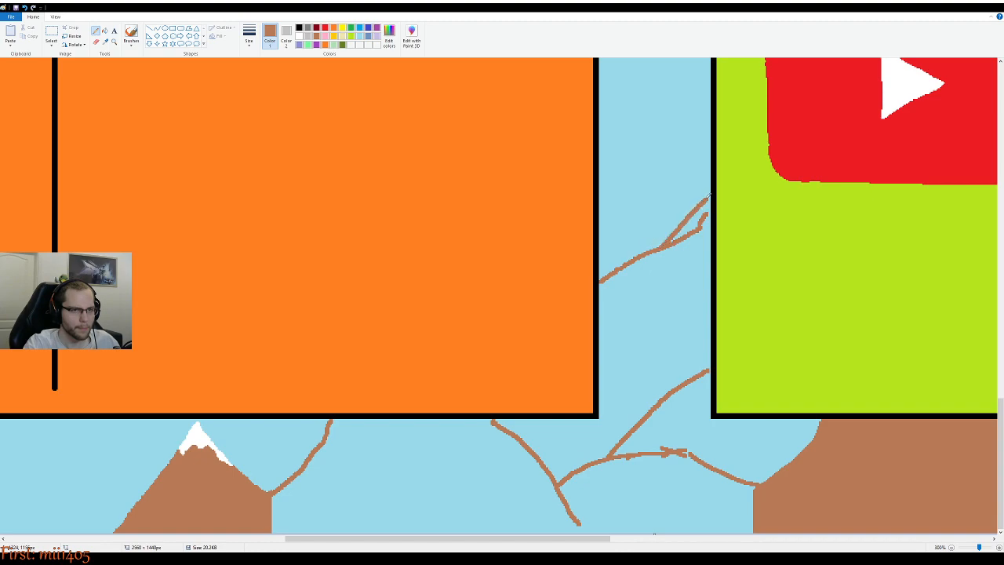
key(ctrl+z)
drag(665, 245, 711, 182)
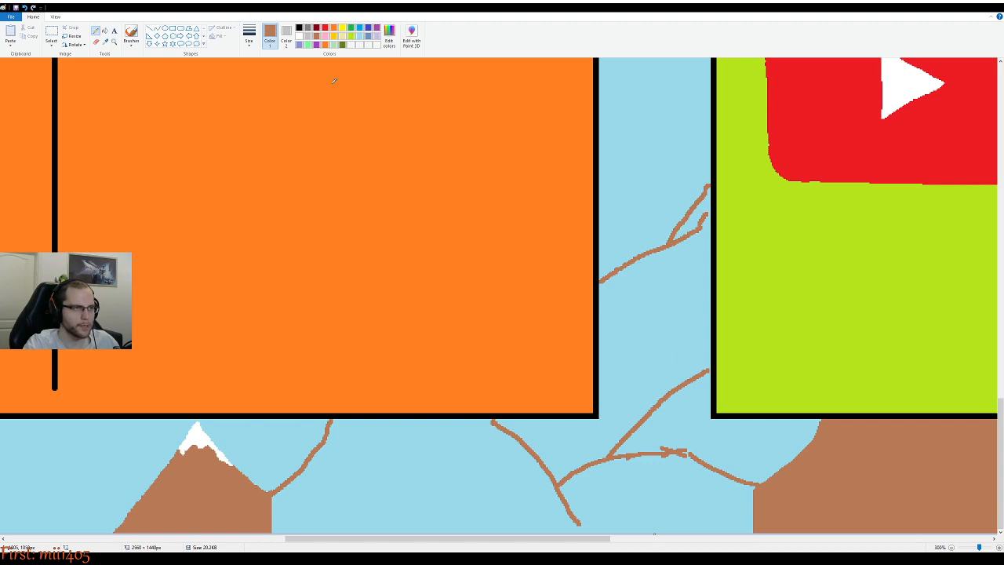
Fill the area under the new slopes with brown to join the mountains, and switch back to the Pencil
click(105, 30)
click(656, 346)
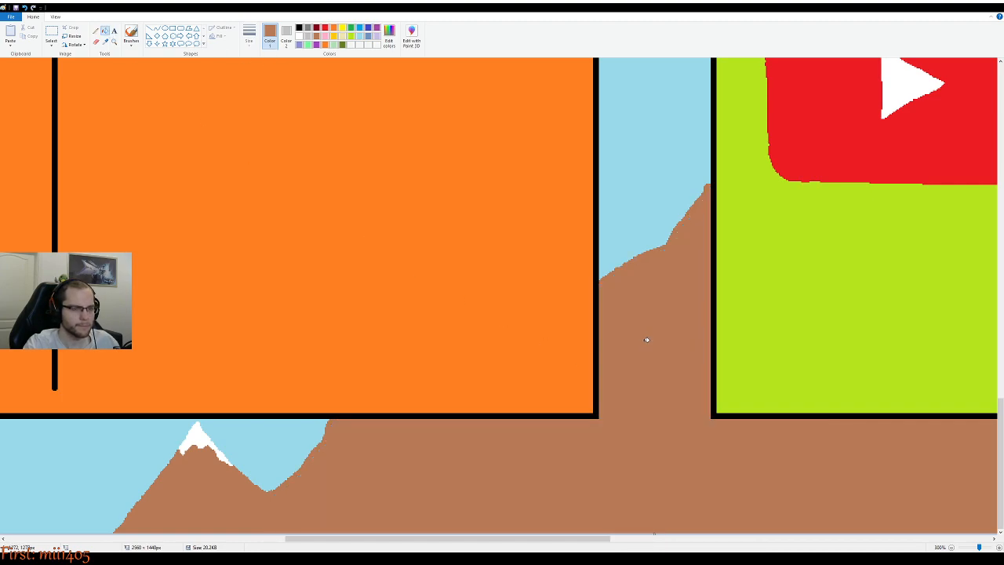
ctrl+scroll(646, 336, down, 3)
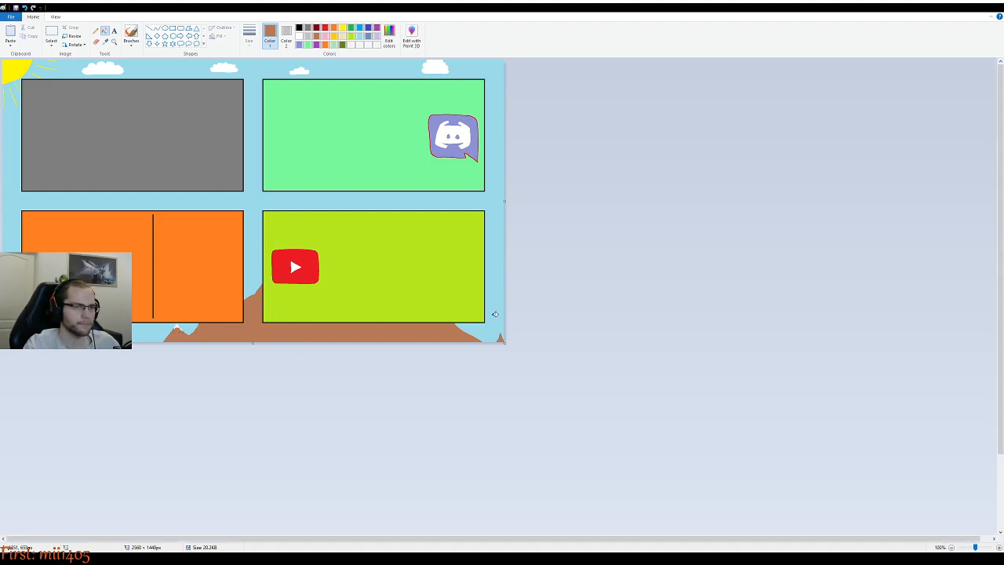
scroll(491, 315, up, 1)
drag(366, 540, 385, 540)
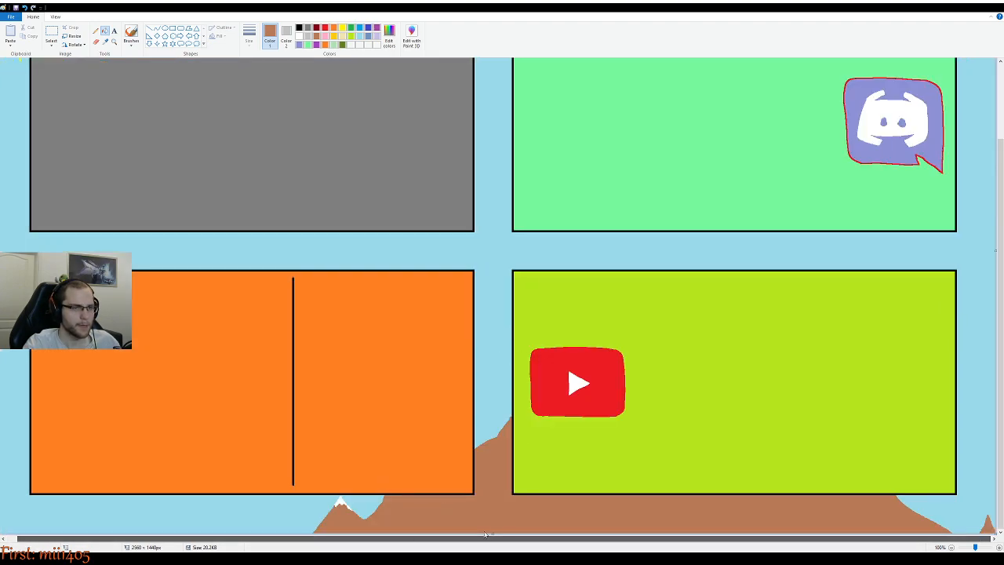
click(95, 31)
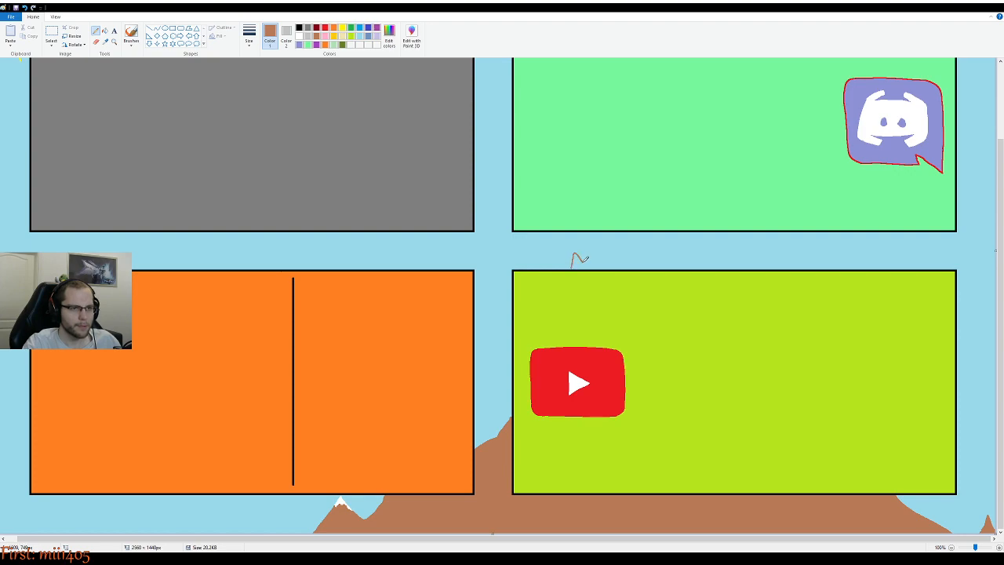
drag(574, 264, 596, 233)
drag(731, 234, 729, 266)
key(ctrl+z)
key(ctrl+z)
drag(623, 266, 651, 244)
key(ctrl+z)
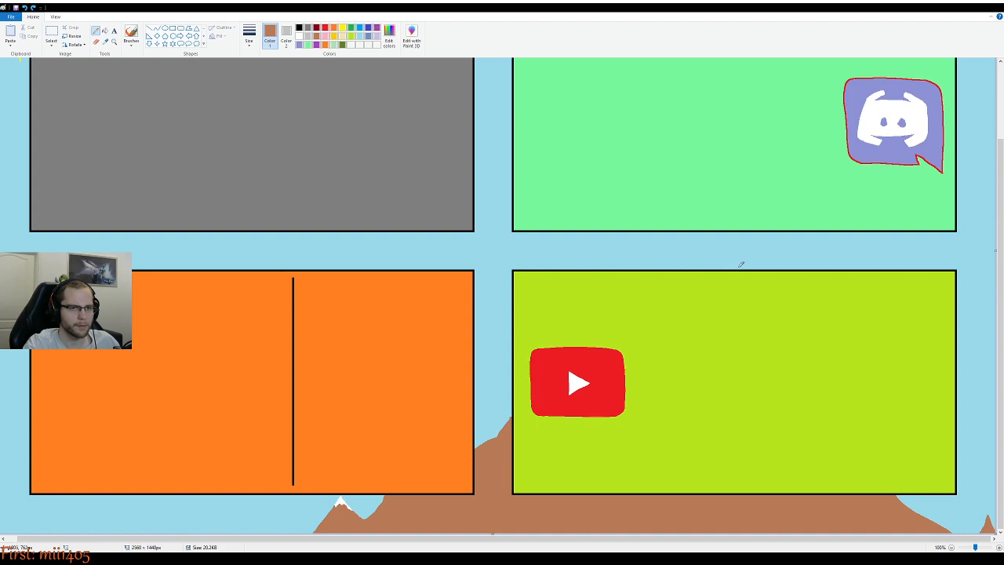
Outline a brown twin-peaked summit with a low left shoulder on the lime panel's upper border
mouse_move(742, 266)
mouse_down()
mouse_move(716, 243)
mouse_move(685, 260)
mouse_move(717, 247)
mouse_move(688, 240)
mouse_move(644, 260)
mouse_up()
key(ctrl+z)
key(ctrl+z)
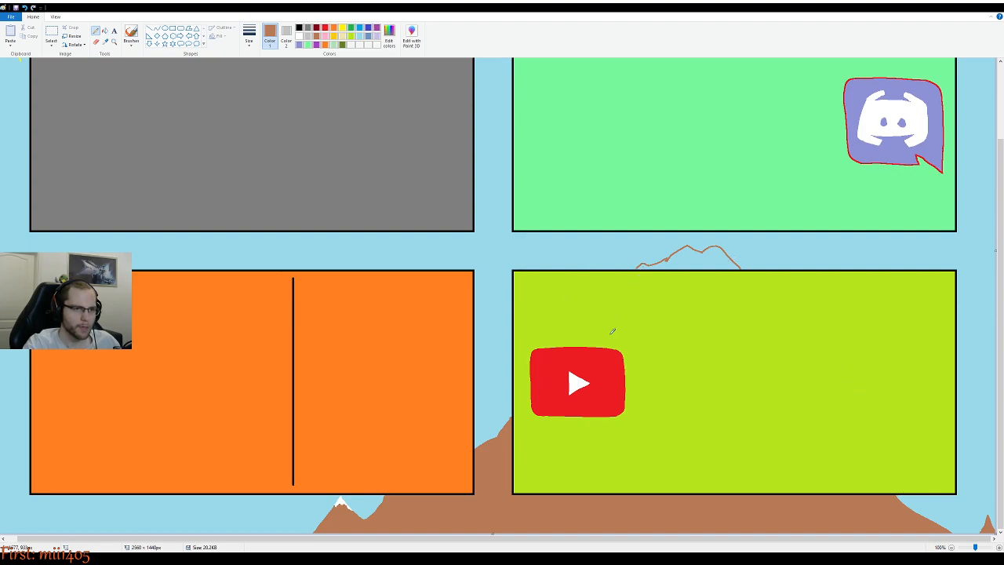
Fill the outlined summit above the lime panel with brown
scroll(739, 421, up, 1)
drag(455, 541, 827, 548)
scroll(636, 376, down, 3)
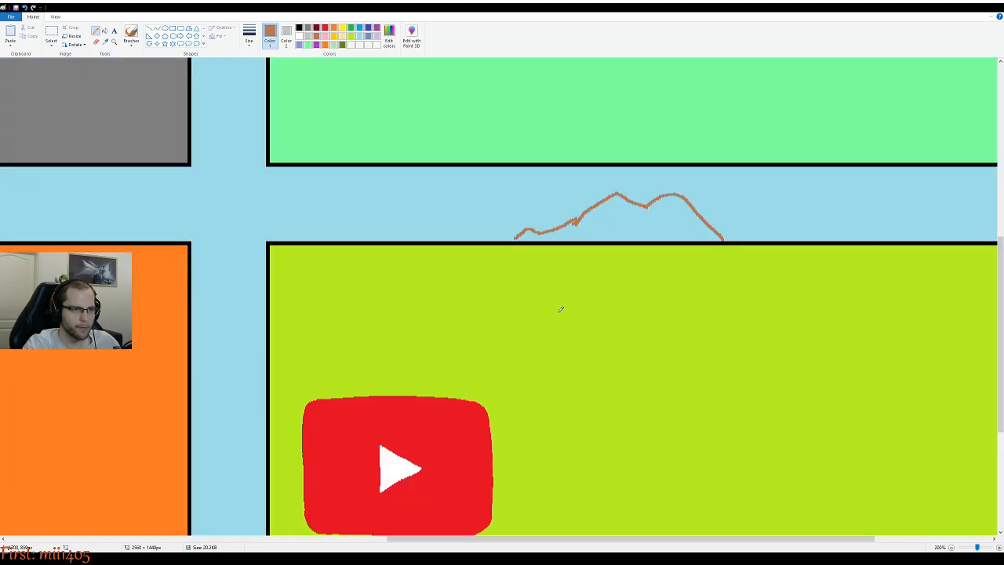
scroll(528, 482, up, 1)
drag(549, 538, 645, 539)
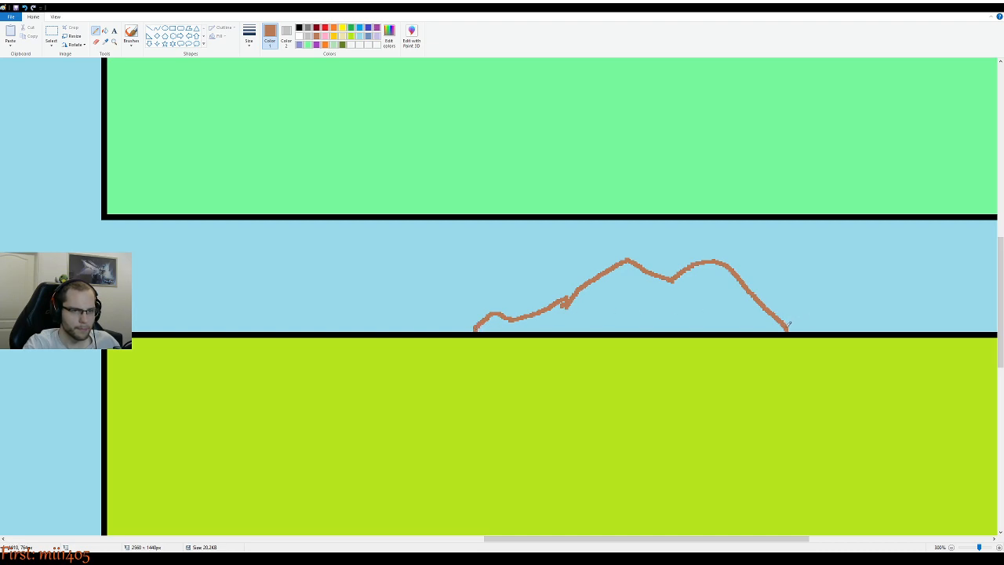
click(105, 30)
click(636, 276)
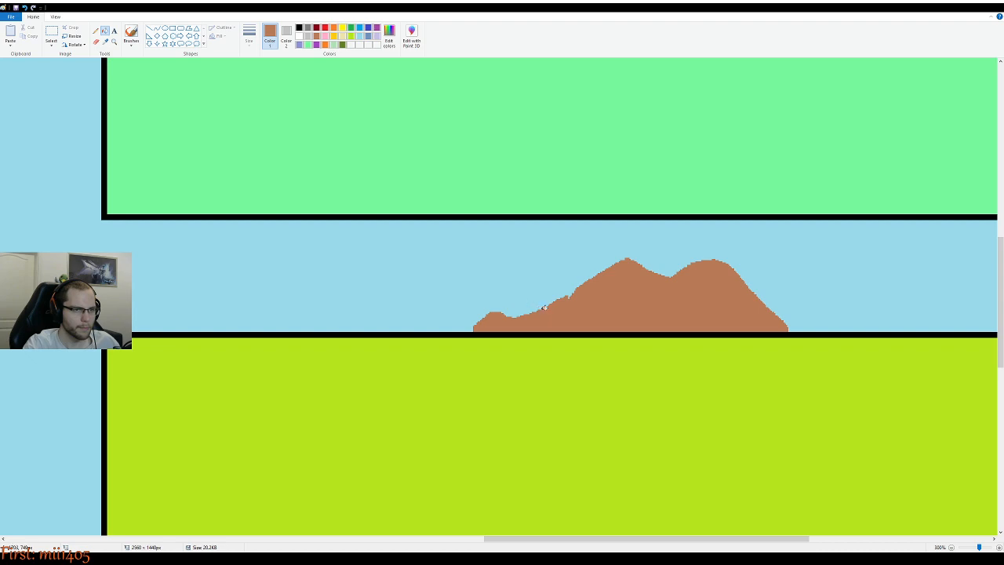
Draw a brown Pencil ridgeline from the small peak at the image's lower right corner to the large mountain's right slope
click(96, 30)
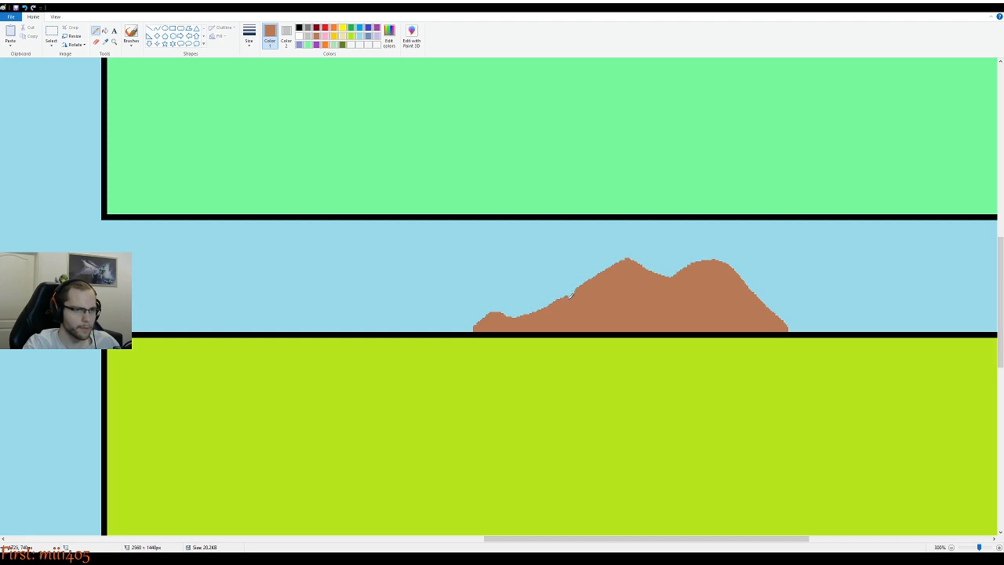
scroll(588, 306, down, 2)
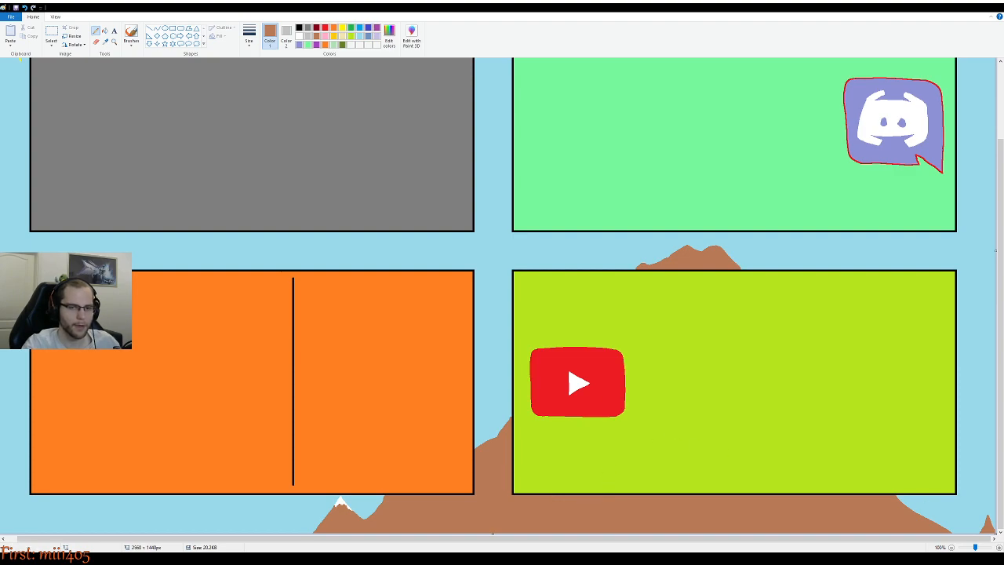
scroll(665, 541, up, 2)
scroll(645, 493, down, 5)
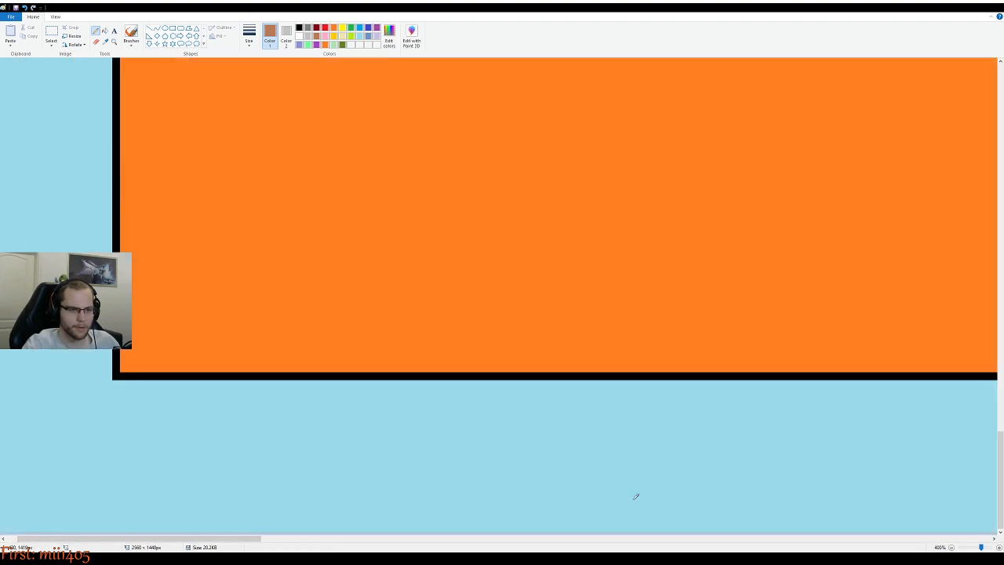
drag(246, 541, 902, 549)
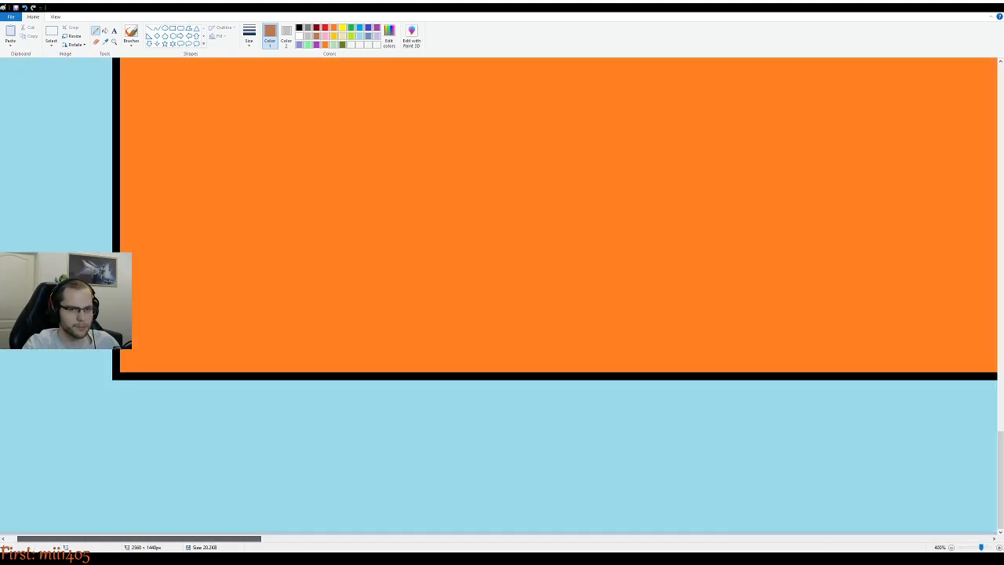
mouse_move(981, 548)
mouse_down()
mouse_move(969, 547)
mouse_move(990, 547)
mouse_up()
click(988, 539)
scroll(786, 426, down, 15)
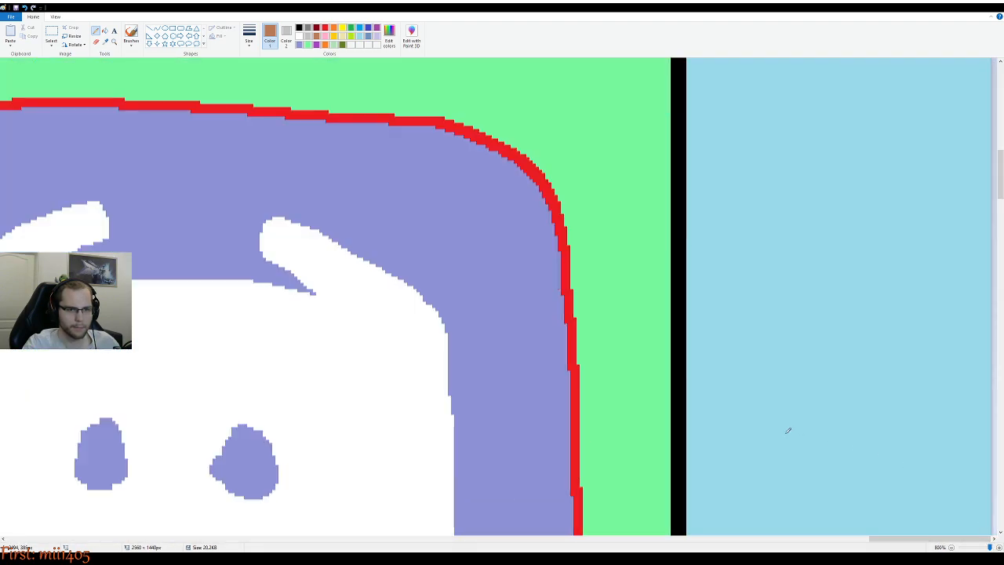
mouse_move(930, 388)
mouse_down()
mouse_move(835, 435)
mouse_move(804, 472)
mouse_up()
mouse_move(834, 434)
mouse_down()
mouse_move(733, 402)
mouse_move(637, 414)
mouse_move(664, 407)
mouse_move(594, 453)
mouse_move(630, 434)
mouse_move(517, 444)
mouse_up()
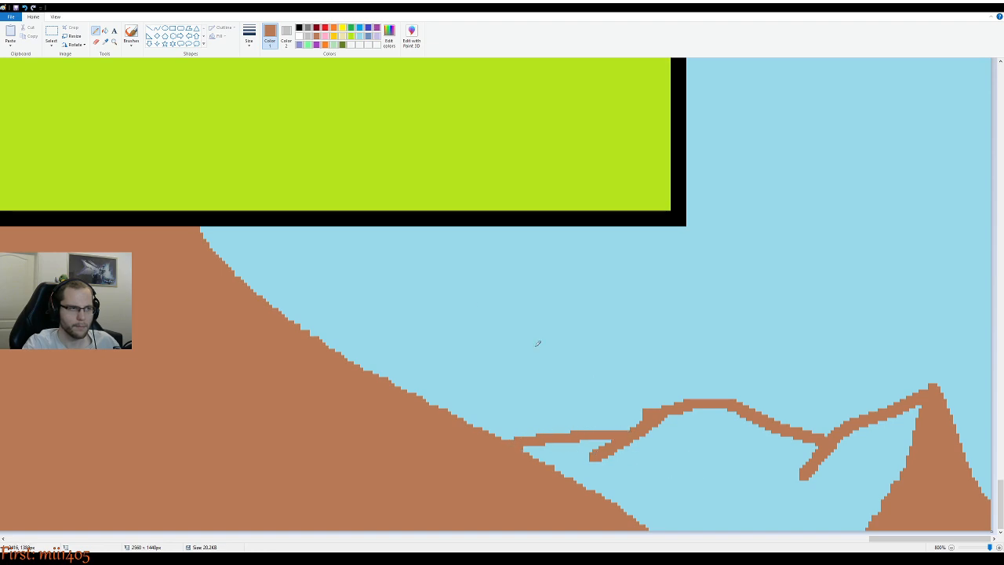
Fill the area beneath the lower right ridgeline with brown
click(105, 30)
click(766, 462)
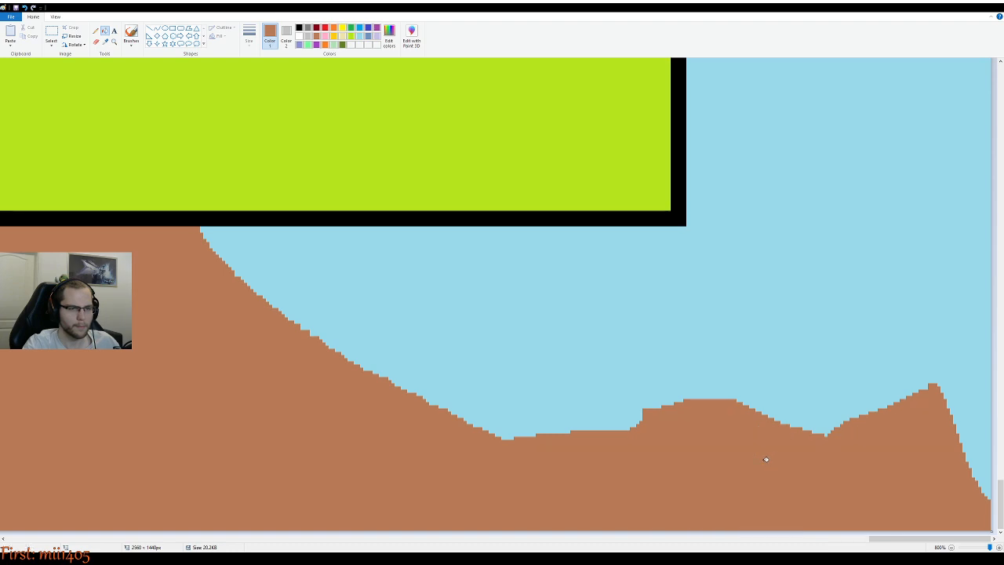
scroll(491, 357, down, 1)
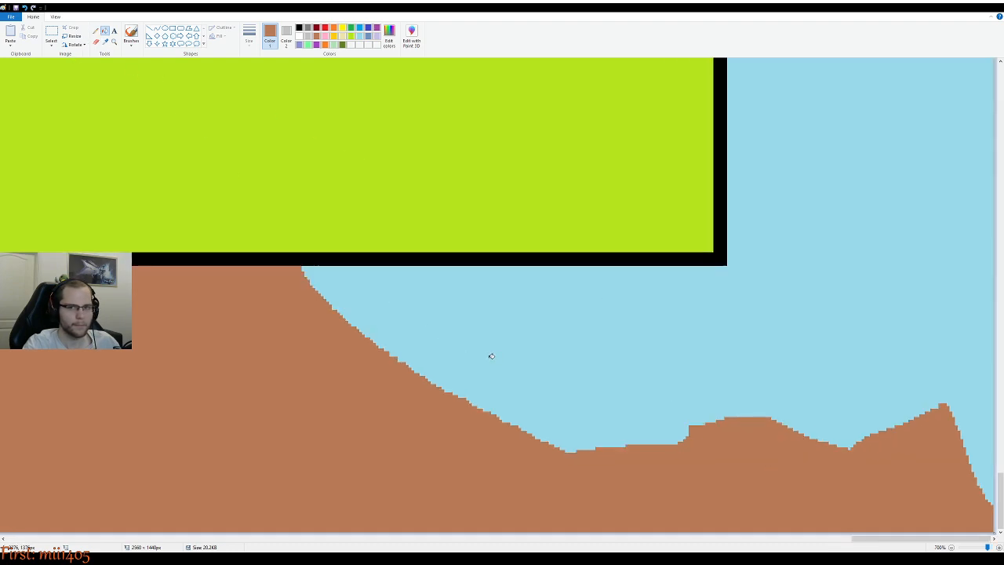
scroll(491, 356, down, 8)
scroll(655, 416, up, 1)
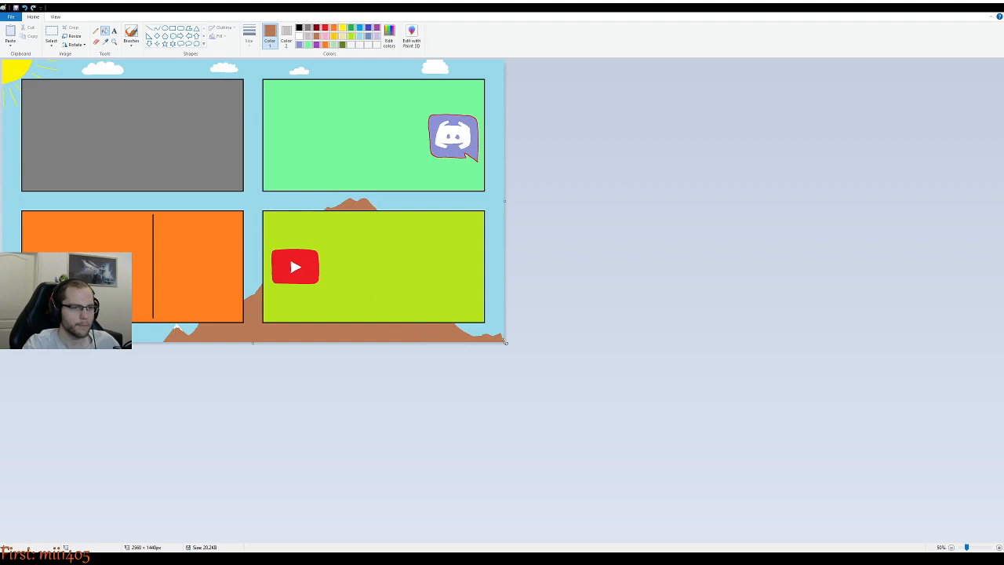
Widen the right slope of the lower right corner peak out to the image edge with brown Pencil strokes
scroll(444, 339, up, 3)
scroll(498, 419, down, 5)
drag(259, 539, 920, 539)
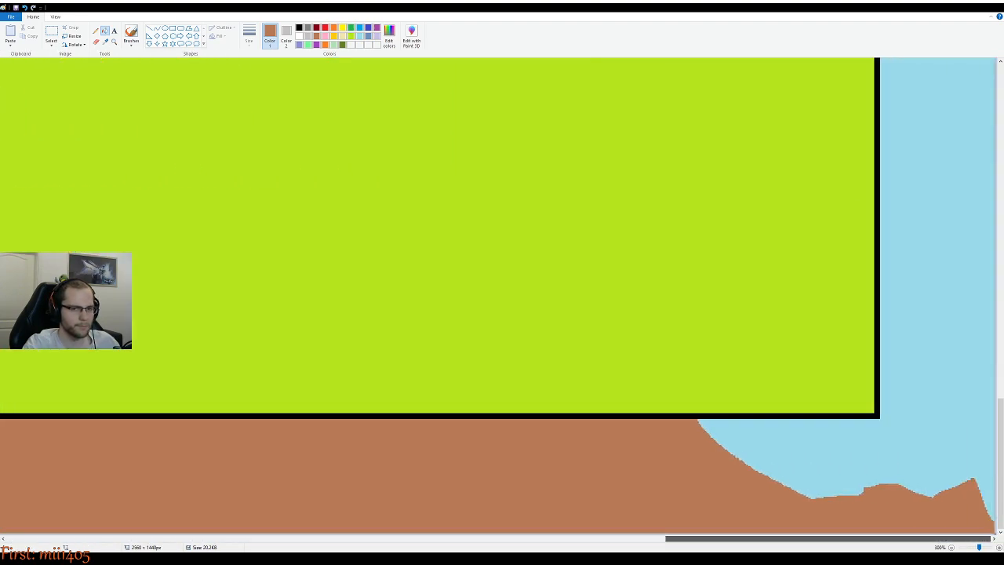
click(95, 30)
drag(975, 483, 992, 513)
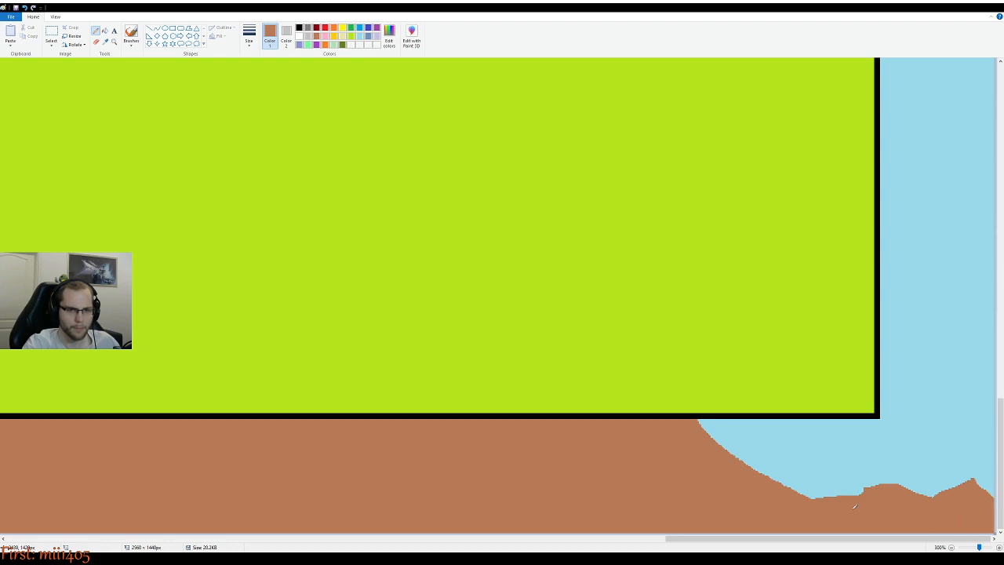
scroll(879, 509, down, 3)
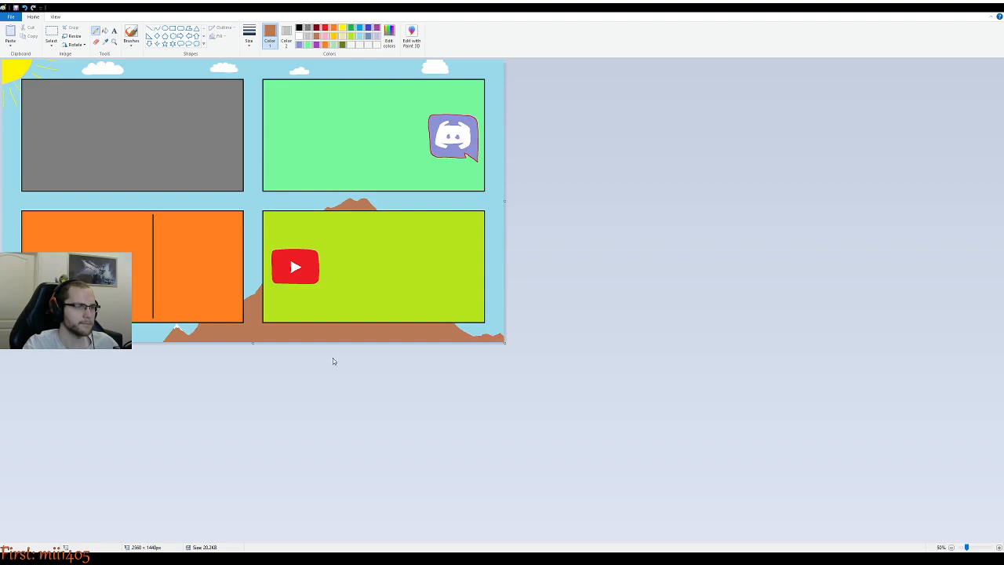
Outline a snow patch with the white Pencil on the mountain's lower slope between the orange and lime panels and fill it white
scroll(321, 279, up, 1)
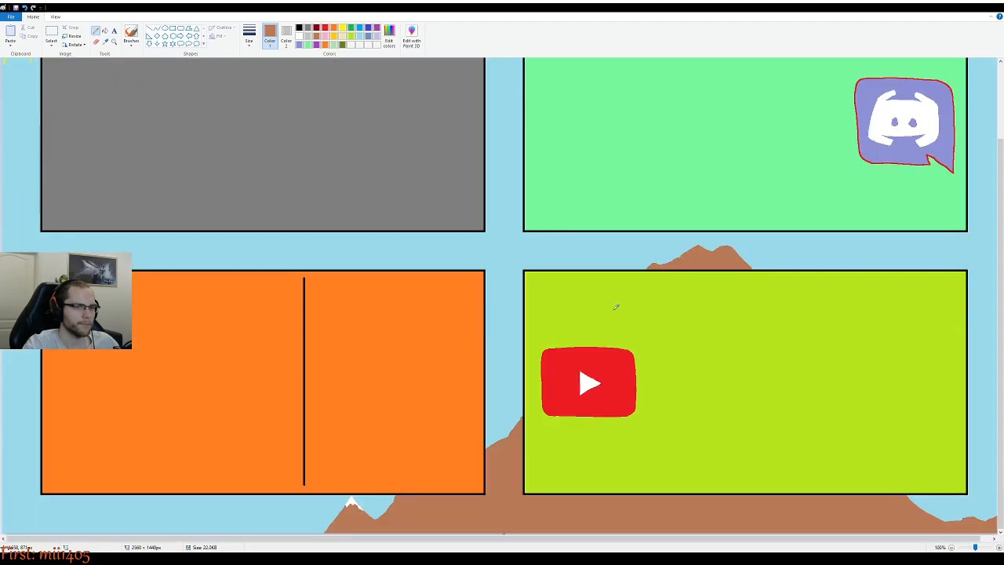
drag(515, 540, 662, 542)
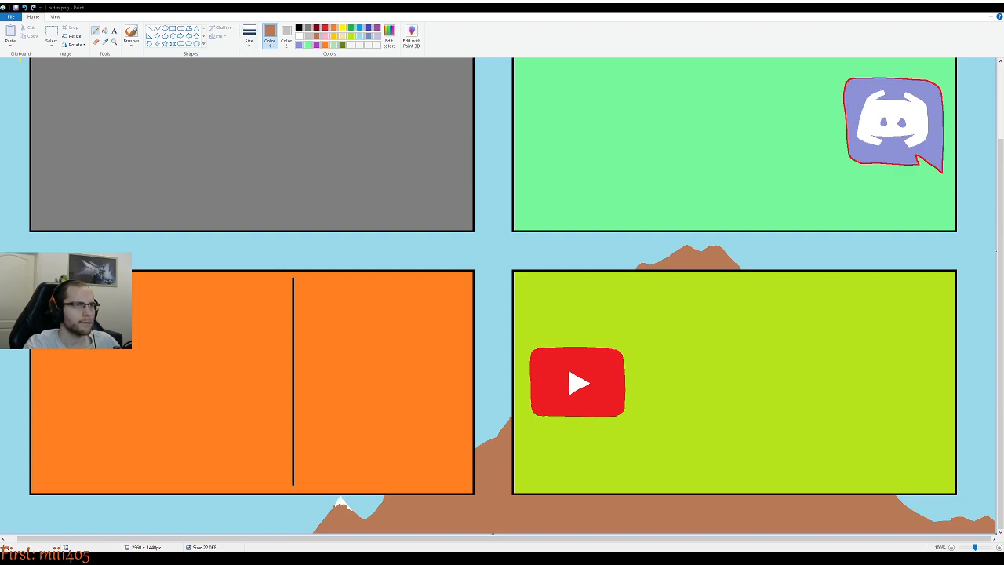
scroll(667, 298, up, 1)
scroll(474, 518, down, 3)
scroll(474, 518, down, 3)
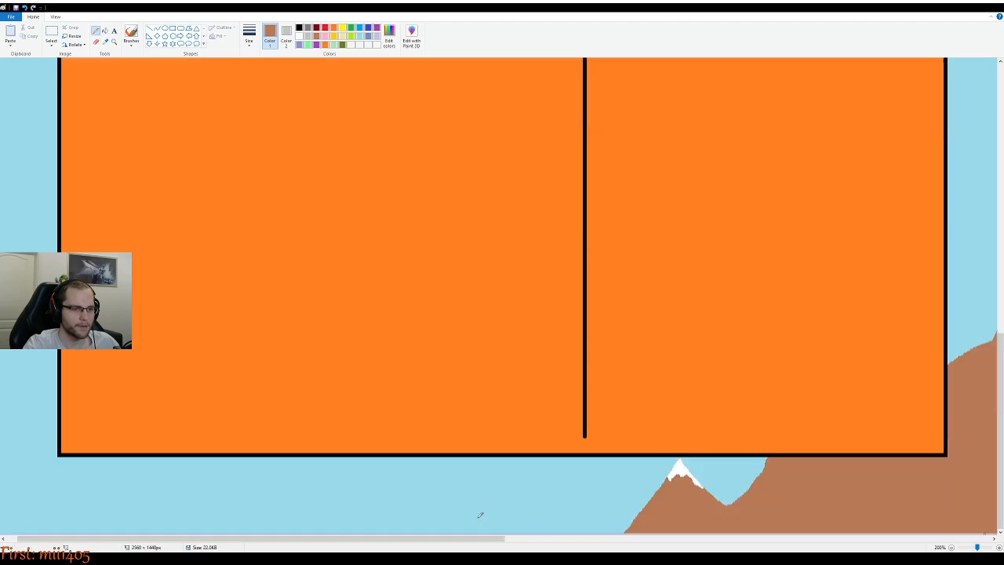
scroll(568, 316, right, 5)
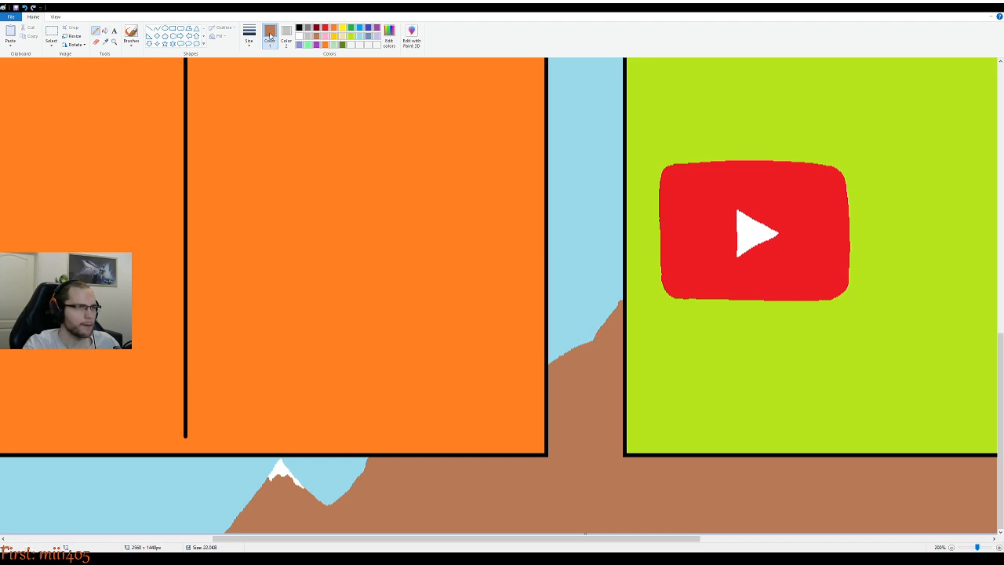
click(299, 37)
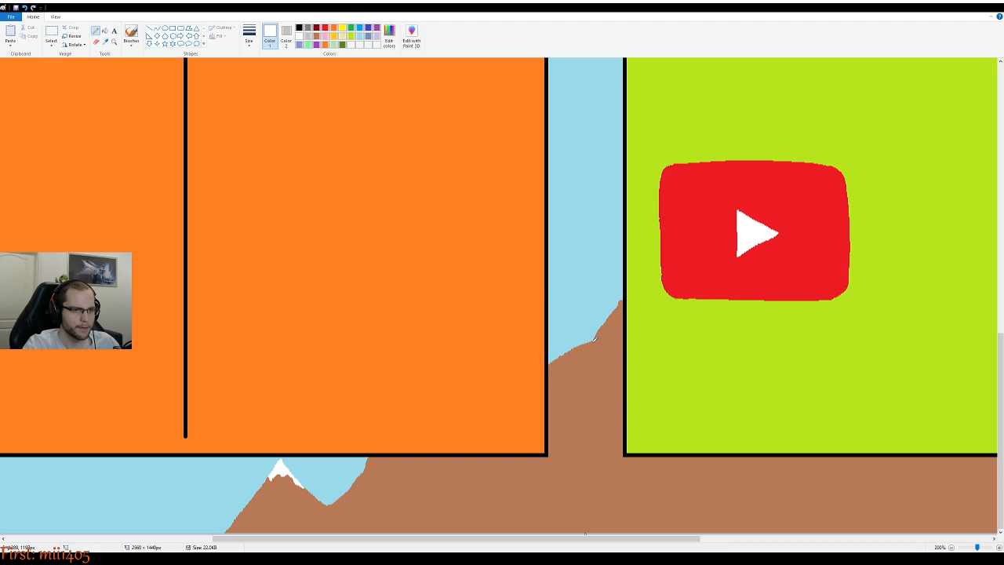
drag(594, 338, 579, 354)
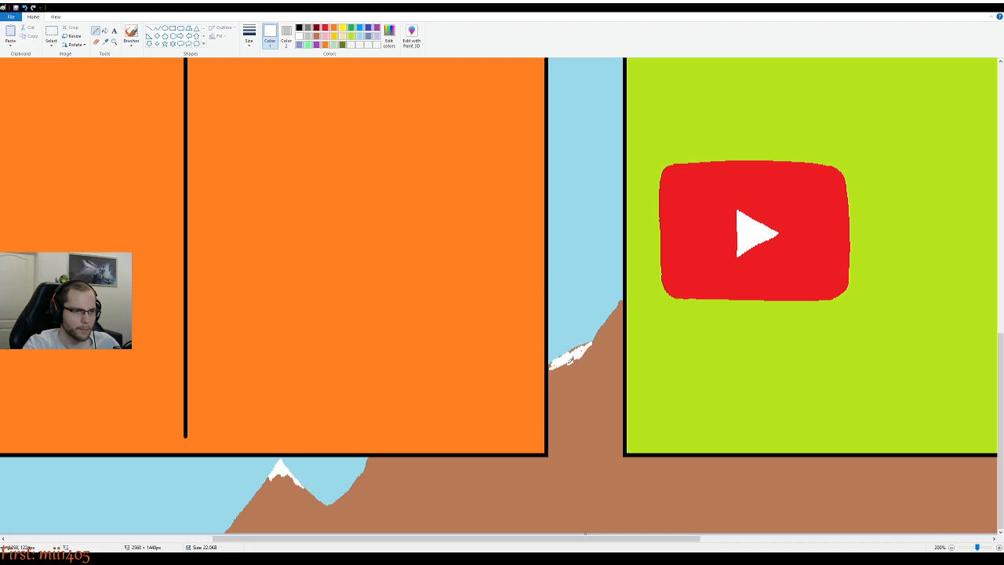
drag(568, 358, 579, 352)
click(105, 32)
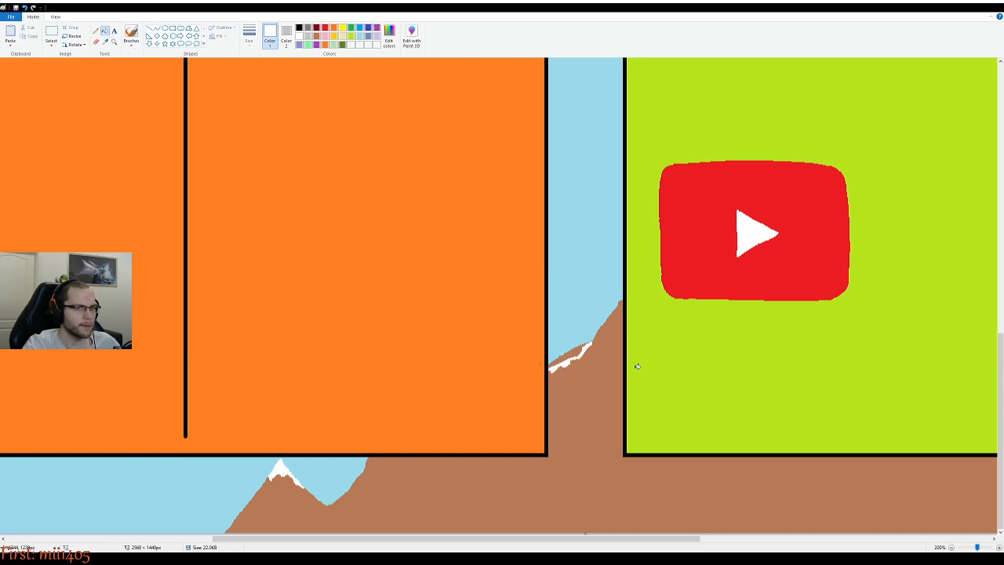
click(577, 353)
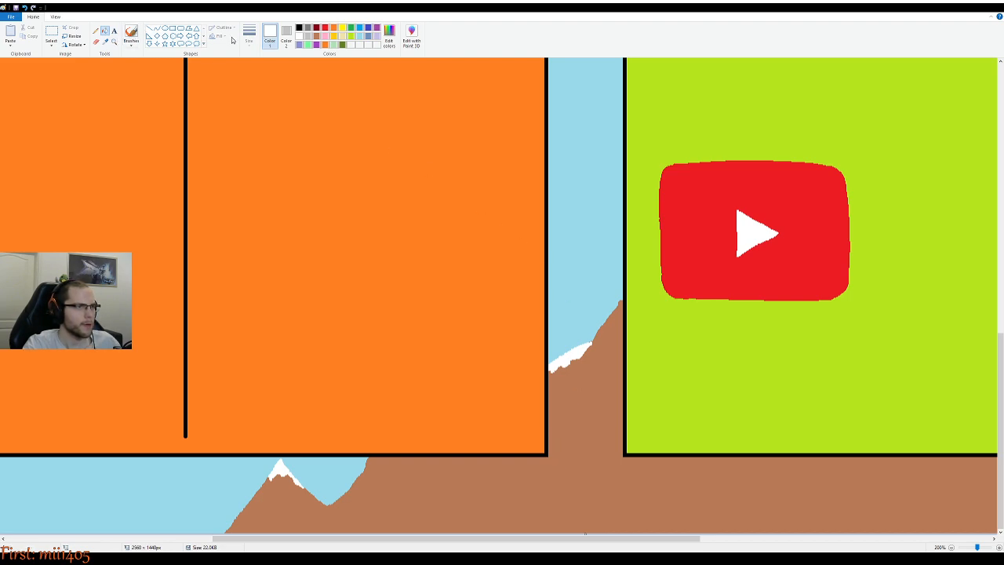
Extend the snow with white Pencil strokes as a thin strip up the steep slope to the lime panel's left border
click(95, 30)
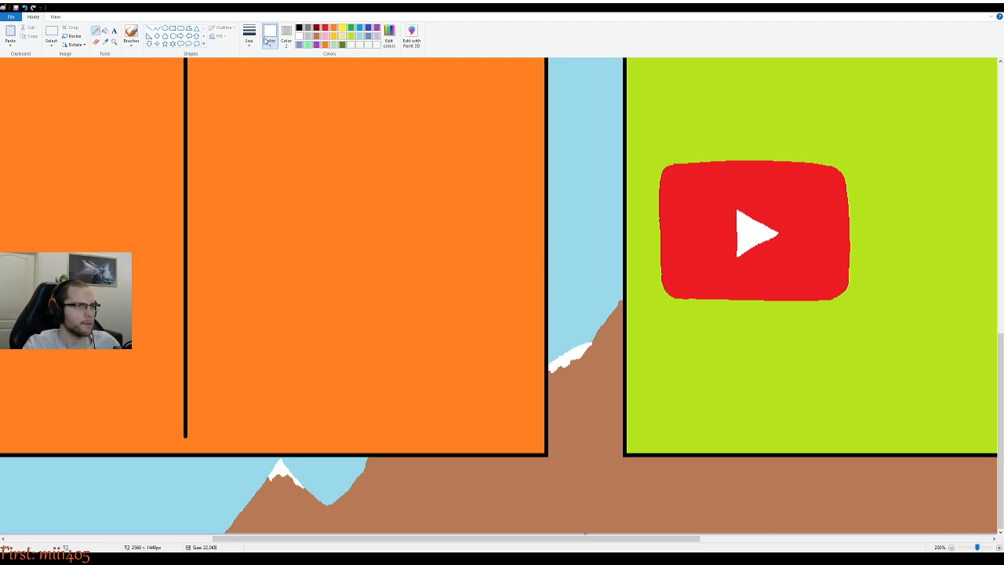
scroll(589, 269, up, 1)
scroll(722, 314, down, 2)
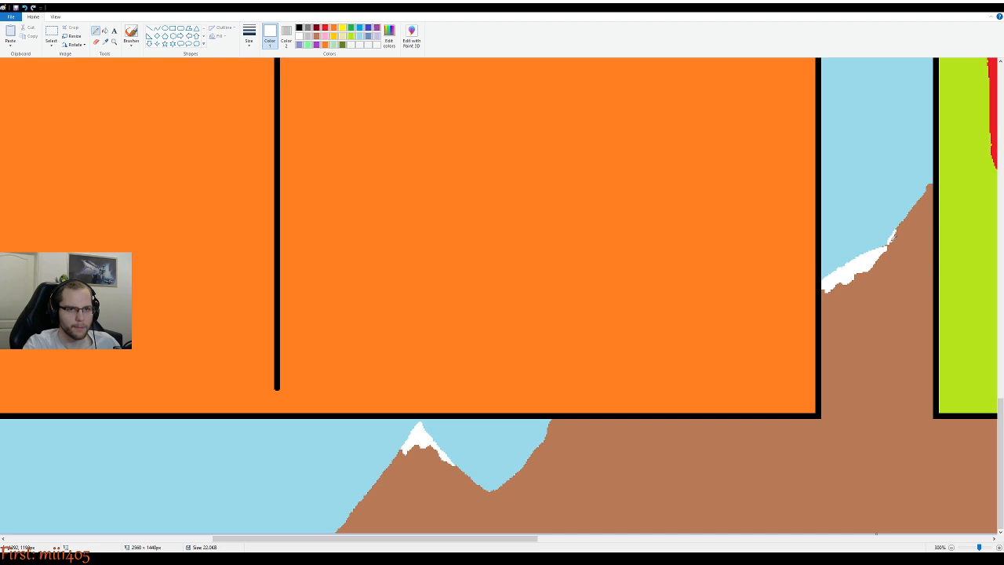
drag(890, 242, 930, 186)
drag(933, 185, 935, 180)
click(105, 30)
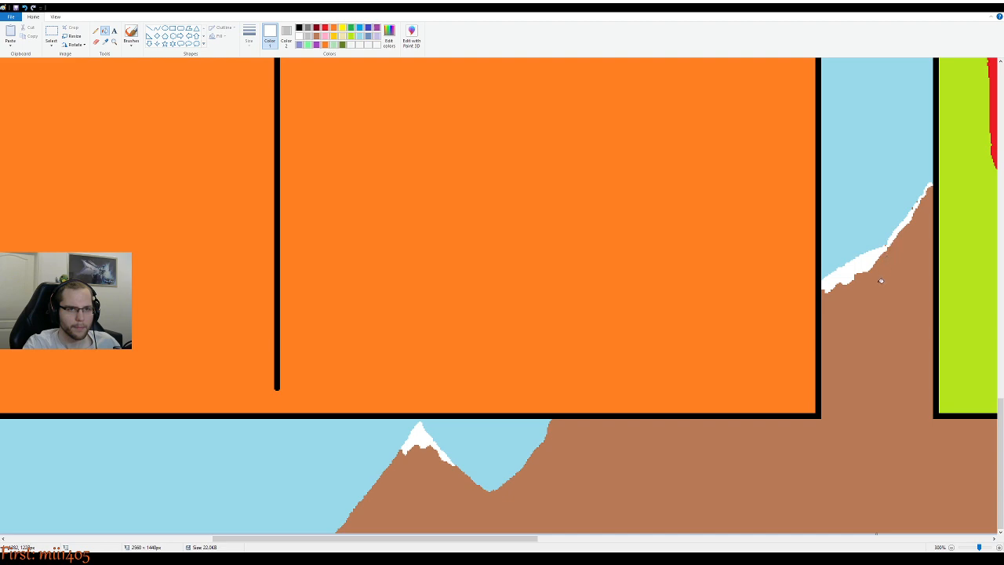
scroll(880, 280, up, 1)
drag(398, 541, 609, 541)
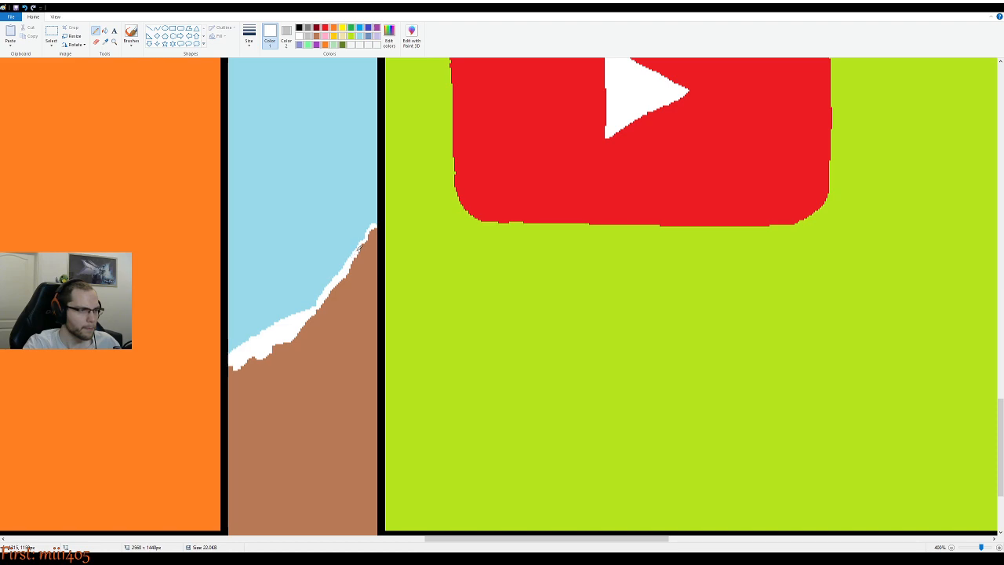
Draw white Pencil snow in the valley between the small snow-capped peak and the large mountain, below the orange panel
scroll(399, 294, down, 1)
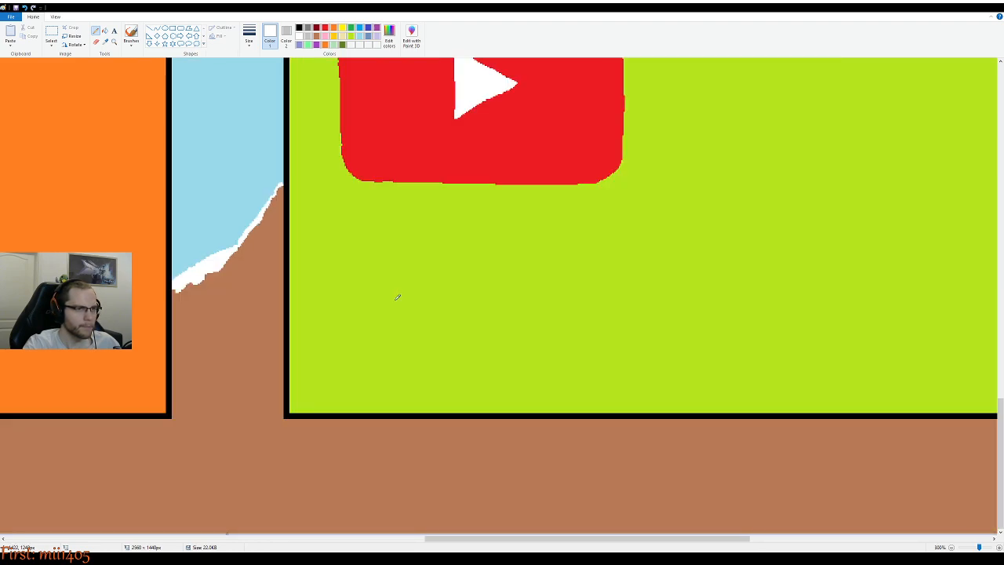
scroll(352, 275, down, 3)
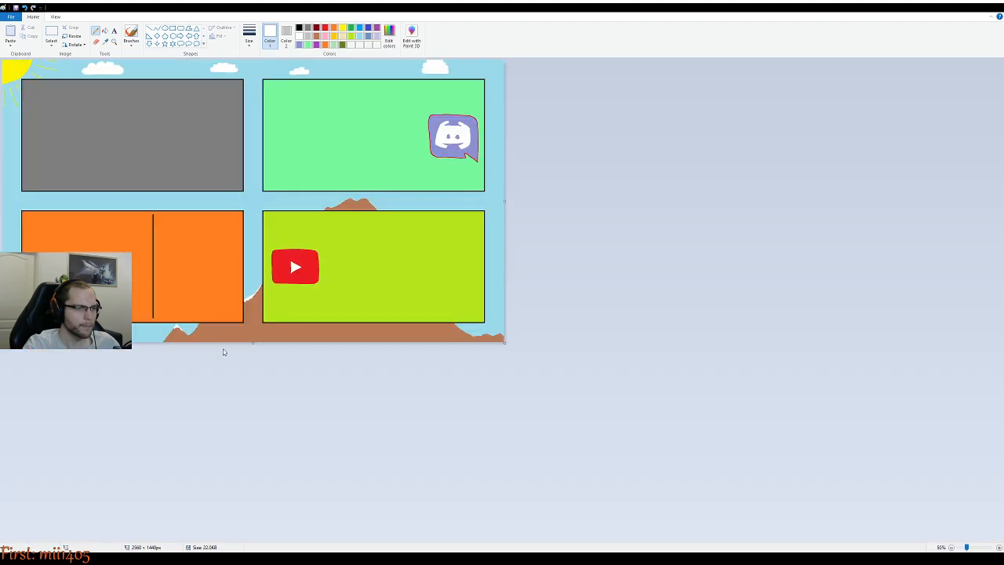
scroll(388, 405, up, 1)
scroll(389, 405, down, 2)
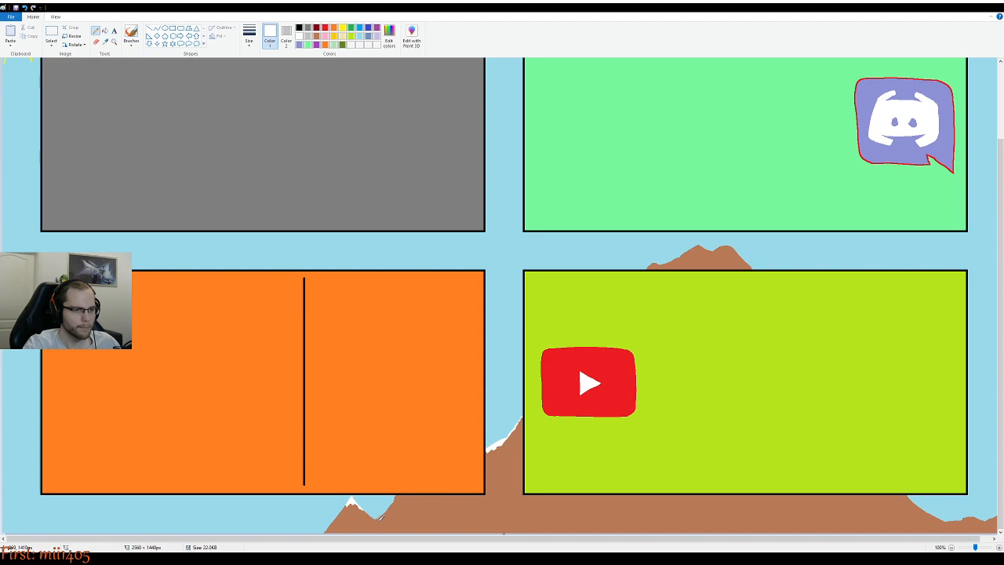
scroll(420, 515, up, 1)
scroll(491, 484, down, 4)
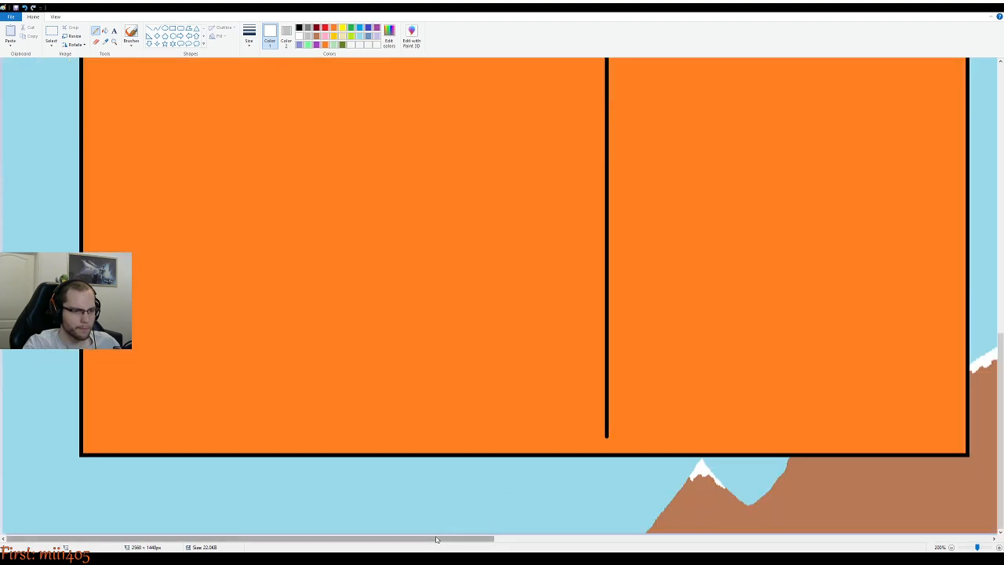
drag(436, 539, 564, 551)
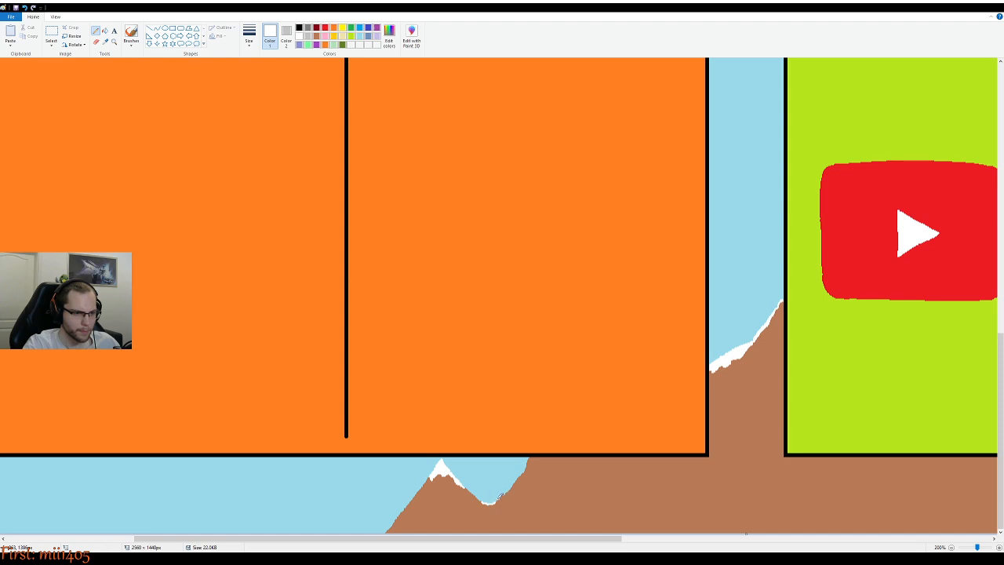
drag(490, 501, 494, 502)
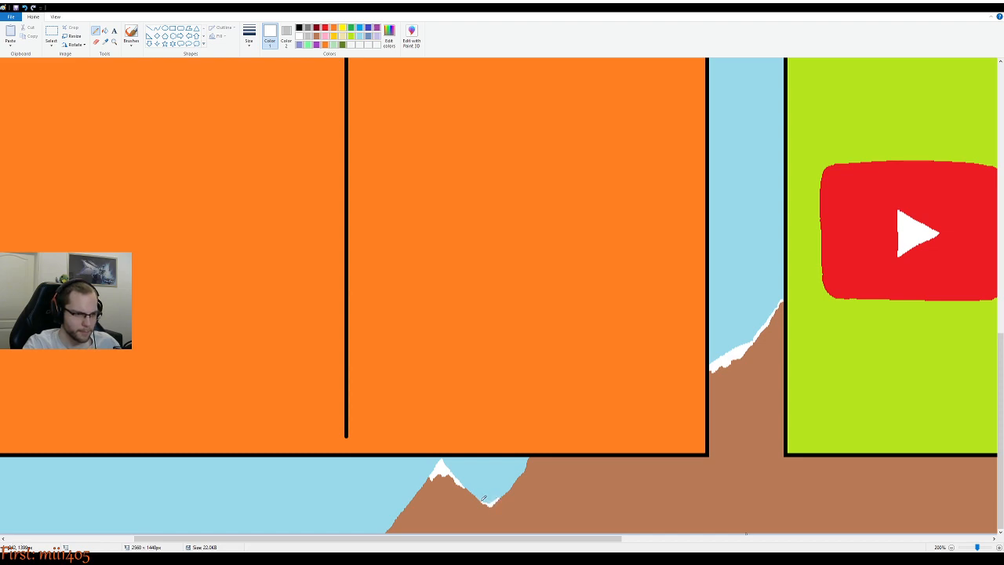
scroll(541, 515, up, 1)
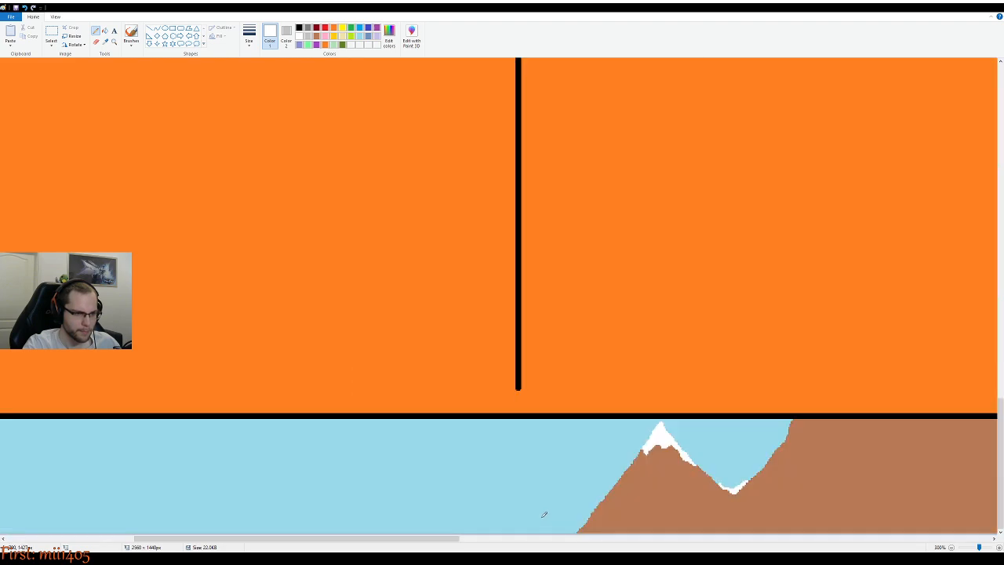
scroll(542, 515, right, 3)
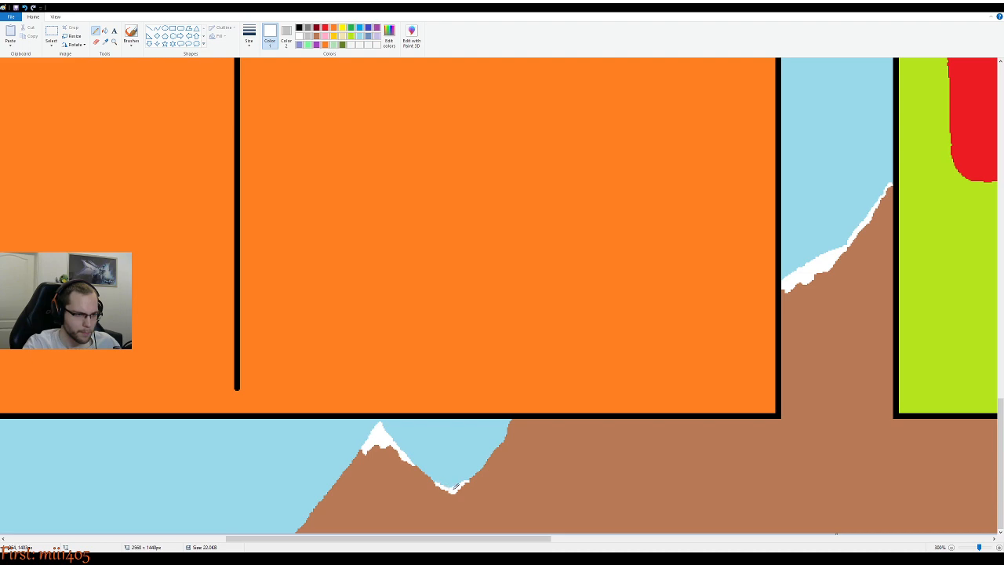
Draw white Pencil snow along the lower left slope of the summit above the lime panel, starting at its small left bump
scroll(508, 505, down, 2)
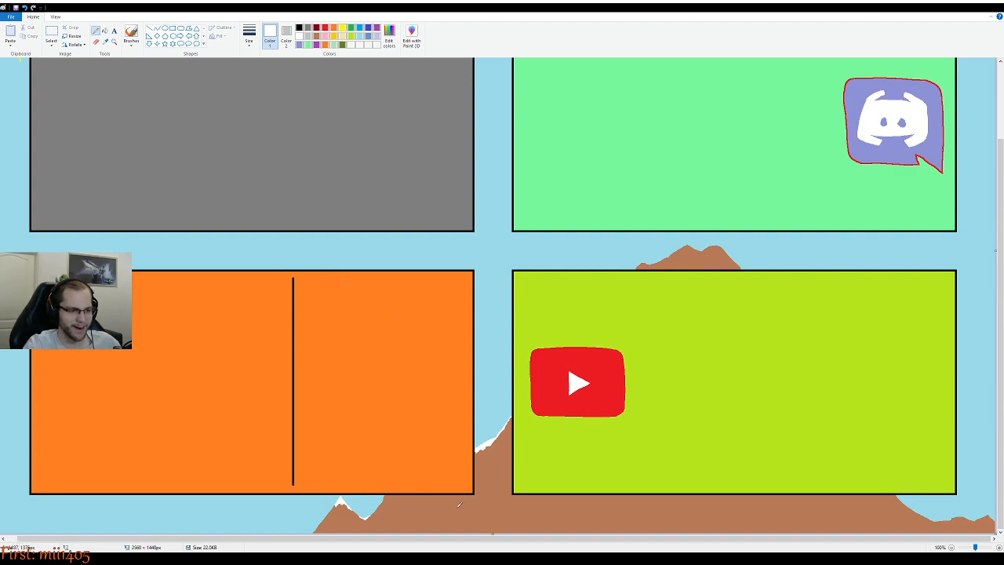
scroll(638, 403, up, 1)
scroll(642, 396, down, 1)
scroll(656, 363, up, 2)
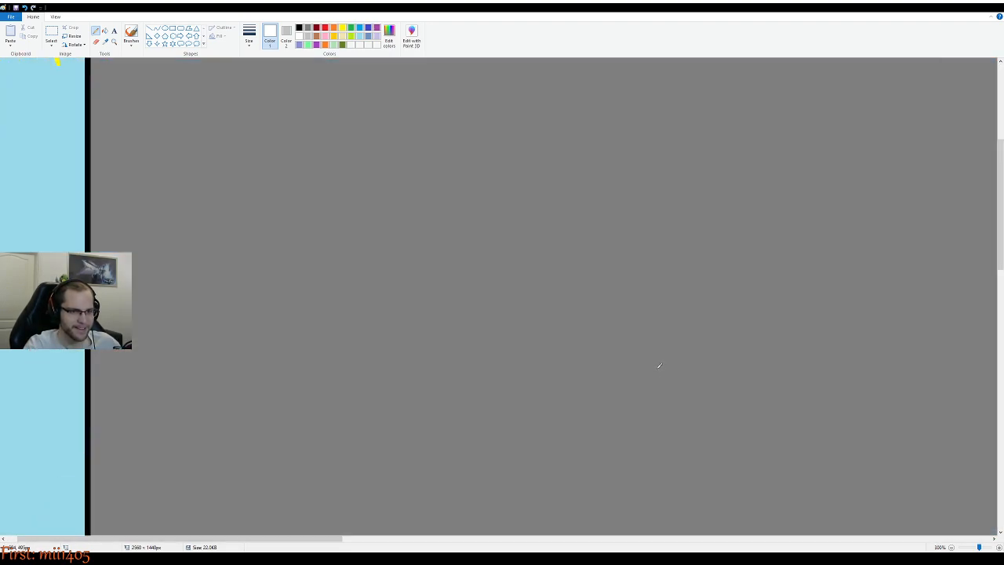
scroll(651, 368, down, 5)
drag(288, 544, 835, 544)
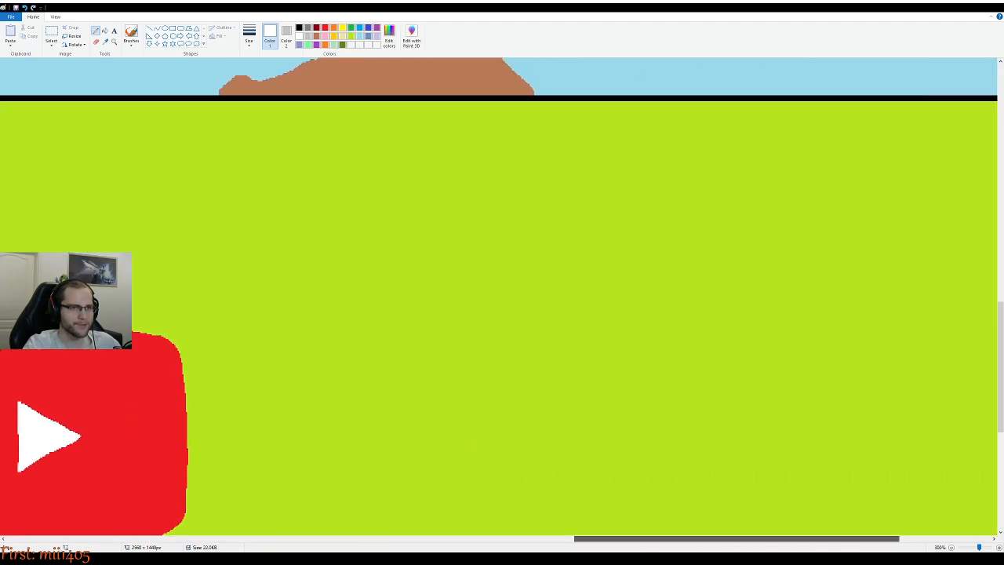
scroll(663, 417, up, 3)
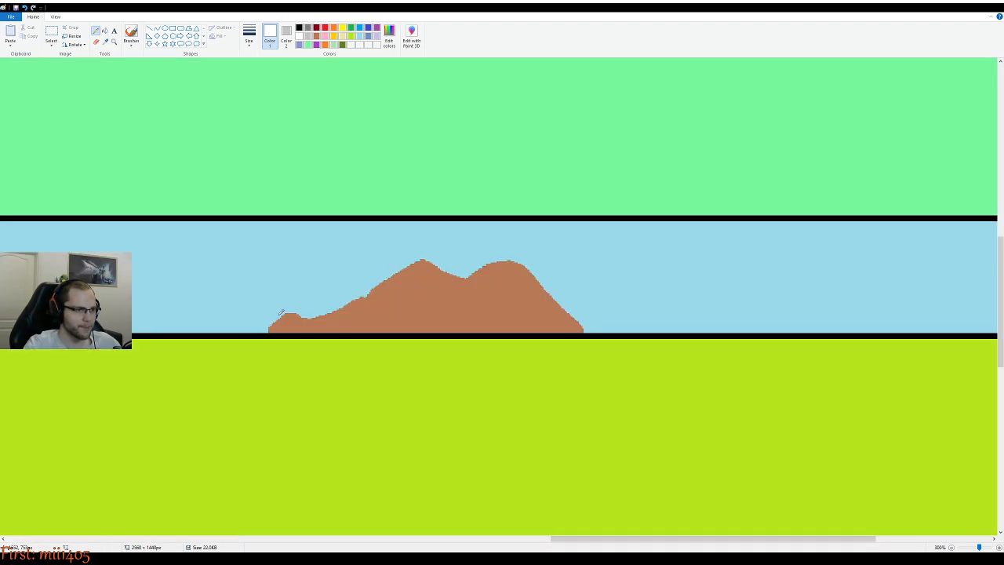
mouse_move(282, 314)
mouse_down()
mouse_move(314, 317)
mouse_move(347, 303)
mouse_move(318, 314)
mouse_move(336, 311)
mouse_up()
drag(340, 308, 353, 298)
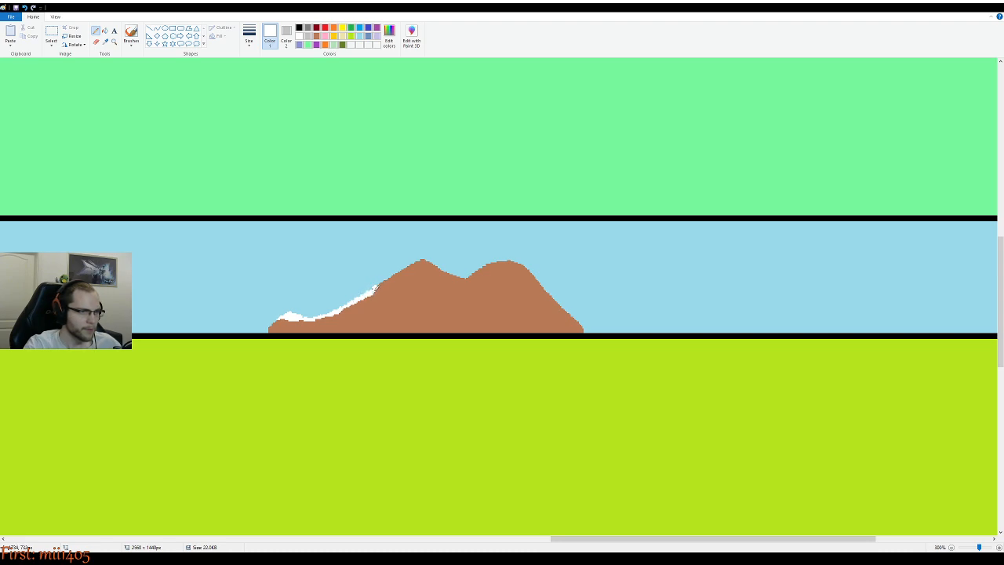
drag(375, 287, 388, 279)
Cap the right-hand hump of the summit above the lime panel with white Pencil snow reaching down into the saddle
scroll(365, 292, down, 3)
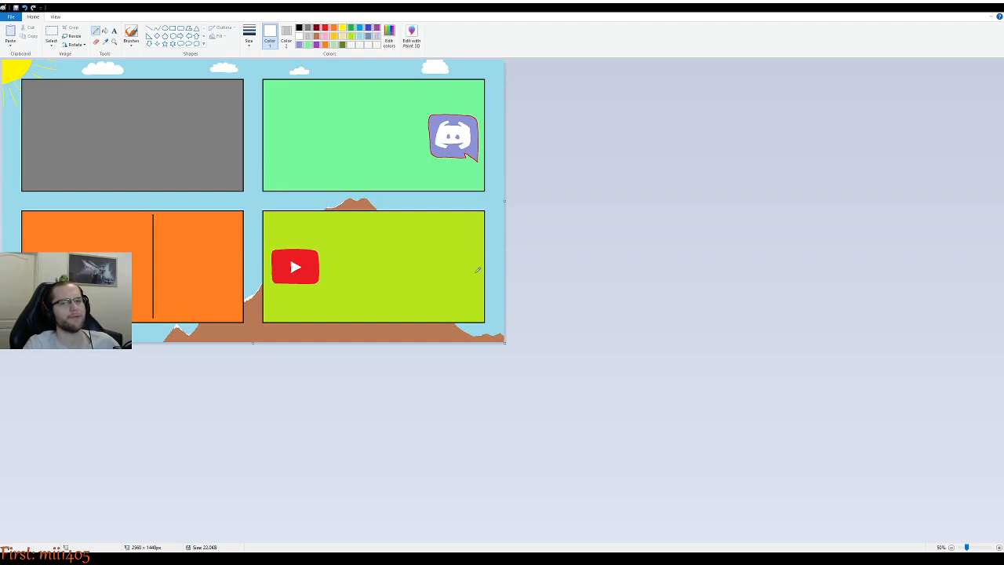
scroll(475, 263, up, 1)
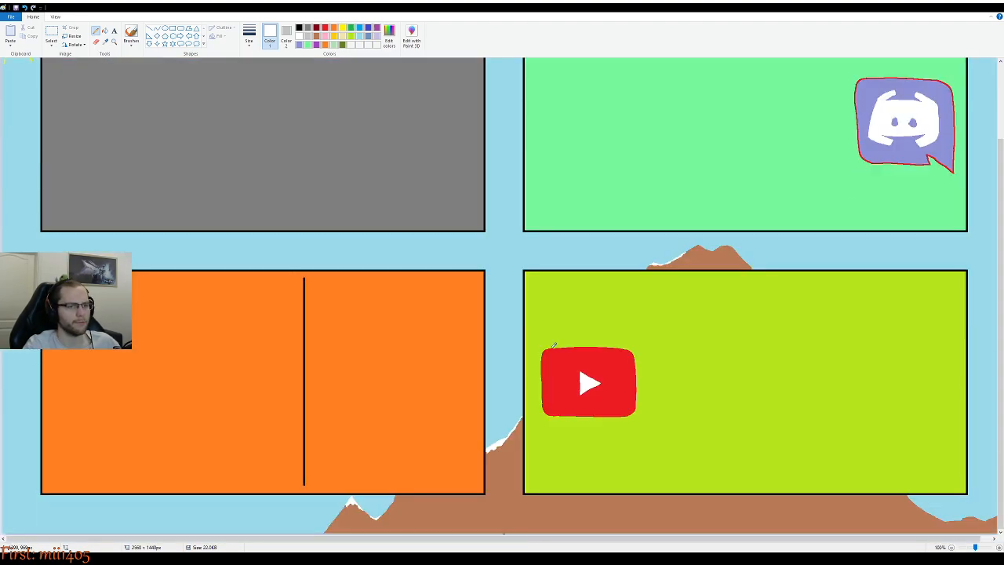
scroll(554, 376, up, 1)
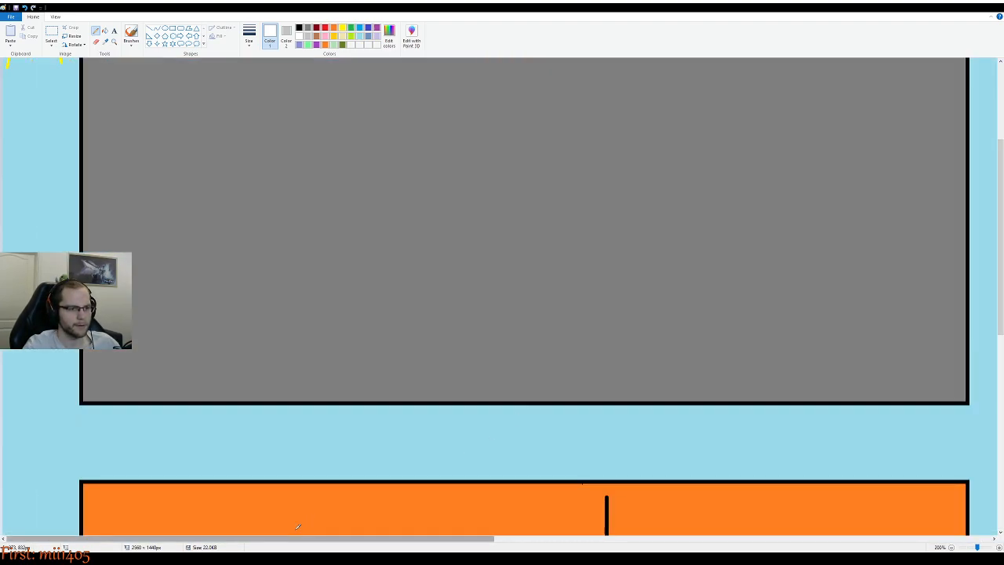
drag(337, 541, 835, 543)
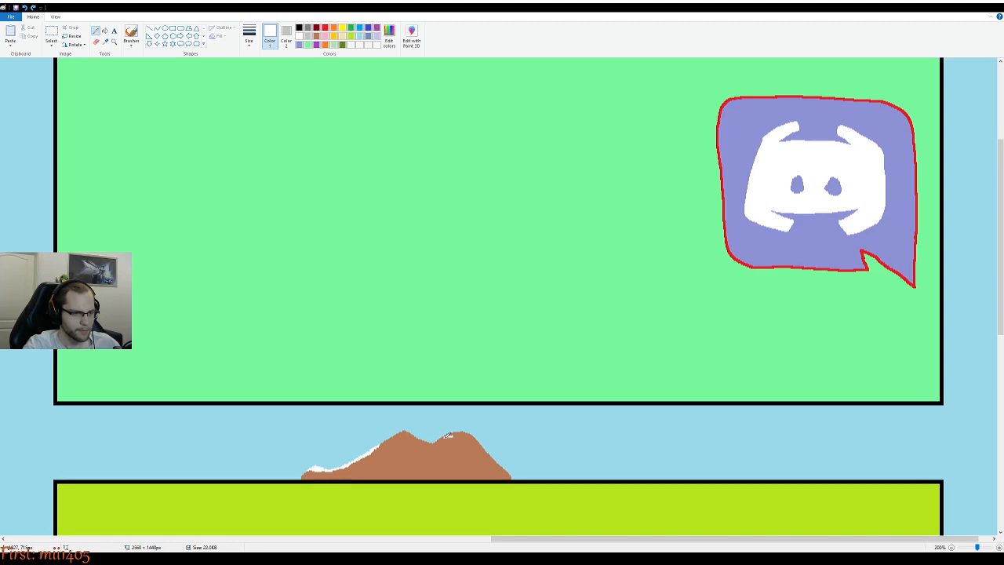
drag(450, 434, 448, 437)
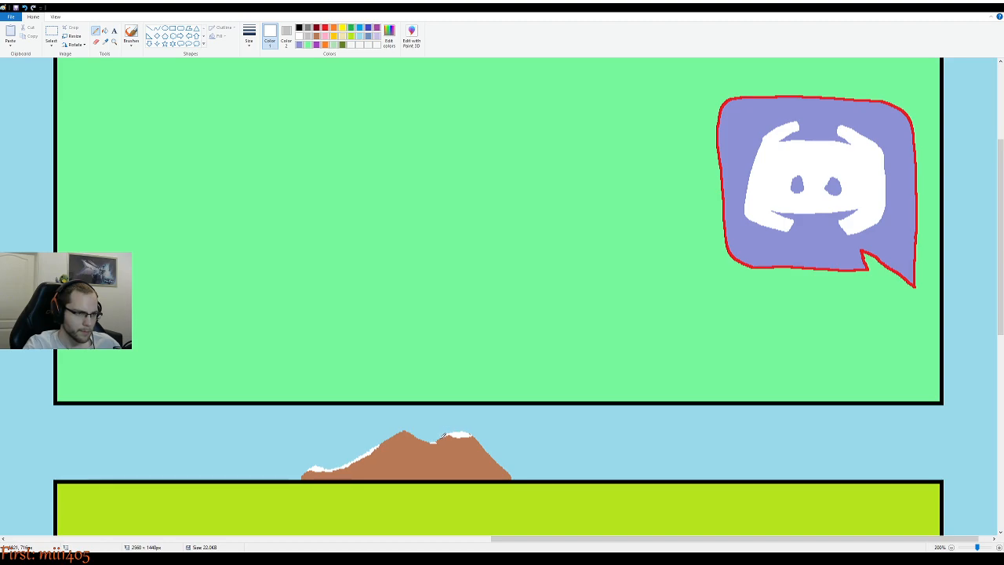
drag(438, 440, 431, 442)
Draw white Pencil snow along the dip at the large mountain's right foot and onto the adjoining low hump, below the lime panel
scroll(544, 433, down, 1)
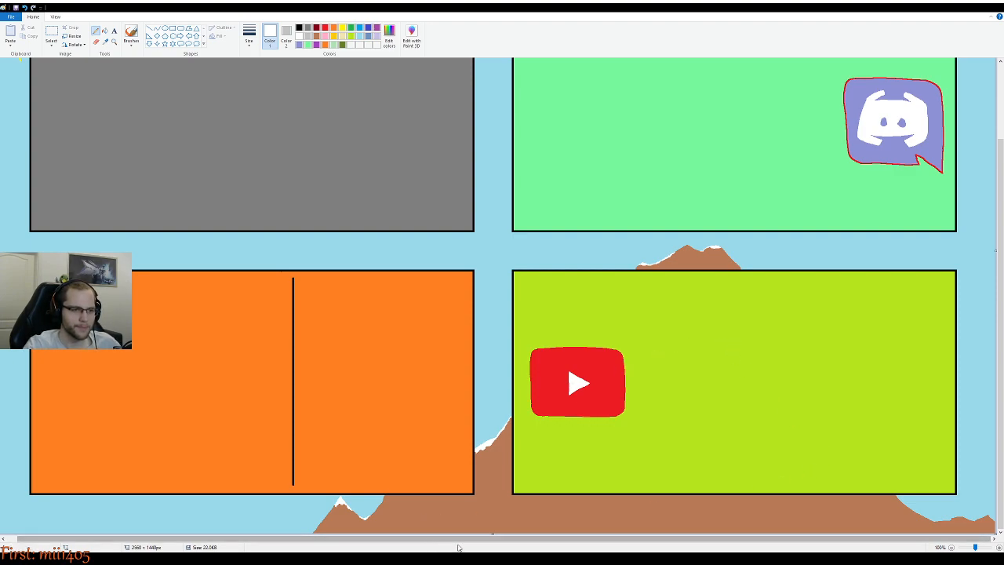
scroll(779, 483, up, 2)
scroll(753, 492, down, 5)
mouse_move(341, 538)
mouse_down()
mouse_move(916, 541)
mouse_move(340, 541)
mouse_up()
scroll(908, 506, right, 10)
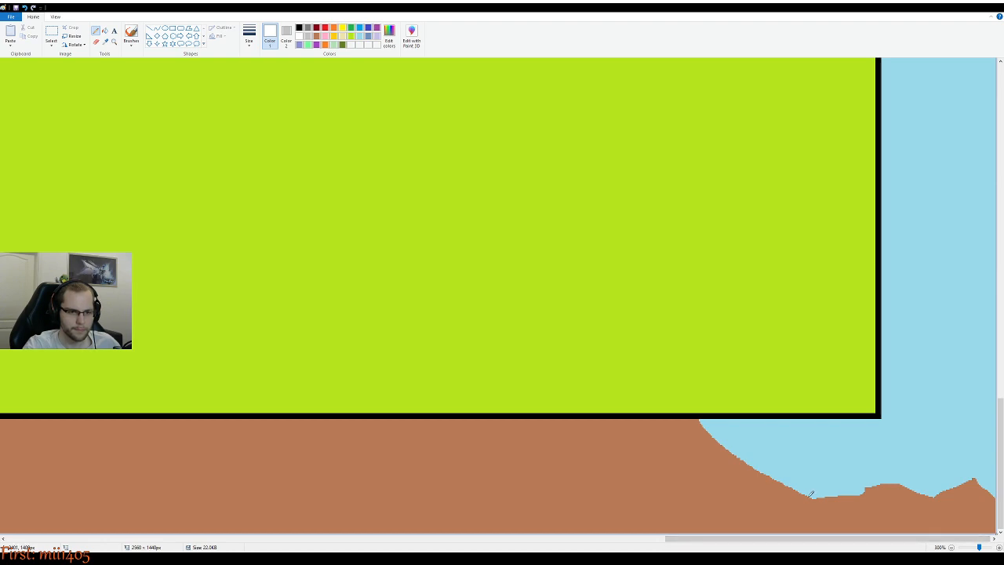
mouse_move(807, 496)
mouse_down()
mouse_move(869, 487)
mouse_move(803, 495)
mouse_move(791, 484)
mouse_up()
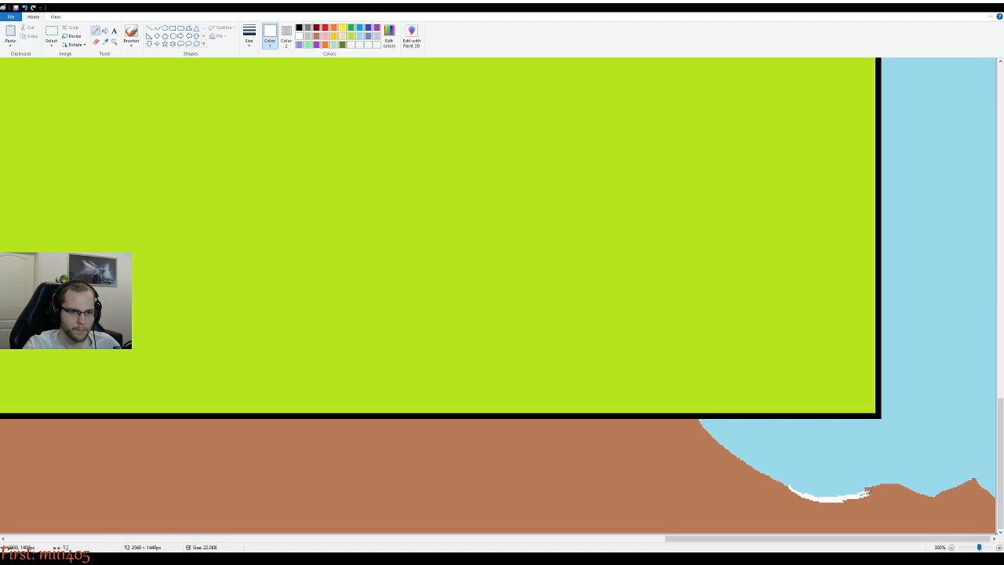
mouse_move(867, 490)
mouse_down()
mouse_move(888, 485)
mouse_move(871, 487)
mouse_up()
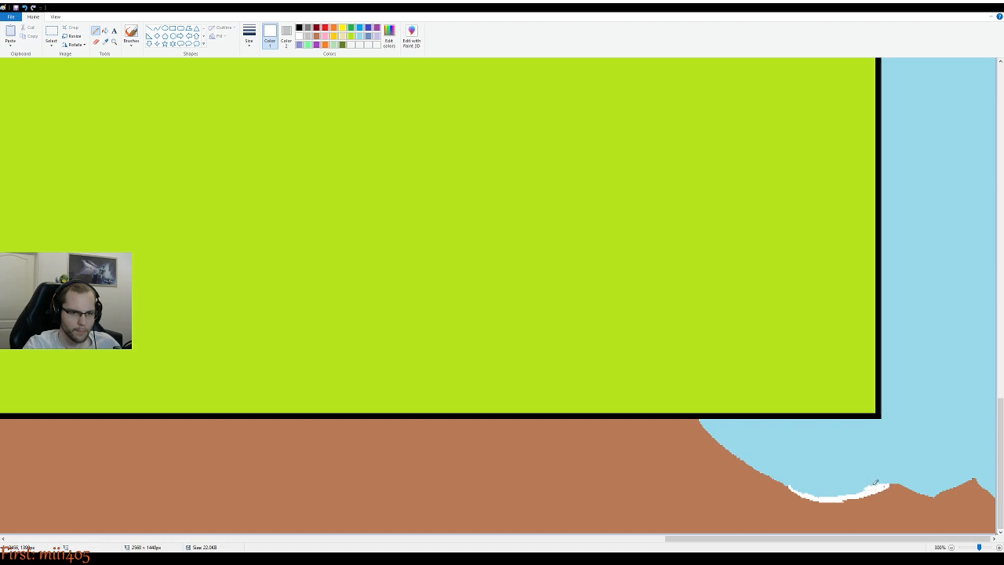
drag(876, 484, 885, 483)
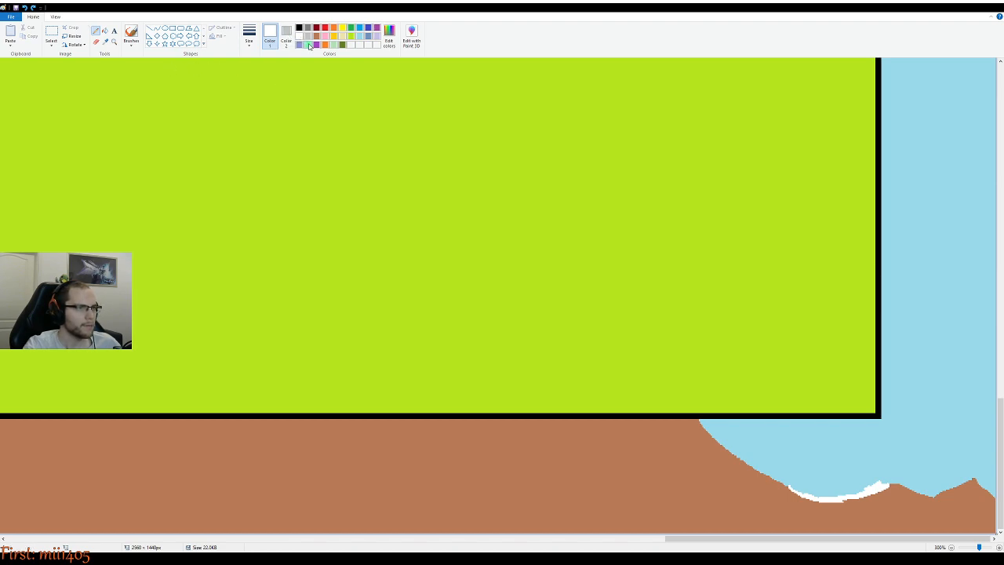
Extend the white Pencil snow along the top of the low hump at the large mountain's right foot, below the lime panel
click(359, 36)
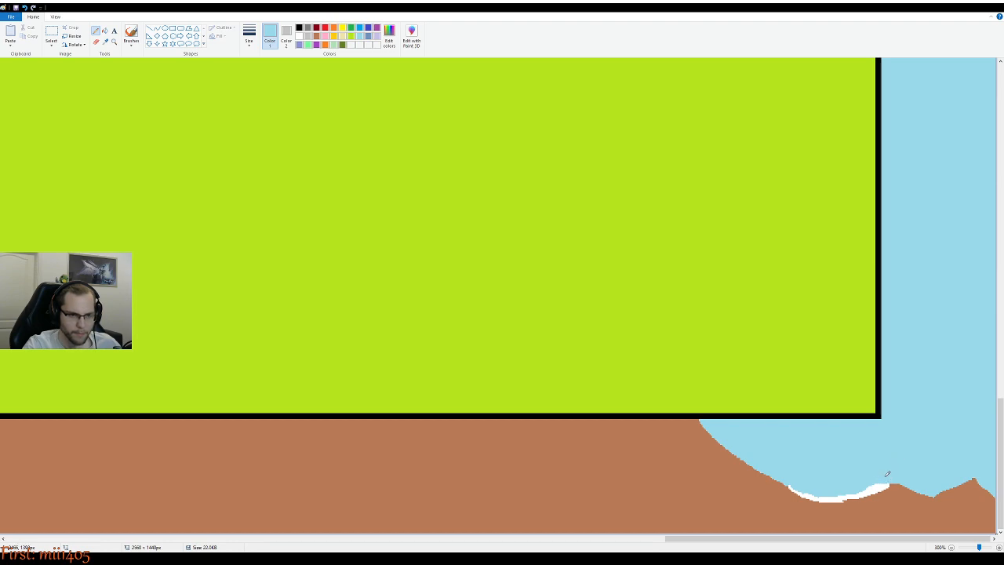
click(299, 36)
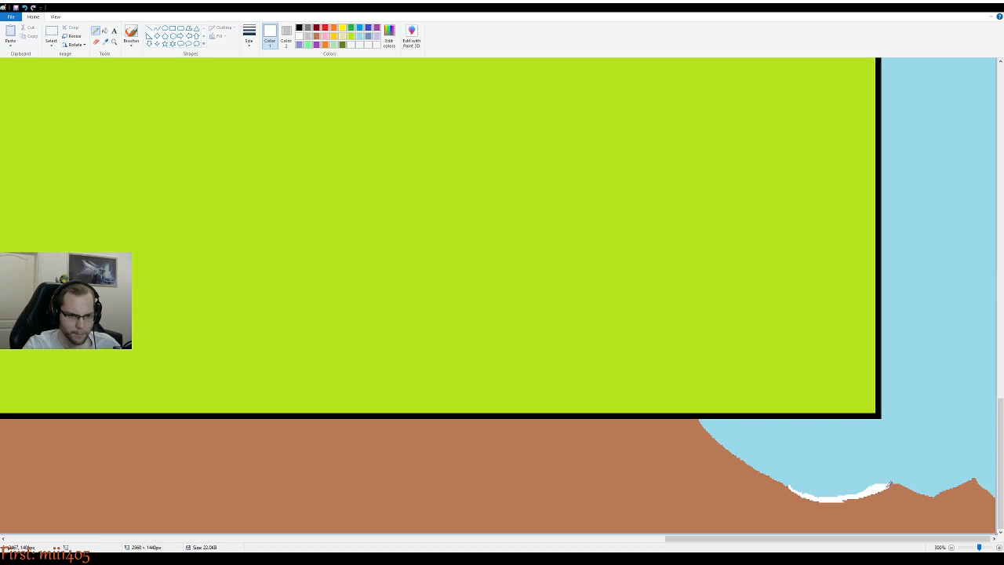
drag(887, 488, 898, 484)
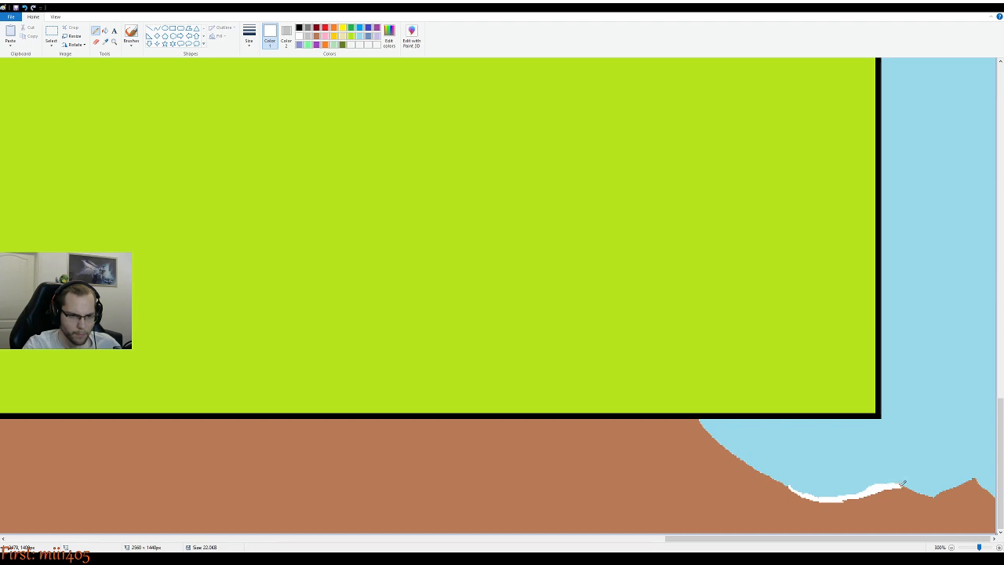
scroll(768, 480, down, 4)
scroll(519, 427, up, 1)
scroll(502, 422, down, 1)
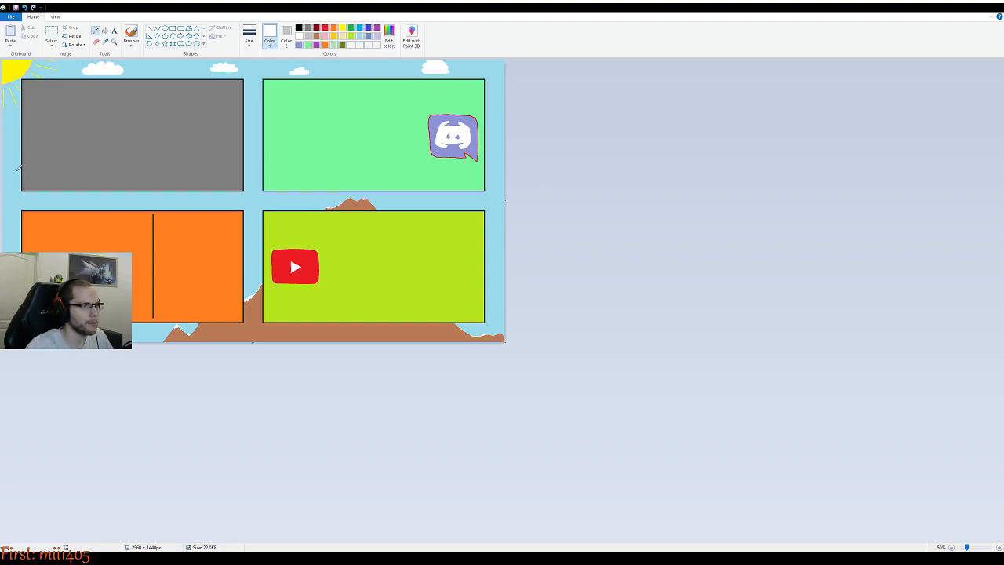
Try to draw a flat grey Pencil outline in the sky gap between the left ends of the grey and orange panels
scroll(177, 273, up, 1)
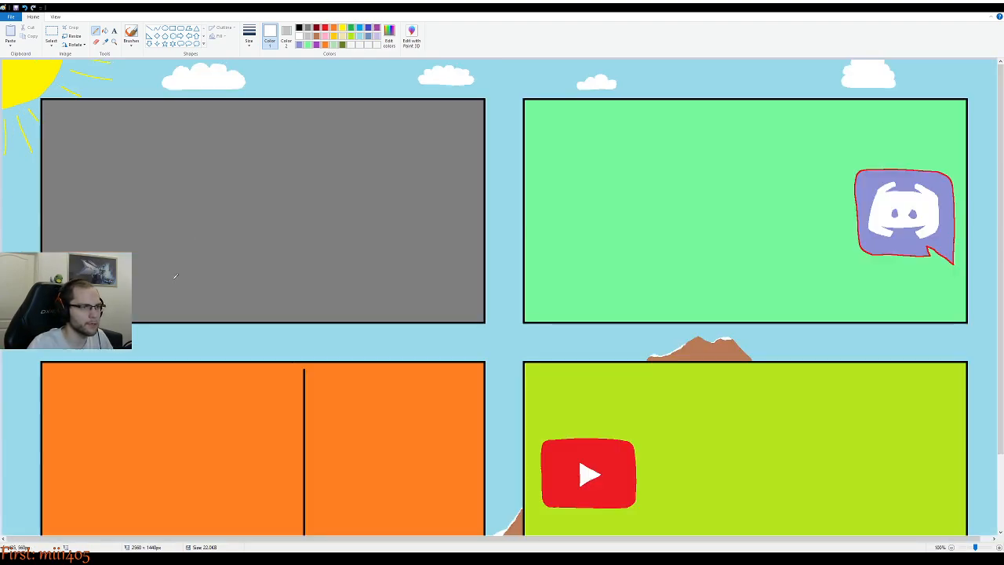
scroll(177, 274, up, 1)
scroll(170, 278, down, 3)
scroll(139, 188, up, 2)
scroll(154, 169, down, 2)
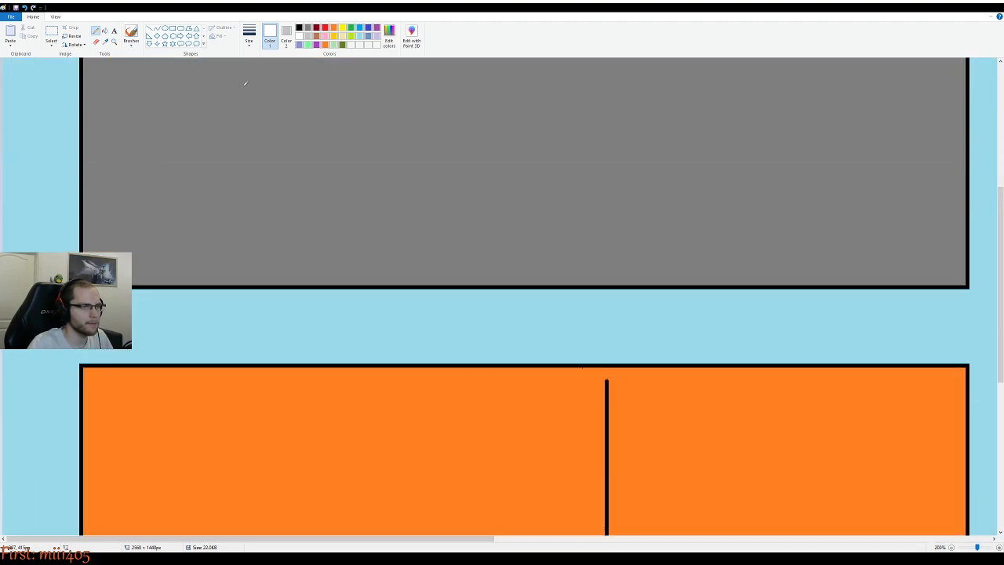
click(307, 29)
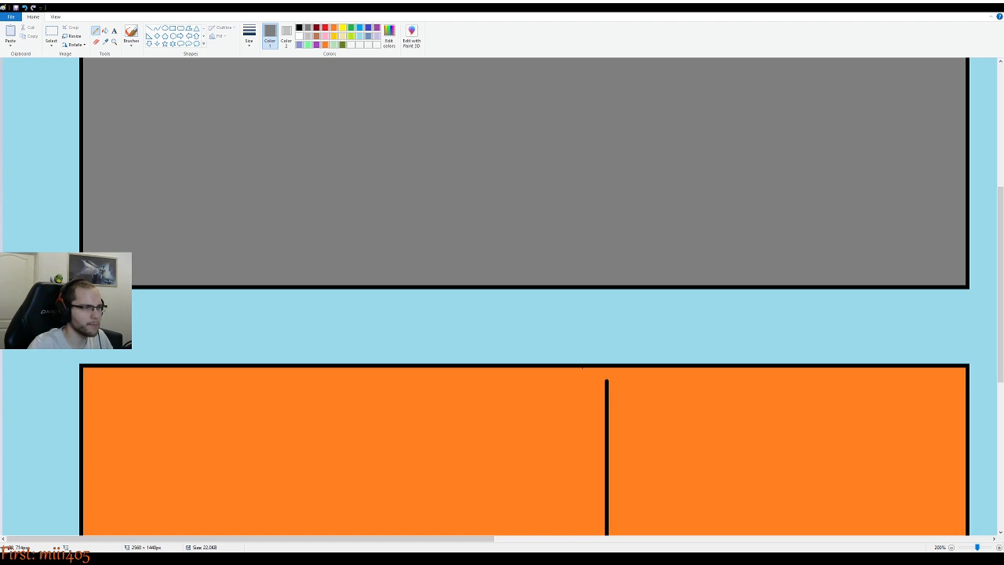
drag(156, 315, 131, 310)
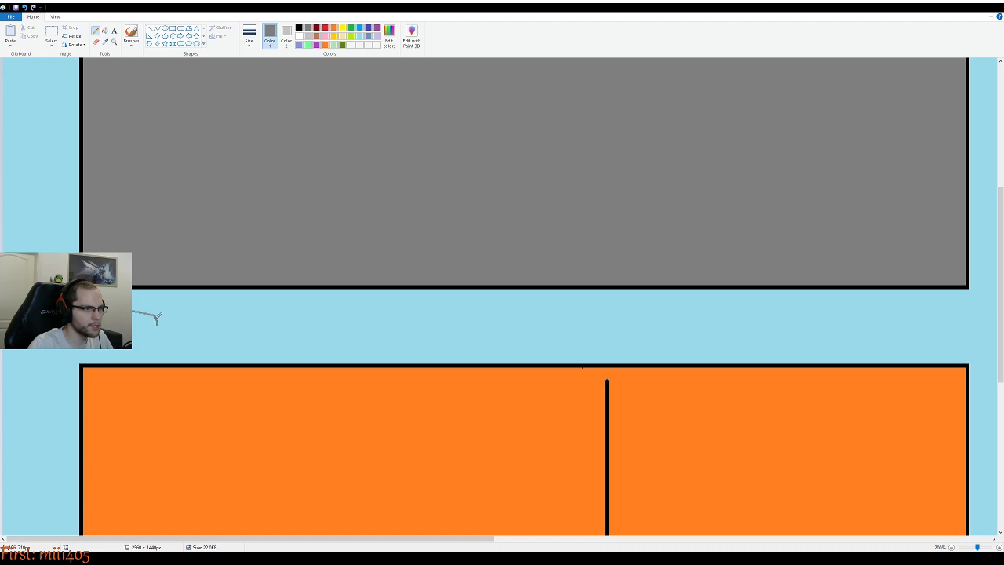
drag(157, 321, 134, 331)
scroll(223, 379, down, 1)
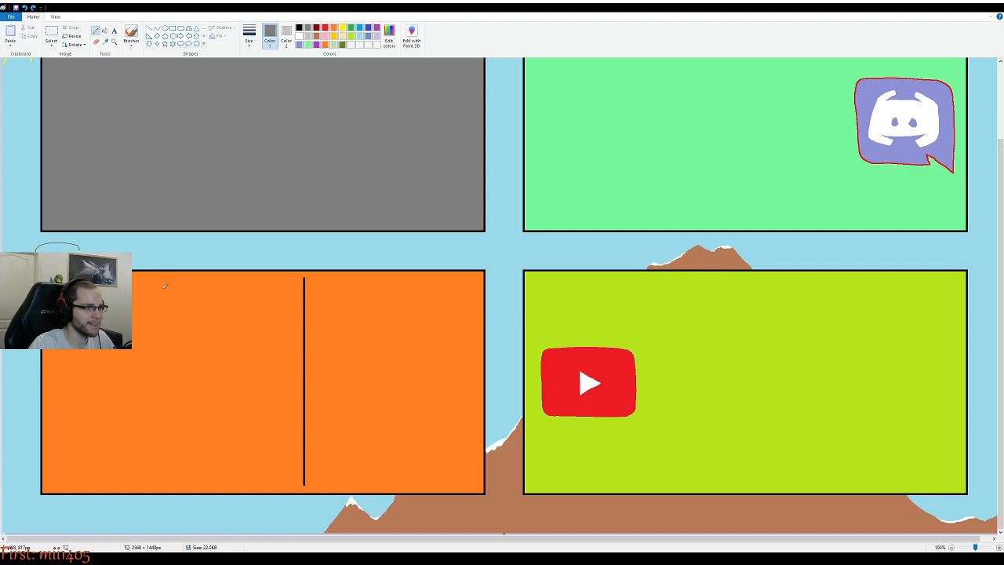
scroll(164, 285, up, 1)
scroll(165, 285, down, 2)
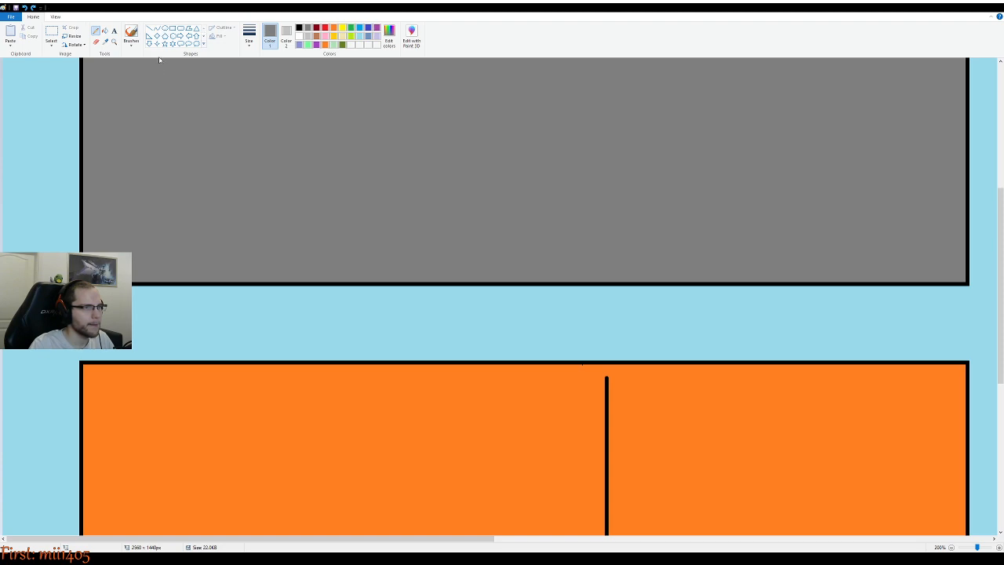
Try to place a grey ellipse shape of about 65 × 40 px in the gap between the grey and orange panels
click(165, 28)
drag(92, 309, 137, 337)
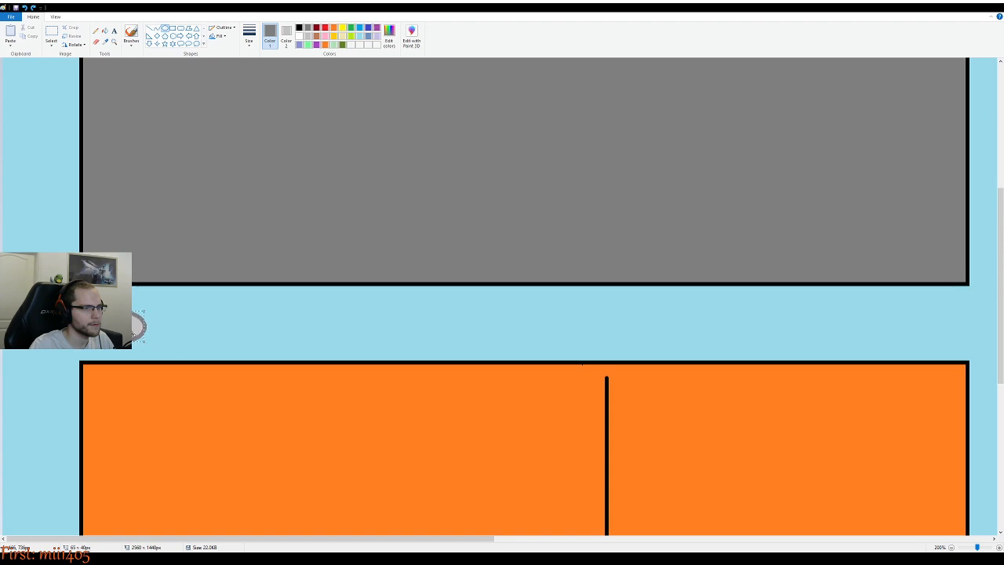
scroll(137, 338, down, 2)
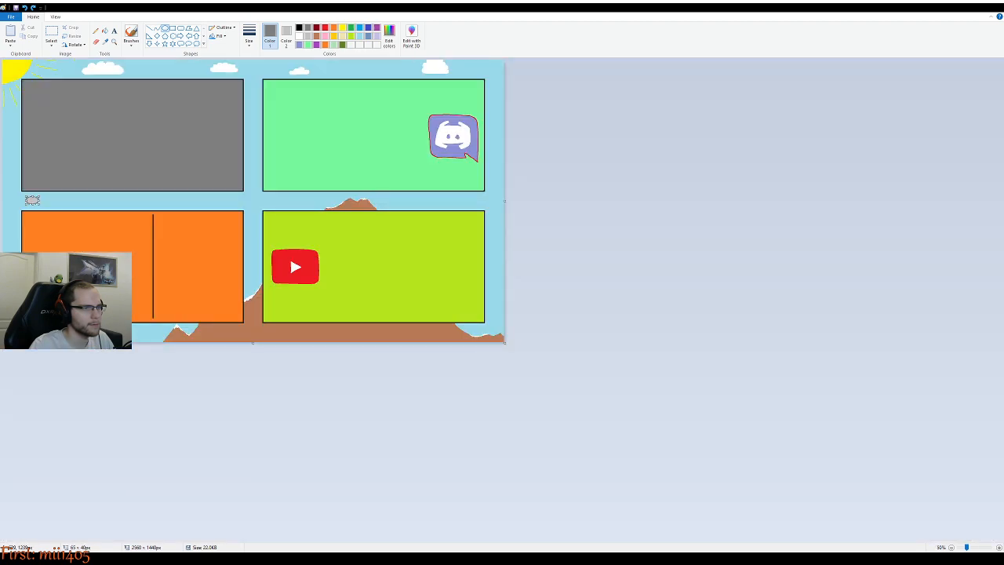
scroll(112, 247, up, 2)
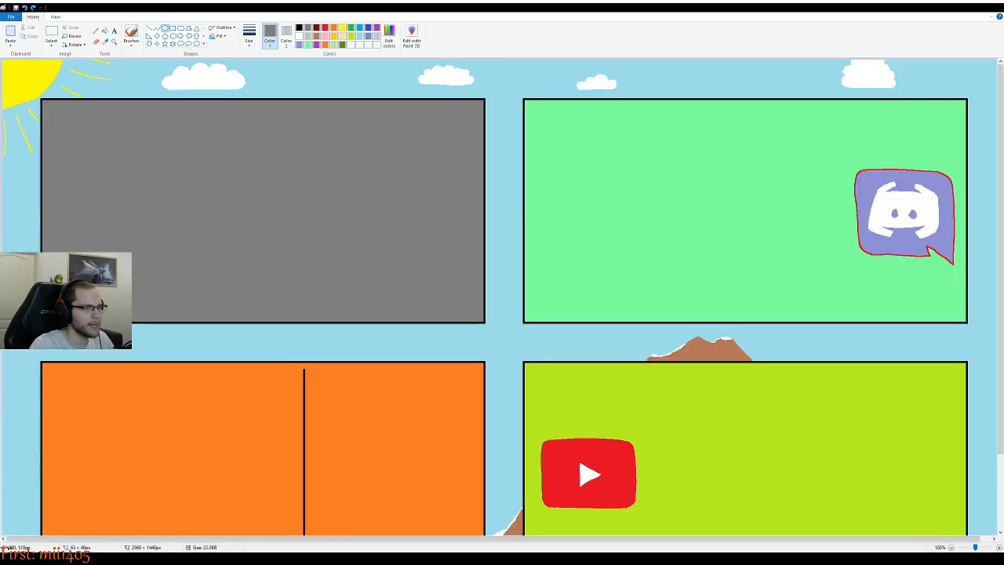
scroll(112, 248, down, 3)
scroll(112, 247, up, 1)
scroll(146, 266, up, 1)
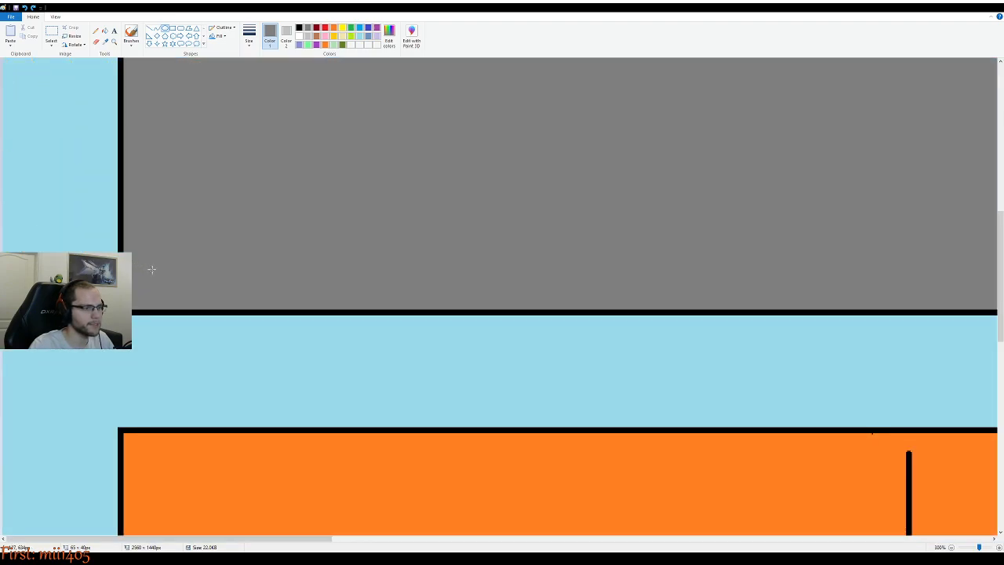
scroll(123, 210, down, 1)
click(96, 30)
scroll(218, 265, up, 2)
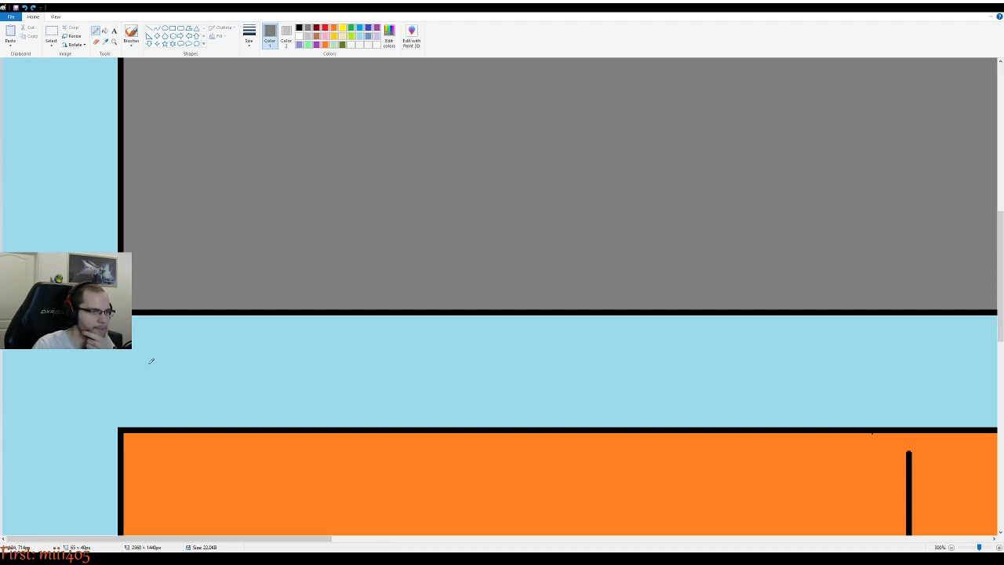
Try several freehand grey Pencil strokes for a flat oval between the grey and orange panels, undoing each one
mouse_move(146, 366)
mouse_down()
mouse_move(163, 349)
mouse_move(271, 345)
mouse_move(298, 357)
mouse_up()
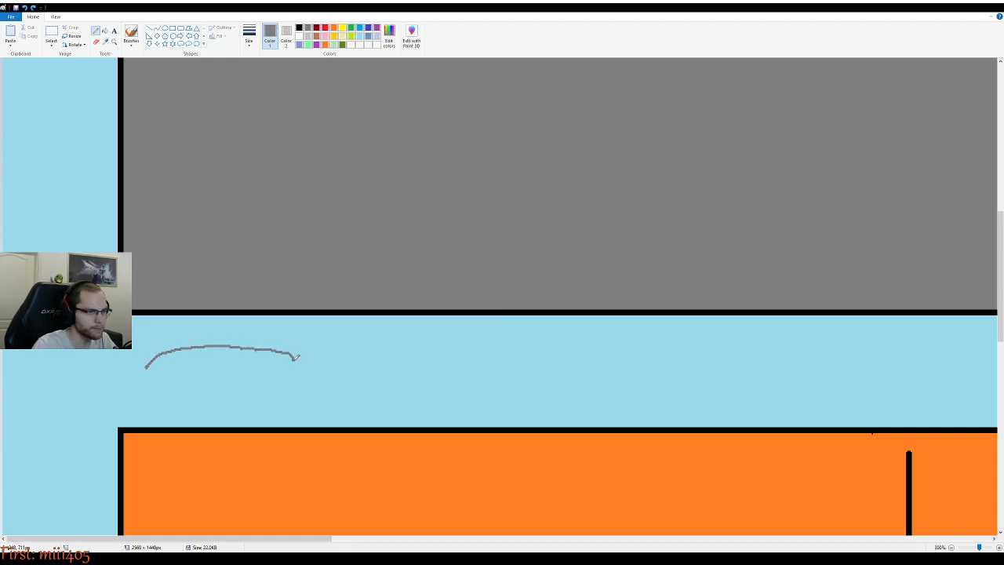
key(ctrl+z)
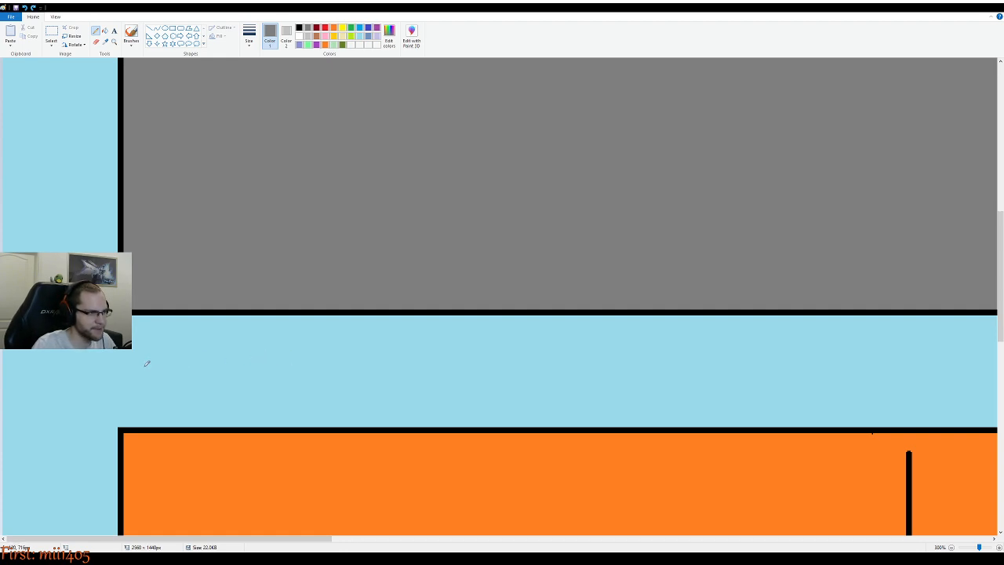
mouse_move(145, 363)
mouse_down()
mouse_move(189, 350)
mouse_move(224, 365)
mouse_move(208, 381)
mouse_up()
key(ctrl+z)
mouse_move(147, 368)
mouse_down()
mouse_move(178, 348)
mouse_move(209, 352)
mouse_move(157, 364)
mouse_move(186, 347)
mouse_move(240, 349)
mouse_move(255, 363)
mouse_up()
key(ctrl+z)
key(ctrl+z)
Draw the upper arc and right end of a small flat grey Pencil oval between the grey and orange panels
mouse_move(151, 367)
mouse_down()
mouse_move(217, 352)
mouse_move(249, 372)
mouse_move(237, 388)
mouse_move(200, 393)
mouse_move(143, 378)
mouse_up()
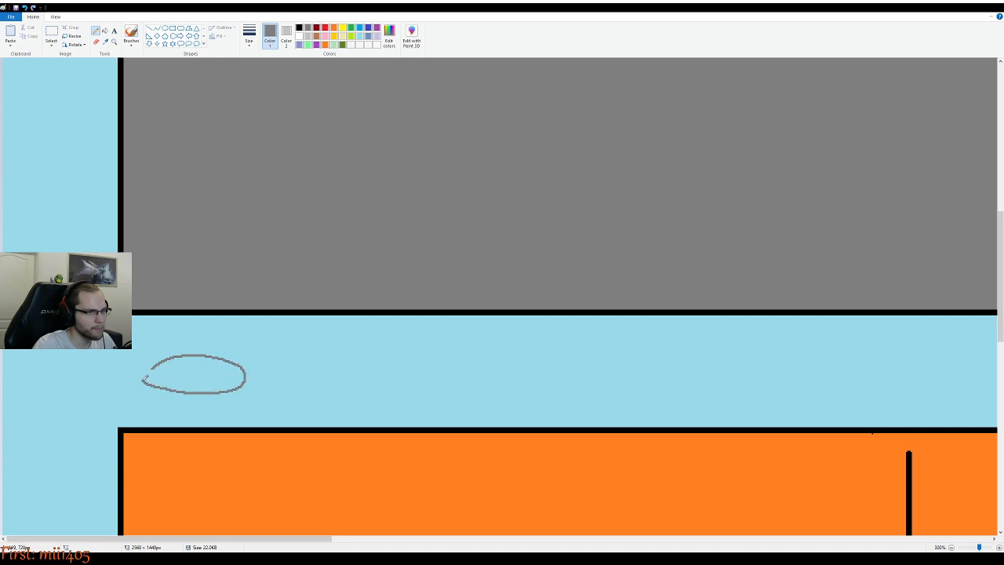
key(ctrl+z)
mouse_move(236, 385)
mouse_down()
mouse_move(192, 390)
mouse_move(243, 383)
mouse_move(182, 388)
mouse_move(235, 388)
mouse_move(207, 389)
mouse_up()
key(ctrl+z)
key(ctrl+z)
key(ctrl+z)
key(ctrl+z)
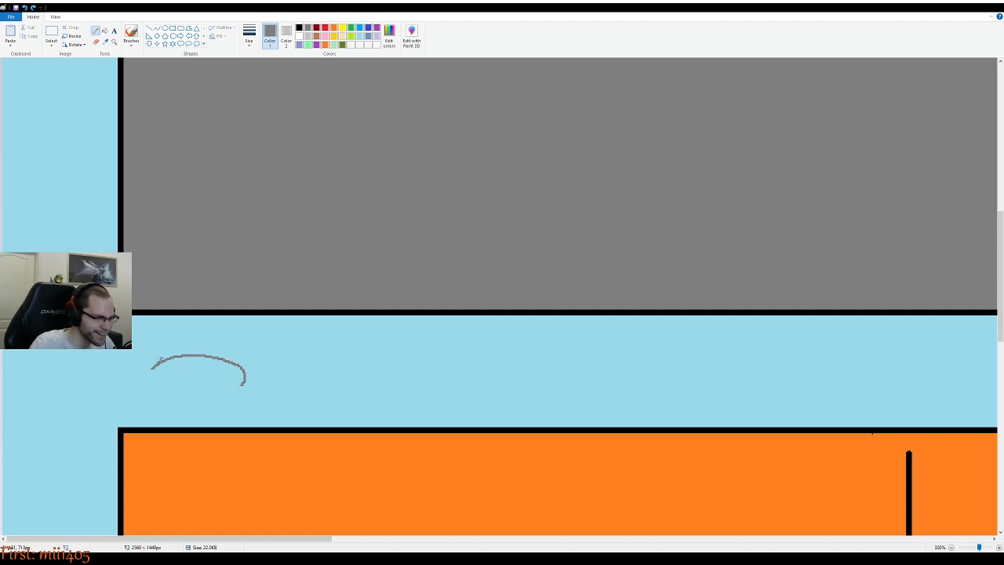
Close the grey oval freehand along its left end and underside, undoing the strokes that miss
mouse_move(155, 364)
mouse_down()
mouse_move(152, 373)
mouse_move(169, 389)
mouse_move(216, 388)
mouse_move(175, 390)
mouse_move(245, 382)
mouse_move(183, 392)
mouse_move(243, 384)
mouse_up()
key(ctrl+z)
key(ctrl+z)
key(ctrl+z)
key(ctrl+z)
key(ctrl+z)
key(ctrl+z)
key(ctrl+z)
key(ctrl+z)
key(ctrl+z)
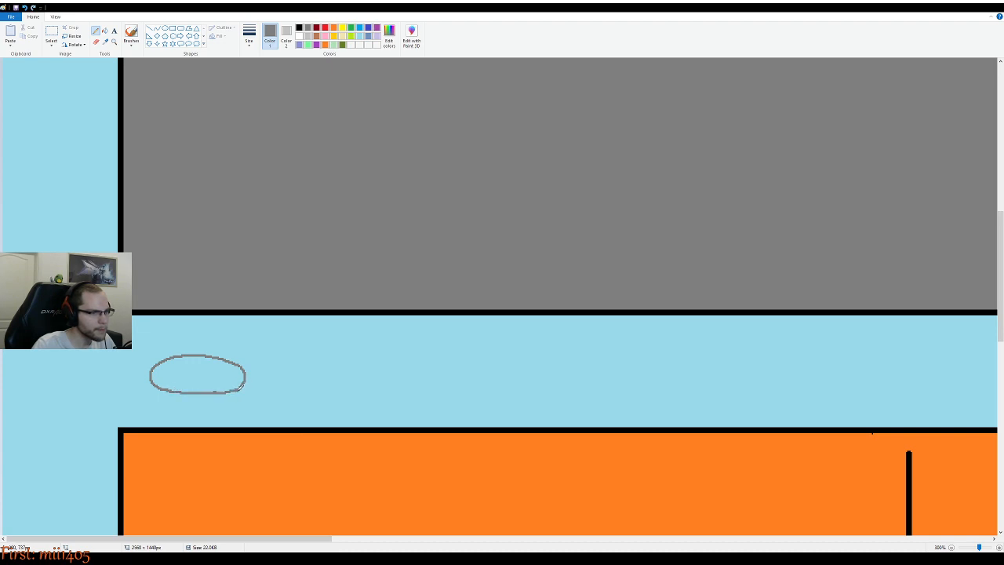
scroll(240, 424, down, 2)
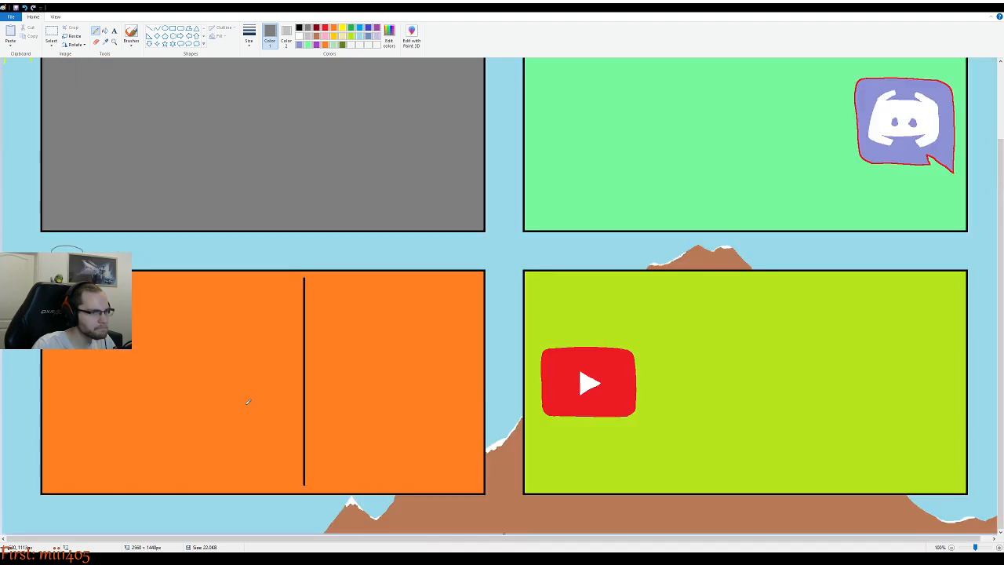
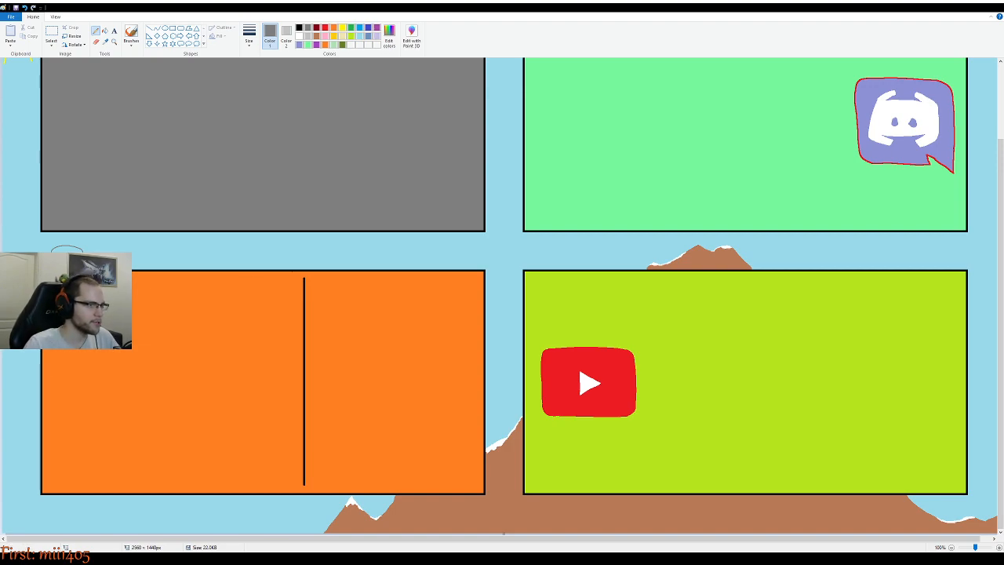
Fill both the inside and the grey outline of the small oval with purple
scroll(102, 276, up, 1)
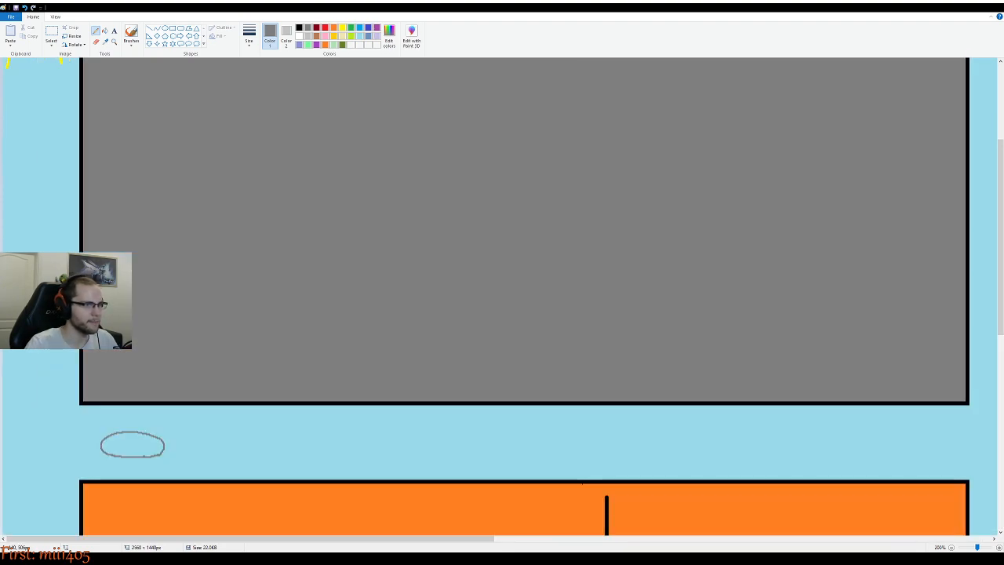
scroll(161, 303, down, 2)
scroll(160, 304, up, 1)
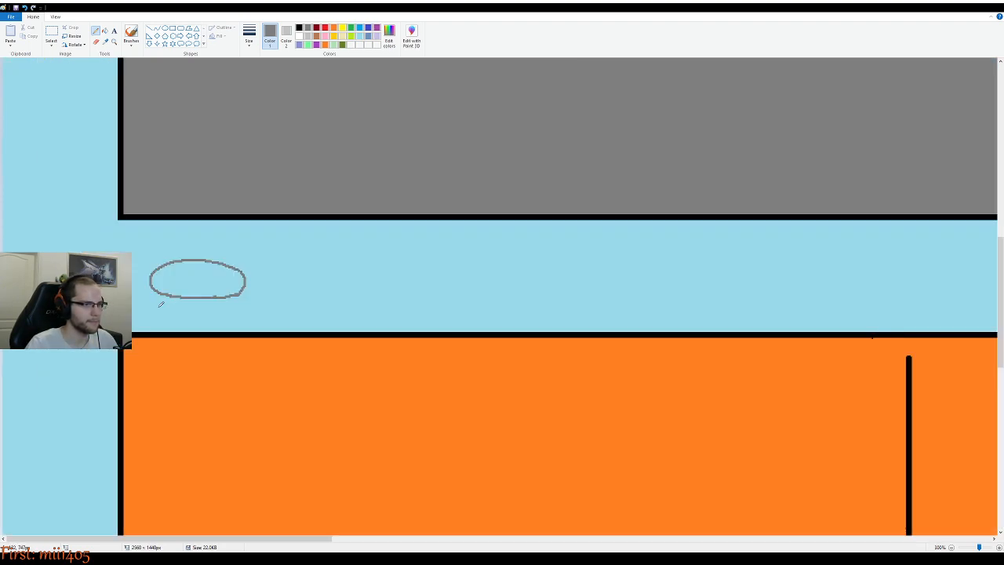
click(325, 28)
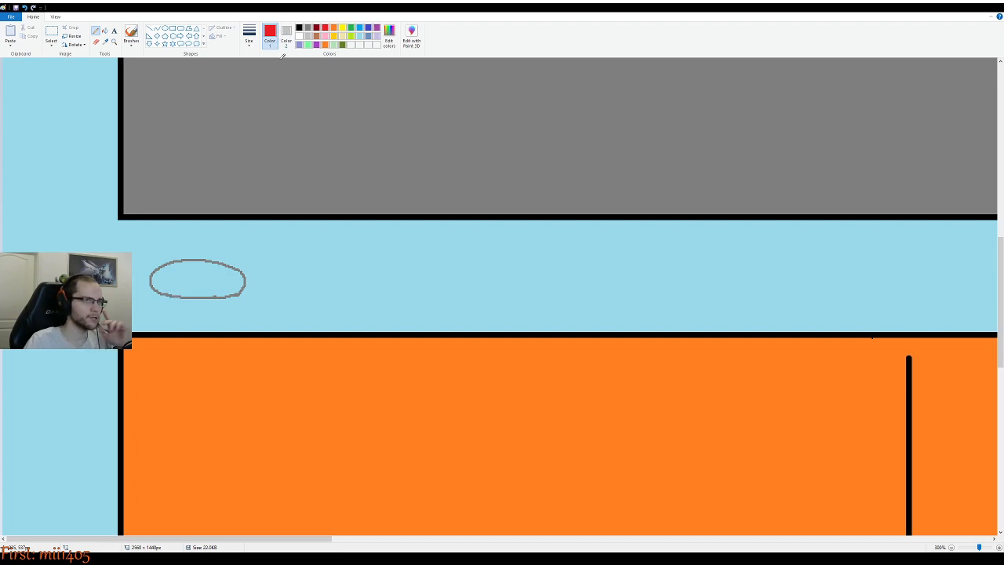
click(376, 29)
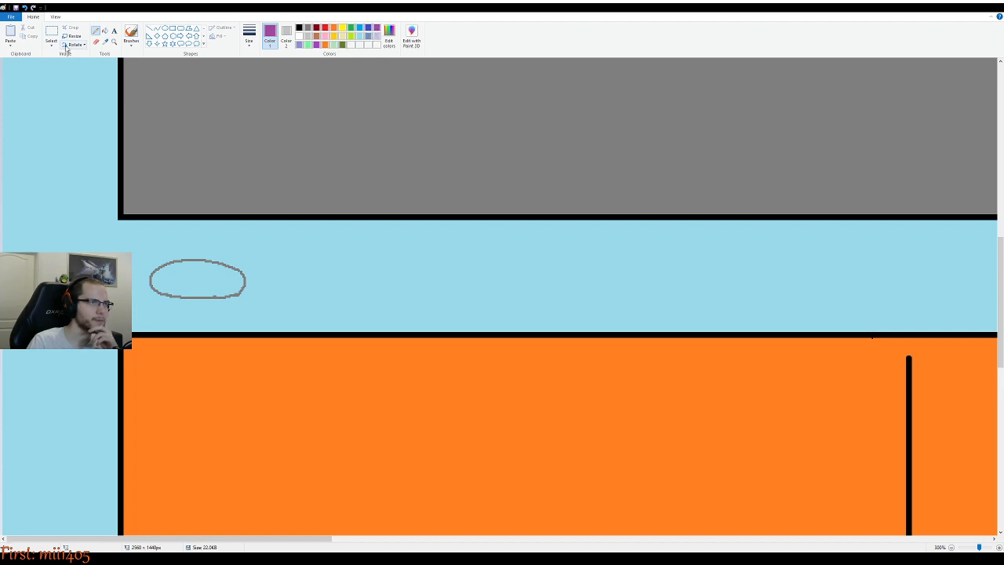
click(104, 31)
click(207, 266)
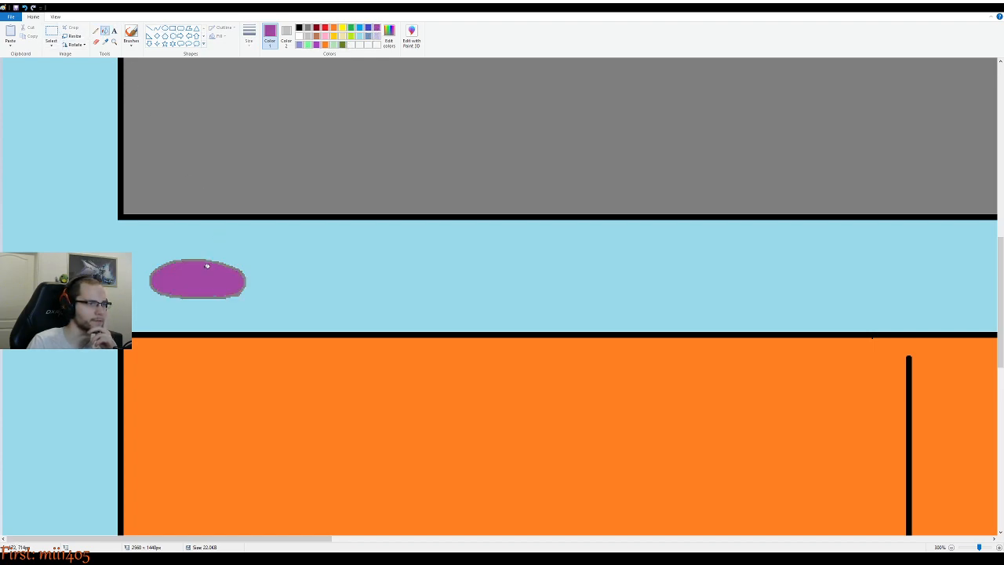
click(165, 265)
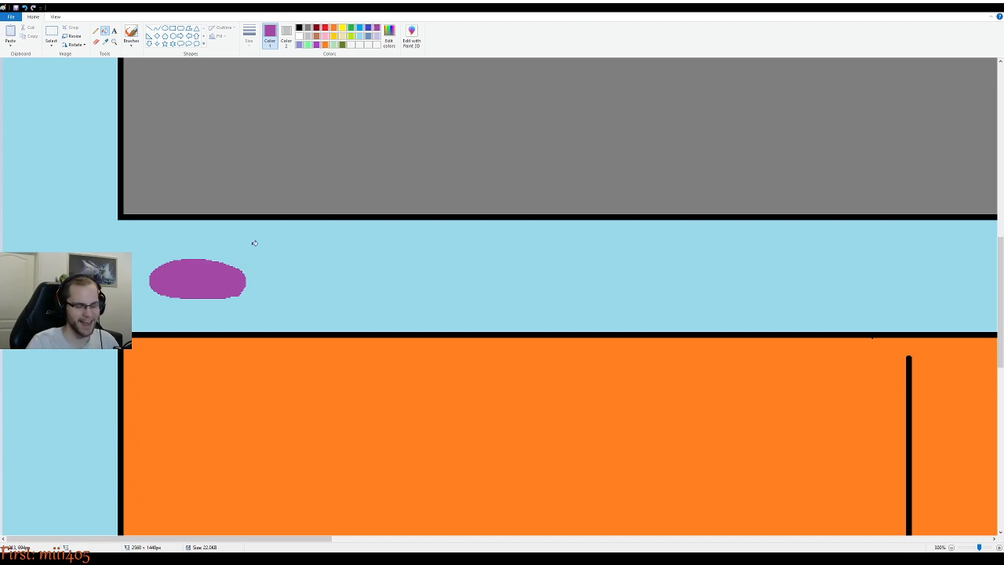
key(ctrl+z)
key(ctrl+z)
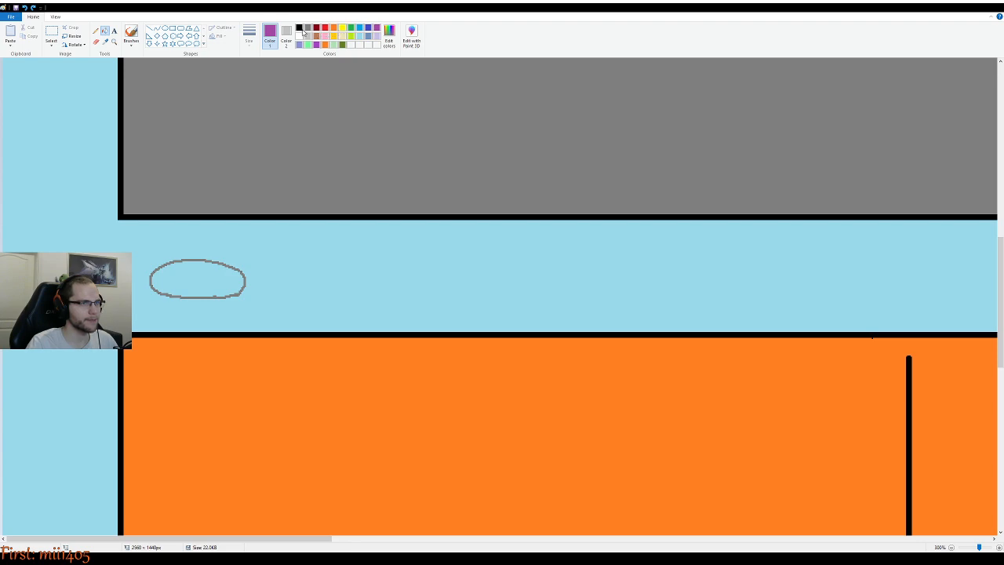
click(186, 262)
click(188, 258)
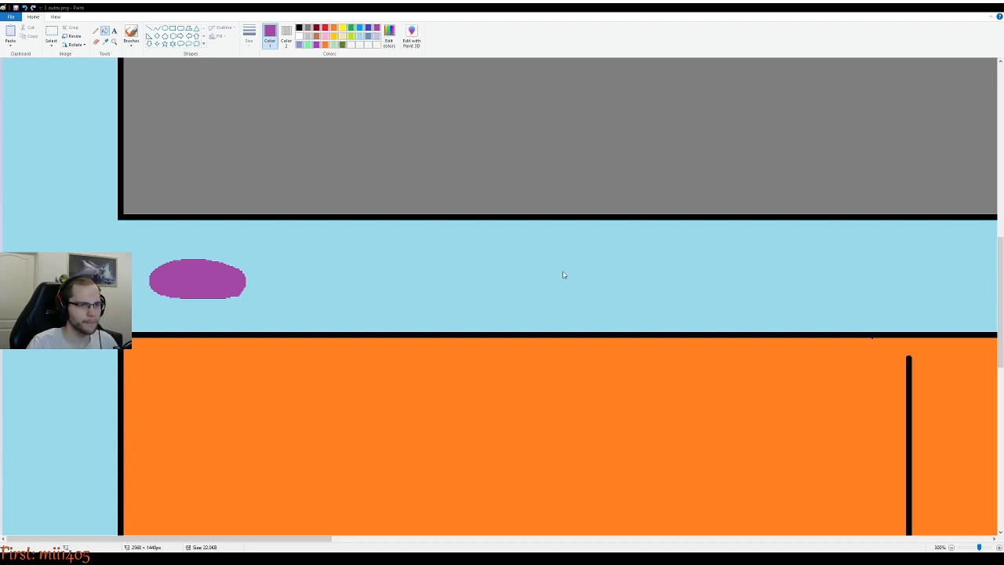
Add a darker purple custom colour and draw three roughly horizontal Pencil lines across the purple oval
click(436, 339)
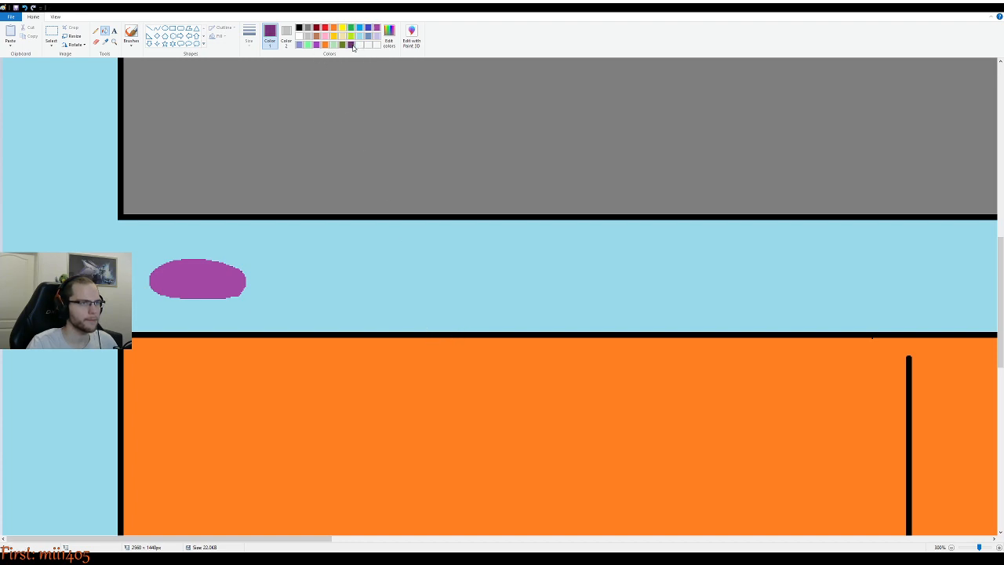
click(95, 30)
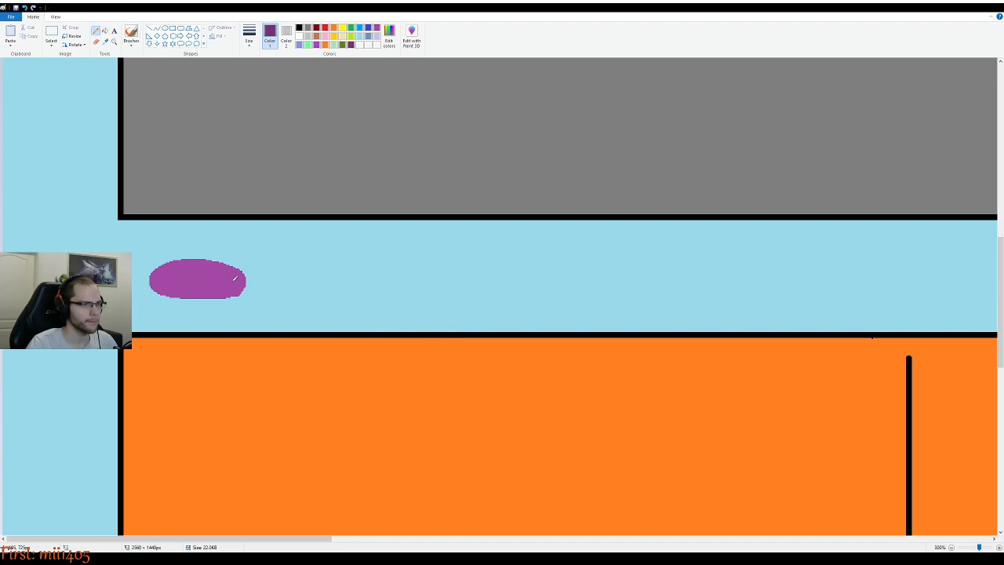
mouse_move(233, 277)
mouse_down()
mouse_move(168, 267)
mouse_move(219, 282)
mouse_move(162, 285)
mouse_up()
drag(225, 291, 182, 291)
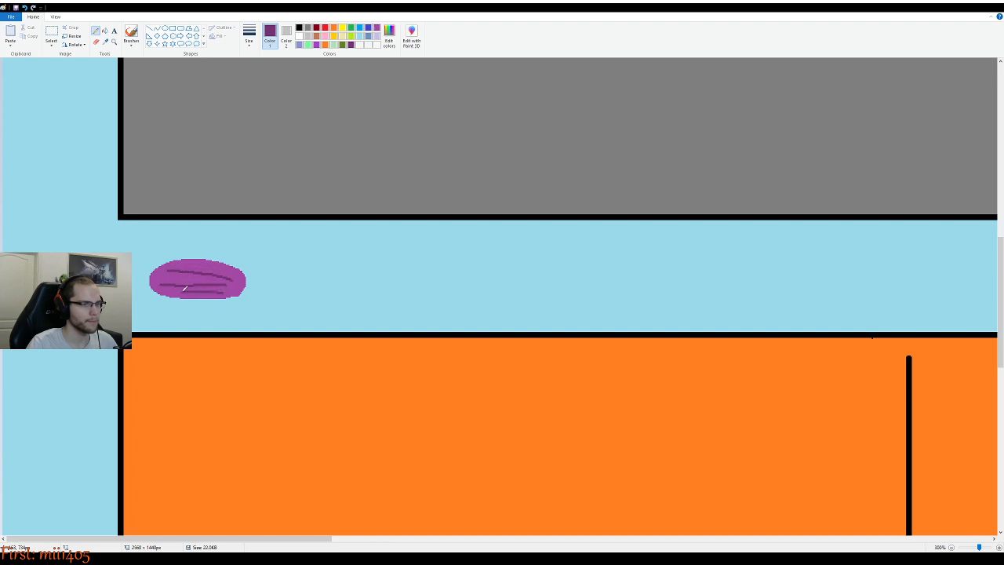
Try filling the purple oval between the grey and orange panels with pink
scroll(235, 300, down, 2)
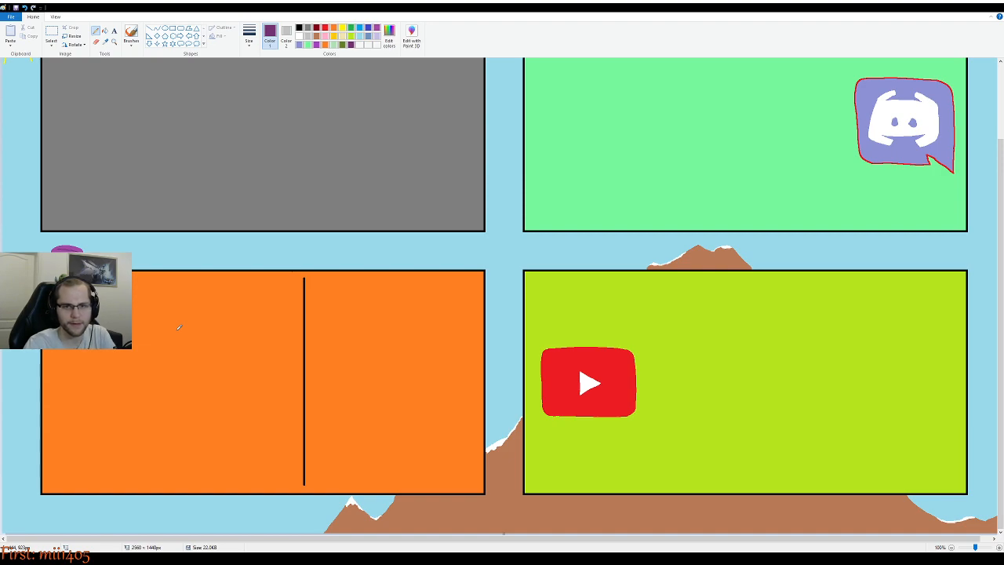
click(325, 36)
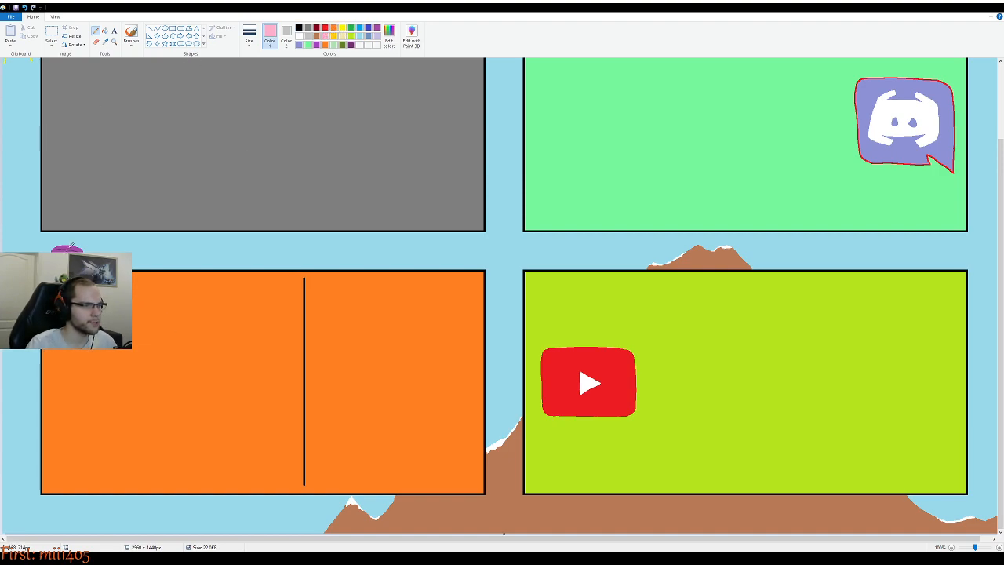
click(105, 30)
click(75, 245)
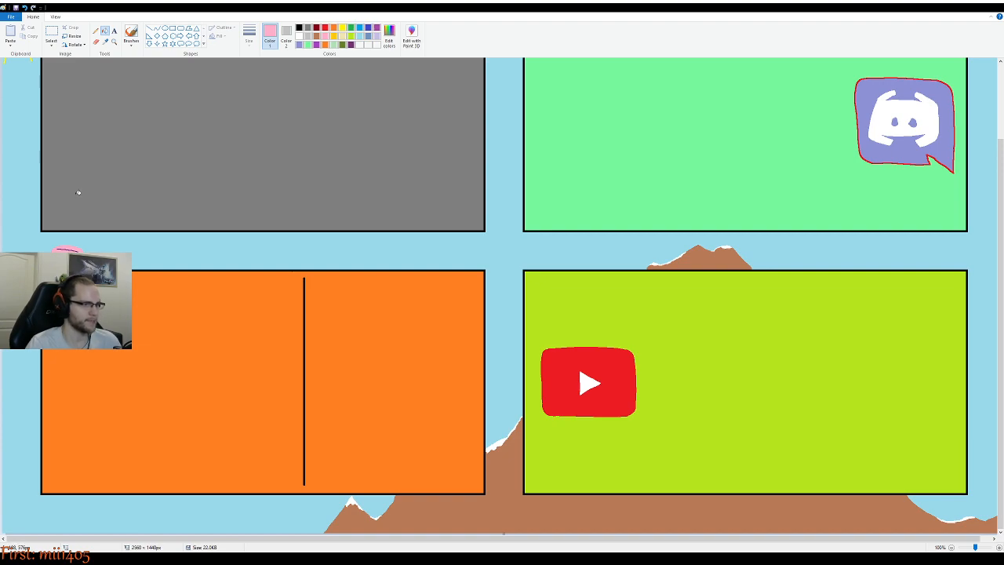
Undo the pink fill, the darker purple lines and the purple fills on the oval, back to its grey outline
key(ctrl+z)
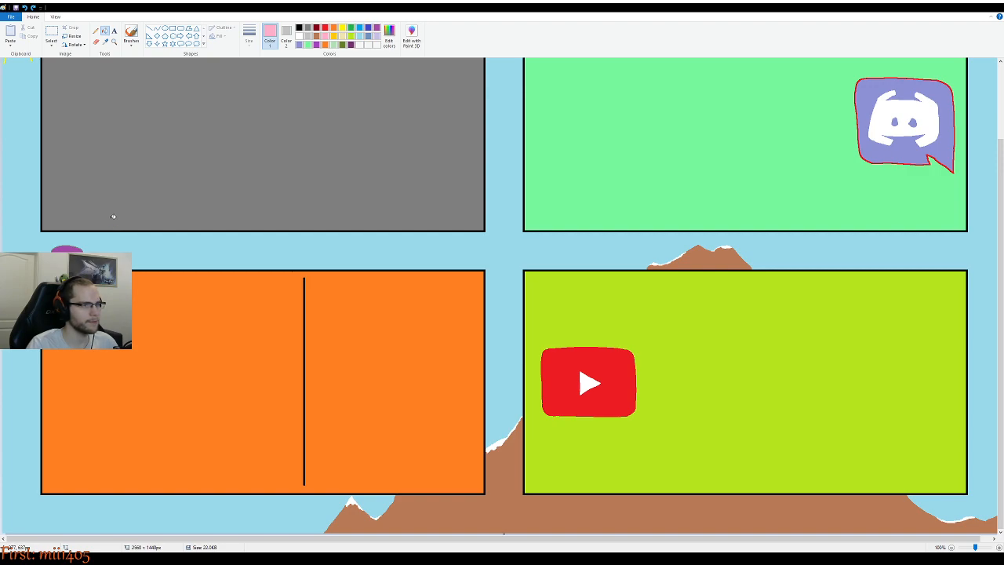
key(ctrl+z)
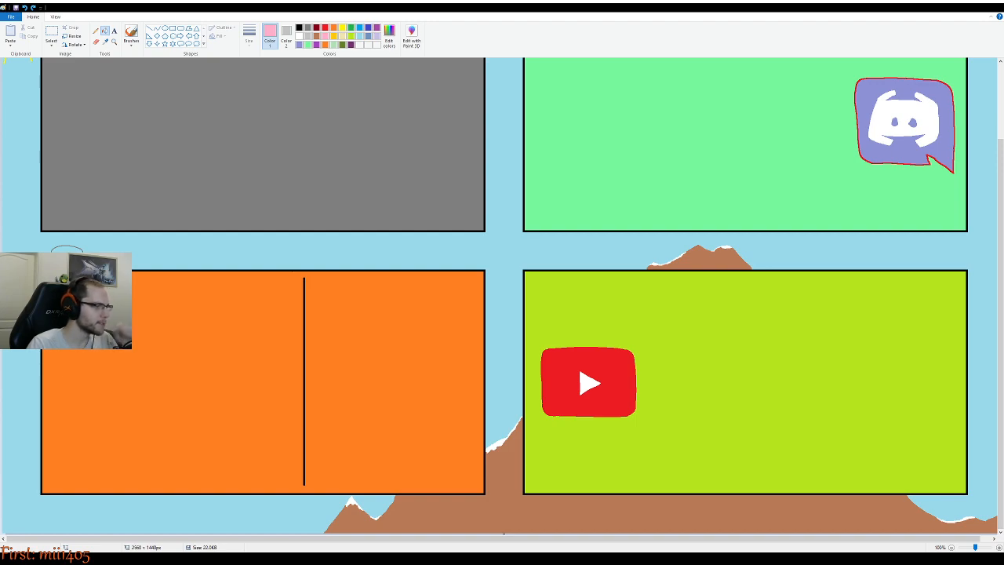
Draw a small dark red Pencil fin at the upper part of the oval's left end, undoing the strokes that miss
scroll(226, 203, up, 1)
scroll(226, 203, down, 3)
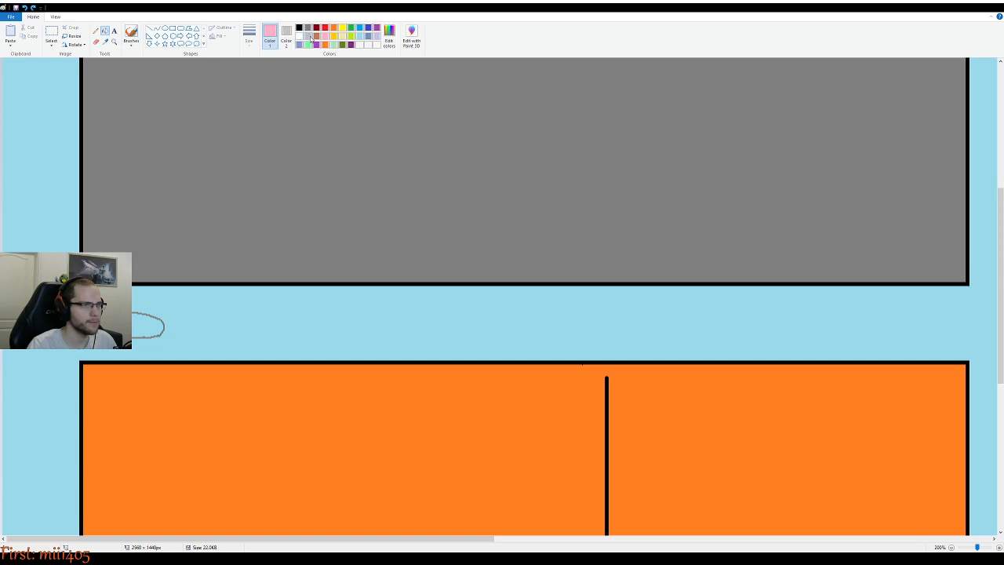
scroll(182, 331, up, 1)
scroll(168, 314, down, 2)
click(96, 30)
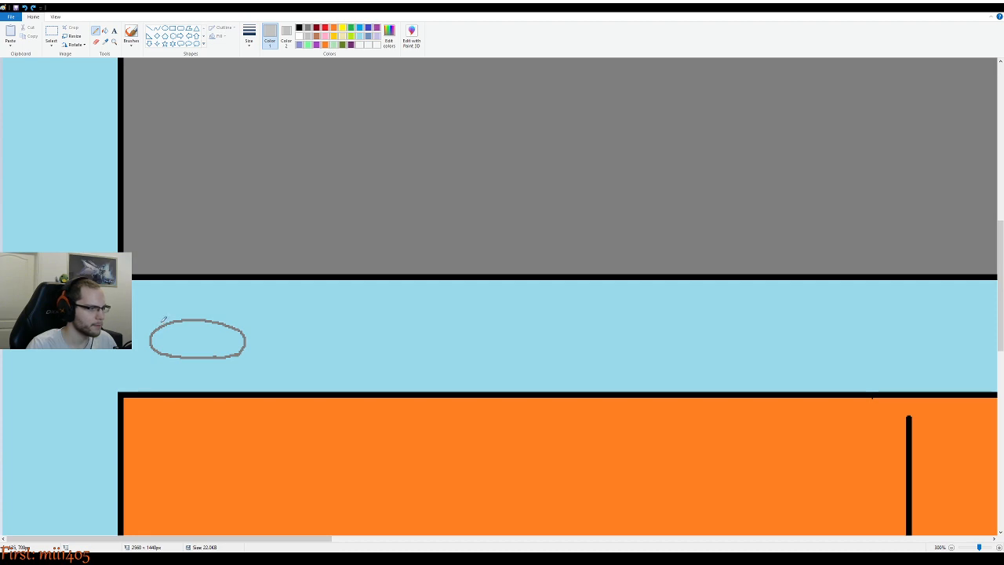
click(316, 28)
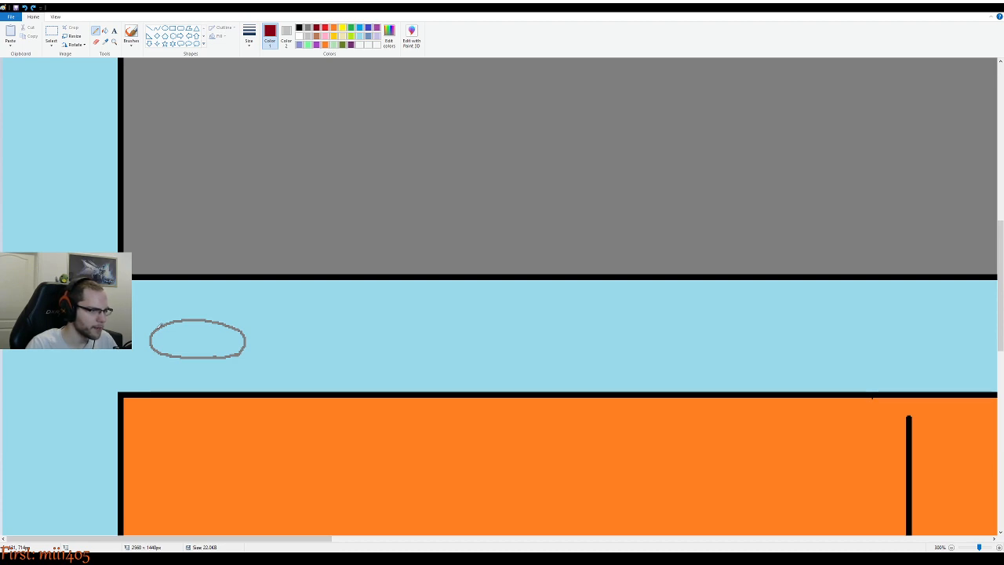
mouse_move(158, 326)
mouse_down()
mouse_move(143, 319)
mouse_move(154, 330)
mouse_up()
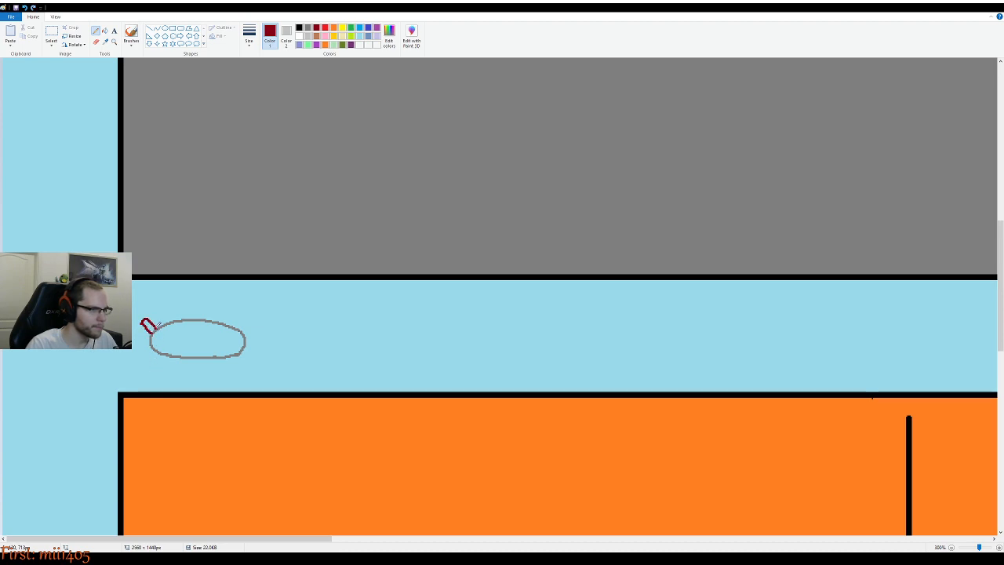
key(ctrl+z)
key(ctrl+z)
drag(143, 321, 149, 335)
key(ctrl+z)
key(ctrl+z)
key(ctrl+z)
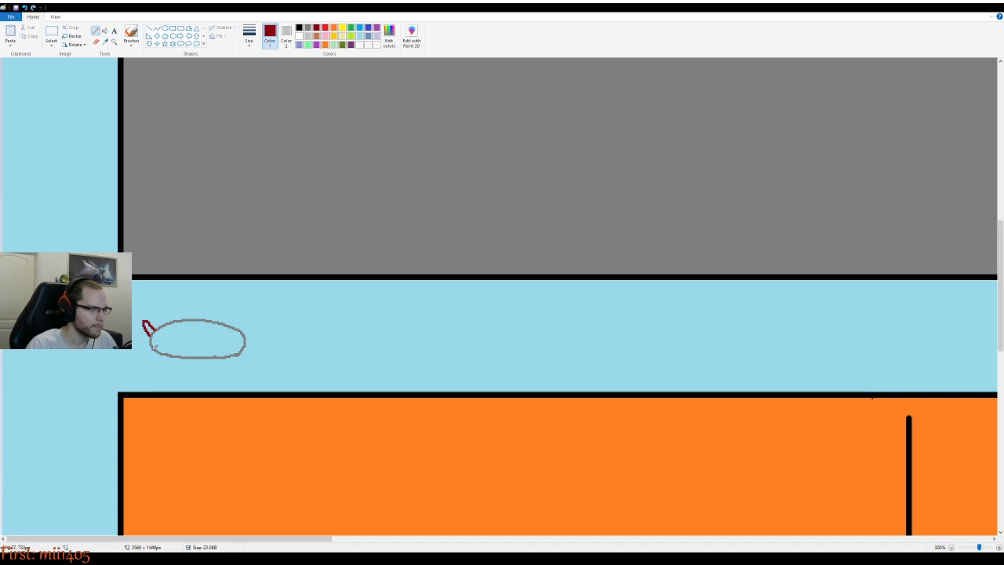
Draw a matching dark red lower fin at the oval's left end and a shallow gondola under its middle
drag(157, 346, 143, 354)
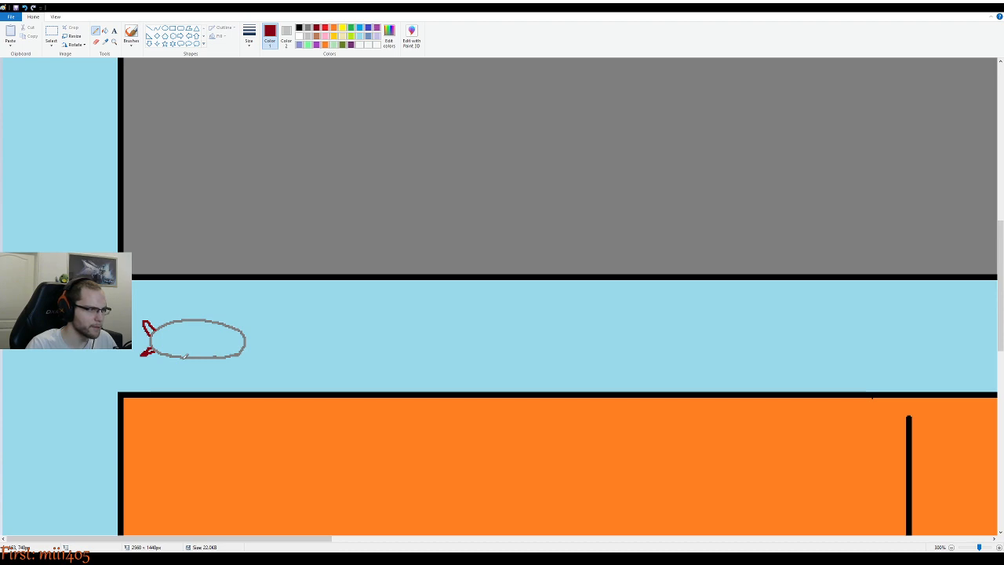
drag(185, 360, 212, 360)
Try filling the airship's oval body with yellow
scroll(224, 392, down, 2)
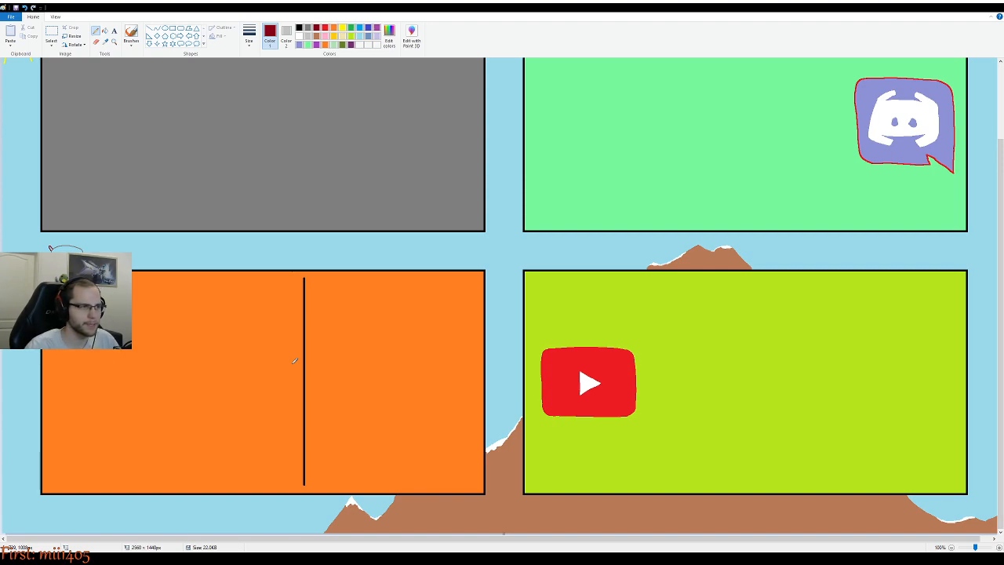
click(343, 27)
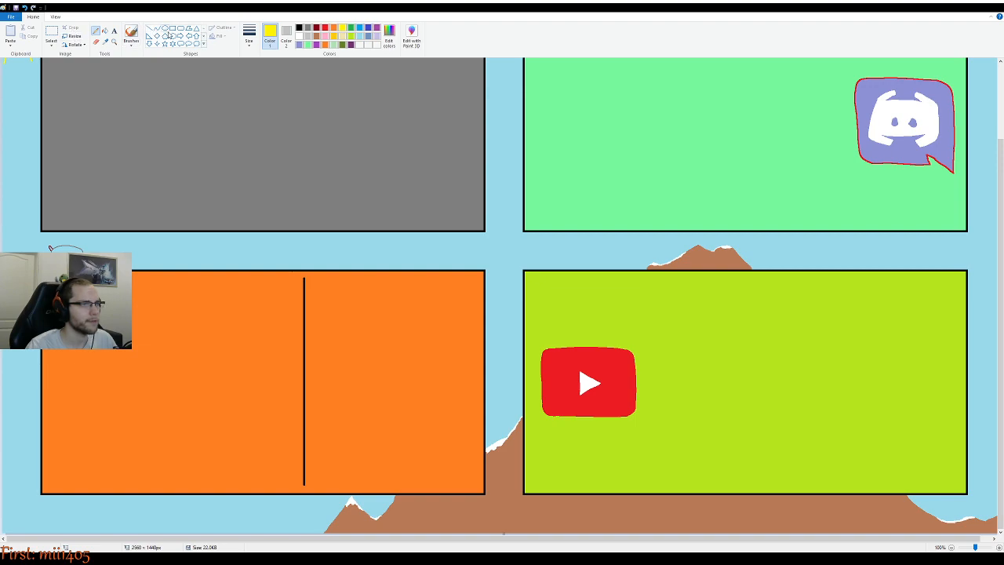
click(104, 32)
click(67, 250)
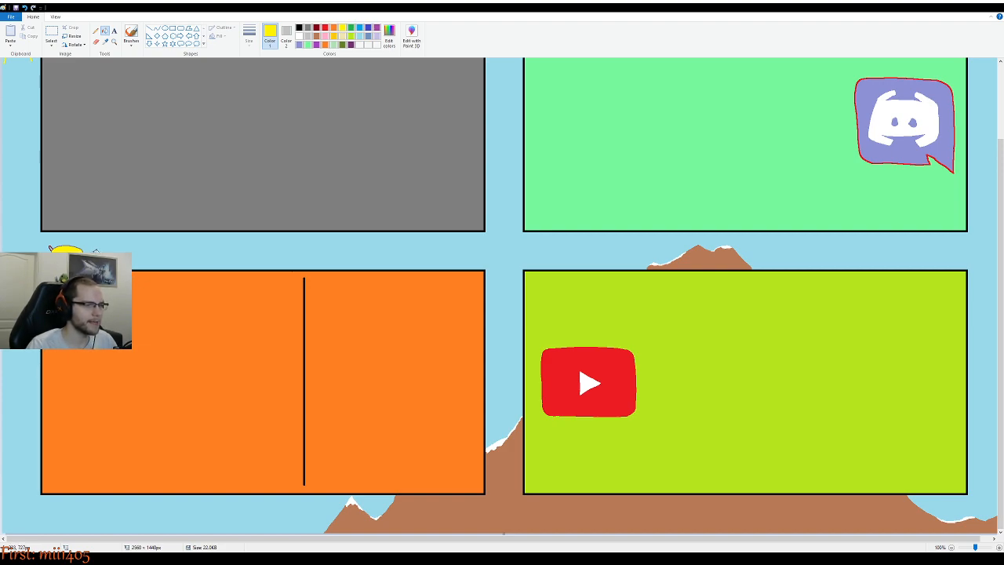
scroll(118, 222, up, 2)
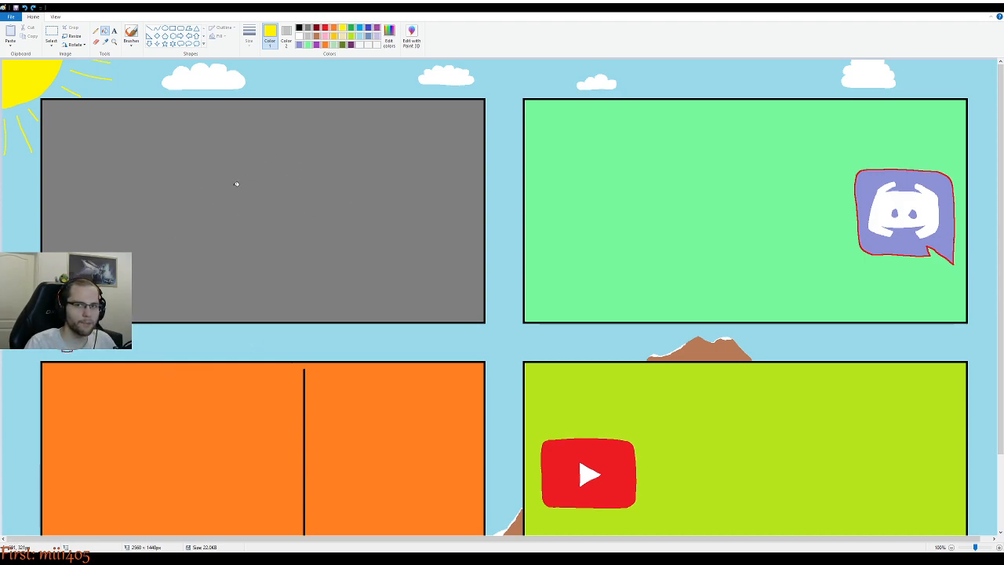
scroll(263, 354, down, 3)
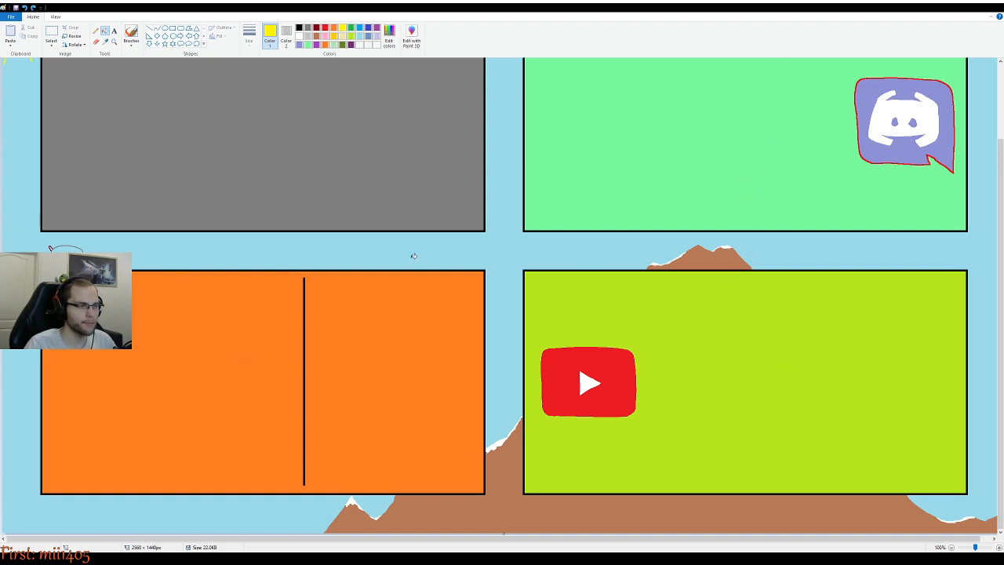
Fill the airship's body and grey outline with blue-grey, and fill the gondola with a custom lighter brown
scroll(151, 337, up, 1)
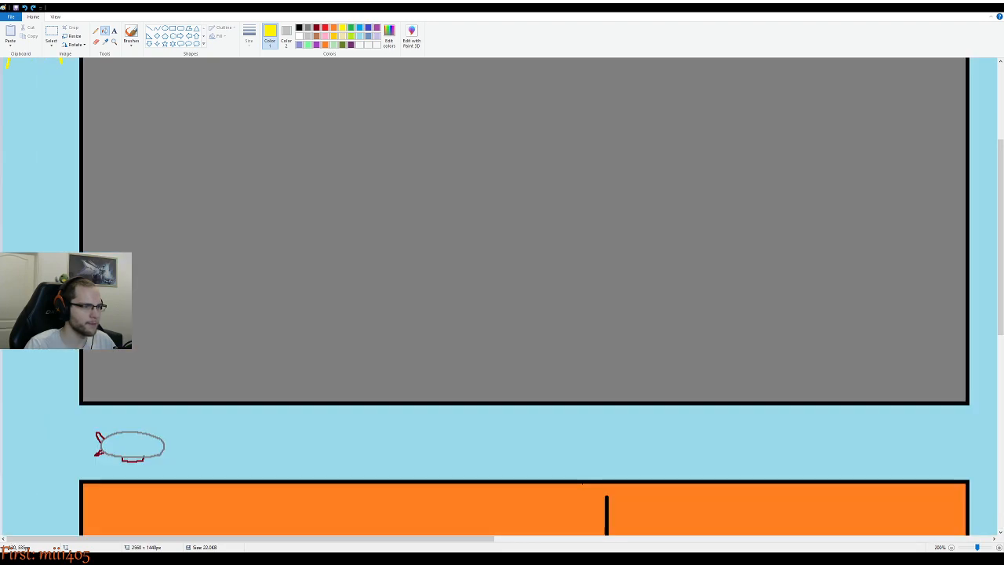
scroll(150, 354, up, 3)
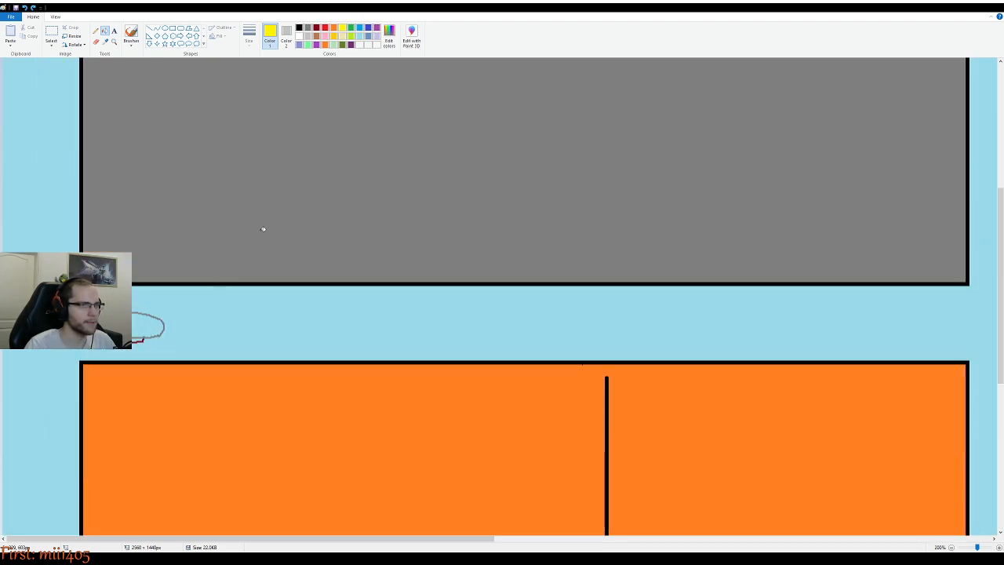
click(368, 36)
click(141, 323)
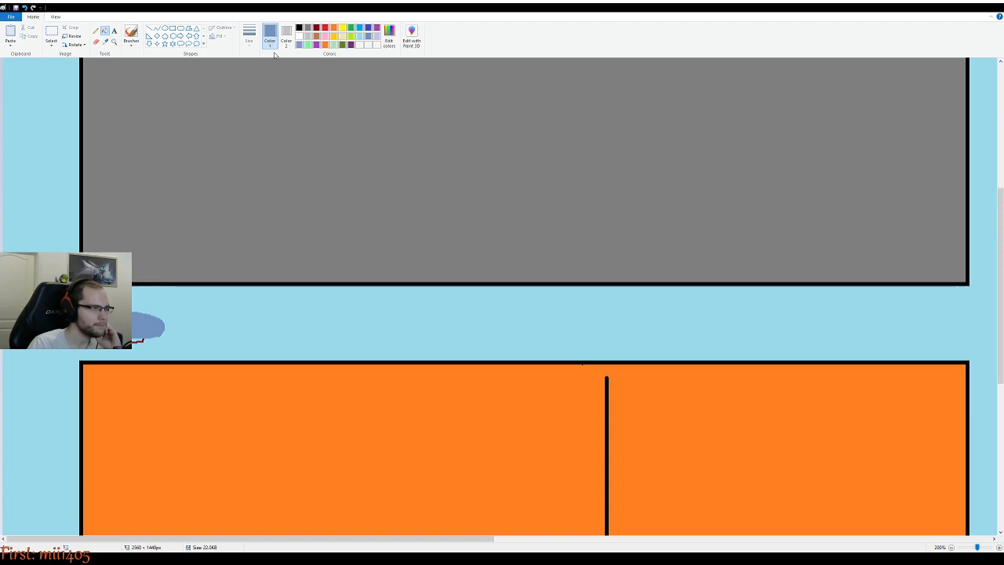
click(316, 37)
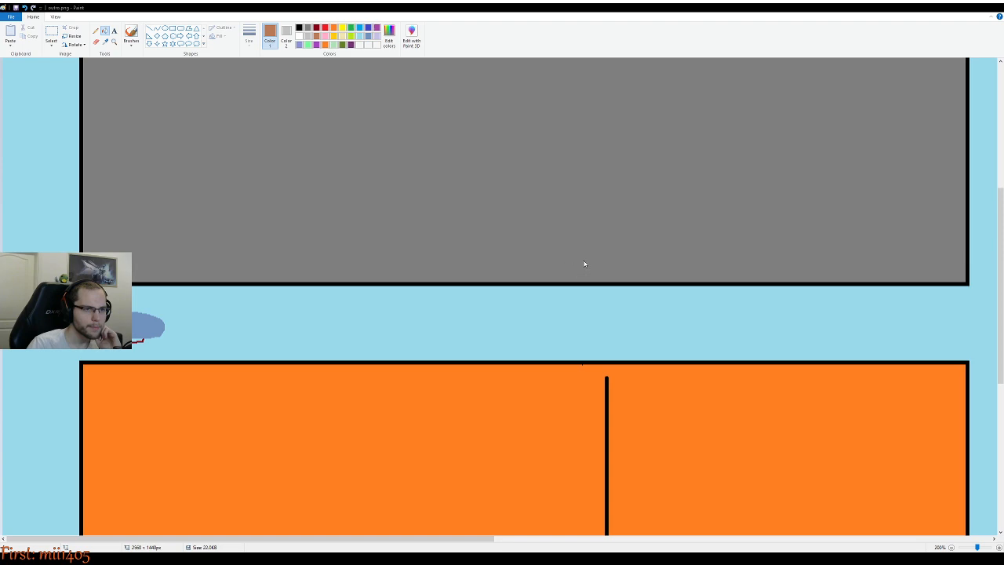
click(433, 333)
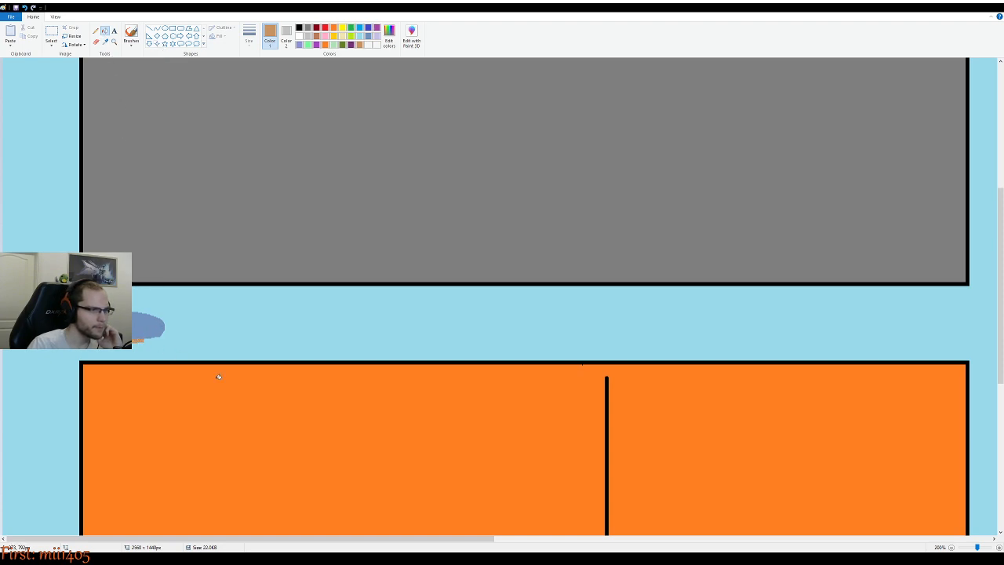
Try drawing a dark red Pencil fin at the airship's tail between the upper and lower fins
scroll(283, 319, down, 2)
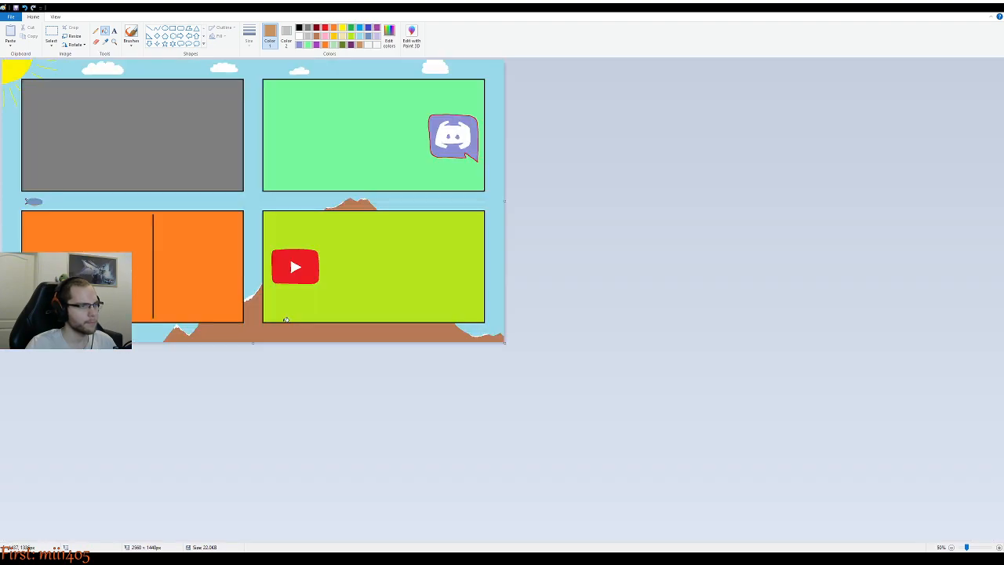
scroll(285, 319, up, 2)
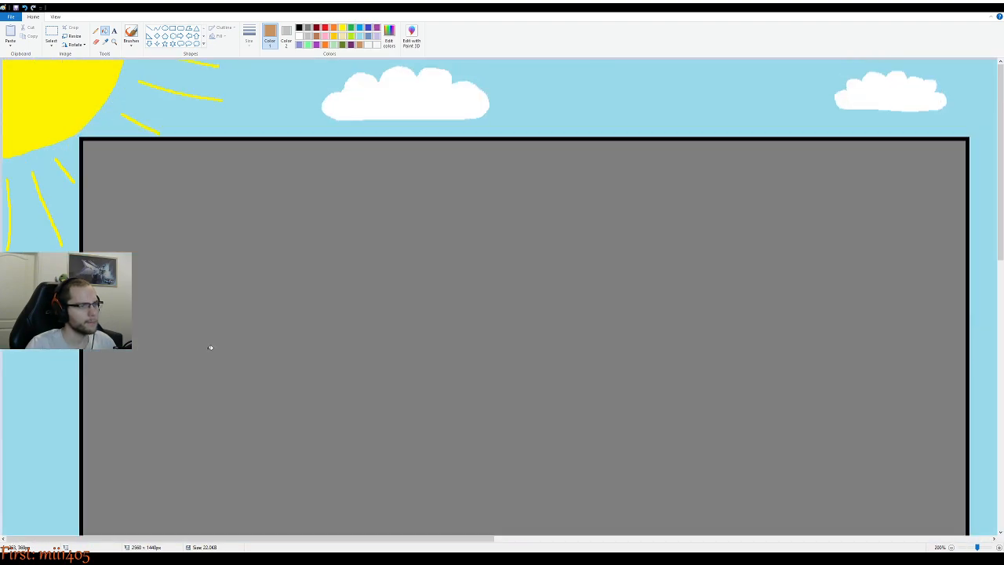
scroll(210, 346, down, 3)
scroll(210, 346, up, 1)
scroll(149, 306, down, 3)
scroll(142, 297, up, 1)
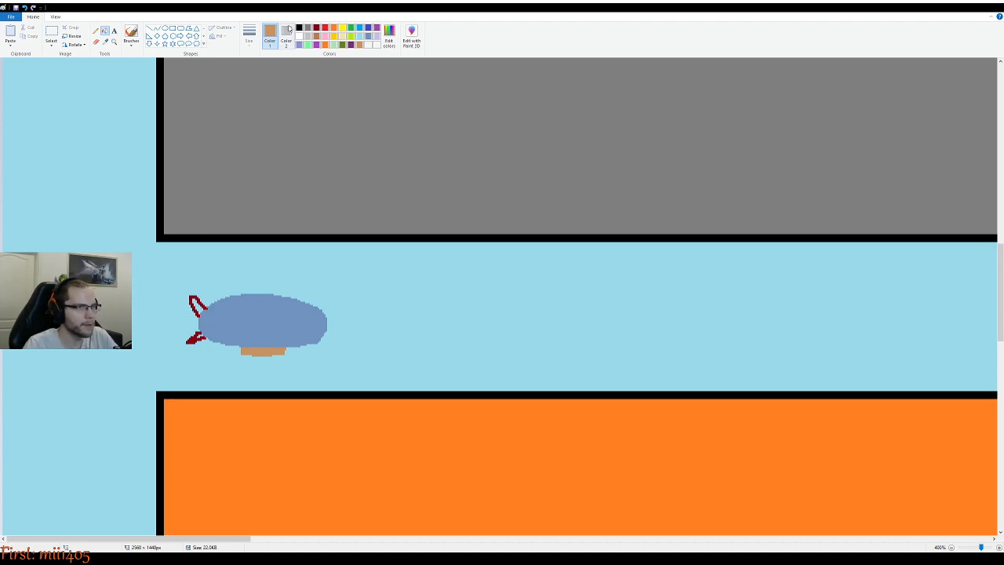
click(325, 29)
click(316, 29)
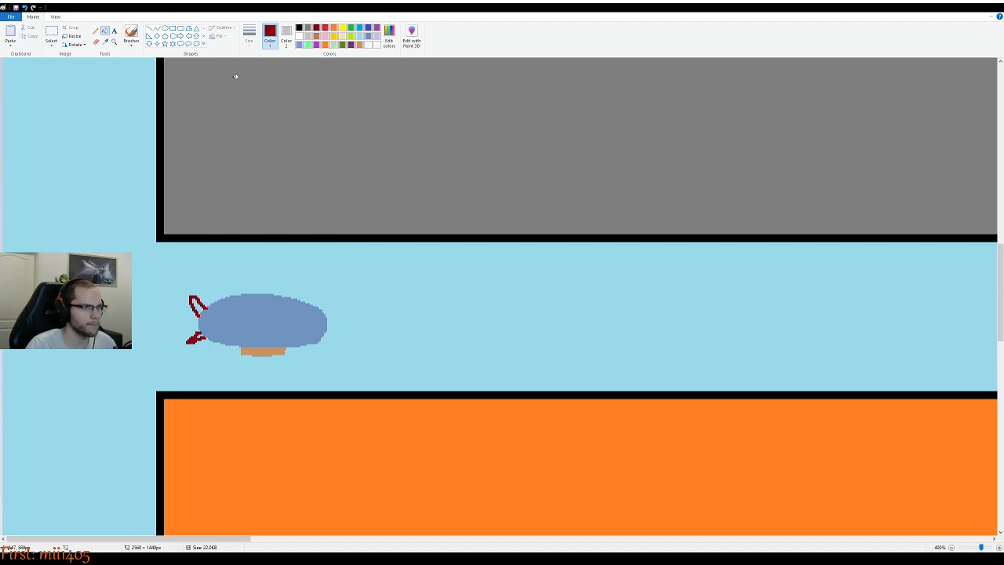
click(95, 30)
drag(190, 319, 204, 325)
key(ctrl+z)
key(ctrl+z)
key(ctrl+z)
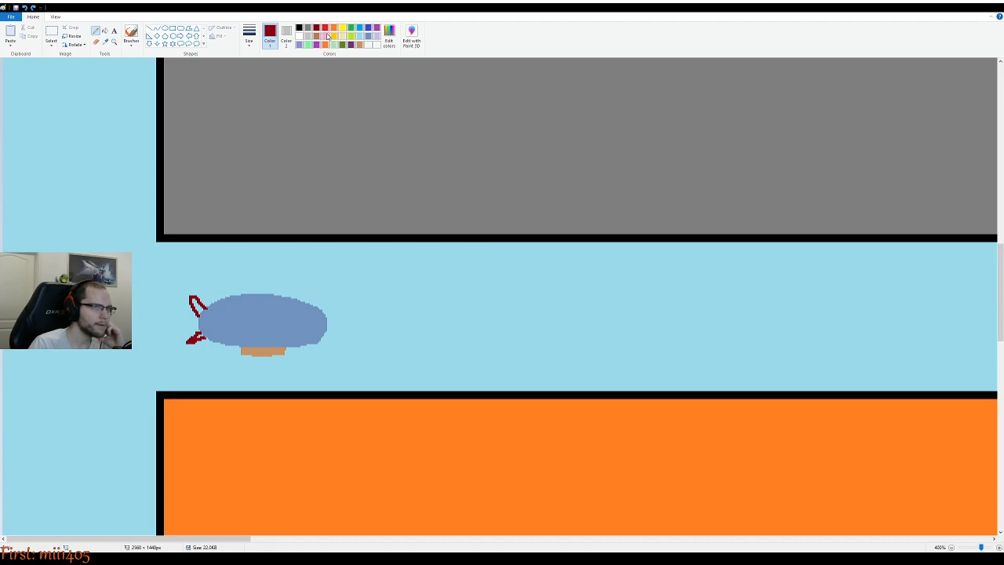
click(299, 44)
click(376, 38)
click(369, 38)
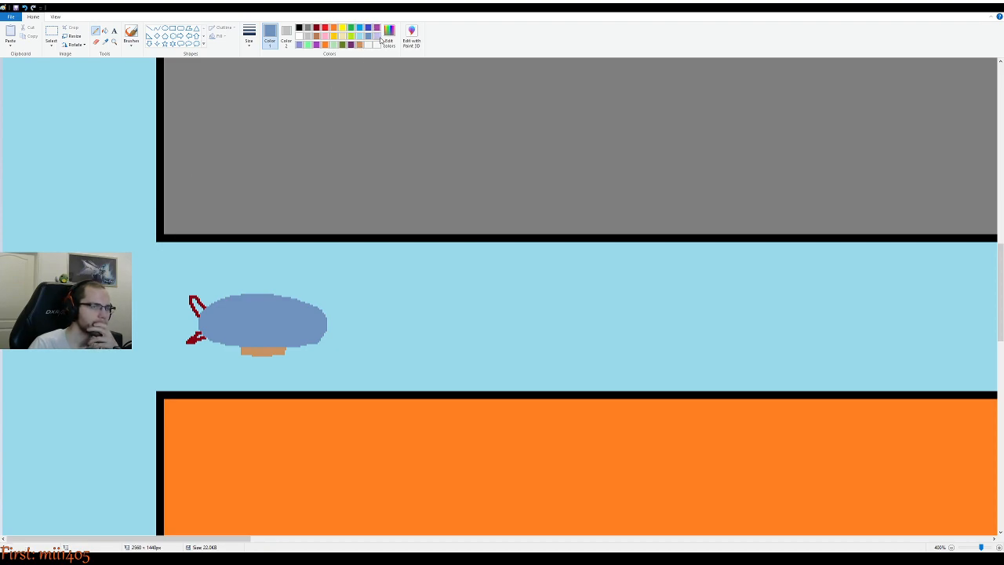
scroll(260, 368, down, 3)
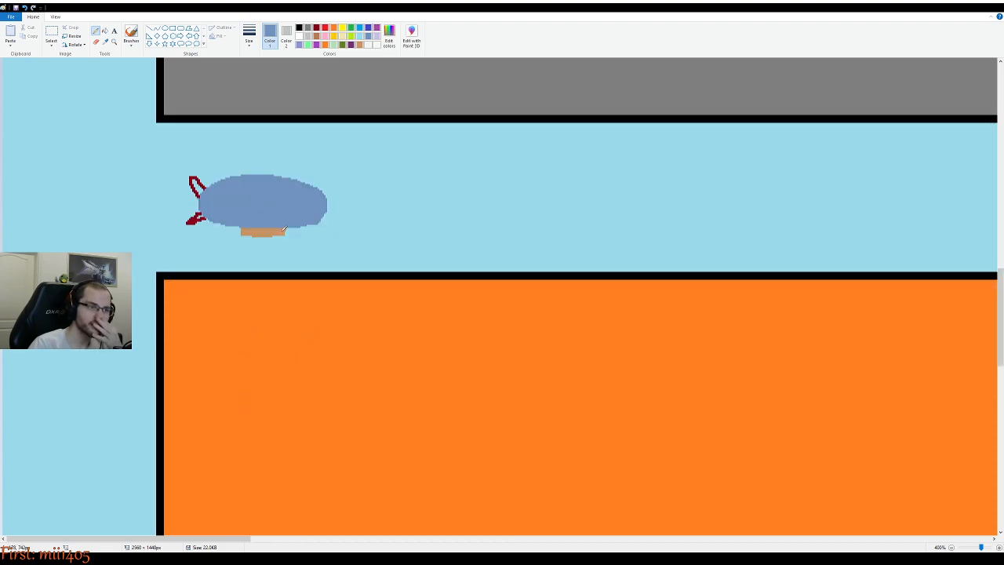
scroll(212, 259, up, 6)
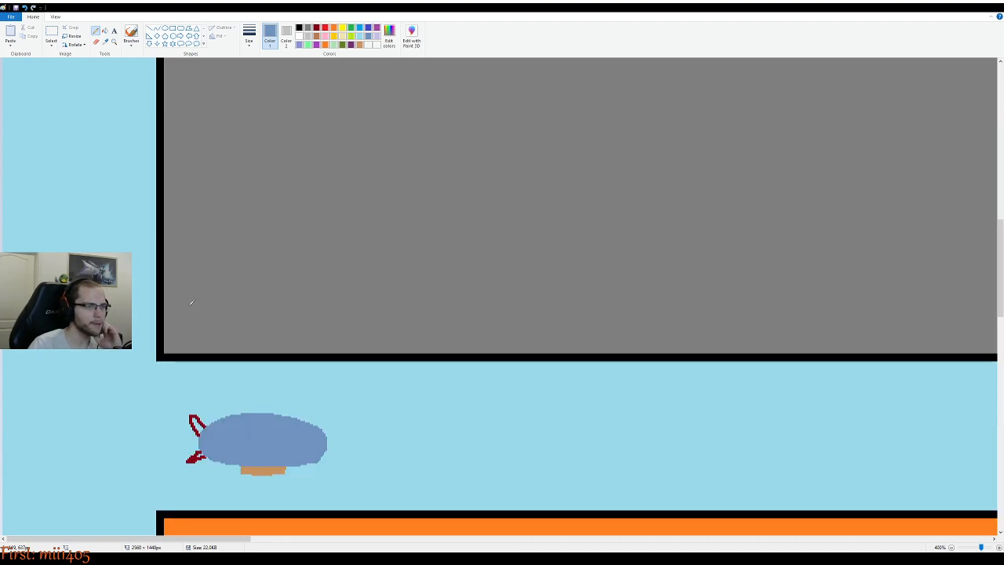
scroll(202, 252, down, 3)
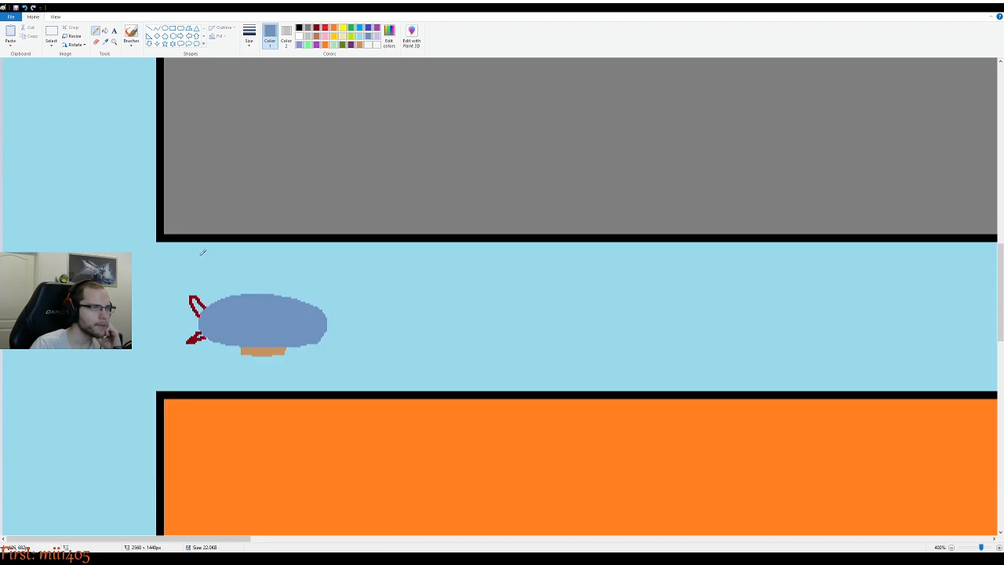
Fill the insides and dark red outlines of both airship tail fins with gold
click(334, 36)
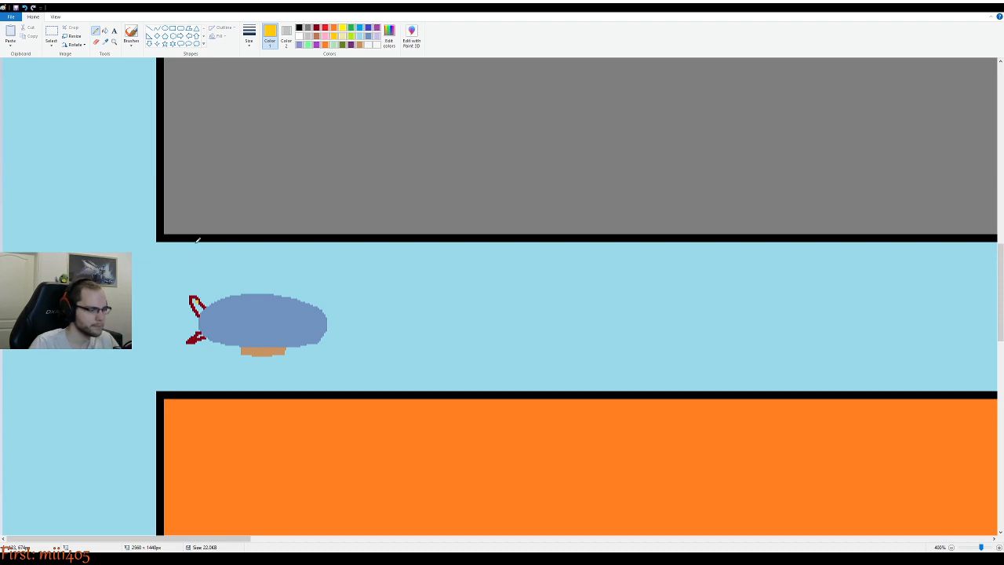
click(106, 33)
click(196, 304)
click(197, 336)
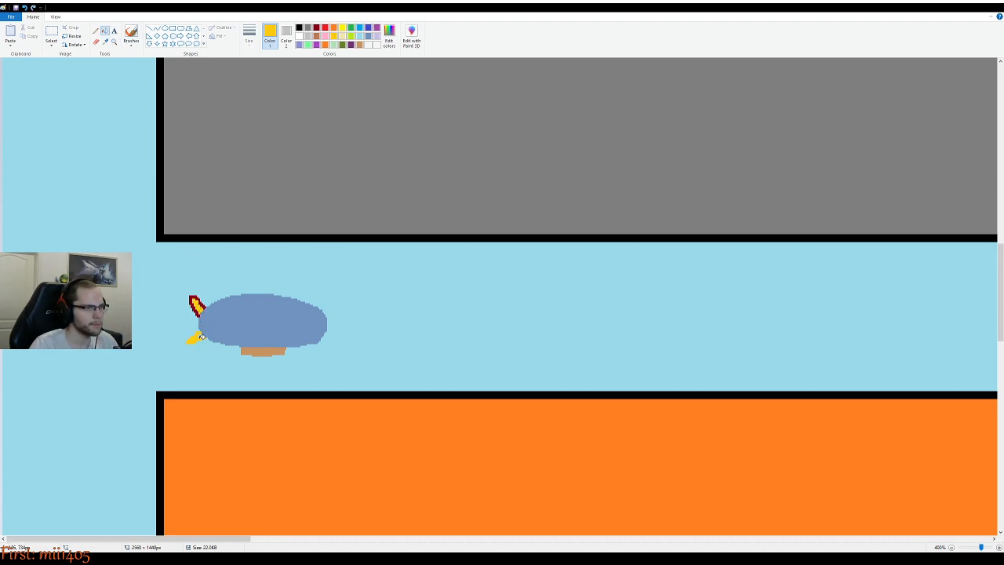
click(196, 300)
Recolour both airship tail fins pink
scroll(191, 369, down, 2)
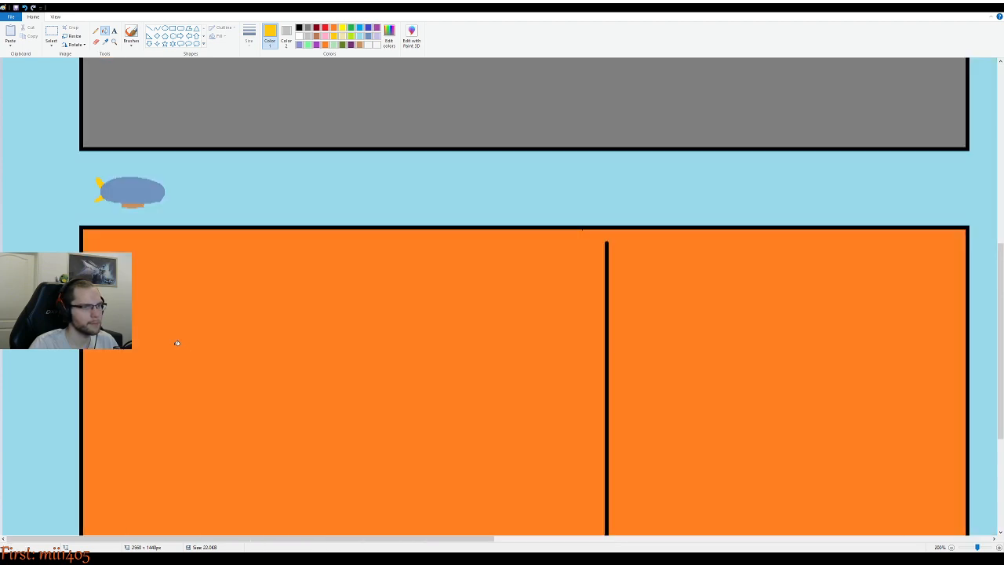
scroll(180, 345, up, 2)
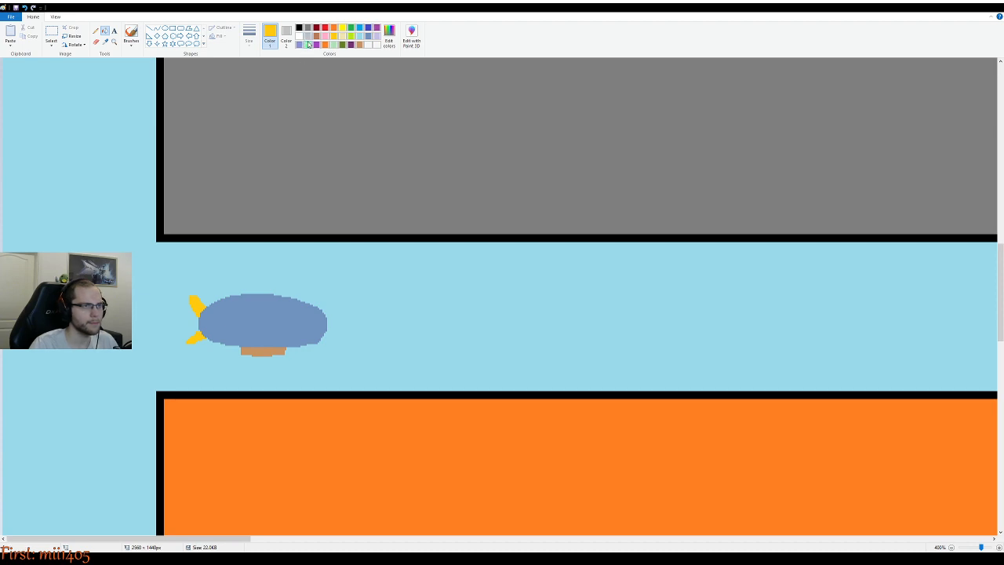
click(326, 36)
click(199, 298)
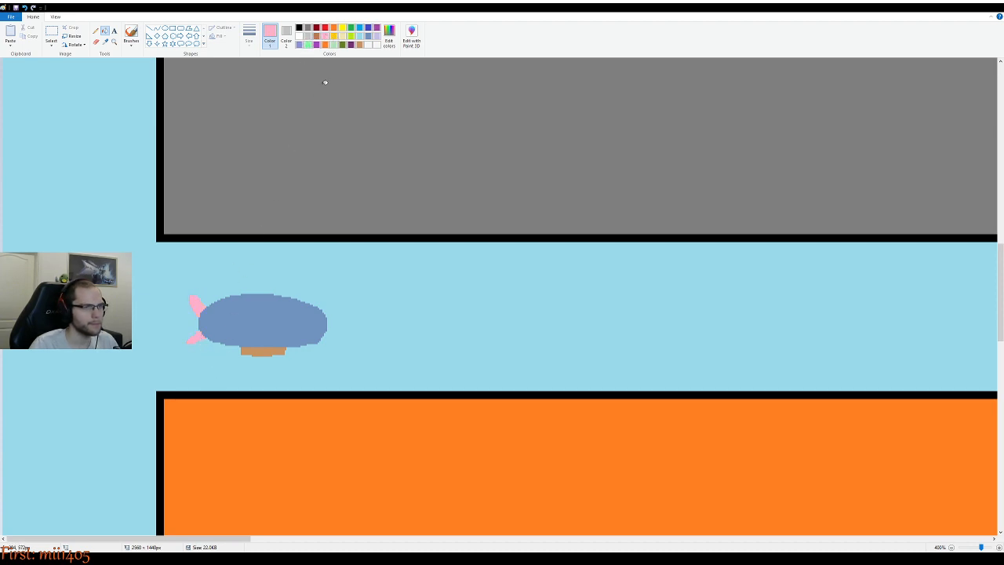
Recolour both airship tail fins dark purple
click(351, 45)
click(196, 305)
click(191, 342)
key(ctrl+z)
click(196, 335)
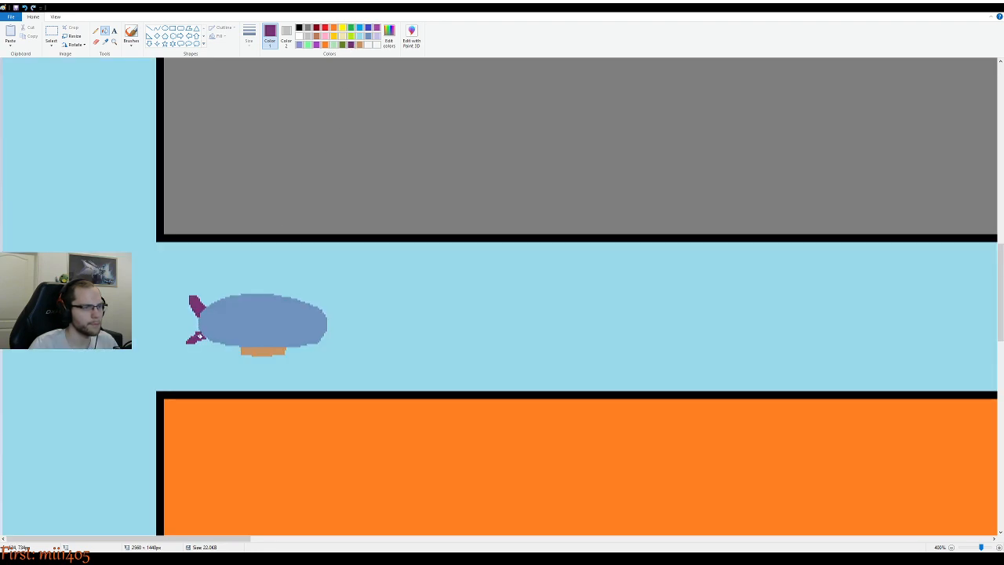
Extend the outer tips of the airship's upper and lower tail fins with dark purple Pencil strokes
ctrl+scroll(282, 353, down, 3)
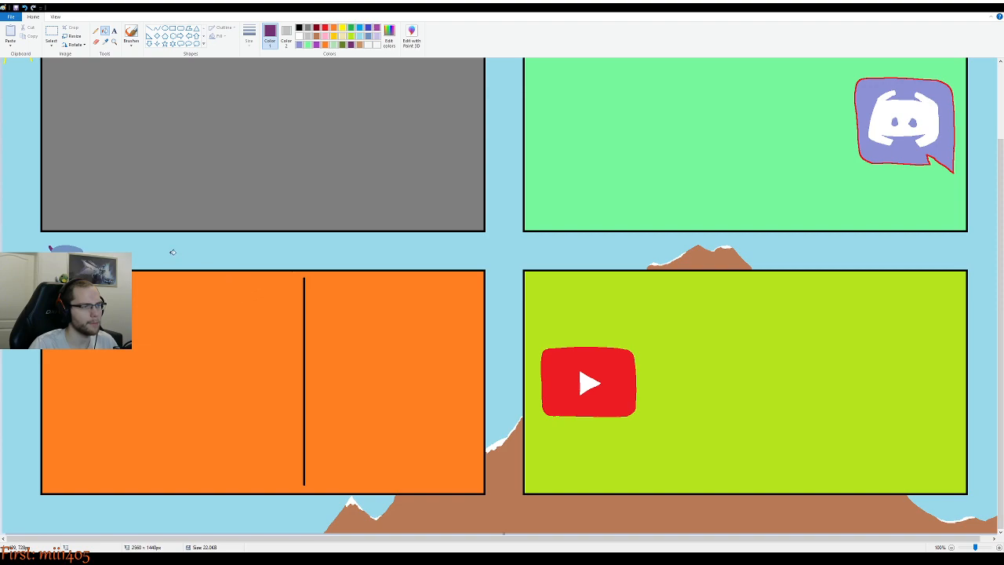
ctrl+scroll(145, 297, up, 2)
scroll(146, 235, up, 3)
ctrl+scroll(154, 226, up, 2)
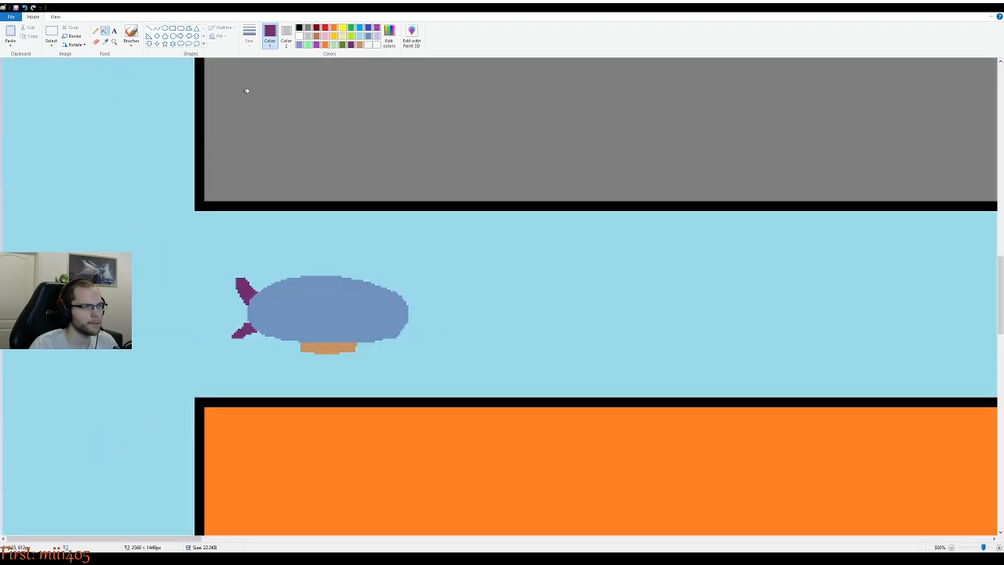
click(96, 31)
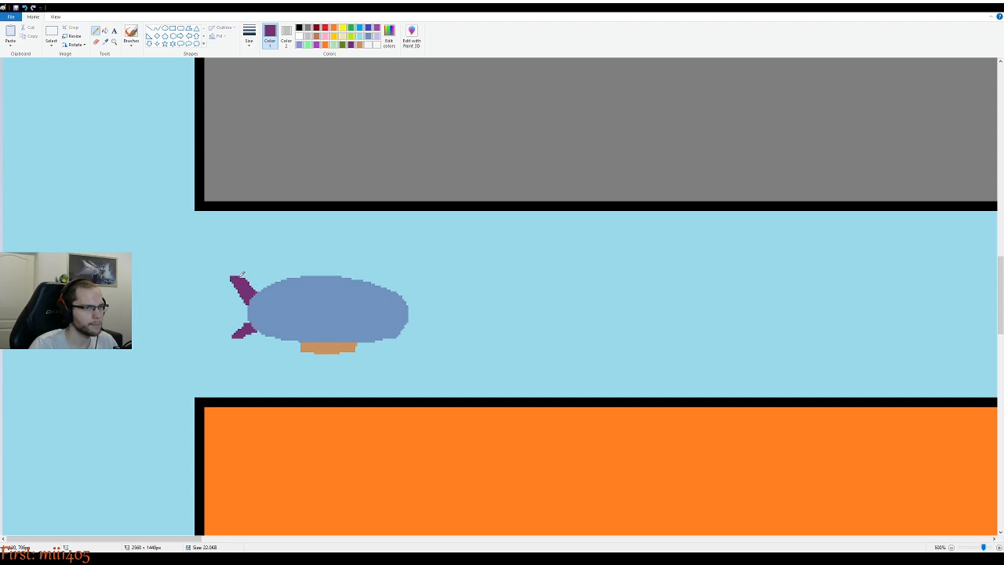
drag(237, 276, 237, 273)
drag(251, 331, 234, 343)
Choose light grey as the Pencil colour for drawing on the grey panel
ctrl+scroll(306, 318, down, 4)
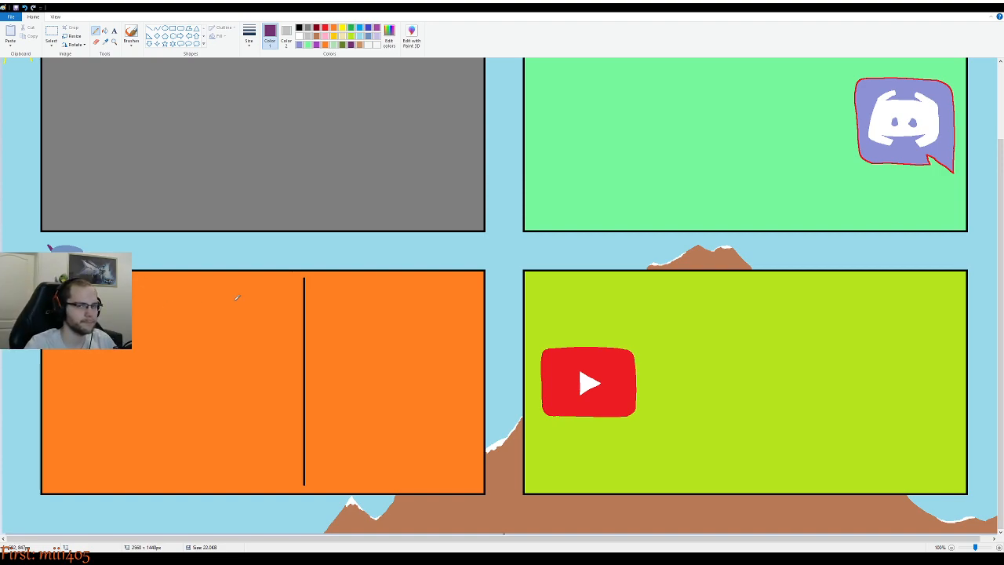
scroll(429, 370, down, 1)
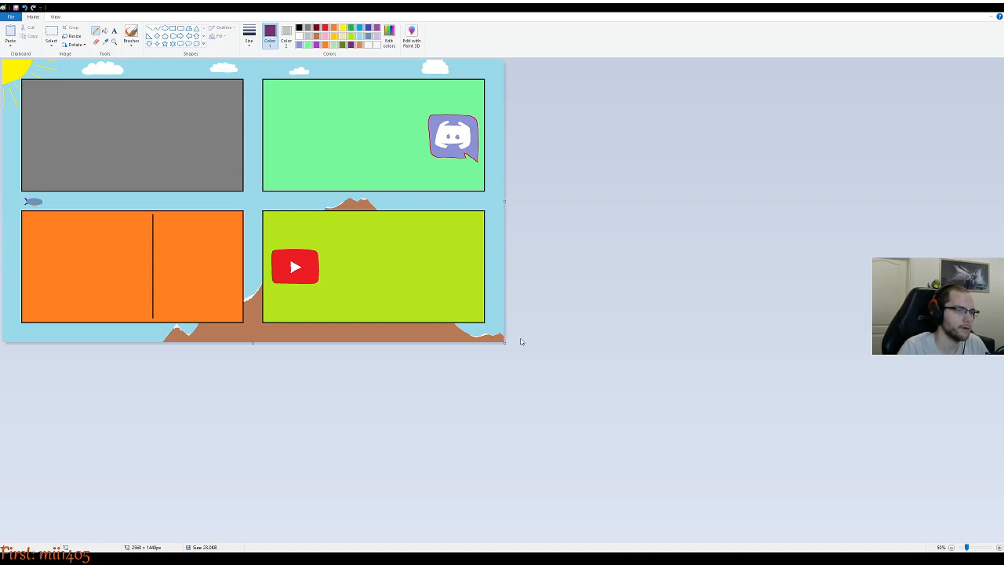
scroll(302, 226, up, 1)
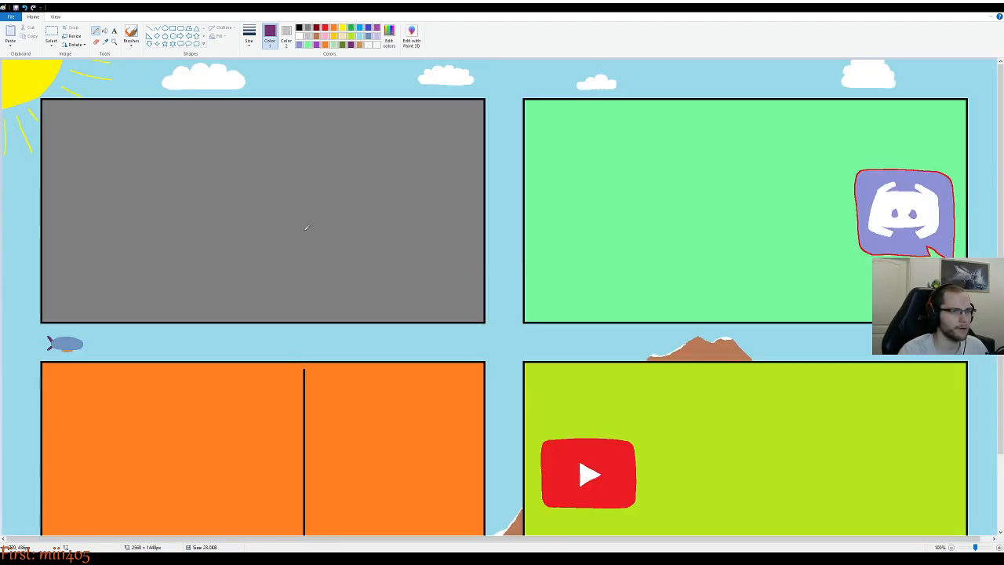
scroll(302, 225, up, 1)
scroll(309, 225, down, 2)
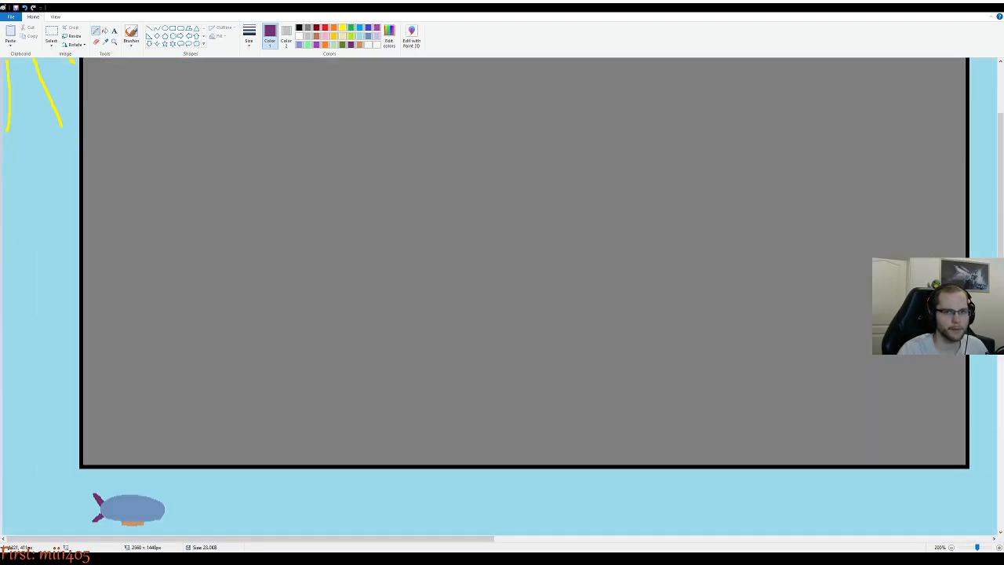
drag(998, 259, 999, 246)
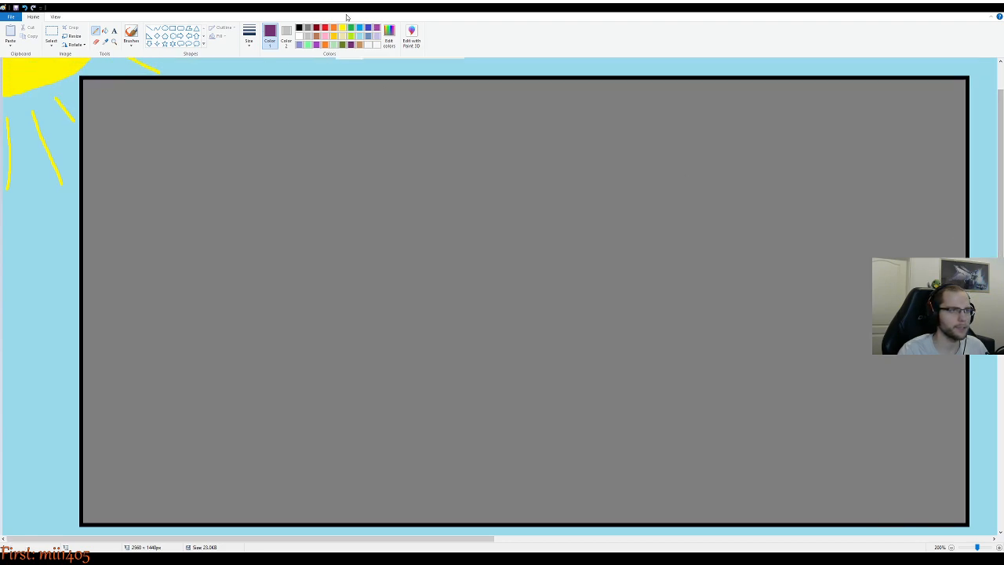
click(308, 39)
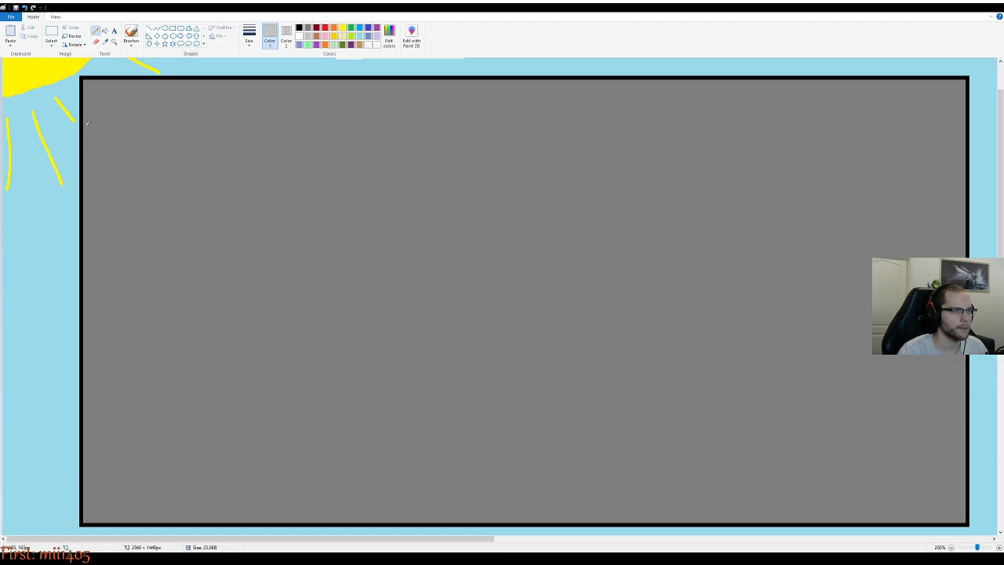
mouse_move(142, 94)
mouse_down()
mouse_move(112, 102)
mouse_move(105, 125)
mouse_move(174, 116)
mouse_move(146, 92)
mouse_up()
mouse_move(359, 102)
mouse_down()
mouse_move(270, 134)
mouse_move(359, 90)
mouse_up()
mouse_move(225, 204)
mouse_down()
mouse_move(162, 205)
mouse_move(173, 248)
mouse_move(242, 201)
mouse_move(220, 195)
mouse_up()
mouse_move(395, 246)
mouse_down()
mouse_move(316, 327)
mouse_move(350, 245)
mouse_up()
mouse_move(636, 269)
mouse_down()
mouse_move(563, 269)
mouse_move(537, 318)
mouse_move(612, 251)
mouse_up()
key(ctrl+z)
key(ctrl+z)
key(ctrl+z)
key(ctrl+z)
key(ctrl+z)
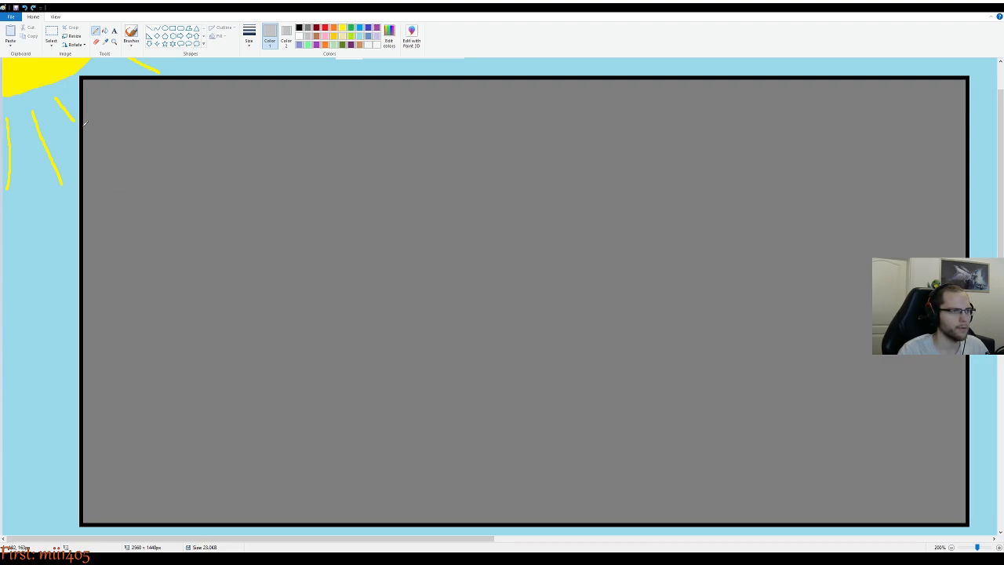
Try sketching a light grey brick pattern in the grey panel's upper part, with long horizontal lines and short staggered joints
drag(85, 124, 969, 103)
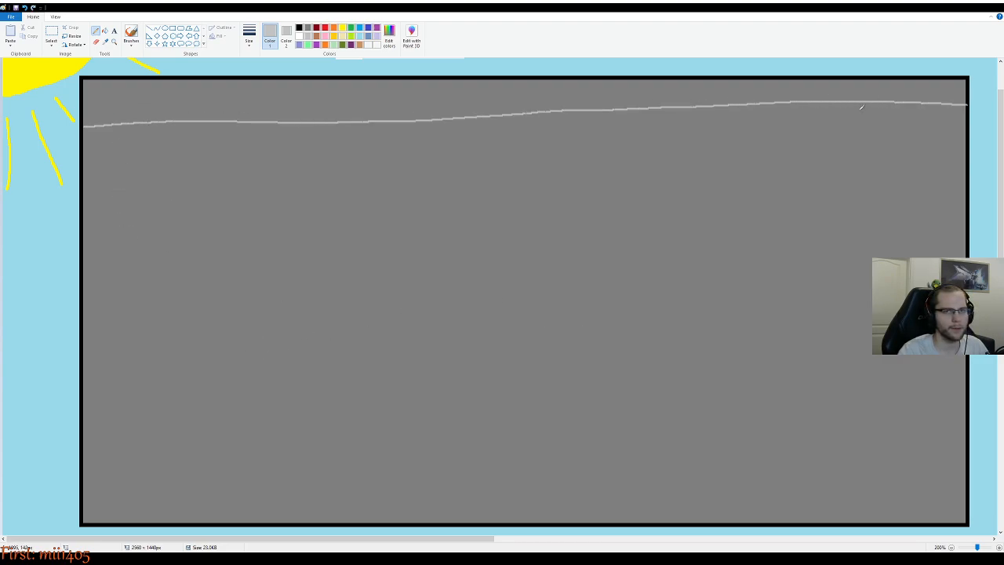
drag(188, 81, 187, 135)
drag(306, 76, 312, 114)
drag(433, 77, 453, 116)
drag(141, 125, 136, 171)
drag(226, 116, 237, 168)
drag(356, 111, 382, 155)
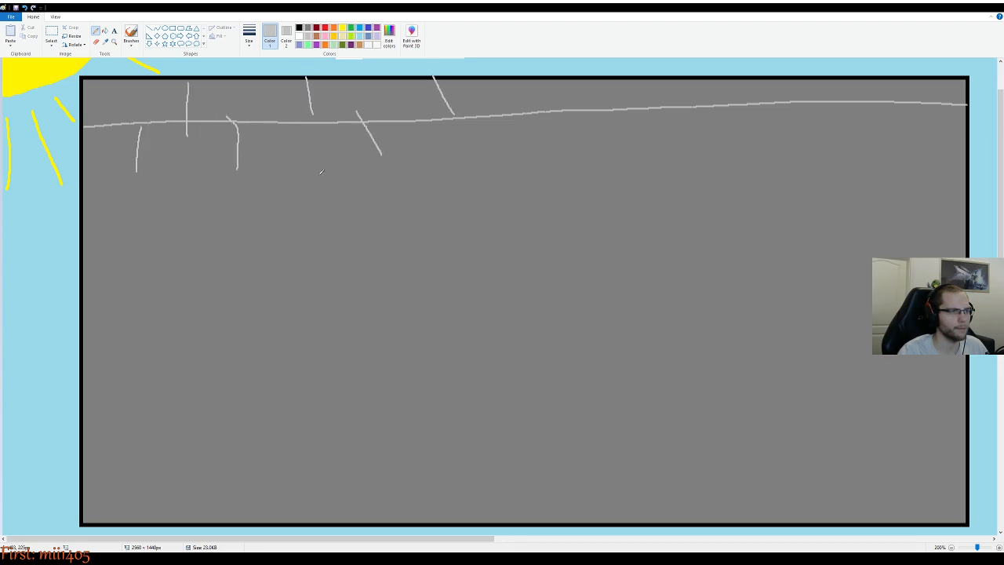
drag(98, 179, 494, 138)
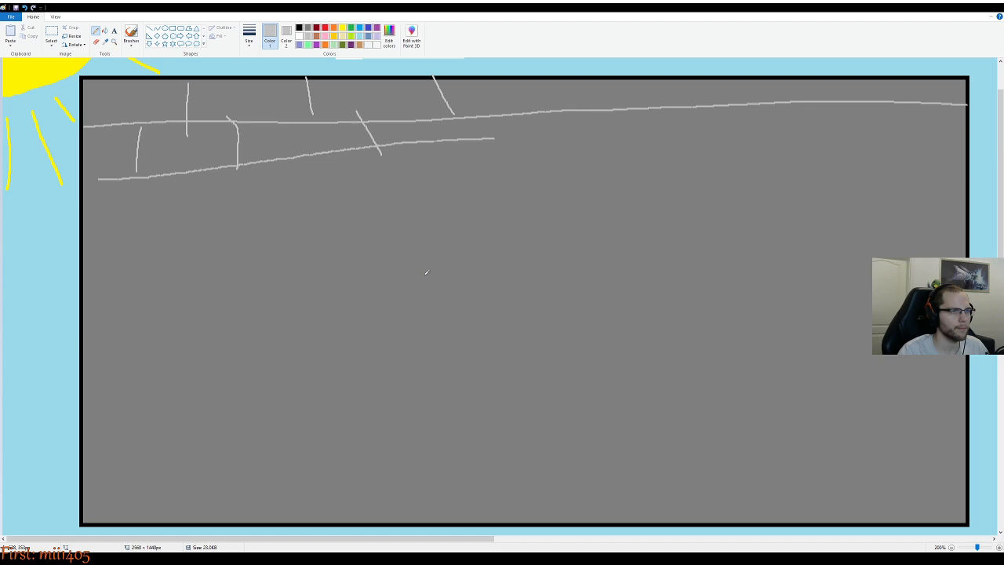
key(ctrl+z)
key(ctrl+z)
key(ctrl+z)
key(ctrl+z)
key(ctrl+z)
key(ctrl+z)
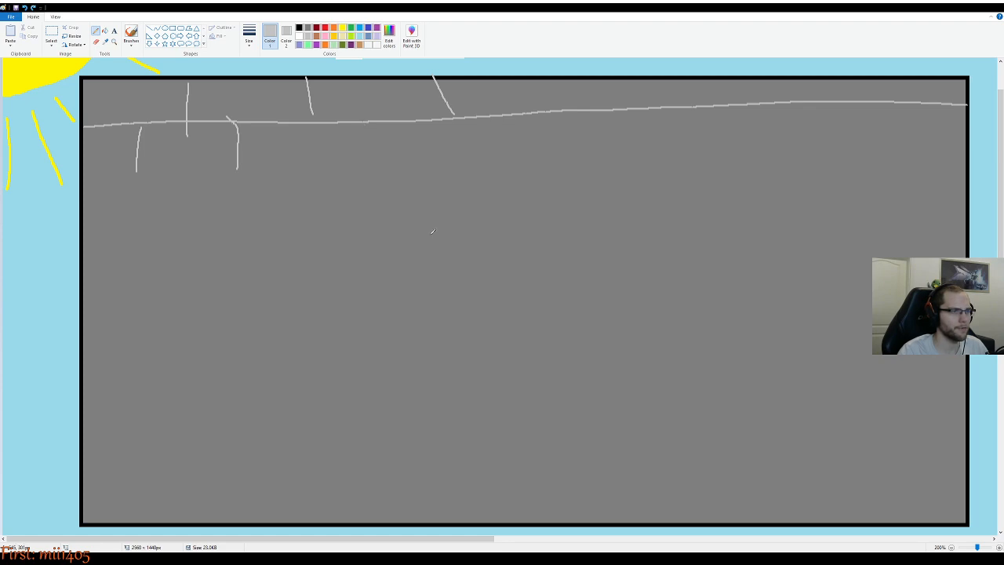
key(ctrl+z)
key(ctrl+z)
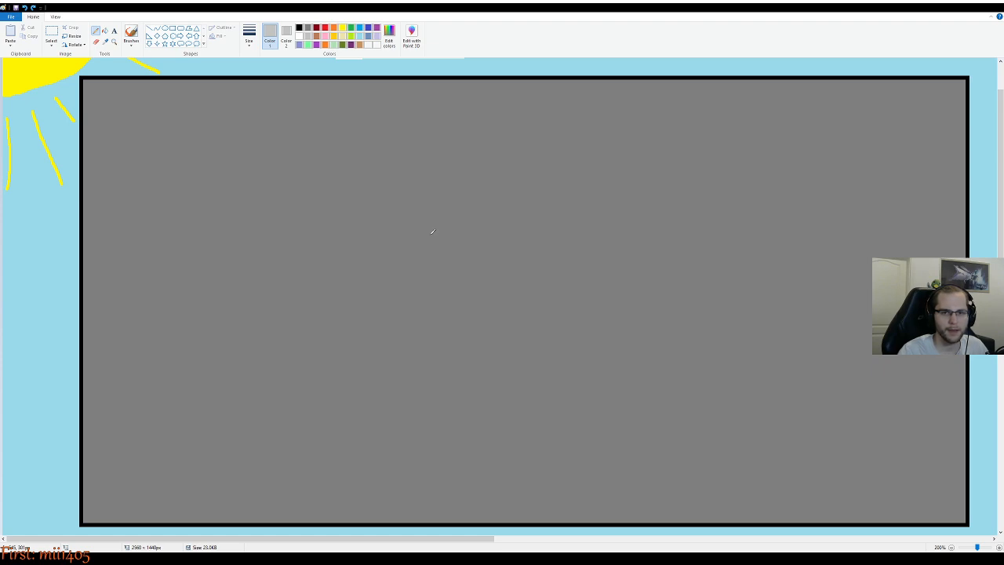
Examine the overall composition of the four panels, airship, clouds and mountains
scroll(432, 232, down, 3)
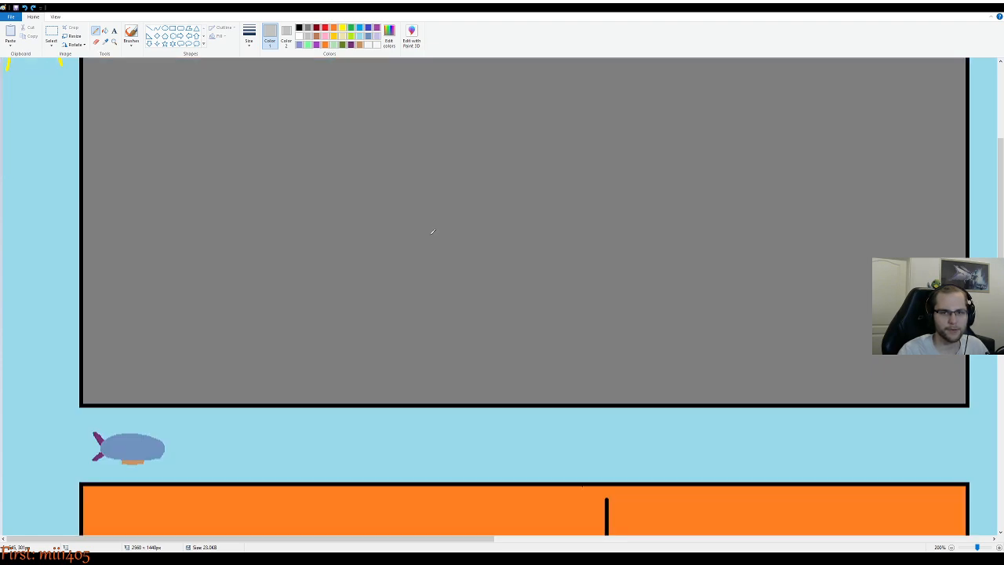
scroll(432, 231, down, 3)
ctrl+scroll(432, 232, down, 2)
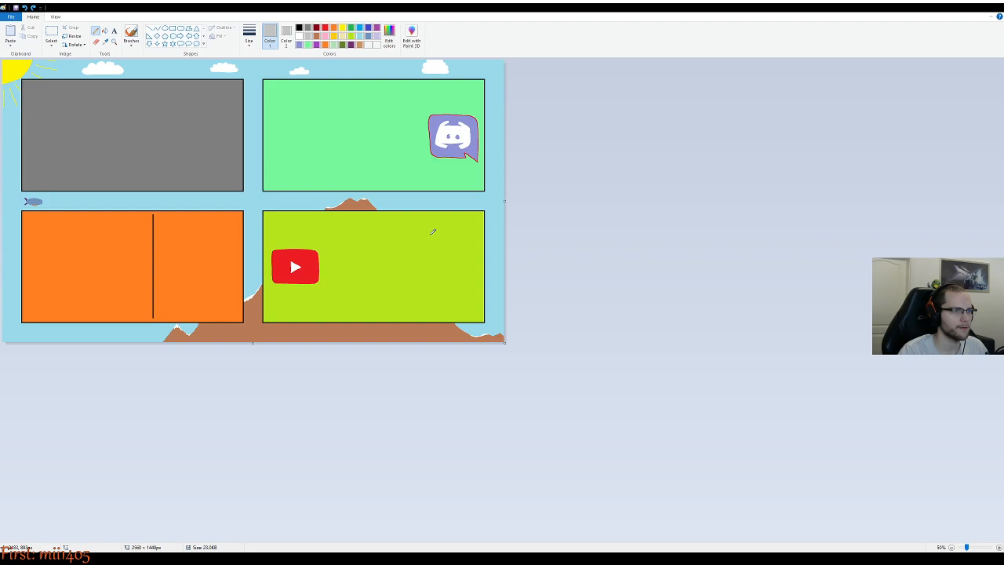
scroll(432, 232, up, 2)
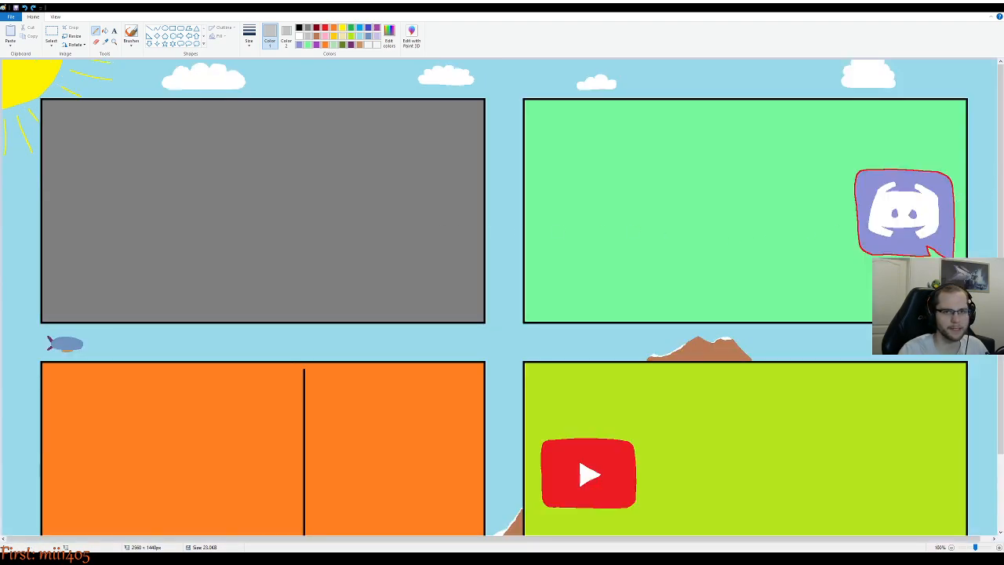
scroll(432, 231, down, 1)
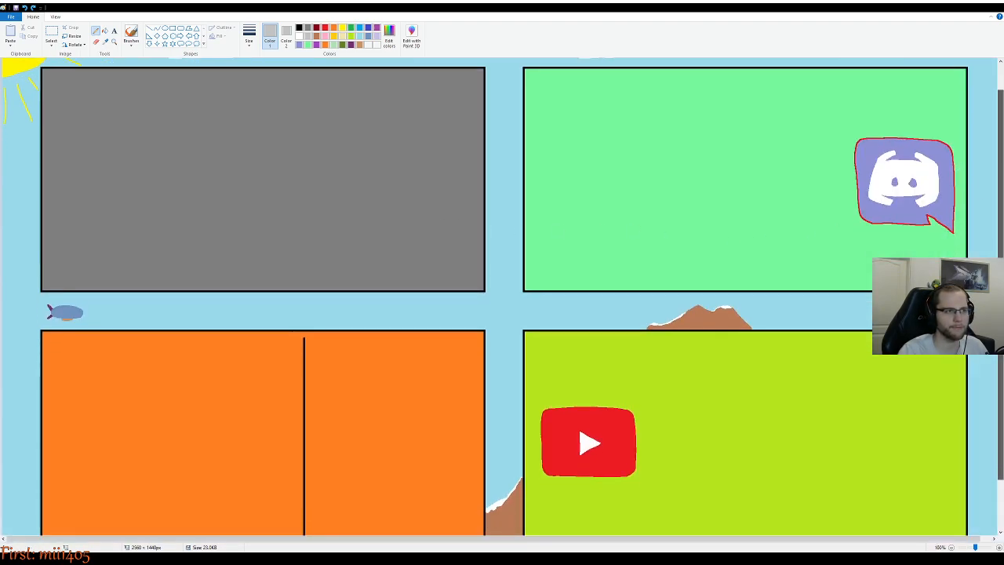
drag(1001, 282, 1001, 284)
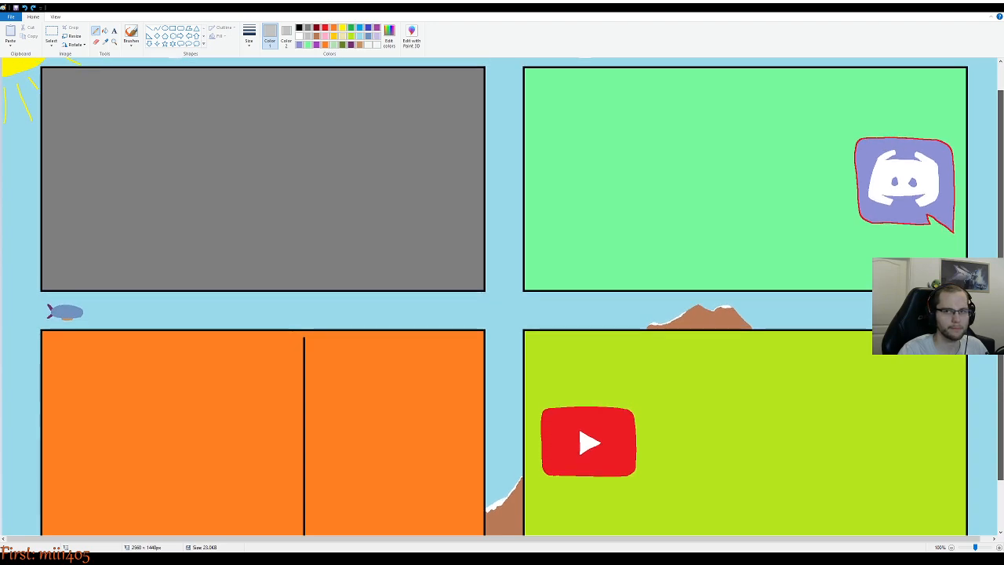
scroll(191, 70, down, 2)
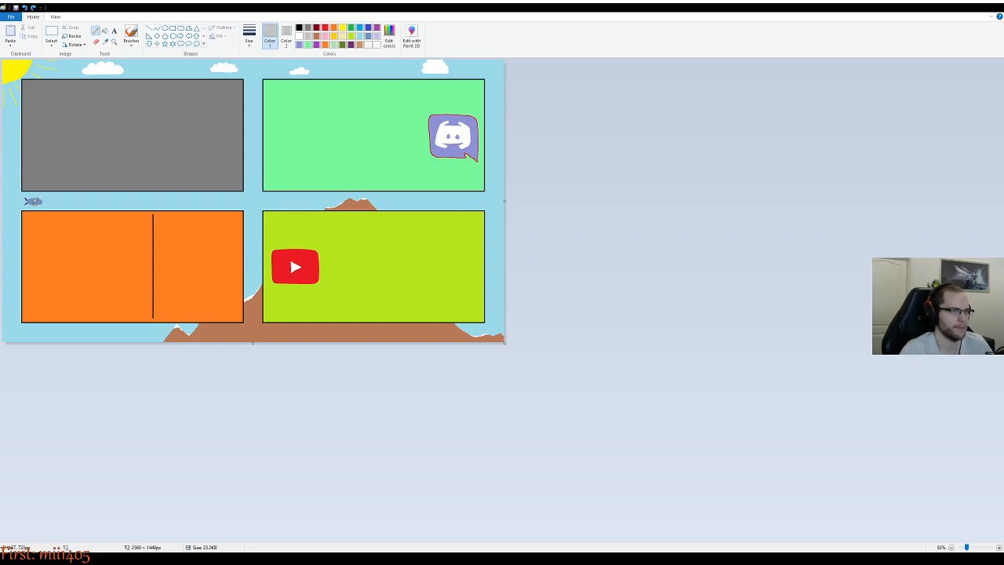
scroll(208, 209, up, 1)
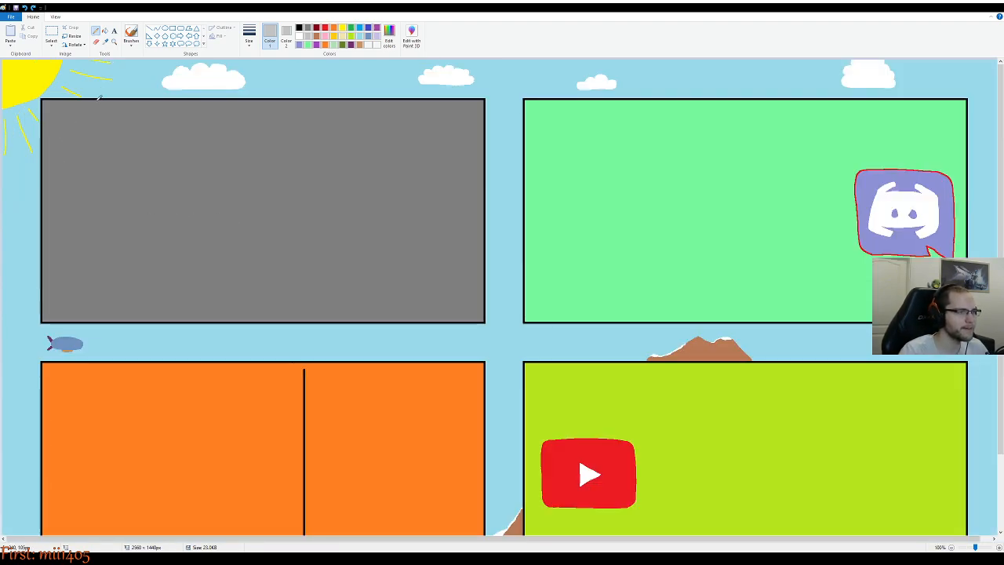
scroll(411, 240, up, 1)
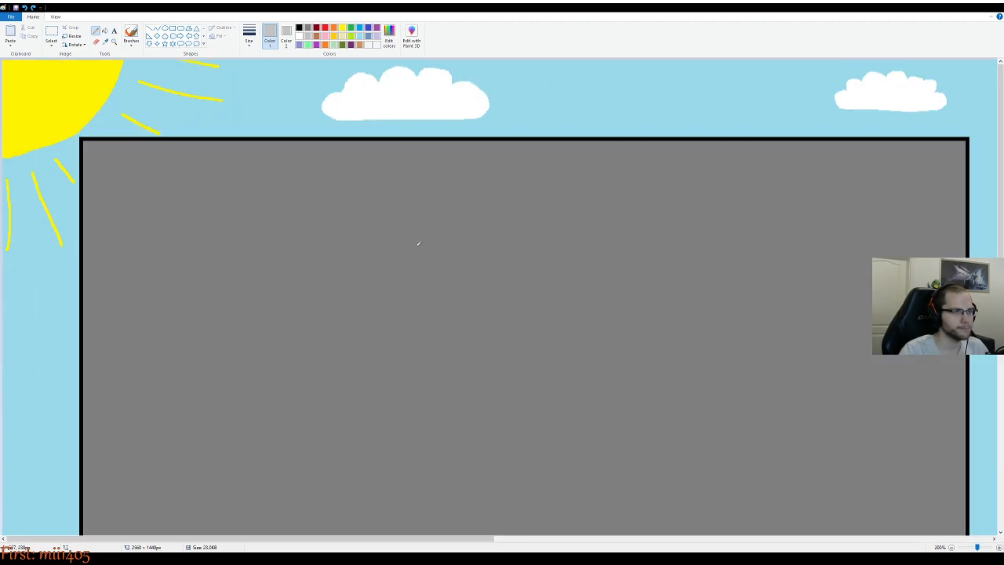
scroll(777, 211, down, 2)
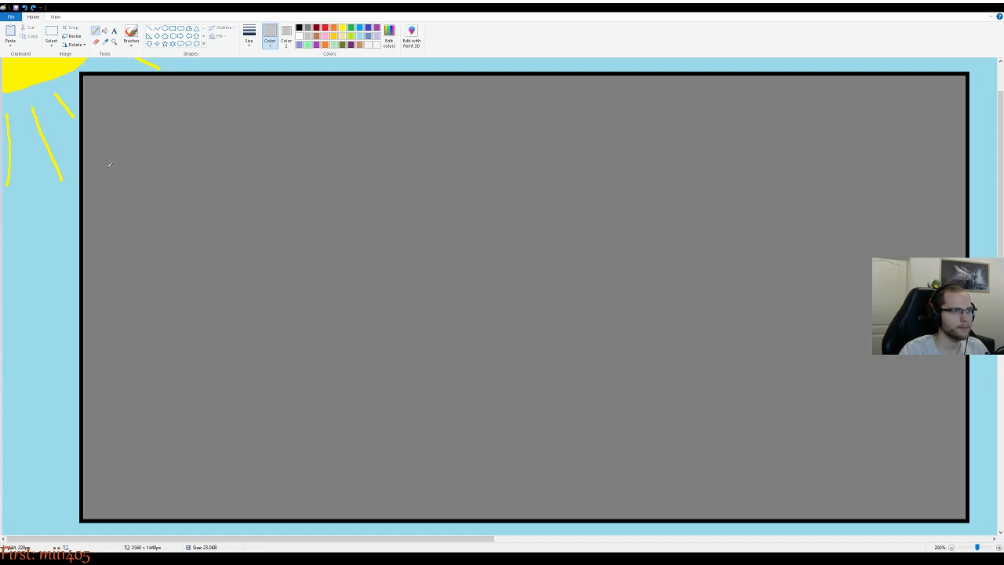
Try drawing three light grey Pencil lines across the full width of the grey panel's upper half
mouse_move(86, 123)
mouse_down()
mouse_move(876, 131)
mouse_move(966, 122)
mouse_up()
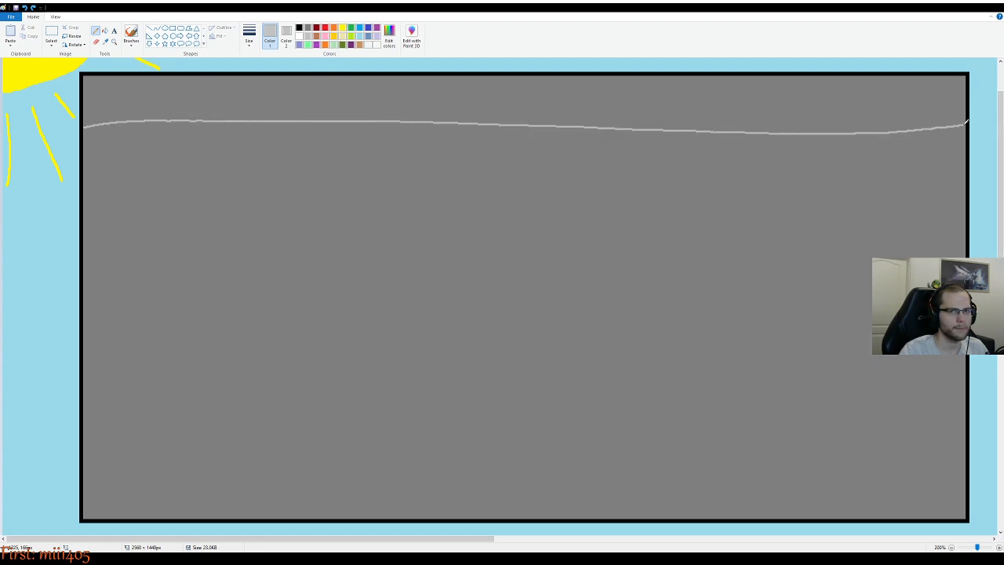
drag(86, 178, 968, 184)
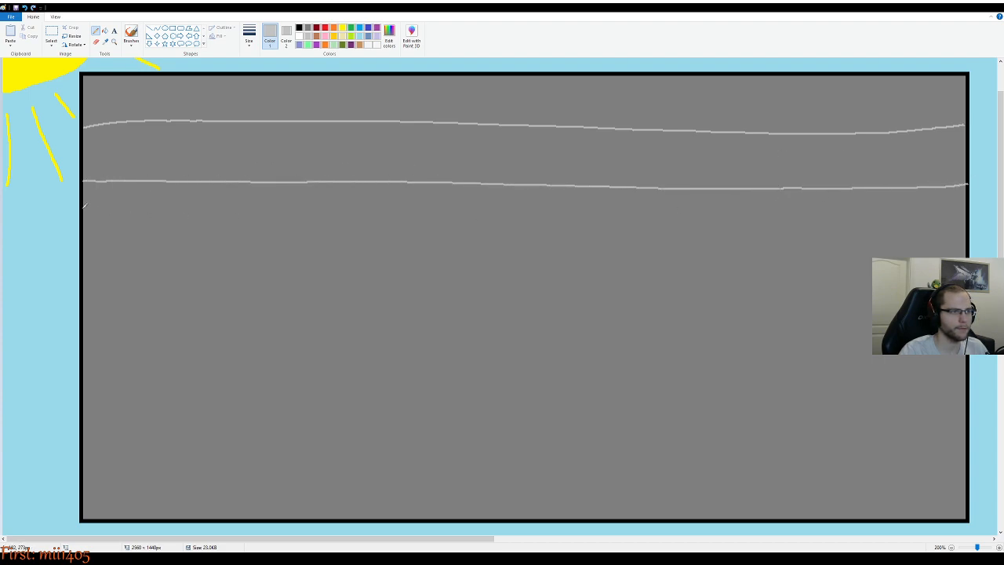
drag(87, 205, 936, 215)
key(ctrl+z)
drag(85, 236, 969, 254)
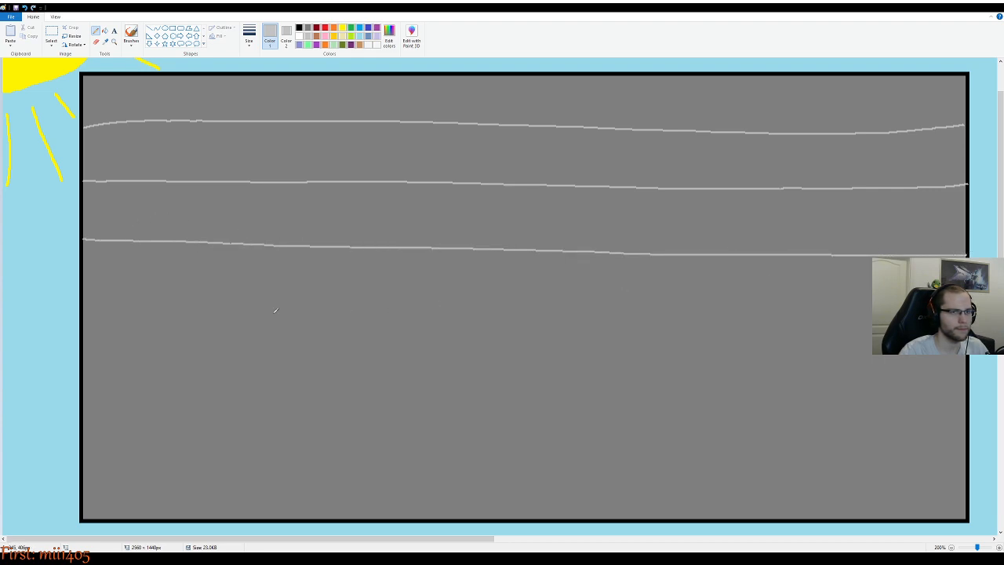
key(ctrl+z)
key(ctrl+z)
key(ctrl+z)
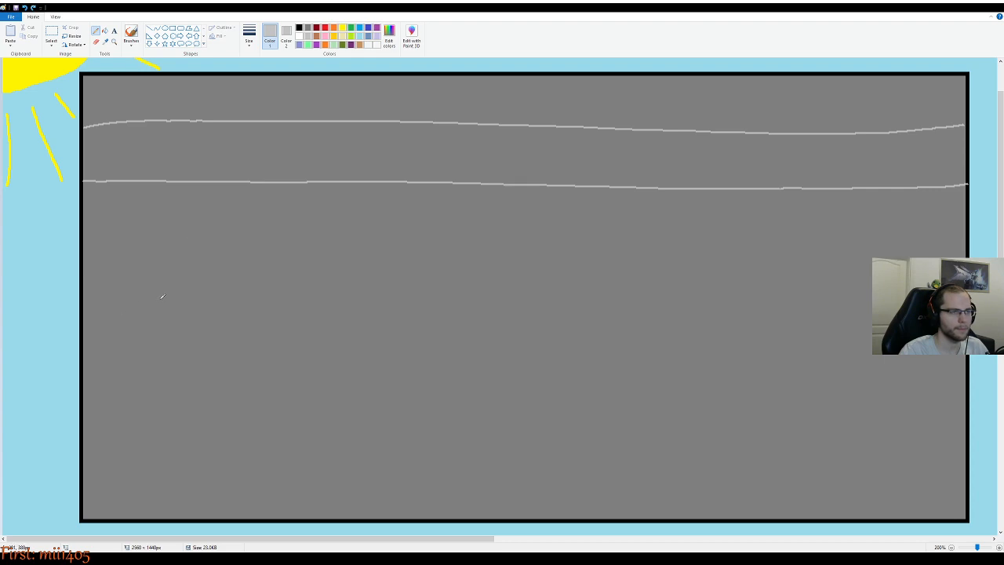
Try several freehand versions of one straight light grey line across the grey panel near its upper edge
mouse_move(86, 119)
mouse_down()
mouse_move(273, 131)
mouse_move(718, 124)
mouse_up()
key(ctrl+z)
drag(87, 117, 617, 109)
key(ctrl+z)
drag(87, 114, 737, 101)
key(ctrl+z)
drag(83, 116, 976, 112)
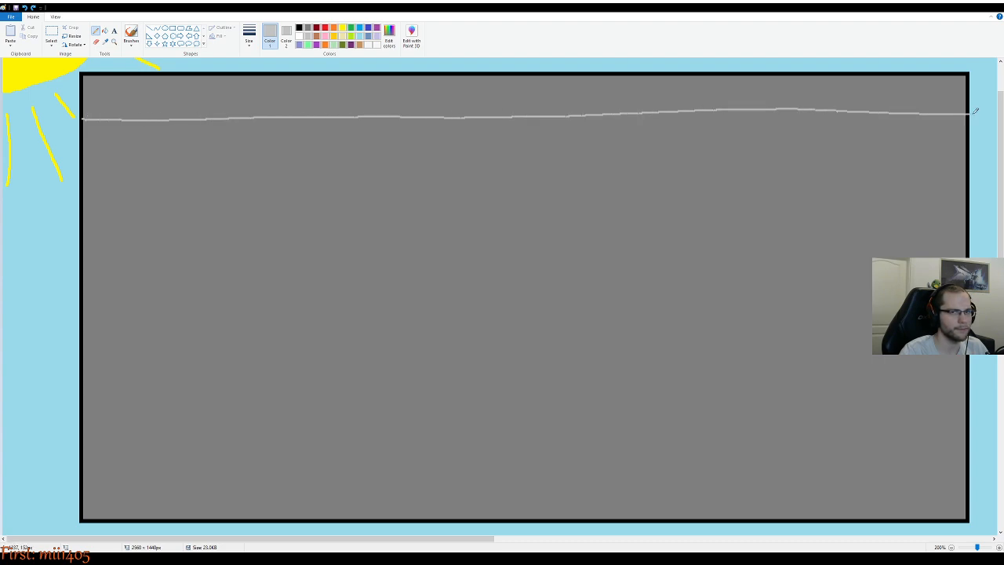
key(ctrl+z)
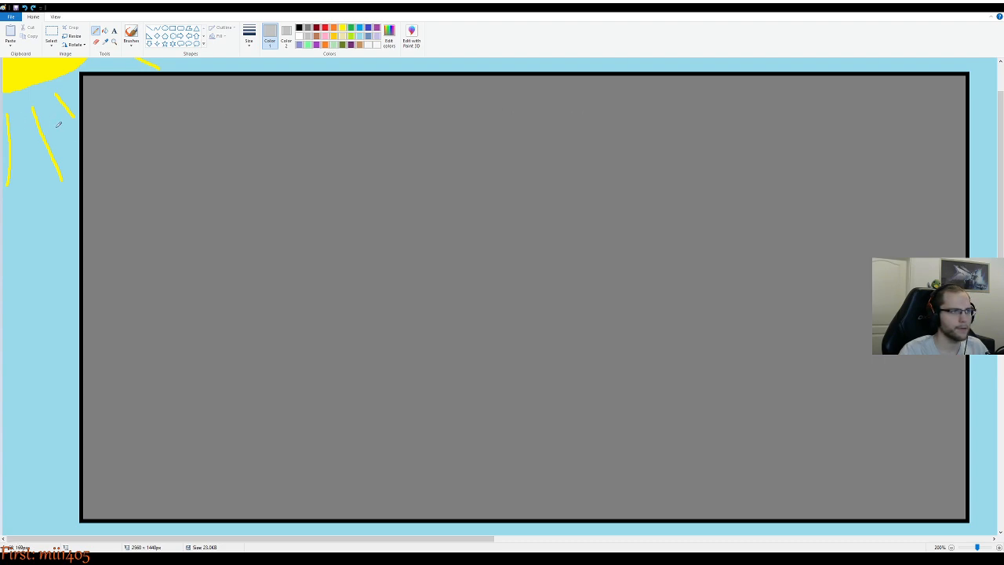
drag(84, 116, 969, 109)
key(ctrl+z)
Draw six roughly parallel light grey lines across the full width of the grey panel, evenly spaced from its upper edge downwards
drag(85, 118, 968, 118)
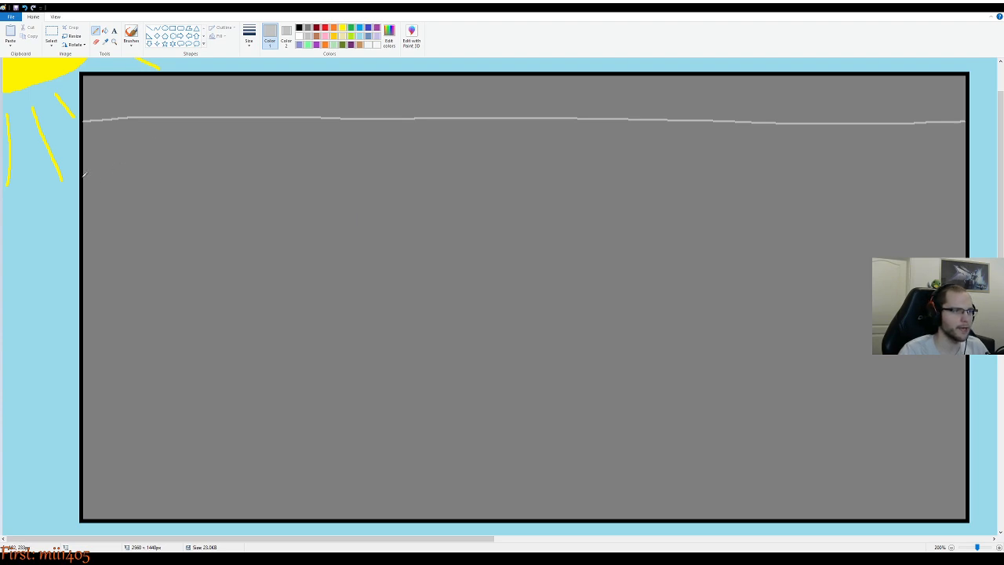
drag(83, 175, 964, 183)
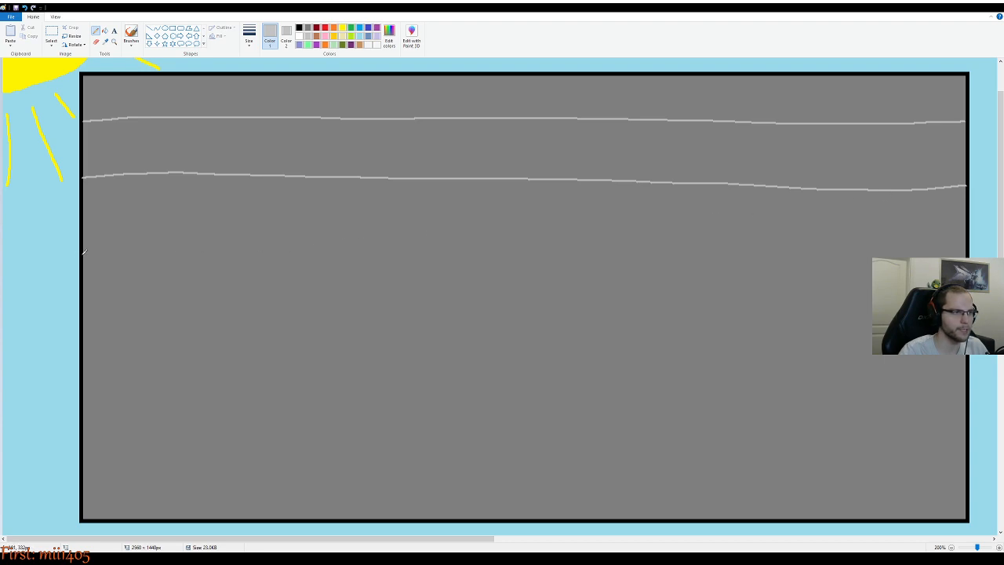
drag(86, 231, 976, 240)
scroll(143, 189, down, 3)
drag(84, 170, 976, 187)
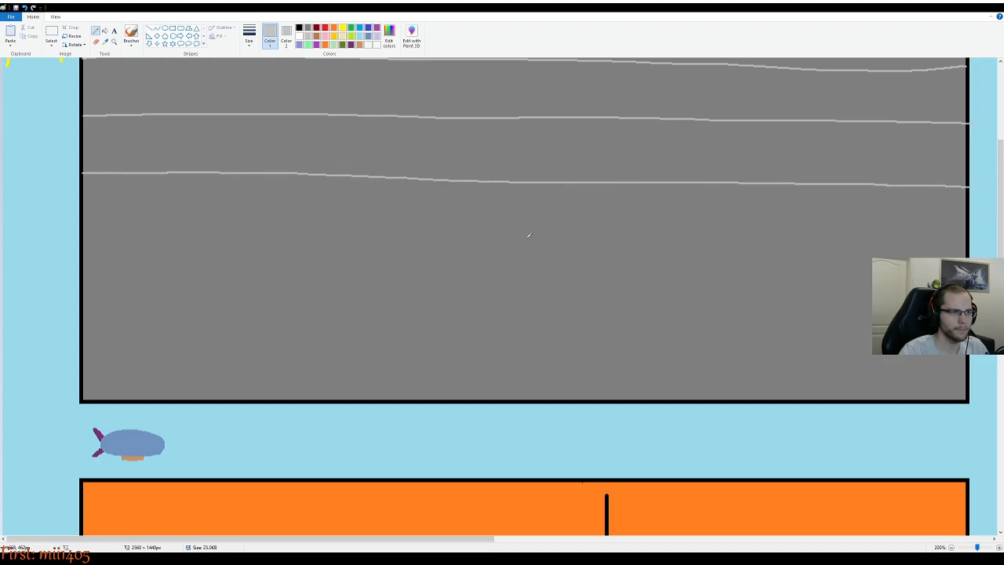
drag(85, 227, 972, 240)
drag(84, 288, 925, 292)
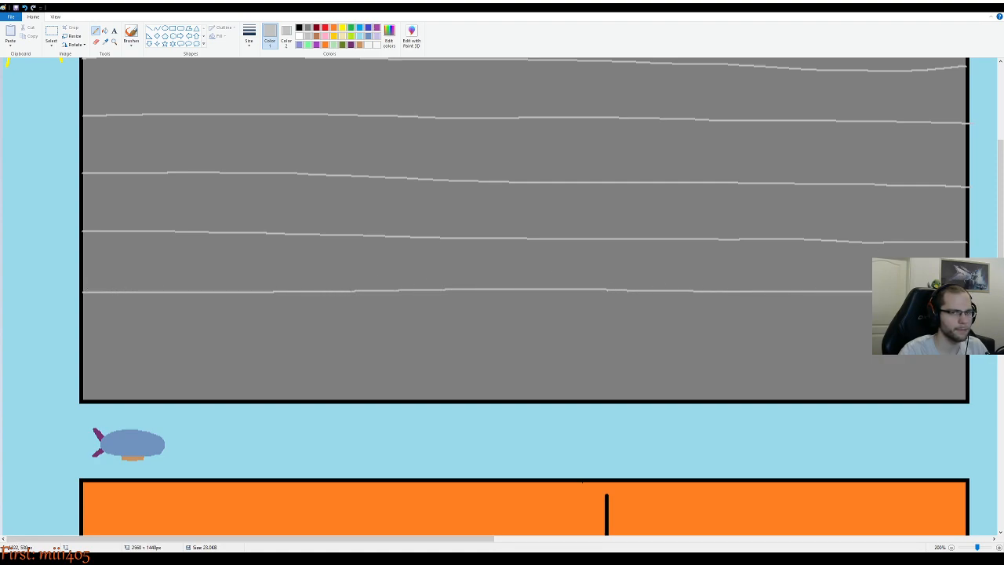
Draw a seventh light grey line across the grey panel near its lower edge, redoing it until it runs nearly level
drag(83, 336, 872, 345)
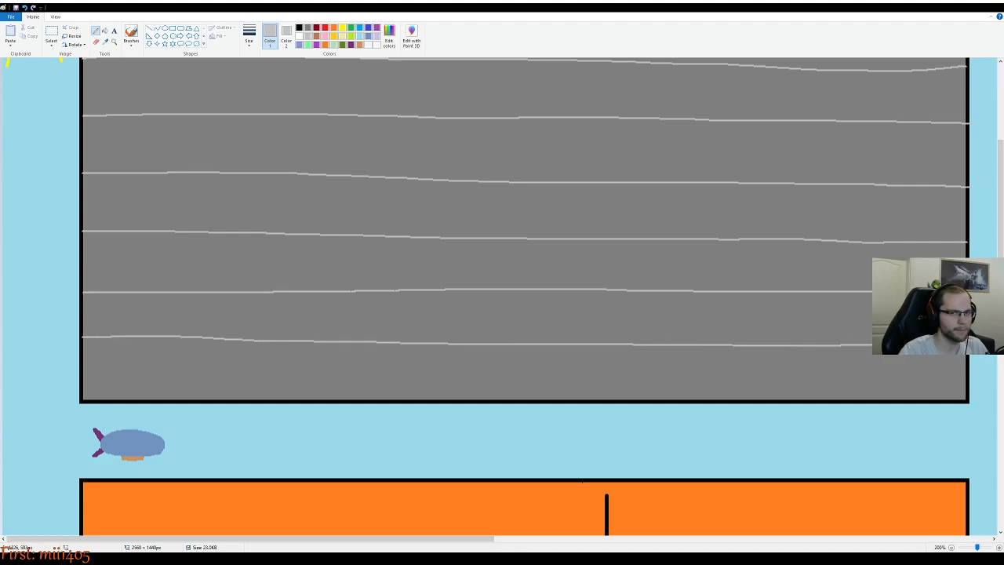
key(ctrl+z)
drag(83, 351, 958, 354)
key(ctrl+z)
drag(83, 345, 872, 350)
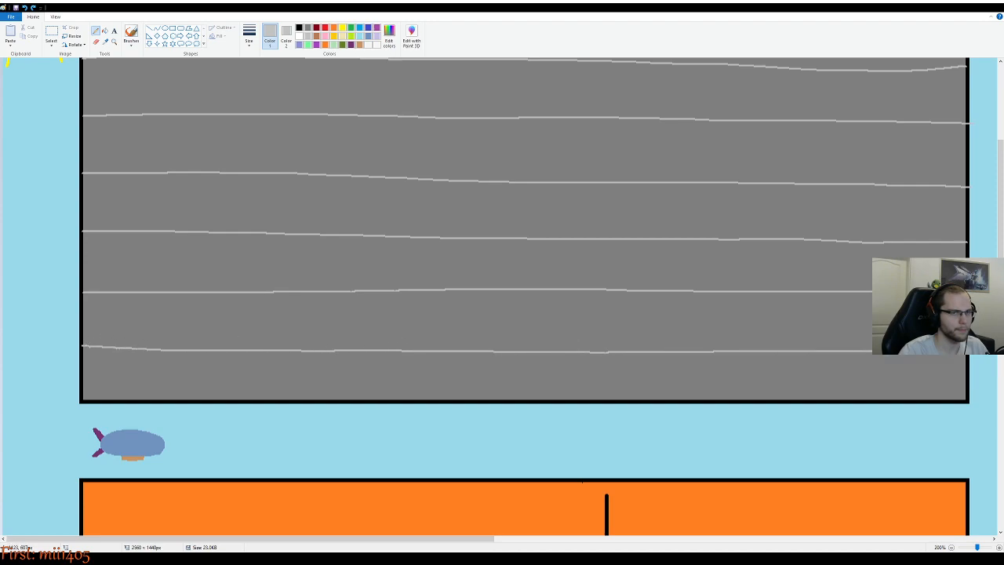
key(ctrl+z)
drag(83, 346, 872, 352)
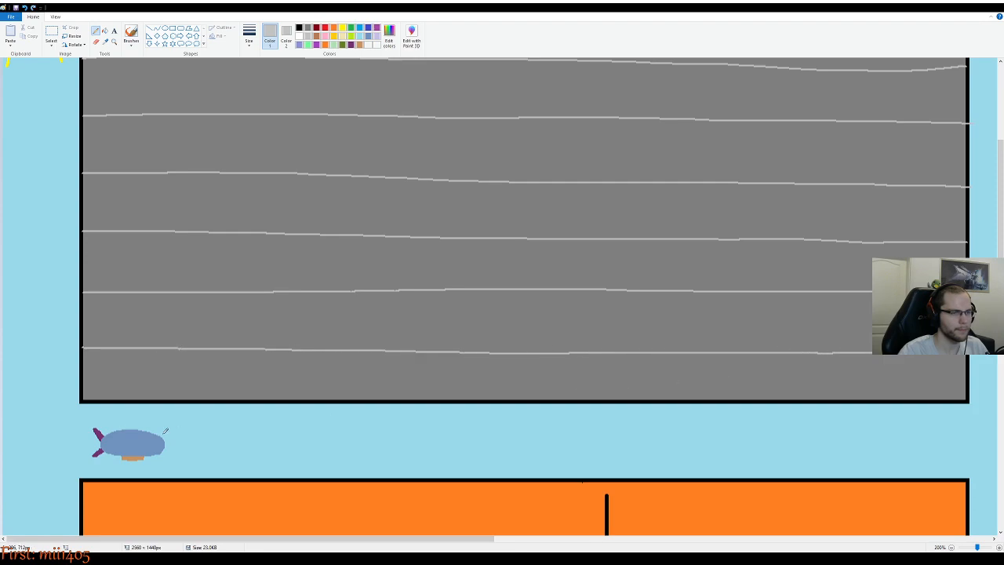
Draw the first two short vertical brick joints in the grey panel's top row, starting near its left end
scroll(557, 310, up, 3)
scroll(541, 308, down, 1)
scroll(223, 257, up, 1)
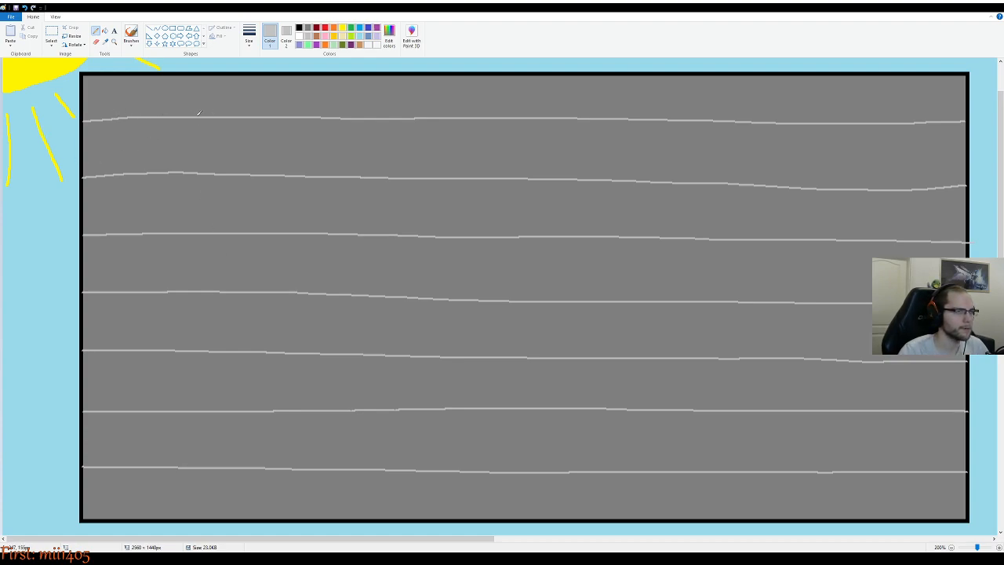
mouse_move(198, 114)
mouse_down()
mouse_move(203, 69)
mouse_move(195, 111)
mouse_up()
key(ctrl+z)
key(ctrl+z)
drag(199, 73, 198, 114)
drag(334, 77, 332, 118)
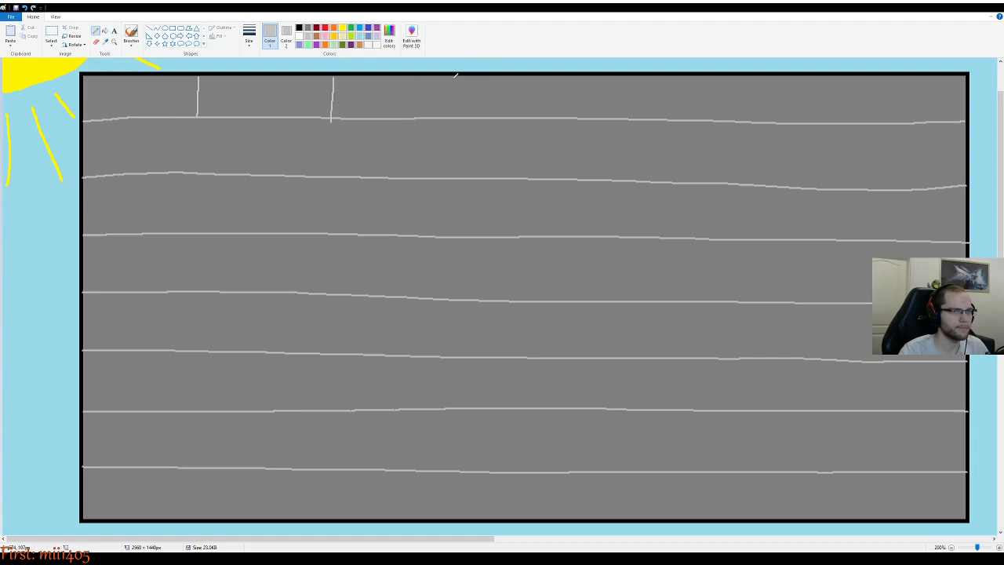
Add a third vertical joint to the top brick row, redoing it until its spacing matches the first two
drag(453, 76, 449, 119)
key(ctrl+z)
drag(453, 74, 451, 107)
key(ctrl+z)
drag(453, 77, 451, 116)
key(ctrl+z)
drag(453, 77, 452, 110)
key(ctrl+z)
drag(463, 75, 461, 116)
key(ctrl+z)
drag(469, 76, 467, 113)
Draw three more evenly spaced vertical joints in the right half of the top brick row
drag(593, 72, 595, 122)
key(ctrl+z)
drag(591, 76, 599, 117)
key(ctrl+z)
drag(698, 79, 698, 119)
key(ctrl+z)
drag(720, 74, 719, 126)
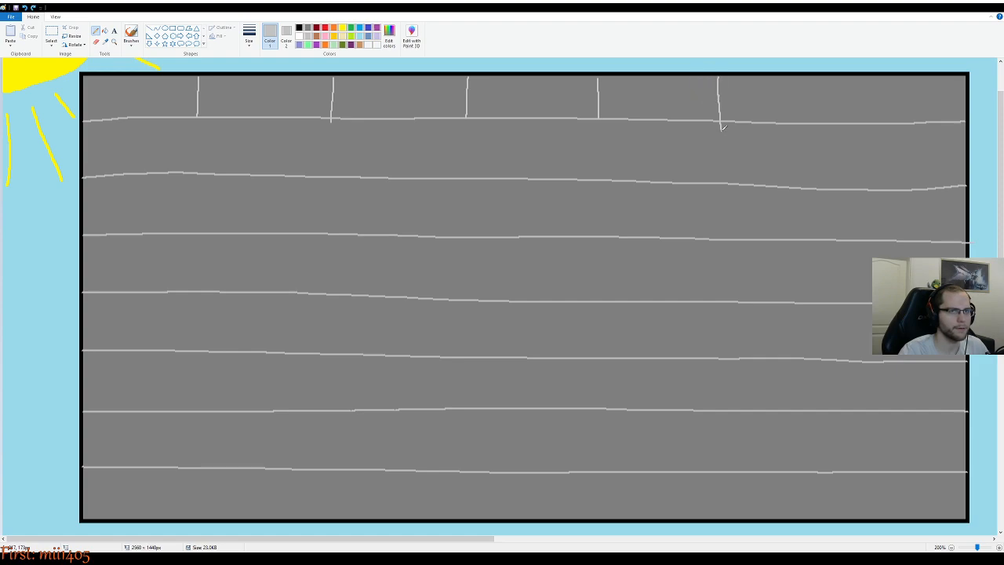
key(ctrl+z)
drag(726, 75, 725, 118)
key(ctrl+z)
drag(727, 75, 727, 120)
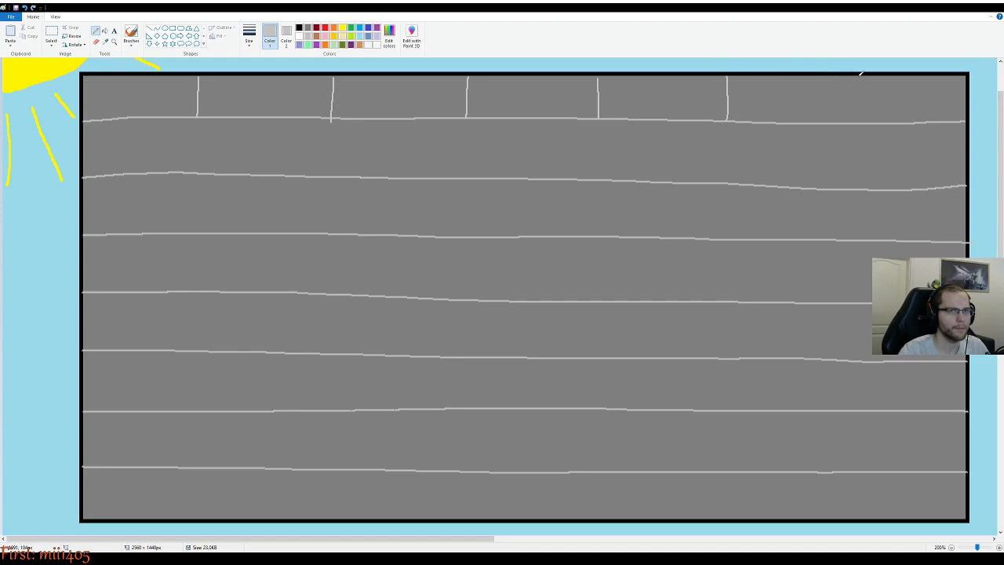
drag(861, 73, 859, 123)
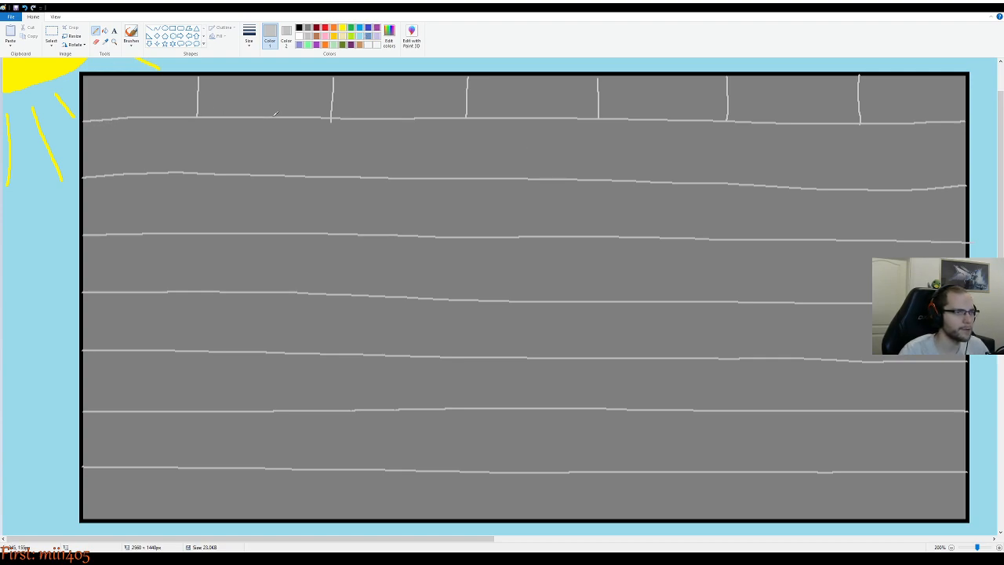
Draw two vertical joints in the second brick row, staggered midway between the first three joints of the row above
drag(265, 117, 267, 171)
key(ctrl+z)
drag(270, 115, 273, 171)
key(ctrl+z)
drag(269, 116, 267, 171)
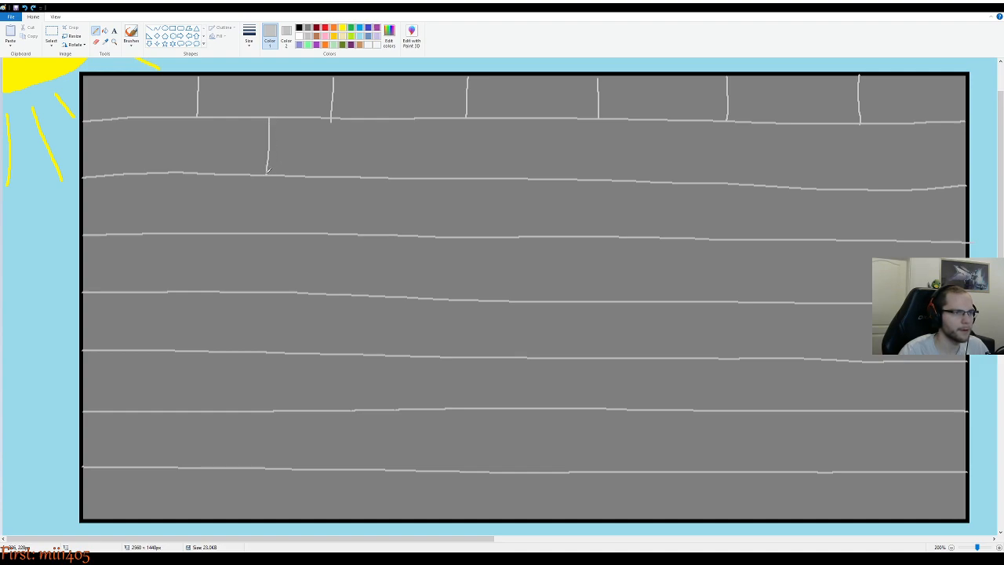
key(ctrl+z)
drag(269, 117, 266, 174)
key(ctrl+z)
drag(266, 117, 267, 175)
drag(414, 117, 409, 177)
key(ctrl+z)
drag(405, 118, 404, 179)
Continue the second brick row with two more staggered joints around the panel's middle, redoing each until straight
drag(536, 116, 536, 185)
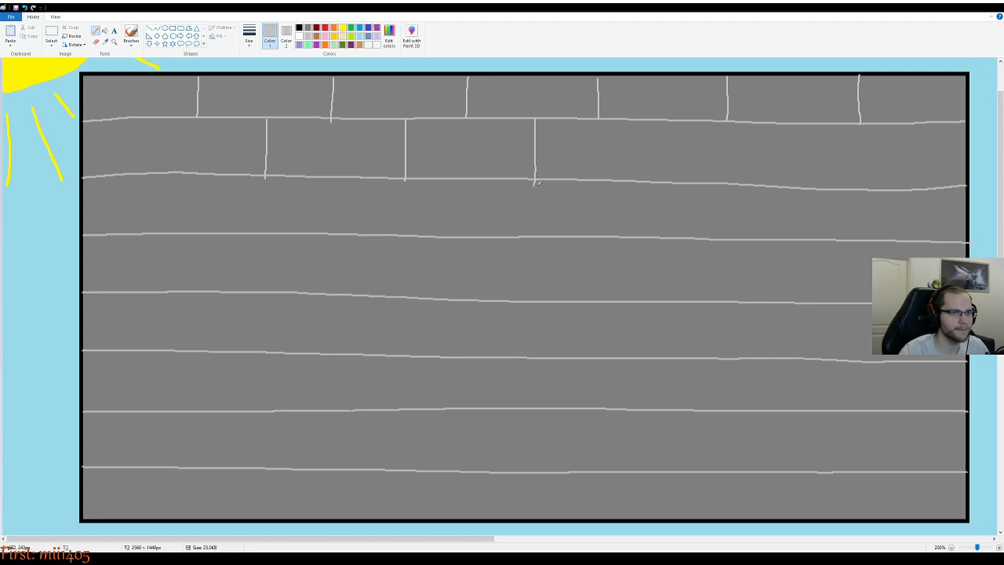
key(ctrl+z)
drag(539, 116, 538, 177)
key(ctrl+z)
drag(537, 123, 537, 179)
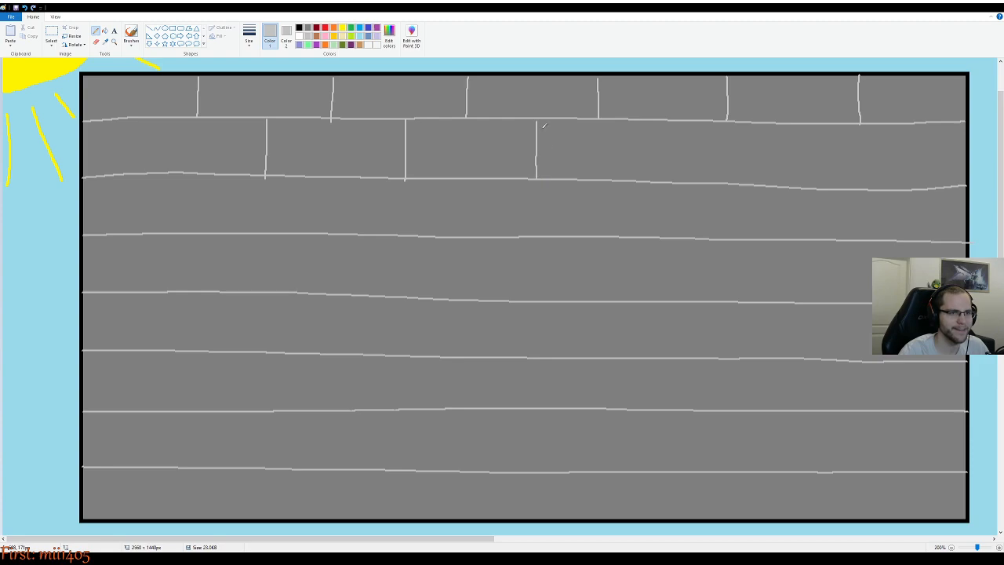
drag(678, 120, 676, 187)
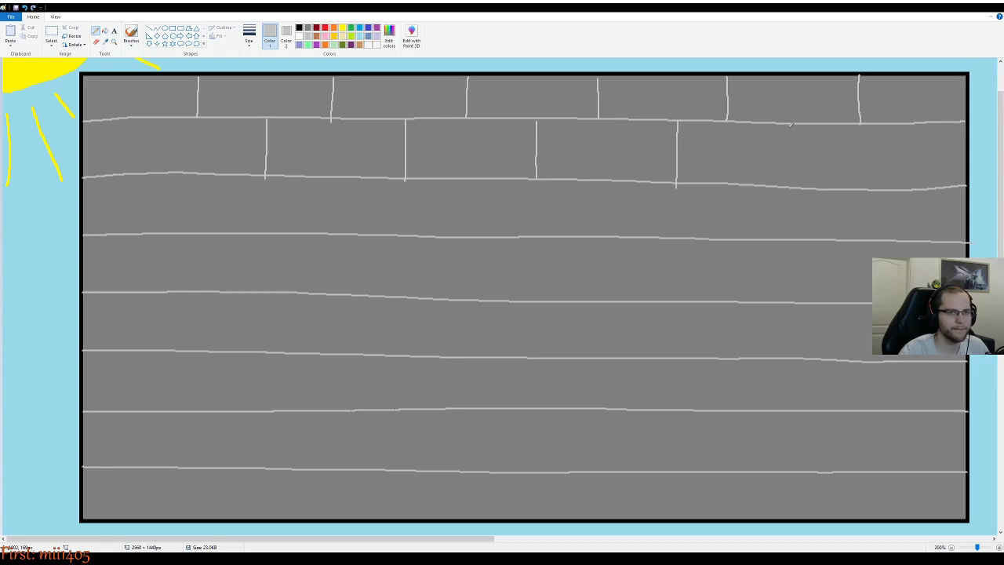
key(ctrl+z)
drag(669, 120, 668, 185)
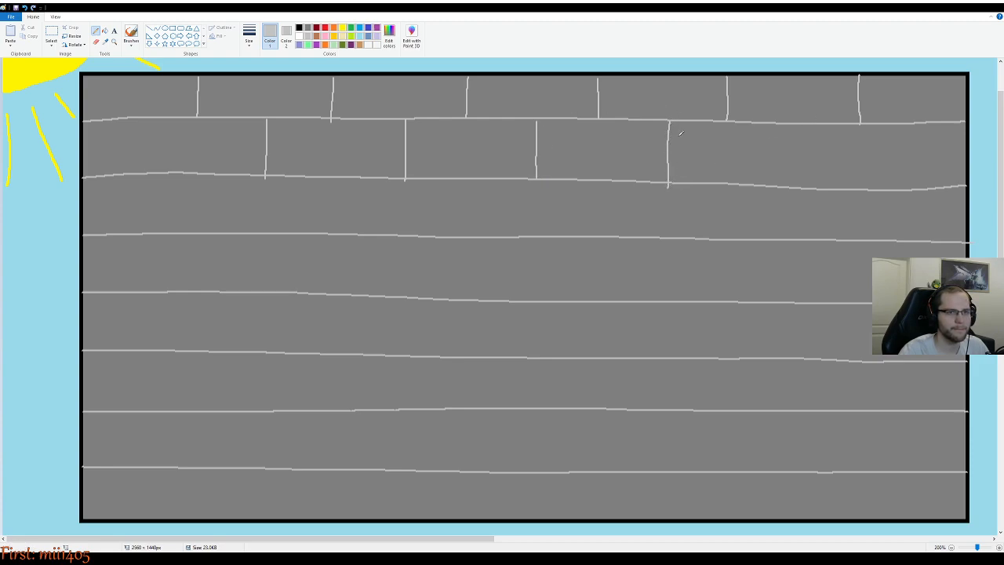
key(ctrl+z)
drag(668, 118, 669, 184)
key(ctrl+z)
drag(668, 118, 670, 179)
Complete the second brick row with two joints at its right end and one at its left end
drag(810, 119, 808, 192)
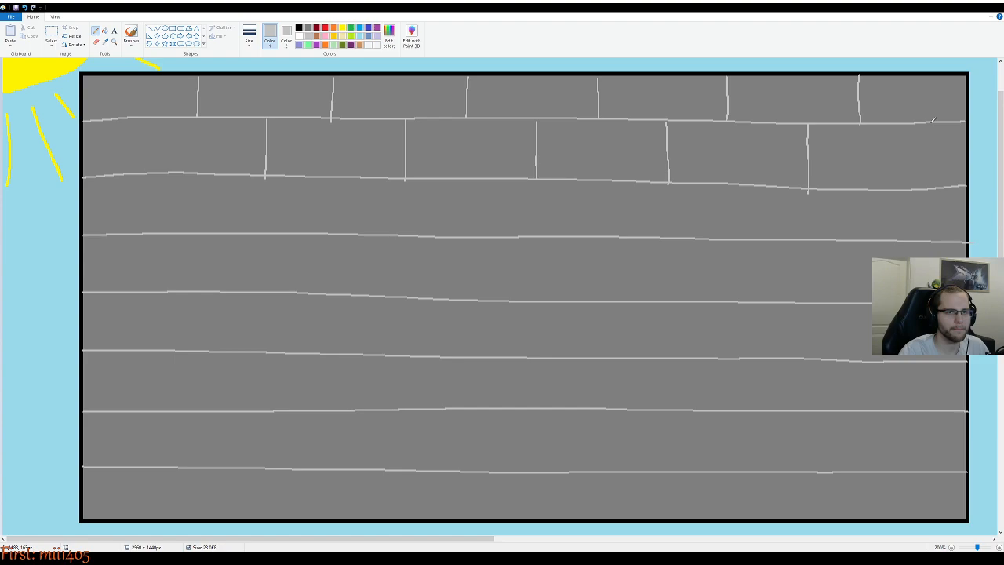
drag(931, 119, 936, 186)
key(ctrl+z)
drag(926, 121, 934, 183)
key(ctrl+z)
drag(920, 122, 925, 188)
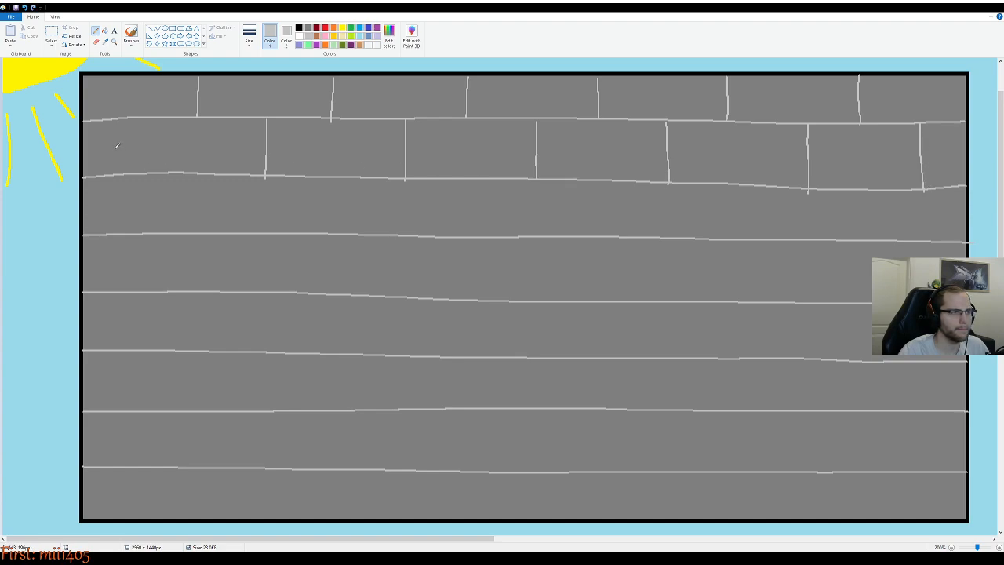
drag(139, 115, 147, 196)
key(ctrl+z)
drag(138, 116, 140, 171)
key(ctrl+z)
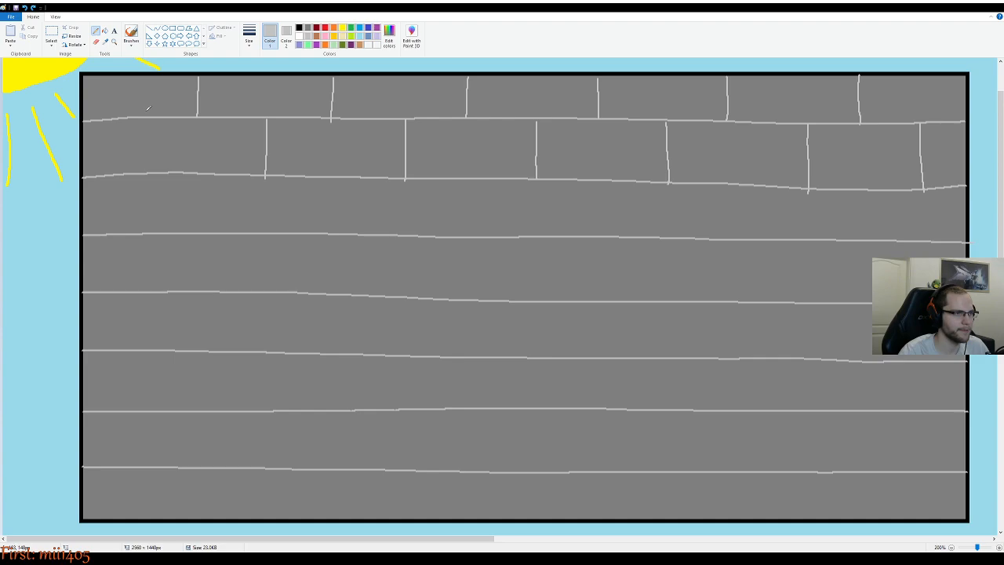
drag(141, 116, 137, 177)
Draw the first two vertical joints in each of the third, fifth and seventh brick rows, aligned with the top row's joints
drag(198, 174, 196, 232)
drag(199, 292, 197, 350)
drag(199, 410, 200, 465)
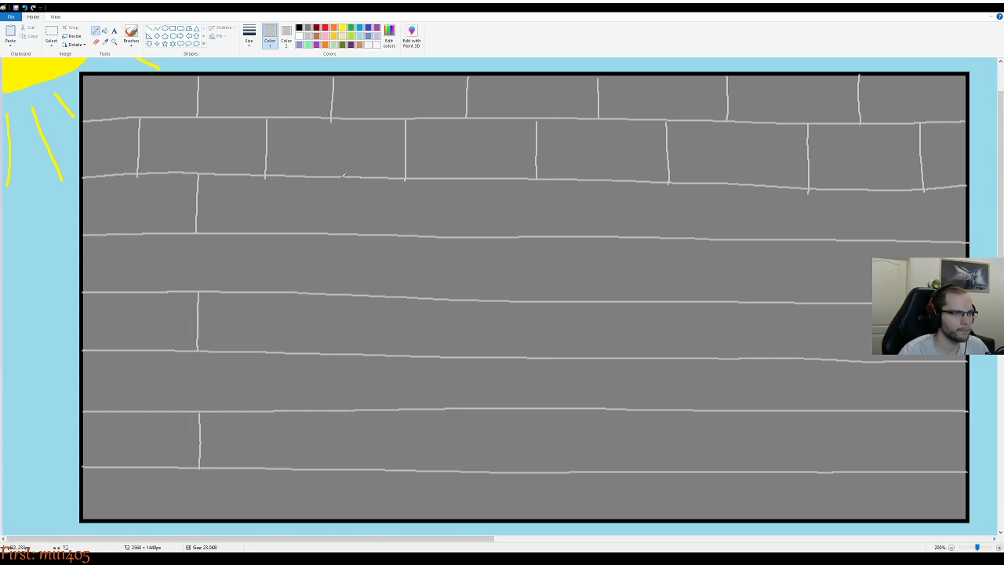
drag(338, 177, 338, 227)
key(ctrl+z)
drag(338, 174, 335, 232)
drag(338, 292, 338, 348)
key(ctrl+z)
drag(336, 292, 335, 353)
drag(338, 410, 339, 466)
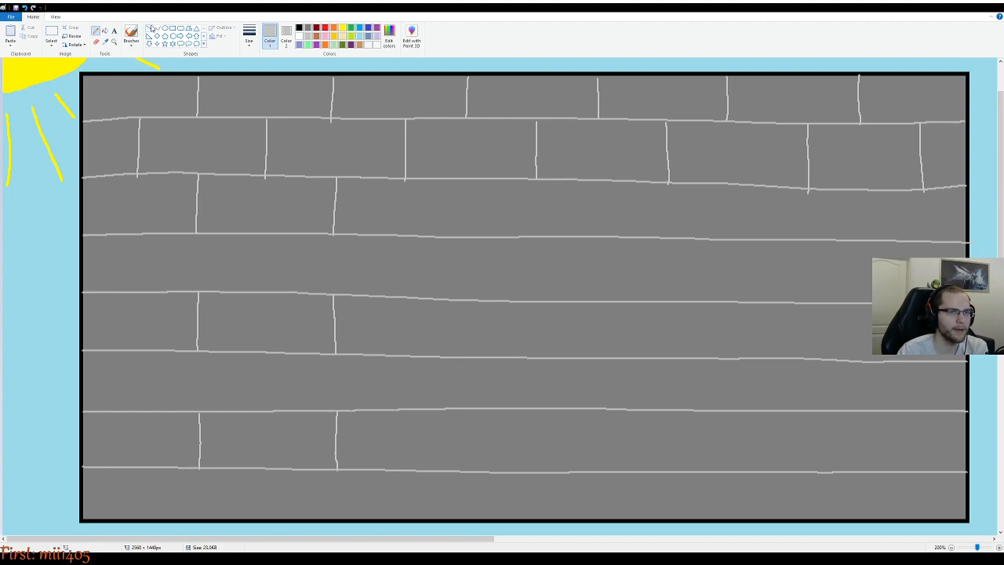
Extend the third brick row with three more evenly spaced vertical joints from the panel's middle towards the right
scroll(294, 248, down, 1)
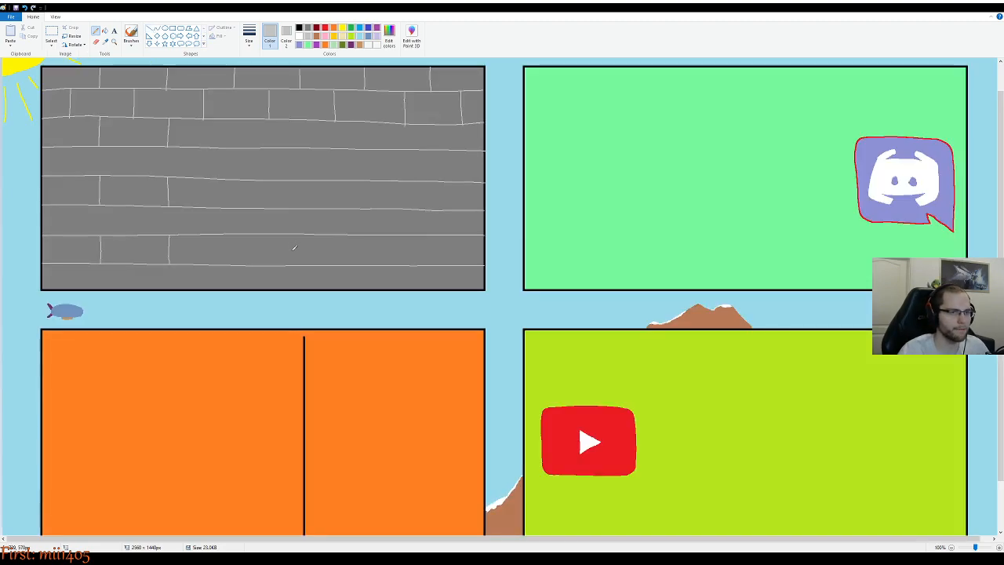
scroll(294, 247, down, 1)
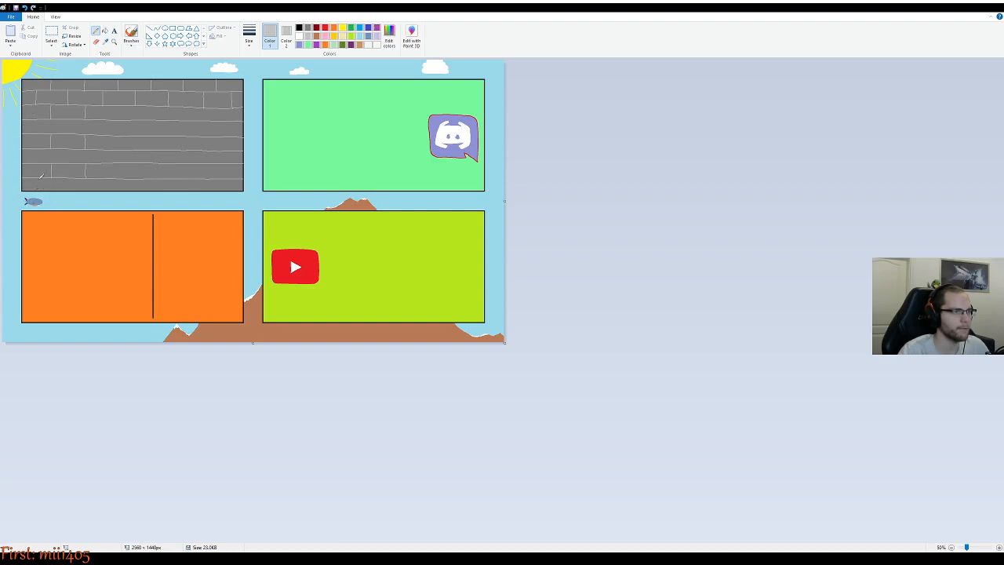
scroll(127, 99, up, 2)
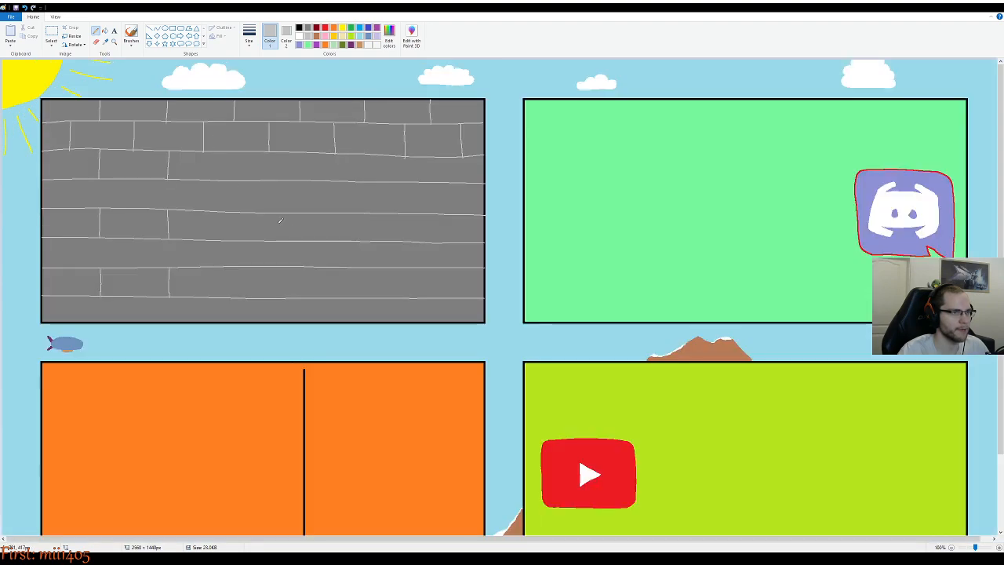
scroll(496, 278, down, 1)
scroll(450, 161, up, 3)
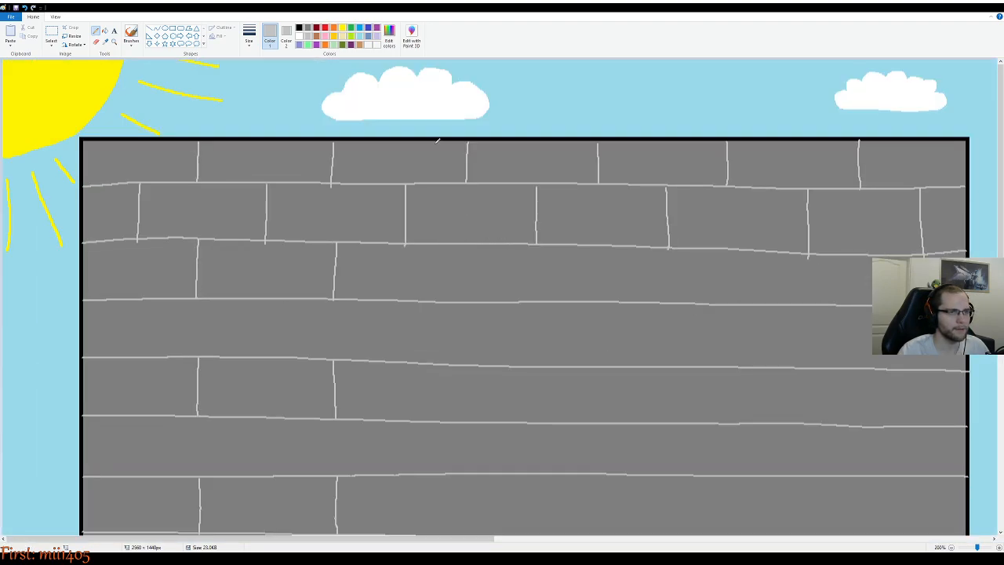
scroll(390, 451, right, 3)
scroll(373, 346, left, 1)
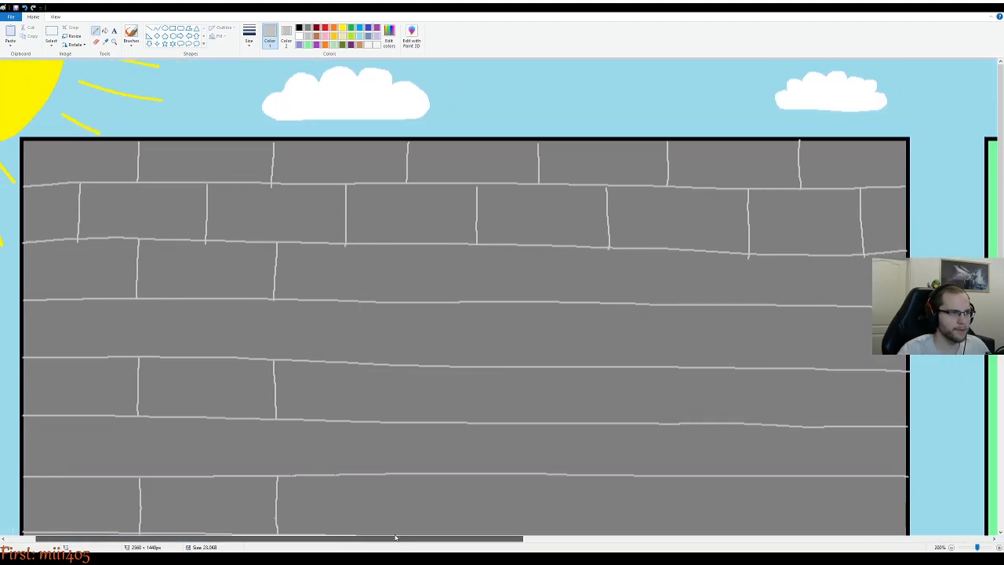
drag(1000, 171, 1000, 188)
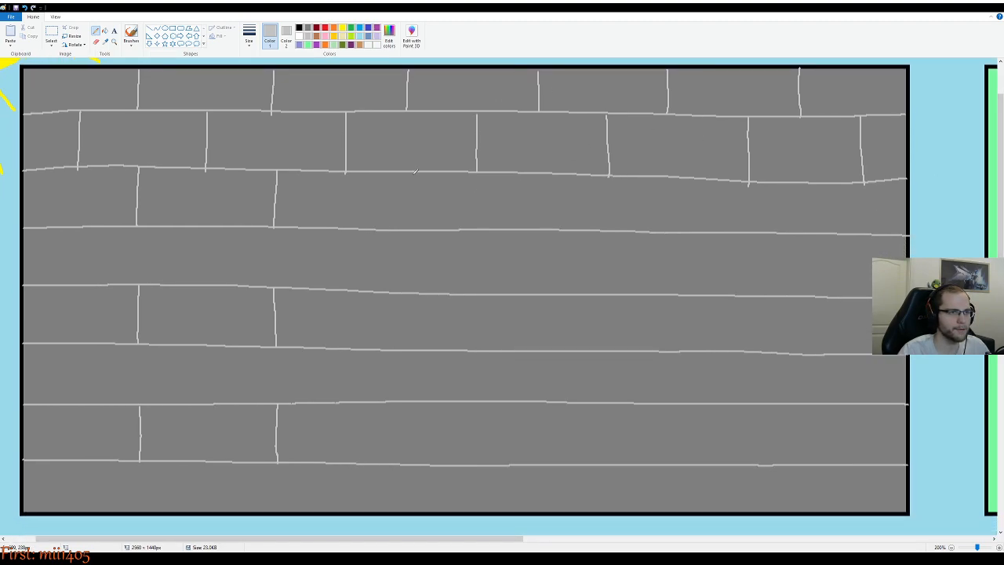
drag(408, 171, 406, 243)
key(ctrl+z)
drag(414, 173, 413, 229)
drag(548, 172, 550, 228)
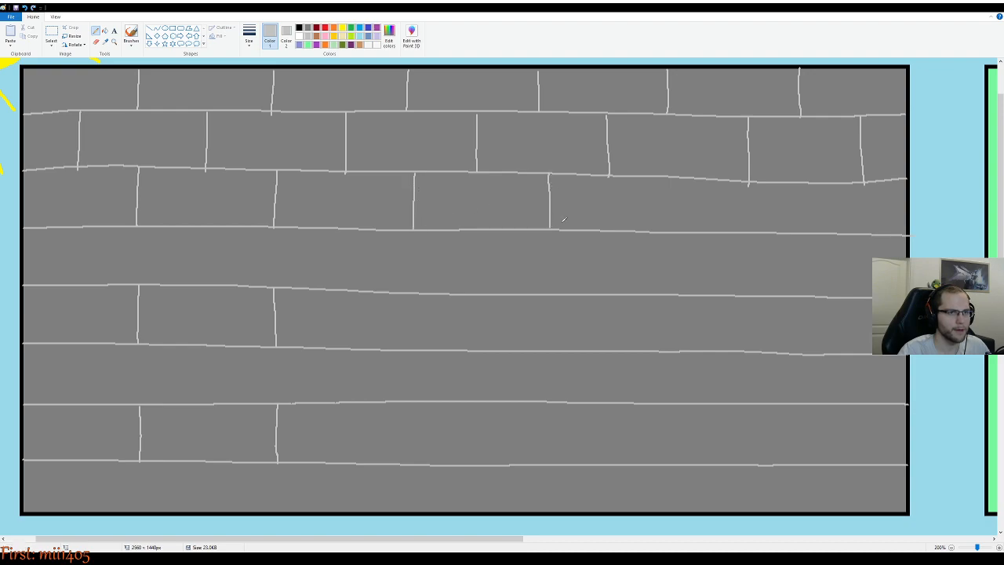
drag(685, 177, 687, 228)
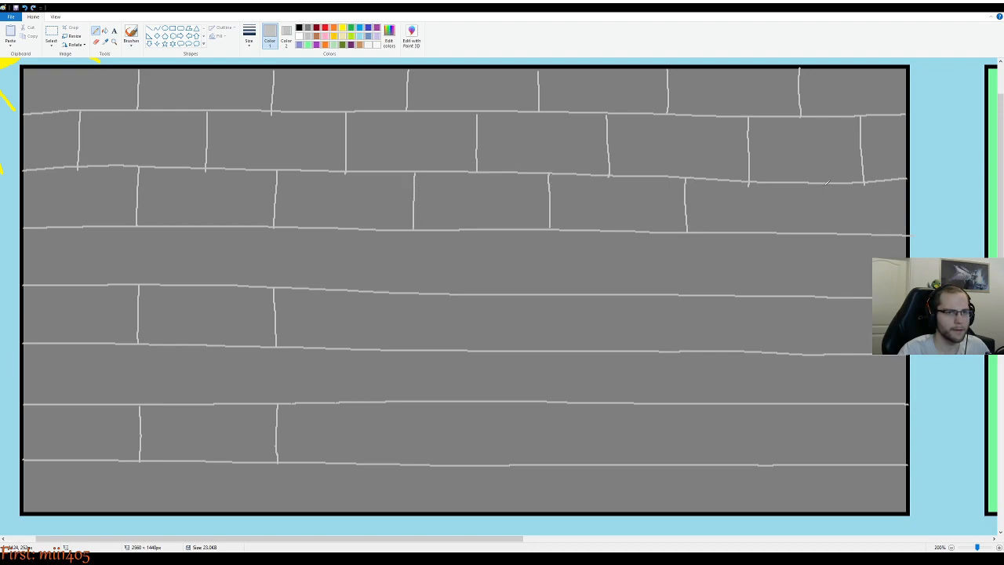
Finish the third brick row with a straight vertical joint near its right end
drag(815, 180, 814, 233)
key(ctrl+z)
drag(818, 180, 814, 232)
key(ctrl+z)
drag(813, 181, 814, 234)
key(ctrl+z)
drag(814, 181, 814, 233)
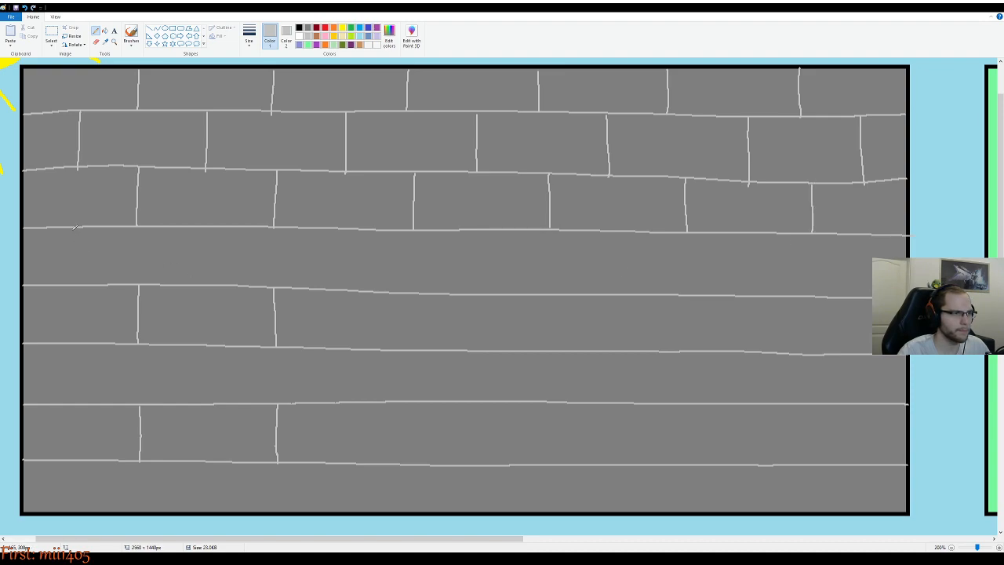
Draw four vertical joints in the fourth brick row from its left end to the middle, staggered against the row above
drag(78, 224, 75, 289)
drag(213, 228, 210, 287)
drag(350, 227, 342, 287)
key(ctrl+z)
drag(349, 227, 349, 290)
key(ctrl+z)
drag(349, 226, 349, 289)
drag(484, 229, 487, 290)
Add a fifth staggered joint to the fourth brick row, redoing it until it is straight
drag(621, 229, 624, 298)
key(ctrl+z)
drag(618, 226, 623, 298)
key(ctrl+z)
key(ctrl+z)
drag(619, 227, 621, 284)
key(ctrl+z)
drag(620, 227, 624, 290)
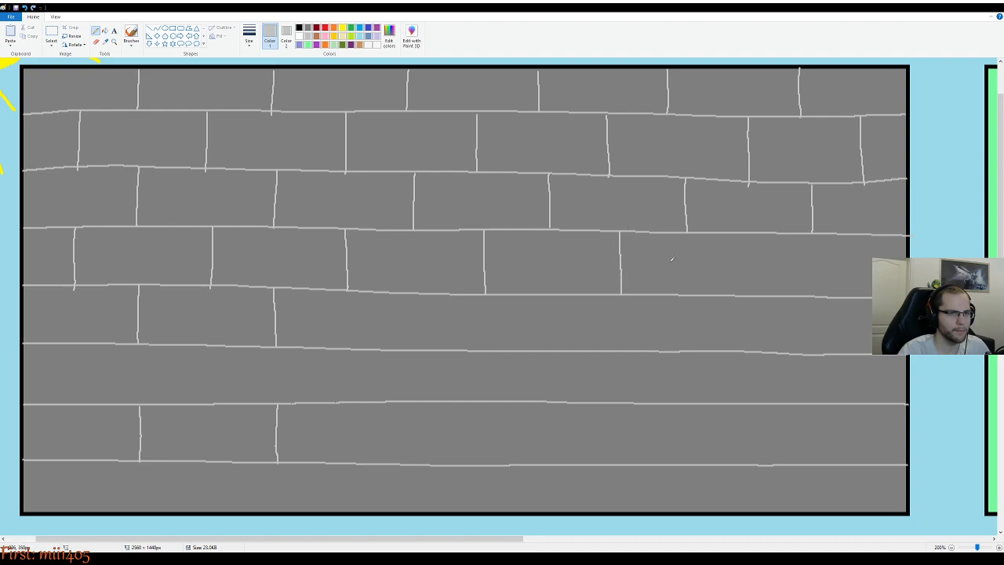
Complete the fourth brick row with two more staggered joints towards its right end
drag(756, 228, 757, 297)
key(ctrl+z)
drag(752, 229, 751, 295)
key(ctrl+z)
drag(751, 232, 750, 290)
key(ctrl+z)
drag(747, 229, 749, 290)
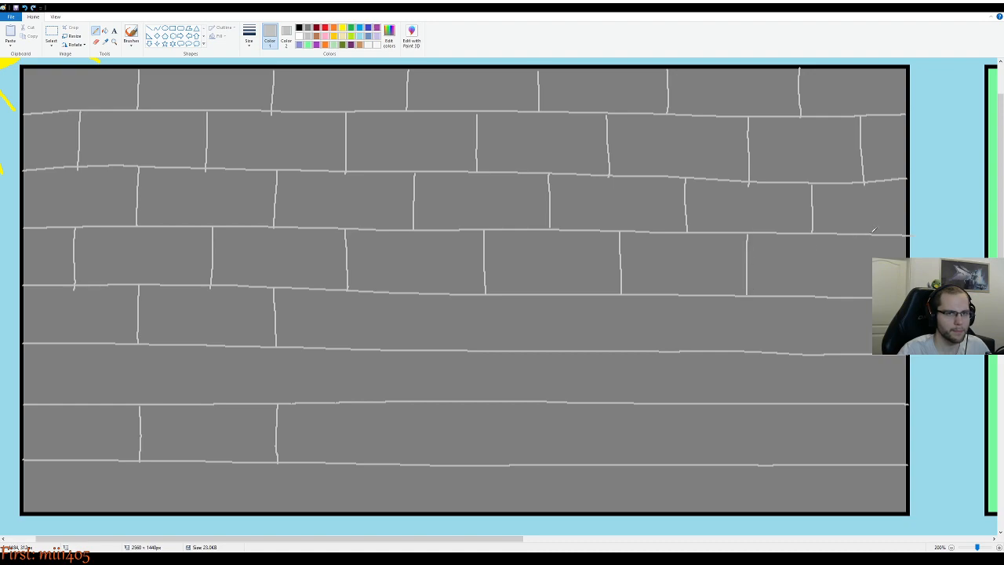
drag(871, 232, 868, 296)
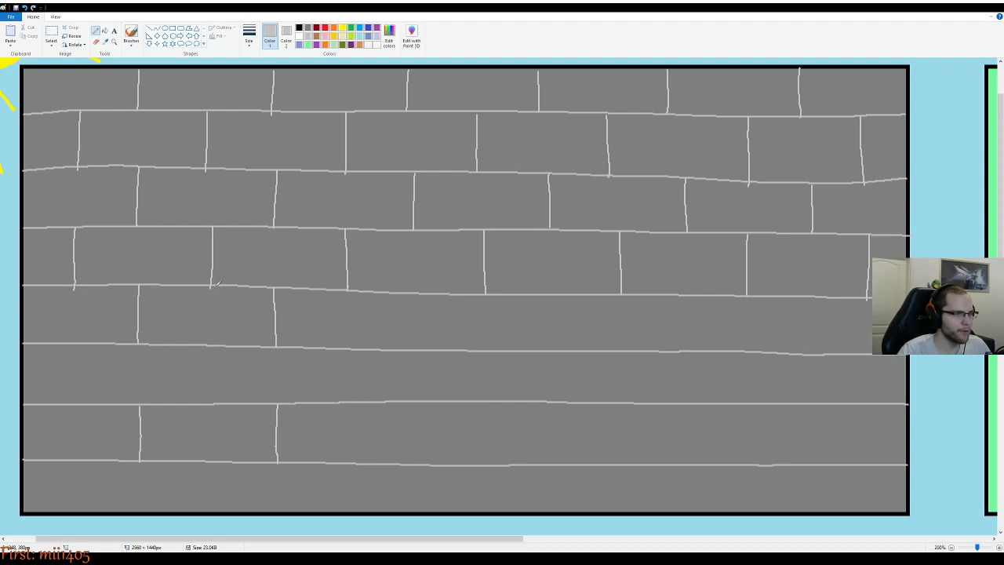
Draw the third and fourth vertical joints in the fifth brick row, redoing the fourth until it is straight
drag(418, 293, 419, 344)
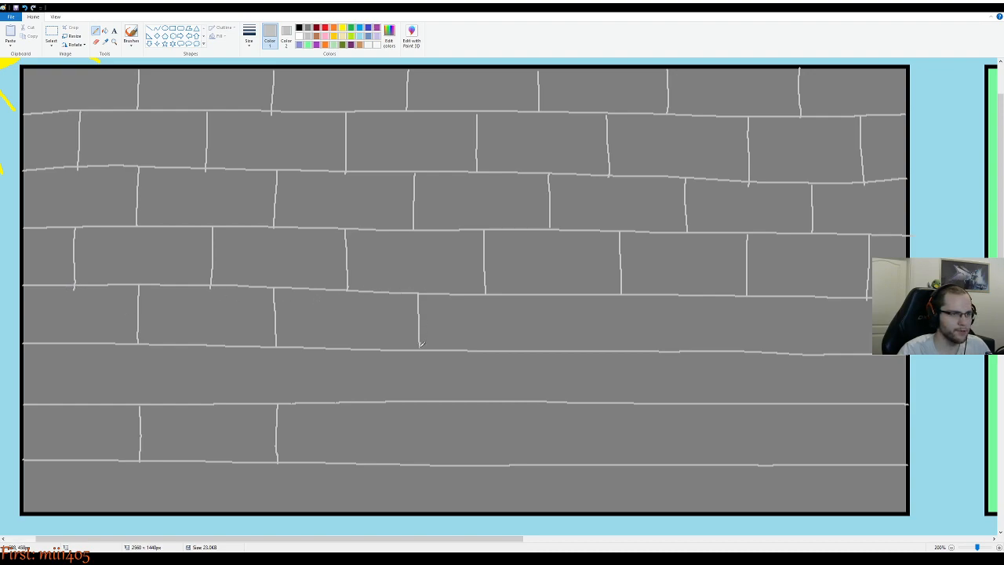
drag(561, 294, 562, 346)
key(ctrl+z)
drag(561, 294, 558, 349)
key(ctrl+z)
drag(558, 295, 558, 339)
key(ctrl+z)
drag(560, 293, 558, 350)
key(ctrl+z)
drag(552, 295, 558, 345)
key(ctrl+z)
drag(554, 296, 555, 345)
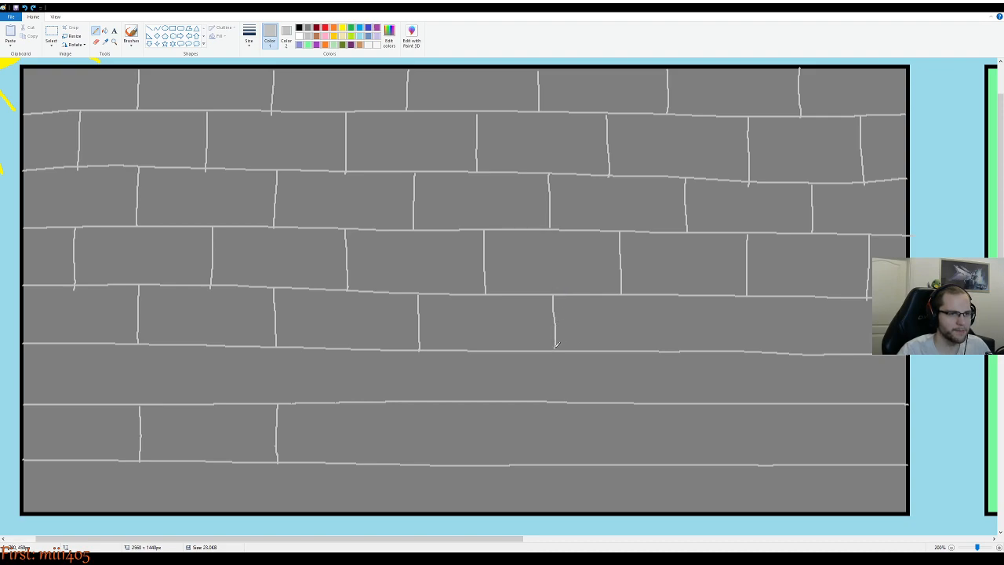
key(ctrl+z)
drag(553, 295, 555, 348)
key(ctrl+z)
drag(555, 294, 554, 348)
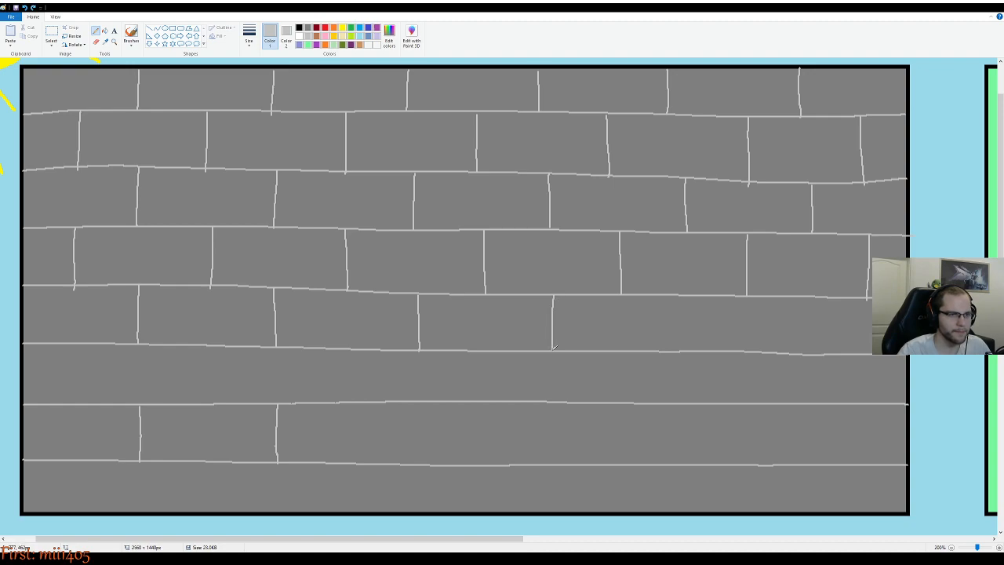
key(ctrl+z)
drag(554, 296, 554, 348)
key(ctrl+z)
drag(553, 294, 554, 346)
key(ctrl+z)
drag(556, 293, 556, 347)
key(ctrl+z)
drag(554, 295, 555, 346)
Complete the fifth brick row with two more vertical joints towards its right end, redoing each until straight
drag(699, 296, 697, 348)
key(ctrl+z)
drag(700, 292, 697, 345)
key(ctrl+z)
drag(692, 294, 695, 345)
key(ctrl+z)
drag(687, 291, 688, 352)
drag(825, 295, 821, 355)
key(ctrl+z)
drag(817, 295, 821, 353)
key(ctrl+z)
drag(815, 295, 816, 354)
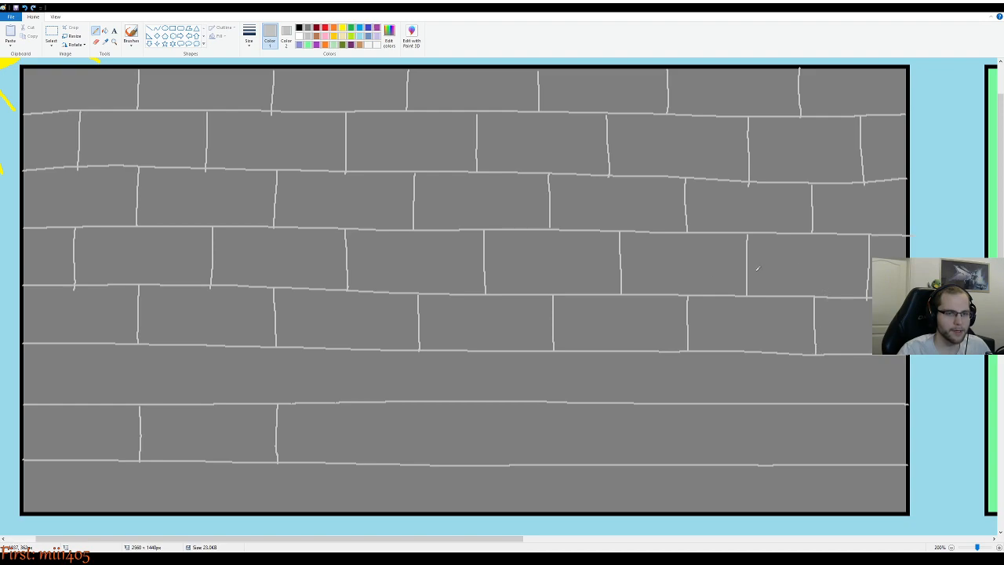
Draw the first two vertical joints at the left end of the sixth brick row, staggered against the row above
scroll(173, 325, down, 3)
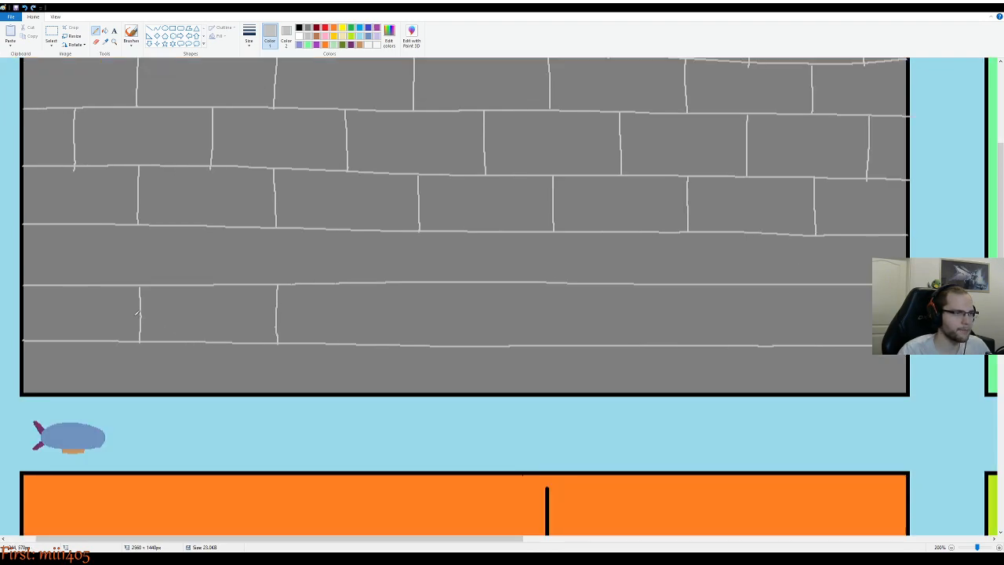
scroll(105, 361, up, 3)
drag(81, 343, 76, 400)
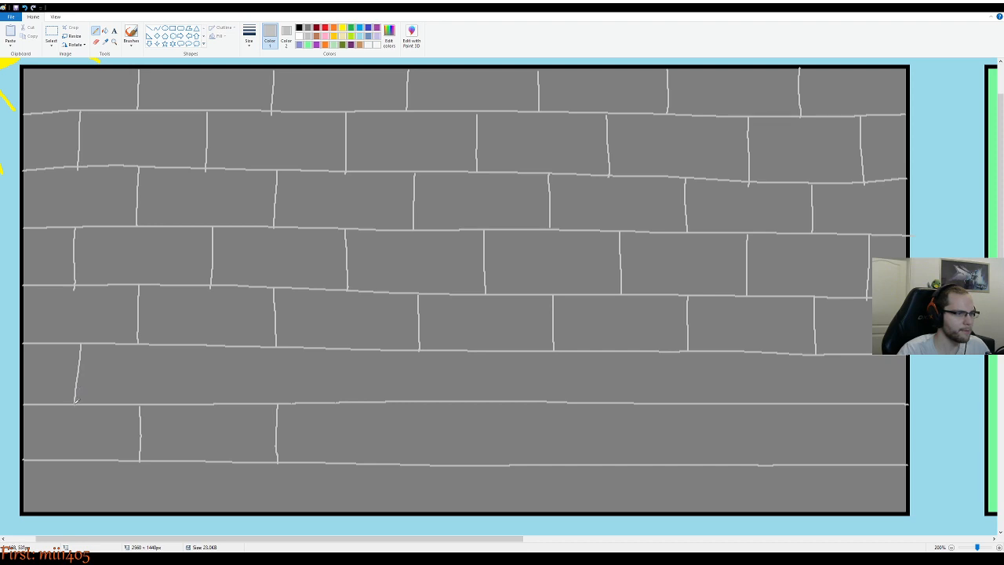
key(ctrl+z)
drag(82, 343, 80, 401)
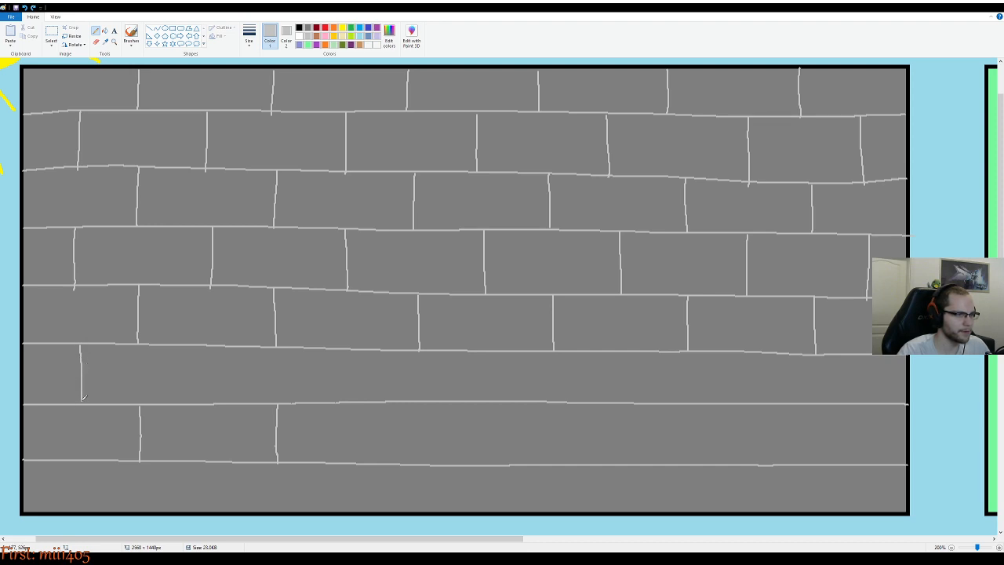
key(ctrl+z)
drag(80, 342, 81, 400)
key(ctrl+z)
drag(76, 343, 73, 409)
drag(213, 341, 218, 402)
key(ctrl+z)
drag(208, 345, 209, 405)
key(ctrl+z)
drag(206, 345, 205, 398)
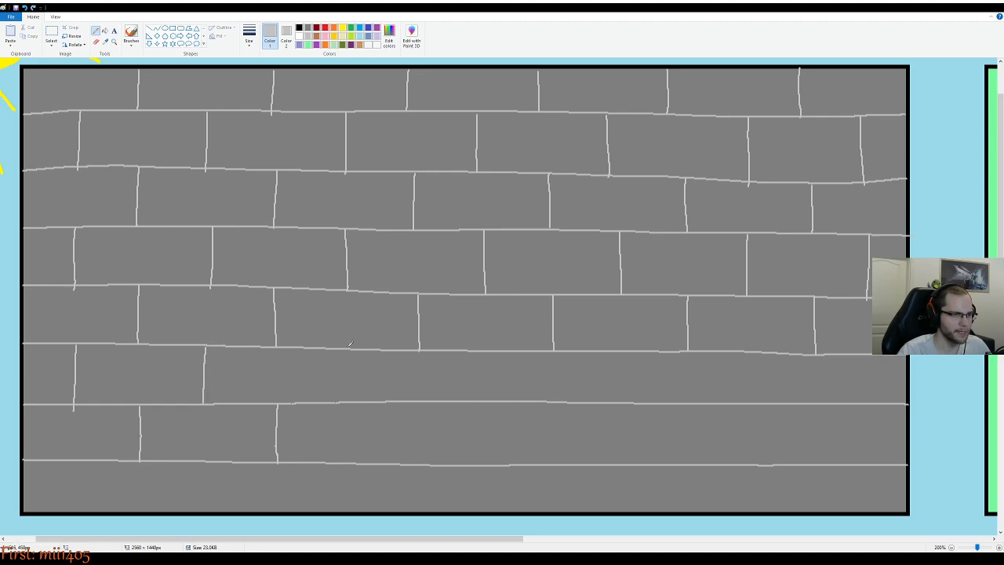
Add three more staggered joints across the middle of the sixth brick row, redoing uneven strokes
drag(348, 348, 344, 402)
key(ctrl+z)
drag(348, 346, 347, 398)
key(ctrl+z)
drag(346, 346, 346, 402)
key(ctrl+z)
drag(346, 345, 348, 402)
drag(491, 346, 491, 404)
key(ctrl+z)
drag(491, 349, 491, 403)
key(ctrl+z)
drag(489, 347, 489, 396)
drag(629, 347, 630, 400)
key(ctrl+z)
drag(626, 350, 625, 401)
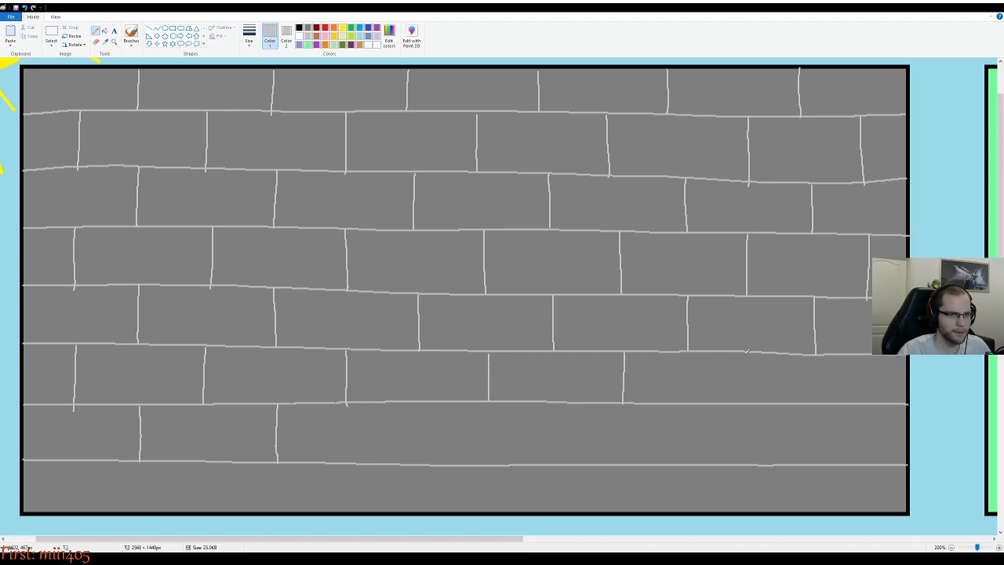
Finish the sixth brick row with two staggered joints at its right end
drag(756, 349, 758, 399)
key(ctrl+z)
drag(757, 351, 757, 402)
key(ctrl+z)
drag(756, 350, 758, 401)
key(ctrl+z)
drag(756, 351, 757, 400)
key(ctrl+z)
drag(758, 350, 754, 401)
drag(872, 354, 872, 406)
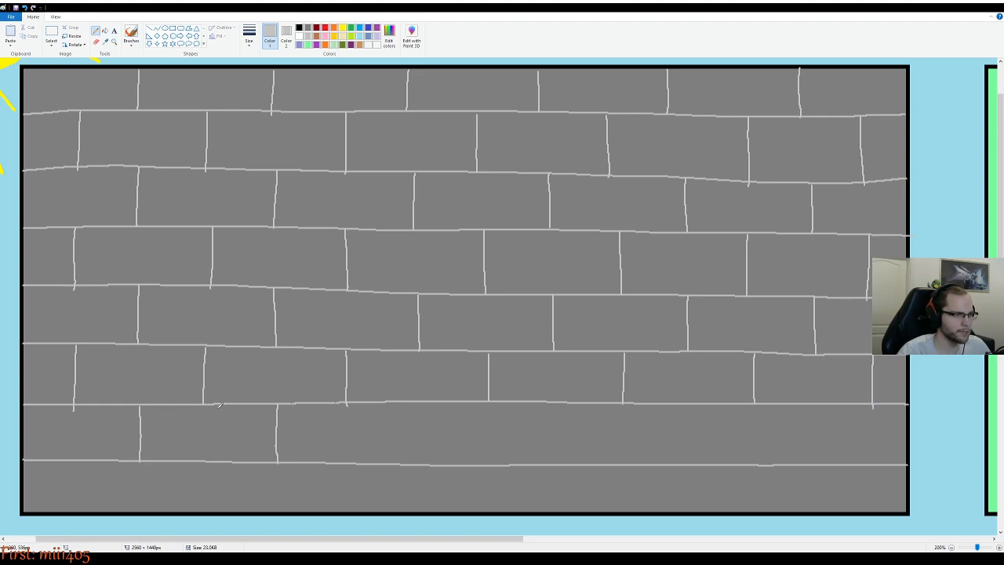
Draw the third and fourth vertical joints in the middle of the seventh brick row
drag(422, 403, 424, 461)
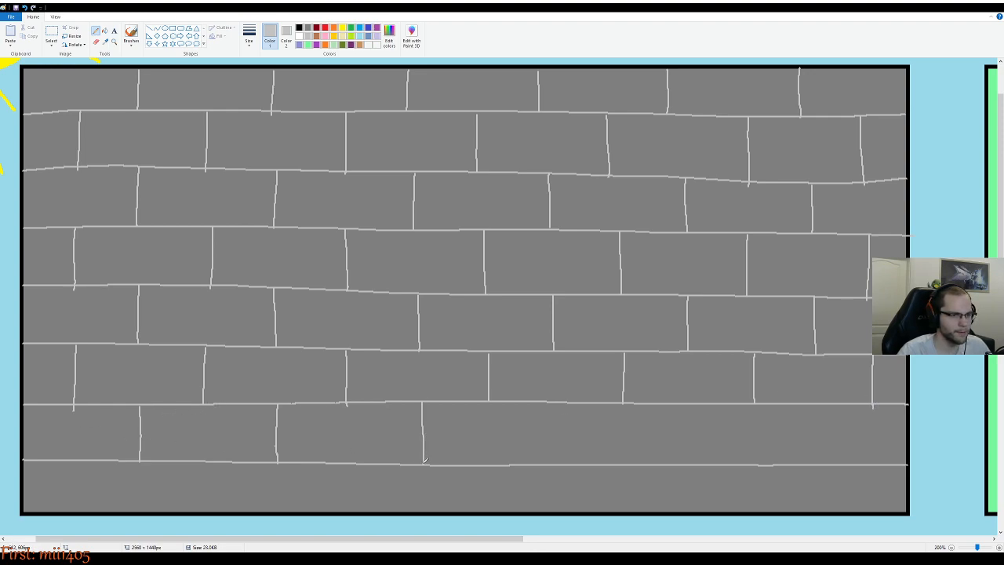
drag(564, 403, 562, 466)
key(ctrl+z)
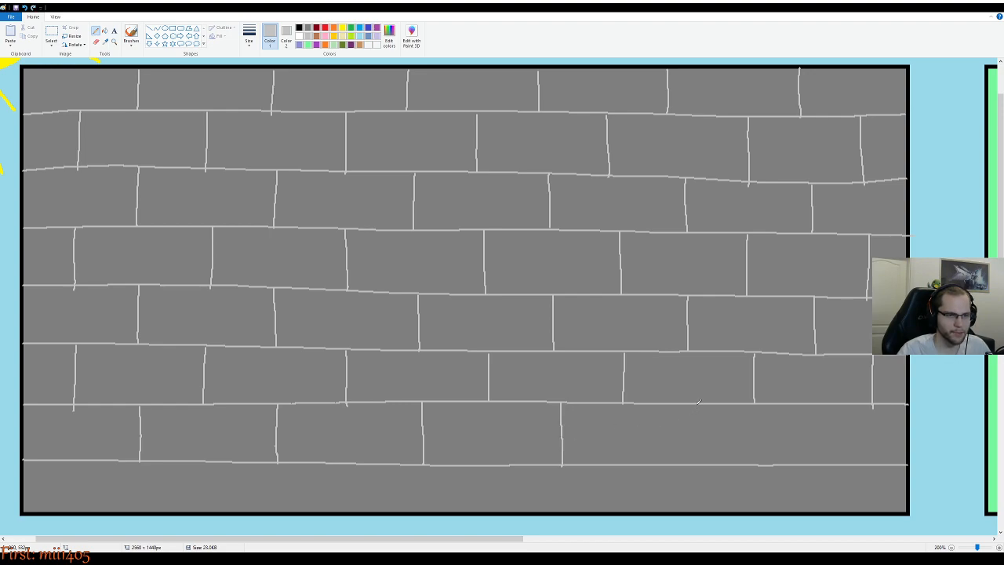
Complete the seventh brick row with two more vertical joints towards its right end, redoing them until straight
drag(696, 403, 700, 463)
key(ctrl+z)
drag(693, 402, 693, 459)
key(ctrl+z)
drag(693, 399, 693, 458)
key(ctrl+z)
drag(693, 401, 694, 458)
key(ctrl+z)
drag(691, 400, 696, 462)
key(ctrl+z)
drag(693, 401, 694, 464)
key(ctrl+z)
drag(695, 402, 690, 455)
key(ctrl+z)
drag(693, 402, 694, 455)
drag(820, 402, 820, 463)
key(ctrl+z)
drag(820, 403, 821, 458)
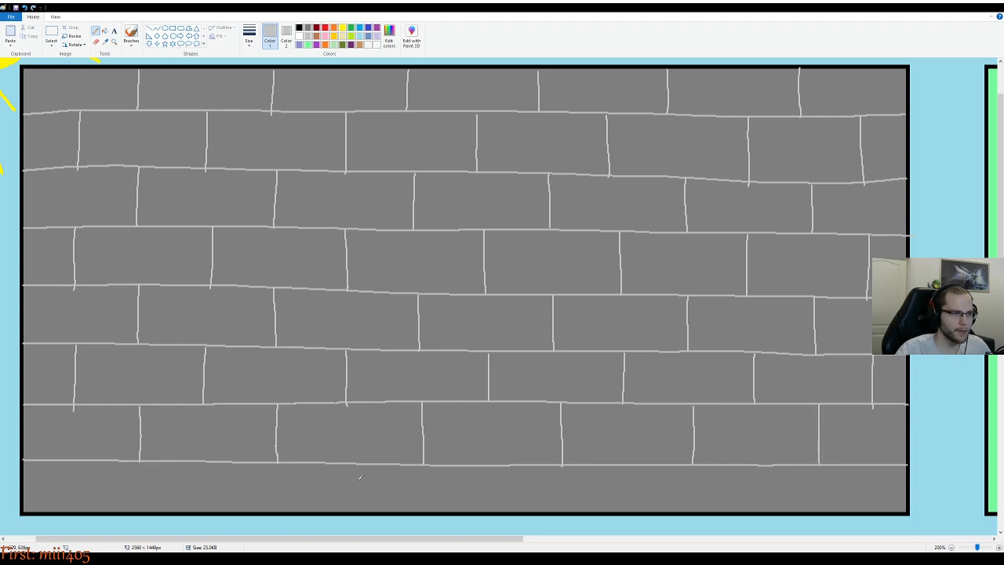
Draw the first two staggered joints at the left end of the bottom brick row, down to the panel border
drag(79, 459, 74, 508)
key(ctrl+z)
drag(74, 458, 75, 509)
key(ctrl+z)
drag(77, 459, 74, 512)
key(ctrl+z)
drag(75, 460, 74, 507)
key(ctrl+z)
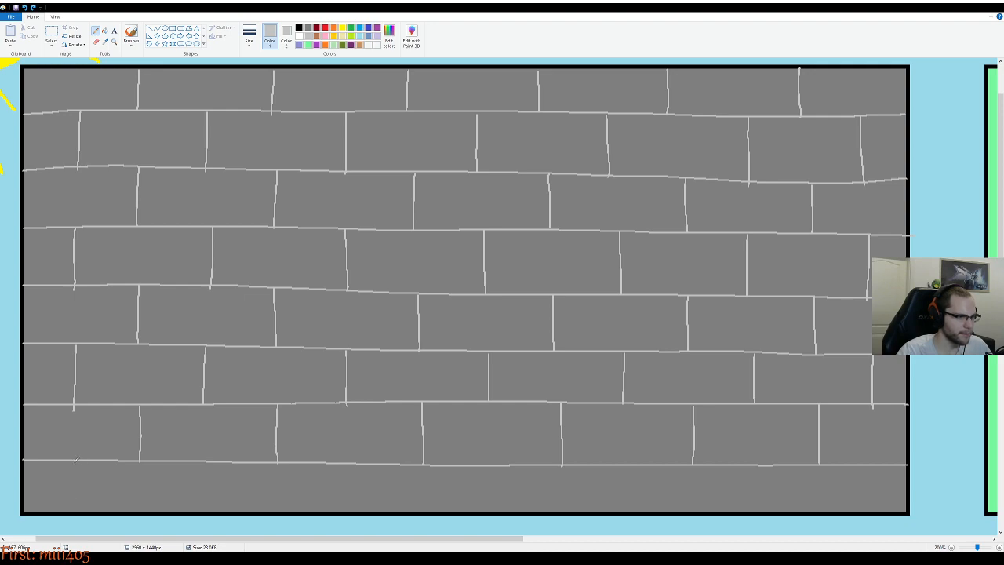
drag(76, 459, 73, 512)
key(ctrl+z)
drag(77, 461, 74, 512)
key(ctrl+z)
drag(75, 459, 71, 511)
drag(209, 459, 207, 509)
Add a third vertical joint to the bottom brick row, redoing it until it is straight
drag(357, 461, 355, 511)
key(ctrl+z)
drag(360, 462, 356, 510)
key(ctrl+z)
key(ctrl+z)
drag(357, 462, 356, 510)
key(ctrl+z)
drag(359, 461, 355, 511)
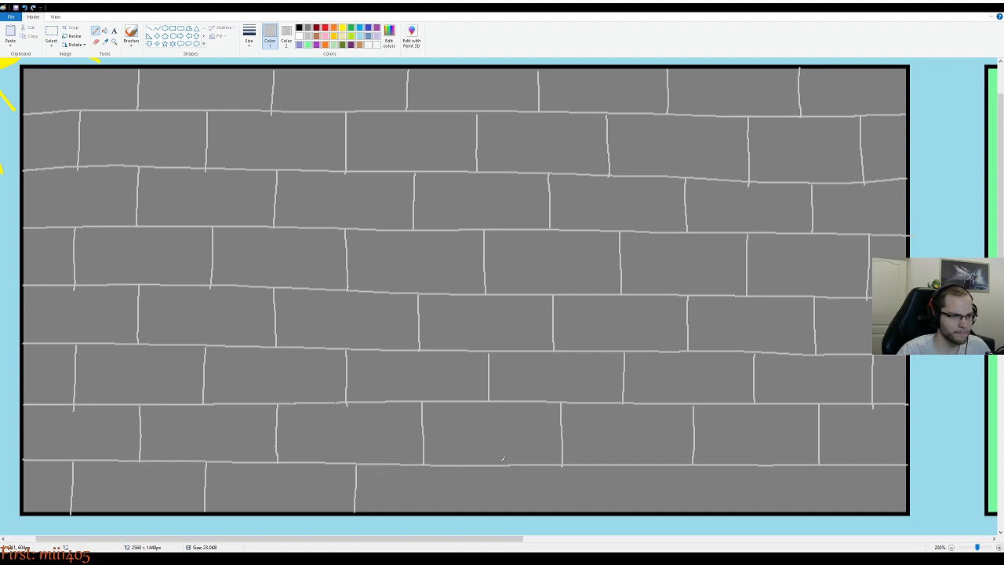
Add a fourth vertical joint at the middle of the bottom brick row, redrawing it until it is straight
drag(494, 465, 495, 504)
key(ctrl+z)
drag(493, 463, 494, 512)
key(ctrl+z)
drag(494, 463, 495, 511)
key(ctrl+z)
drag(491, 465, 494, 506)
key(ctrl+z)
drag(491, 463, 494, 510)
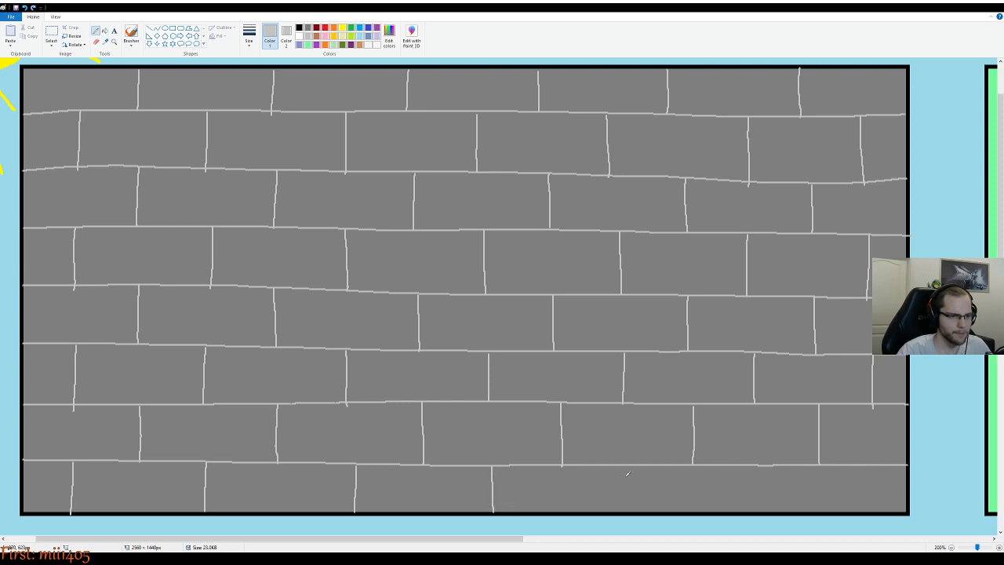
Draw the fifth and sixth joints in the right half of the bottom brick row
drag(639, 464, 638, 510)
drag(761, 465, 768, 513)
key(ctrl+z)
drag(761, 465, 759, 503)
key(ctrl+z)
drag(759, 465, 760, 506)
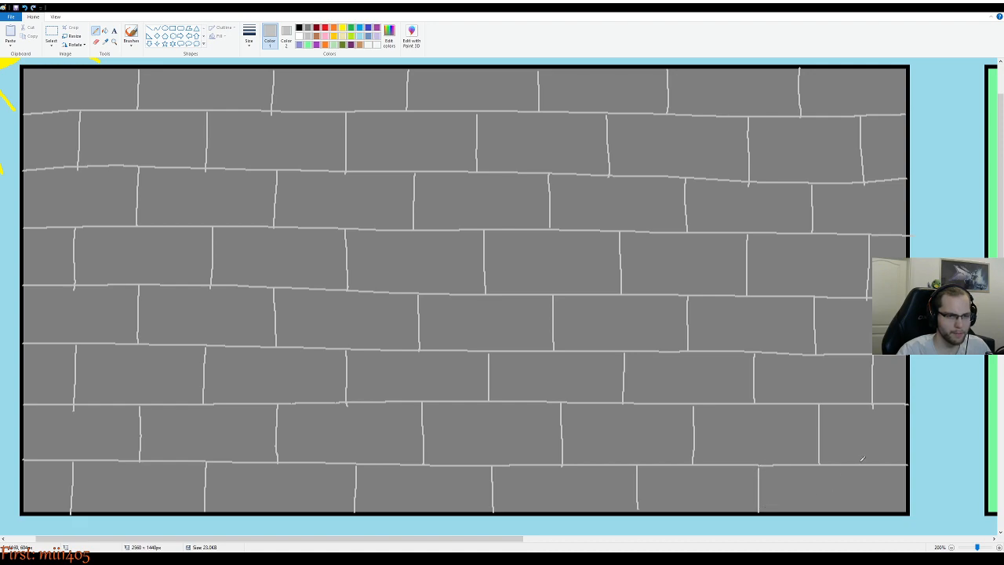
Finish the bottom brick row with a seventh joint close to the panel's right border
drag(861, 468, 867, 510)
key(ctrl+z)
drag(871, 464, 872, 514)
key(ctrl+z)
drag(874, 467, 875, 511)
key(ctrl+z)
drag(875, 465, 876, 513)
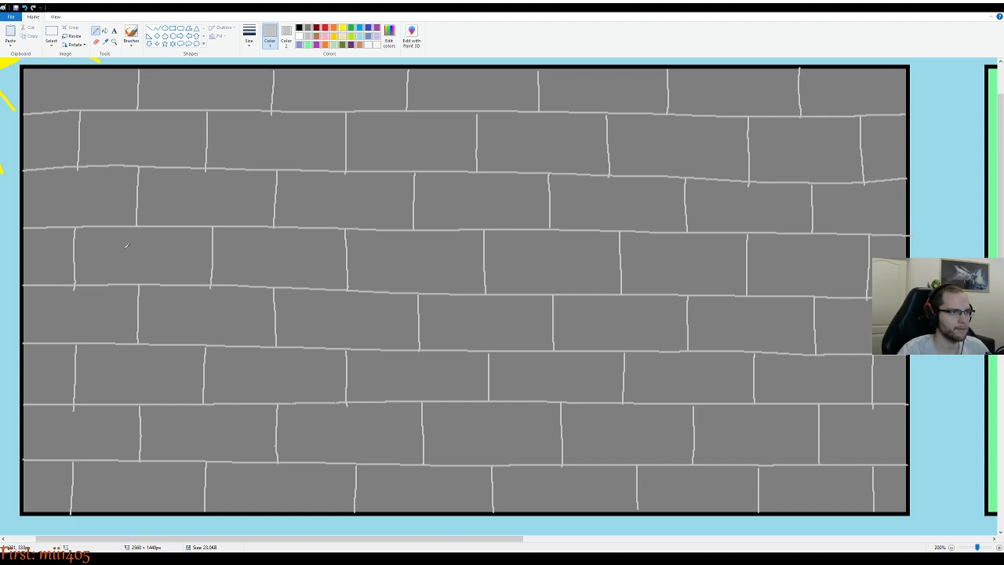
Paint black over the brick line ends that overlap the panel's left border, from the top row to the bottom
scroll(130, 247, up, 2)
scroll(134, 252, up, 2)
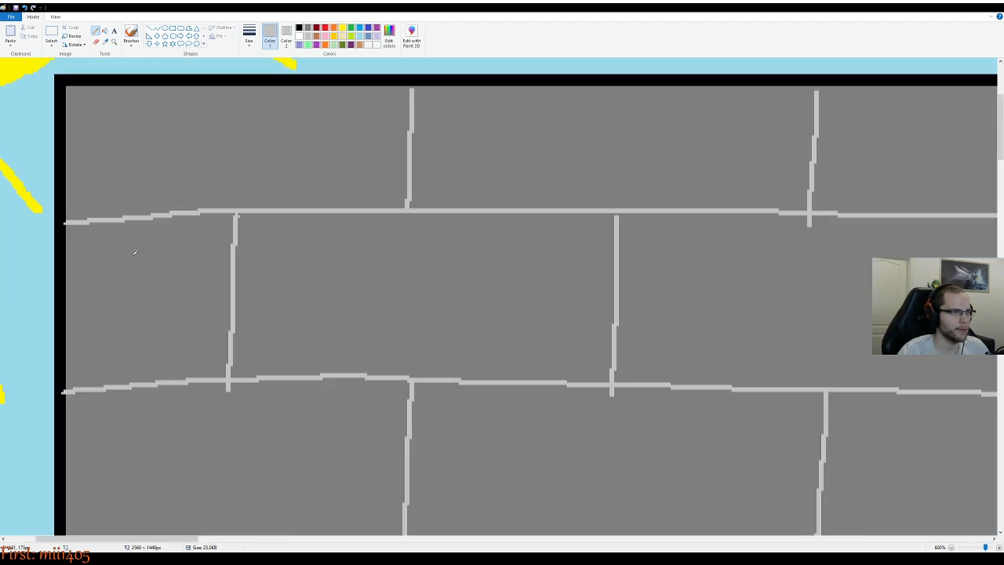
click(298, 28)
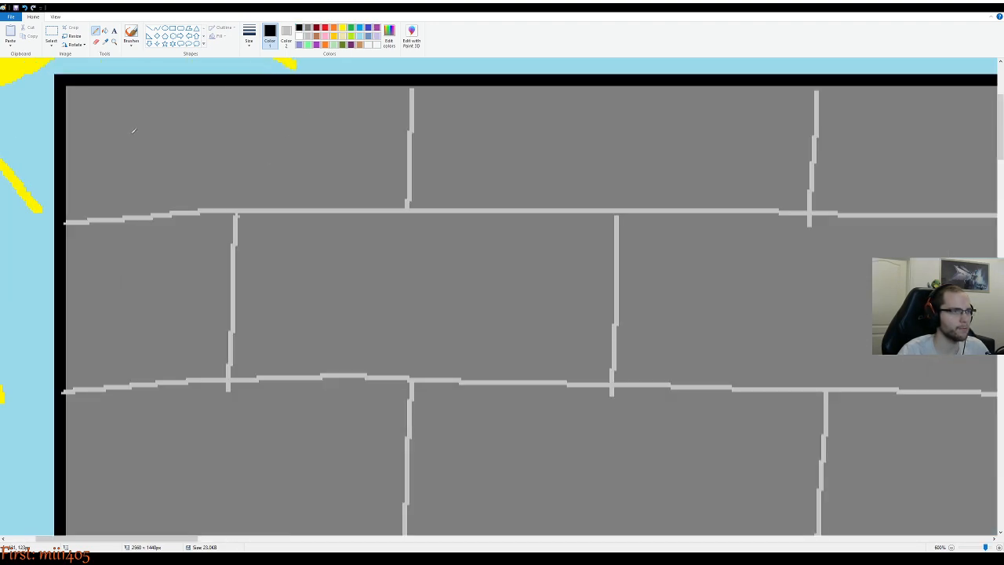
click(66, 221)
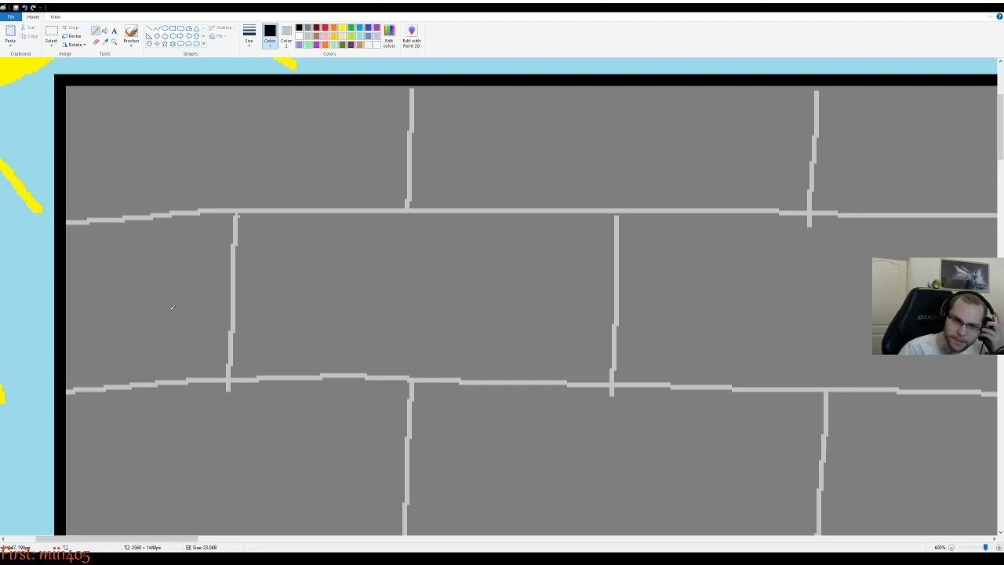
scroll(298, 345, down, 3)
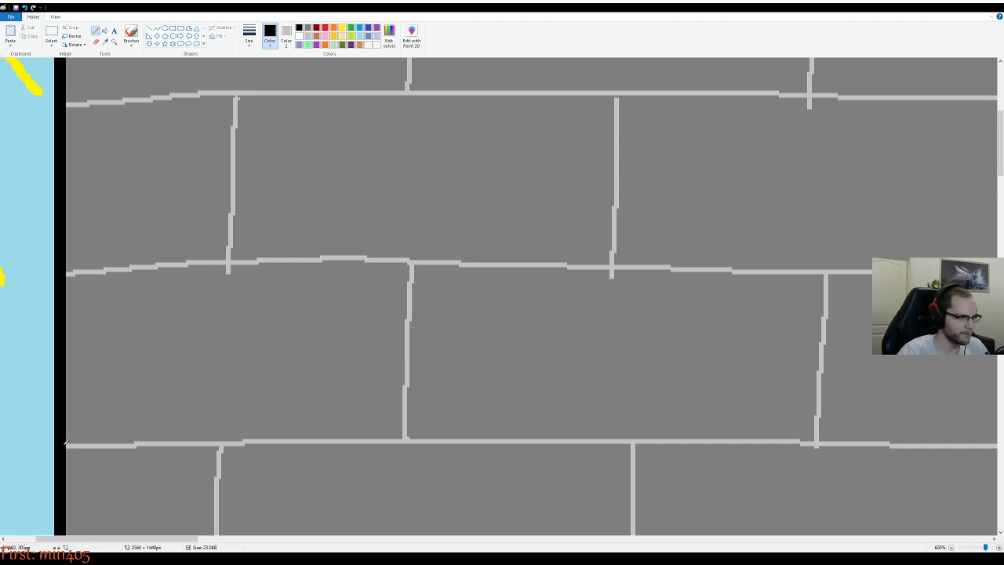
scroll(66, 443, down, 5)
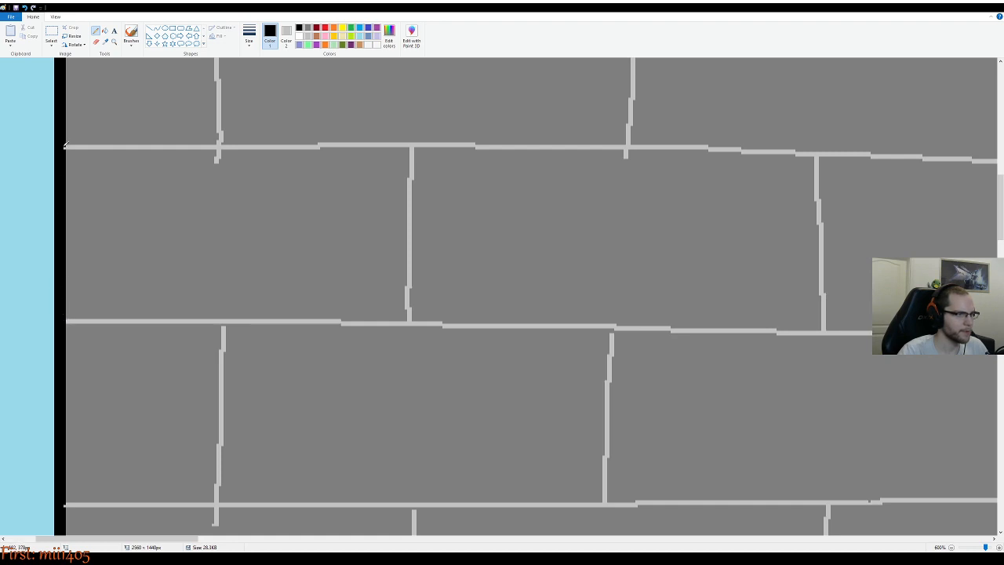
scroll(72, 235, down, 5)
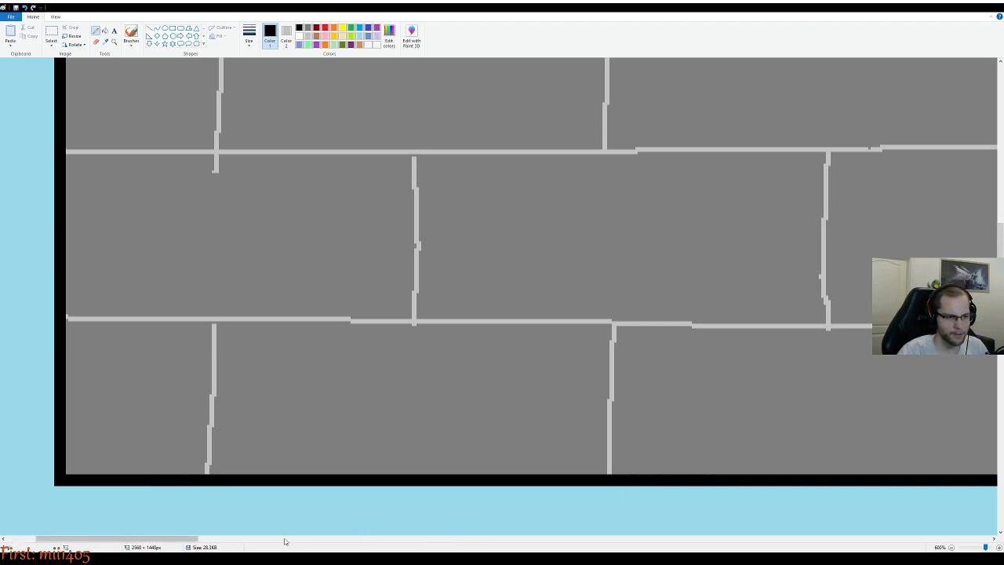
Cover the brick line ends overlapping the bottom border and the lower part of the right border in black
drag(189, 541, 310, 541)
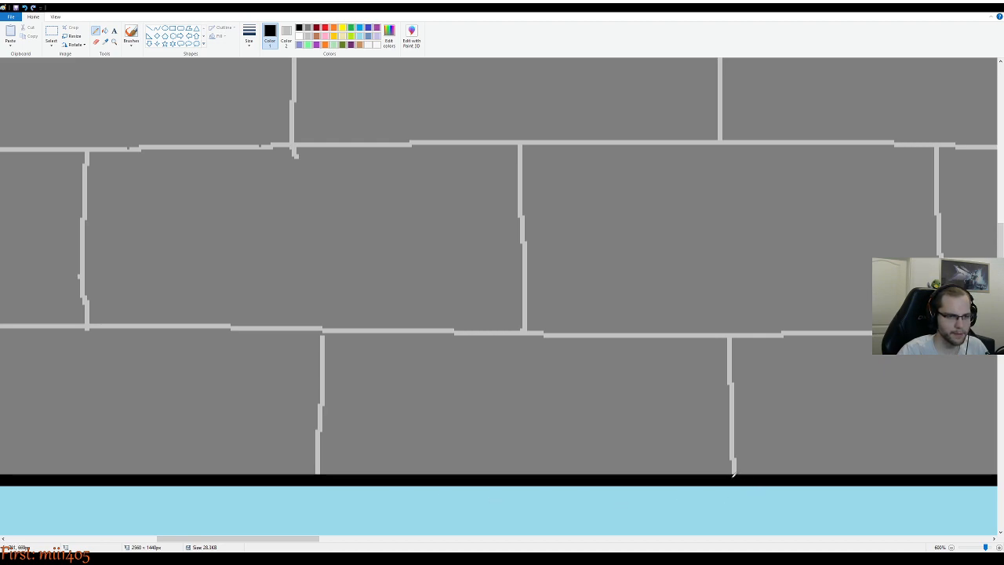
drag(282, 542, 453, 543)
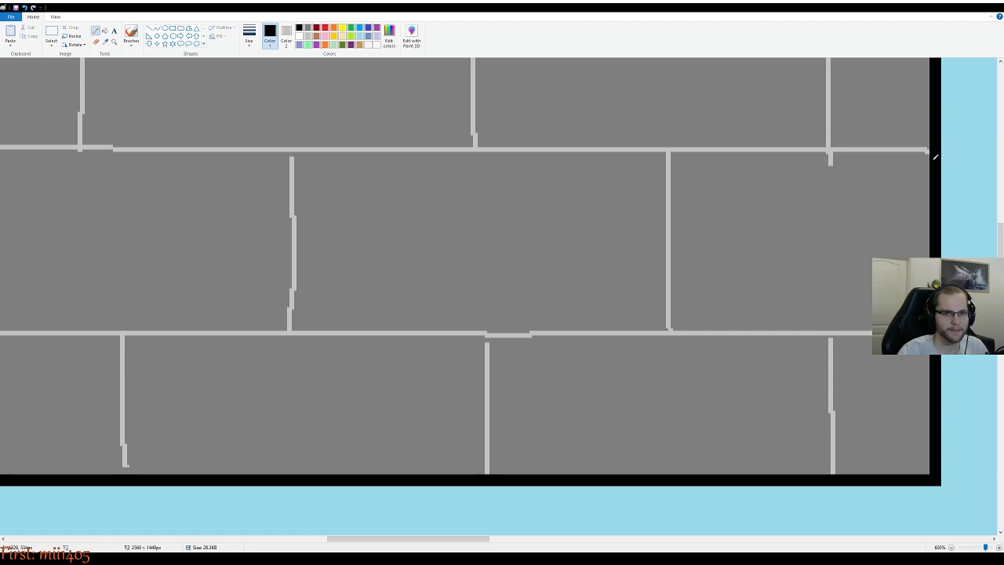
scroll(936, 149, up, 3)
scroll(471, 298, up, 2)
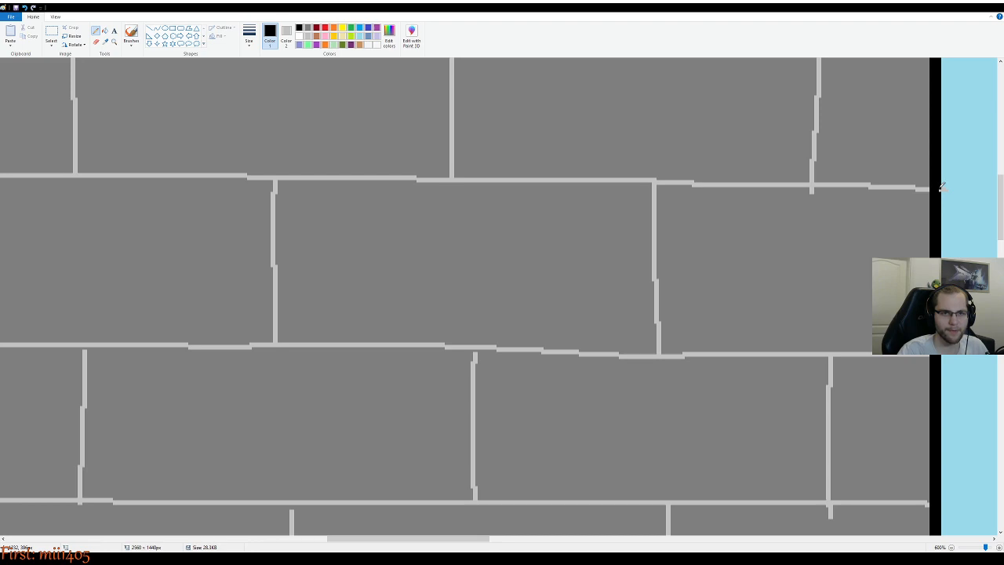
Paint light blue over the brick line ends that stick out past the panel's right border
click(358, 37)
scroll(937, 195, up, 2)
scroll(935, 196, up, 2)
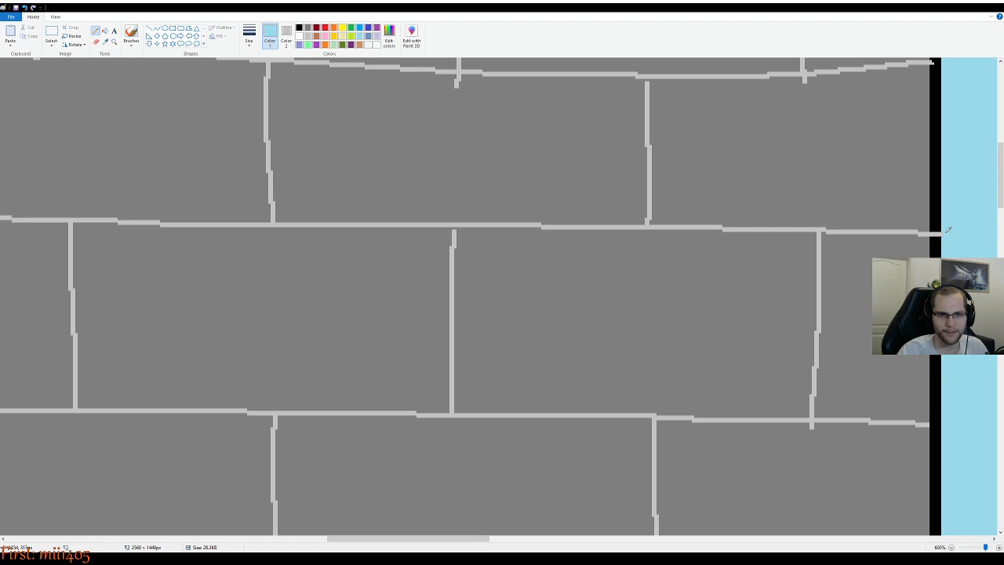
Restore the upper part of the right border and the top border in black where brick lines overlap them
click(299, 28)
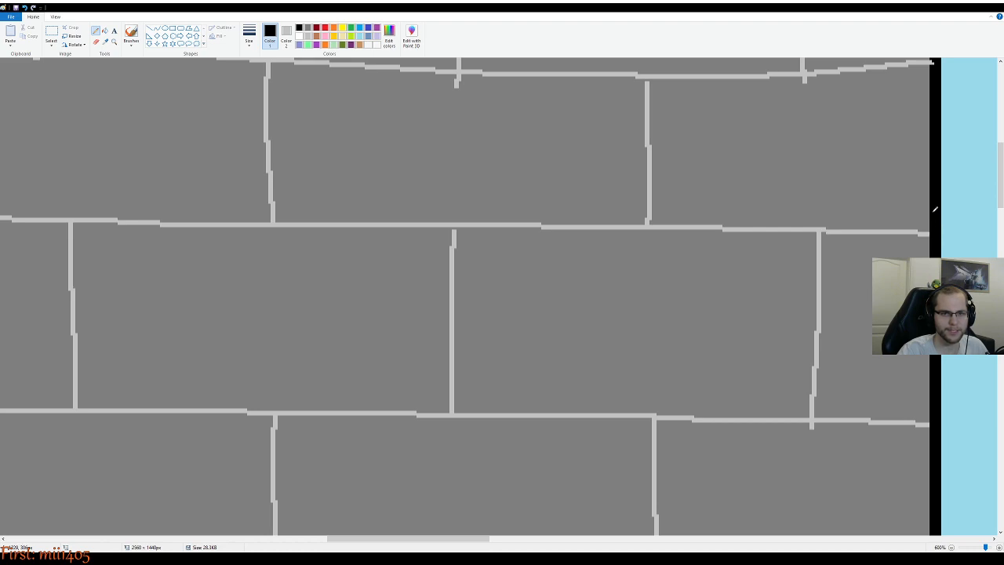
scroll(936, 179, up, 3)
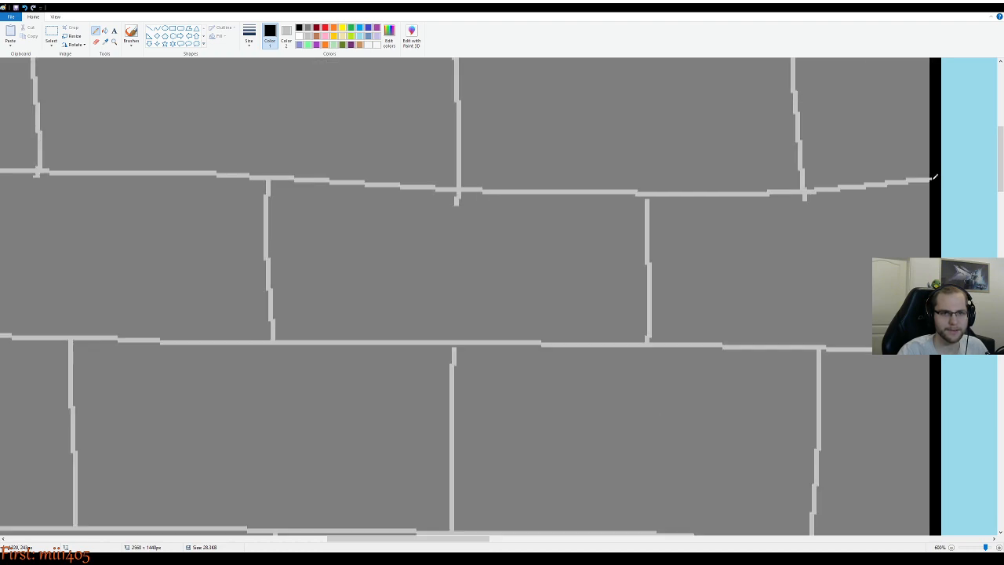
scroll(937, 174, up, 5)
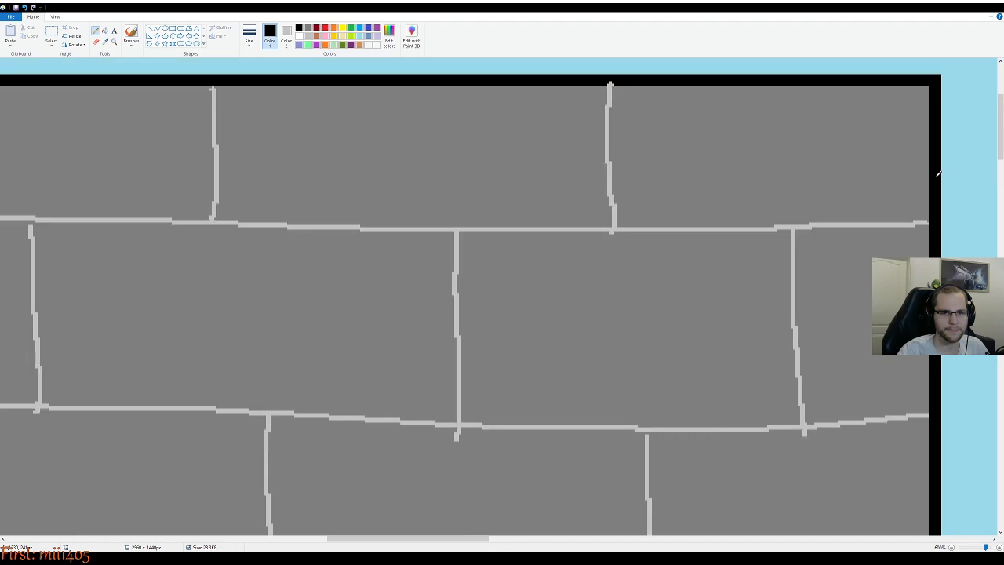
scroll(823, 175, up, 3)
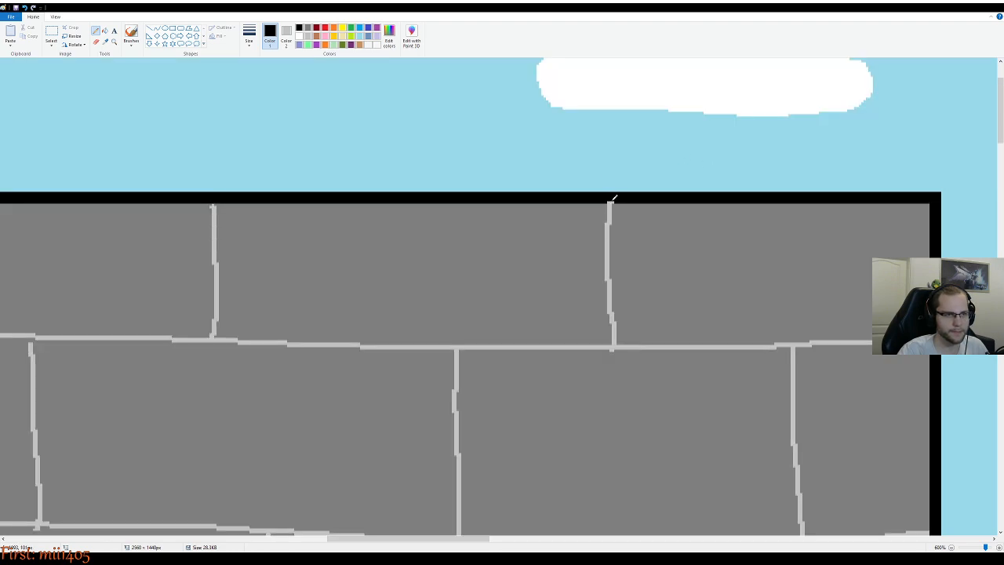
Extend the upper-left vertical brick lines to the top border in light grey and close the gaps along the bottom brick row
drag(431, 548, 129, 482)
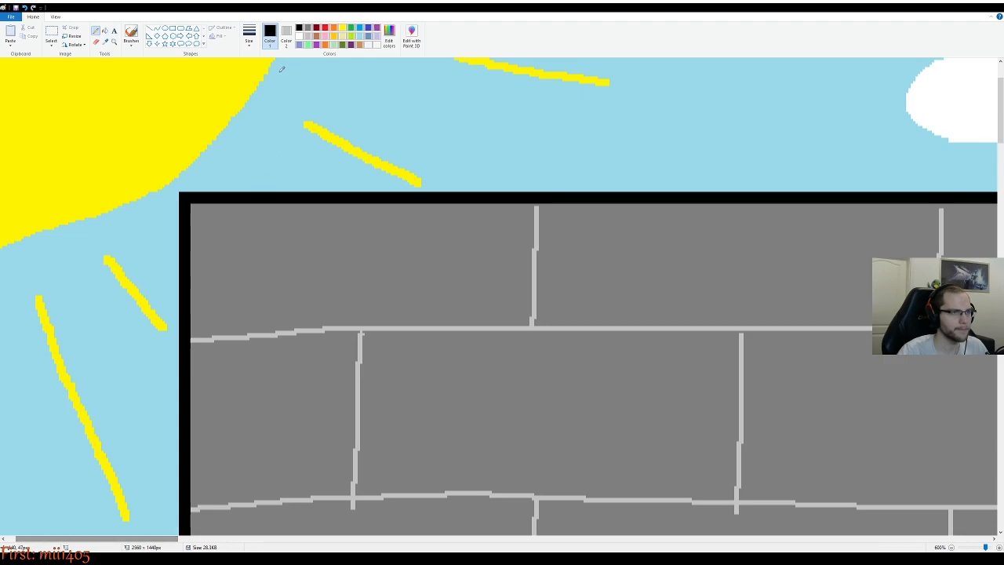
click(308, 37)
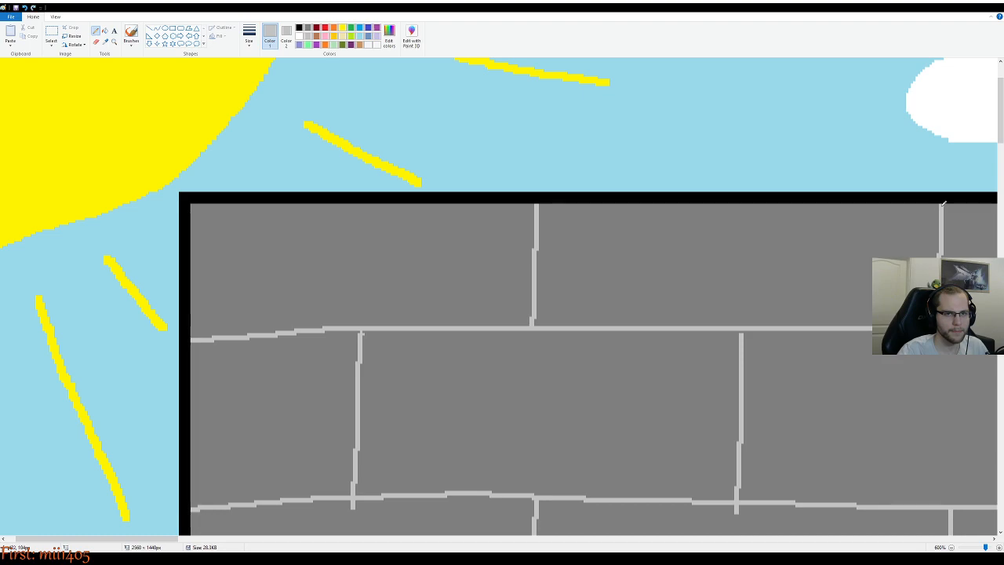
scroll(231, 337, down, 3)
scroll(267, 321, down, 1)
scroll(258, 323, down, 3)
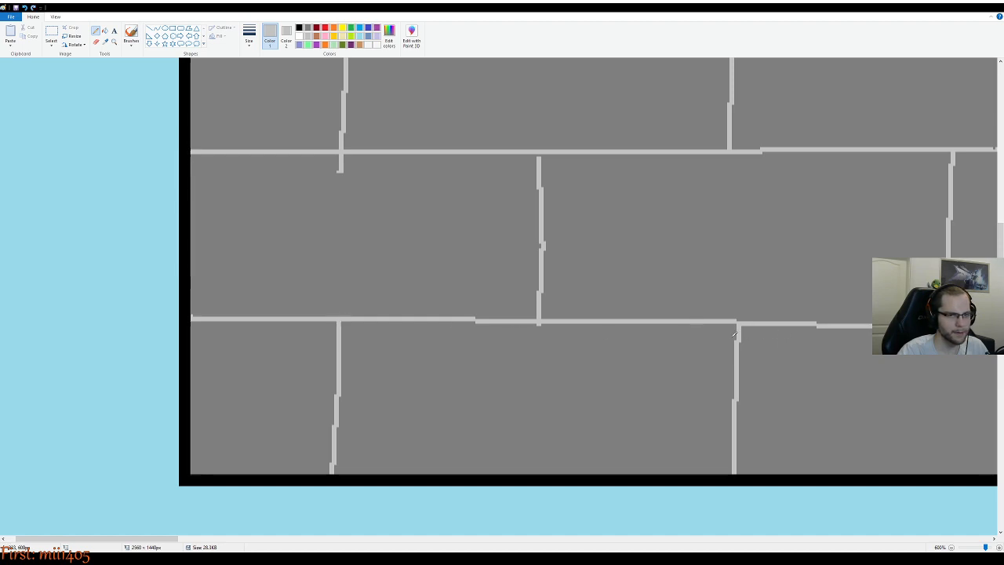
drag(139, 540, 271, 543)
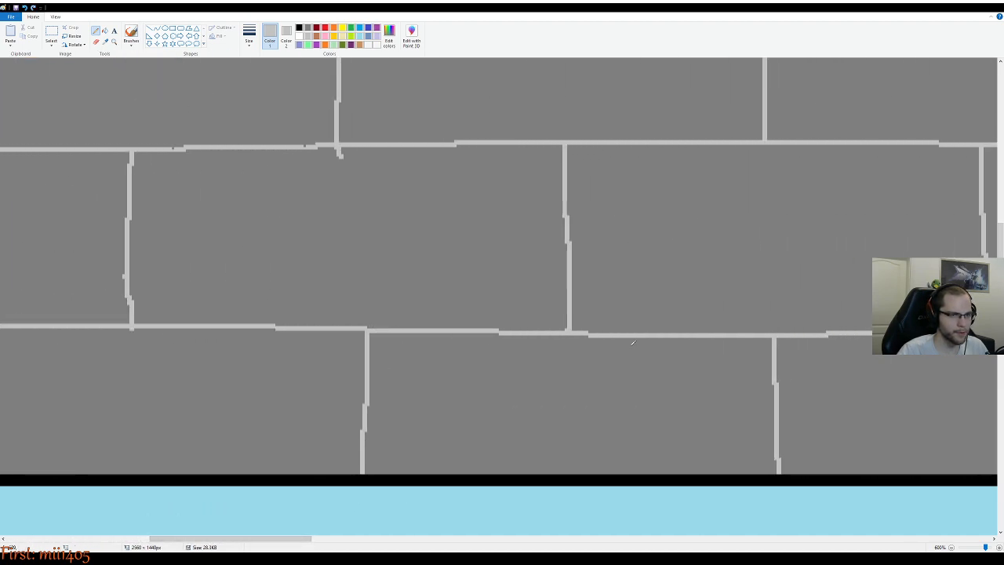
drag(280, 542, 384, 541)
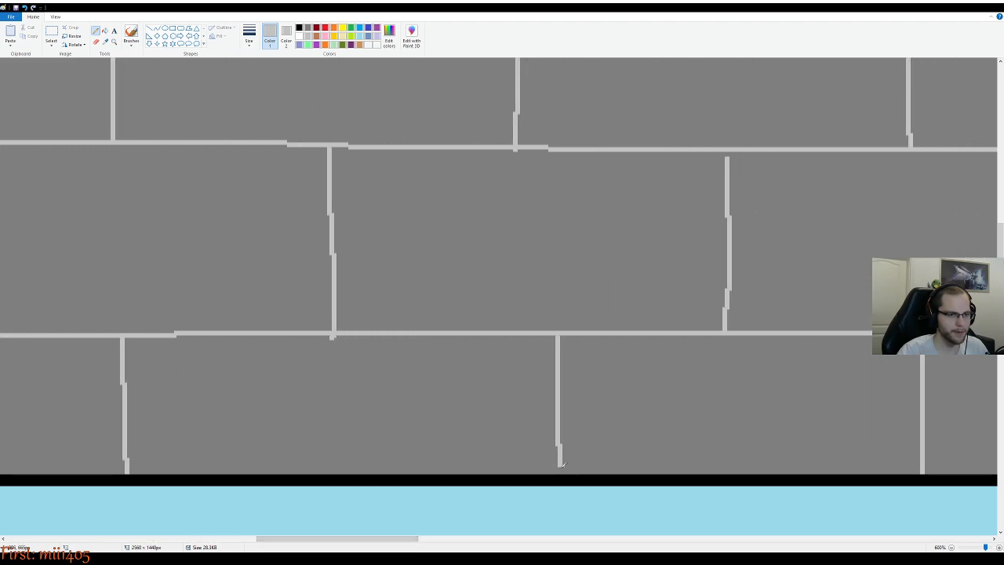
drag(309, 538, 406, 538)
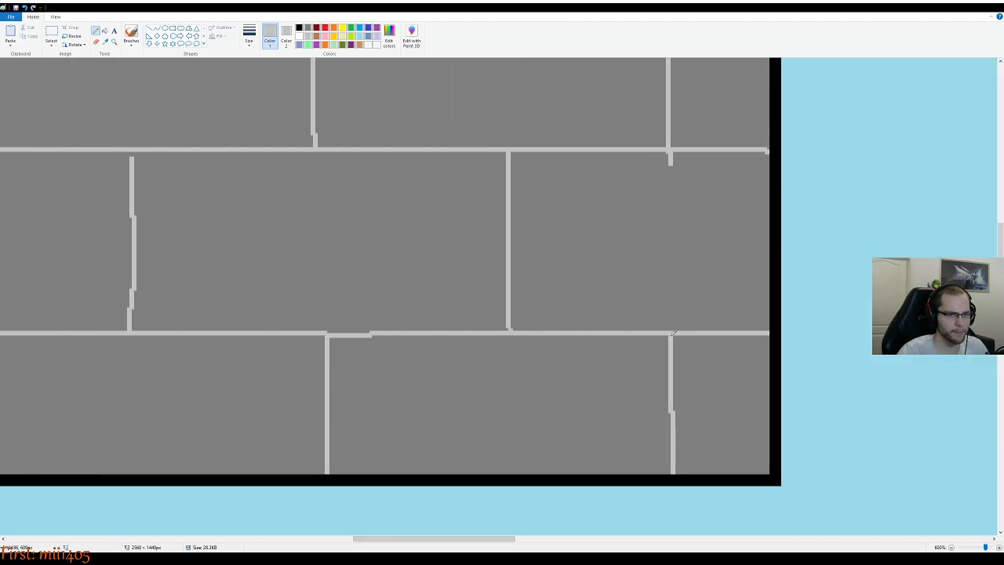
Close the remaining light grey gaps at the panel's right side and at the tops of the vertical lines in the upper two brick rows
scroll(657, 188, up, 5)
scroll(657, 216, down, 2)
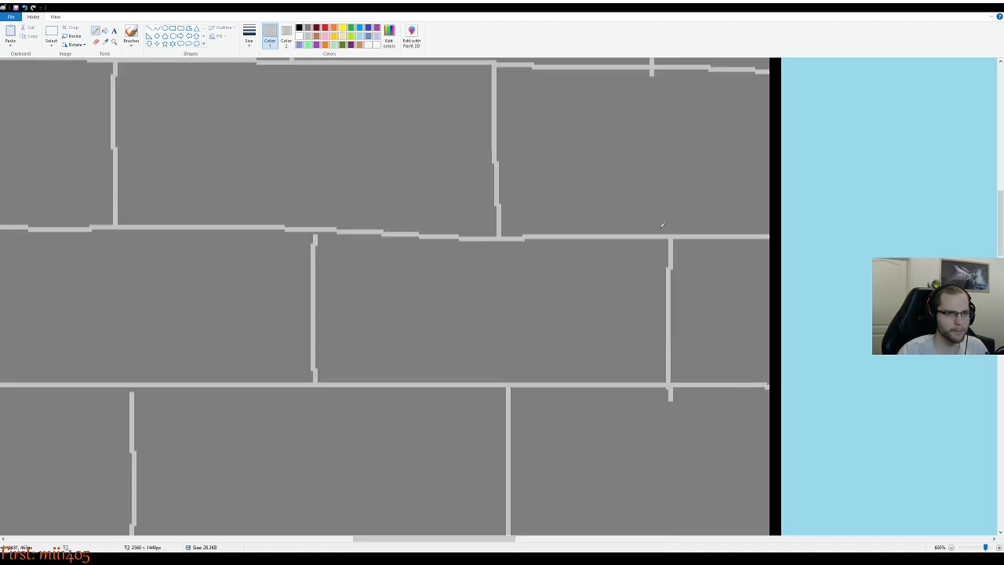
scroll(661, 225, down, 2)
scroll(661, 225, up, 6)
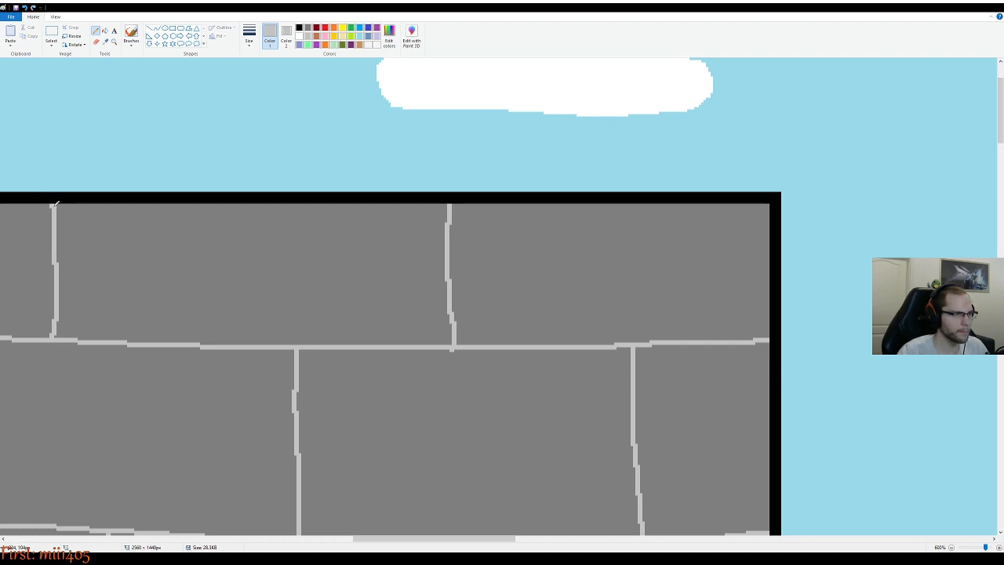
scroll(135, 316, left, 10)
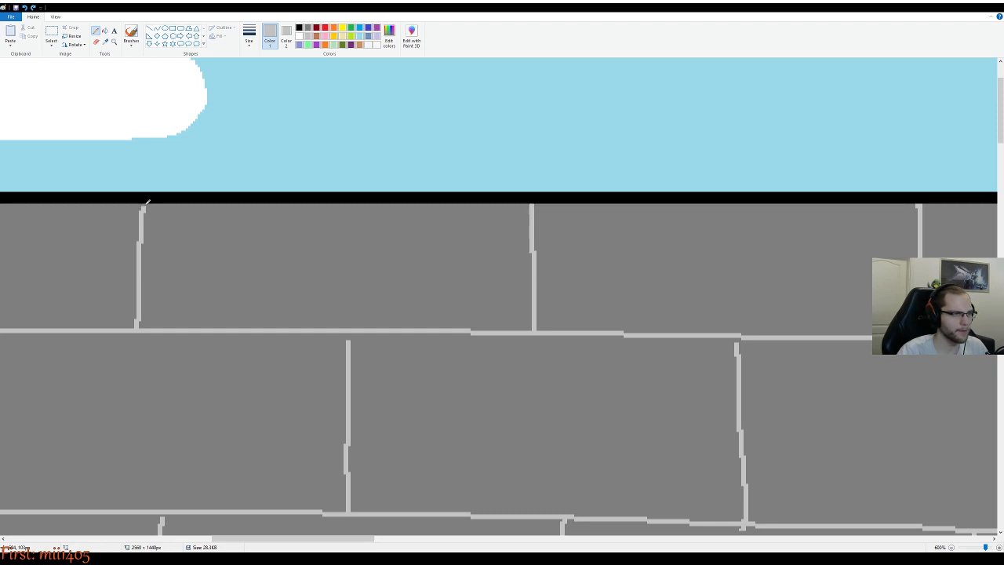
drag(354, 541, 216, 534)
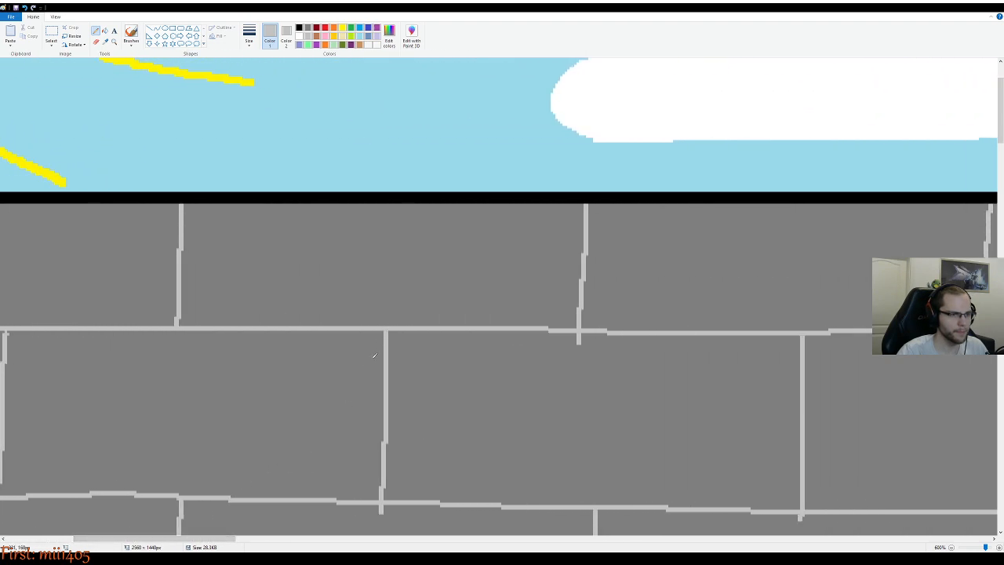
drag(166, 541, 327, 541)
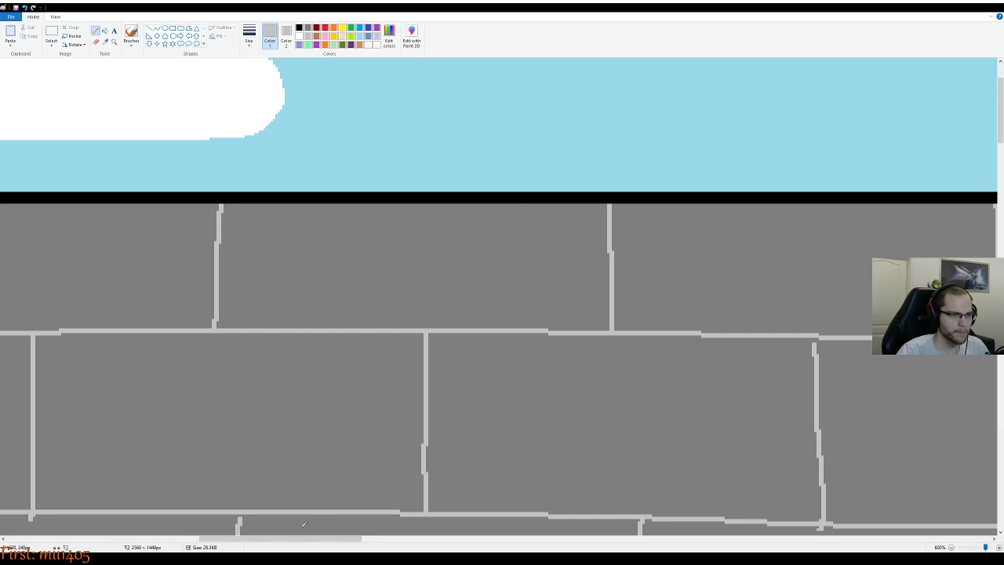
drag(306, 540, 467, 550)
Connect the vertical lines of the third and fourth brick rows to the horizontal lines above them in light grey
scroll(415, 460, down, 3)
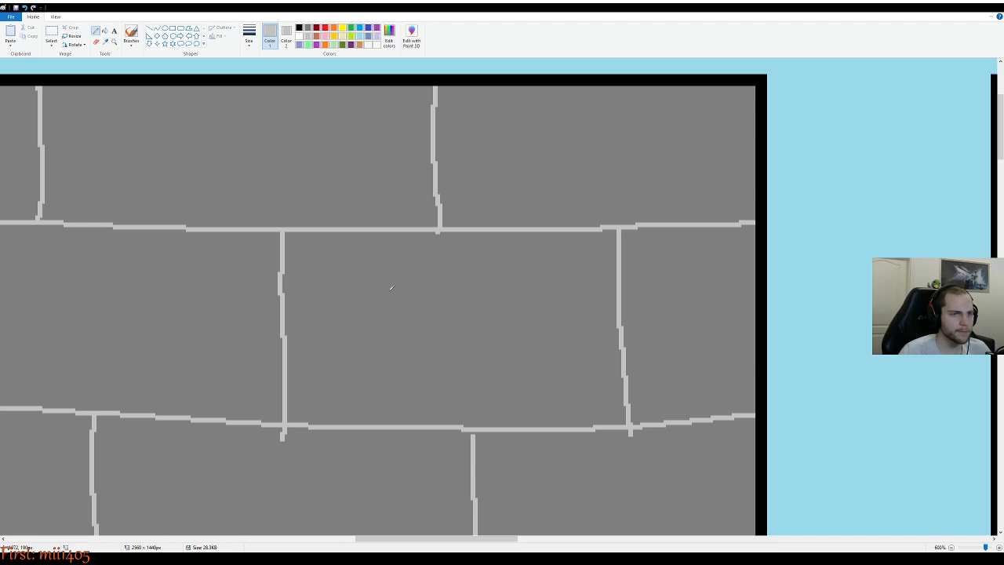
scroll(493, 290, up, 2)
scroll(495, 313, down, 3)
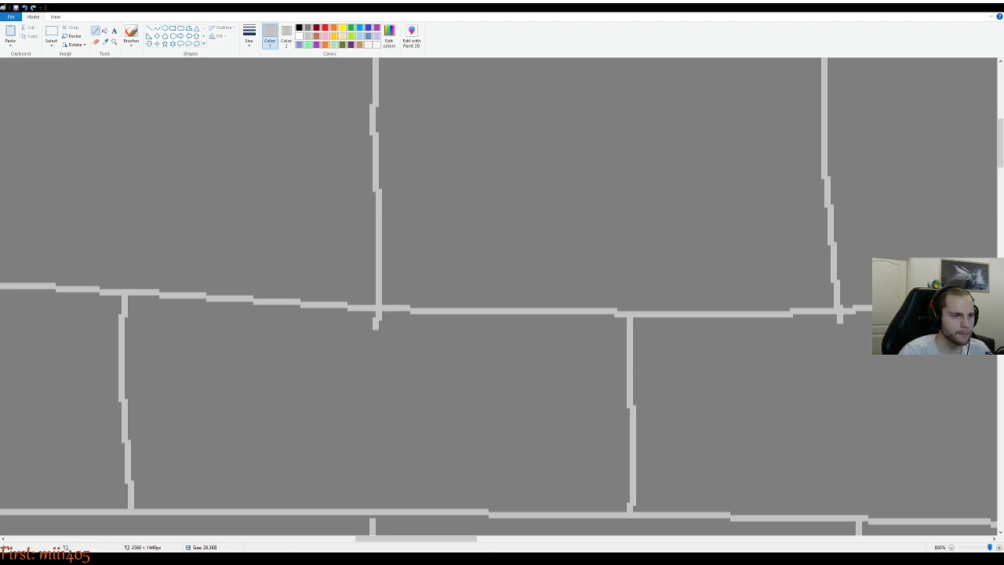
drag(423, 540, 262, 529)
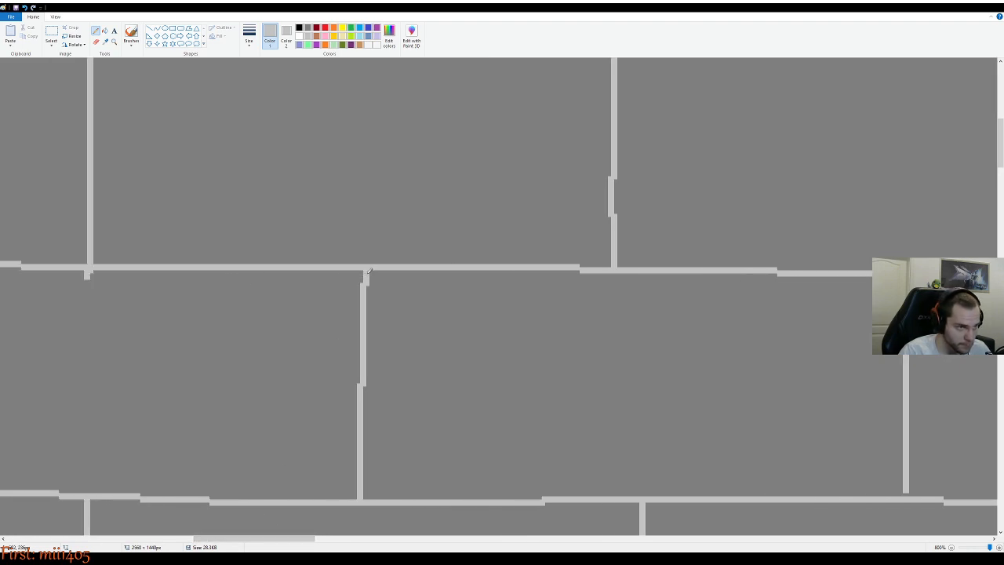
drag(286, 538, 111, 521)
scroll(206, 399, down, 2)
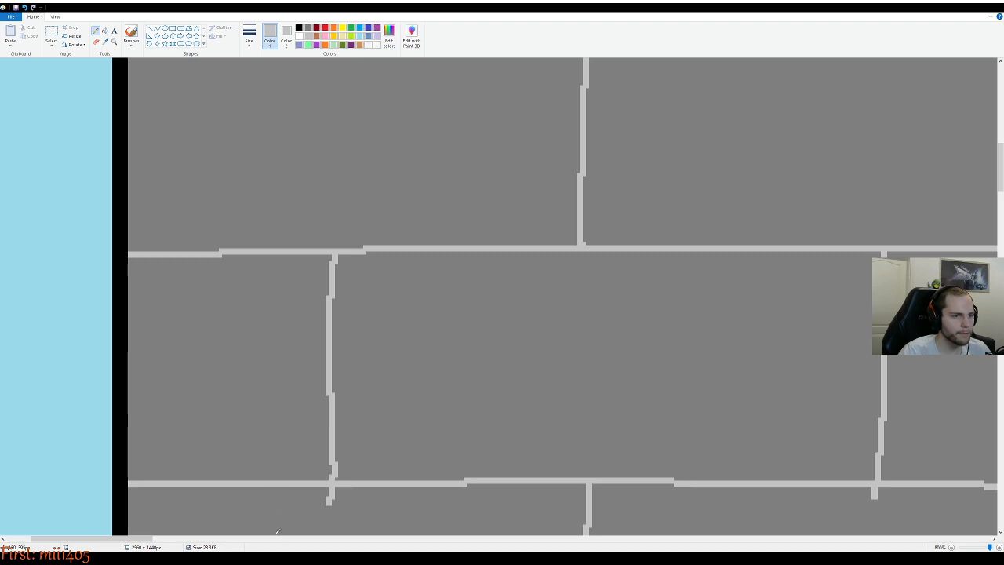
drag(123, 539, 474, 540)
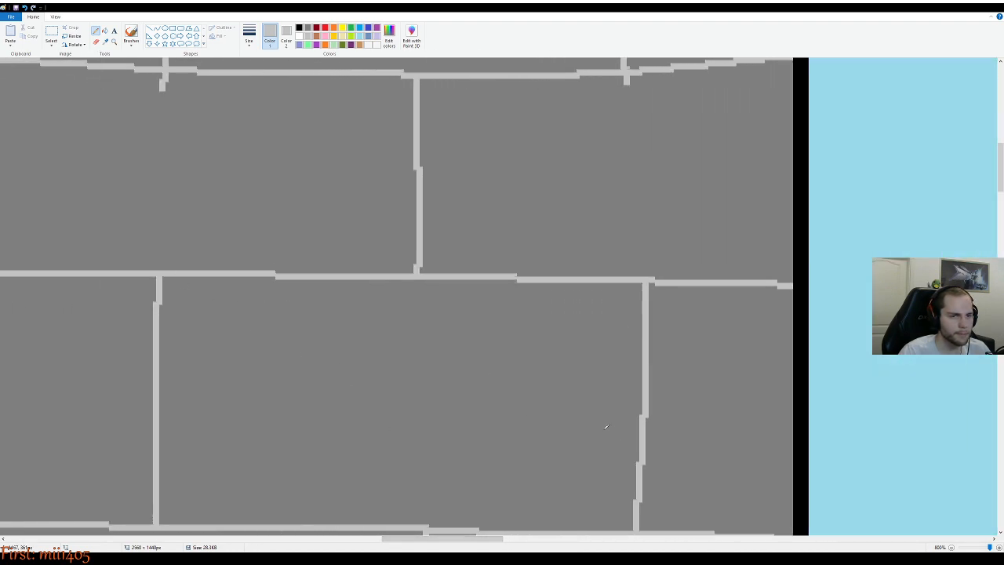
Join the detached vertical lines in the third brick row from the bottom to the horizontal line above, from left to right
scroll(491, 376, down, 4)
drag(453, 539, 103, 515)
scroll(167, 415, down, 4)
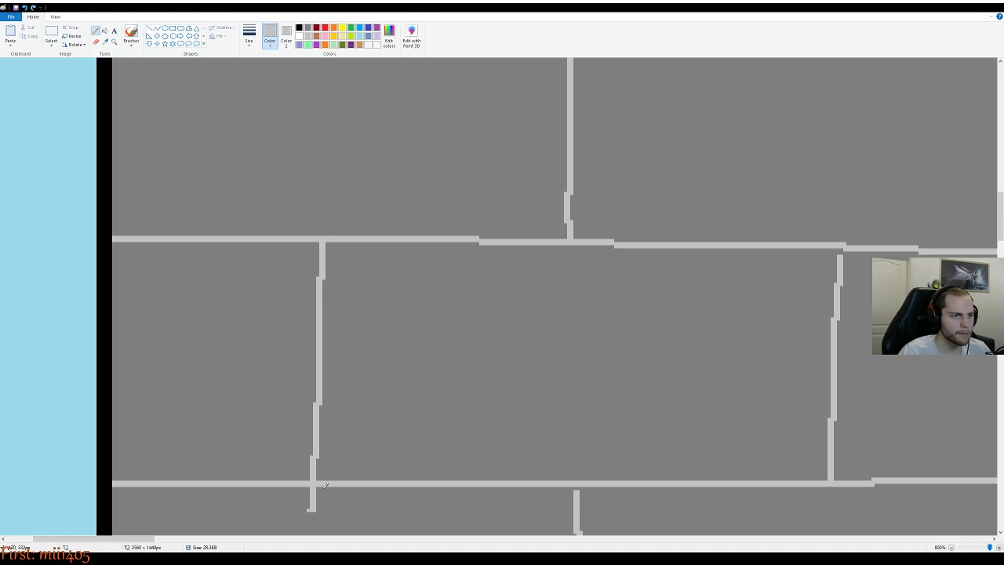
drag(57, 543, 108, 543)
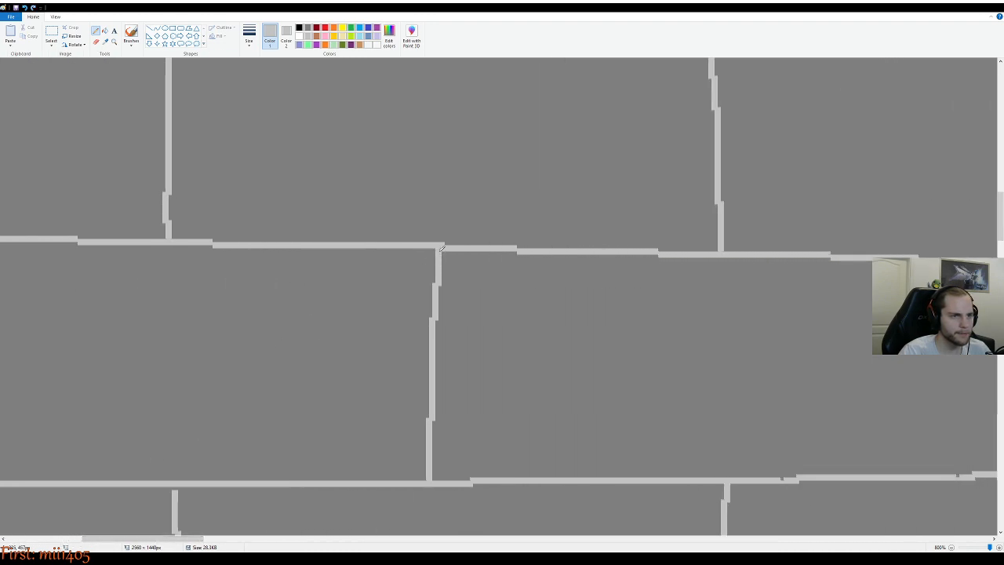
drag(141, 539, 211, 545)
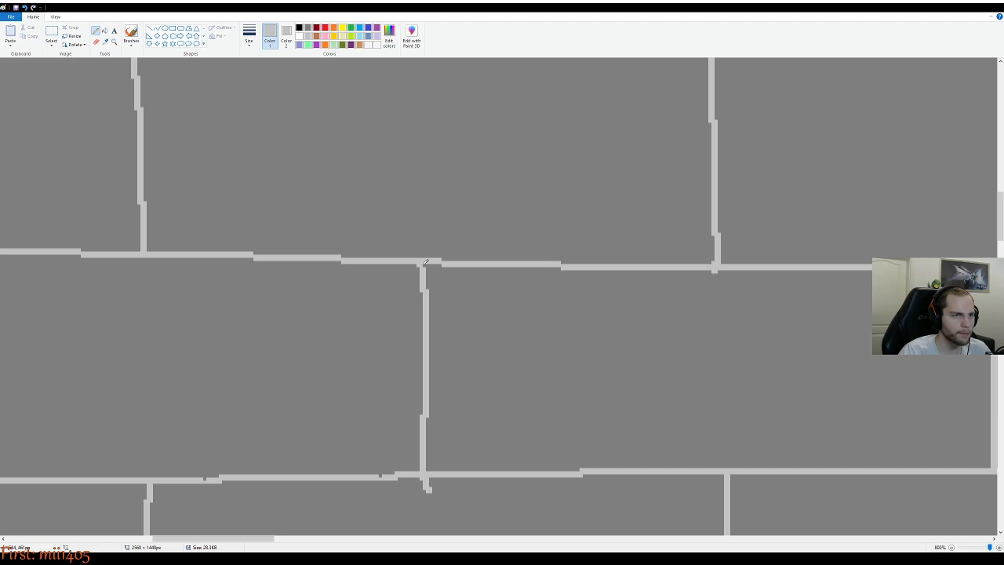
drag(211, 543, 269, 543)
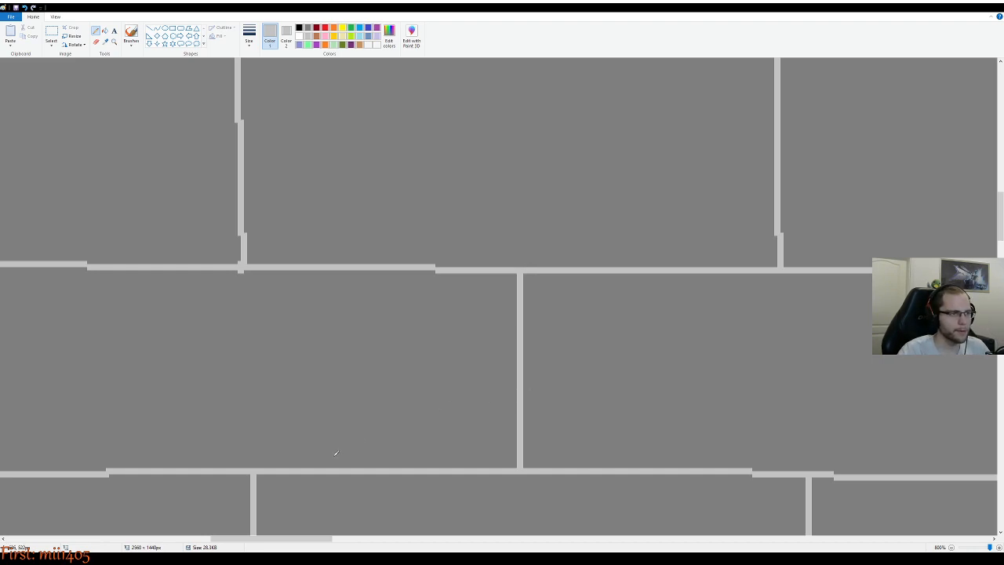
drag(264, 538, 412, 538)
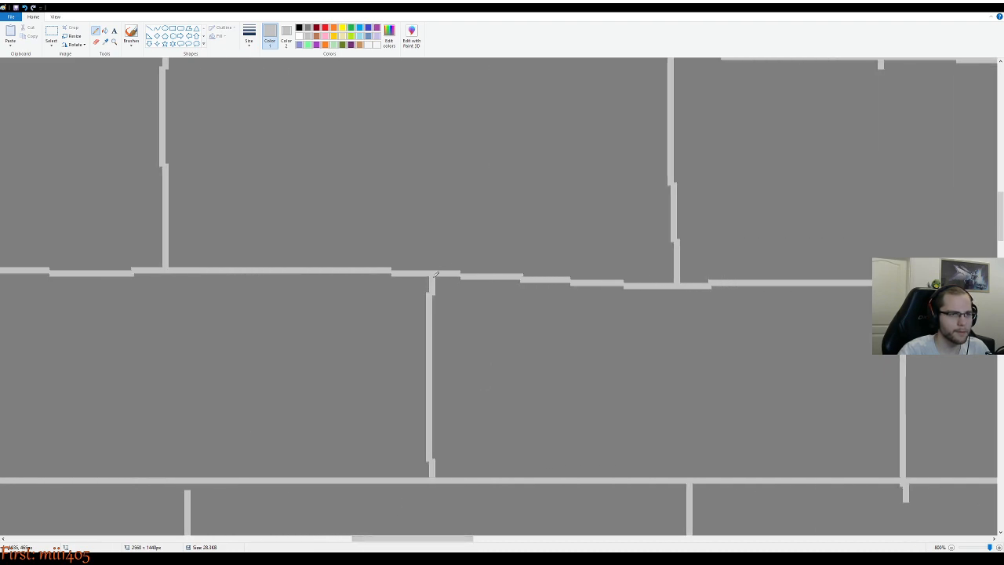
Join the detached vertical lines in the second brick row from the bottom to the horizontal line above in light grey
drag(371, 538, 347, 536)
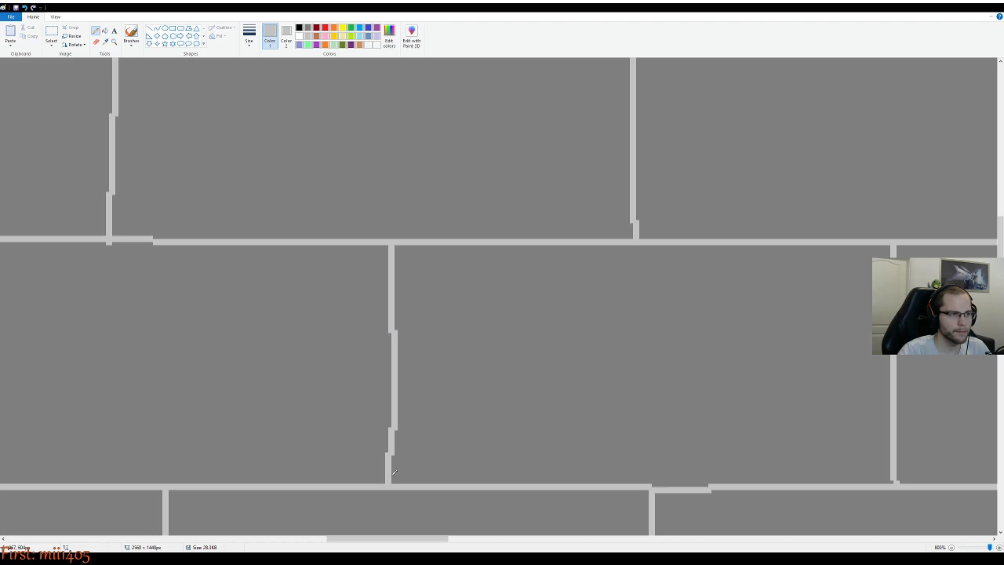
drag(438, 538, 143, 502)
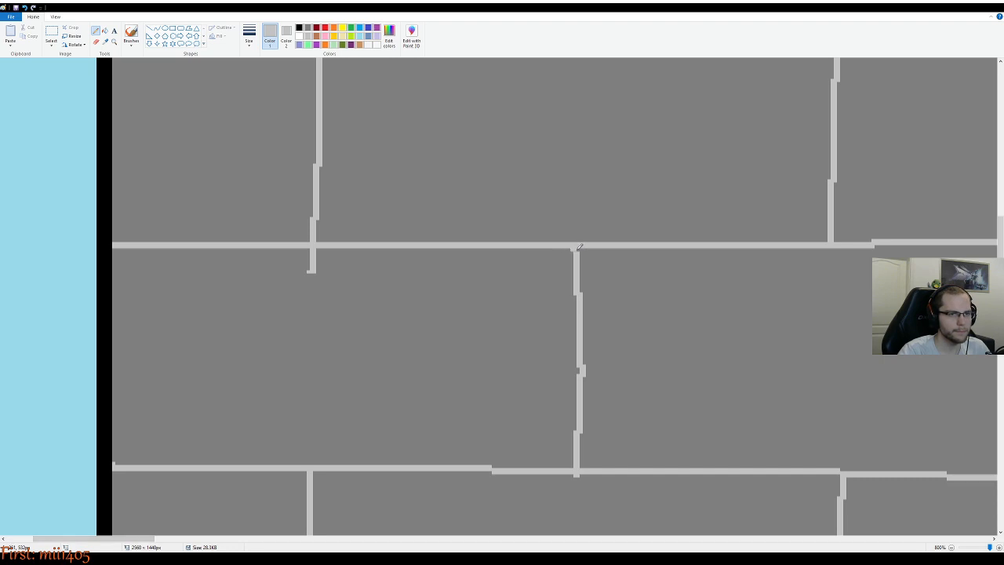
scroll(427, 302, down, 3)
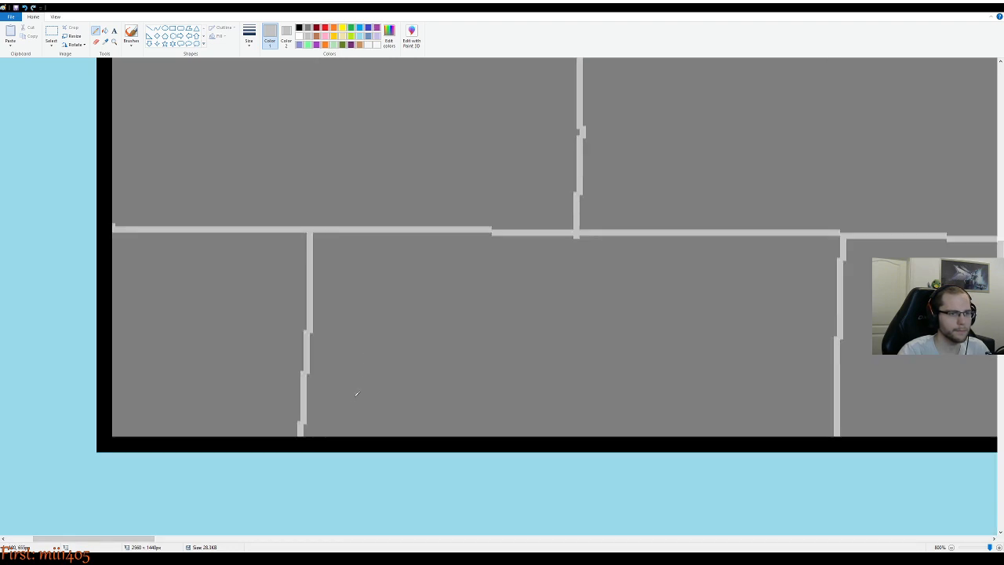
drag(134, 541, 484, 519)
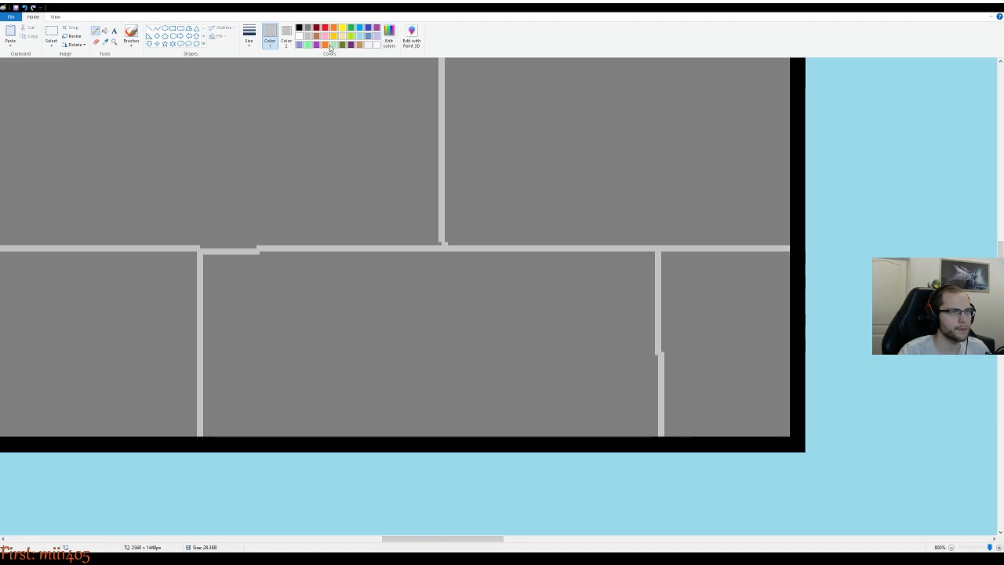
Paint the panel's dark grey over vertical line ends that overshoot the horizontal line above the bottom brick row, from right to left
click(308, 29)
click(442, 183)
key(ctrl+z)
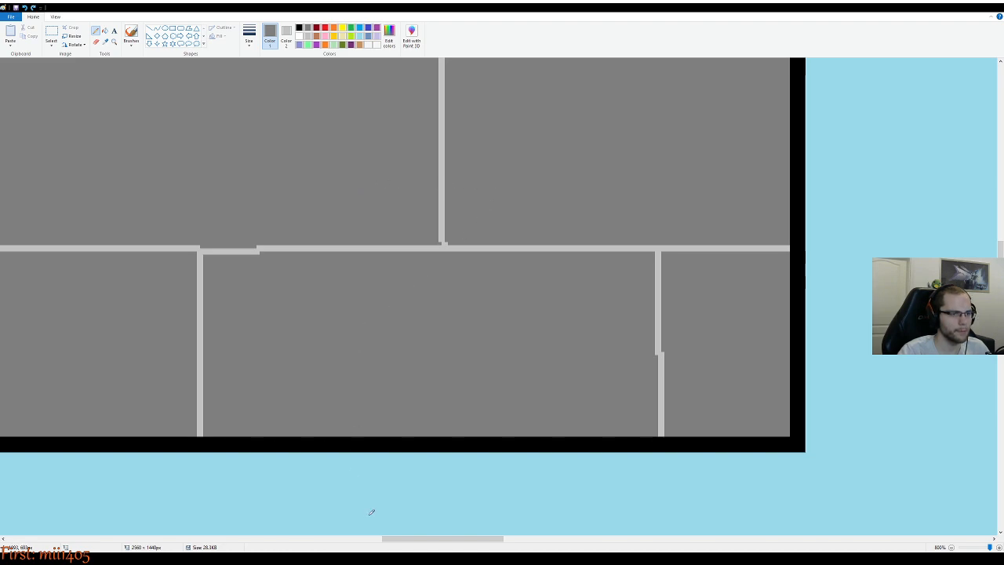
drag(402, 538, 276, 537)
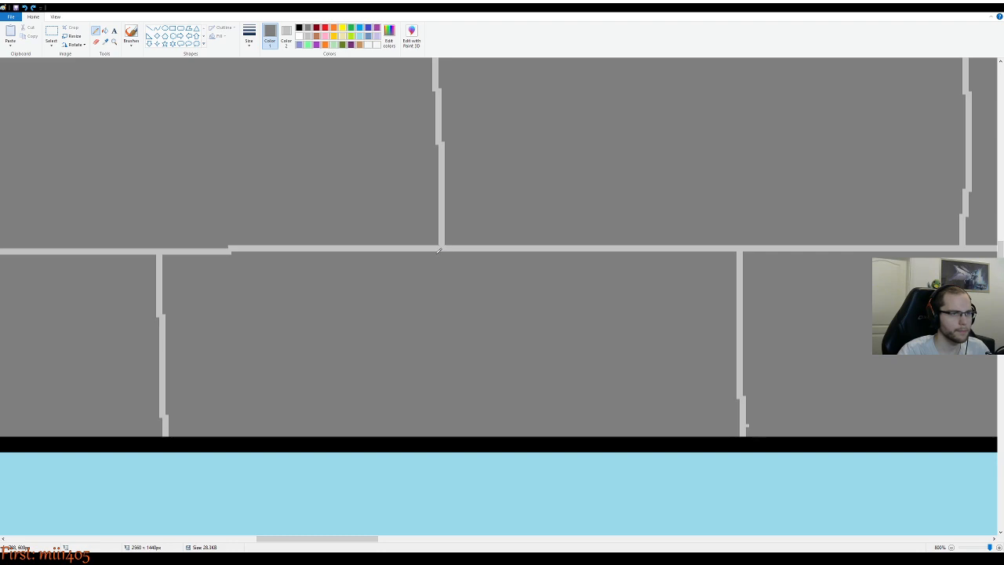
drag(357, 538, 217, 519)
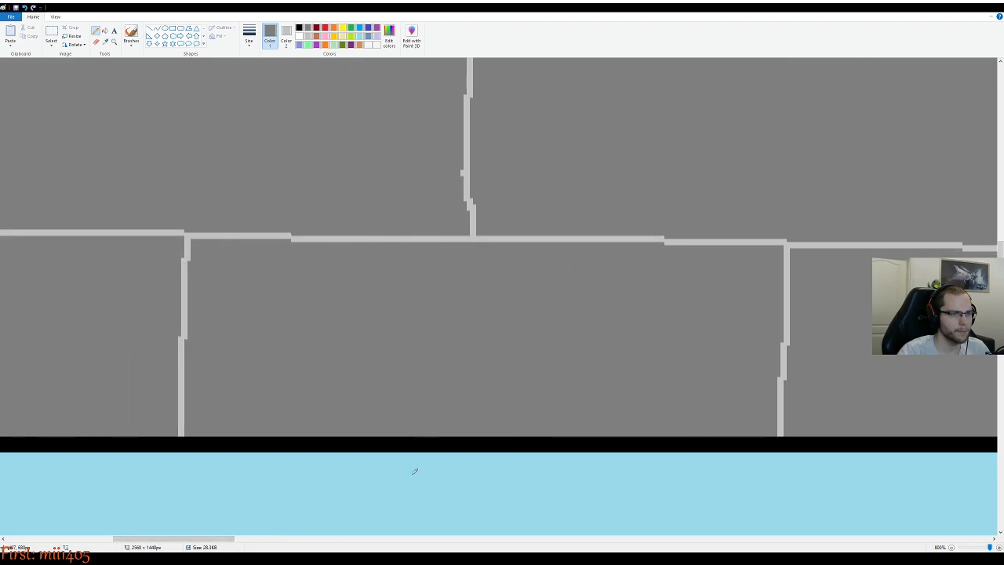
drag(210, 539, 124, 541)
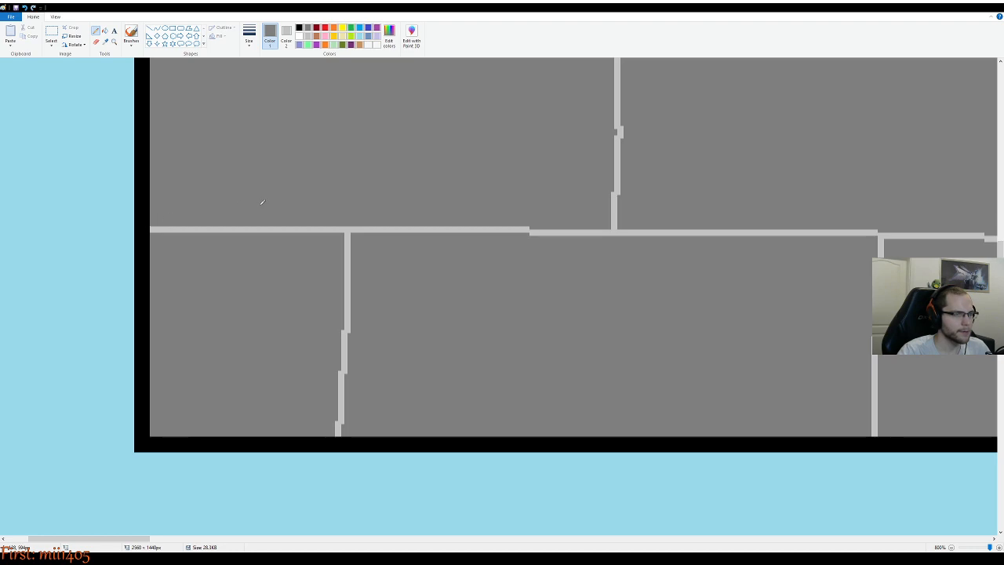
Paint out in dark grey the vertical line stubs that hang below the third brick row from the bottom, from left to right
scroll(307, 253, up, 3)
scroll(307, 253, down, 1)
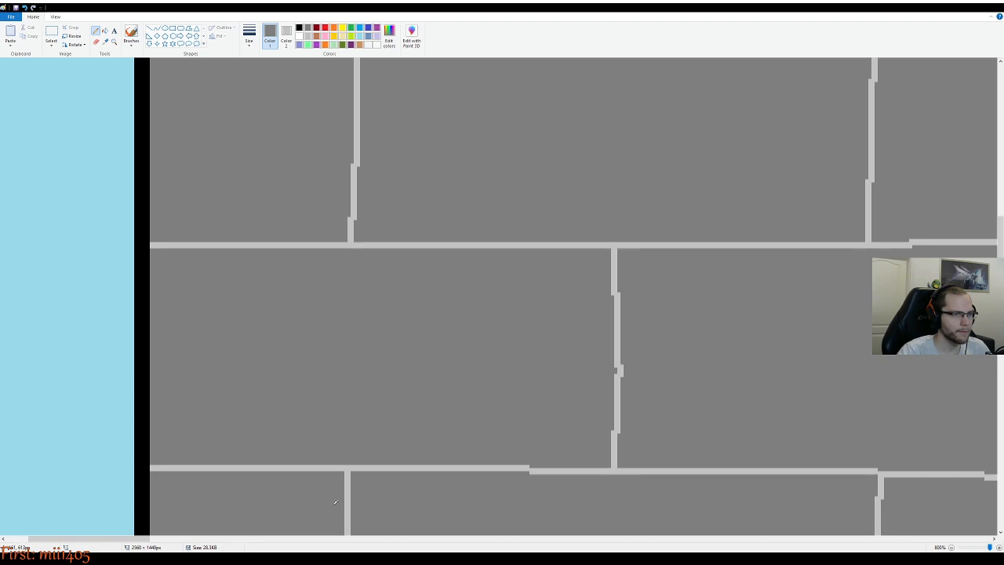
drag(121, 538, 244, 538)
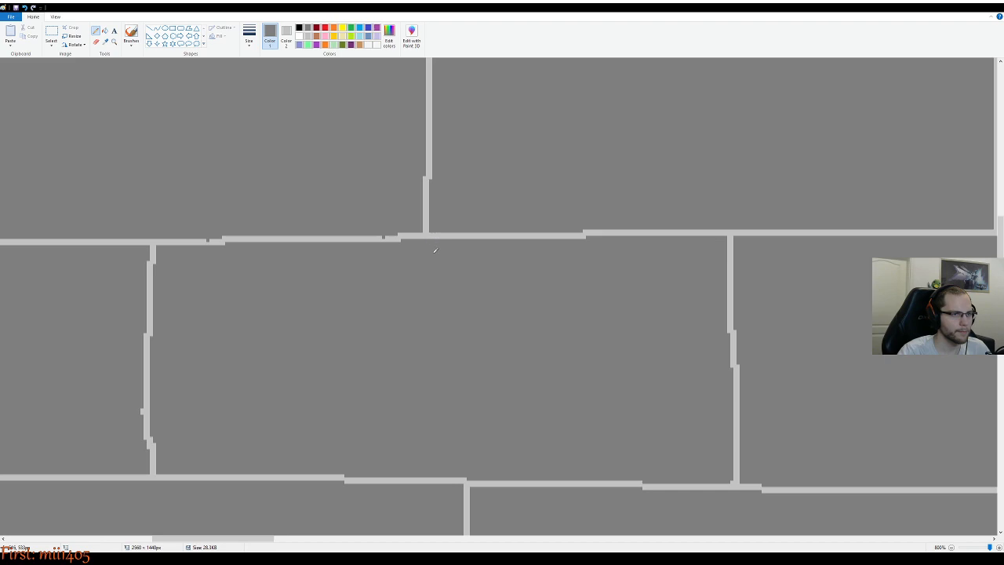
mouse_move(224, 538)
mouse_down()
mouse_move(372, 527)
mouse_move(438, 540)
mouse_up()
drag(594, 263, 595, 253)
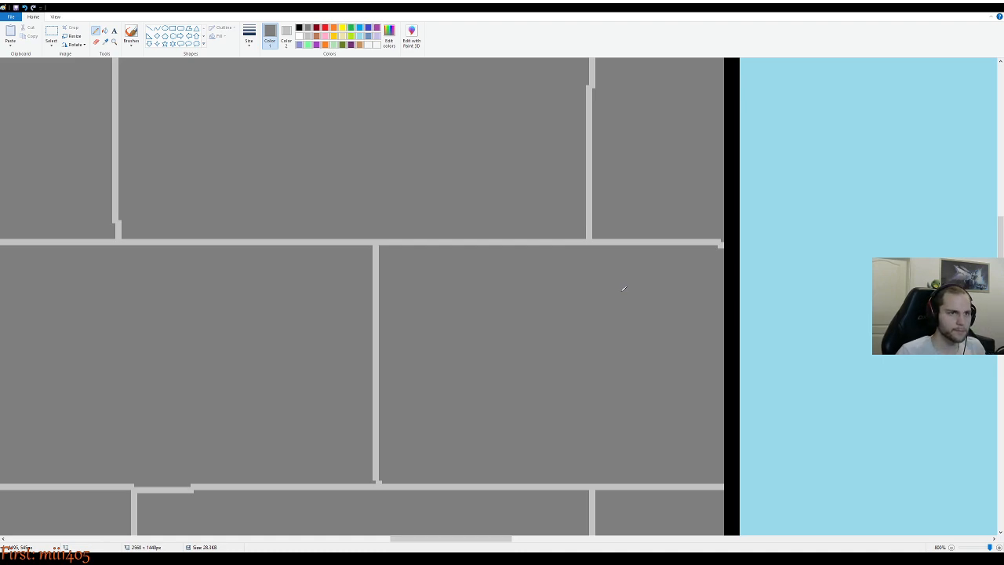
Paint out in dark grey the vertical line stubs below the fourth brick row from the bottom, from right to left
scroll(556, 234, up, 2)
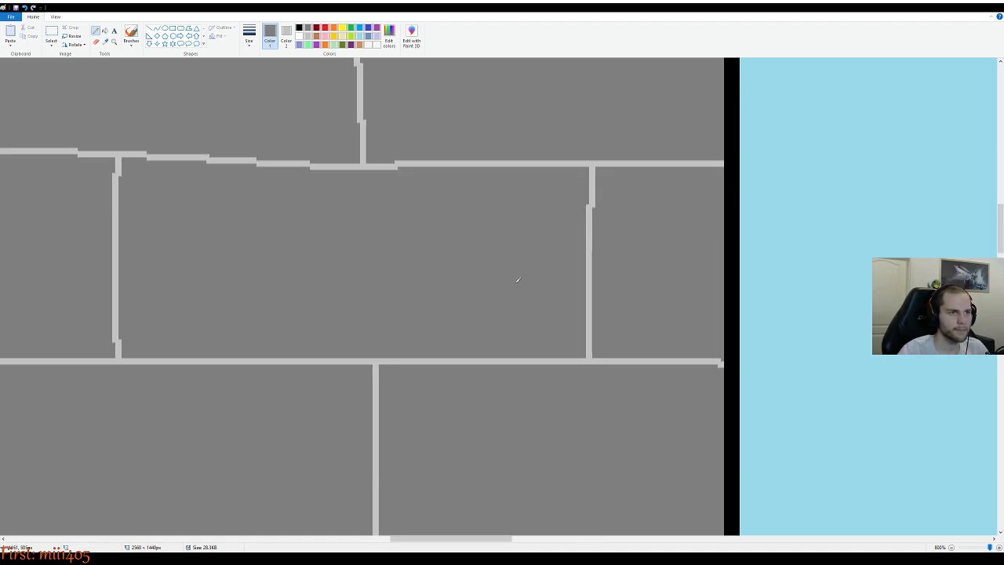
scroll(470, 345, up, 4)
scroll(338, 417, down, 2)
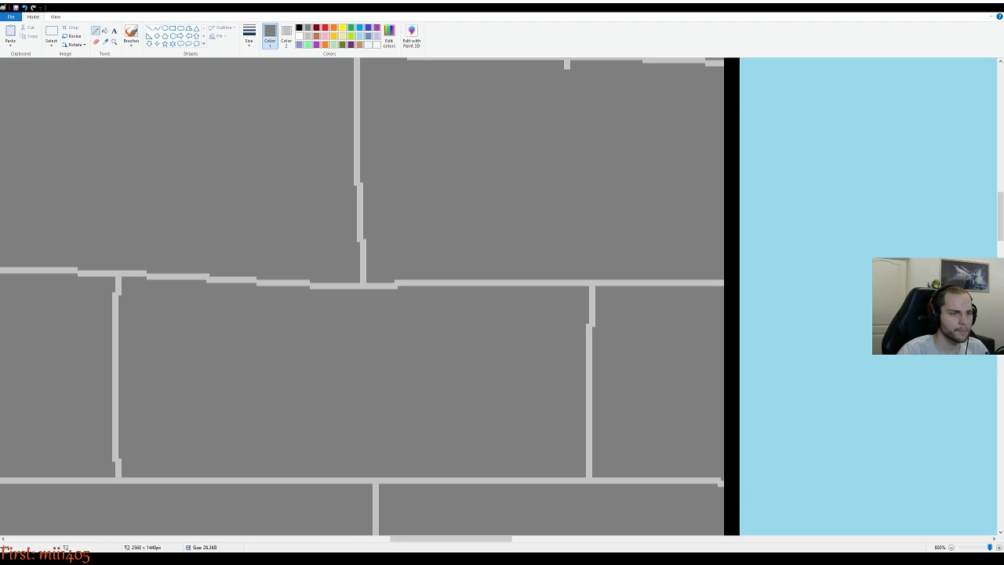
drag(477, 543, 263, 540)
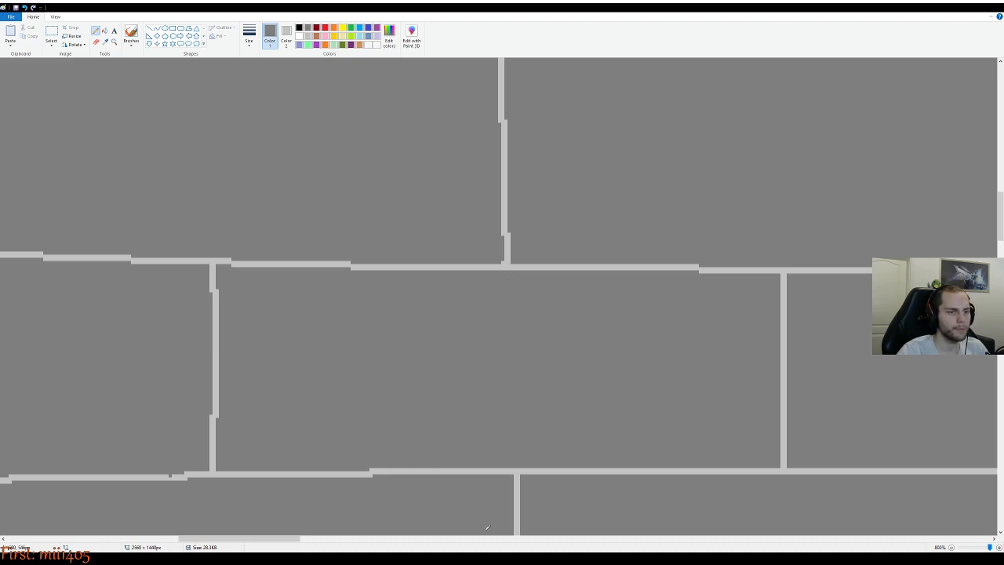
drag(281, 543, 118, 538)
Paint dark grey over the vertical line ends that overshoot below the fifth brick row from the bottom, from left to right
scroll(271, 362, up, 3)
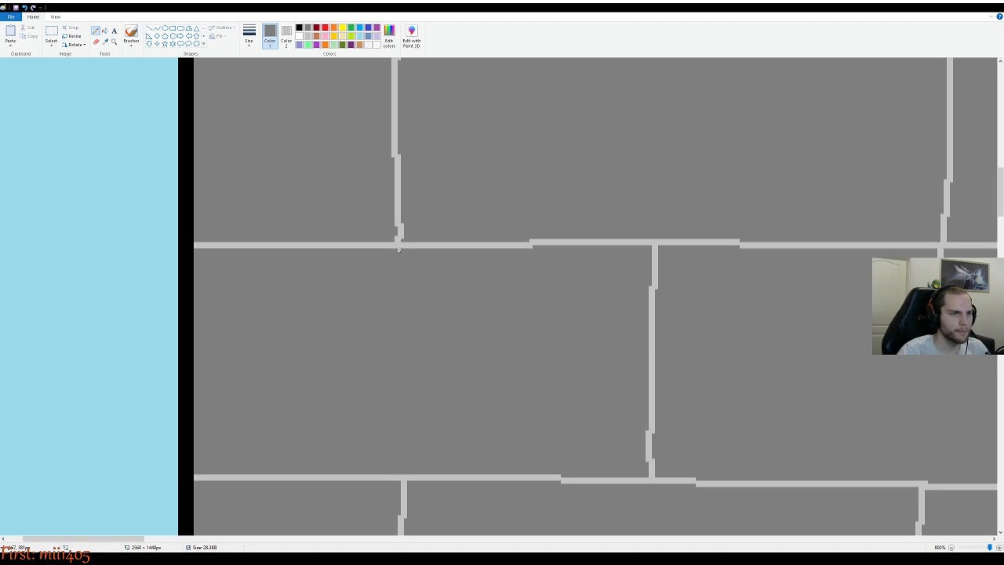
drag(118, 540, 177, 540)
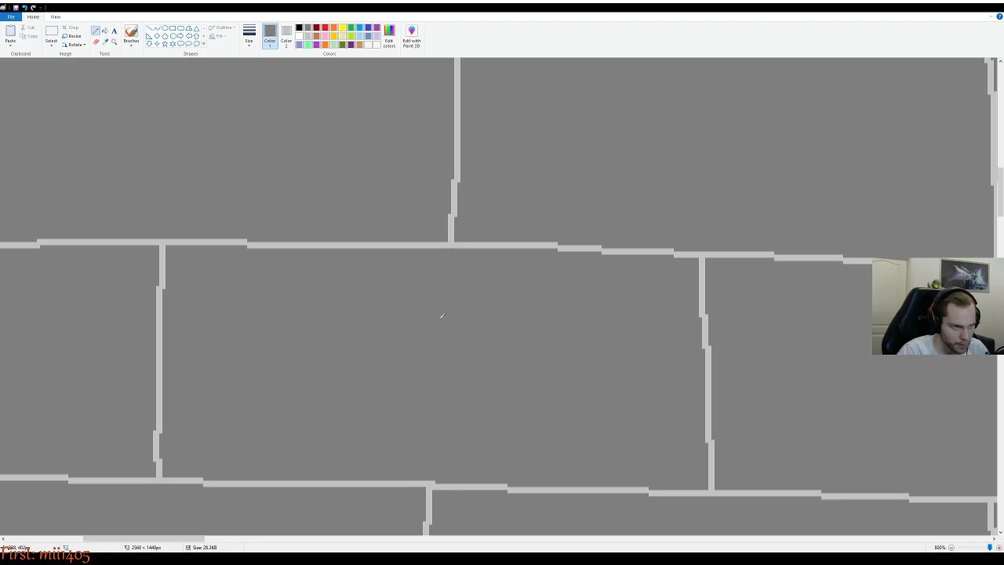
drag(177, 537, 268, 535)
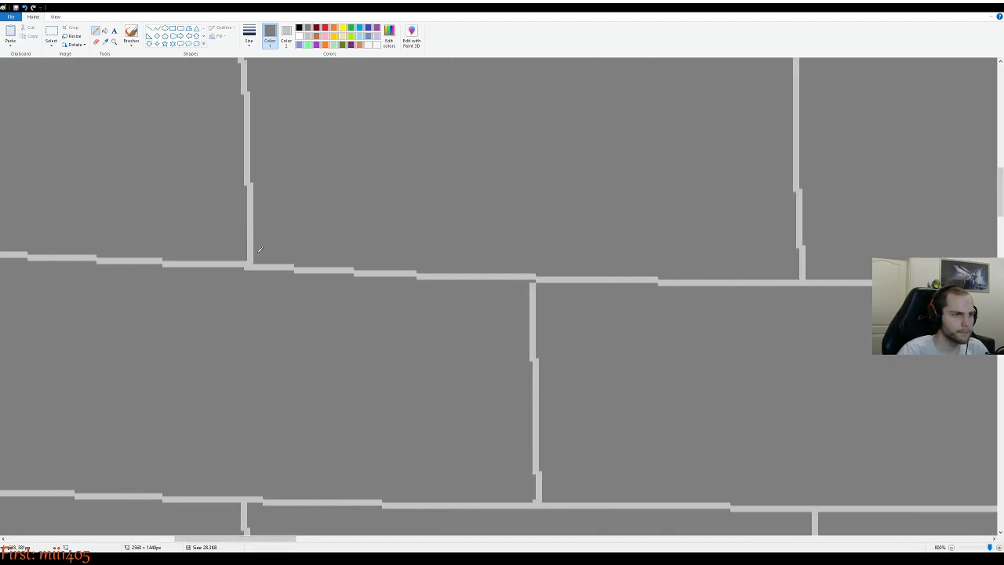
drag(274, 541, 493, 534)
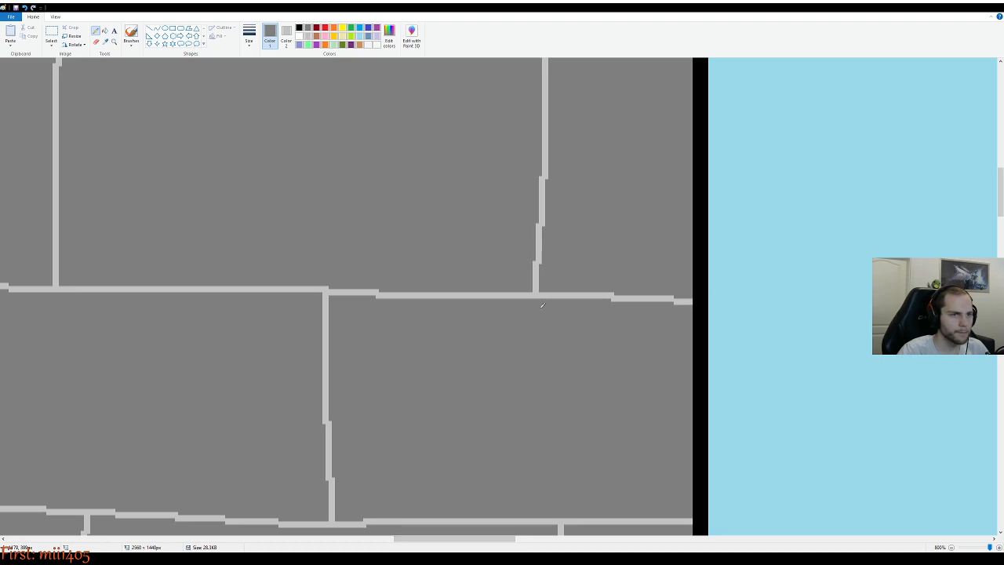
Clean up the lower ends of the third brick row's vertical lines from right to left, joining the detached one in light grey
scroll(523, 346, up, 5)
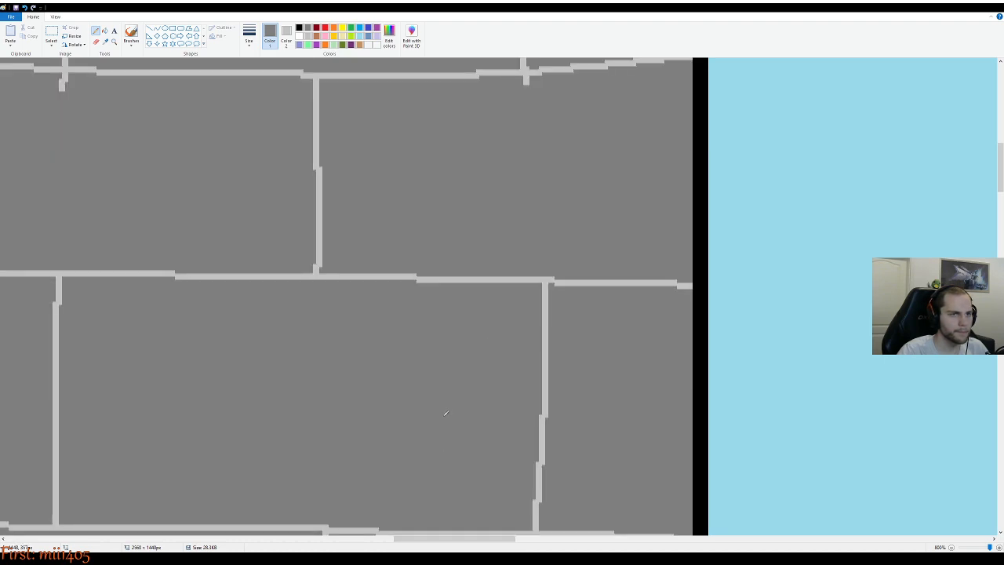
drag(500, 538, 294, 527)
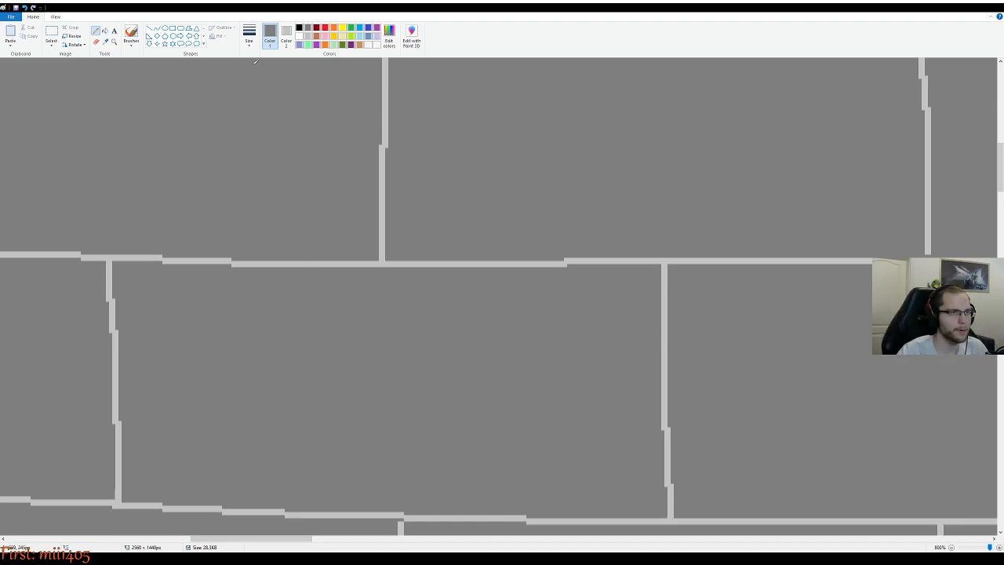
click(308, 36)
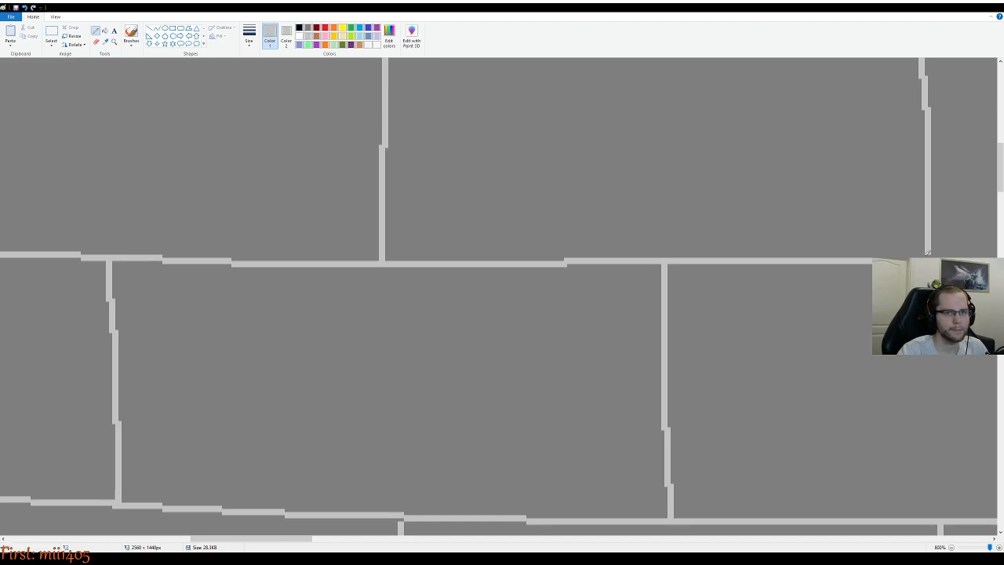
click(308, 28)
drag(364, 541, 129, 543)
Paint out in dark grey the vertical line stubs that hang below the second brick row from the top, from left to right
scroll(298, 346, up, 3)
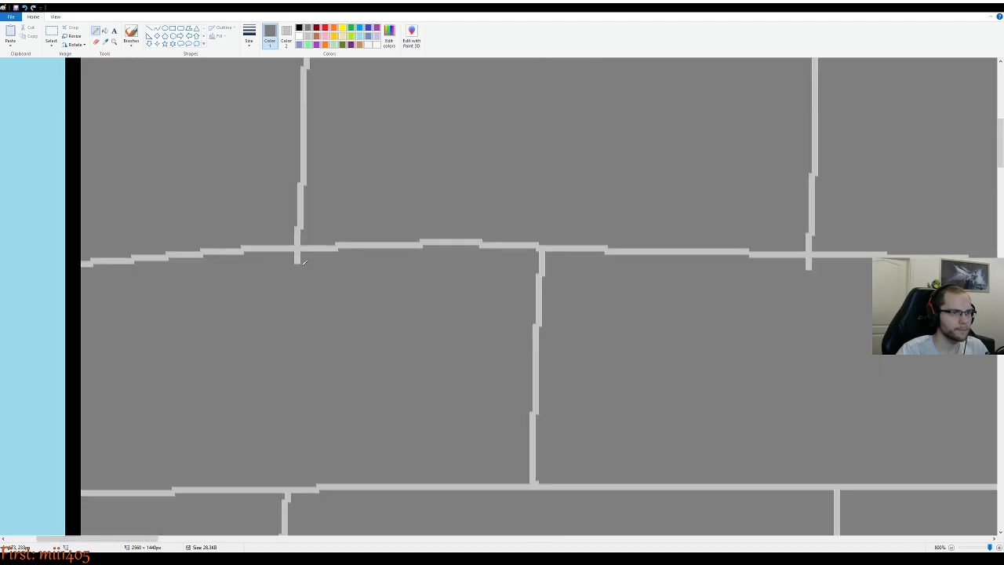
drag(149, 539, 207, 538)
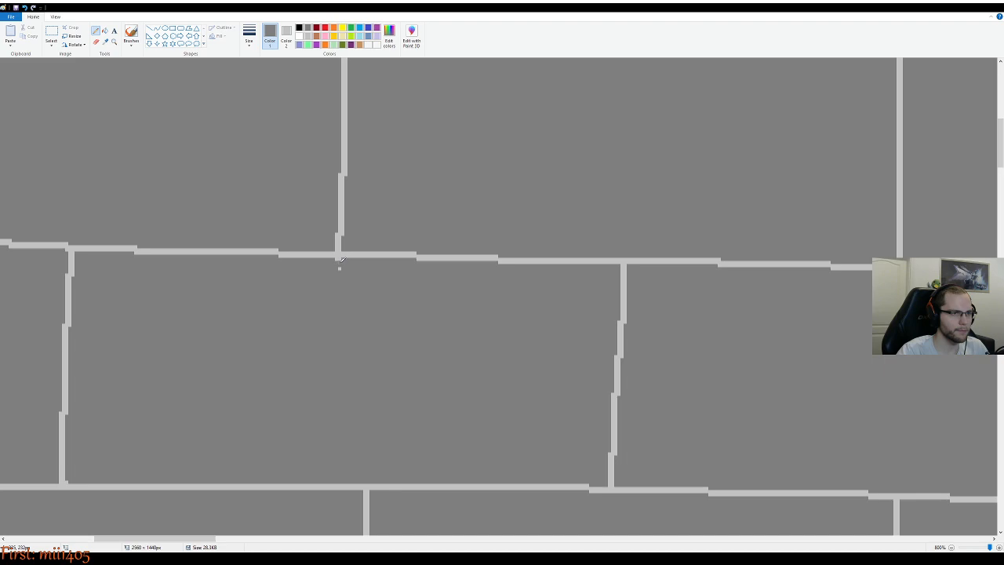
drag(338, 255, 340, 269)
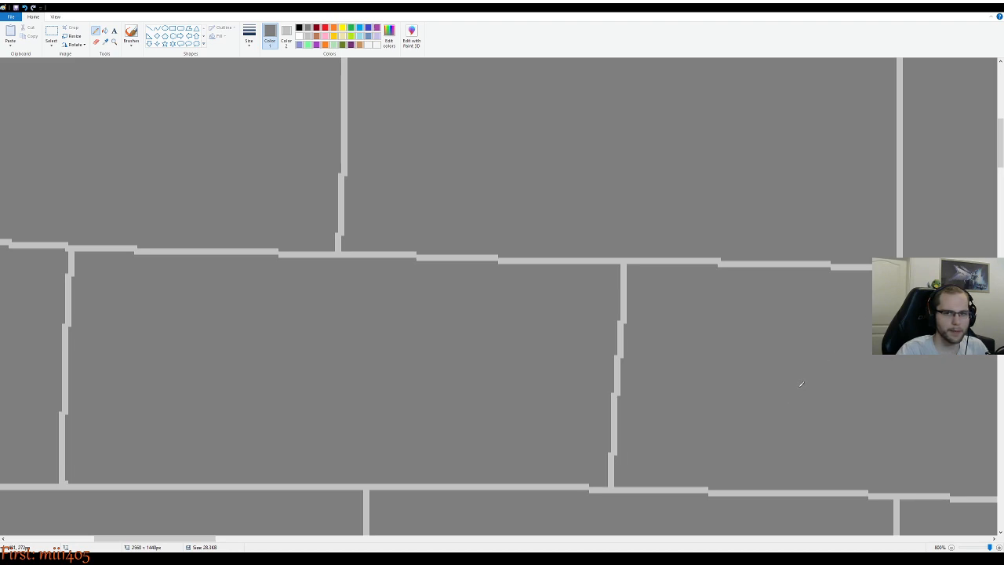
drag(186, 544, 382, 502)
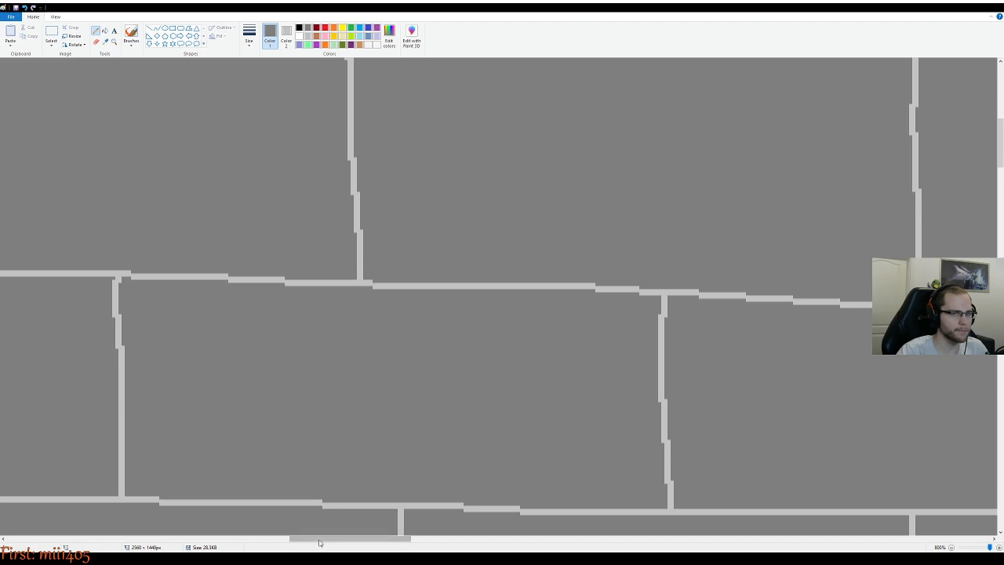
drag(320, 541, 352, 541)
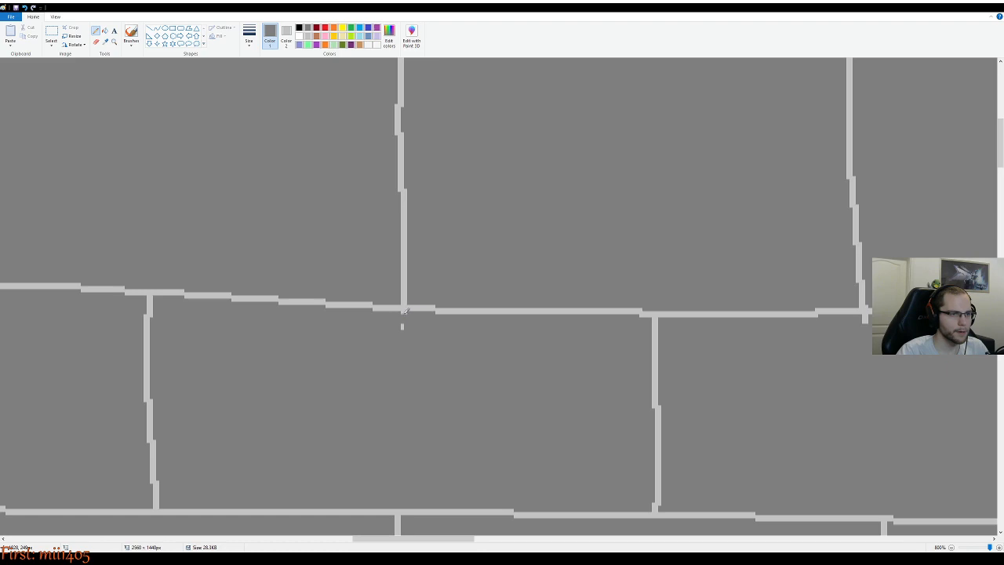
key(ctrl+z)
drag(404, 316, 403, 327)
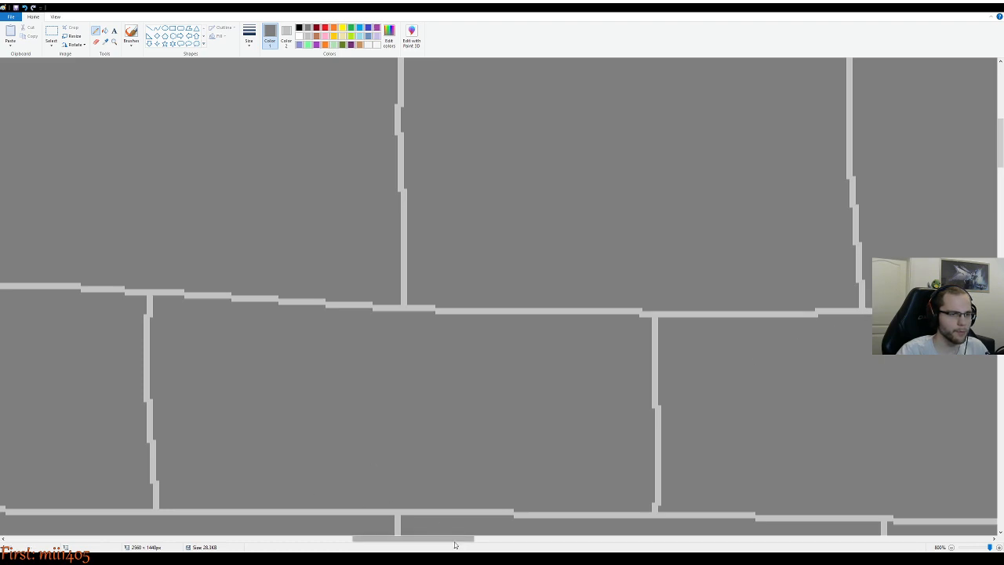
drag(451, 540, 492, 540)
Paint dark grey over the vertical line ends that overshoot below the top brick row, from right to left
scroll(458, 379, up, 5)
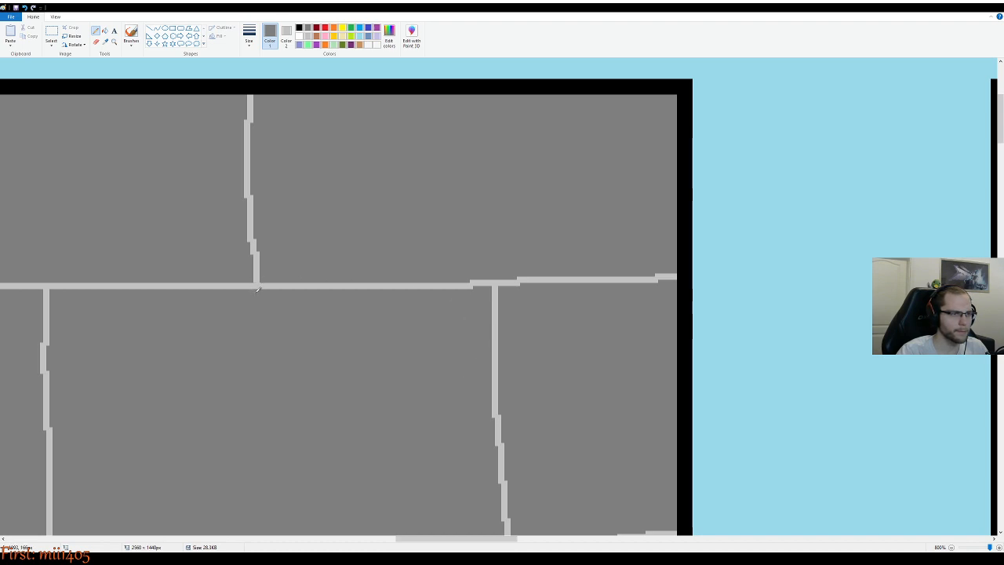
drag(481, 541, 199, 508)
drag(432, 277, 433, 271)
click(431, 280)
drag(202, 541, 142, 540)
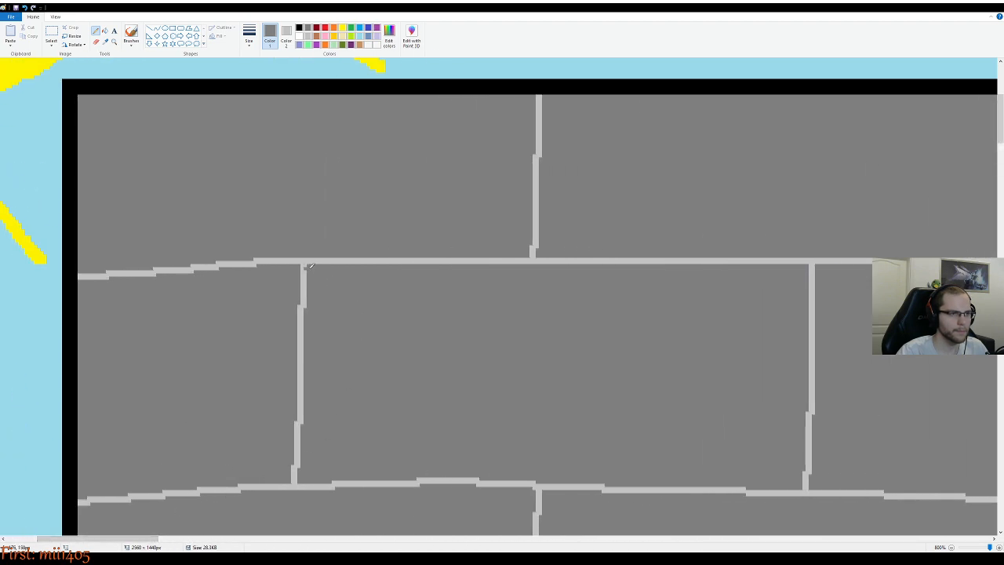
Check the cleaned-up brick pattern across the whole grey panel and within the full four-panel image
scroll(455, 345, down, 6)
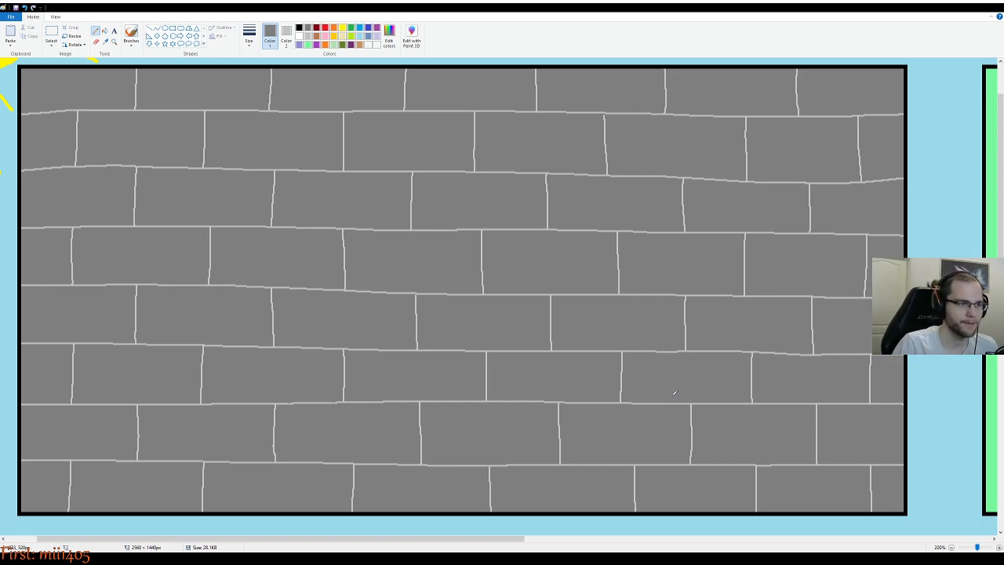
scroll(663, 379, down, 1)
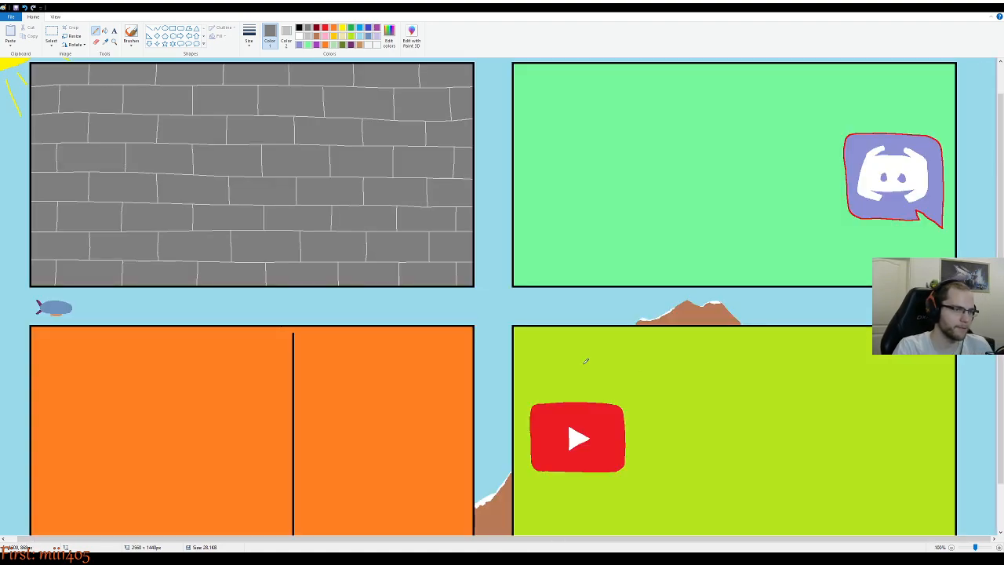
scroll(561, 302, down, 1)
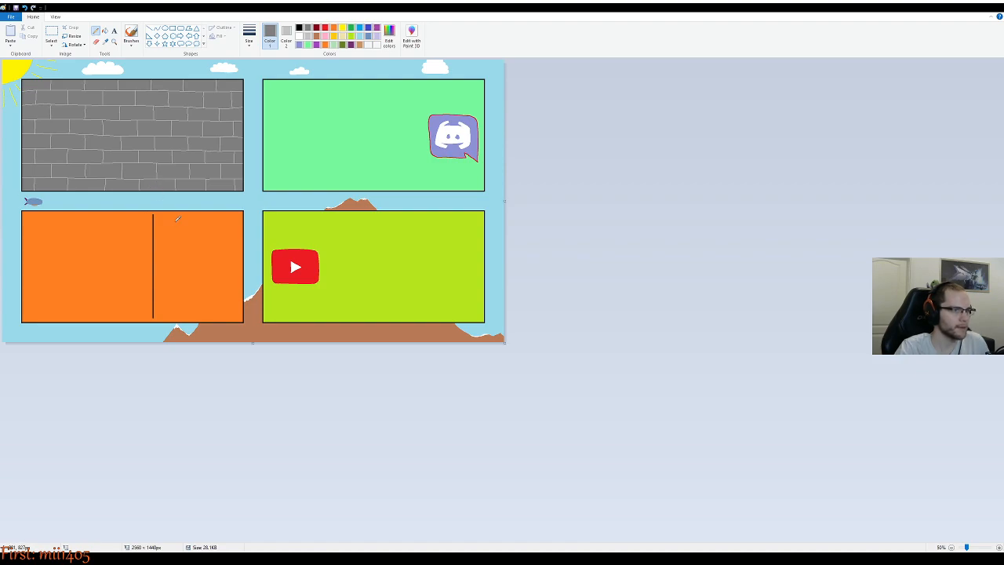
scroll(269, 251, up, 1)
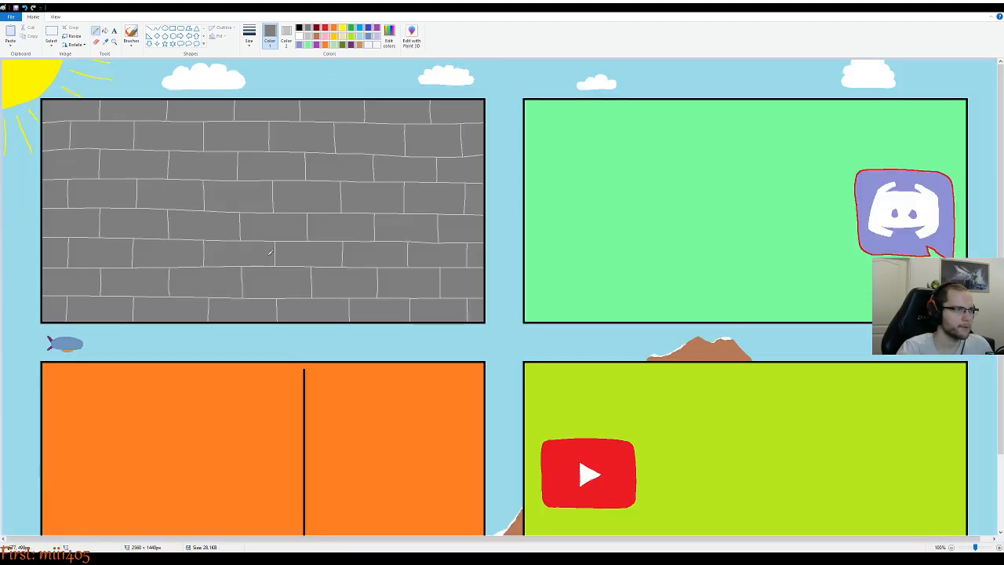